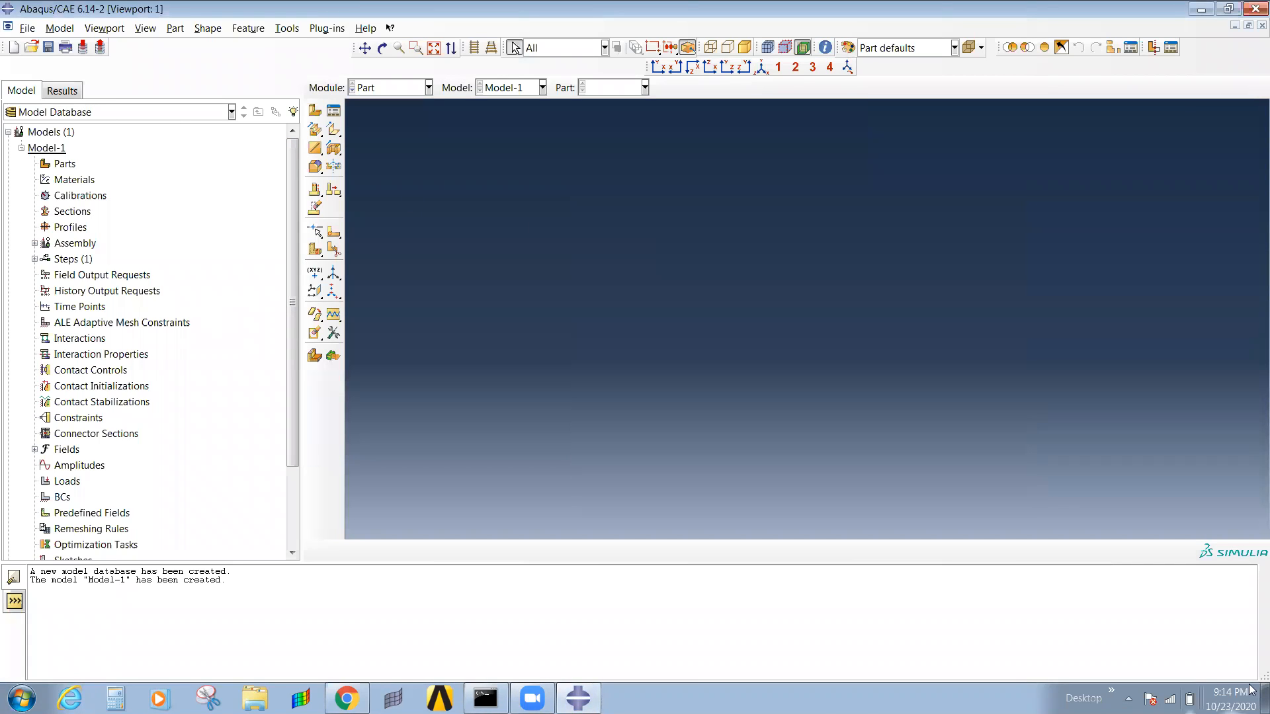
key("super+d")
left_click(56, 166)
right_click(54, 168)
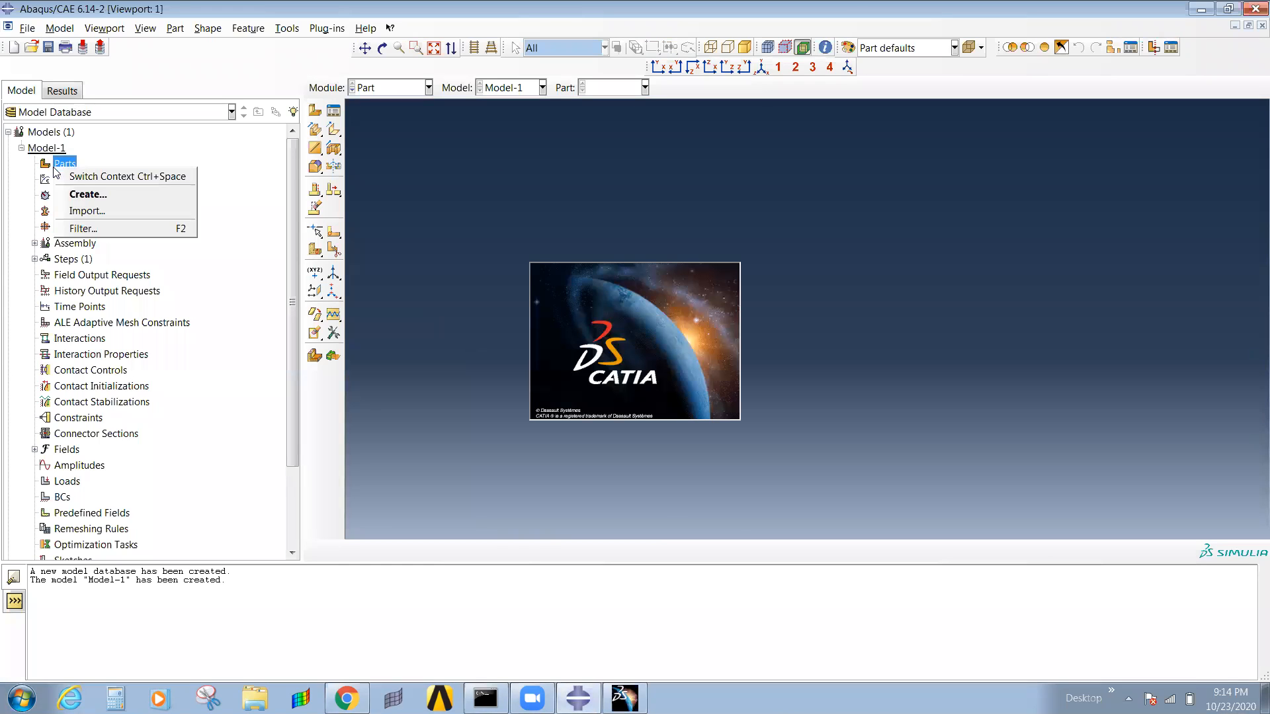
left_click(107, 211)
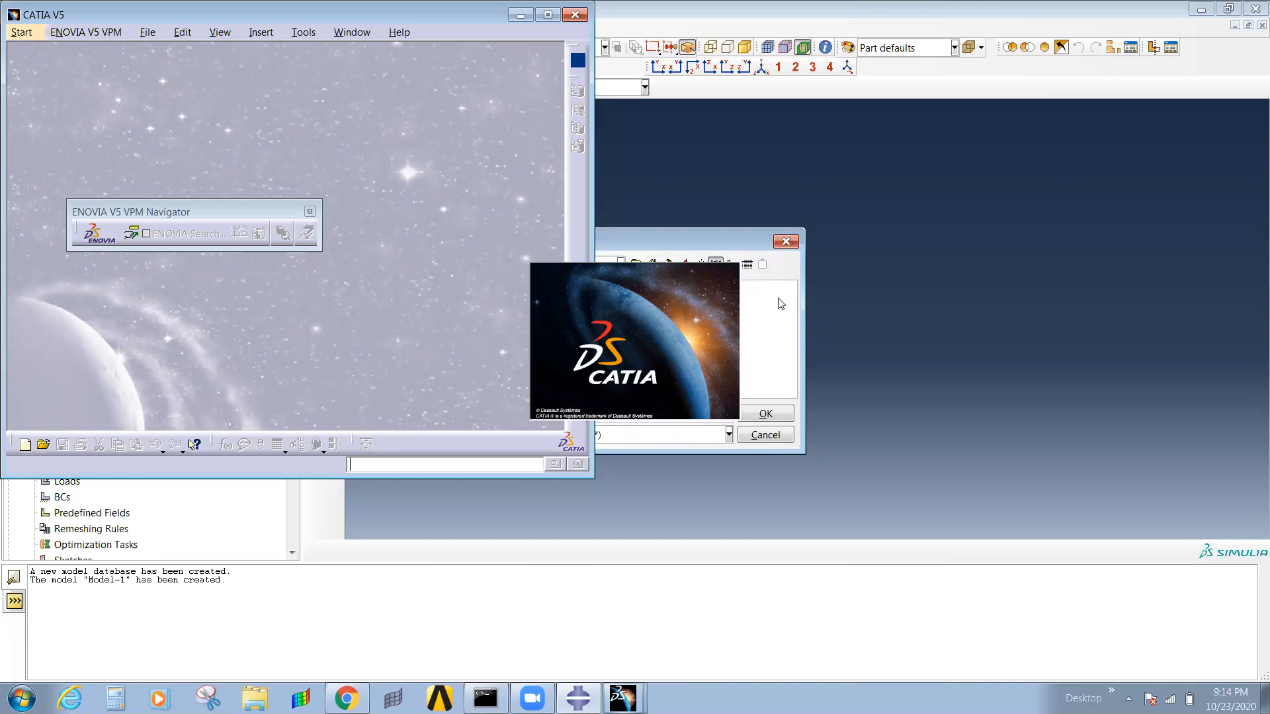
left_click(448, 57)
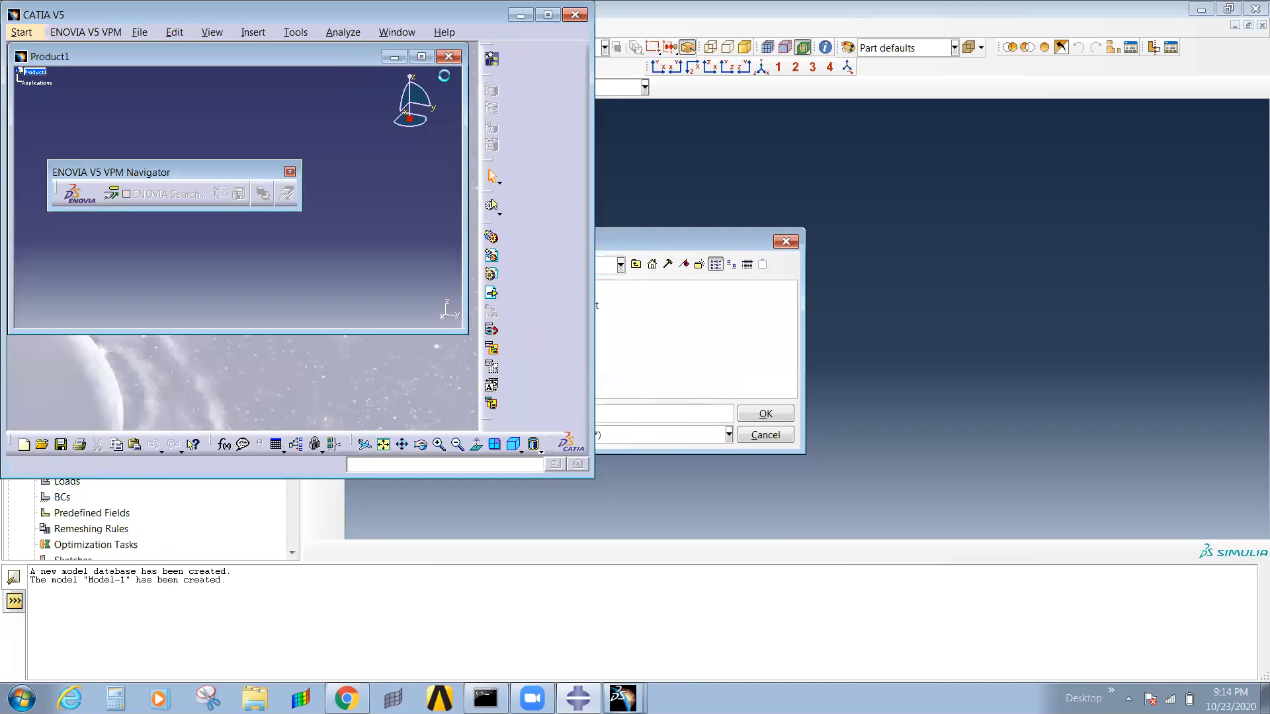
left_click_drag(504, 14, 561, 156)
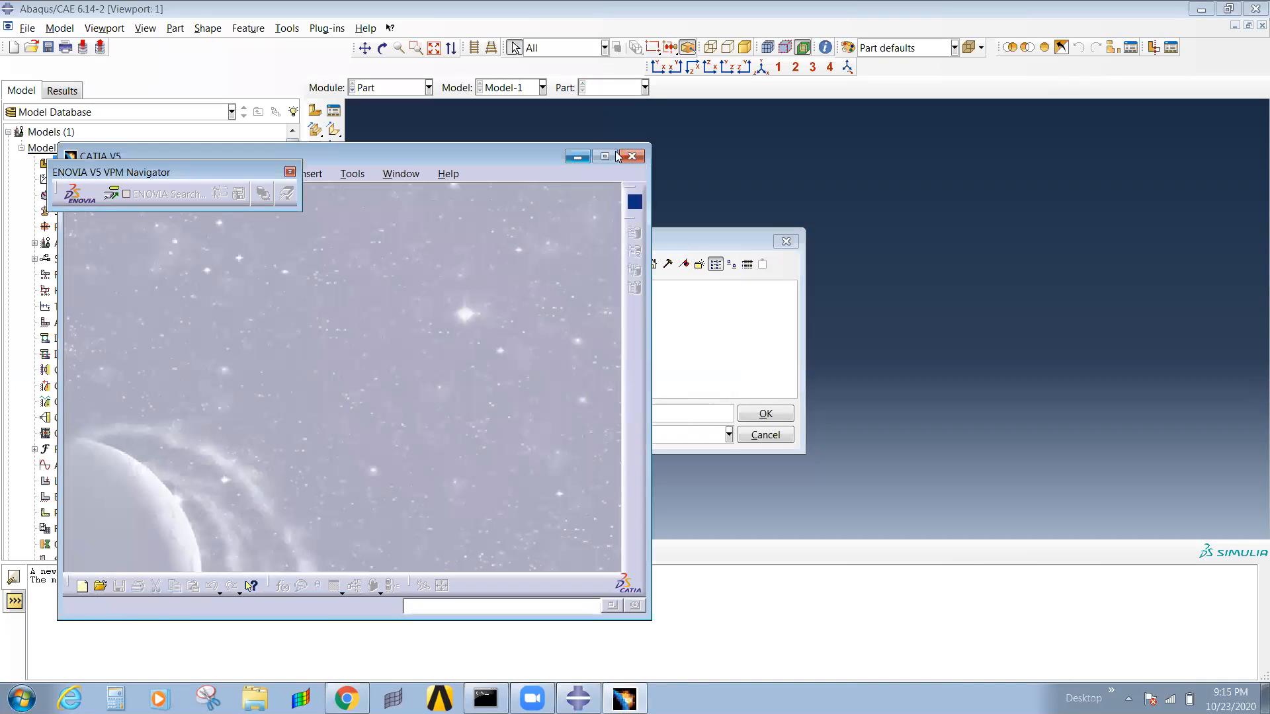
left_click(633, 157)
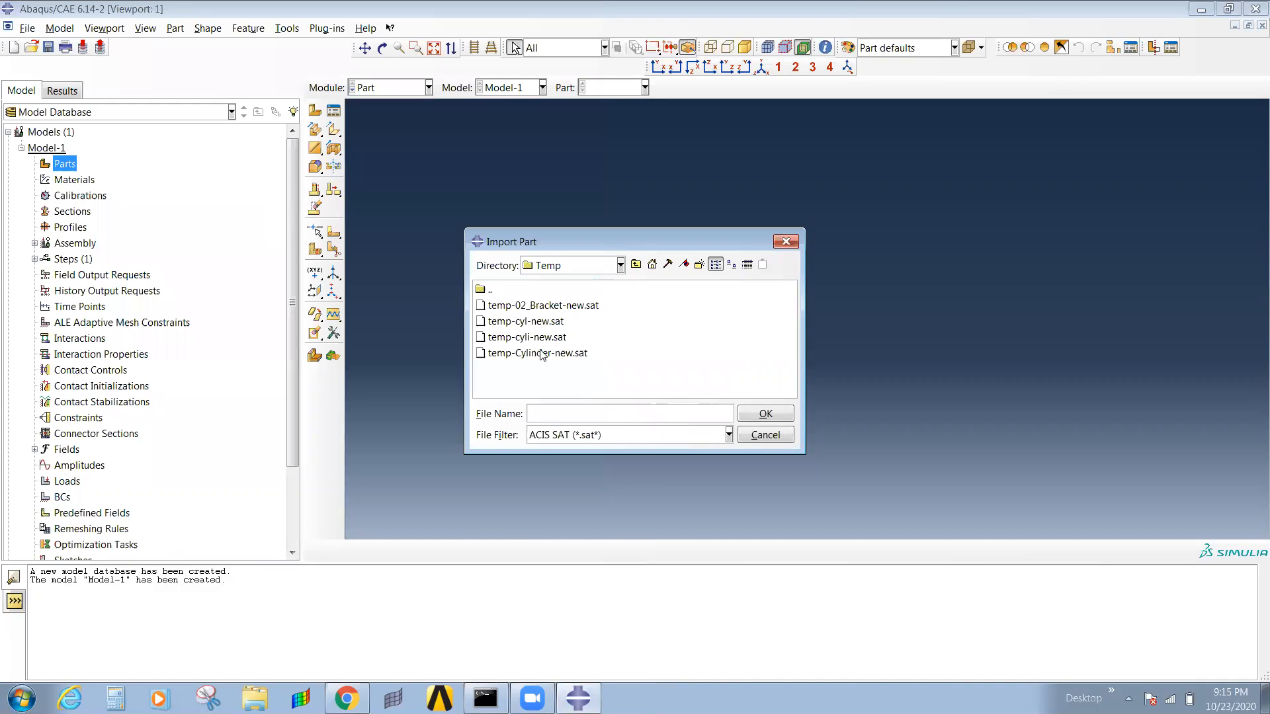
left_click(765, 434)
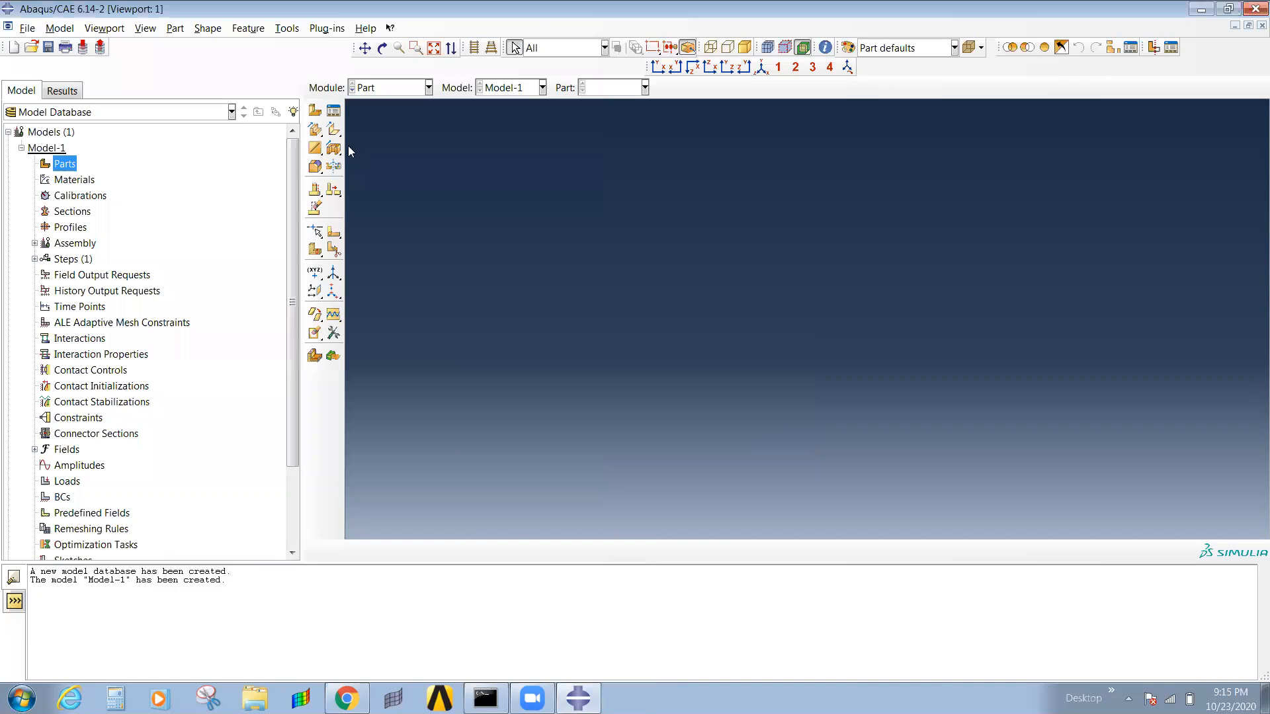
Step: Create a 3D deformable solid part named Soil using Revolution as the base feature, with an approximate size of 1
left_click(315, 111)
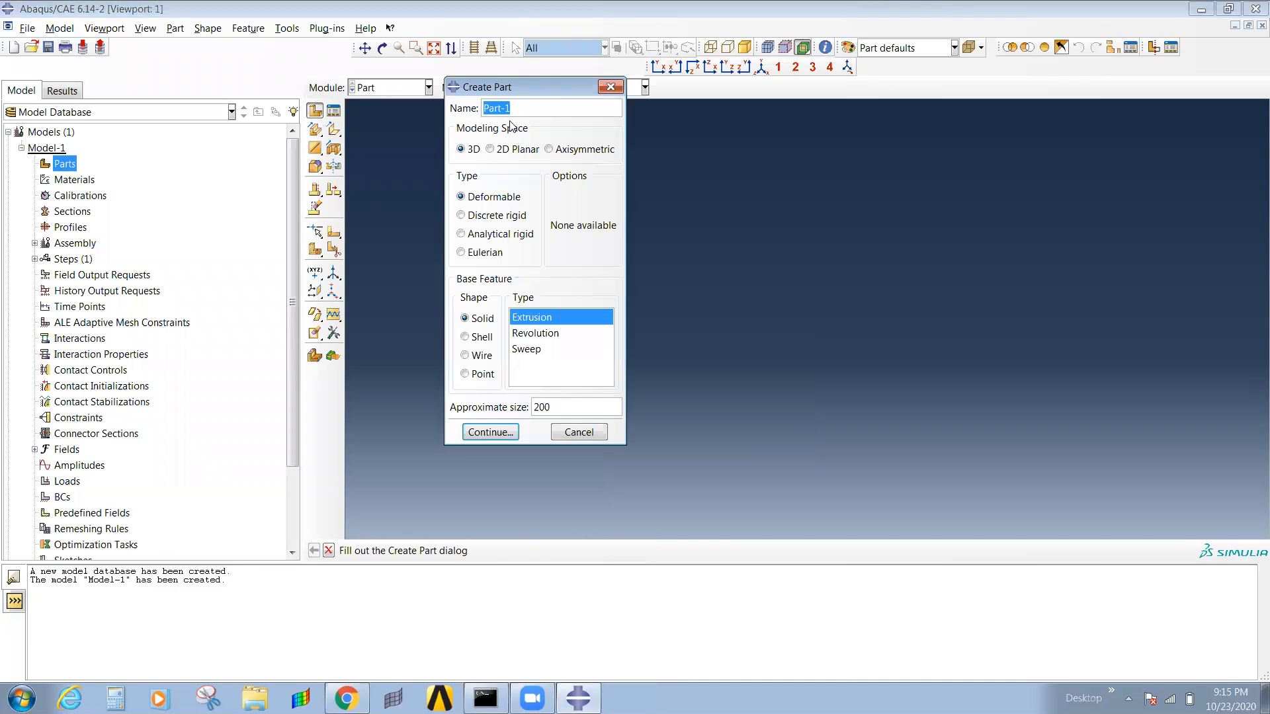
type("Soil")
left_click(541, 333)
double_click(541, 407)
type("-")
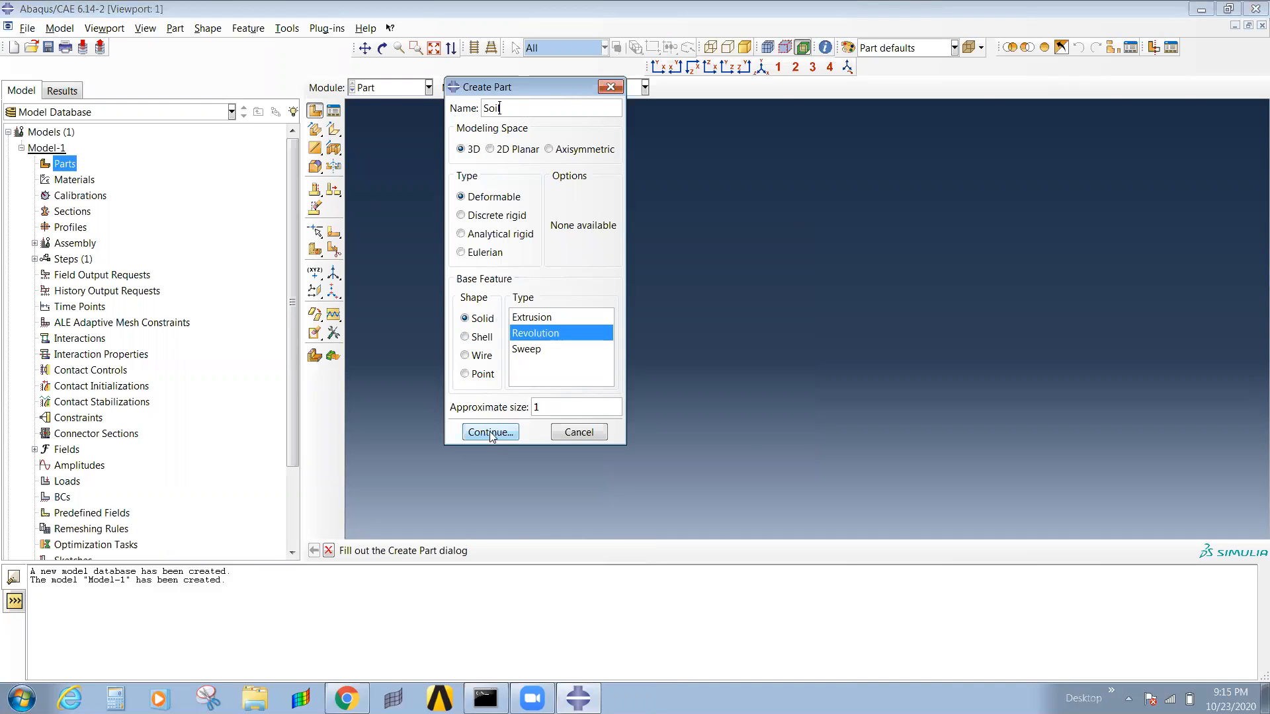
left_click(490, 433)
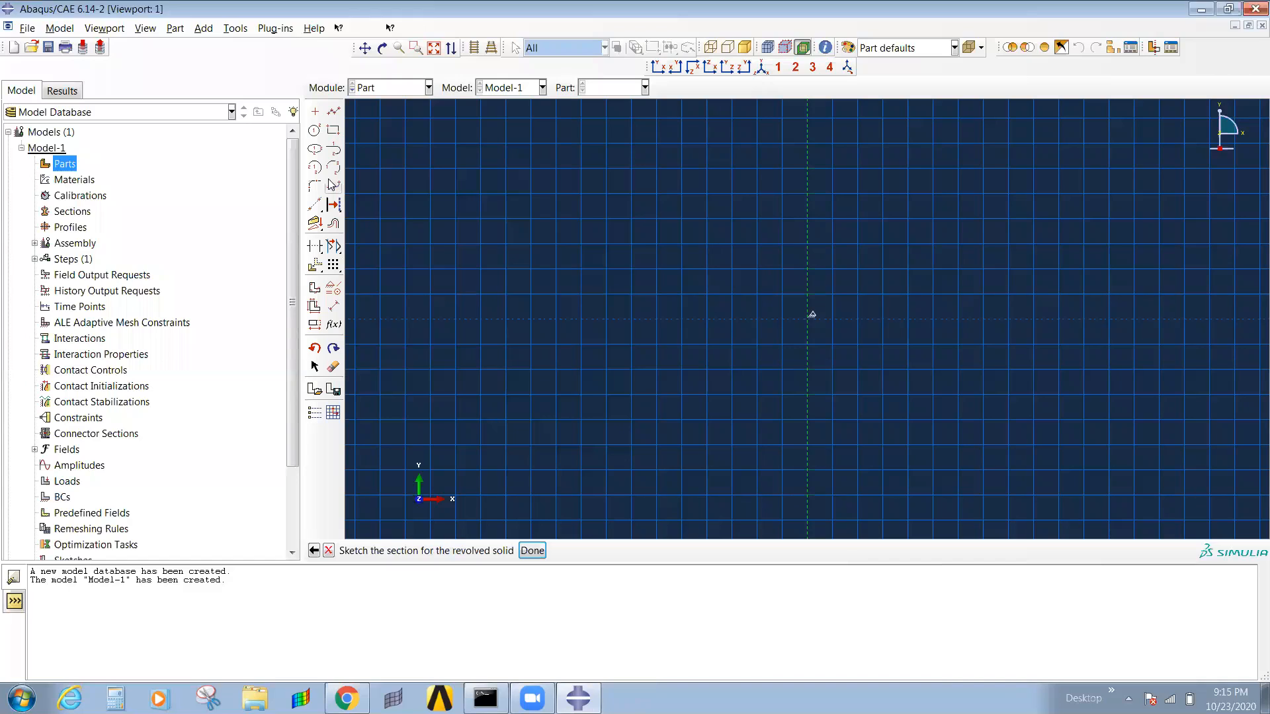
Step: Sketch a rectangle about 0.12 by 0.12 with one side on the revolution axis and a corner at the origin, and dimension its lower edge
left_click(334, 131)
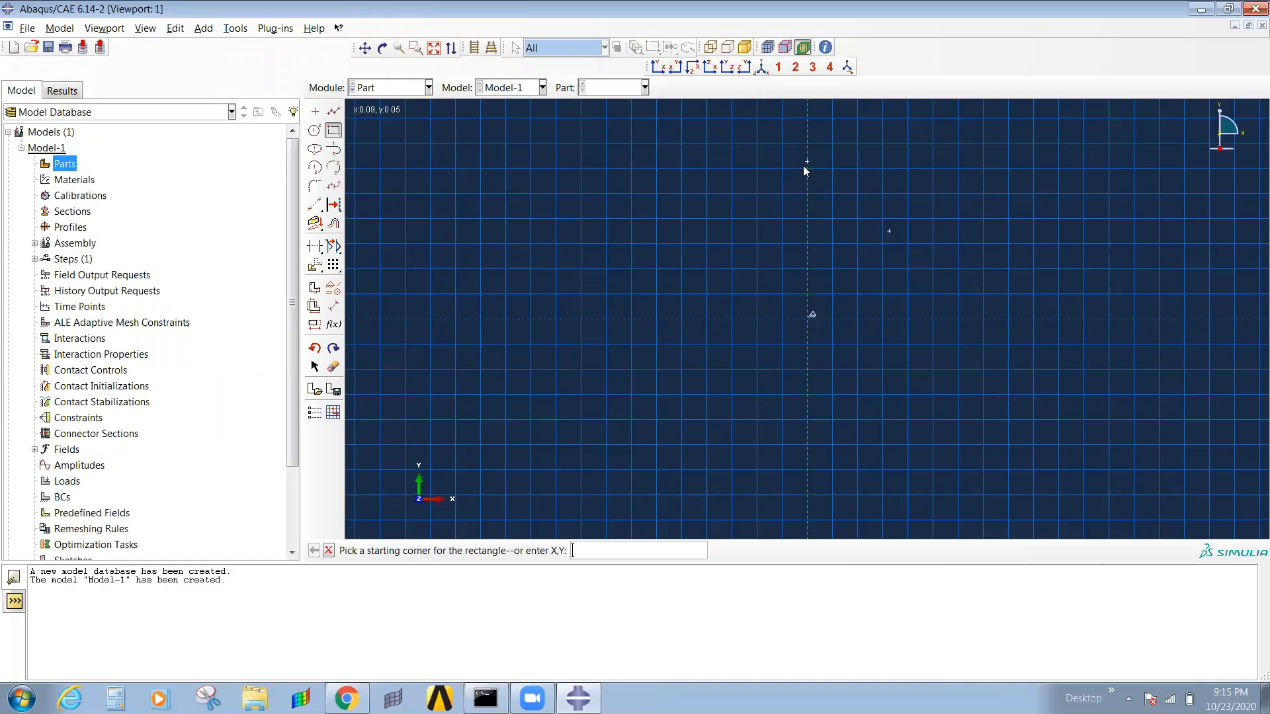
left_click(807, 170)
left_click(959, 319)
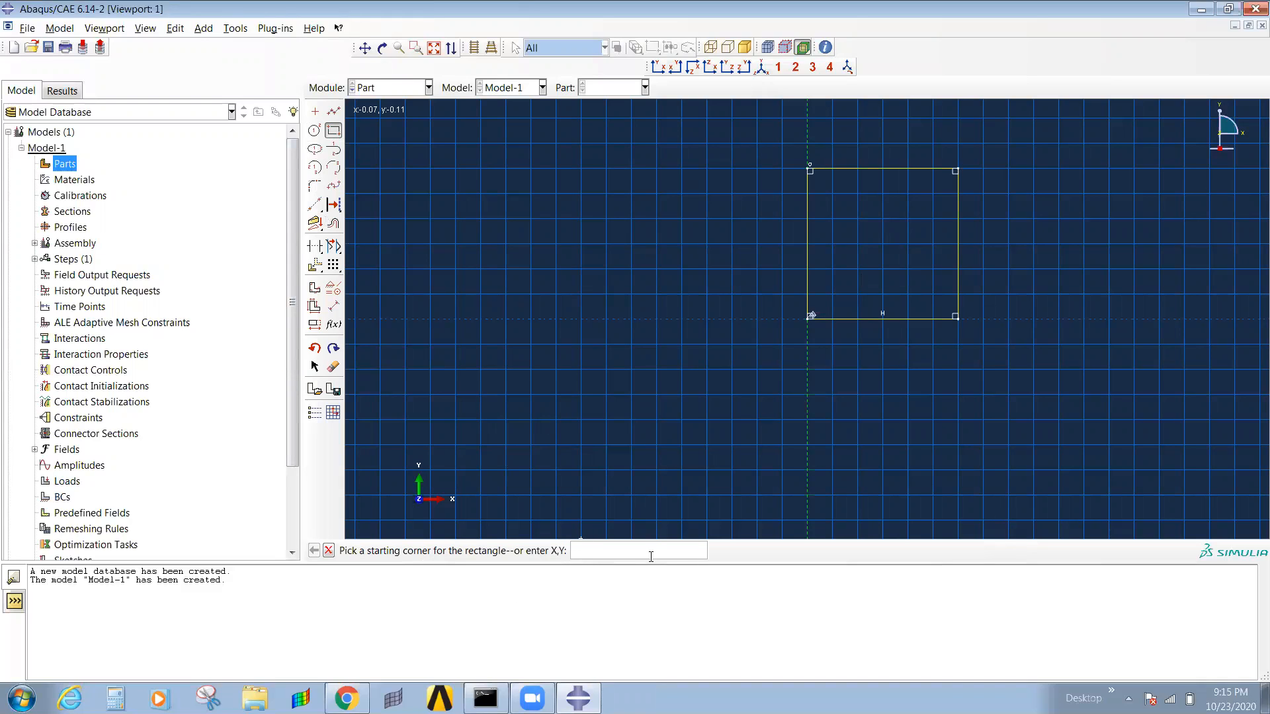
left_click(334, 307)
left_click(918, 320)
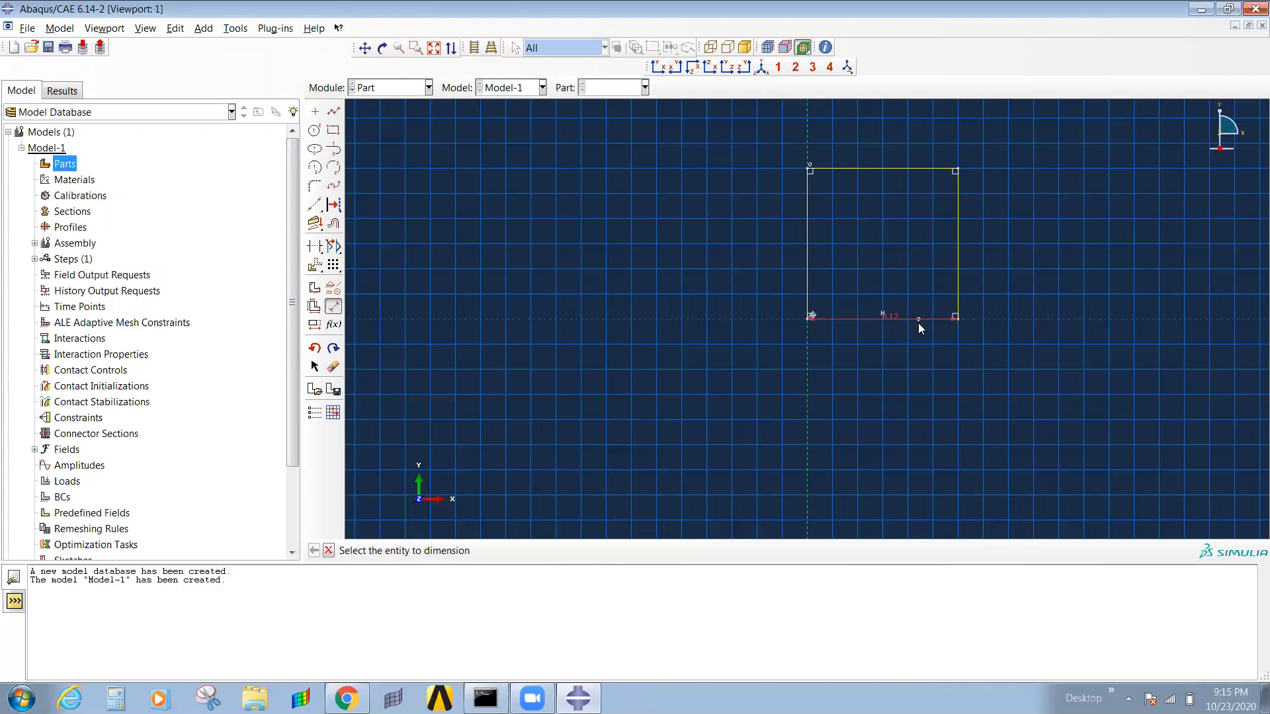
left_click(913, 374)
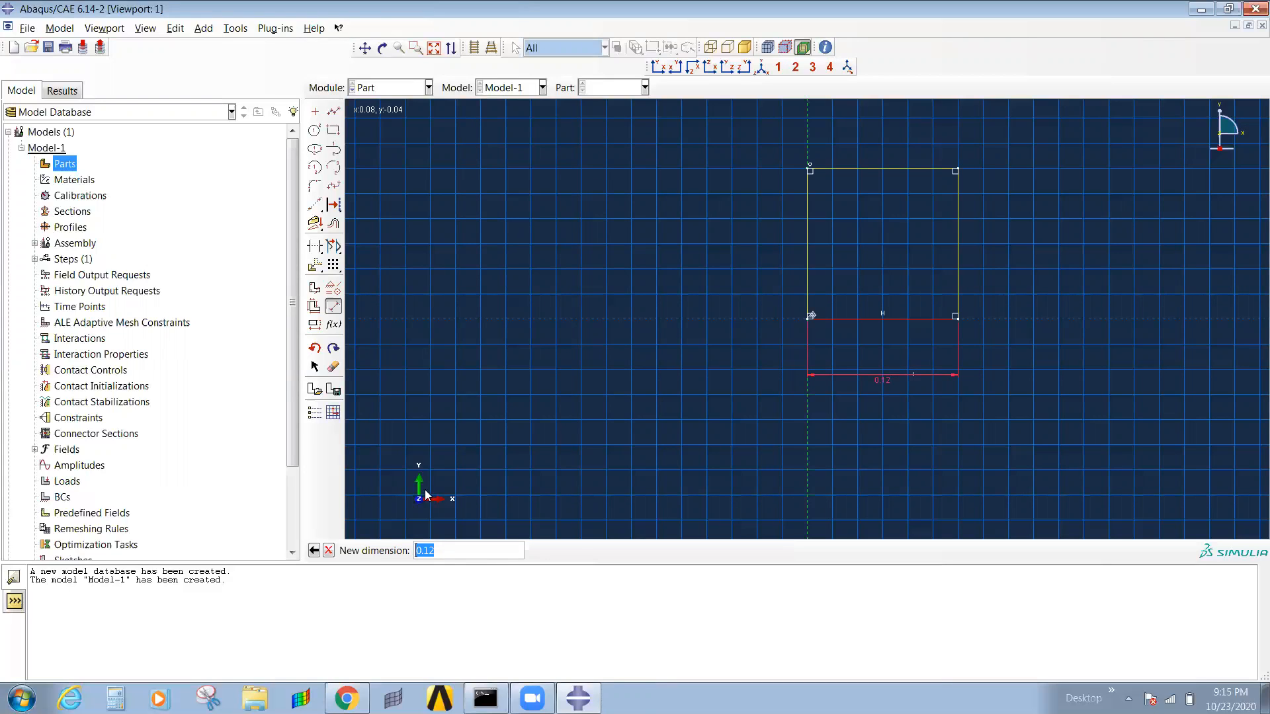
Step: Open the reference paper dai2013 (1) from the 01_Data > 00_Project _soil_test folder on drive D and examine its first page
left_click(255, 698)
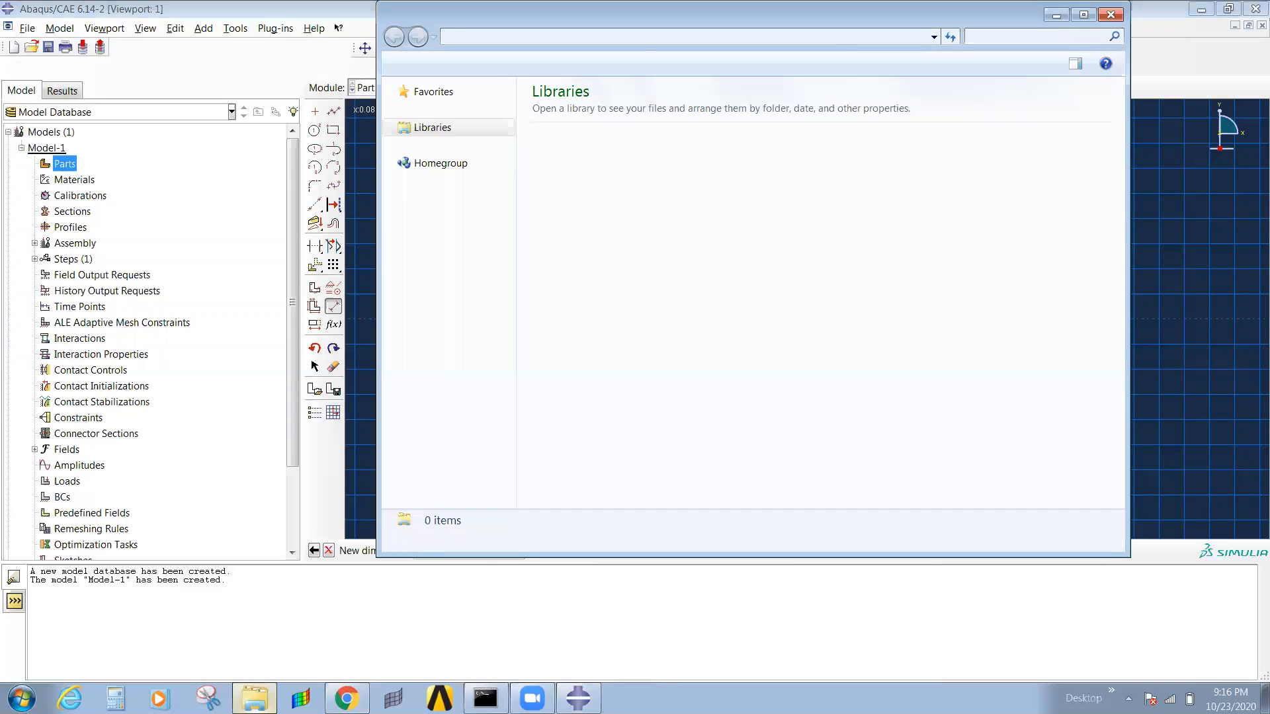
left_click(486, 341)
left_click(586, 146)
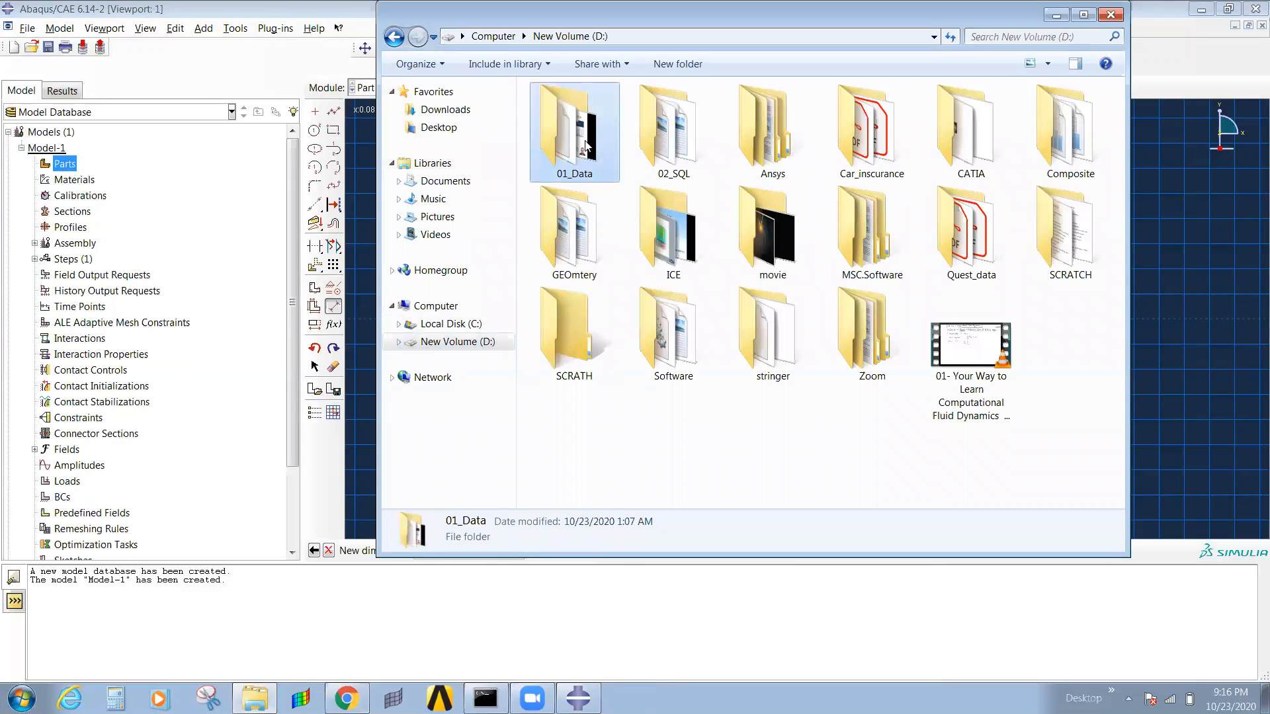
double_click(586, 145)
left_click(565, 133)
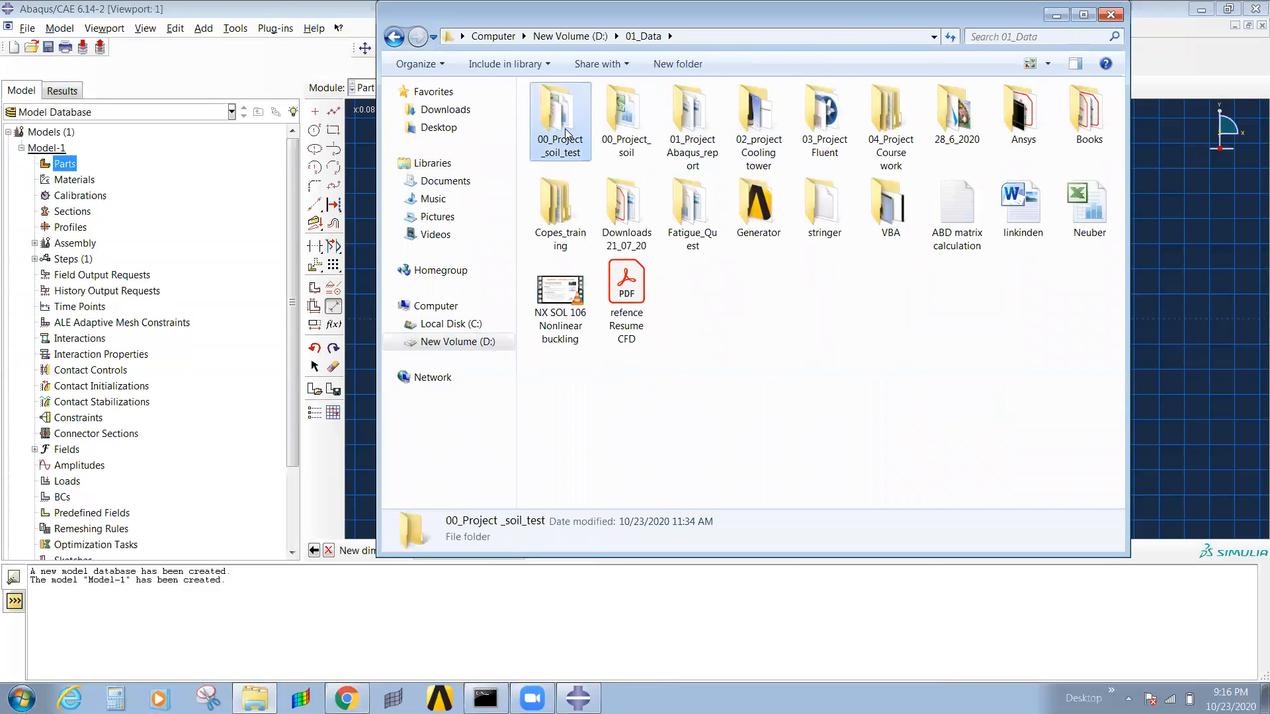
double_click(565, 133)
left_click(781, 261)
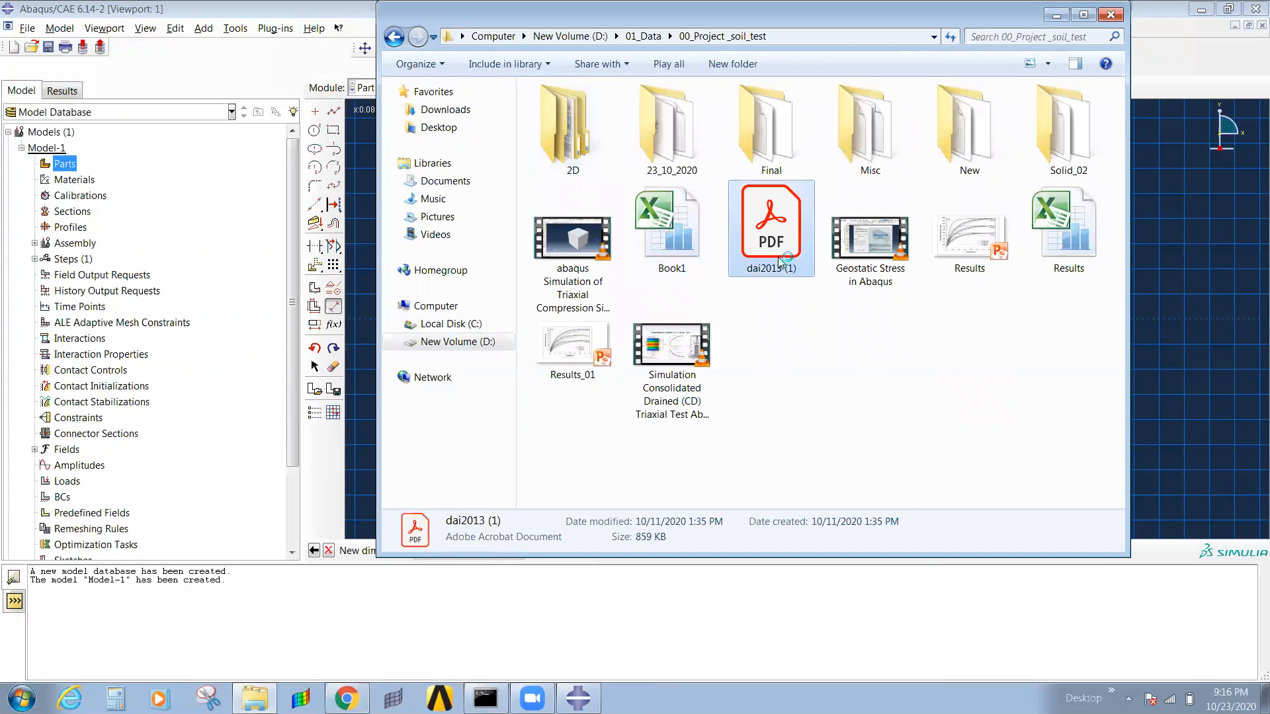
double_click(780, 262)
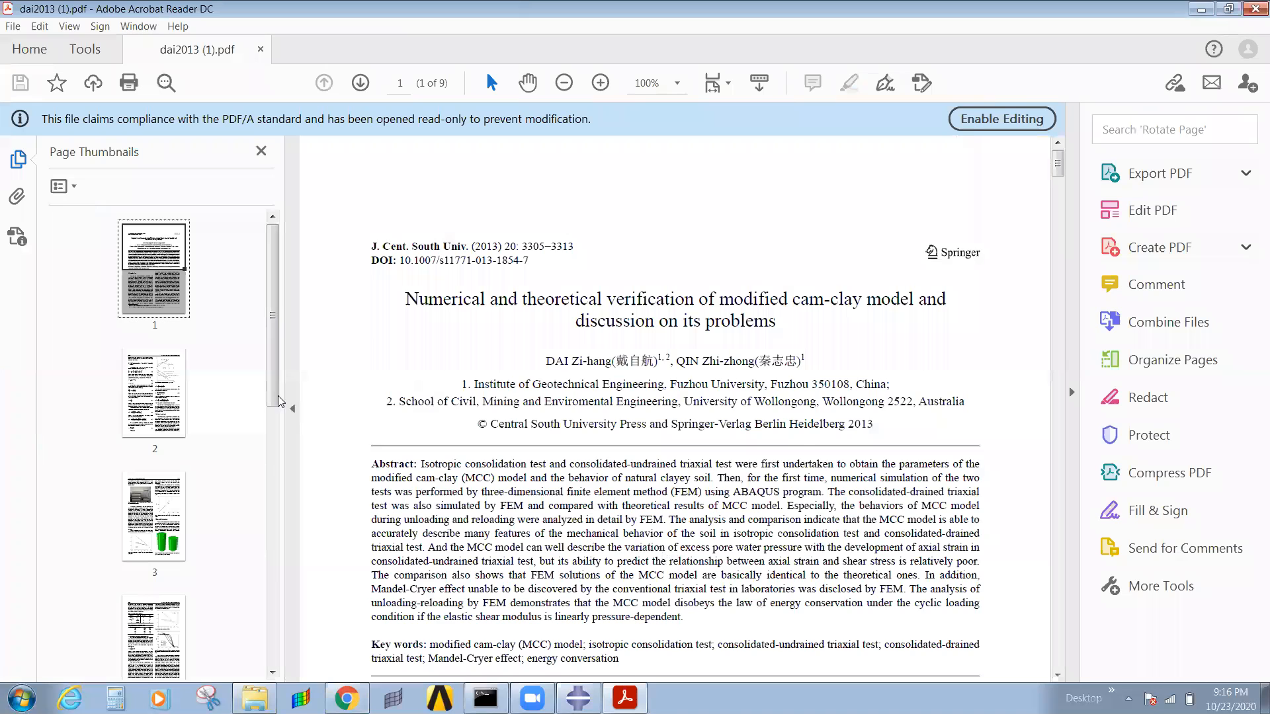
scroll(312, 414, "down", 3)
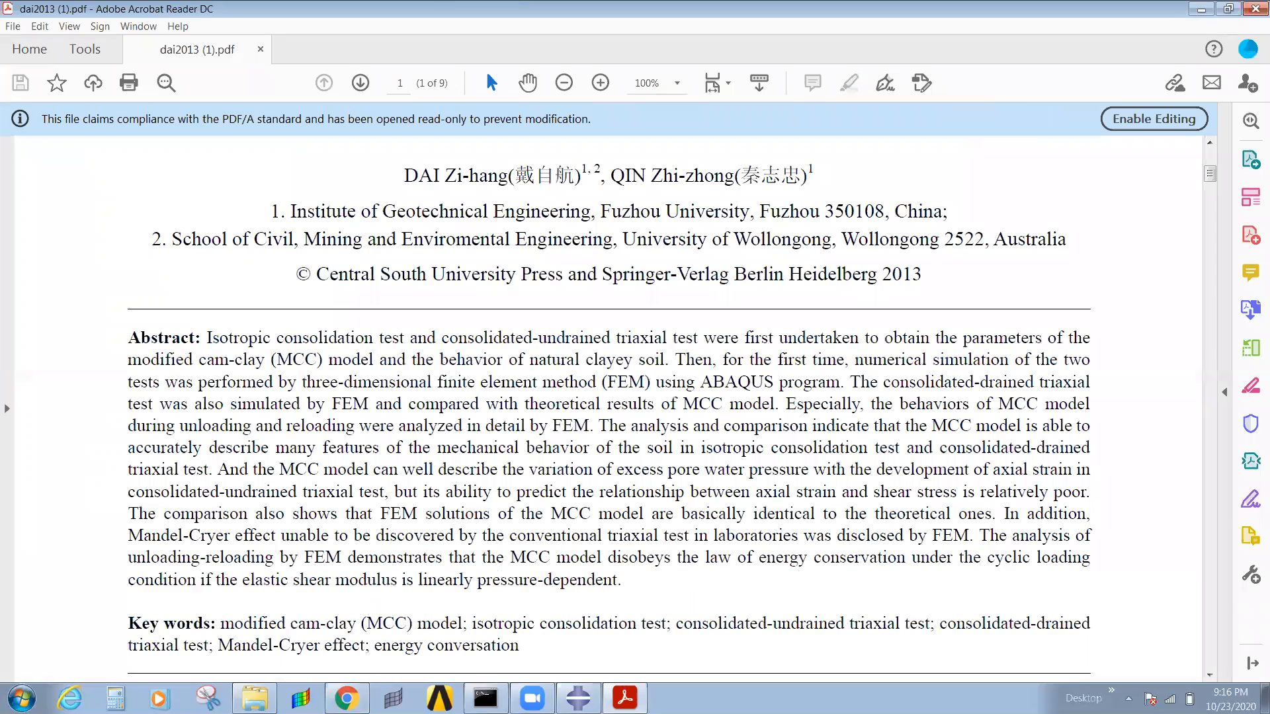
key("Down")
Step: Divide 0.0391 by 2 in the Calculator and copy the result
key("XF86Calculator")
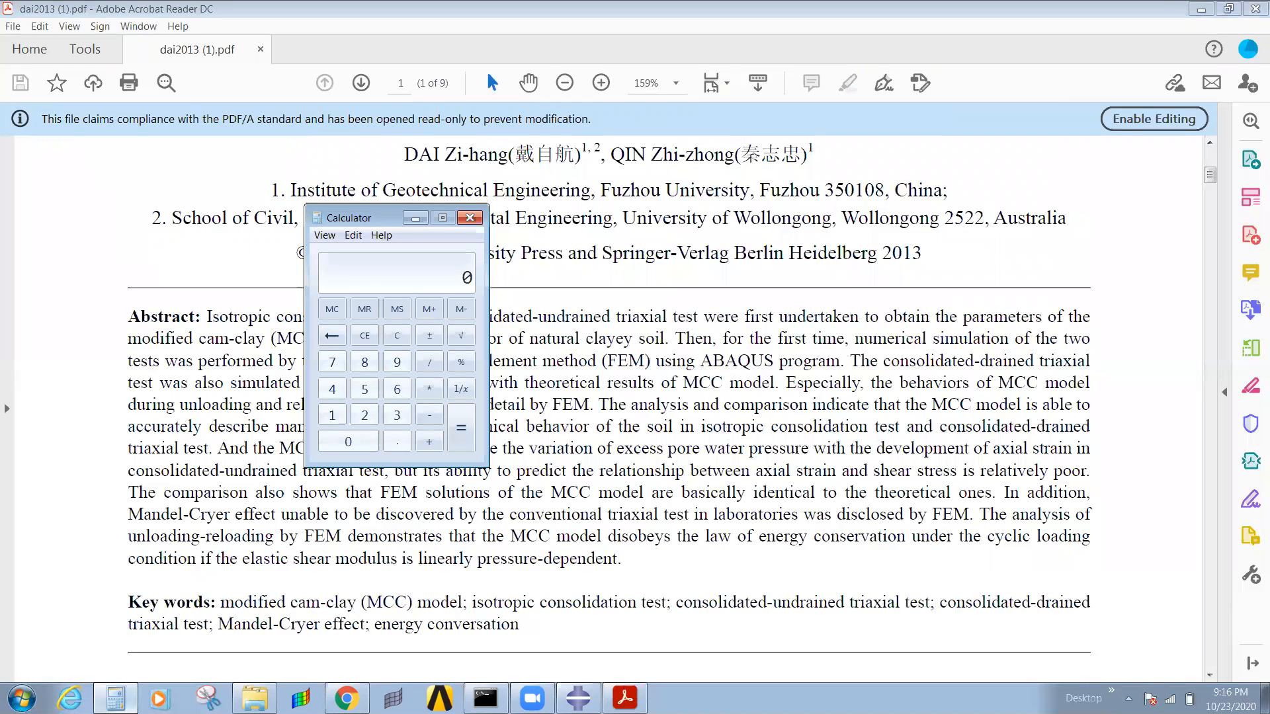
type("0.0391")
key("slash")
type("2")
key("Return")
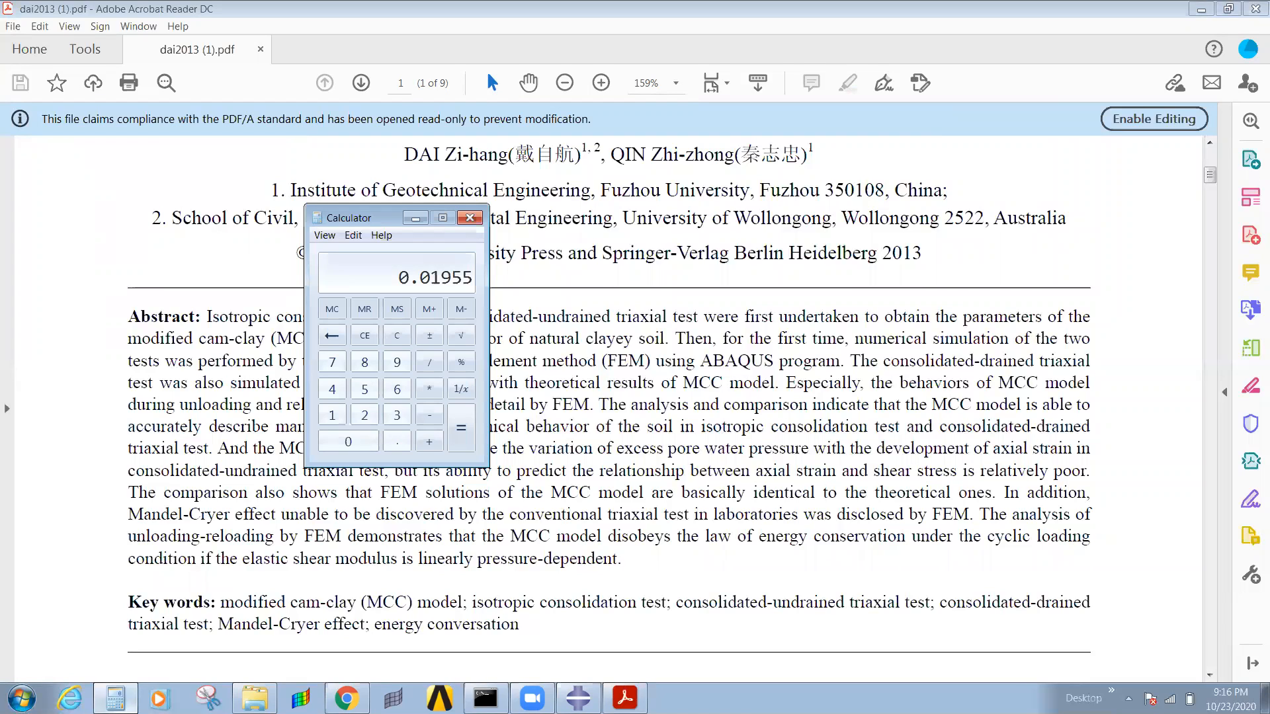
right_click(437, 277)
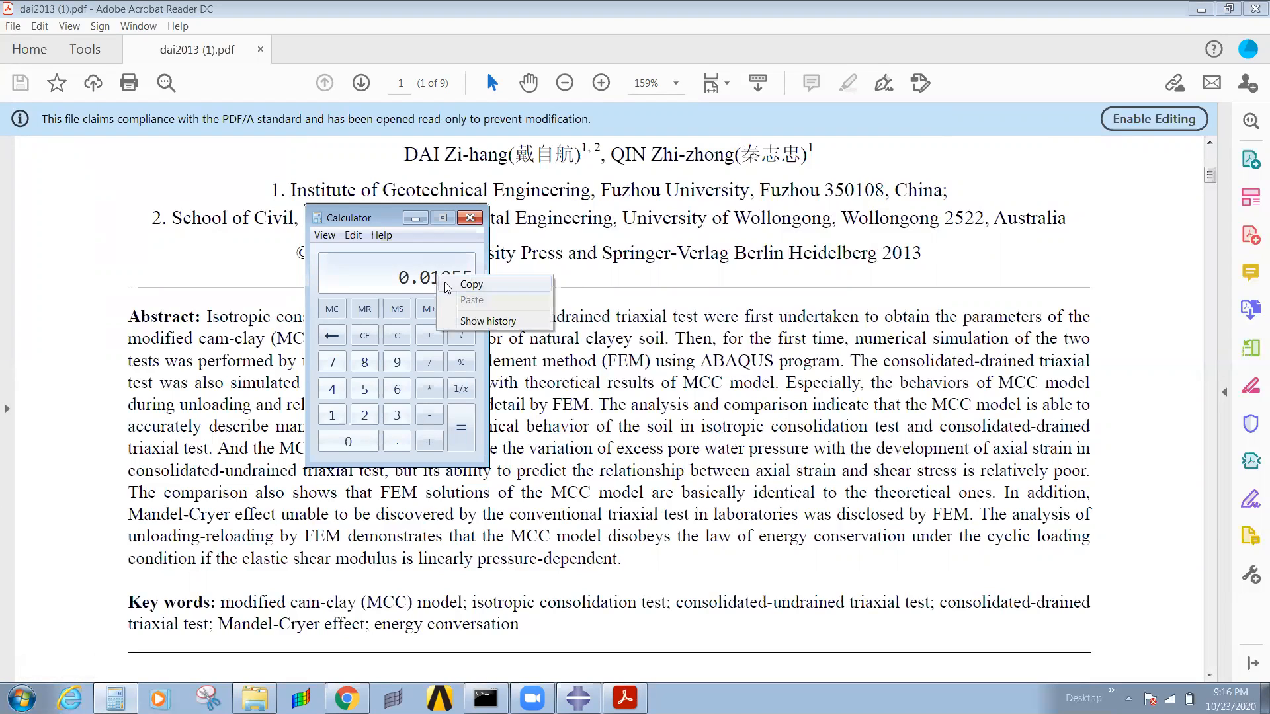
left_click(472, 285)
Step: Switch back to Abaqus/CAE and set the rectangle's width dimension to the copied value, 0.01955
left_click(578, 698)
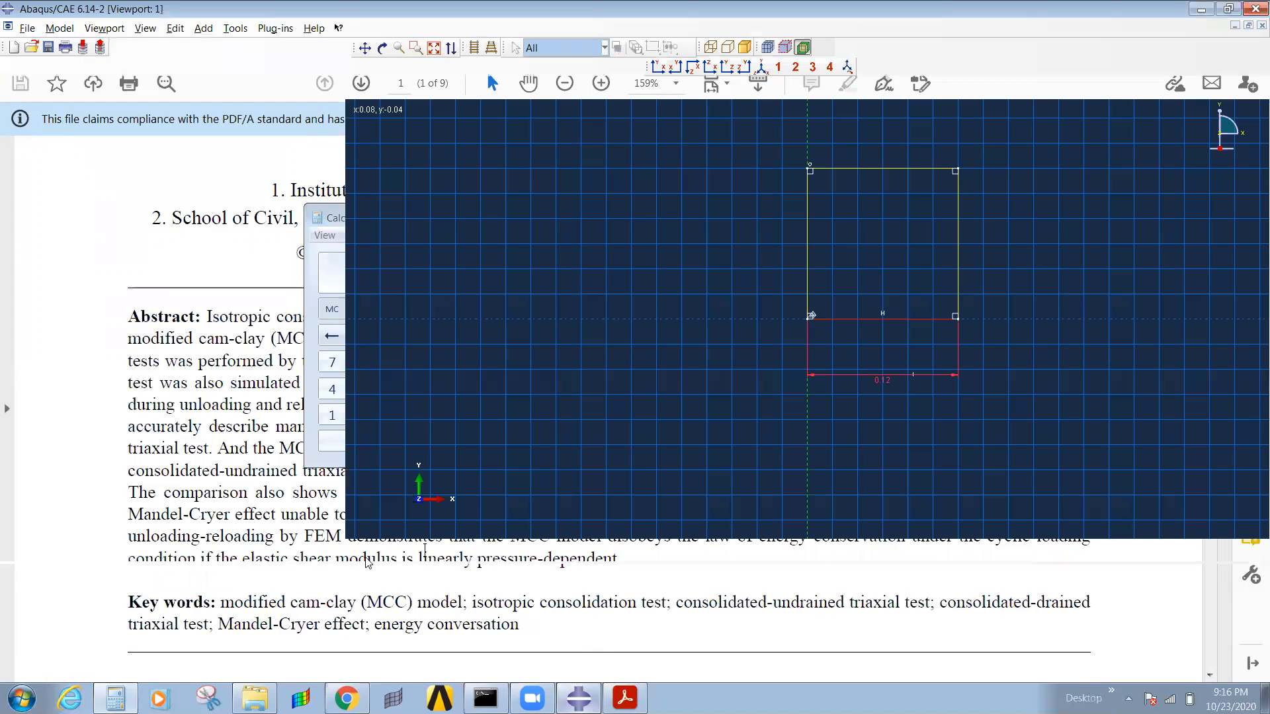
triple_click(415, 550)
key("ctrl+v")
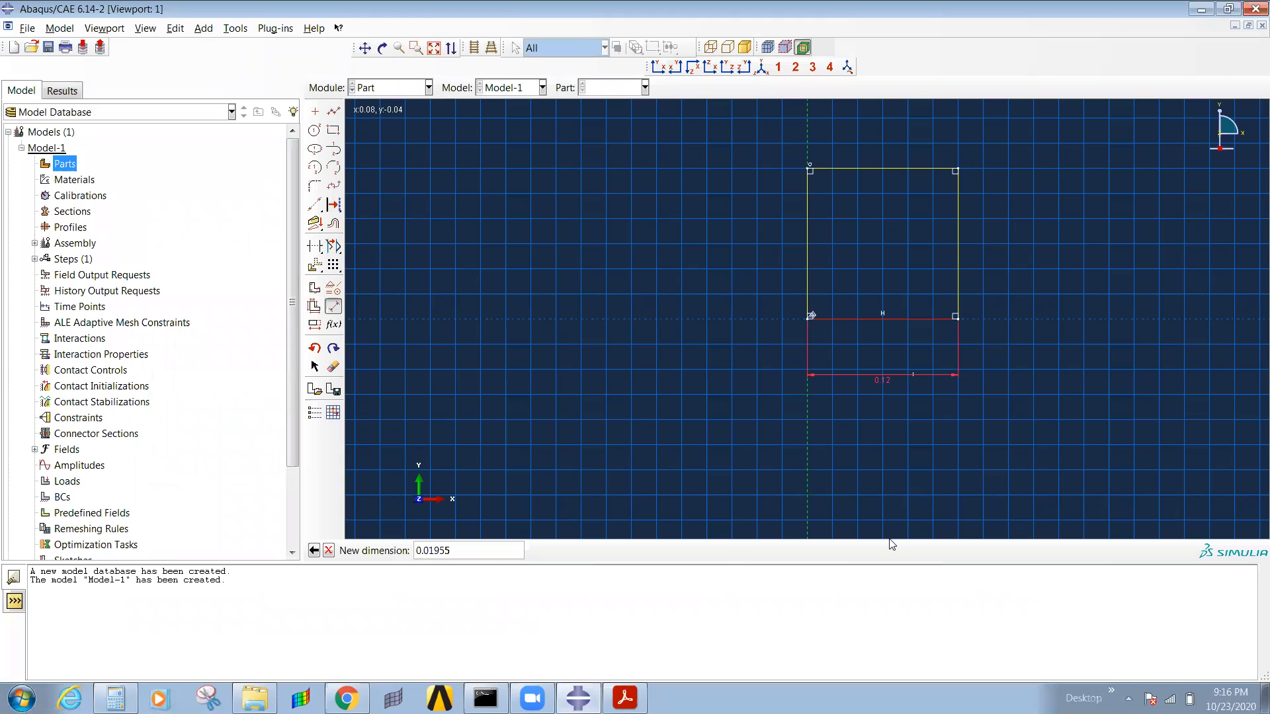
key("Return")
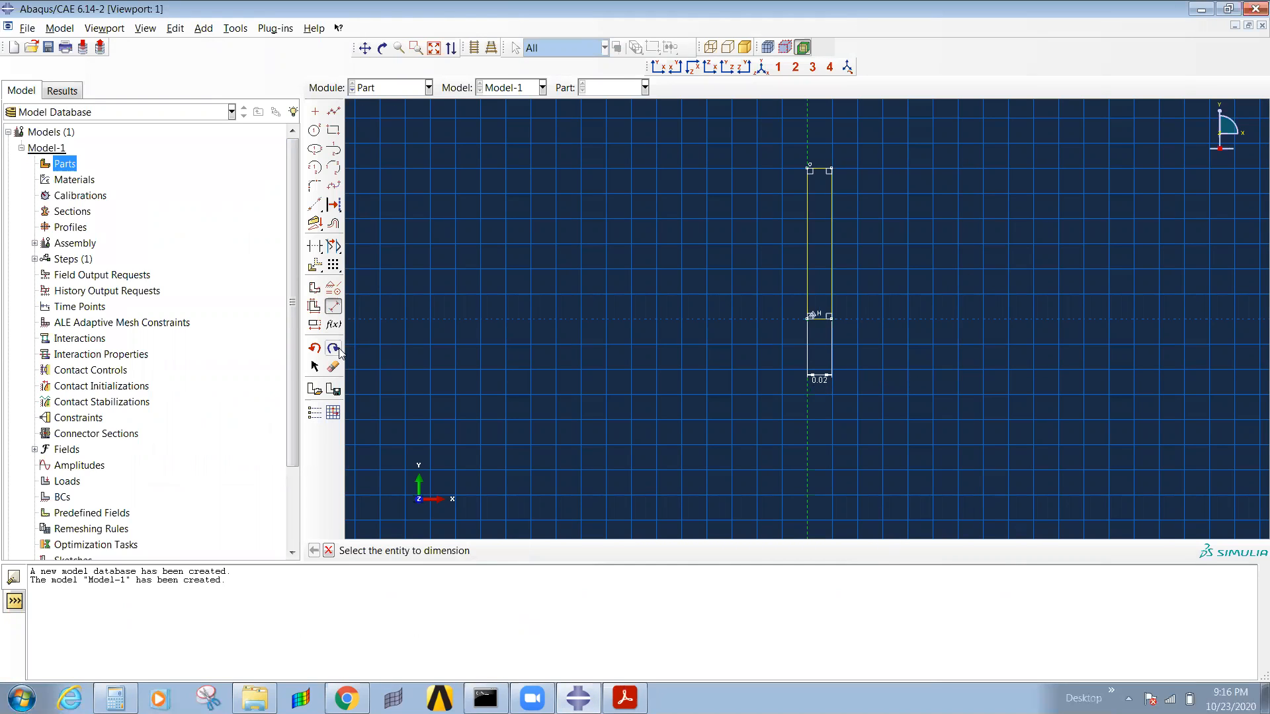
Step: Dimension the rectangle's outer vertical edge and set its height to 0.08
left_click(832, 251)
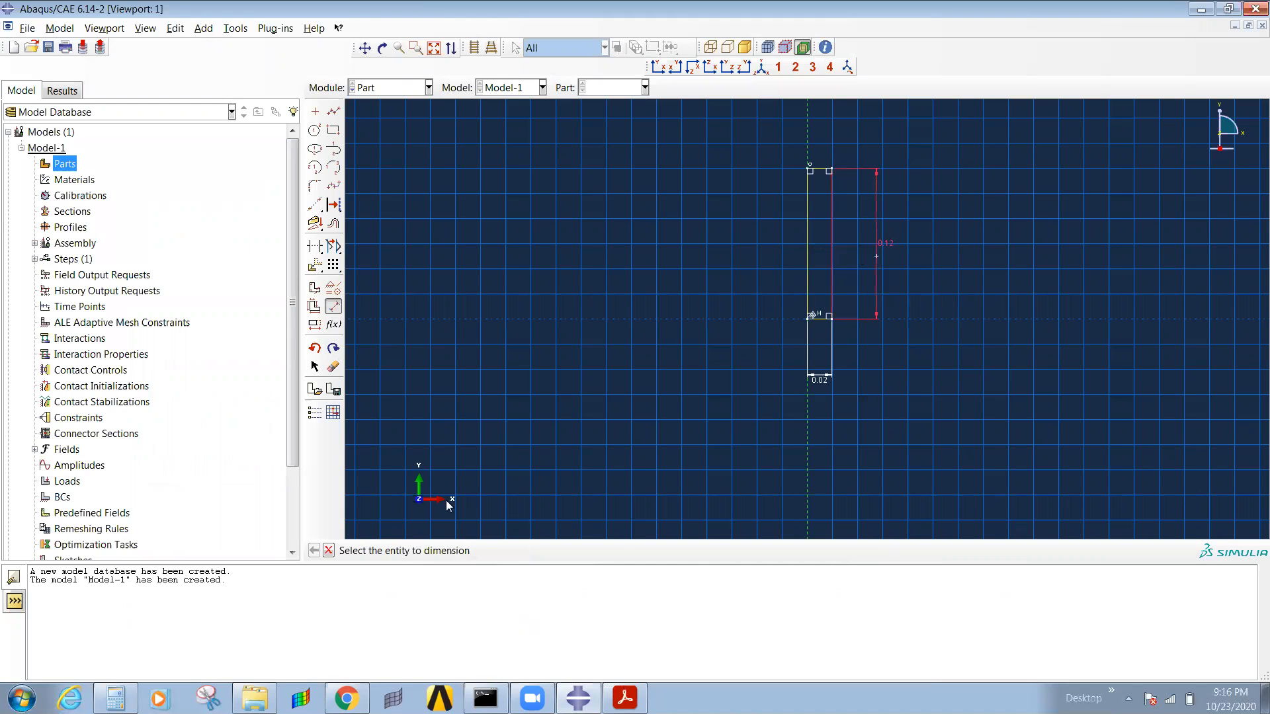
type("0.08")
key("Return")
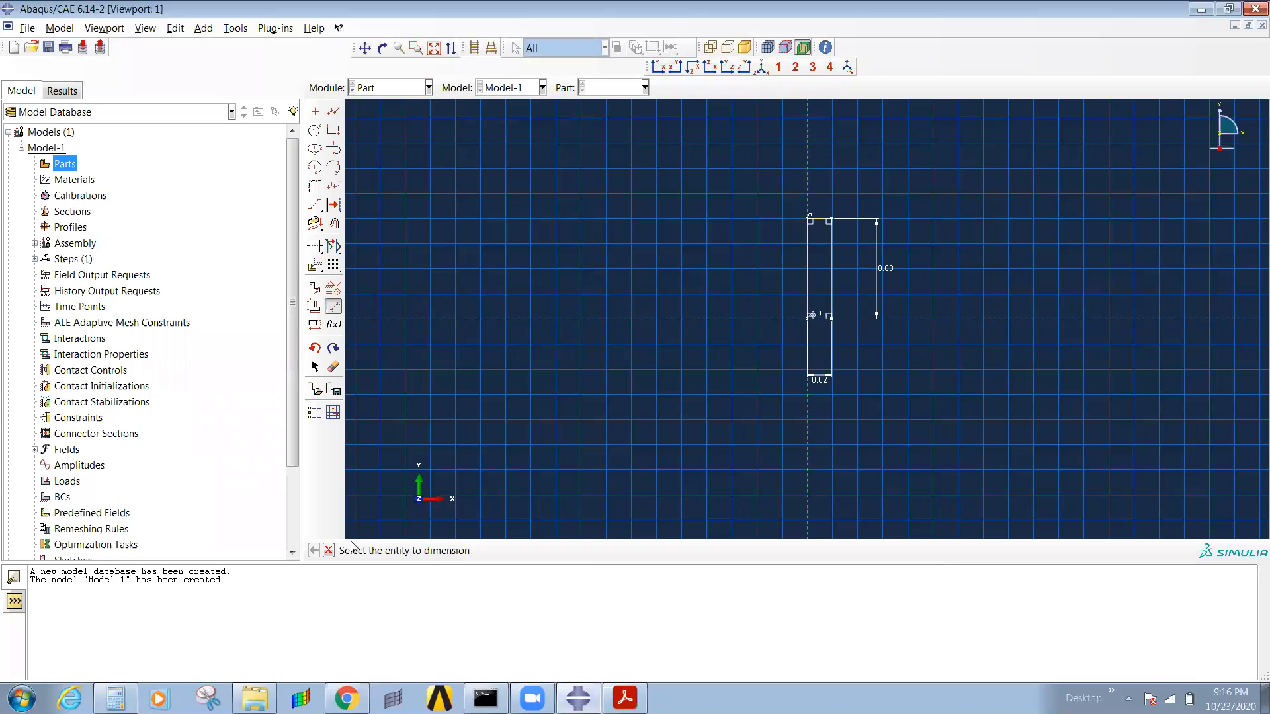
left_click(809, 275)
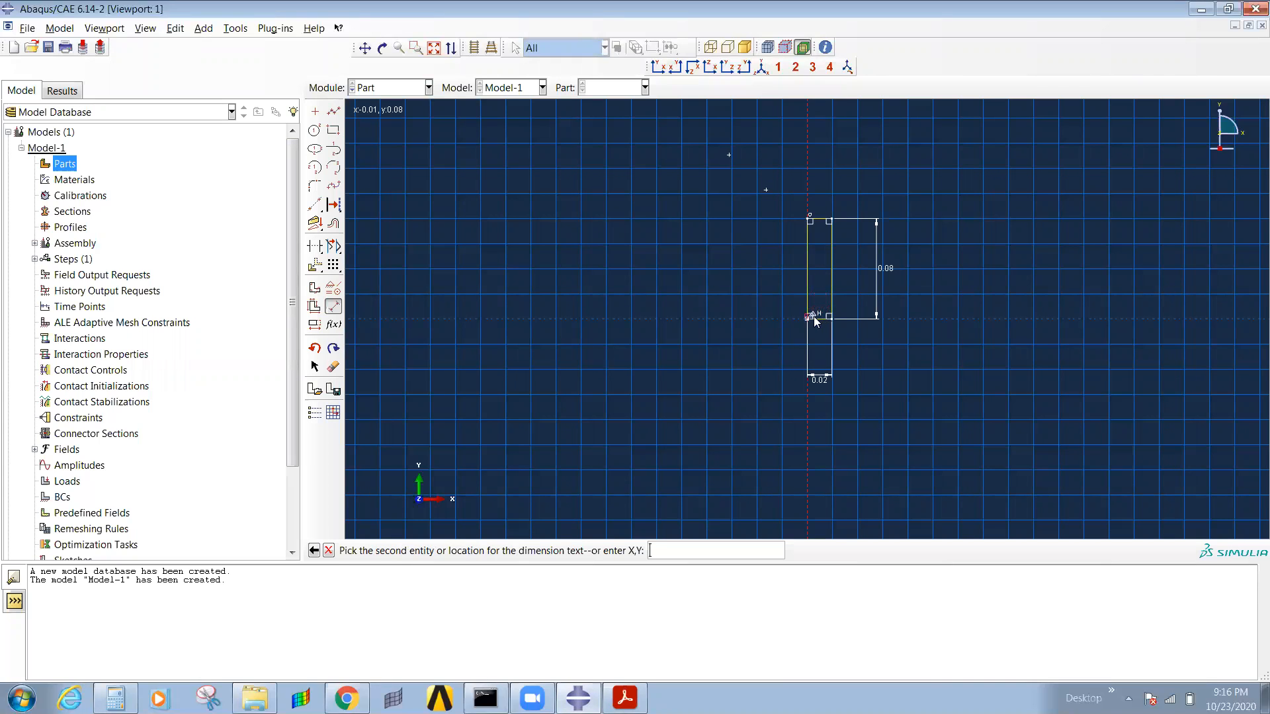
left_click(806, 355)
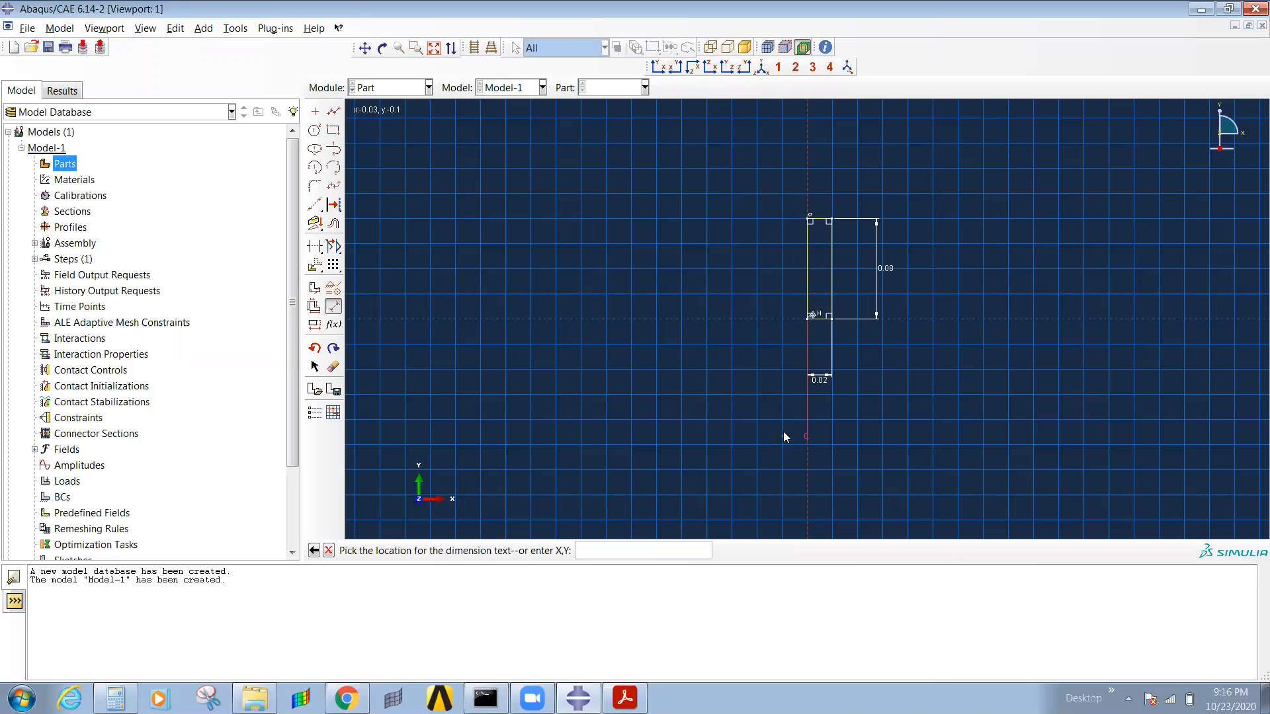
key("Escape")
key("Escape")
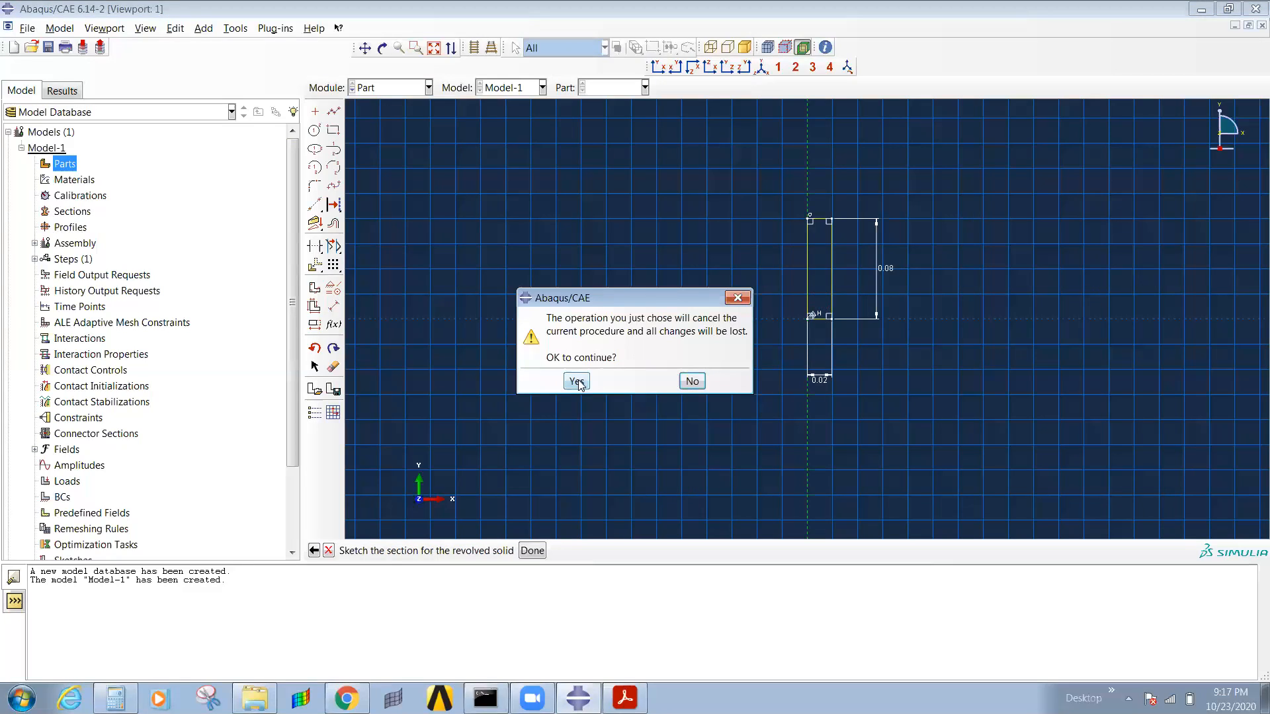
left_click(692, 382)
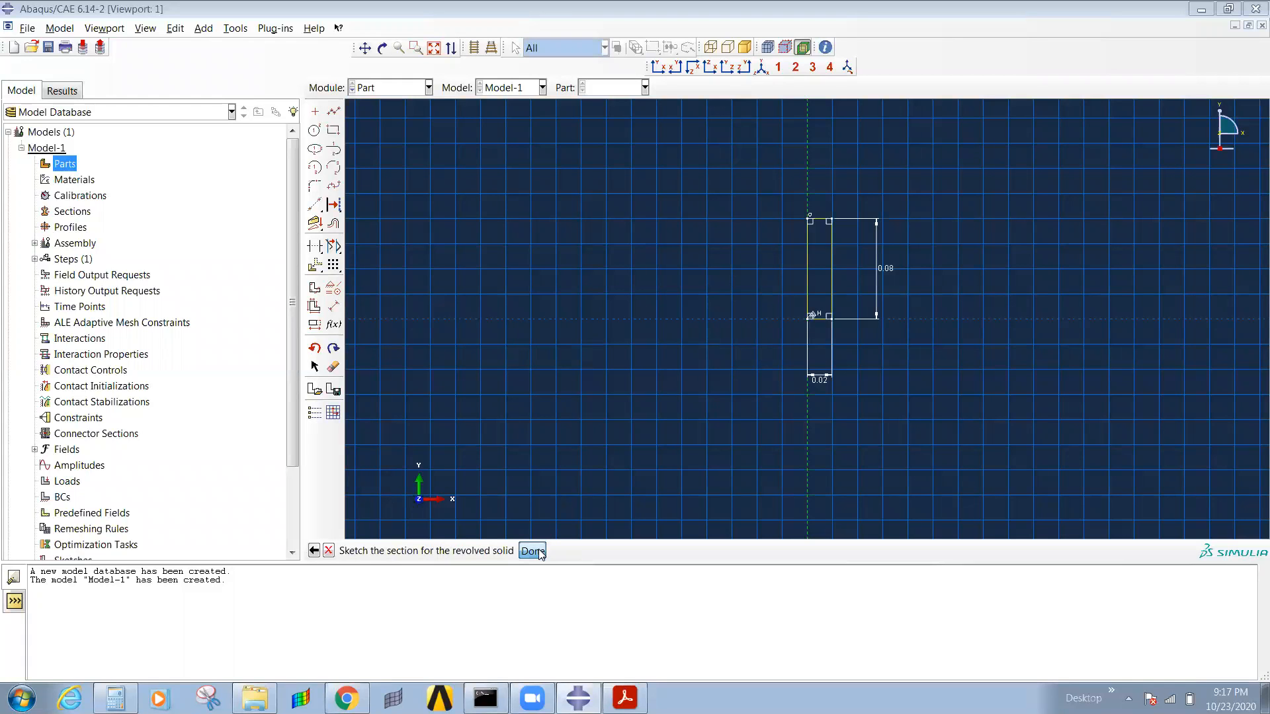
Step: Finish the section sketch and revolve it through 360 degrees into a solid cylinder
left_click(532, 552)
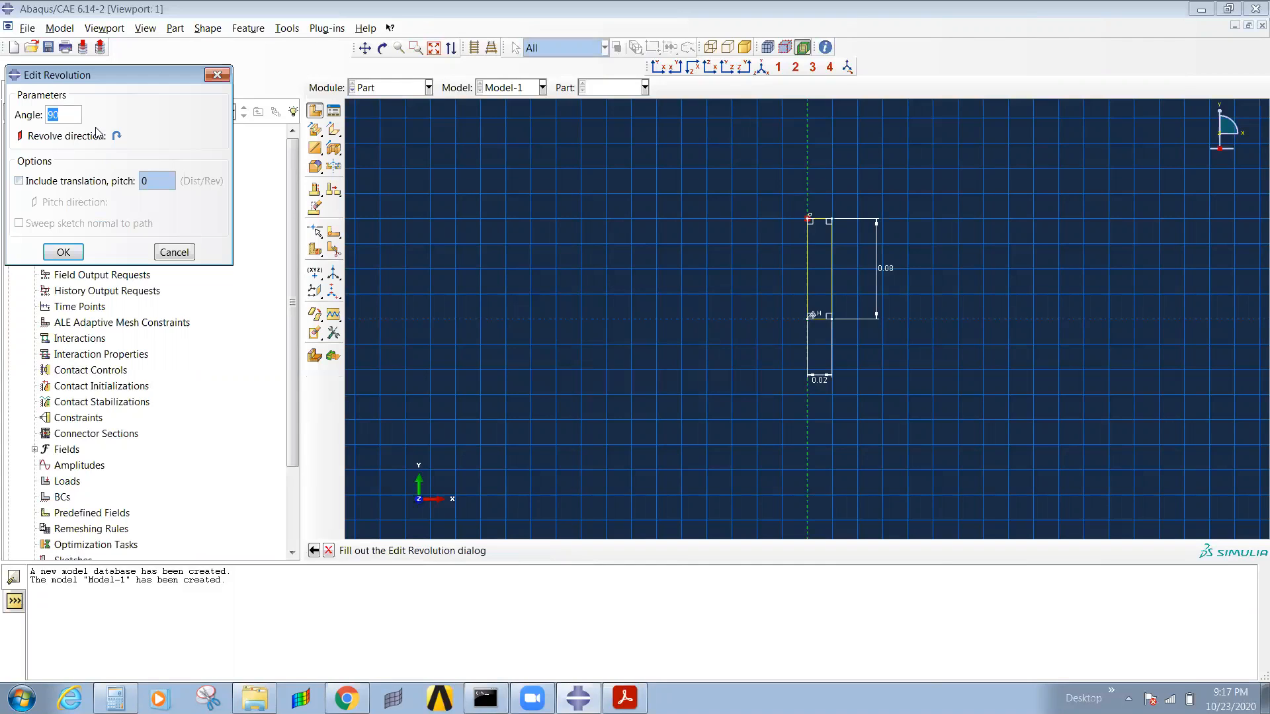
type("36")
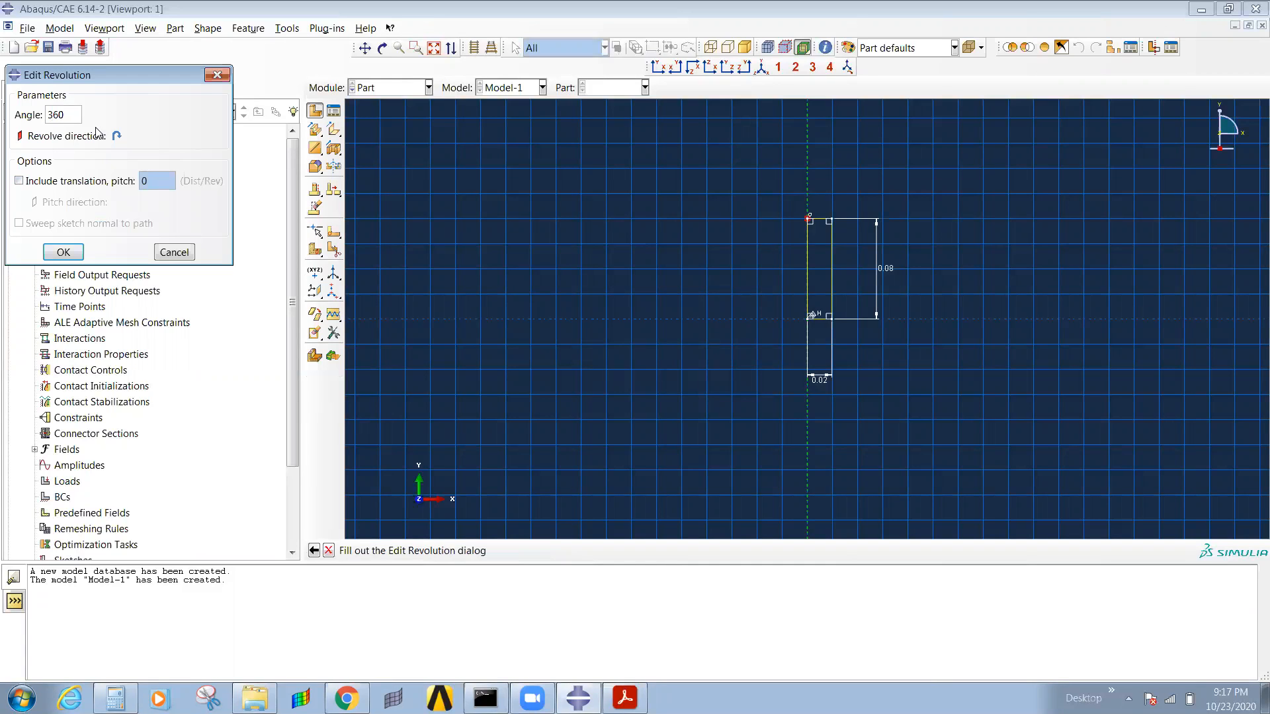
left_click(64, 252)
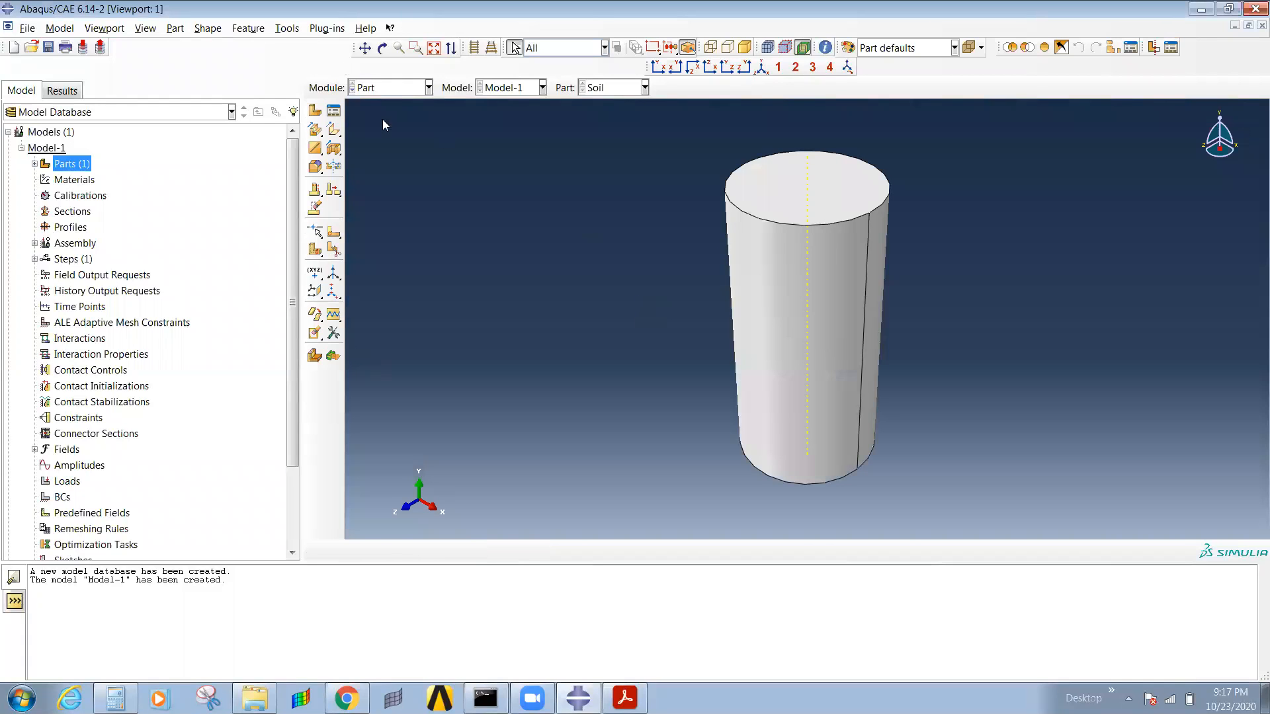
Step: Switch to the Property module and start a new material with Density and Porous Elastic behaviors
left_click(388, 88)
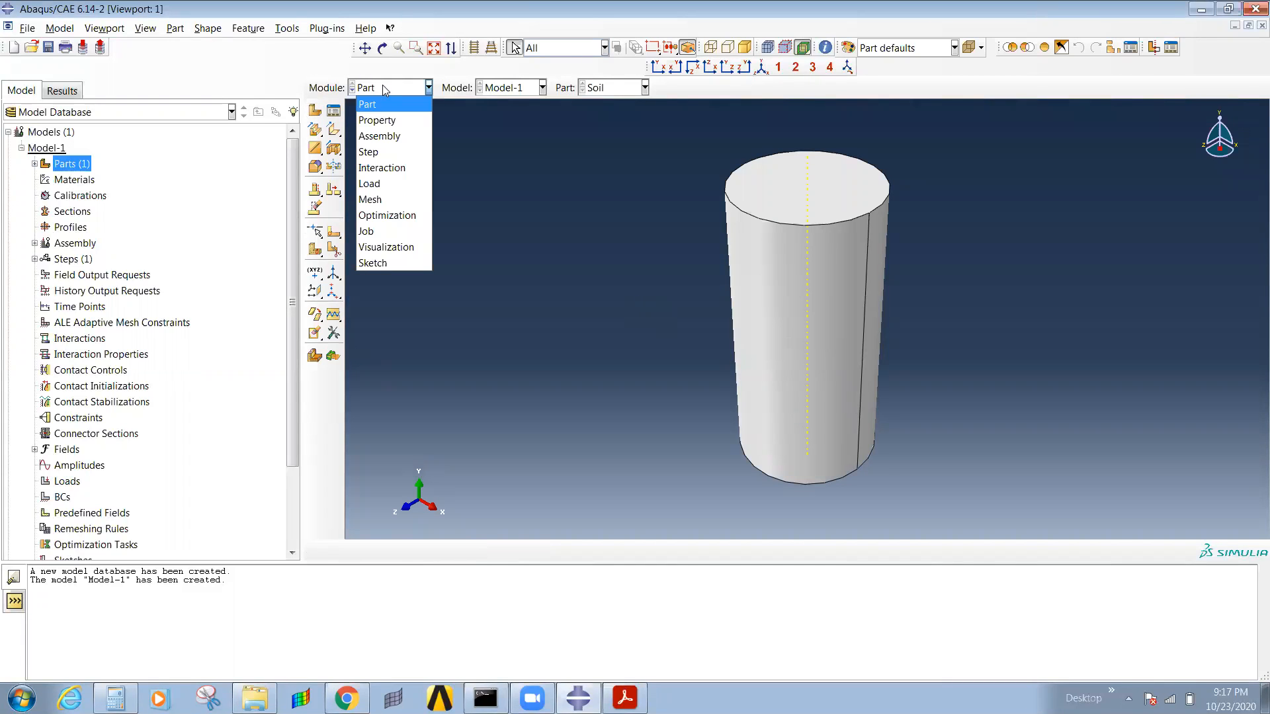
left_click(383, 120)
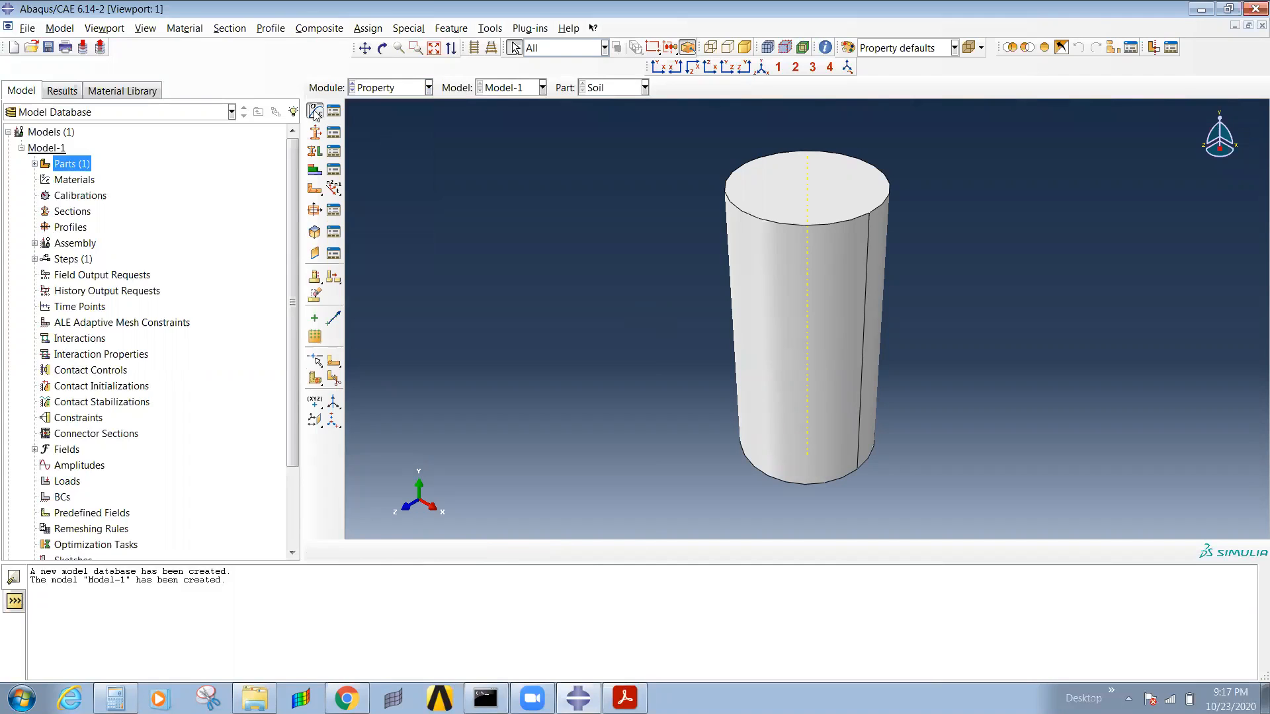
left_click(315, 111)
left_click(266, 295)
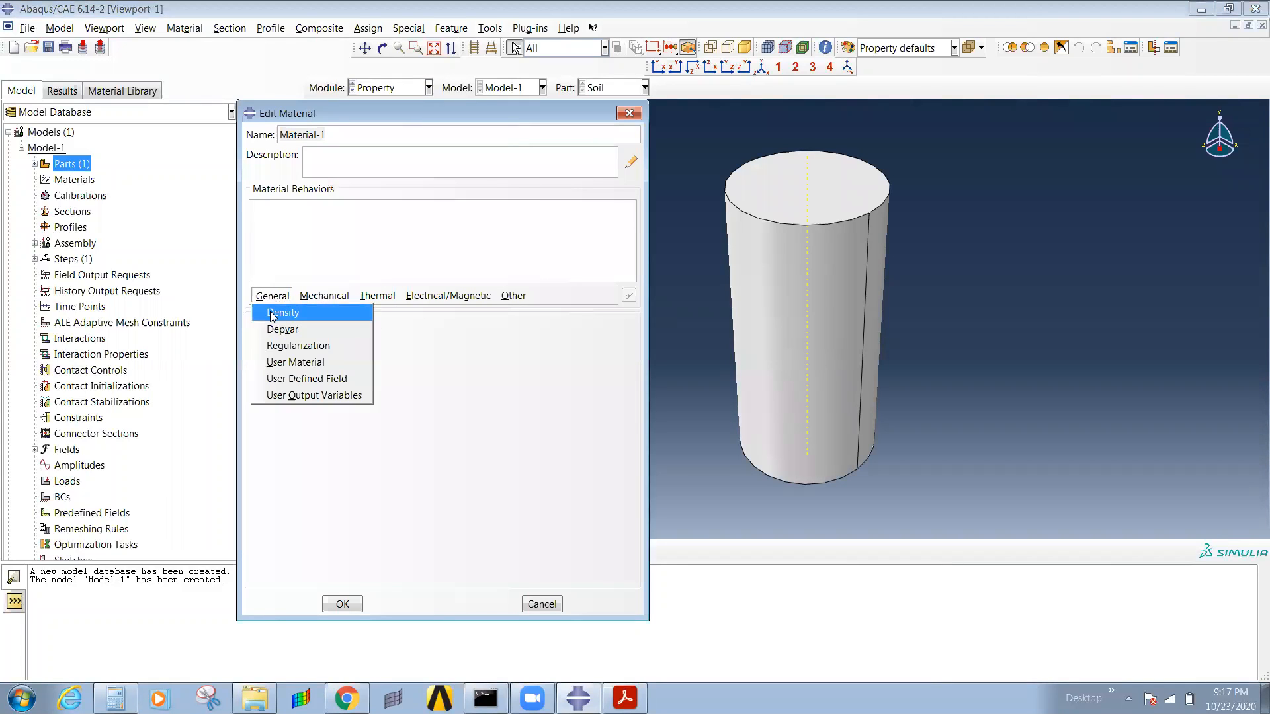
left_click(278, 312)
left_click(324, 296)
mouse_move(463, 312)
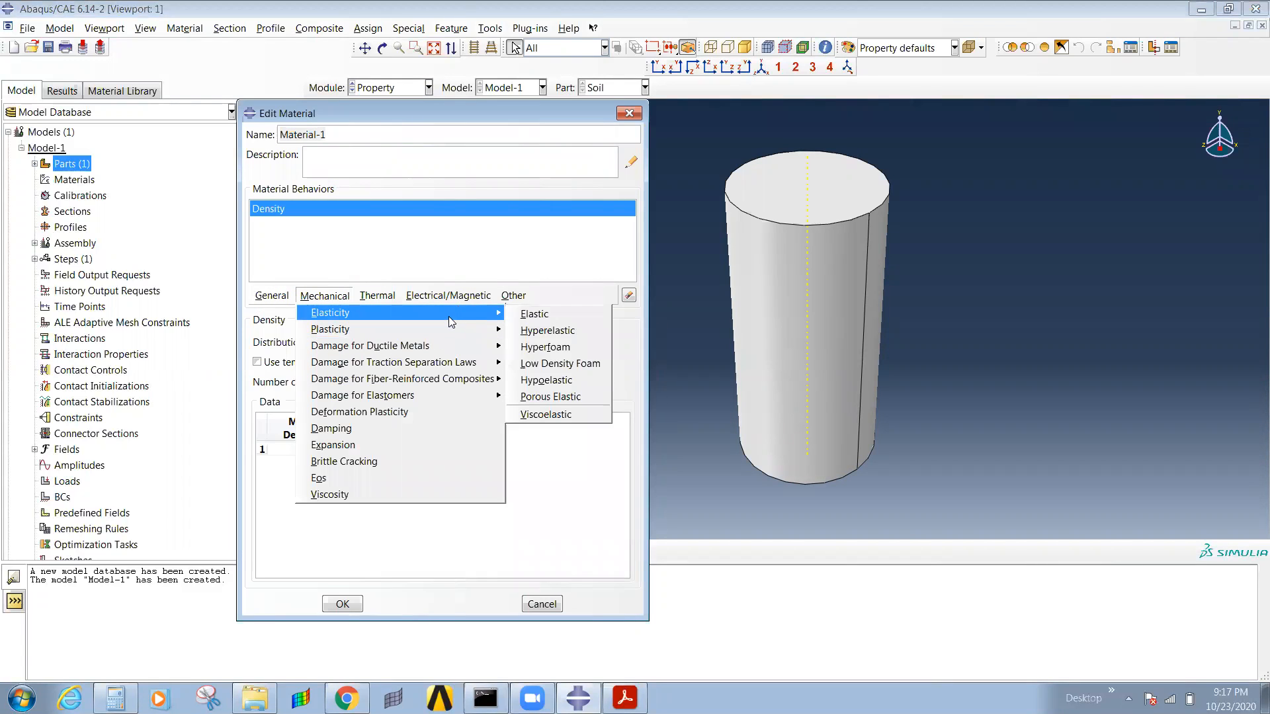
left_click(569, 396)
Step: Add Clay Plasticity and pore fluid Permeability behaviors to the material
left_click(324, 295)
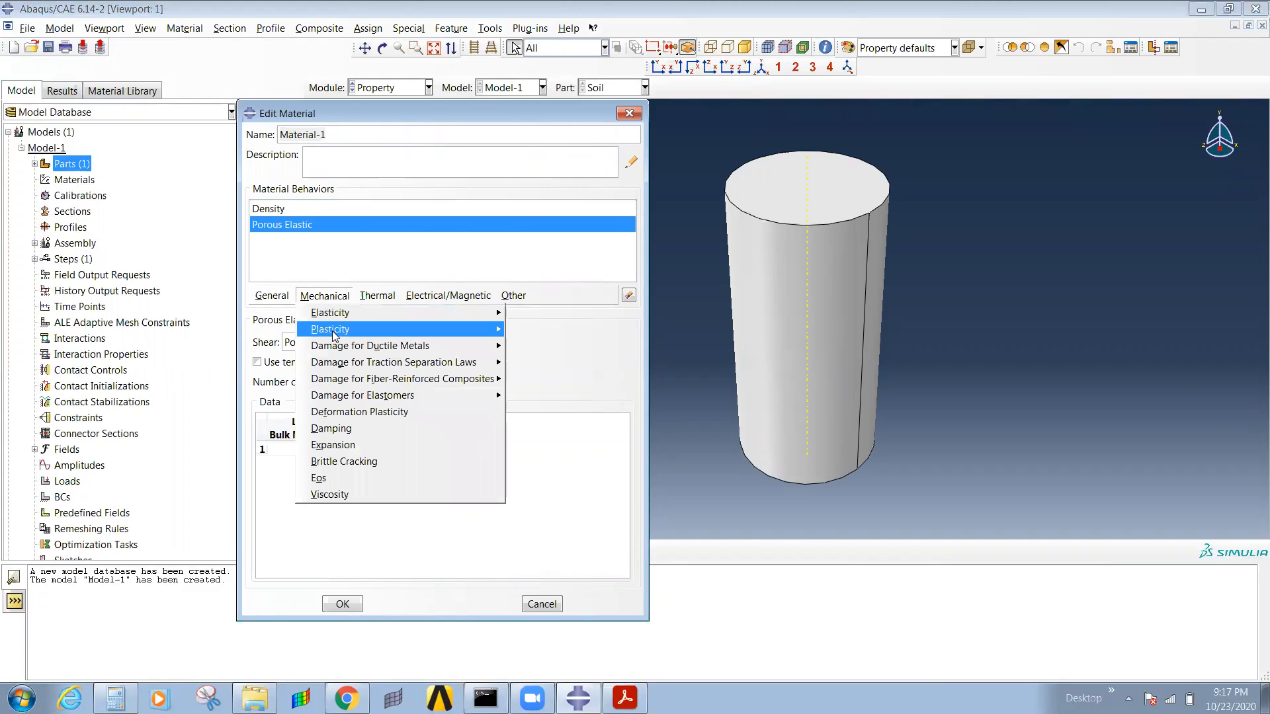
mouse_move(496, 334)
left_click(577, 382)
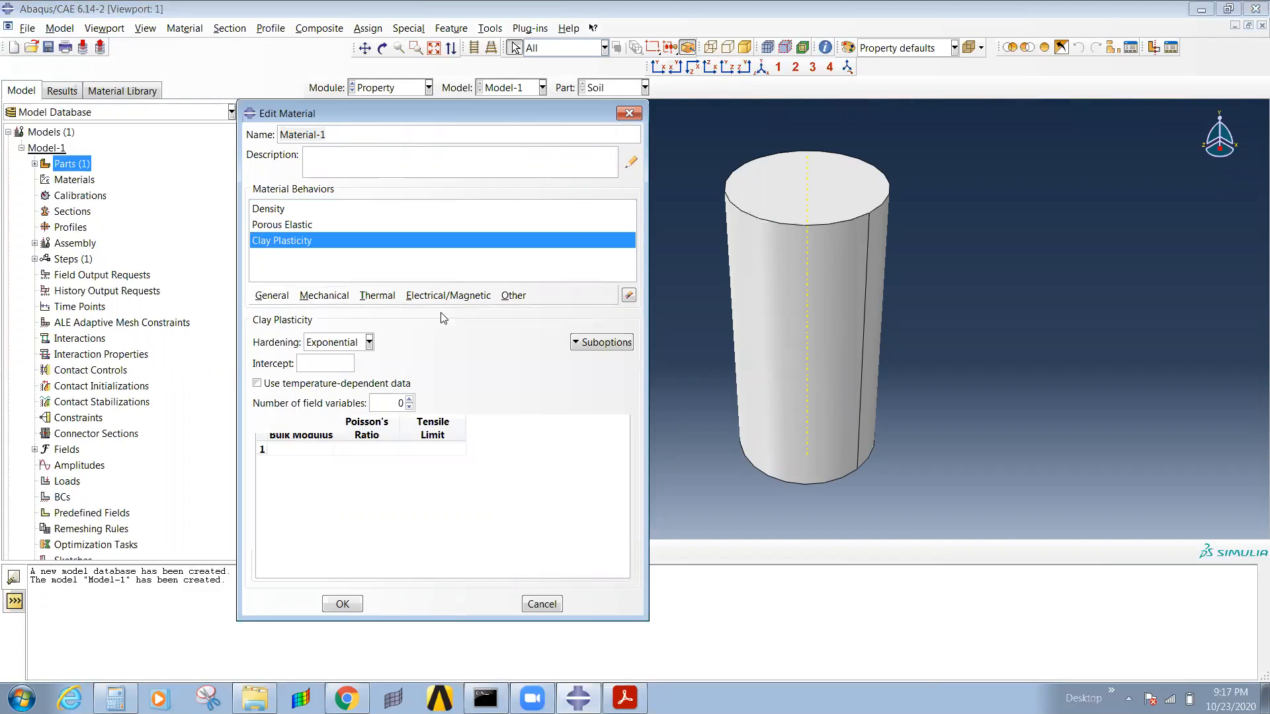
left_click(514, 295)
mouse_move(548, 346)
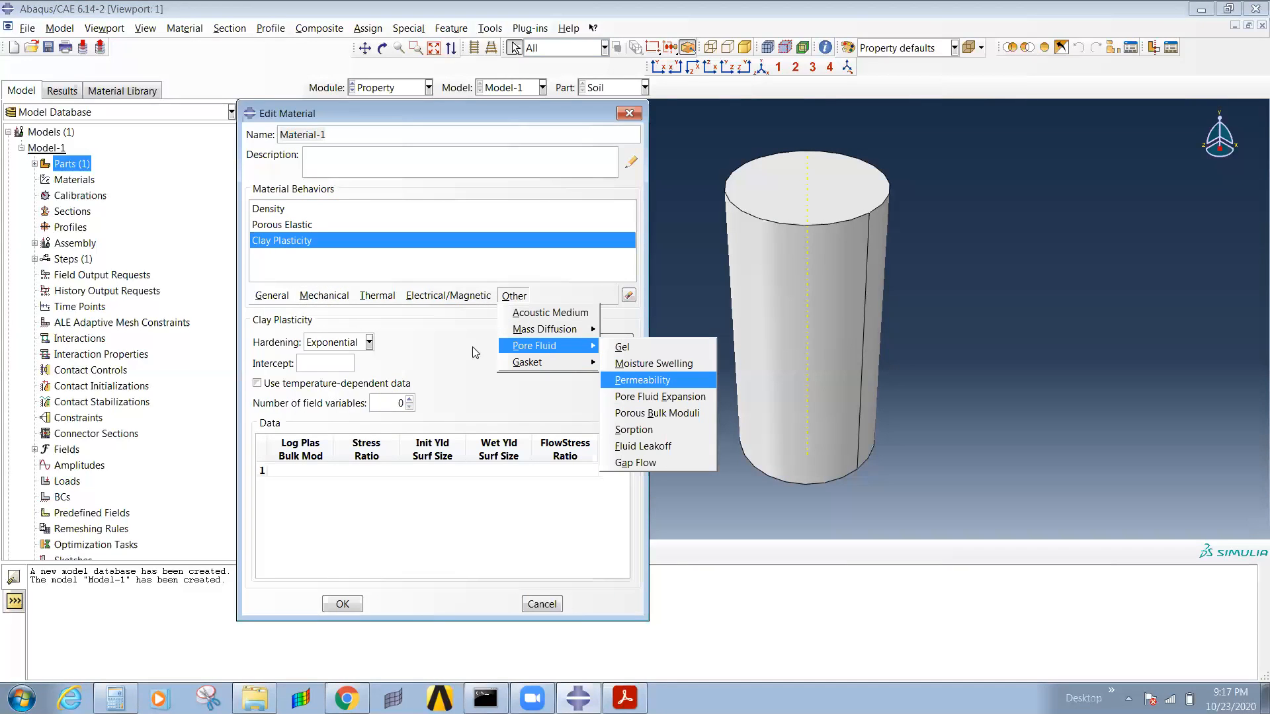
left_click(640, 381)
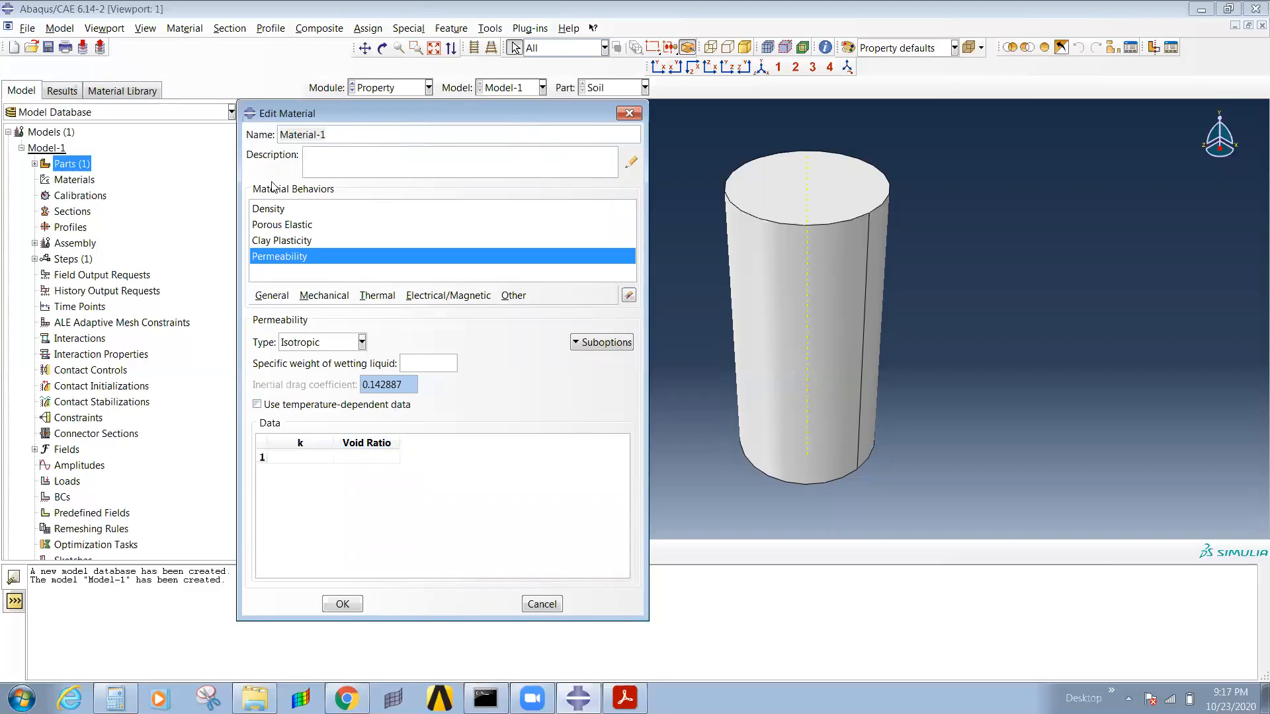
Step: Set the material's uniform mass density to 173.63
left_click(291, 211)
left_click(292, 450)
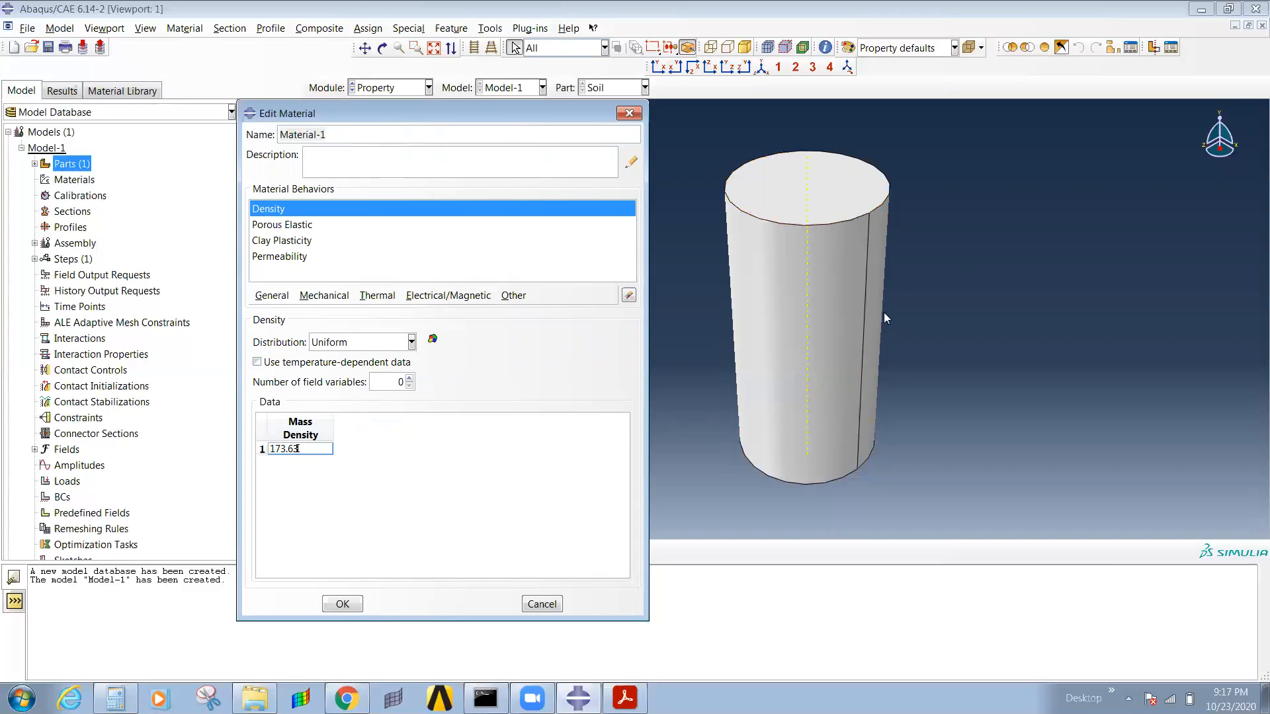
key("Return")
Step: Open the Porous Elastic log bulk modulus for entry, switch to Acrobat Reader and go to page 4 of dai2013 (1).pdf
left_click(283, 226)
left_click(302, 450)
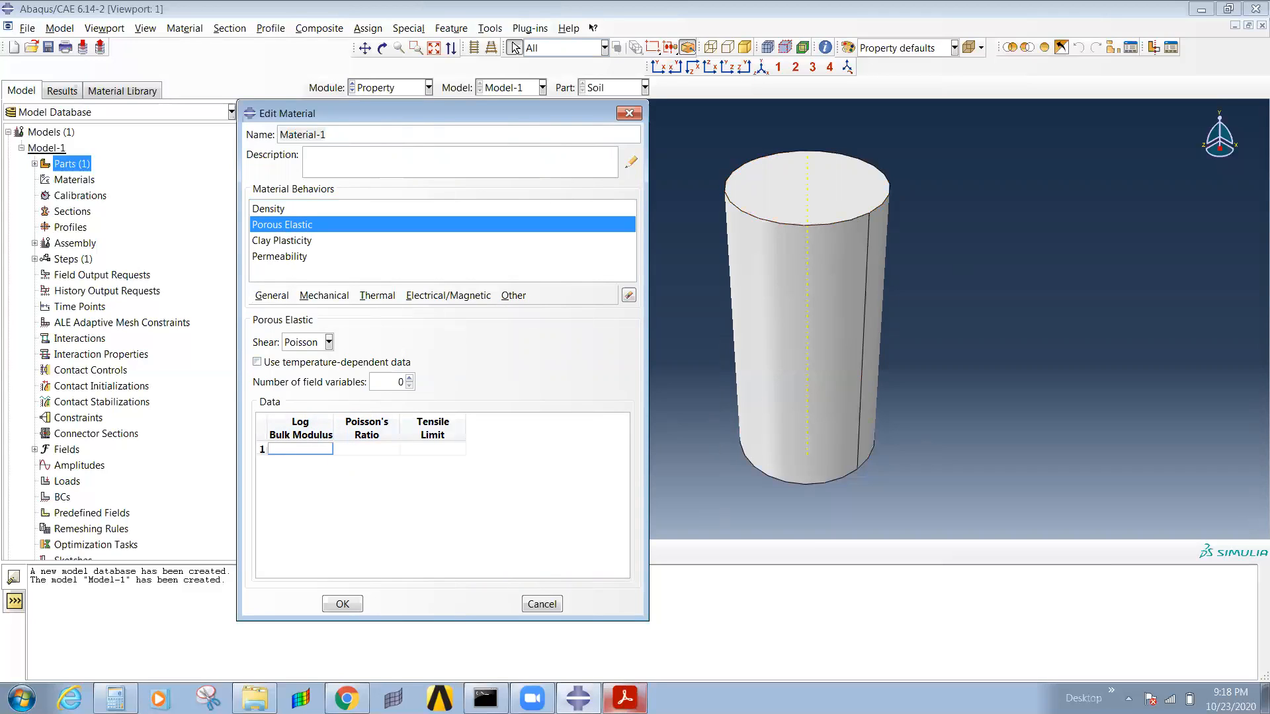
left_click(625, 698)
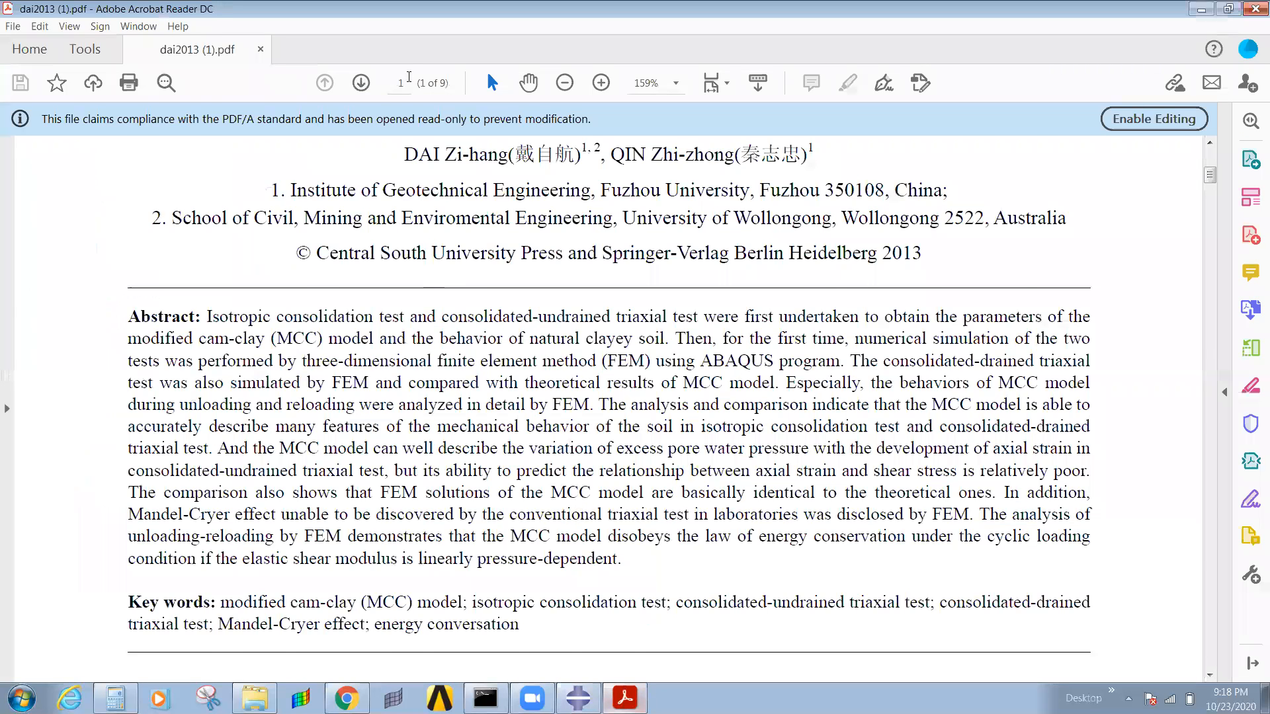
left_click(409, 77)
scroll(409, 78, "down", 3)
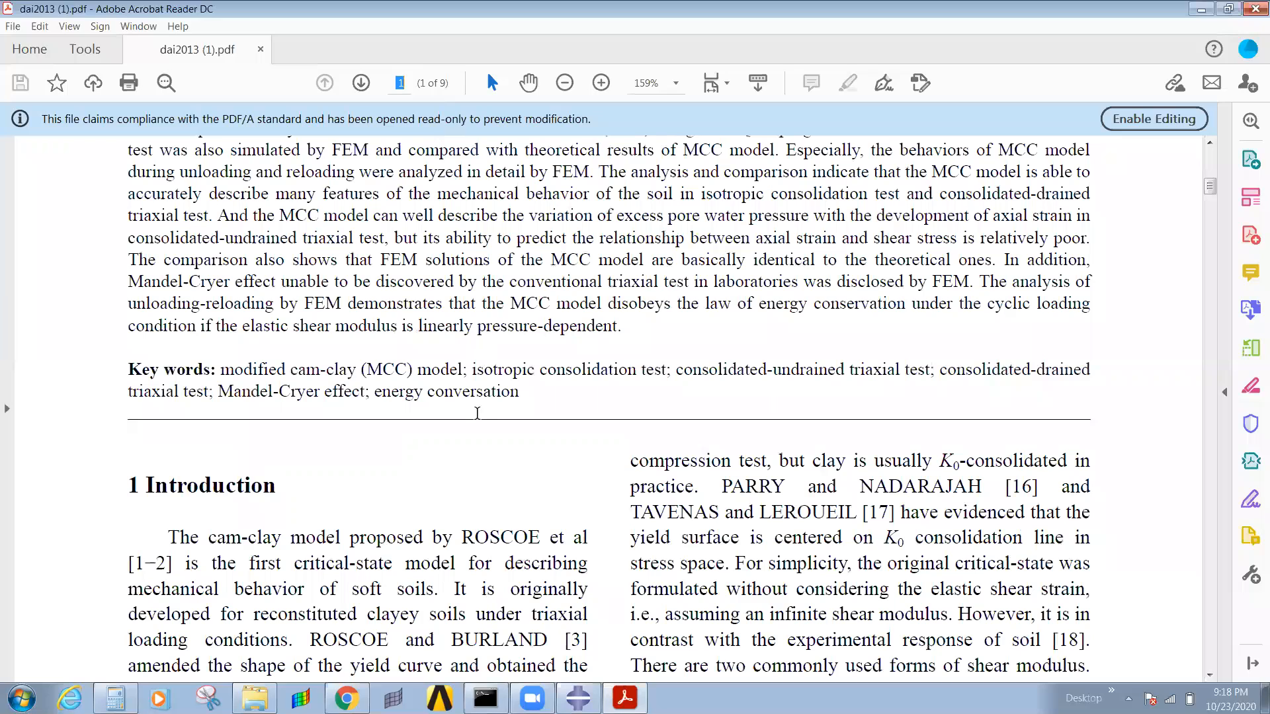
left_click(225, 143)
left_click(401, 84)
type("34")
key("BackSpace")
key("BackSpace")
type("4")
key("Return")
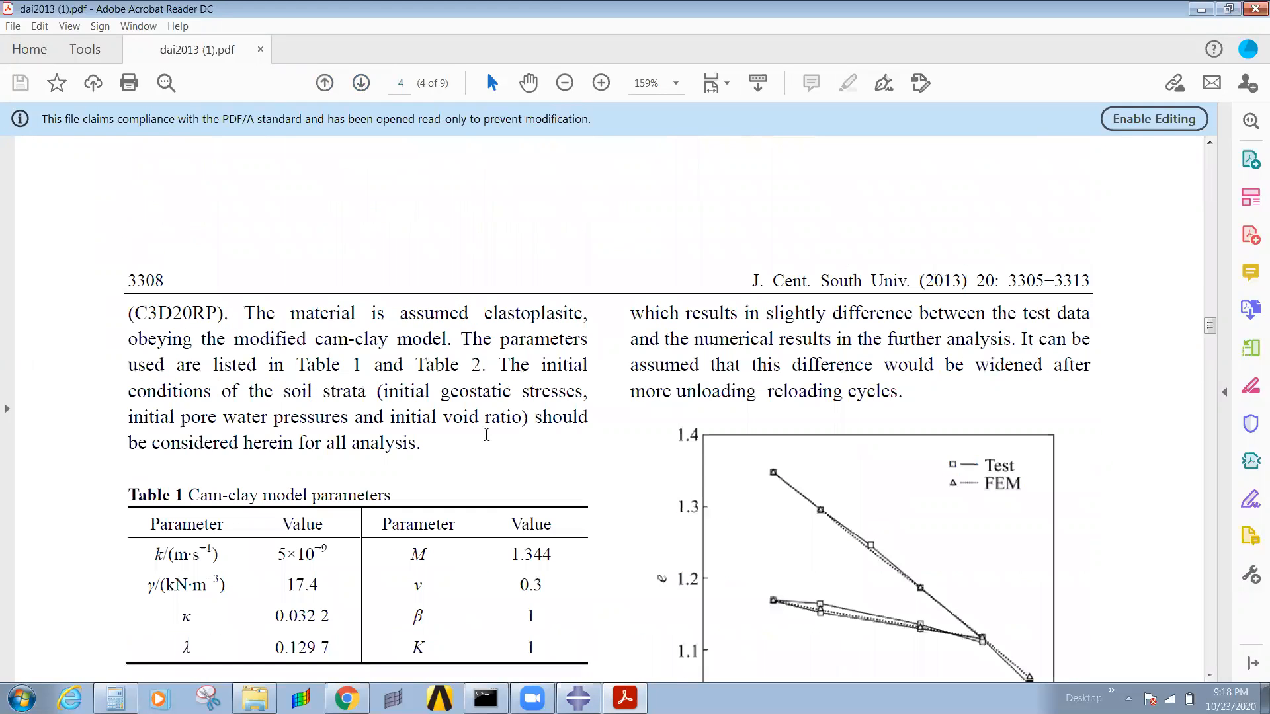
Step: Examine the cam-clay model parameters in Table 1 and the cylindrical specimen description and figures on the preceding page
scroll(478, 447, "down", 5)
scroll(387, 531, "down", 1)
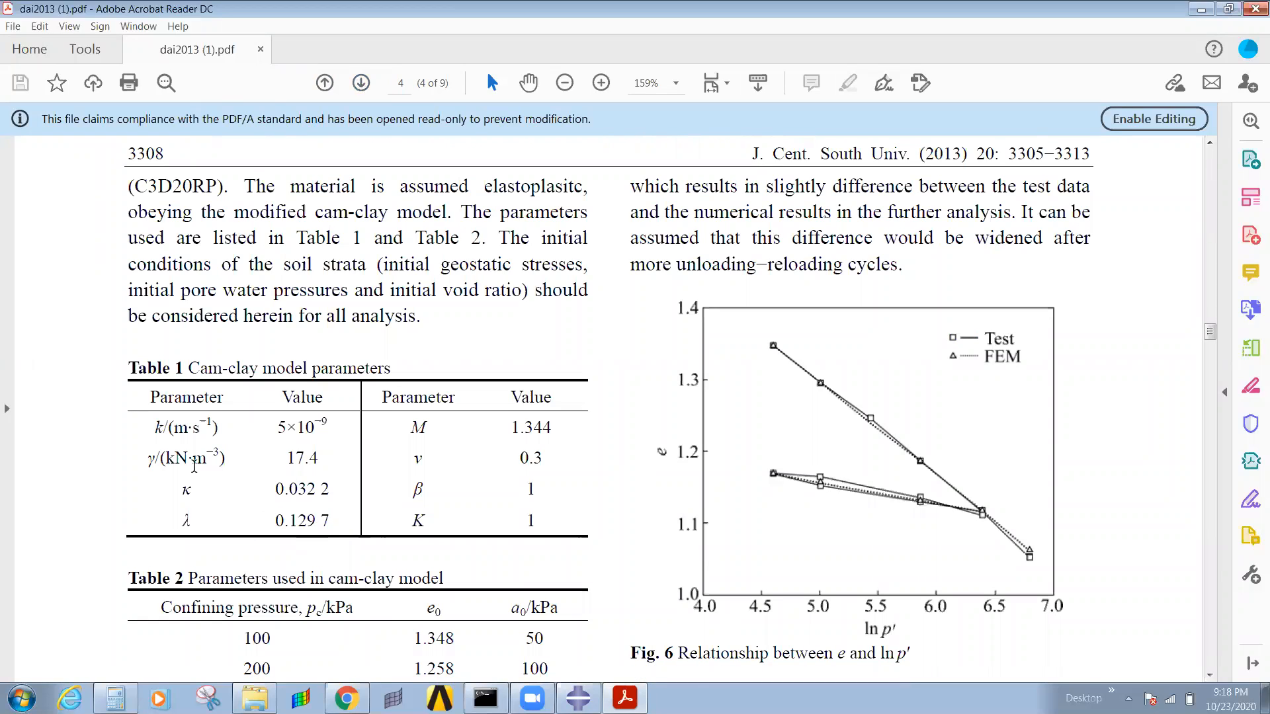
scroll(337, 500, "down", 2)
scroll(338, 500, "up", 1)
scroll(338, 499, "up", 10)
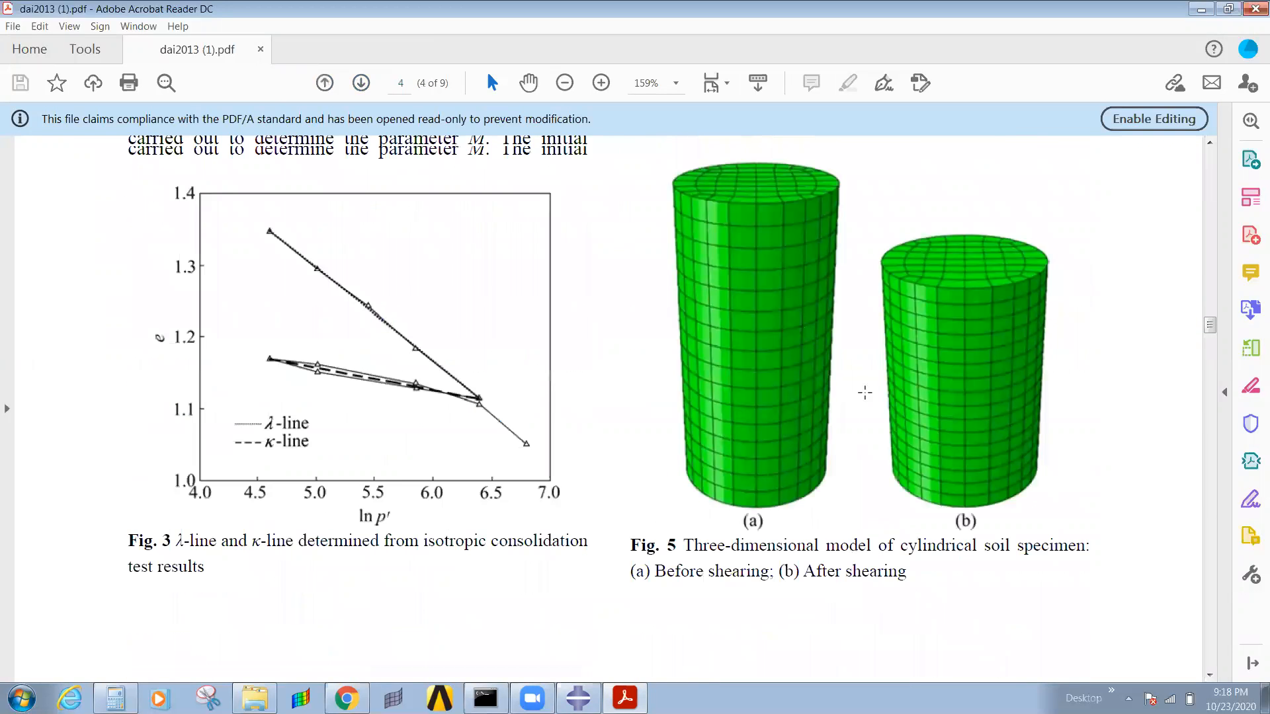
scroll(864, 393, "up", 3)
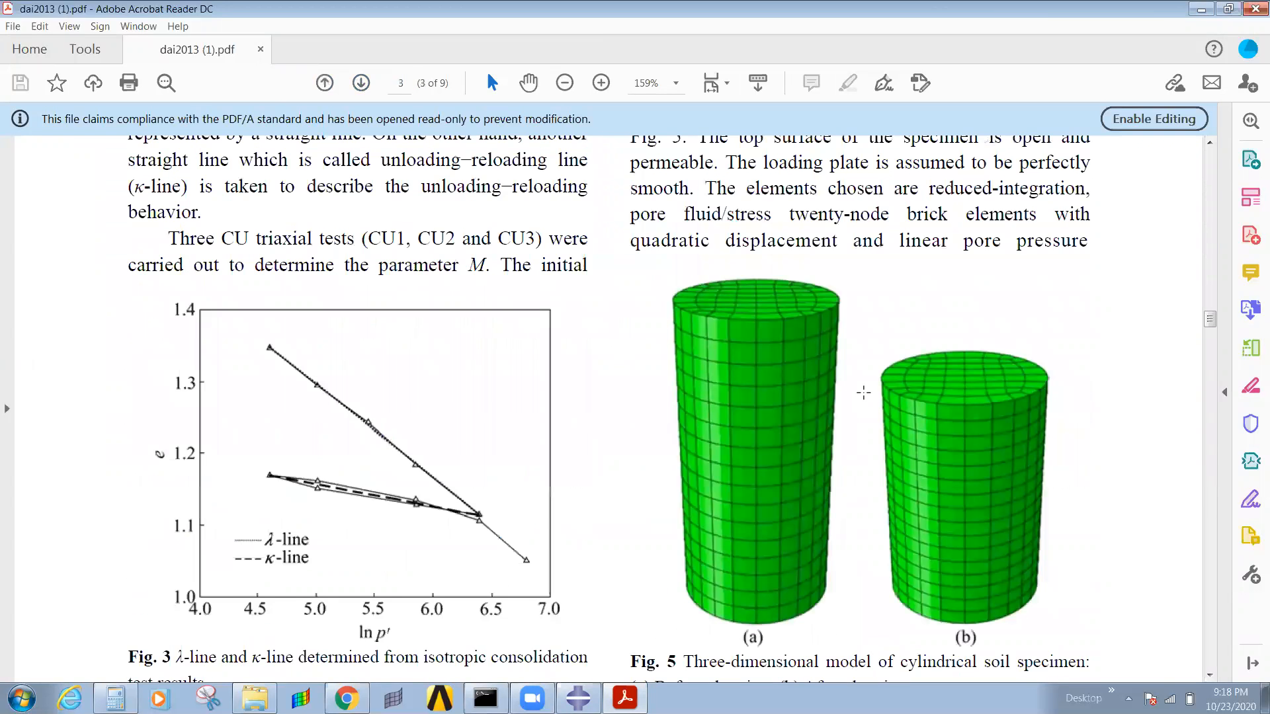
scroll(864, 393, "up", 2)
scroll(719, 463, "down", 1)
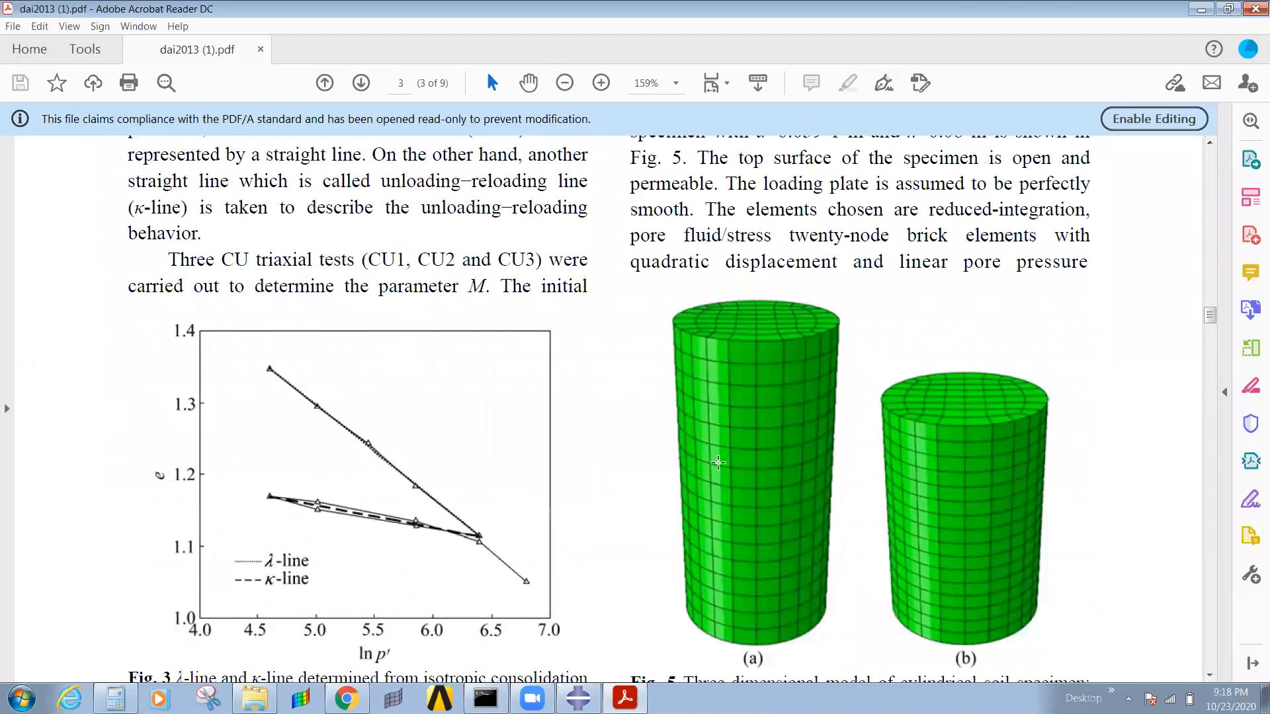
scroll(718, 462, "down", 10)
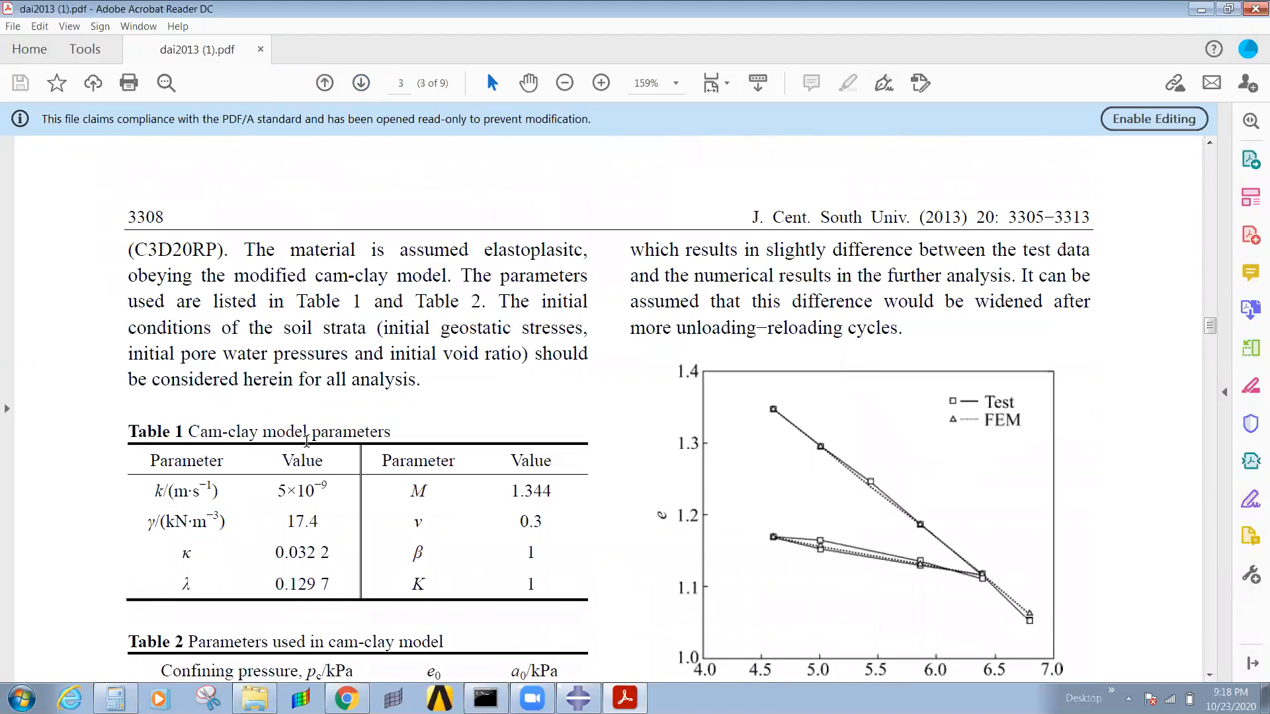
scroll(307, 442, "down", 2)
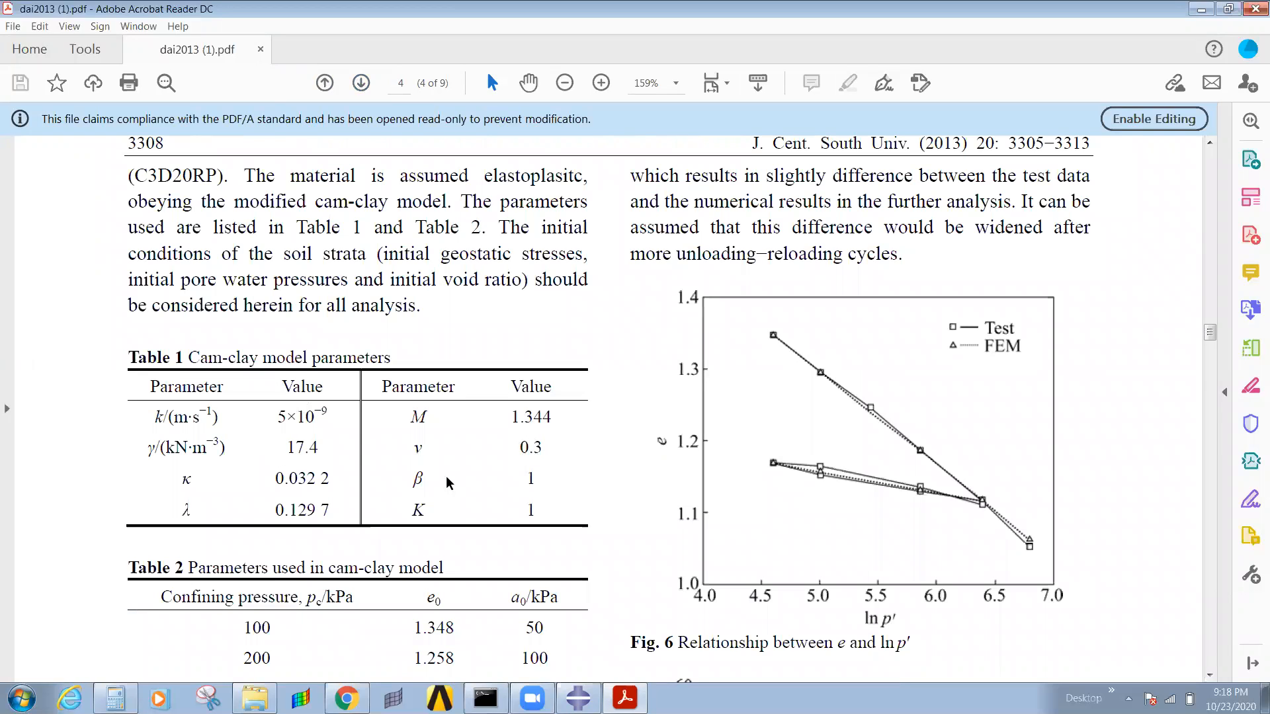
Step: Copy the λ value 0.1297 from Table 1 and review the confining pressure parameters in Table 2
left_click_drag(275, 513, 329, 513)
key("ctrl+c")
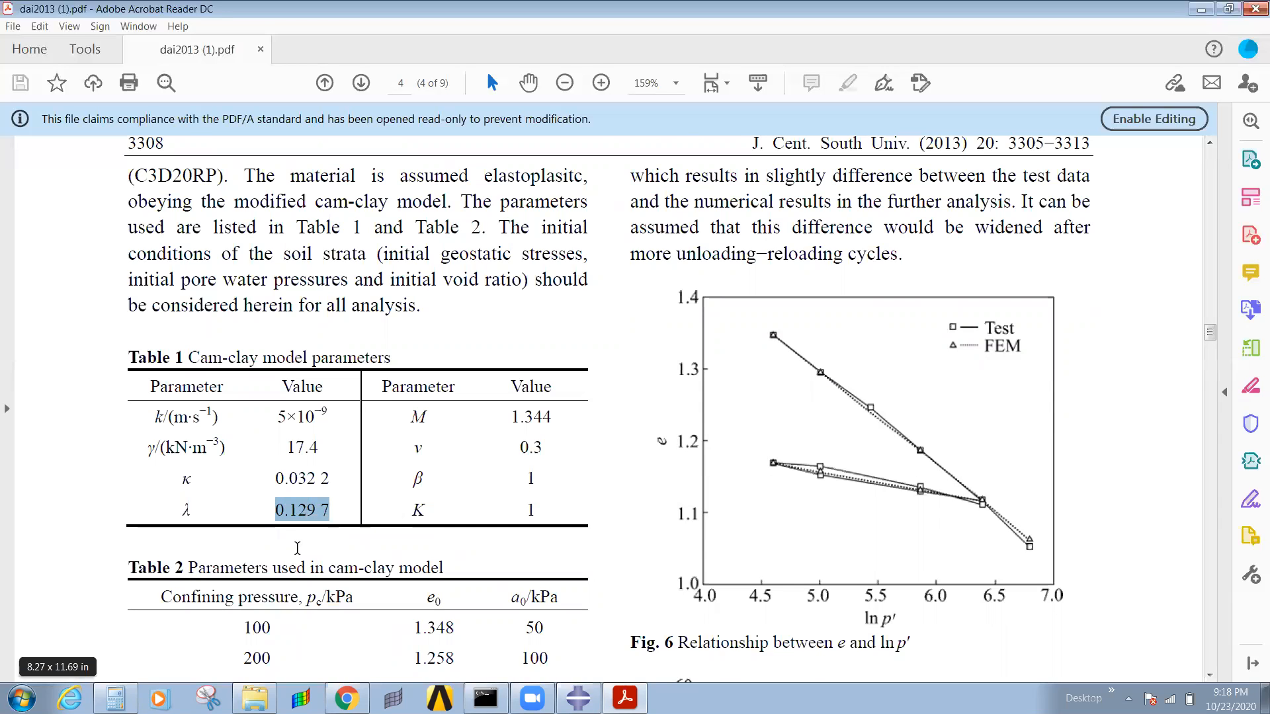
scroll(297, 549, "down", 3)
scroll(314, 544, "down", 2)
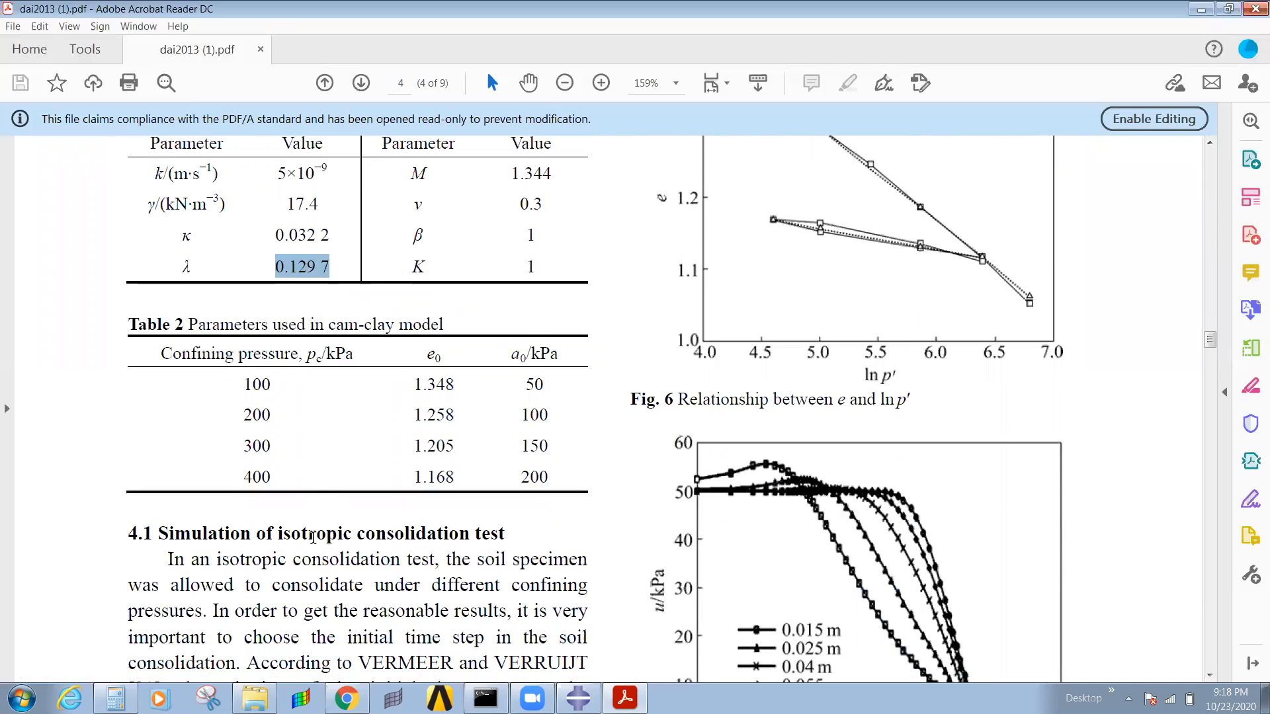
scroll(313, 539, "up", 1)
scroll(314, 538, "up", 1)
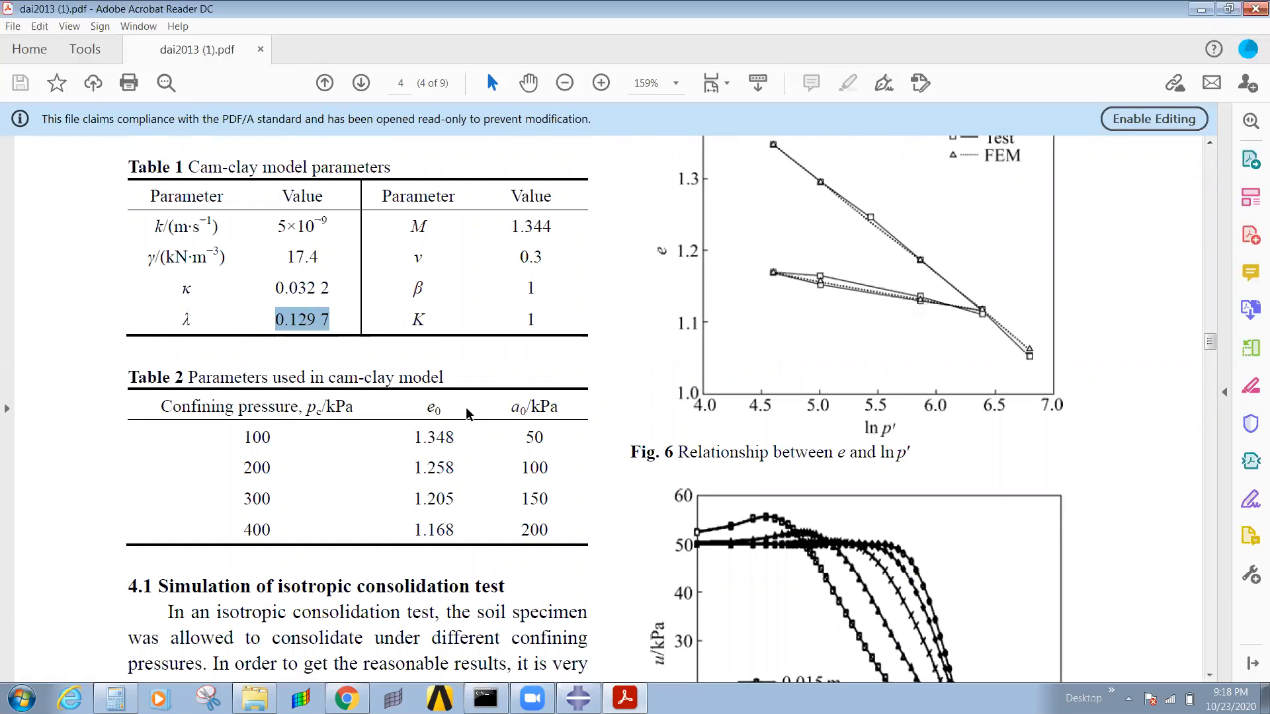
Step: Switch back to Abaqus/CAE and set the Porous Elastic Poisson's ratio to 0.3 and tensile limit to 0
left_click(578, 699)
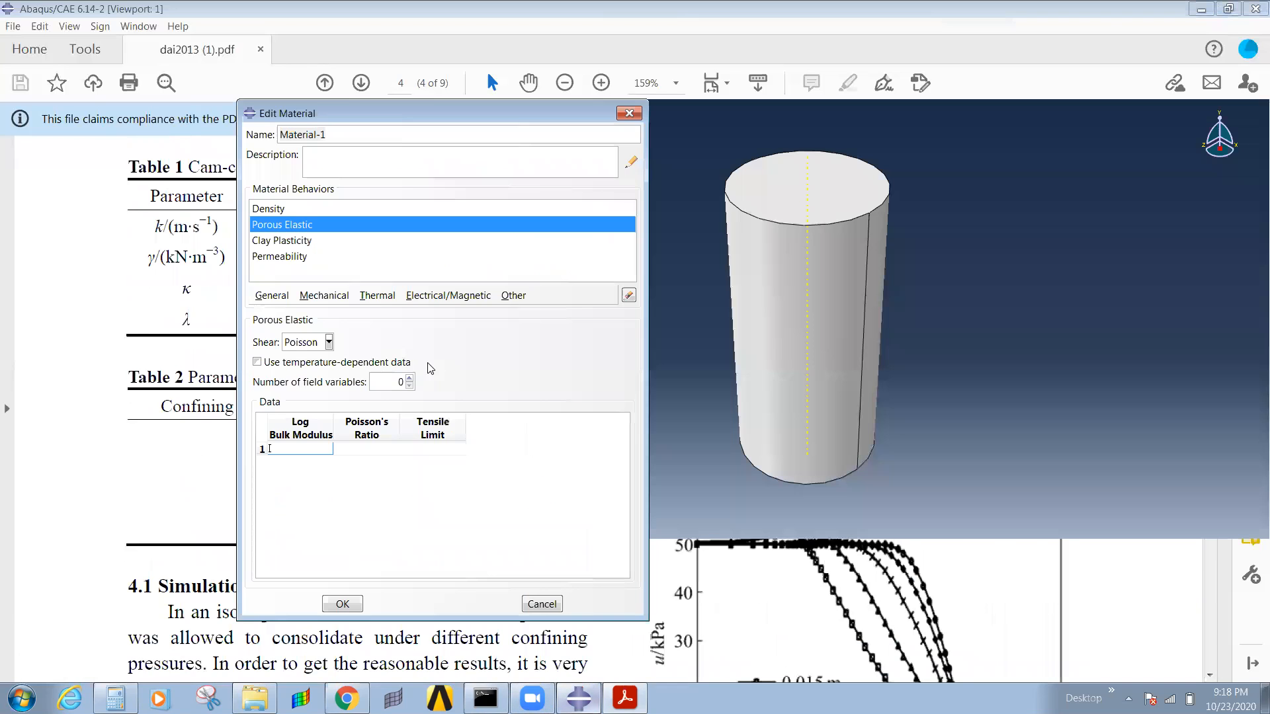
left_click(389, 454)
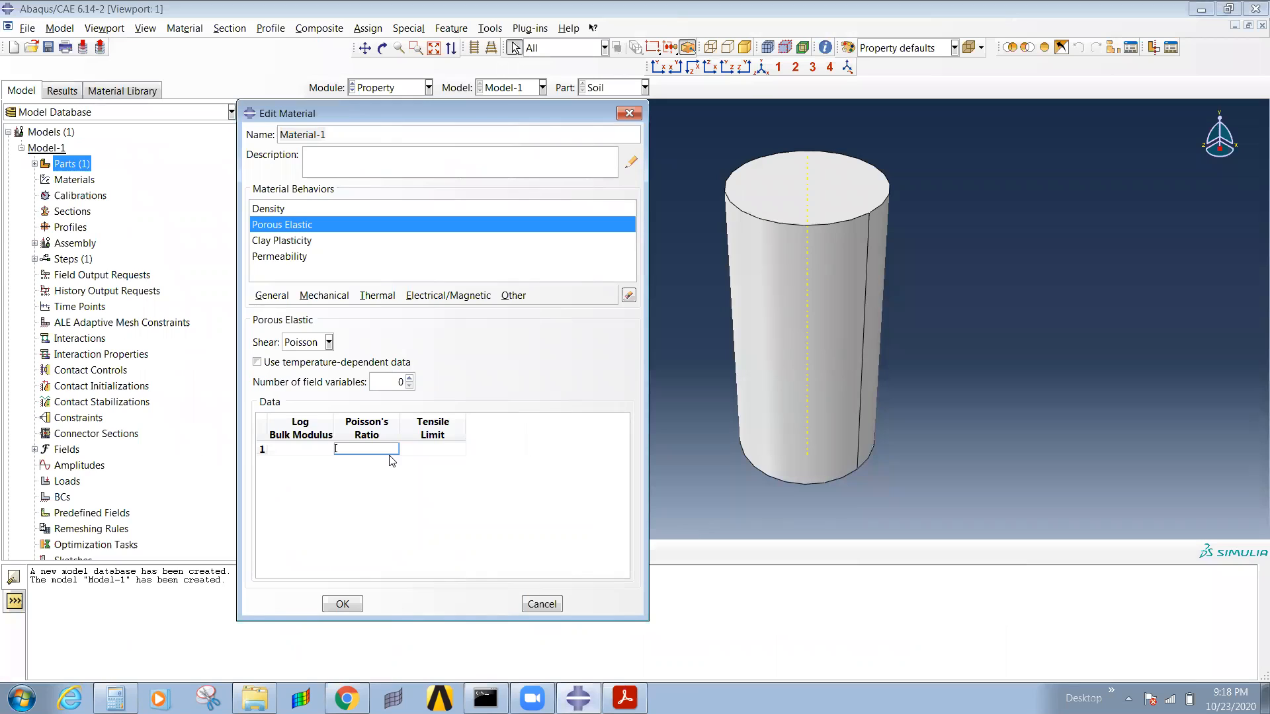
left_click(427, 436)
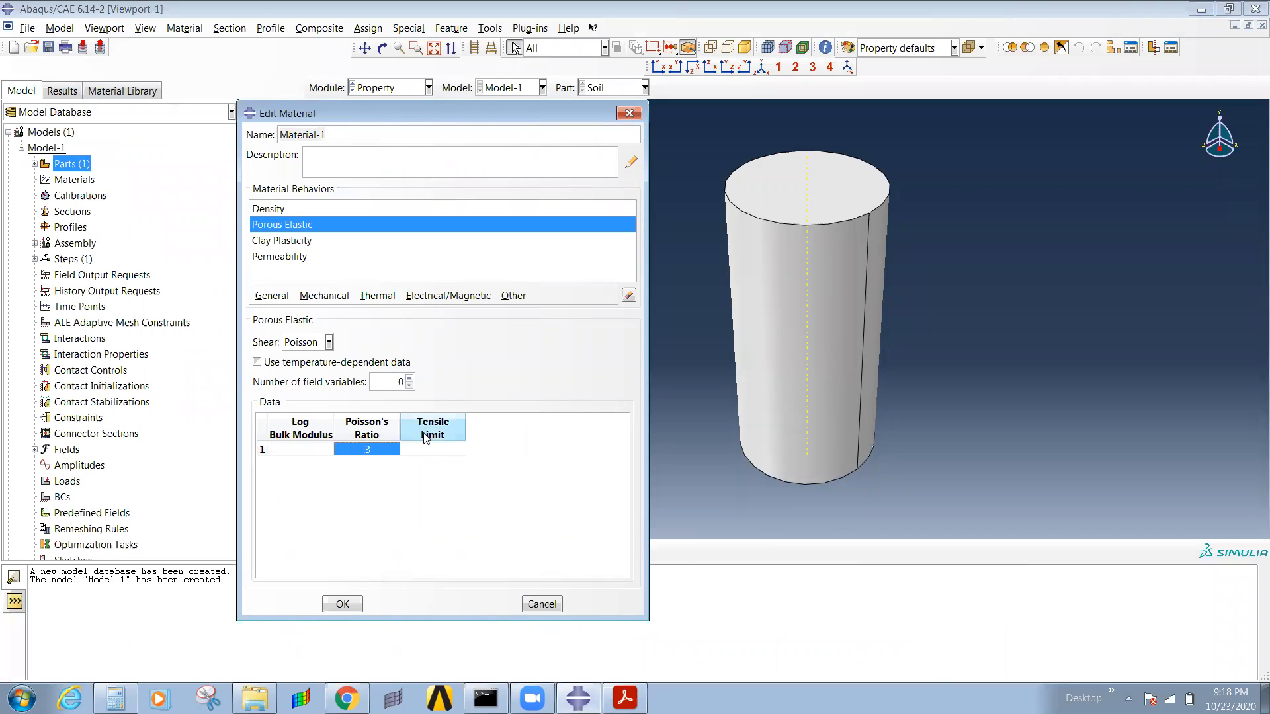
left_click(434, 450)
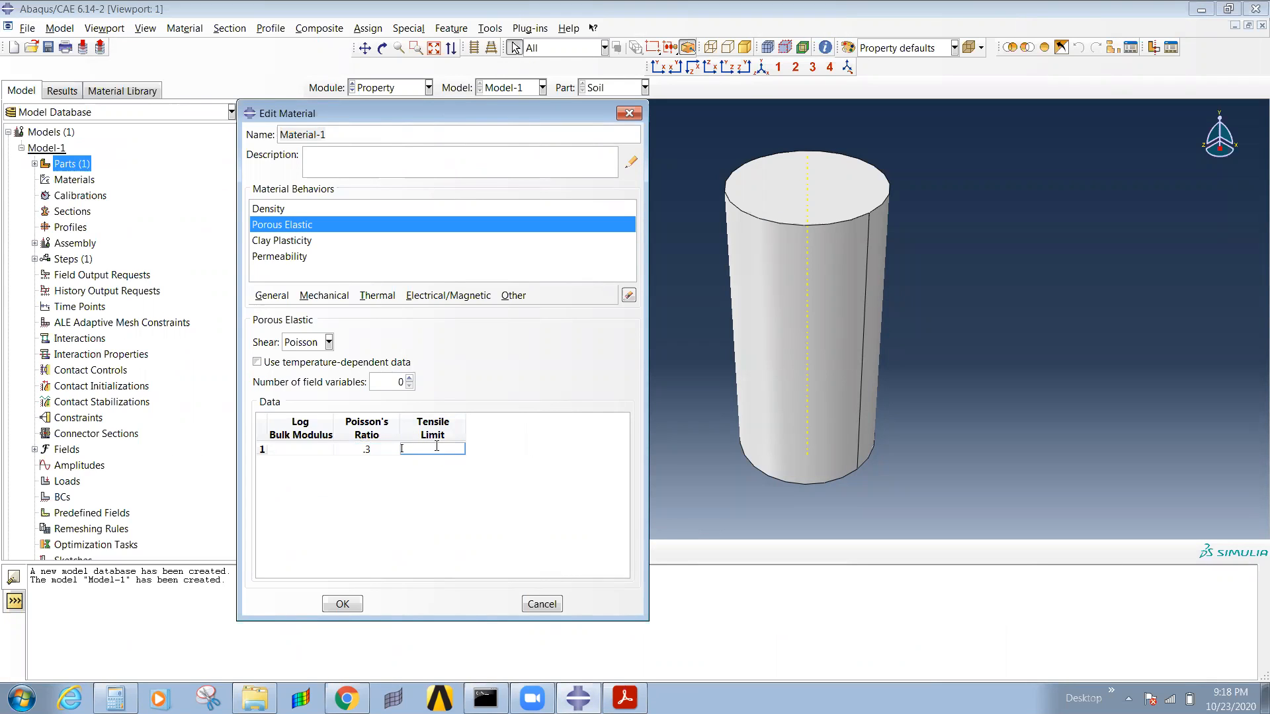
type("0")
key("Return")
Step: Paste the copied value 0.1297 as the Porous Elastic log bulk modulus
left_click(299, 451)
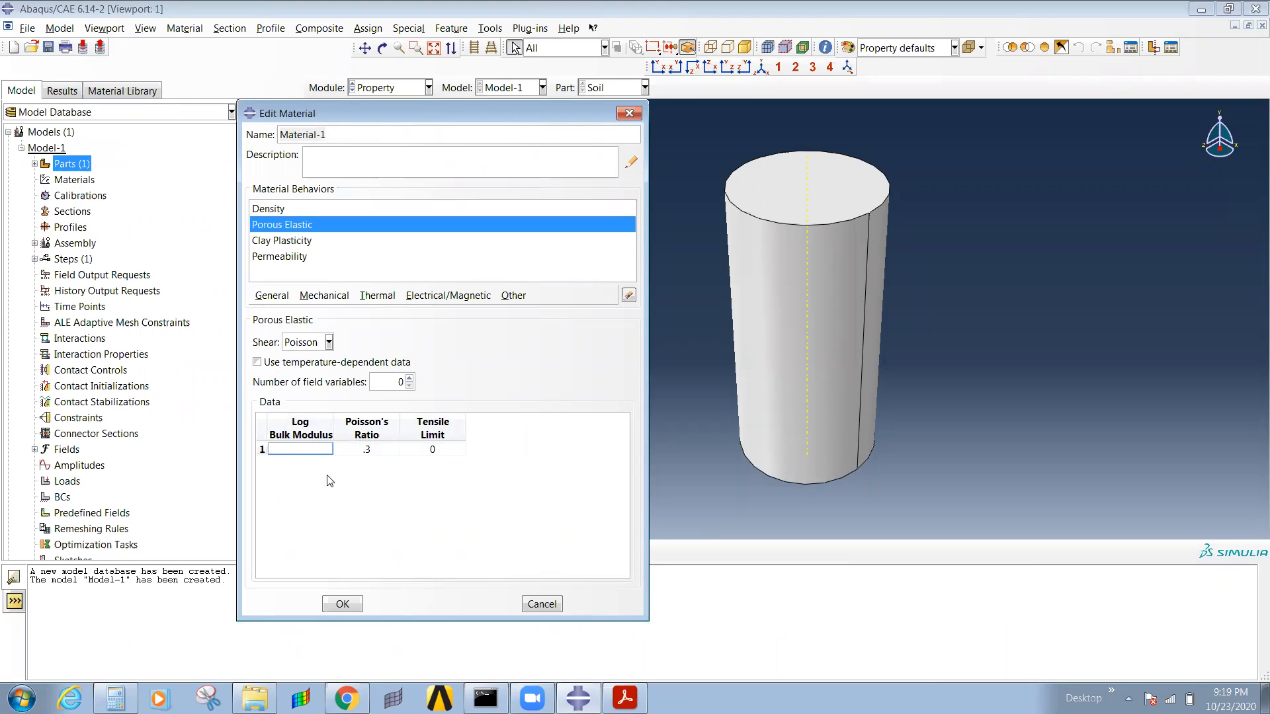
key("ctrl+v")
left_click(323, 450)
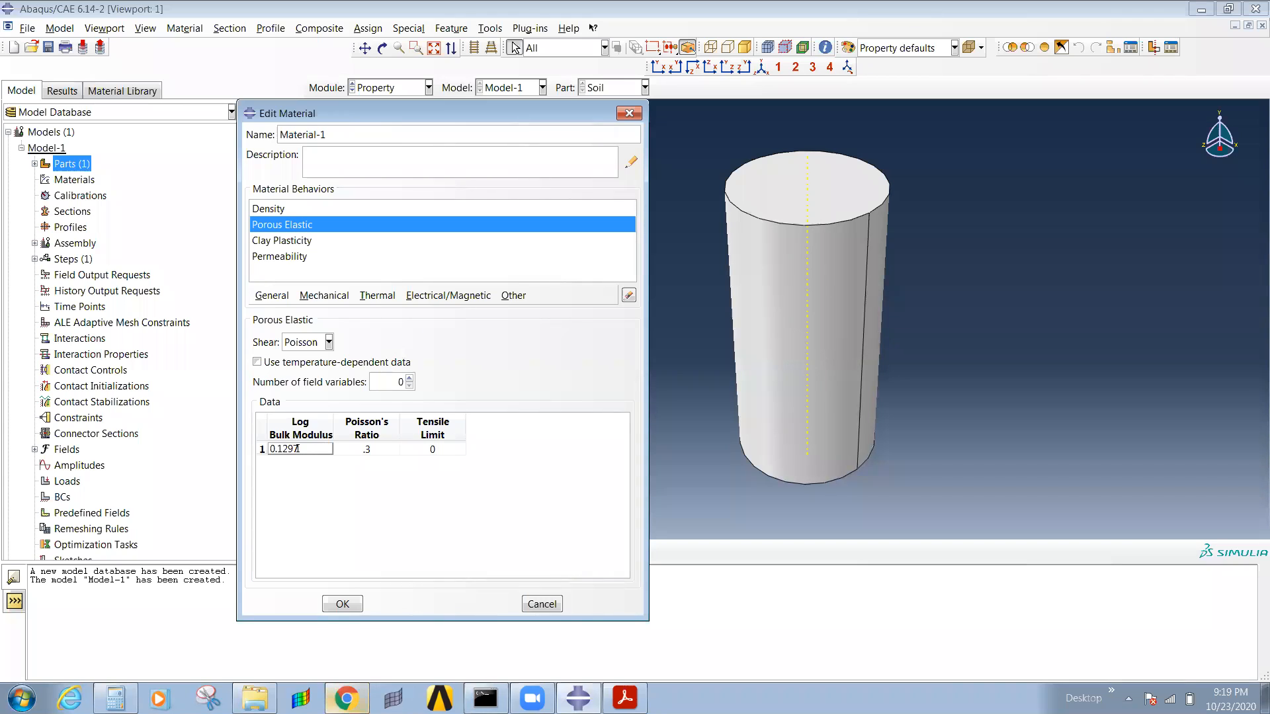
Step: Switch to Windows Explorer and open the Soil CAE file from the 2D project's Soil_run_400kpa folder
left_click(346, 699)
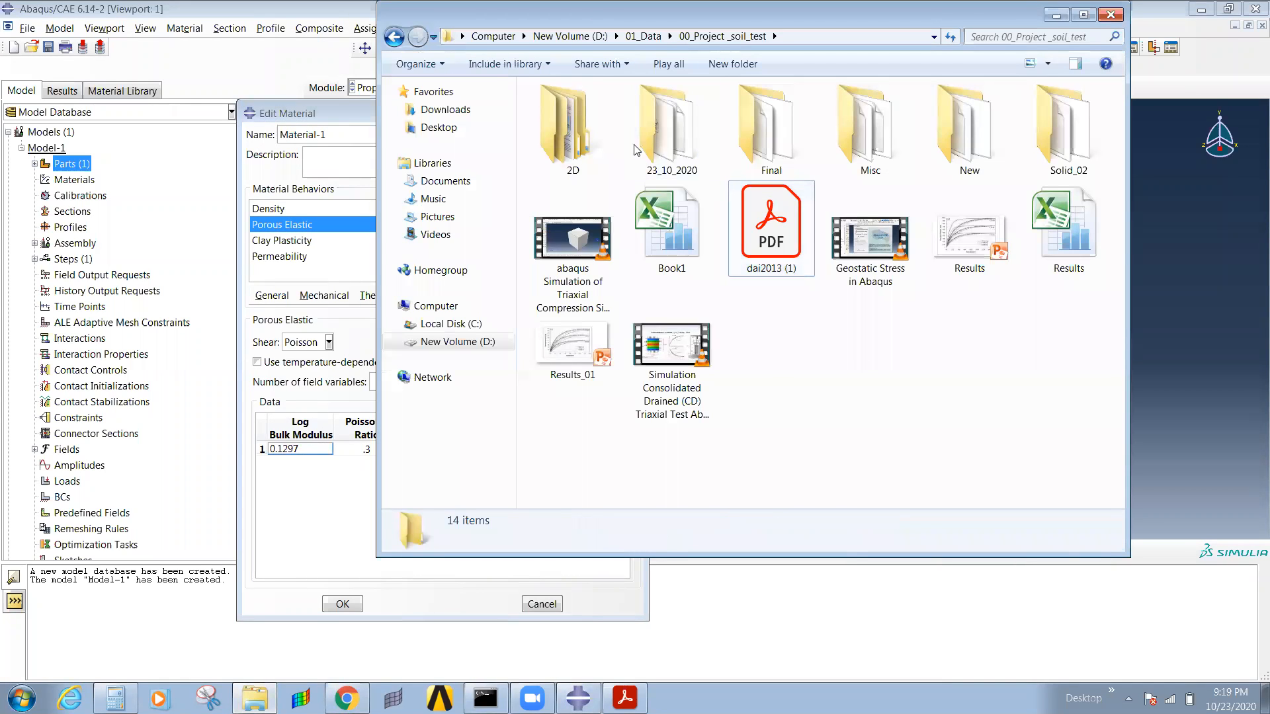
double_click(598, 135)
double_click(582, 150)
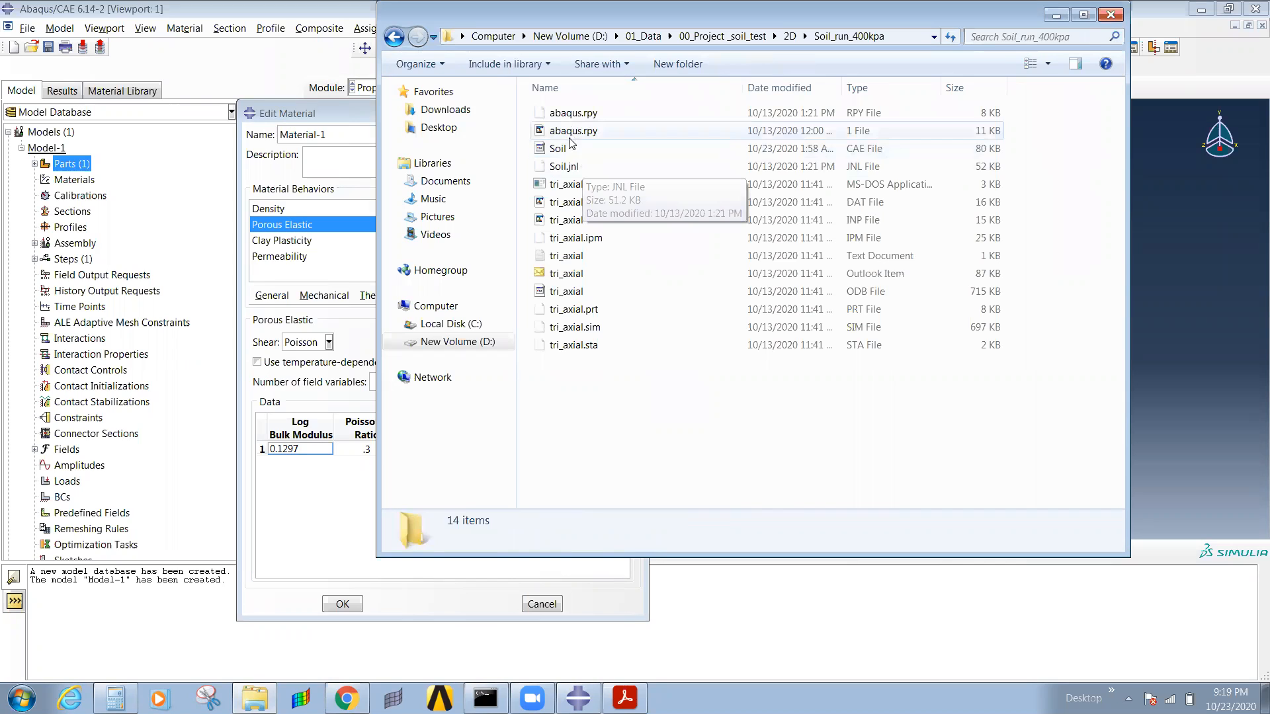
double_click(638, 148)
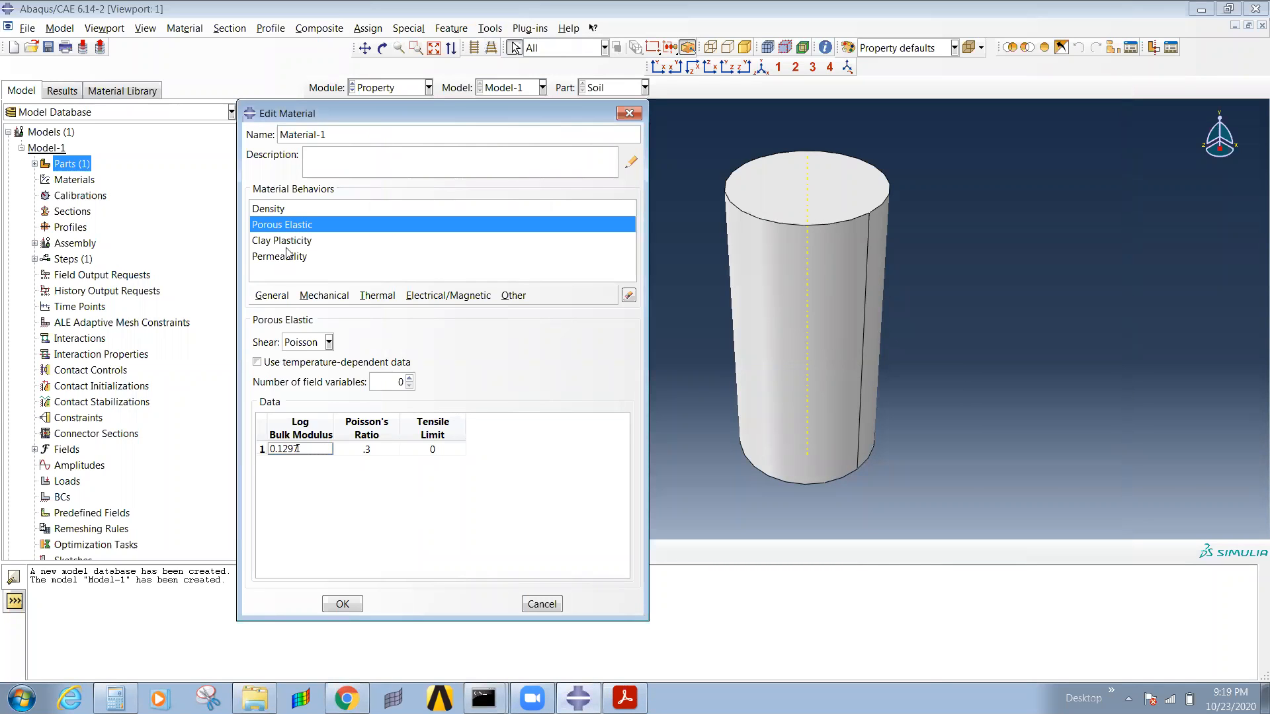
Step: Check the 200 kPa row of Table 2 in the dai2013 paper and set the Clay Plasticity initial yield surface size to 100000
left_click(286, 245)
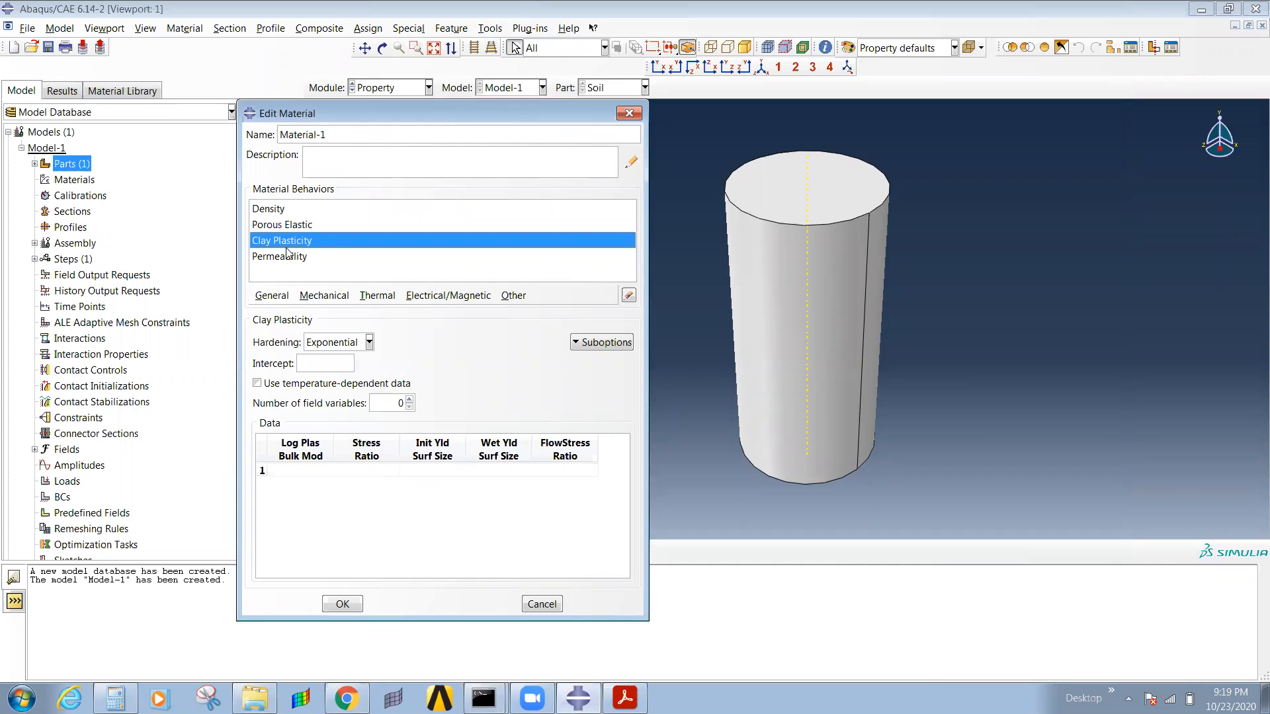
double_click(431, 471)
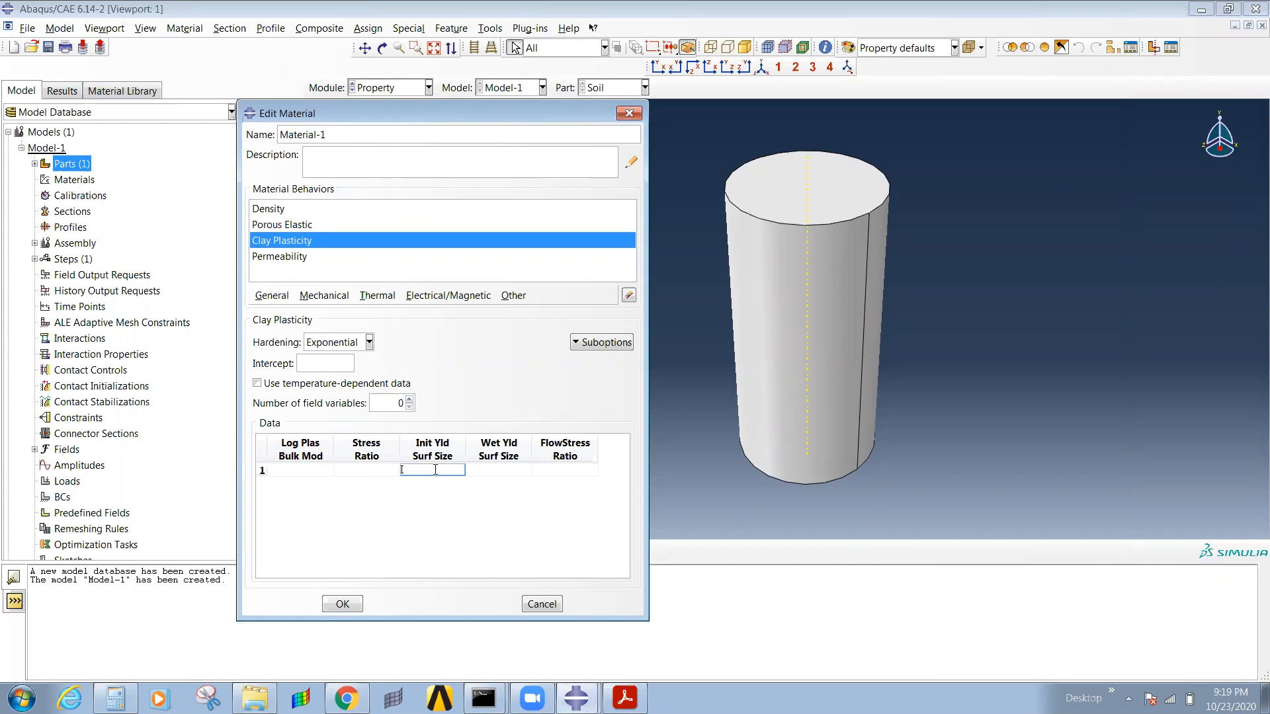
key("alt+Tab")
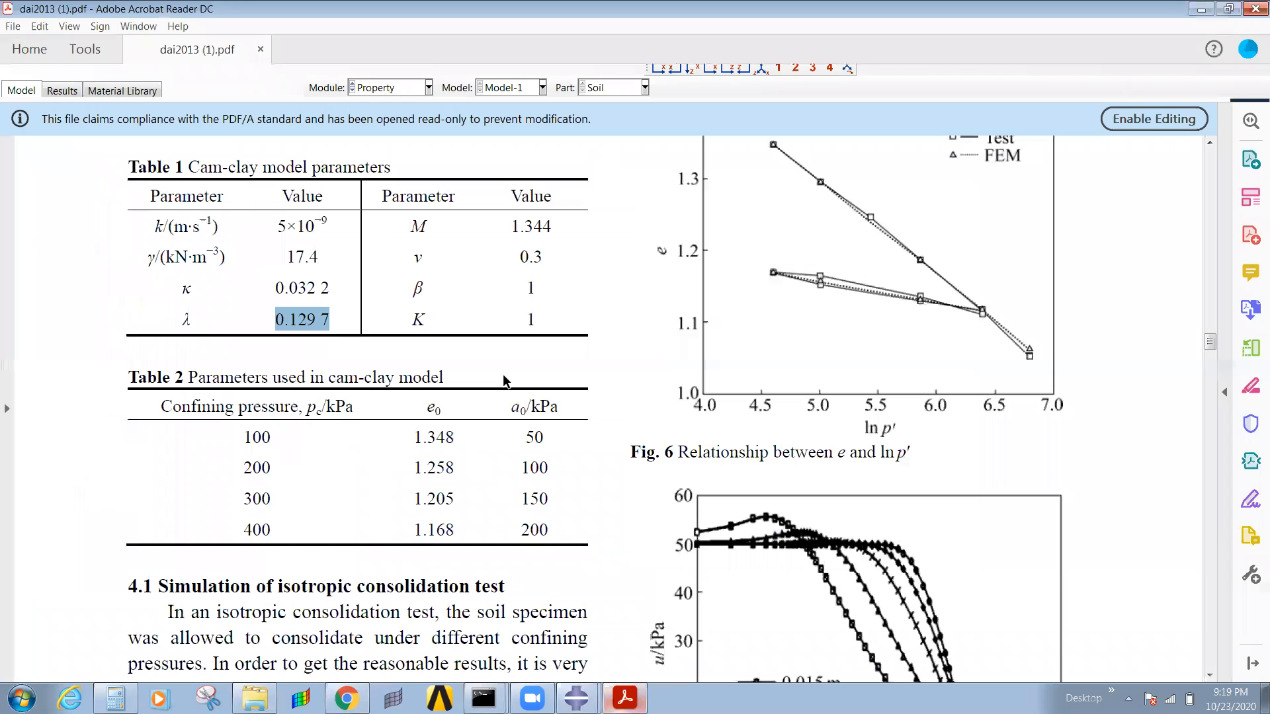
scroll(357, 434, "down", 1)
left_click_drag(242, 430, 578, 434)
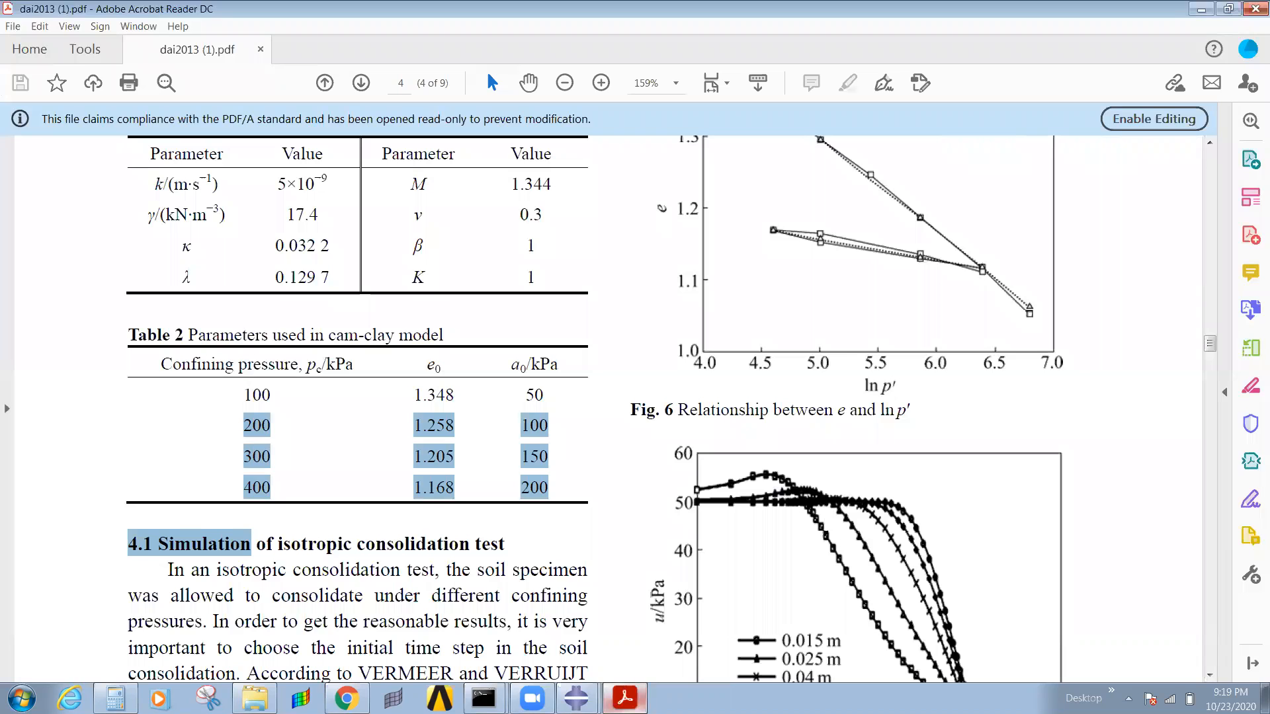
left_click(625, 699)
key("alt+Tab")
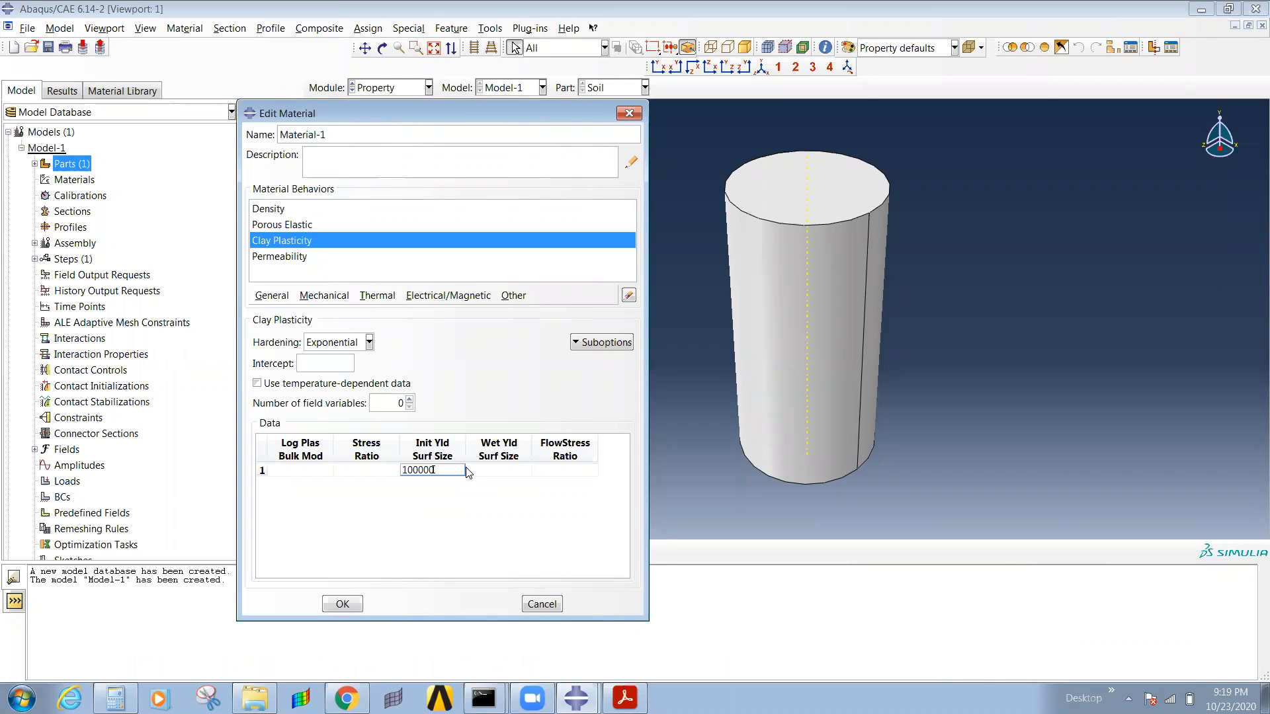
key("Return")
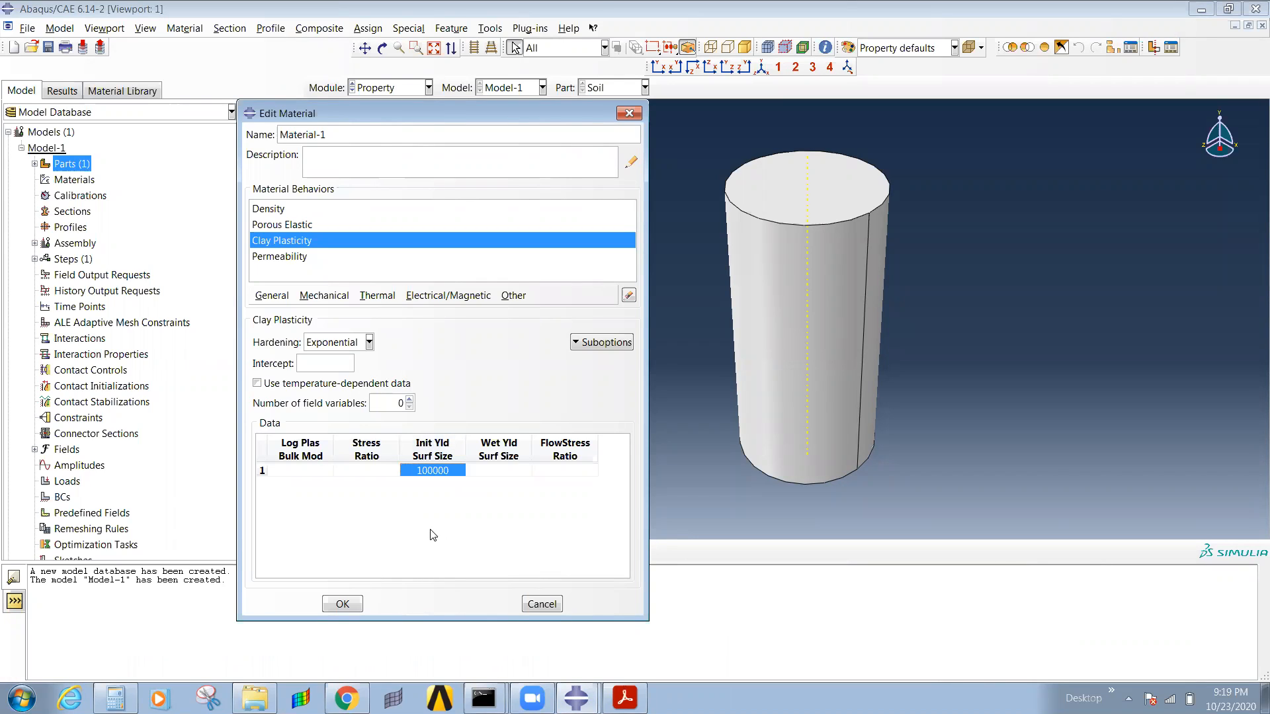
Step: Look up M in Table 1 of the paper and set the Clay Plasticity stress ratio to 1.344
double_click(365, 471)
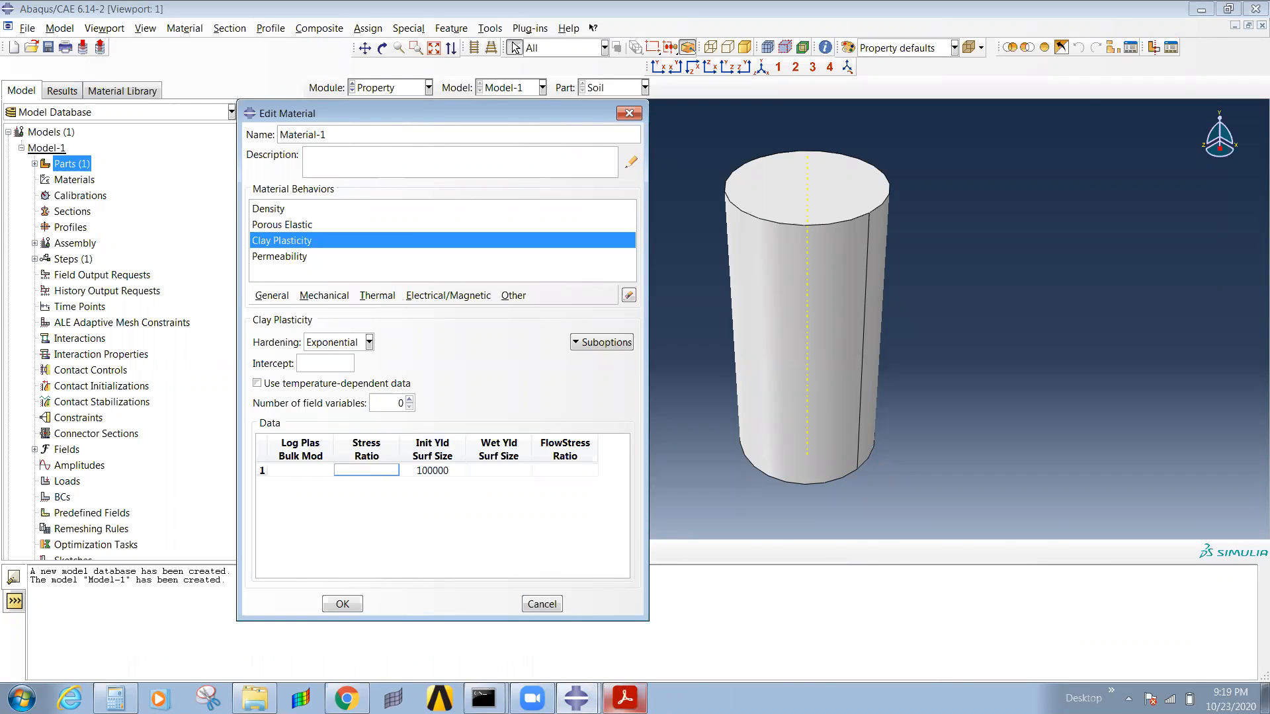
left_click(624, 698)
scroll(516, 374, "up", 1)
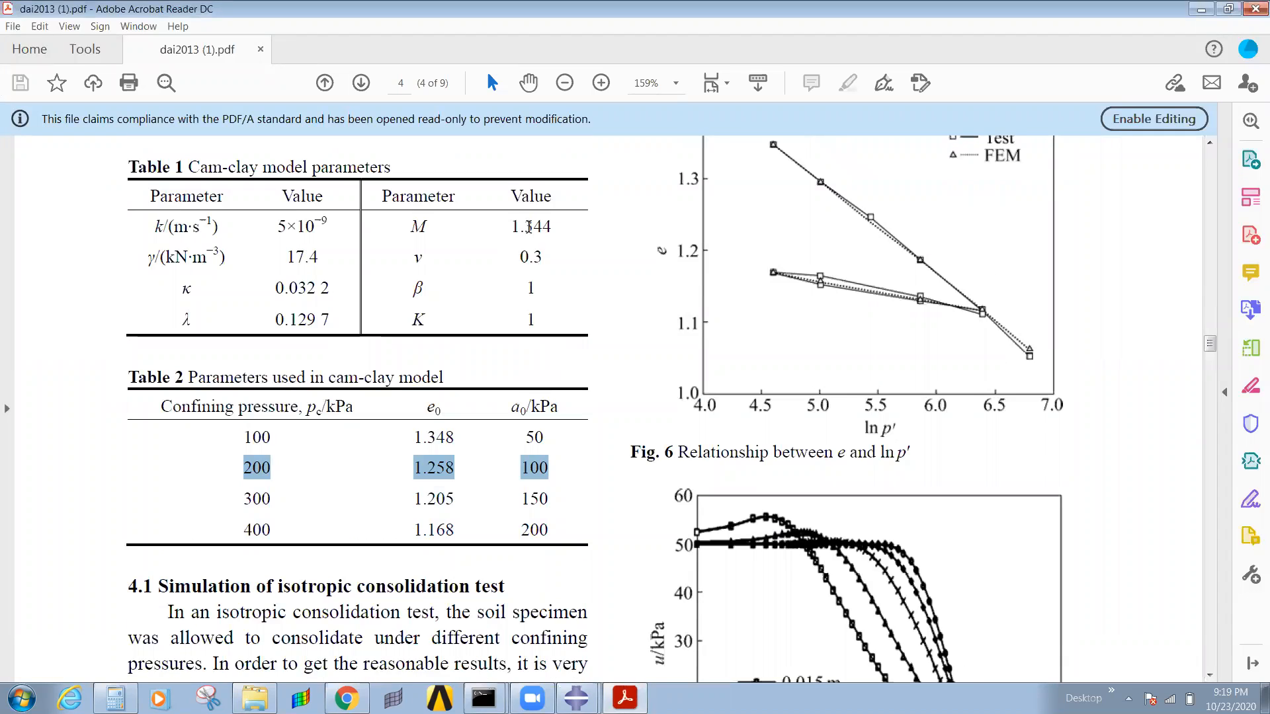
key("alt+Tab")
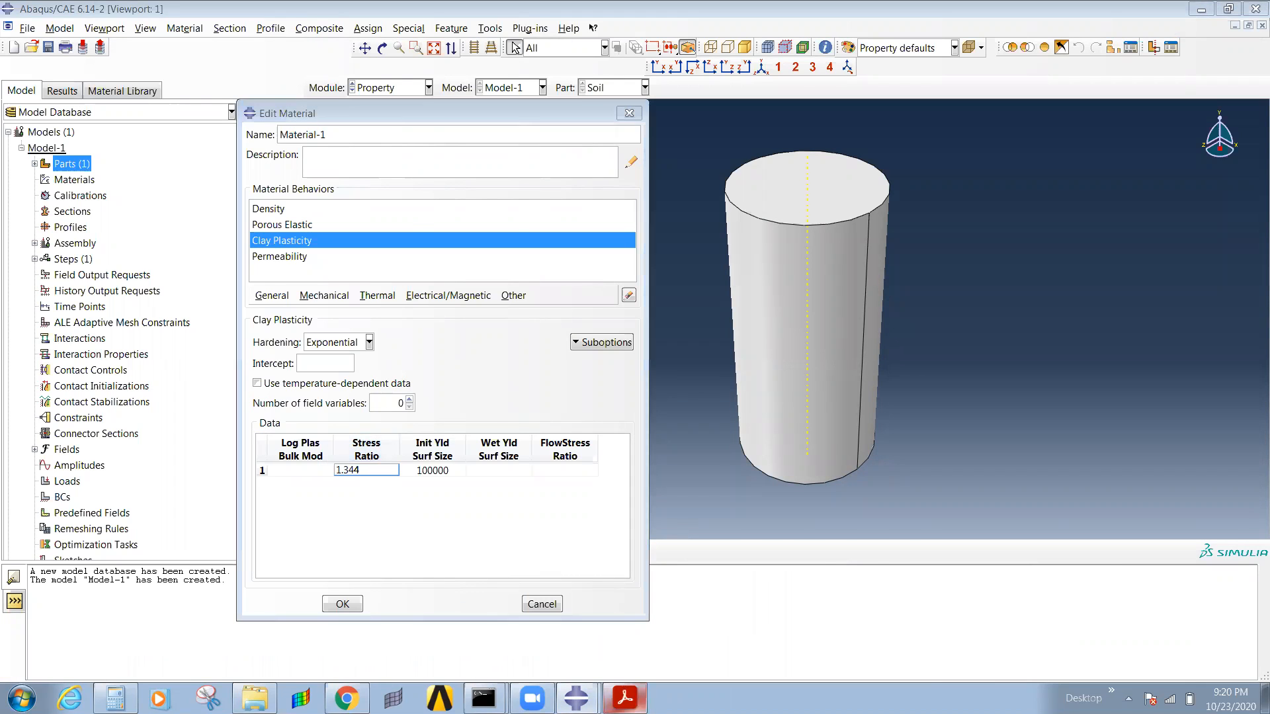
key("alt+Tab")
key("alt+Tab")
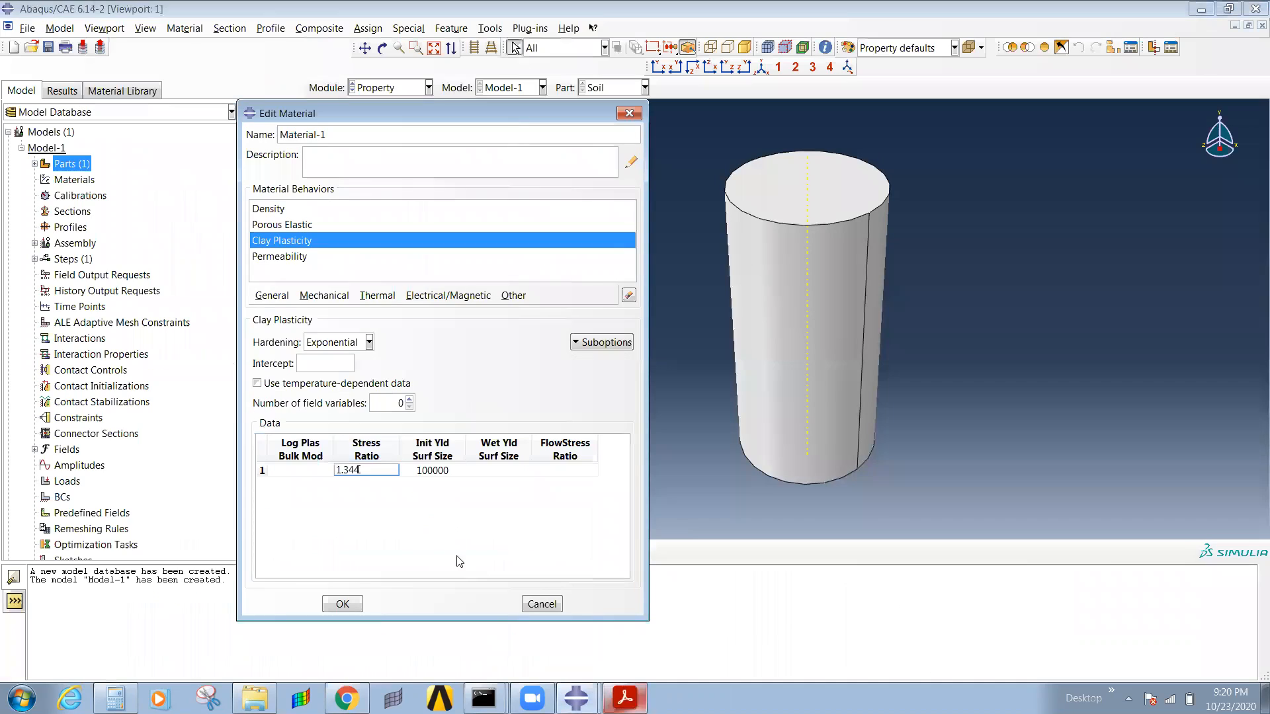
Step: Switch to the Abaqus/CAE session with the 2D Soil.cae model and open its Soil_material definition for editing in the Property module
double_click(306, 474)
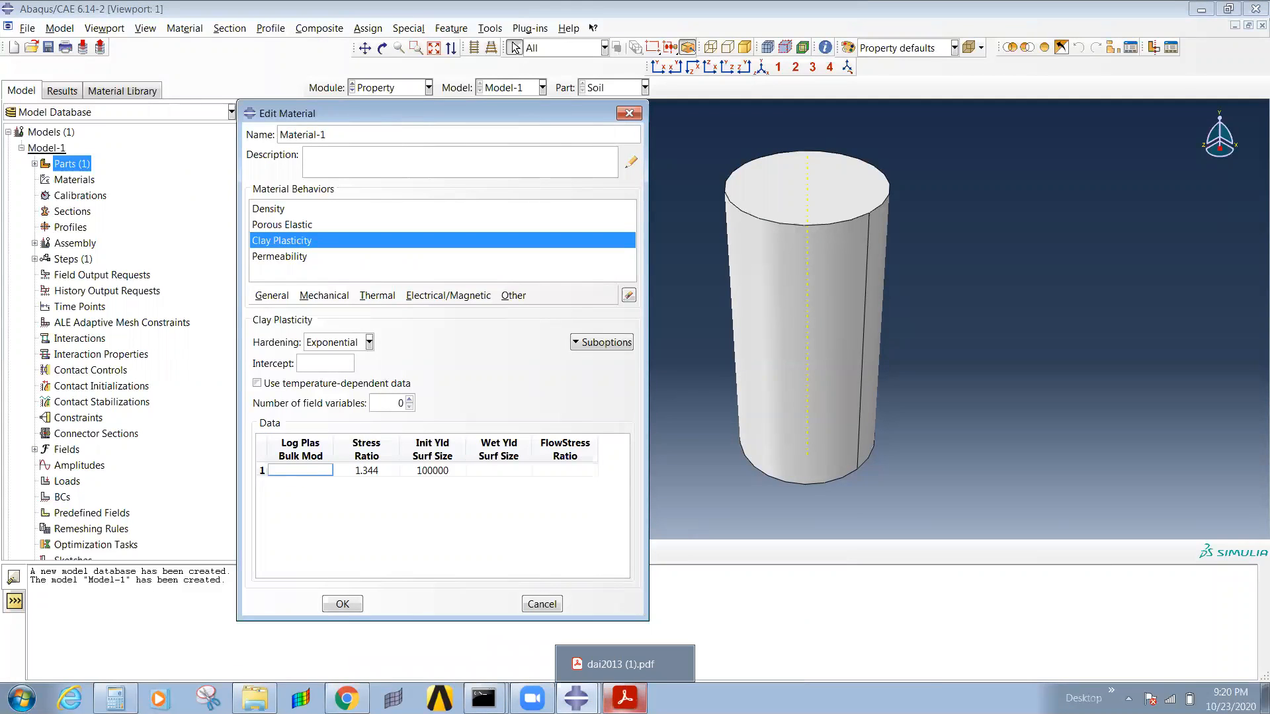
left_click(624, 696)
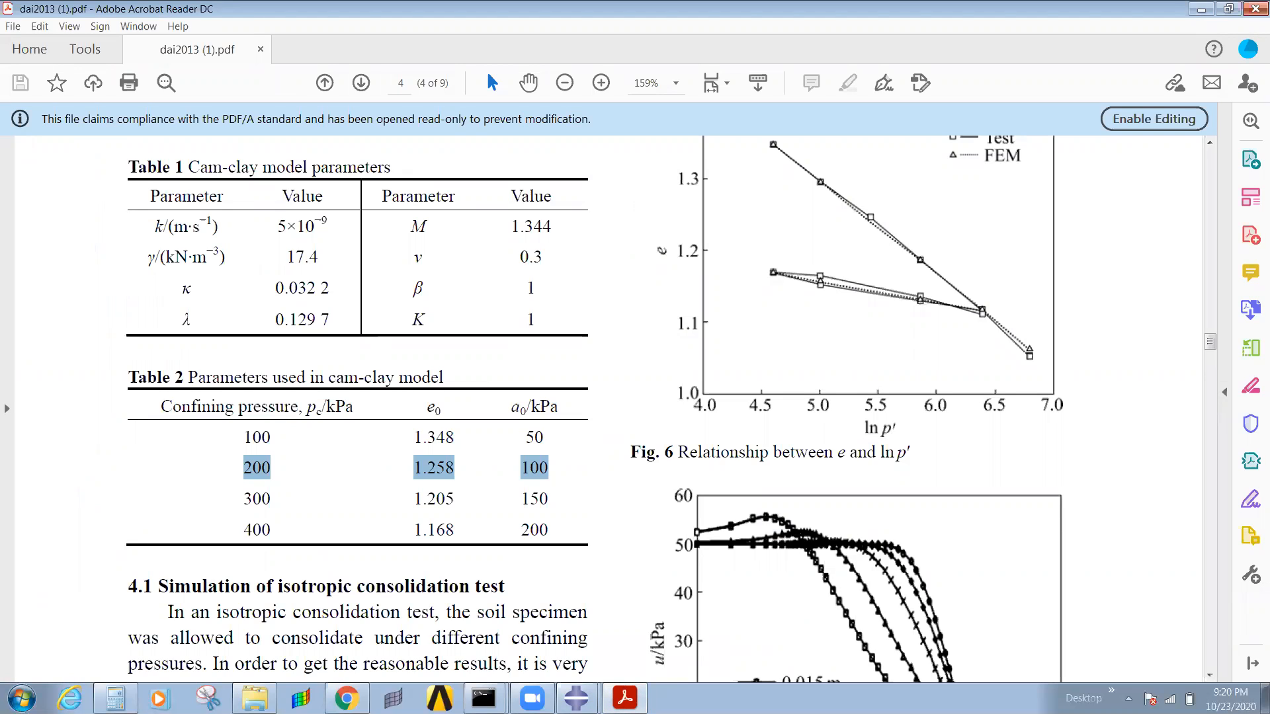
left_click(576, 698)
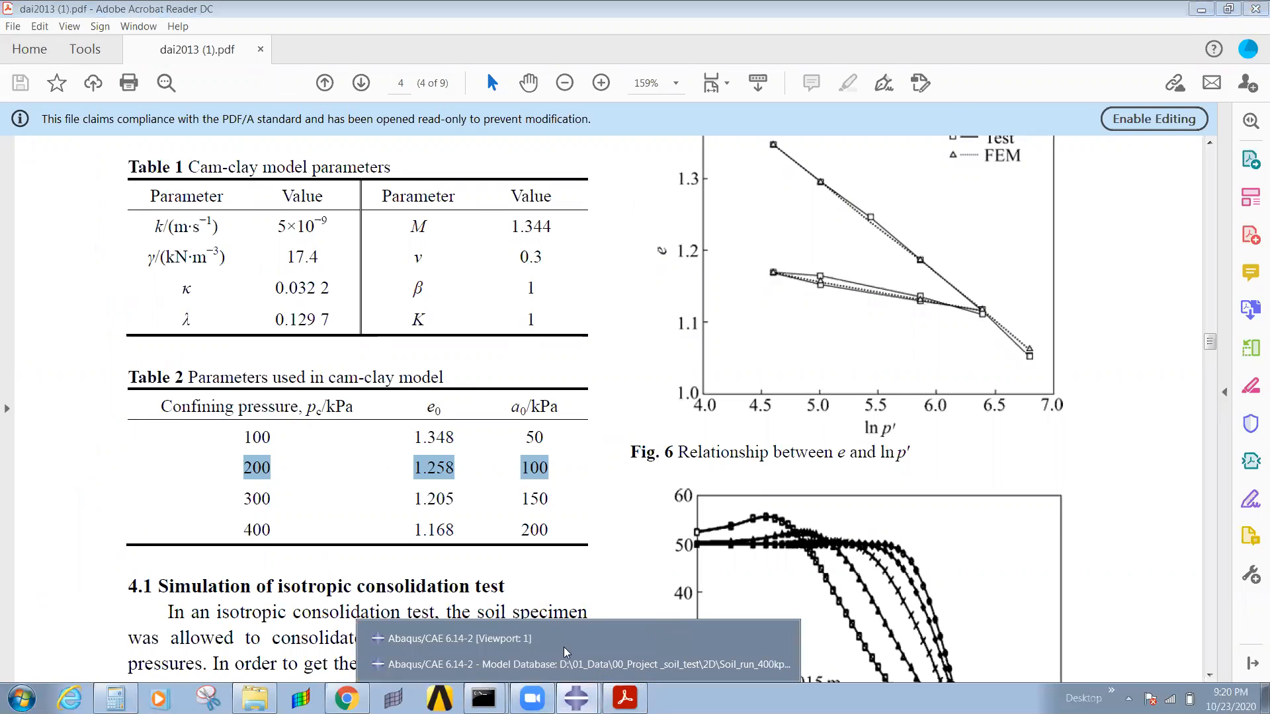
left_click(533, 665)
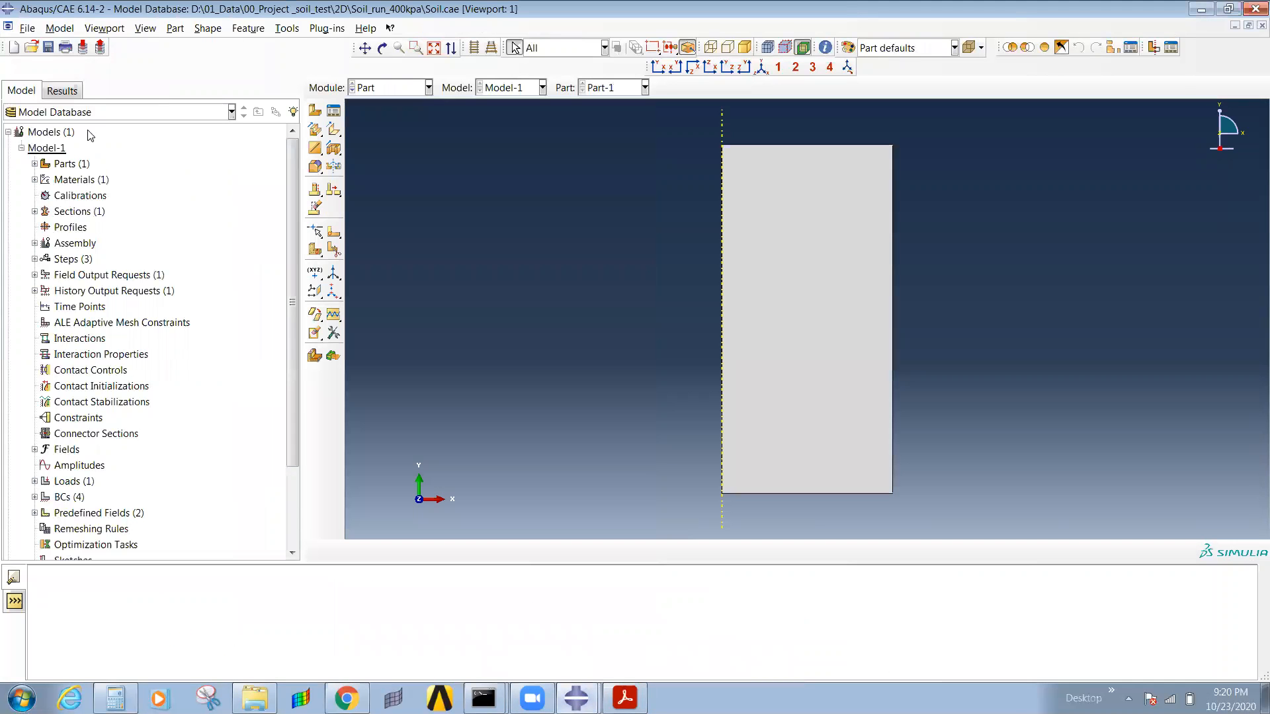
left_click(379, 88)
left_click(364, 120)
left_click(334, 110)
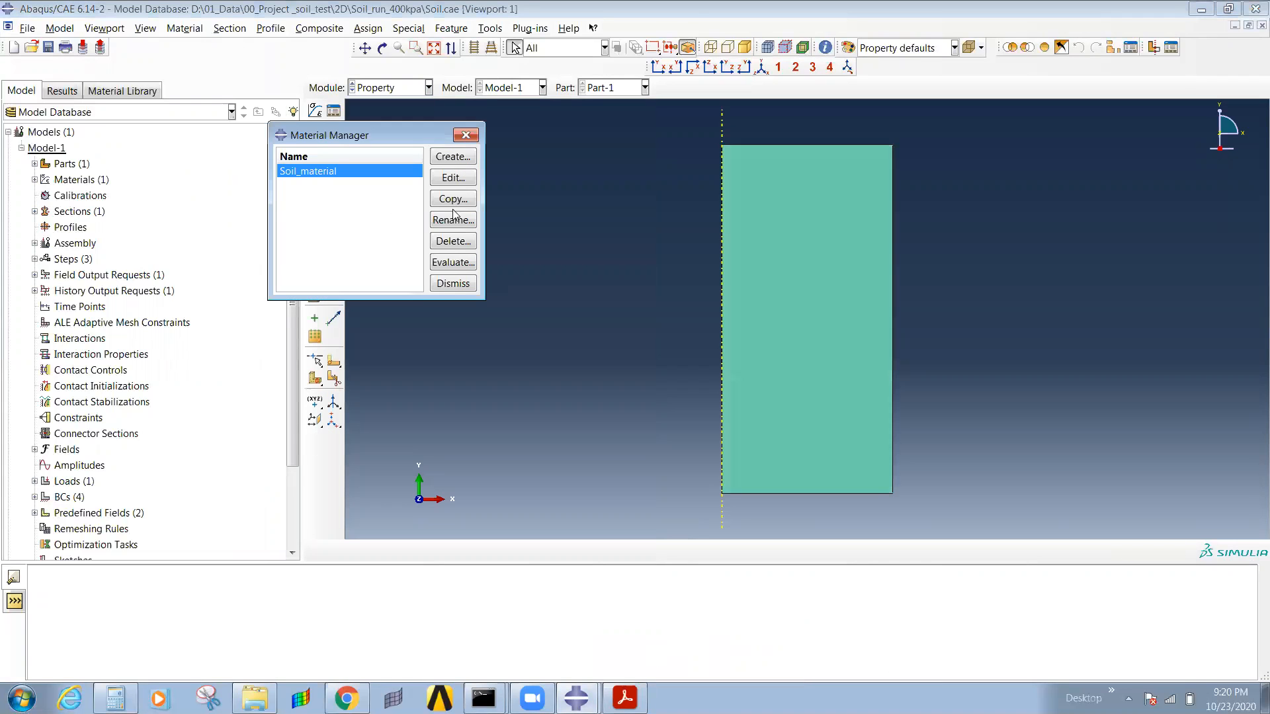
left_click(447, 177)
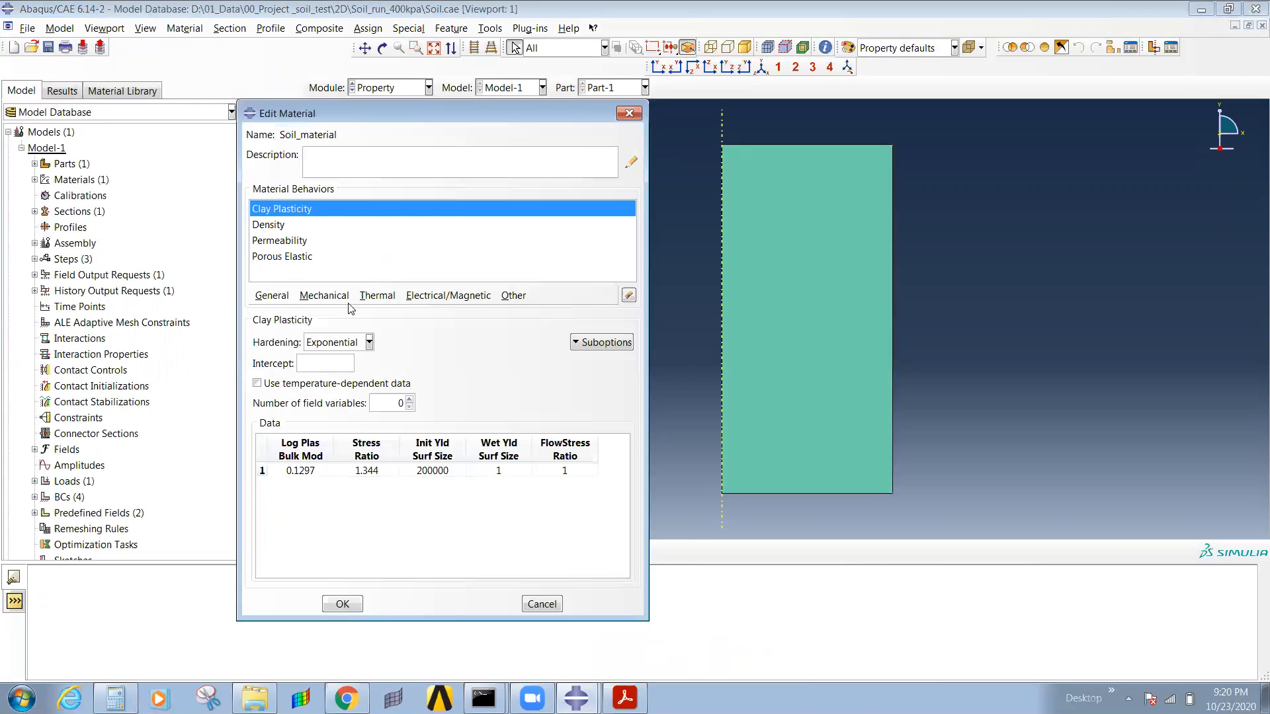
Step: Copy the log plastic bulk modulus 0.1297 from Soil_material into the Clay Plasticity data of Material-1 in the cylinder model
double_click(324, 471)
key("ctrl+c")
left_click(577, 697)
left_click(514, 642)
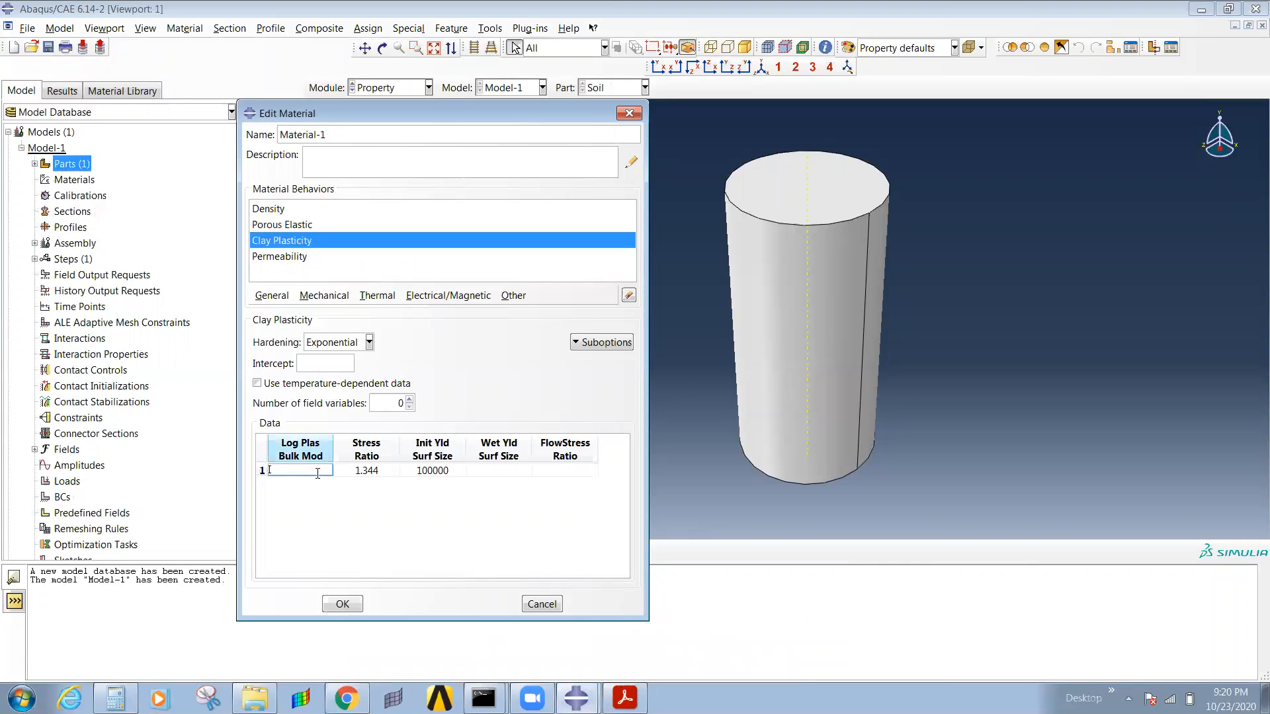
key("ctrl+v")
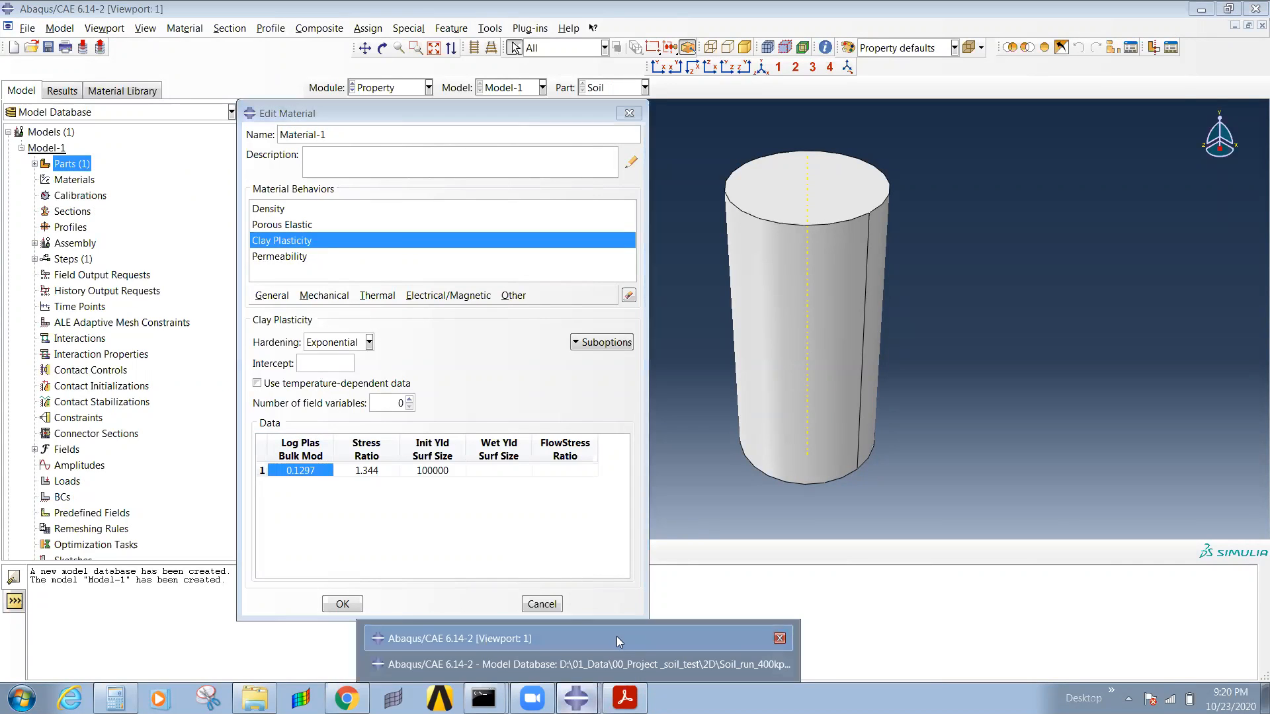
Step: Check the 2D model's Clay Plasticity values and set Material-1's wet yield surface size and flow stress ratio to 1
left_click(582, 695)
left_click(592, 665)
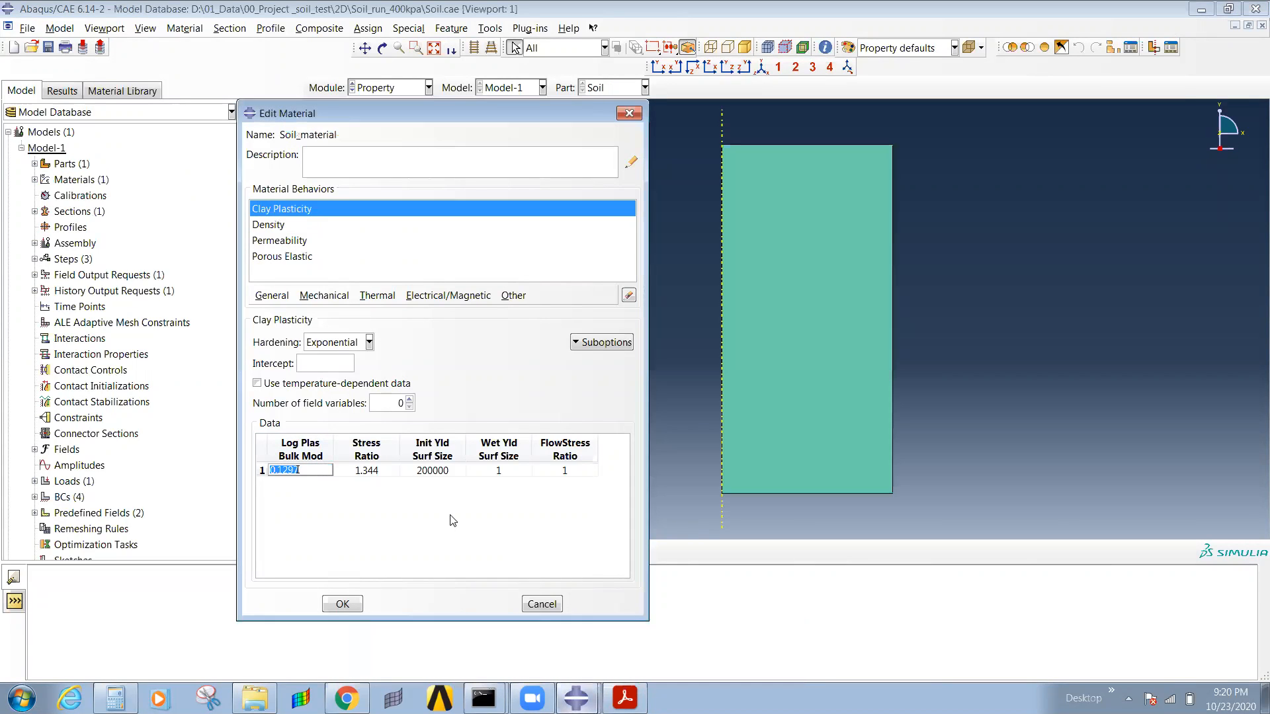
left_click(375, 475)
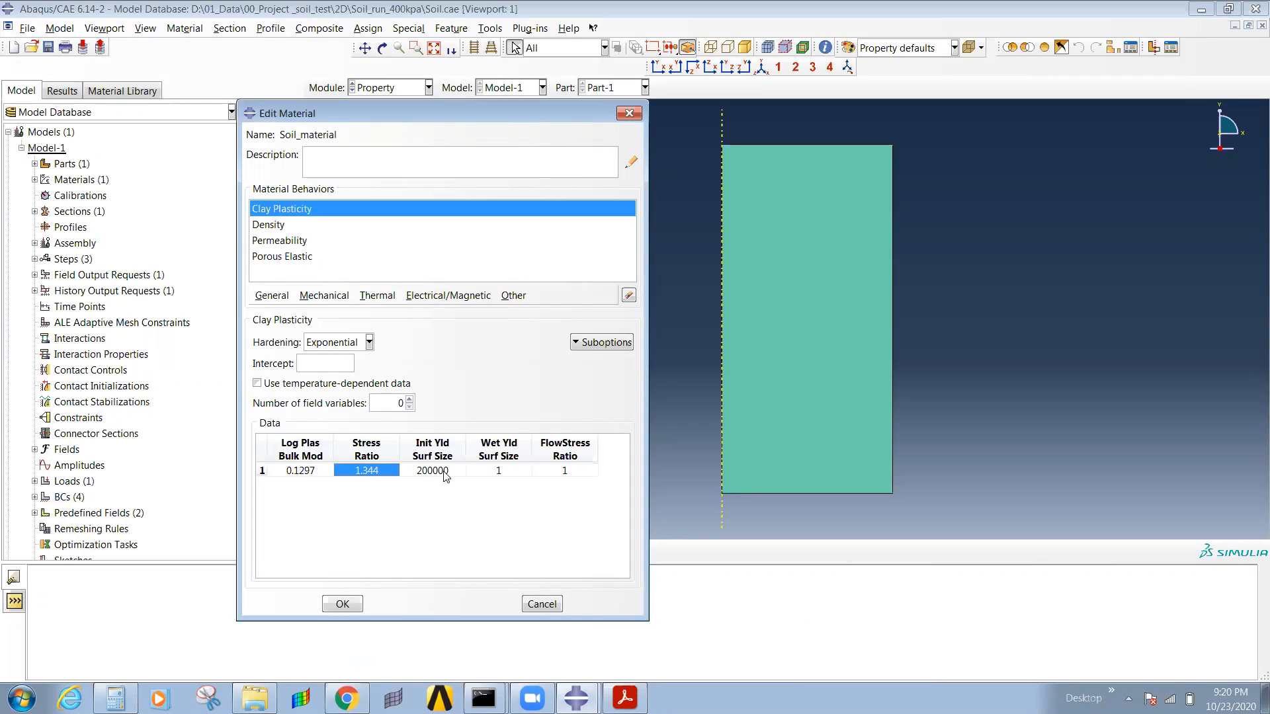
left_click(576, 698)
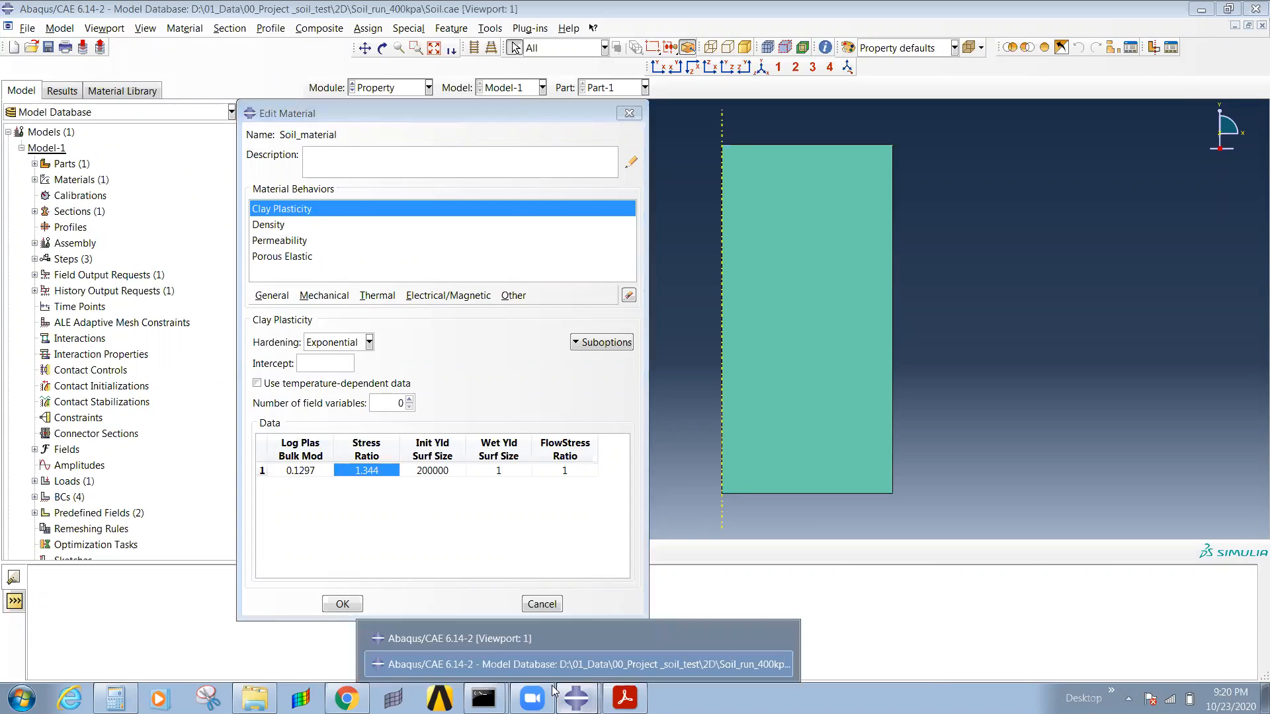
left_click(486, 639)
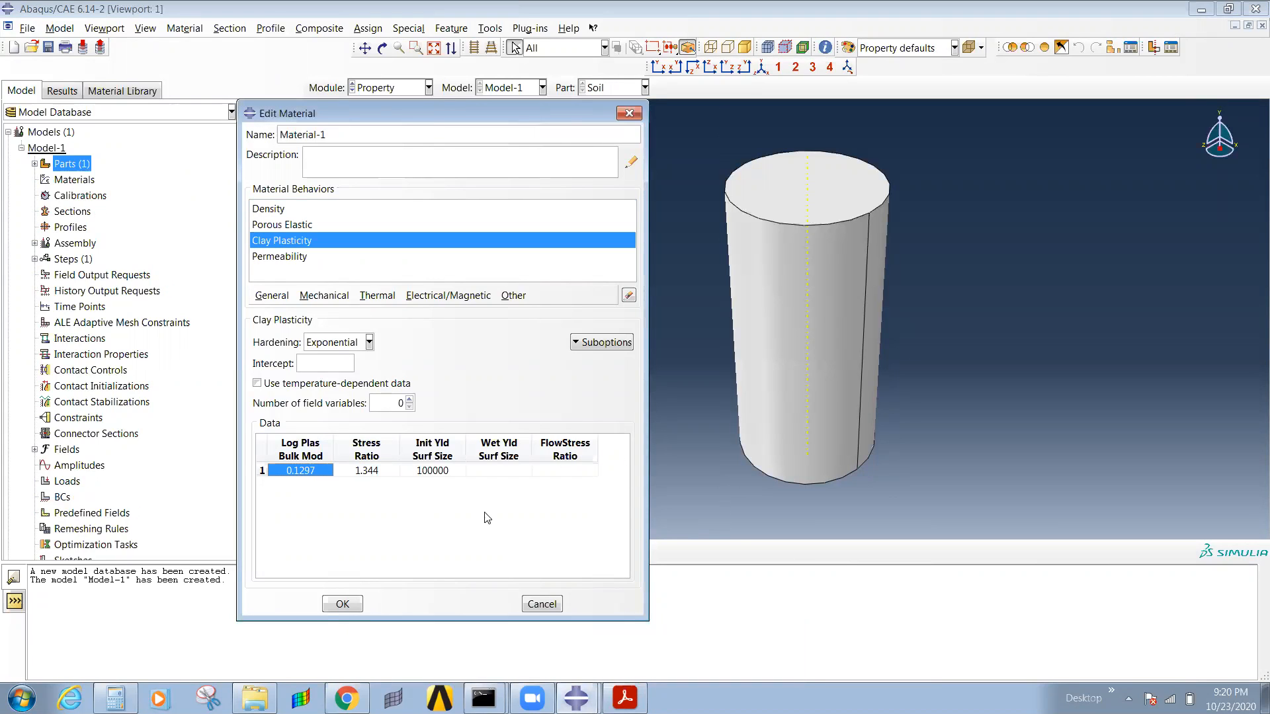
left_click(495, 469)
type("1")
key("Tab")
type("1")
key("Return")
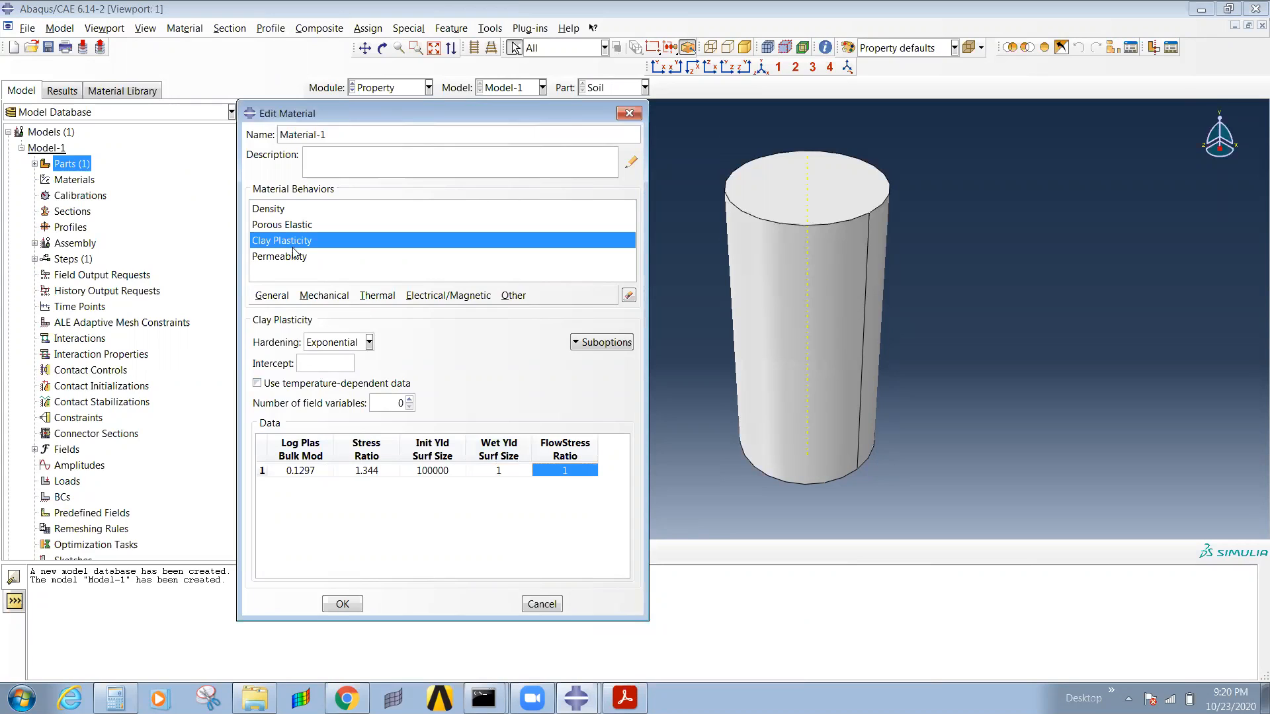
Step: Replace Material-1's Porous Elastic log bulk modulus with the value 0.0322 copied from the 2D model's Soil_material
left_click(281, 225)
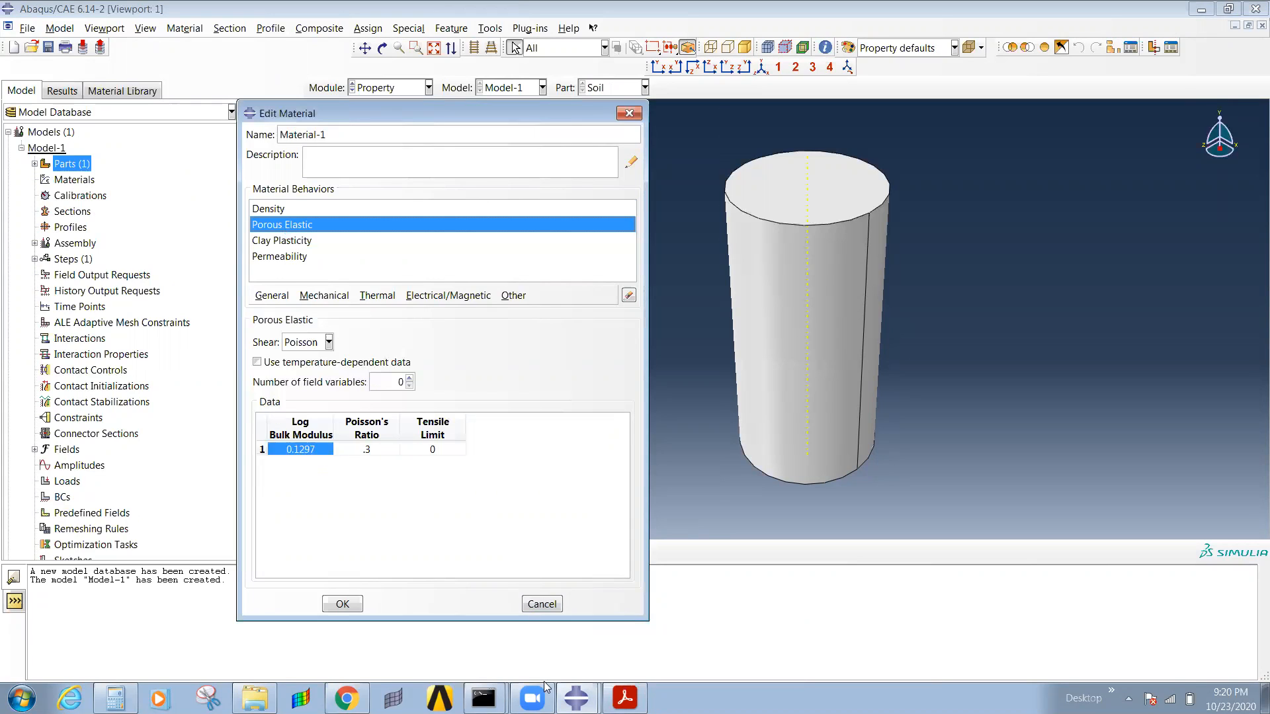
left_click(573, 696)
left_click(514, 665)
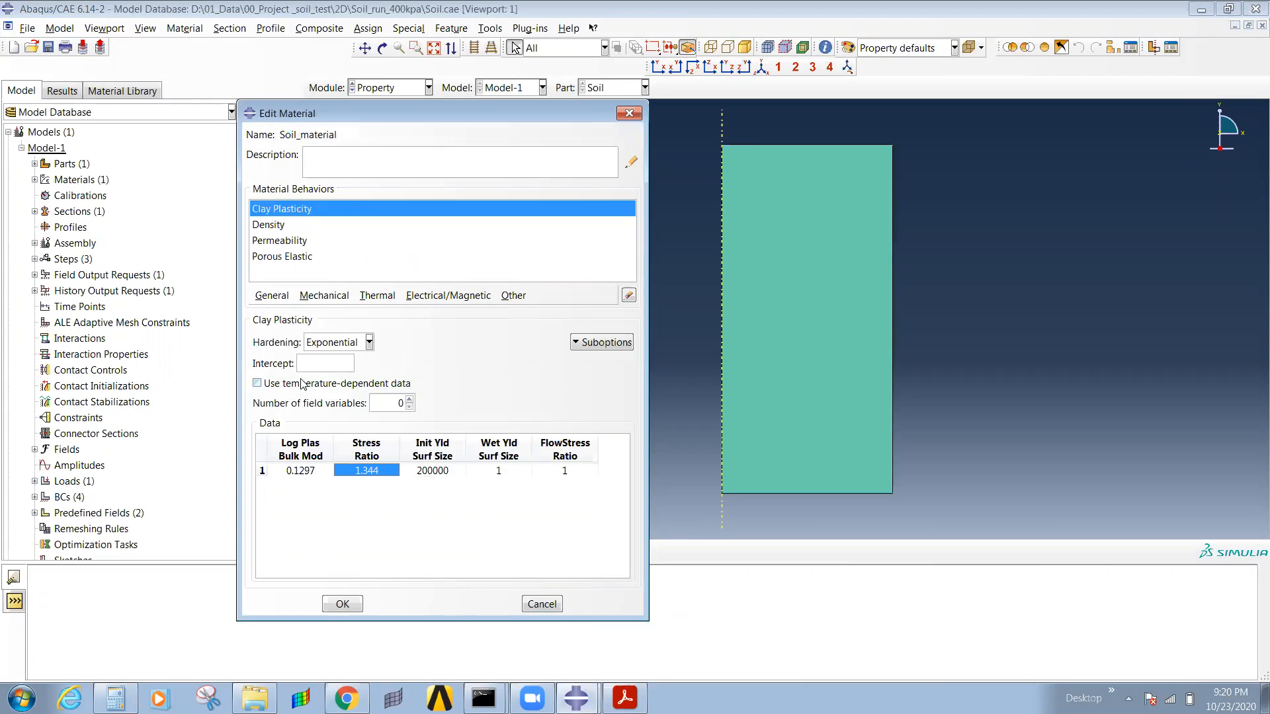
left_click(273, 260)
double_click(311, 450)
key("ctrl+c")
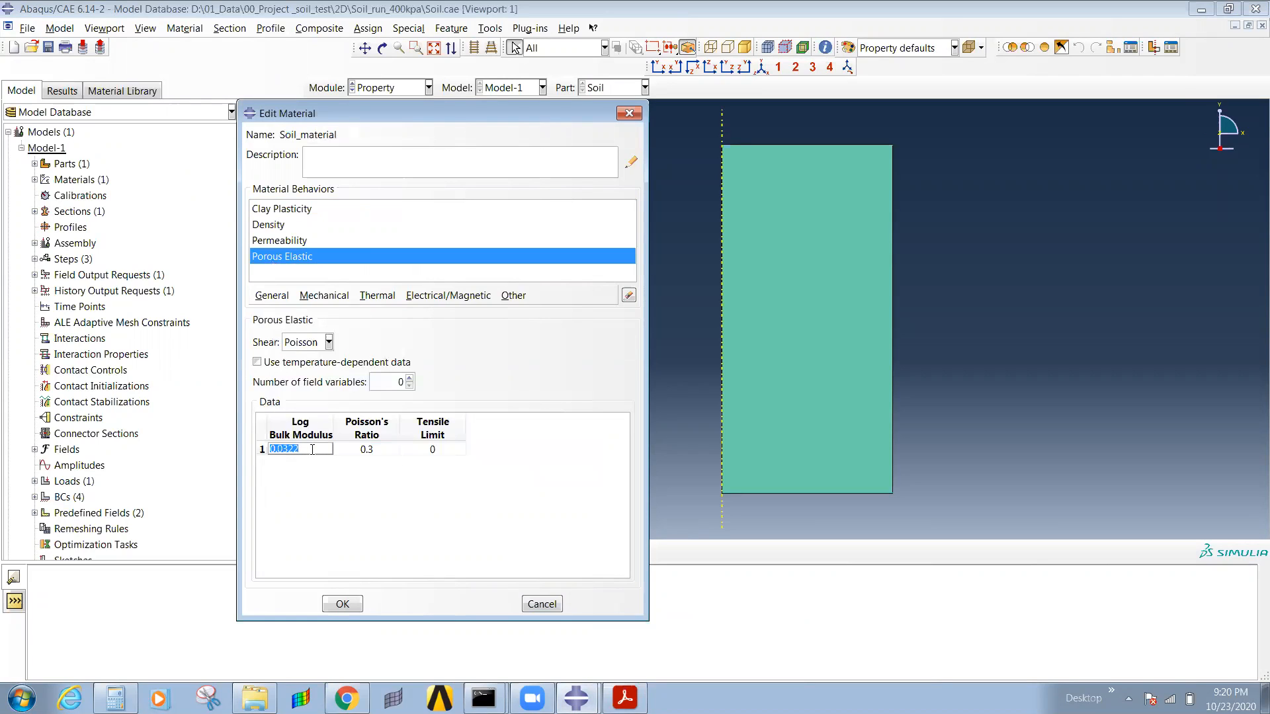
mouse_move(576, 698)
left_click(464, 633)
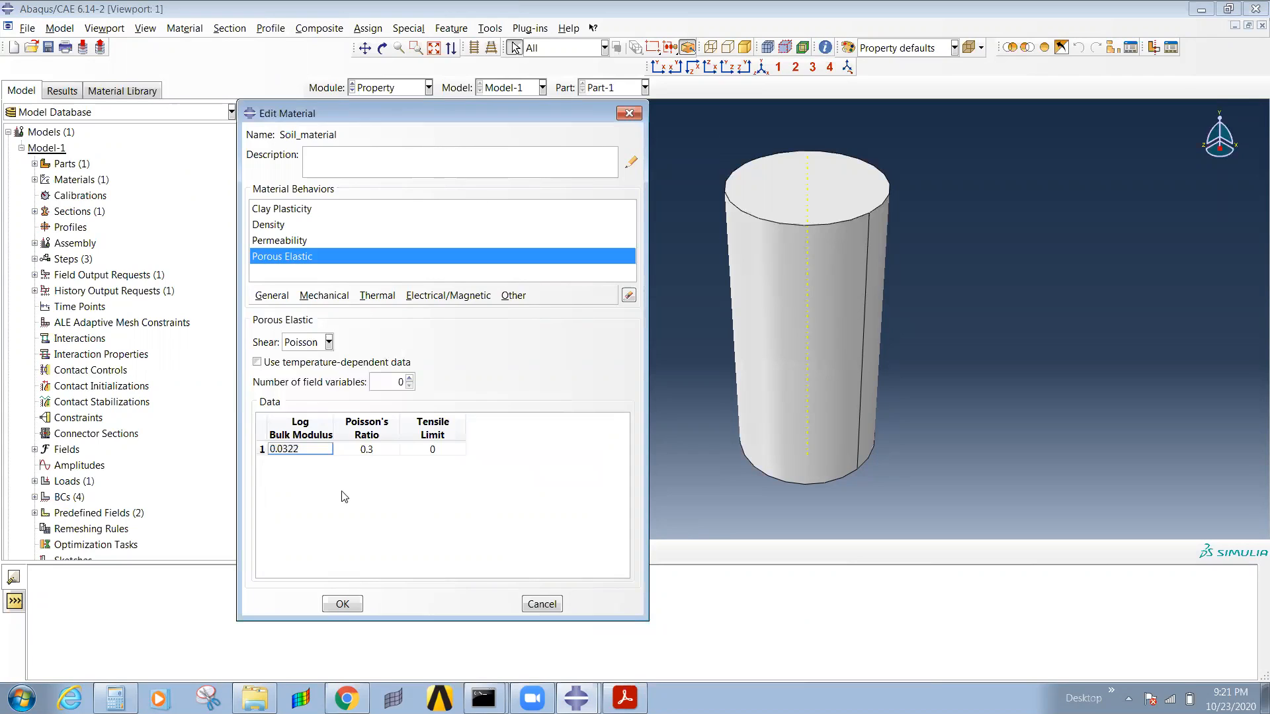
double_click(304, 450)
key("ctrl+v")
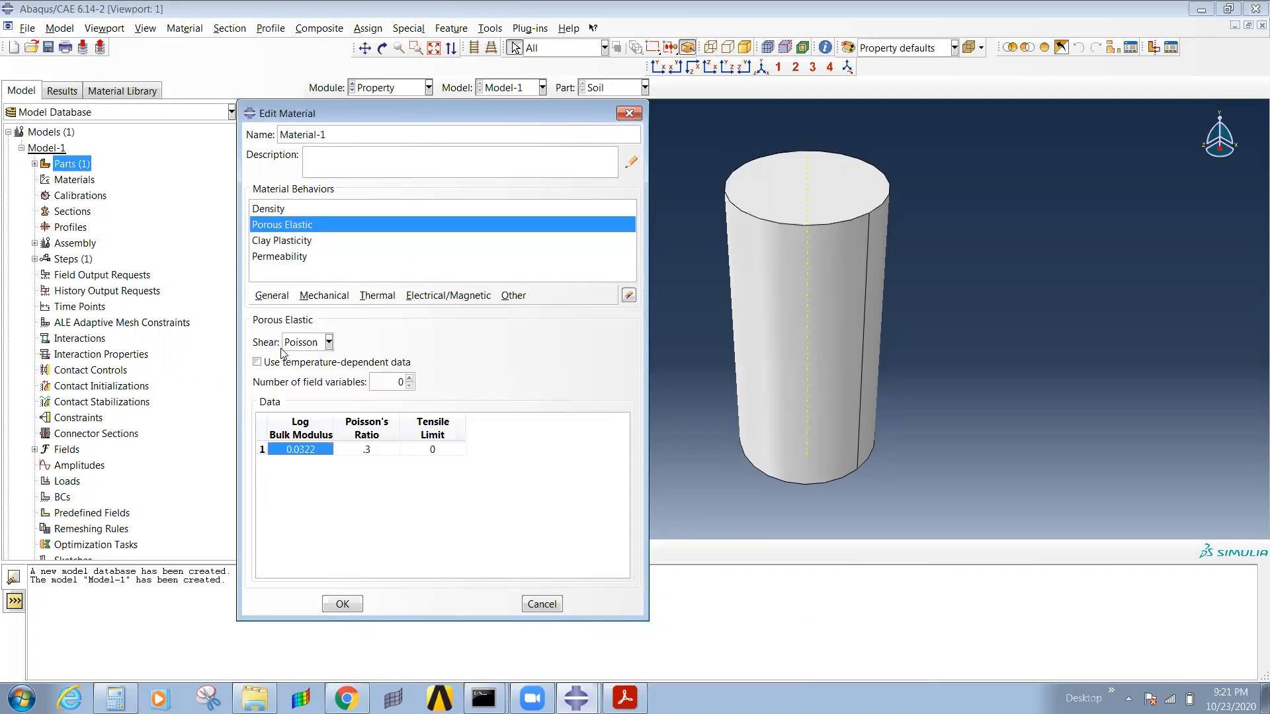
Step: Check the Permeability data of the 2D model's Soil_material and set Material-1's permeability k to 0.0322
left_click(282, 258)
left_click(310, 457)
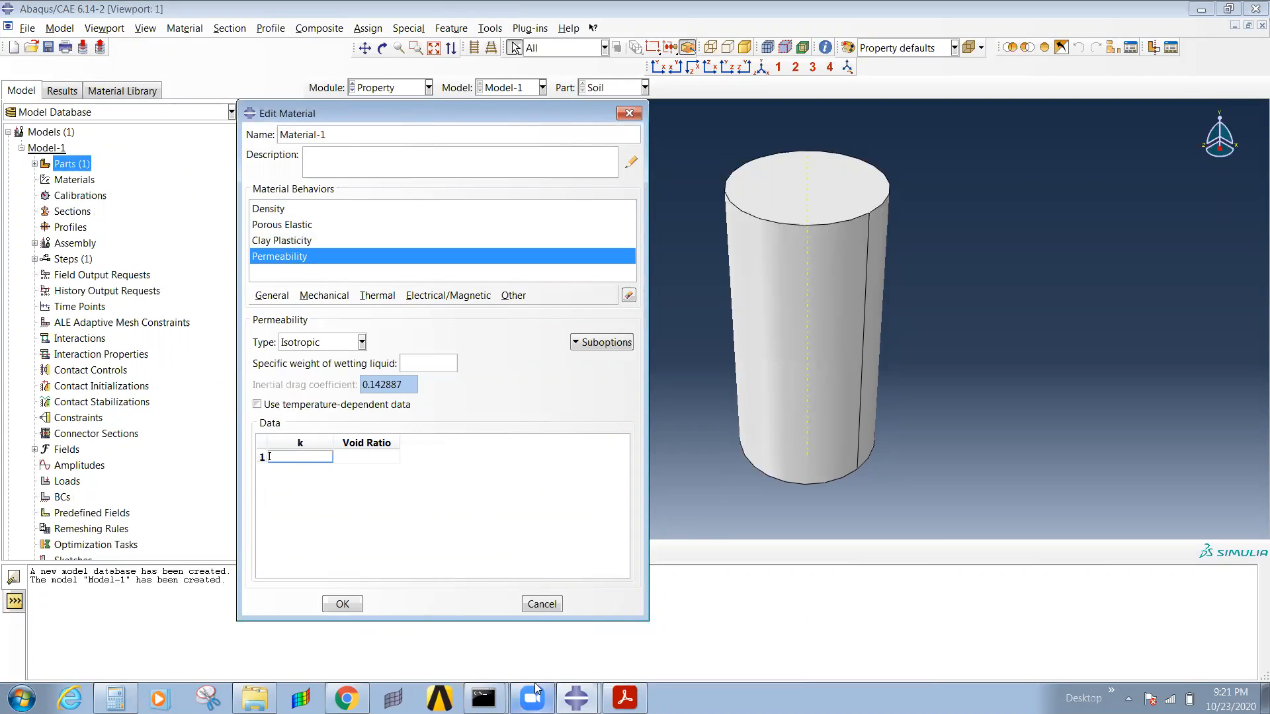
left_click(576, 697)
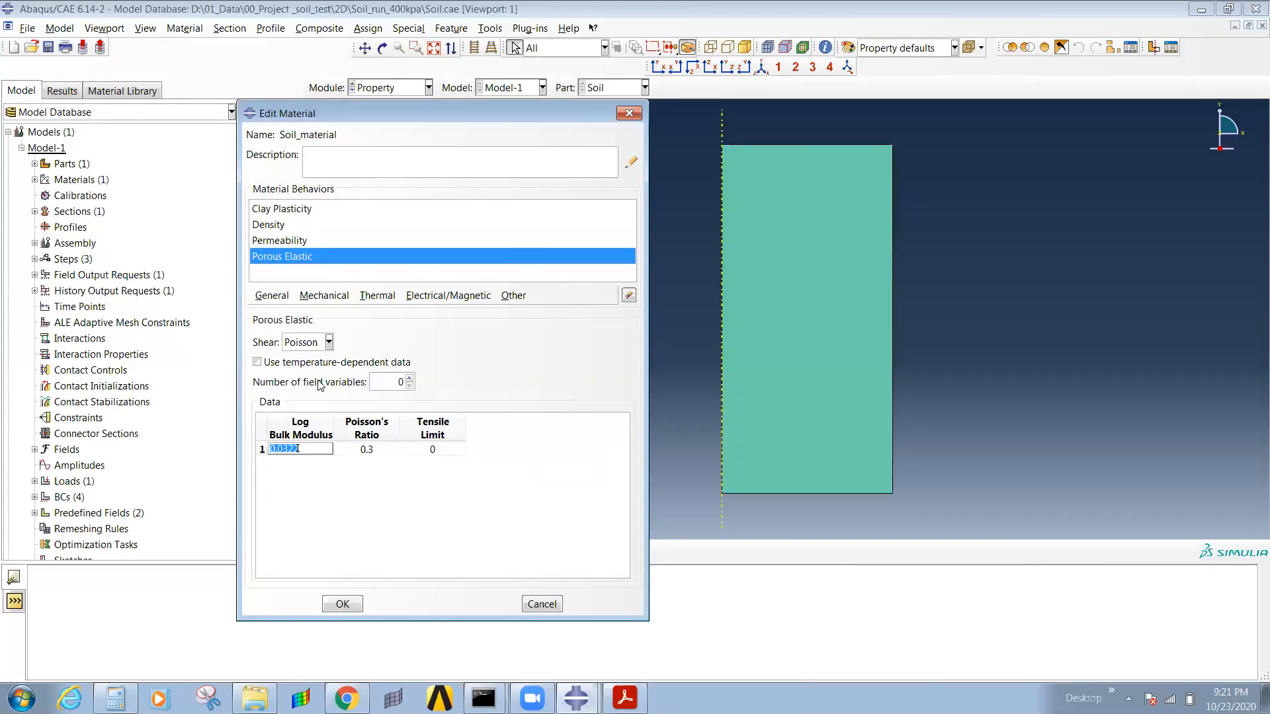
left_click(277, 241)
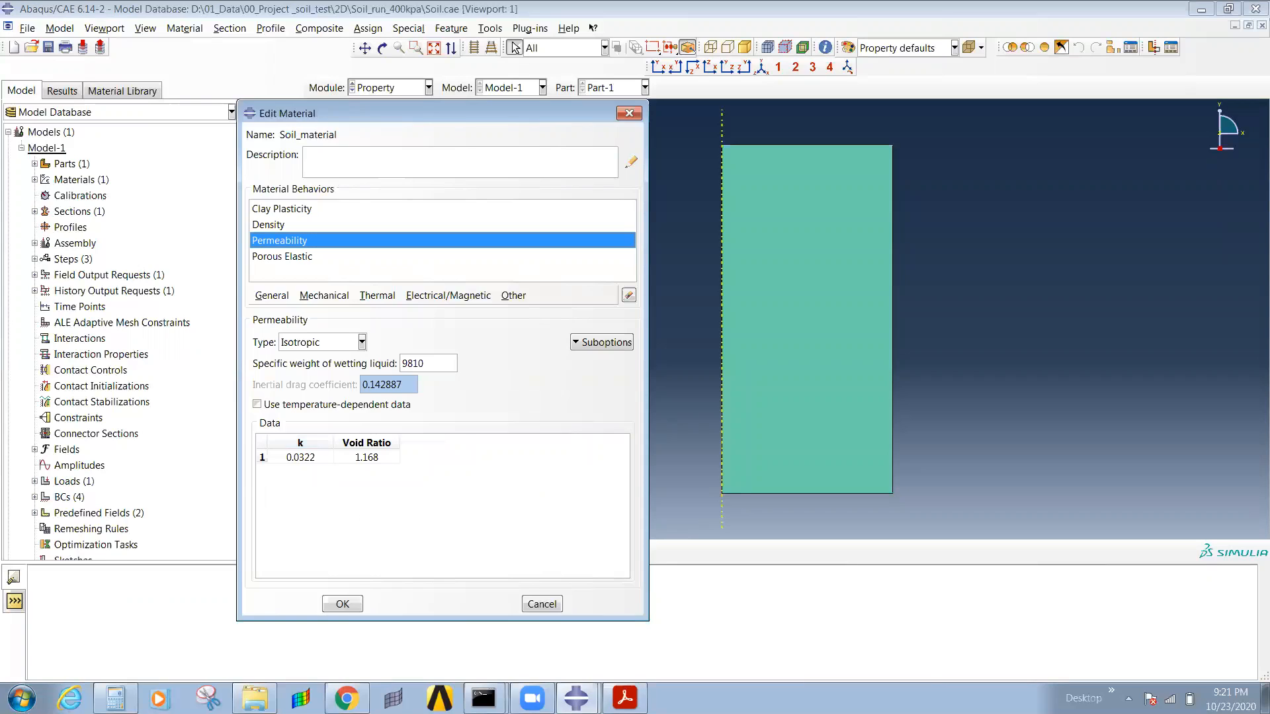
left_click(463, 645)
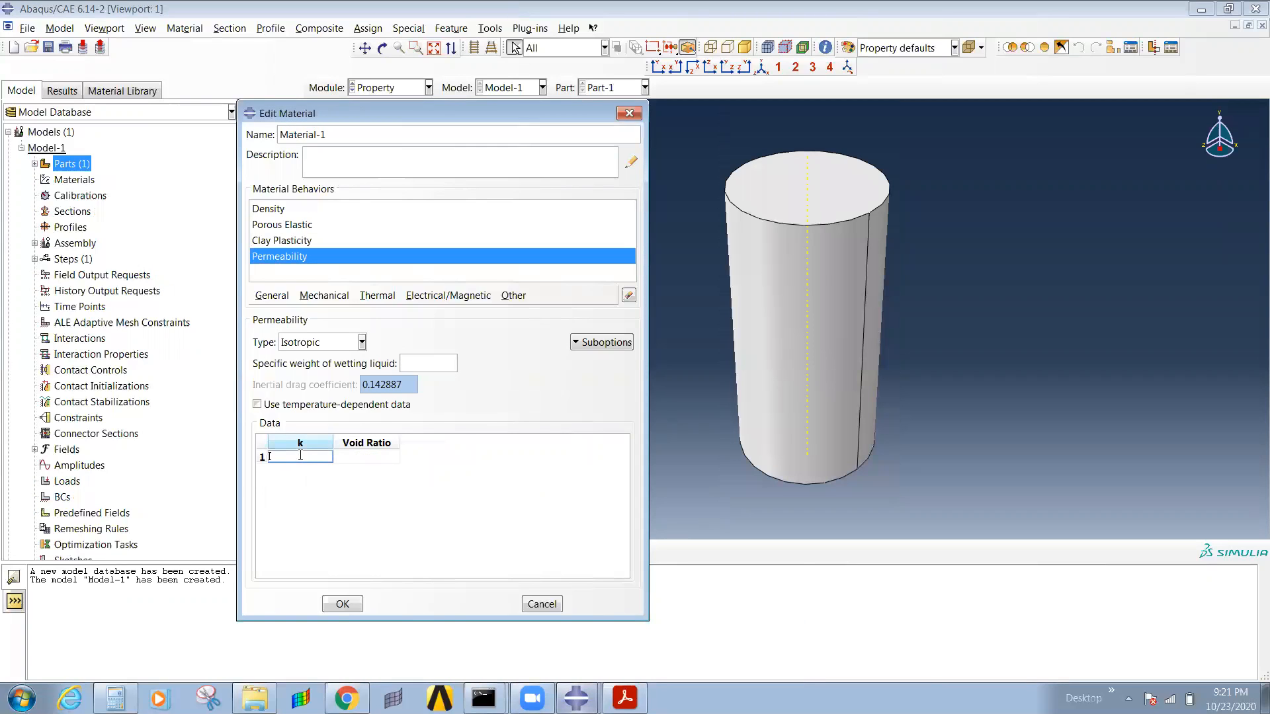
type("0.0322")
key("Tab")
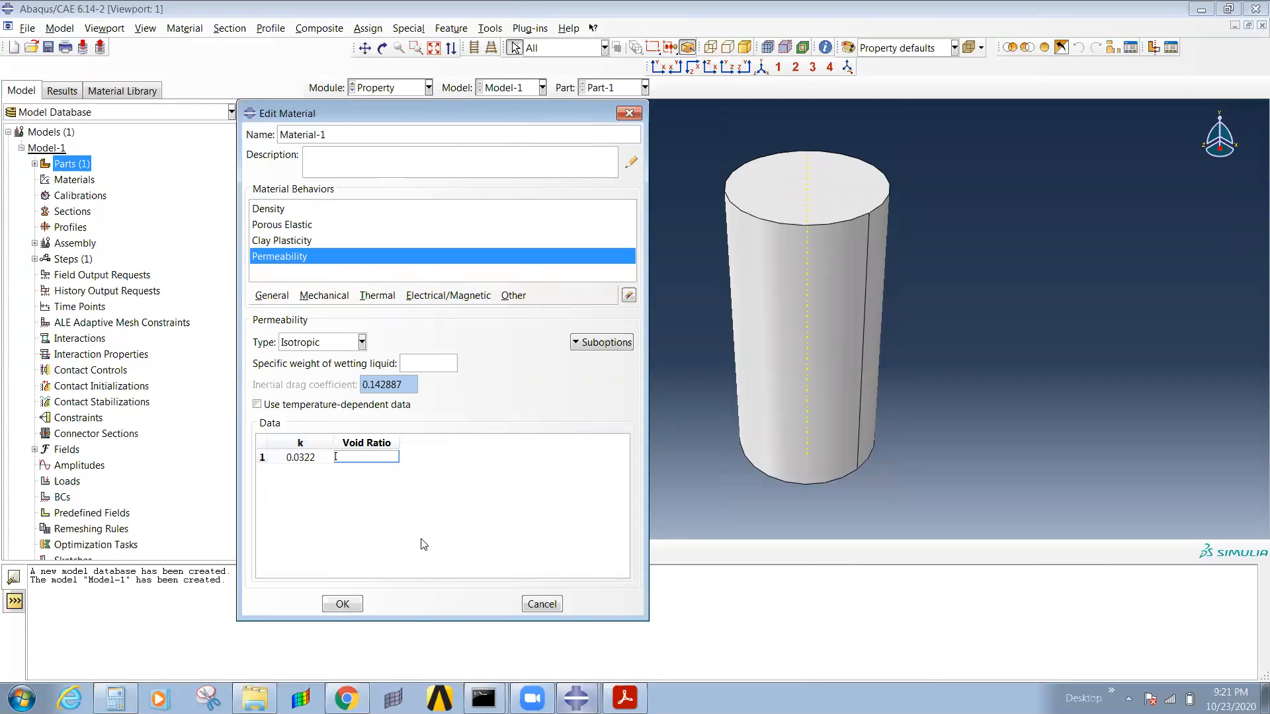
Step: Look up the 200 kPa void ratio in Table 2 and the permeability k in Table 1 of the dai2013 PDF
left_click(576, 698)
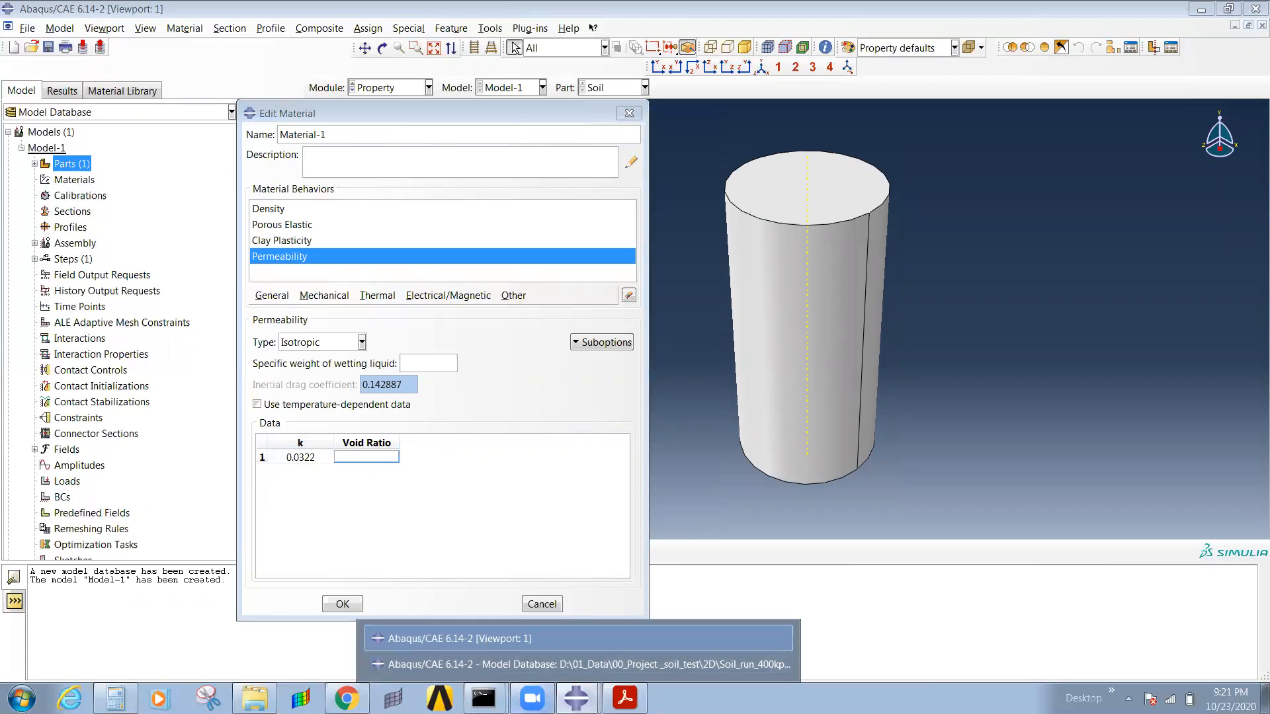
left_click(625, 697)
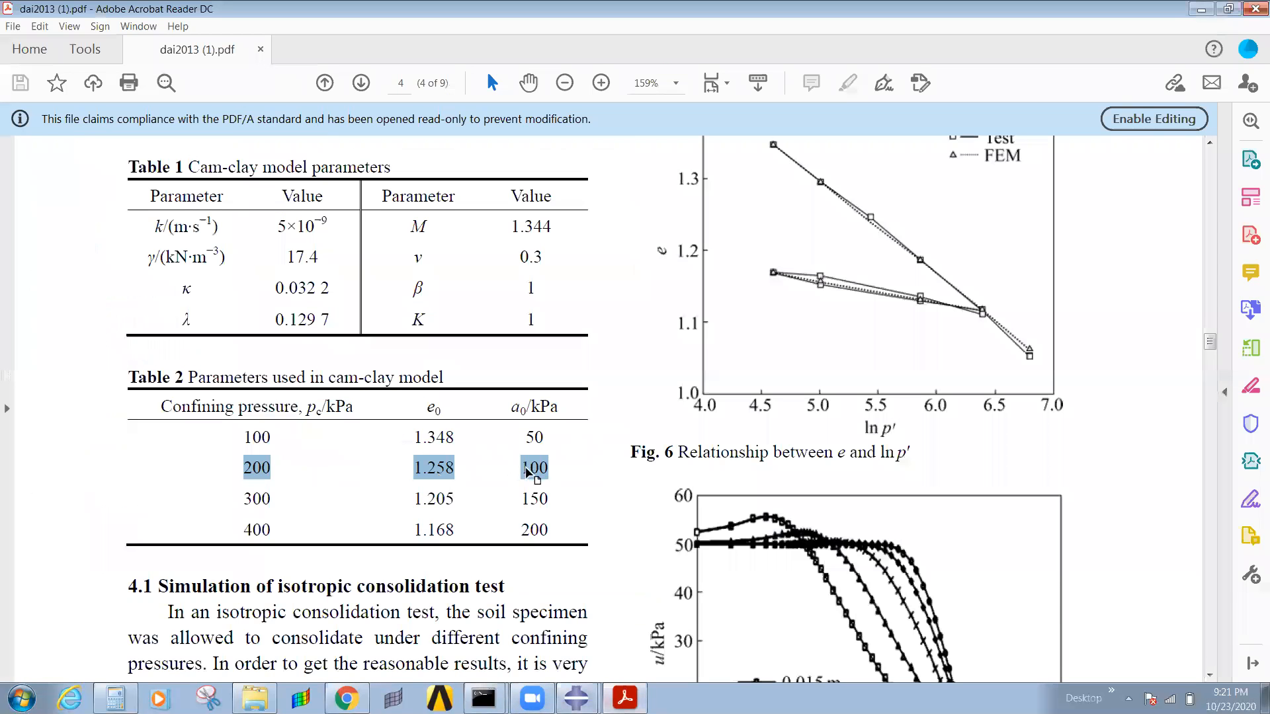
left_click(427, 467)
left_click_drag(410, 468, 461, 471)
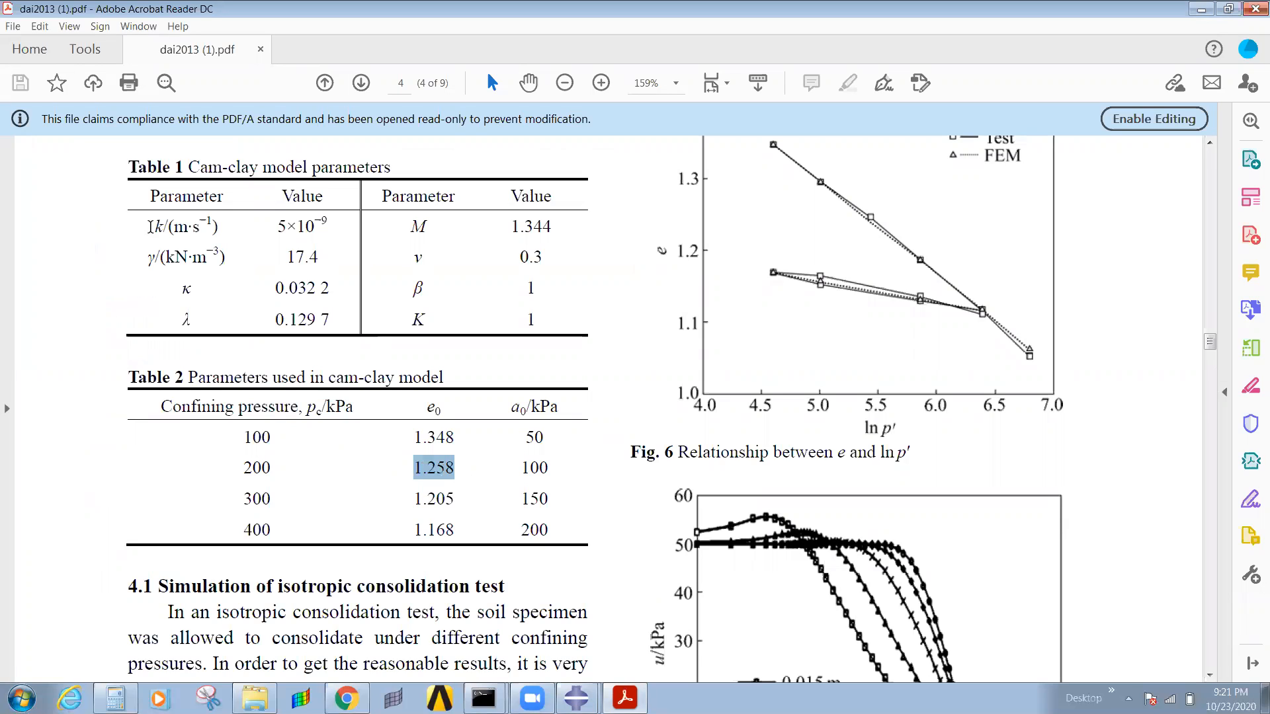
left_click_drag(150, 226, 326, 228)
left_click(337, 230)
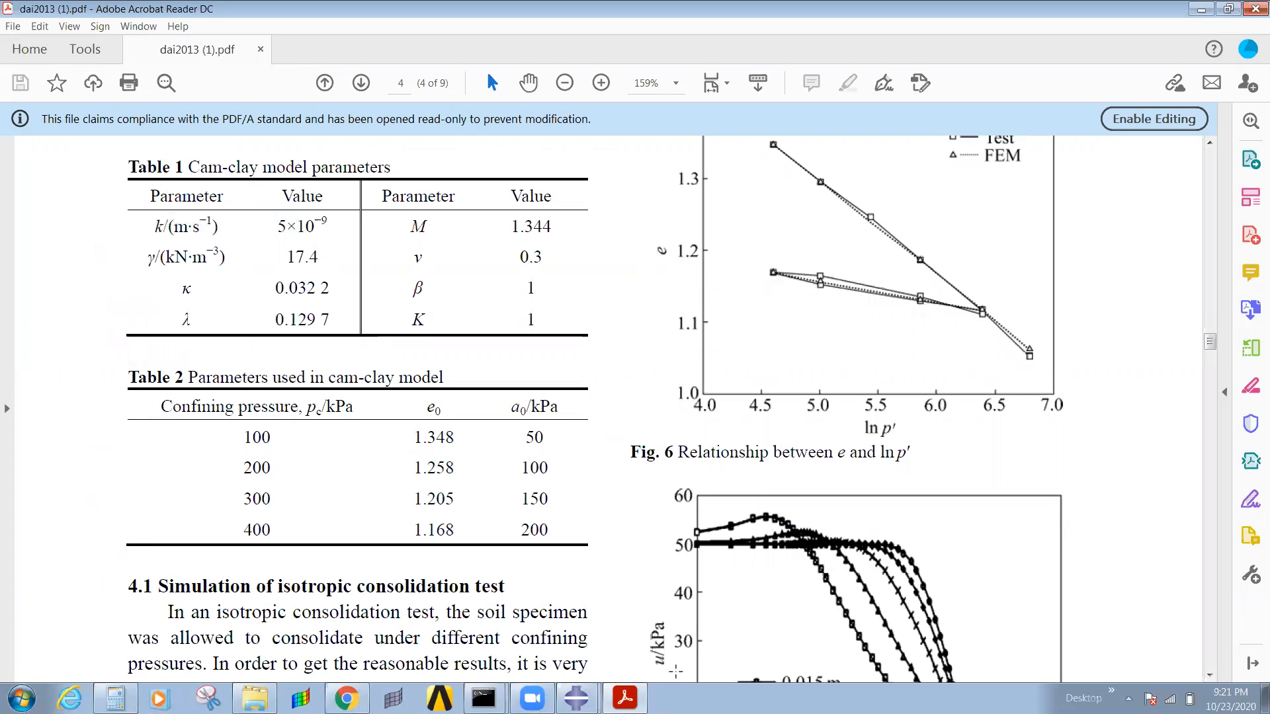
Step: Replace Material-1's permeability k in Abaqus with the value 5×10-9 copied from Table 1 of the dai2013 PDF
left_click(580, 699)
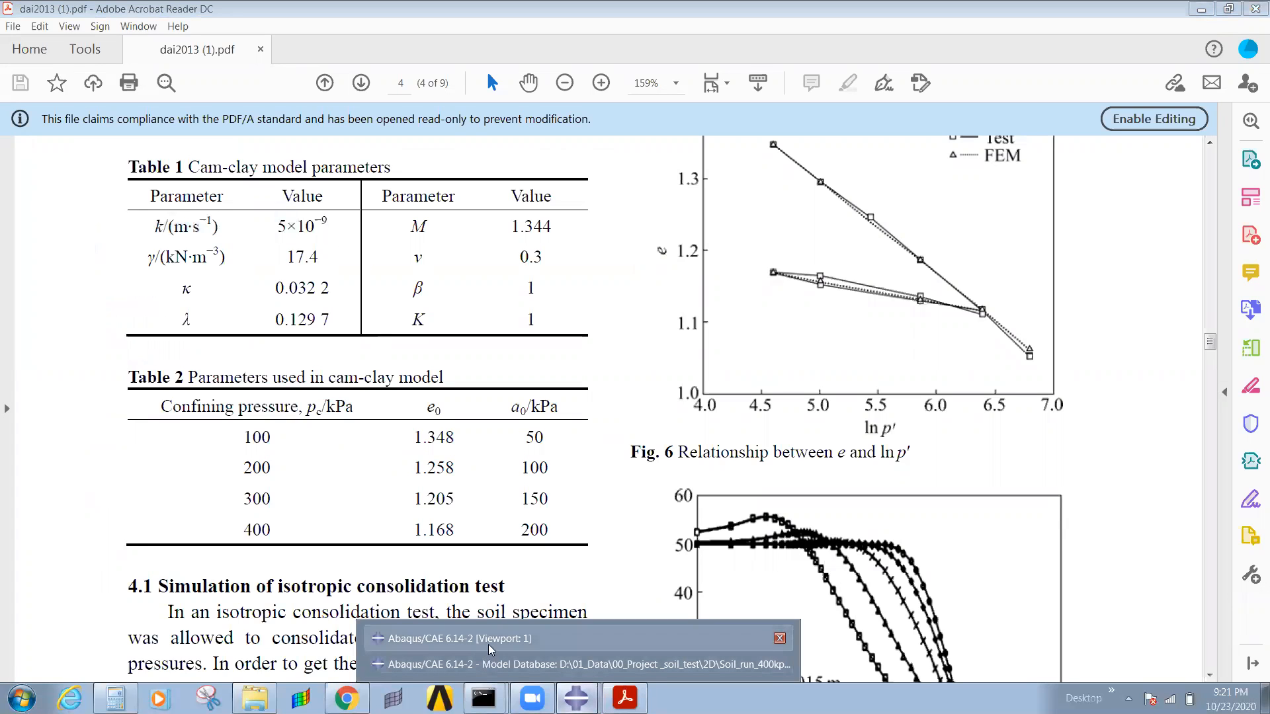
left_click(491, 647)
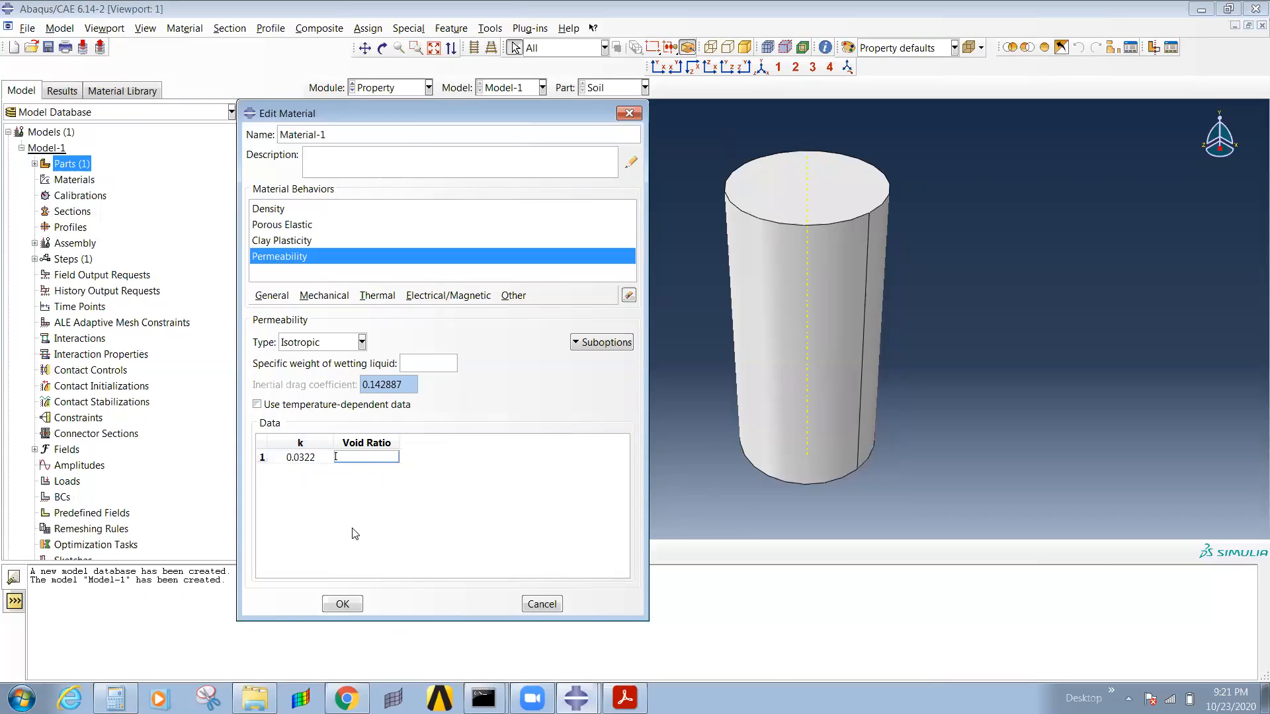
left_click(344, 481)
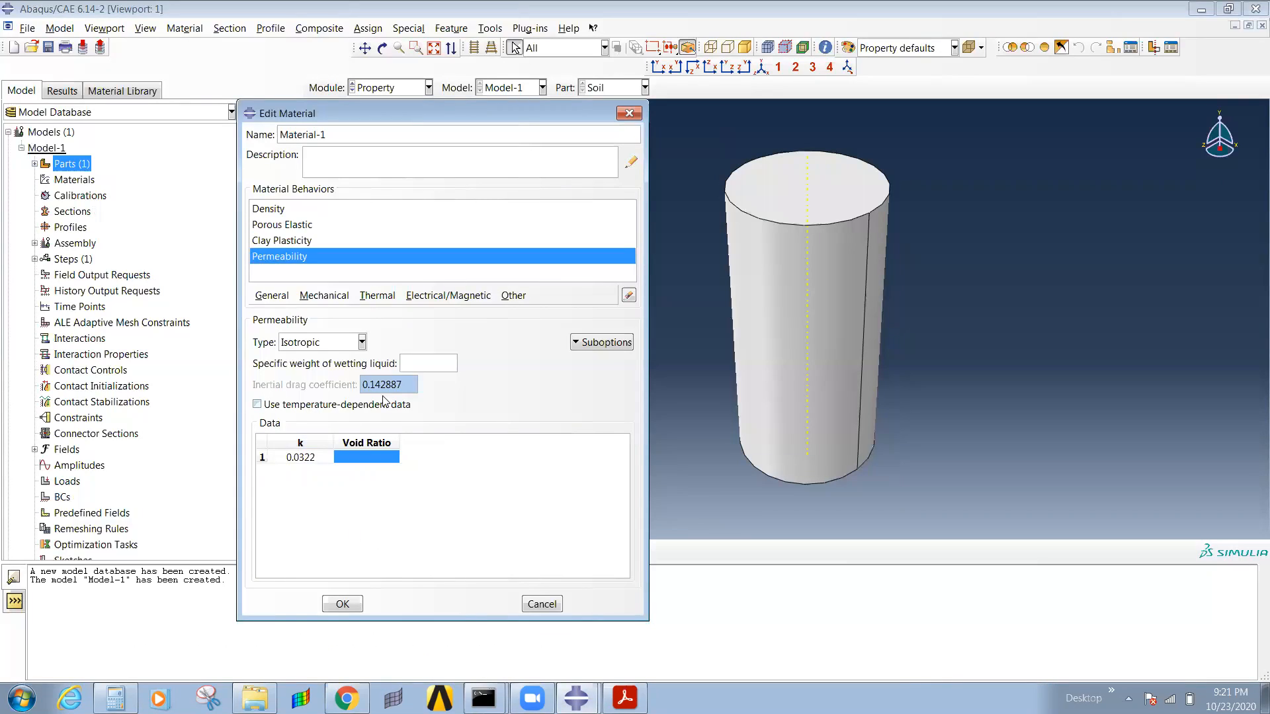
double_click(311, 460)
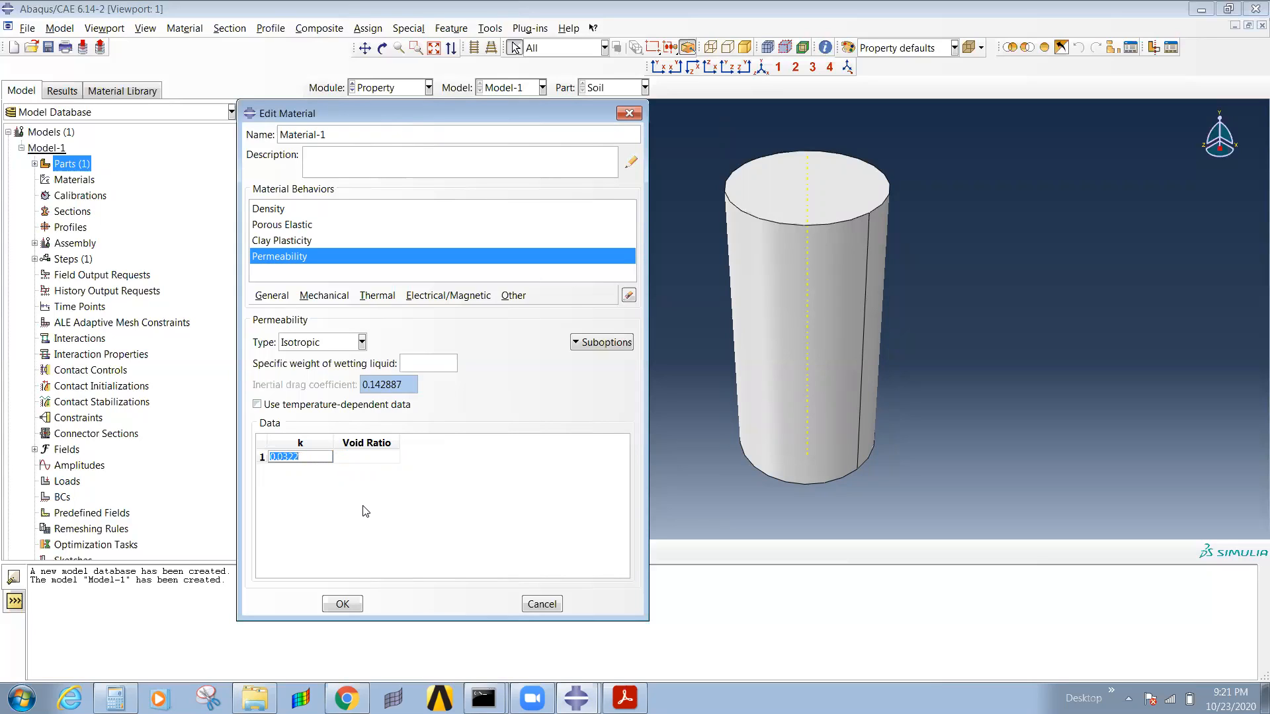
left_click(624, 698)
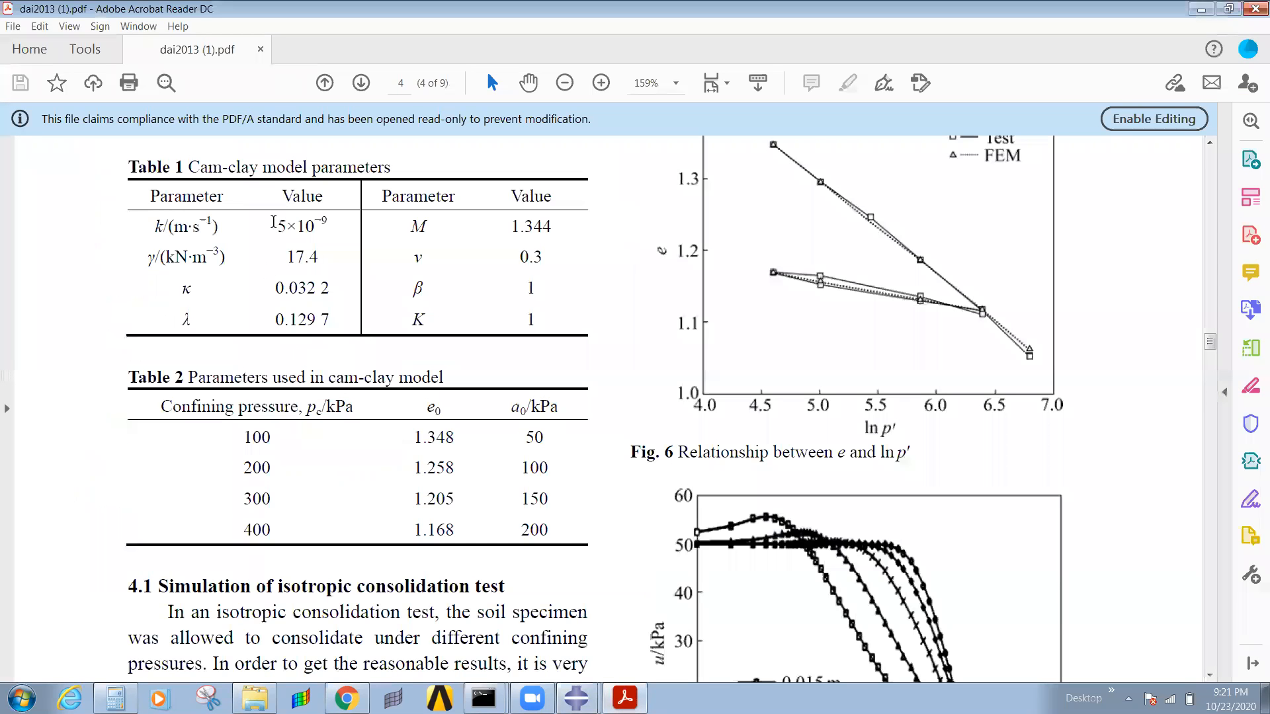
left_click_drag(274, 222, 342, 226)
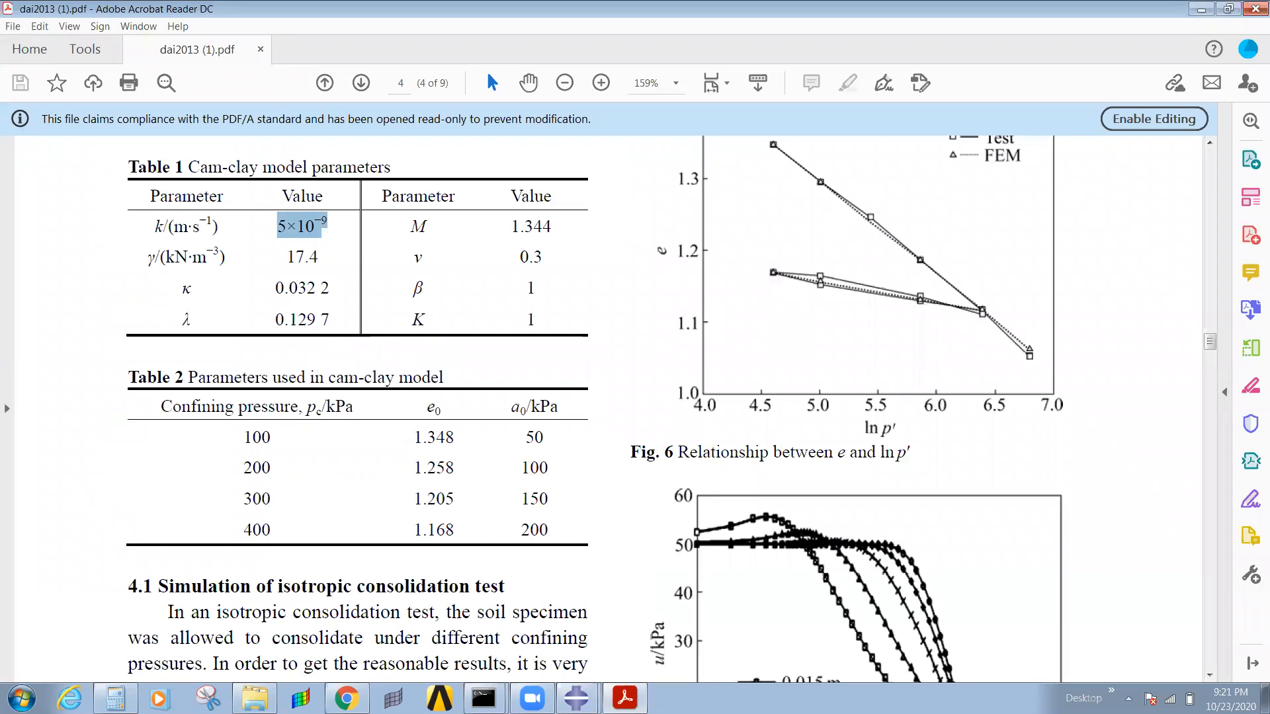
mouse_move(576, 698)
left_click(463, 638)
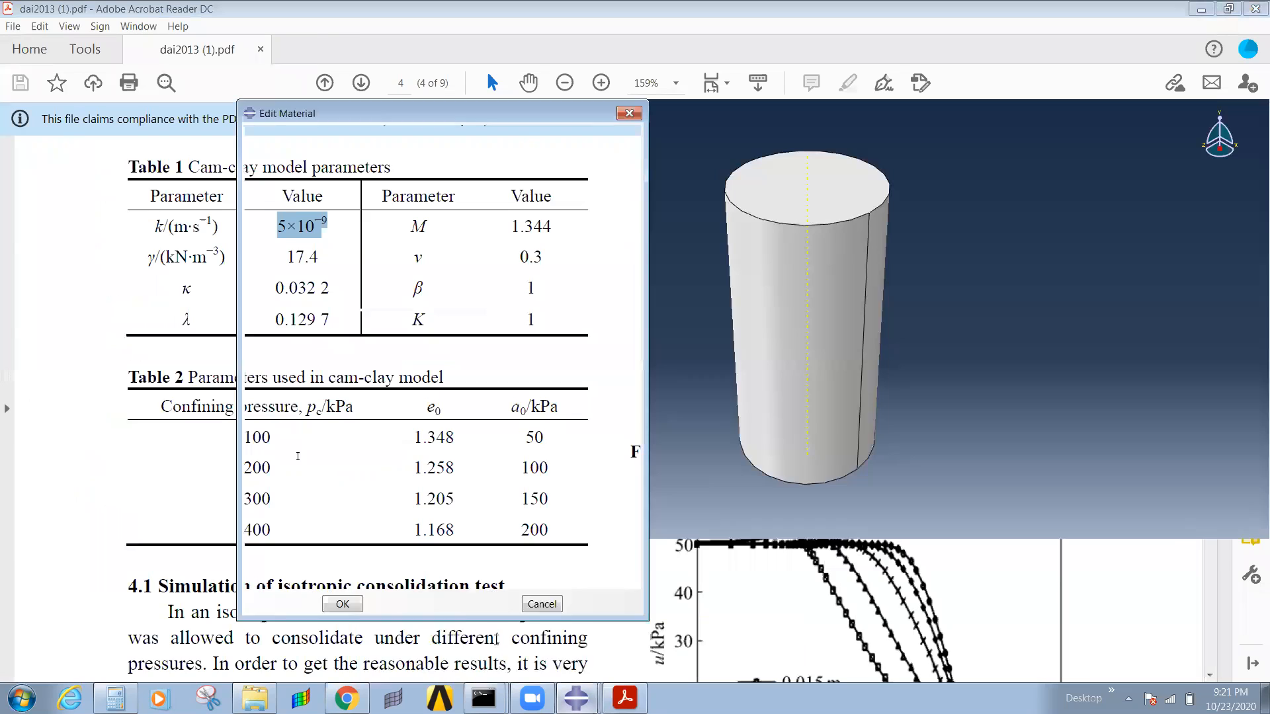
type("5×10-9")
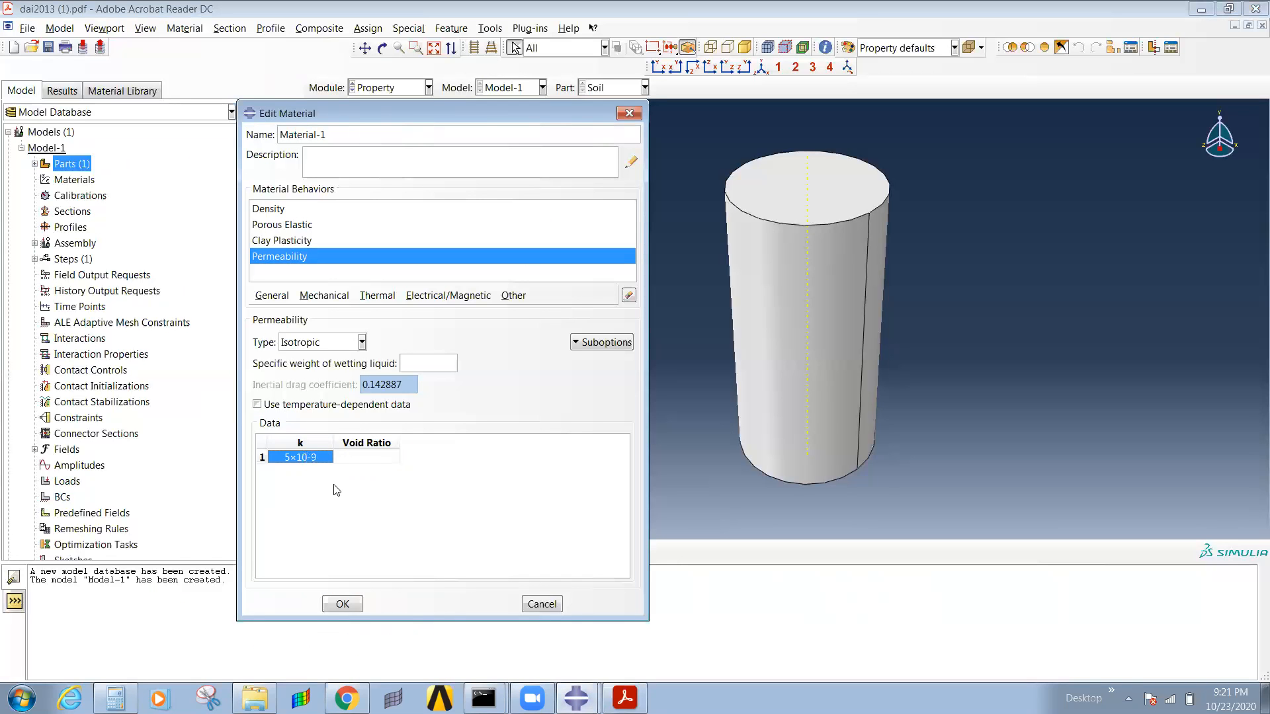
key("Tab")
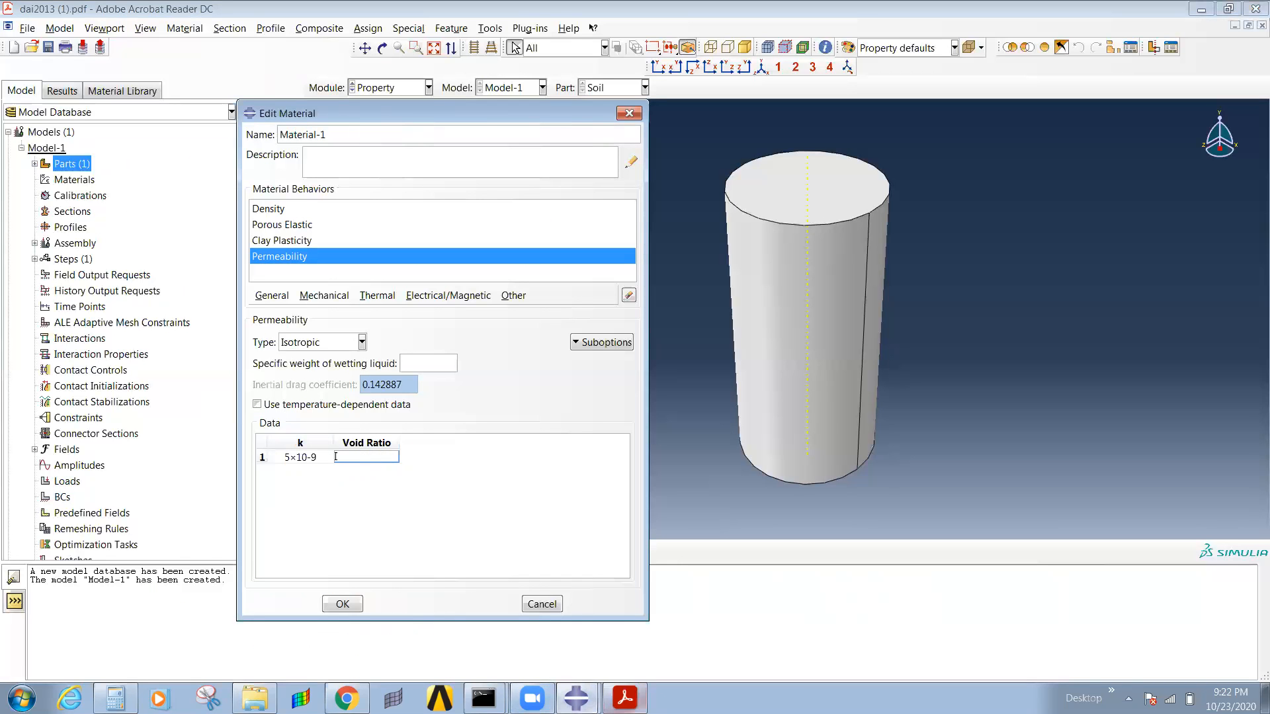
Step: Copy the 200 kPa void ratio 1.258 from the PDF into Material-1's Permeability data and set the specific weight of wetting liquid to 9810
left_click(625, 698)
left_click_drag(414, 468, 460, 471)
key("ctrl+c")
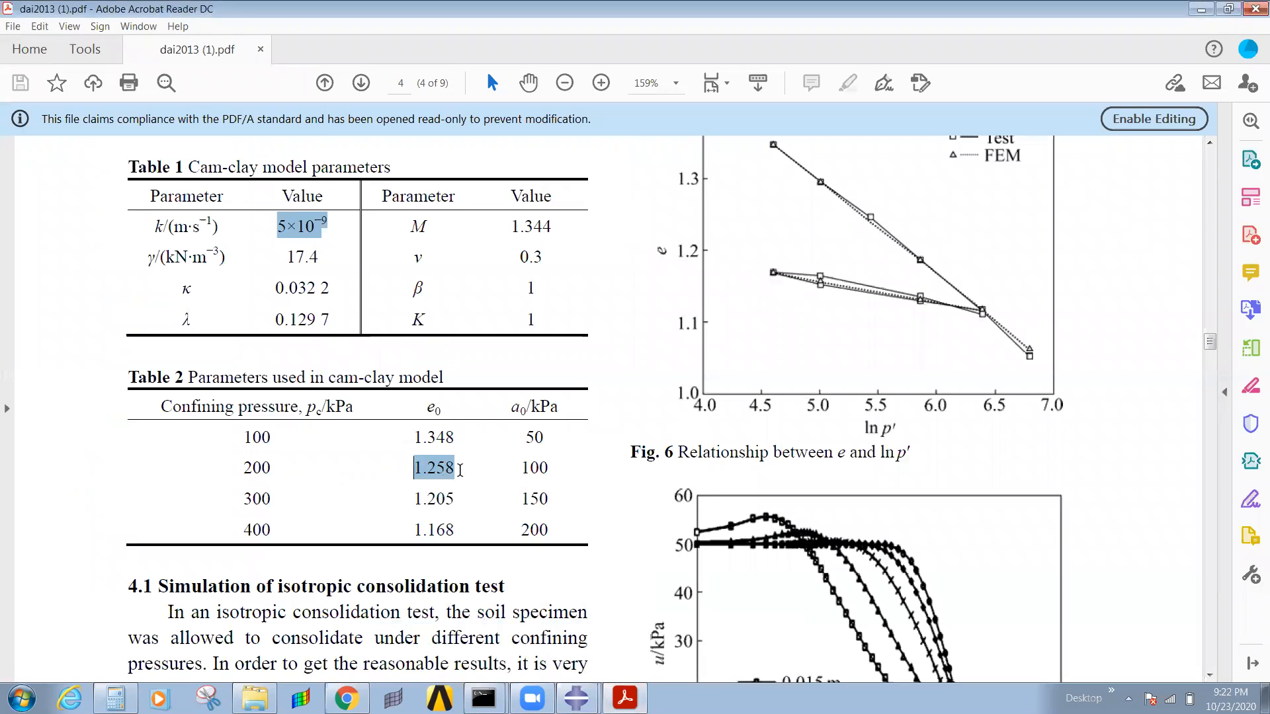
mouse_move(576, 698)
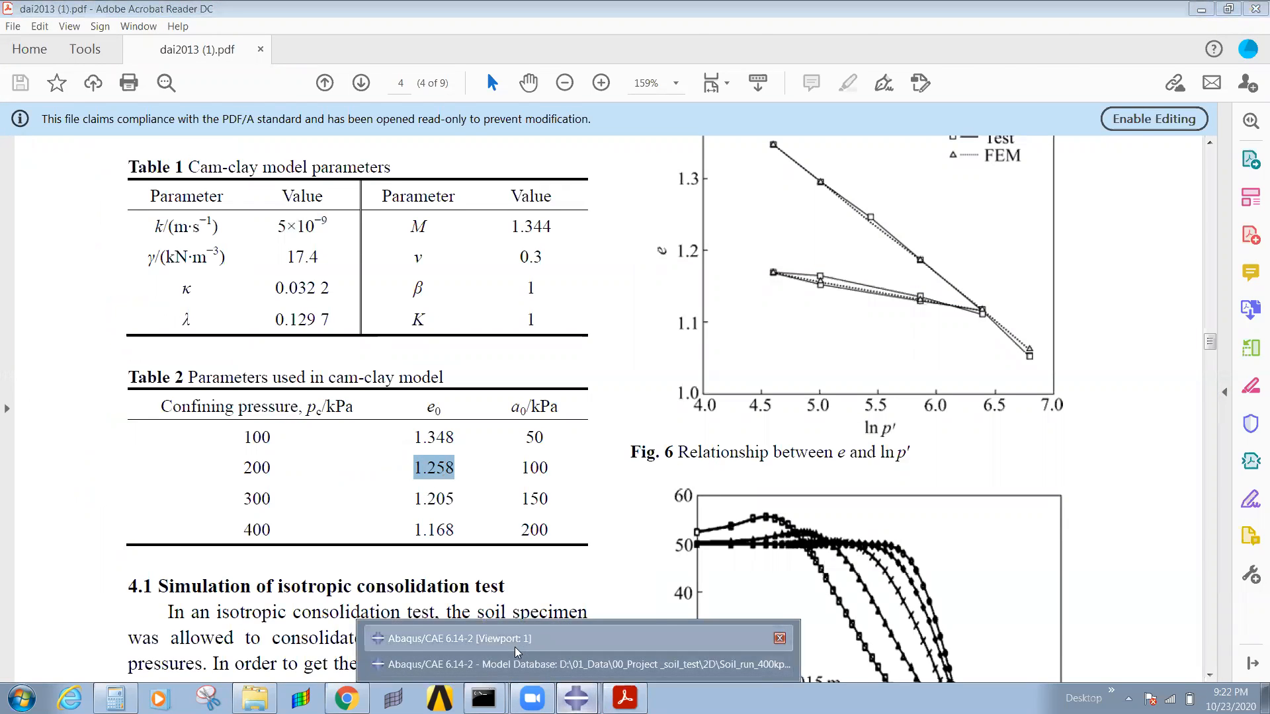
left_click(589, 660)
left_click(383, 456)
key("ctrl+v")
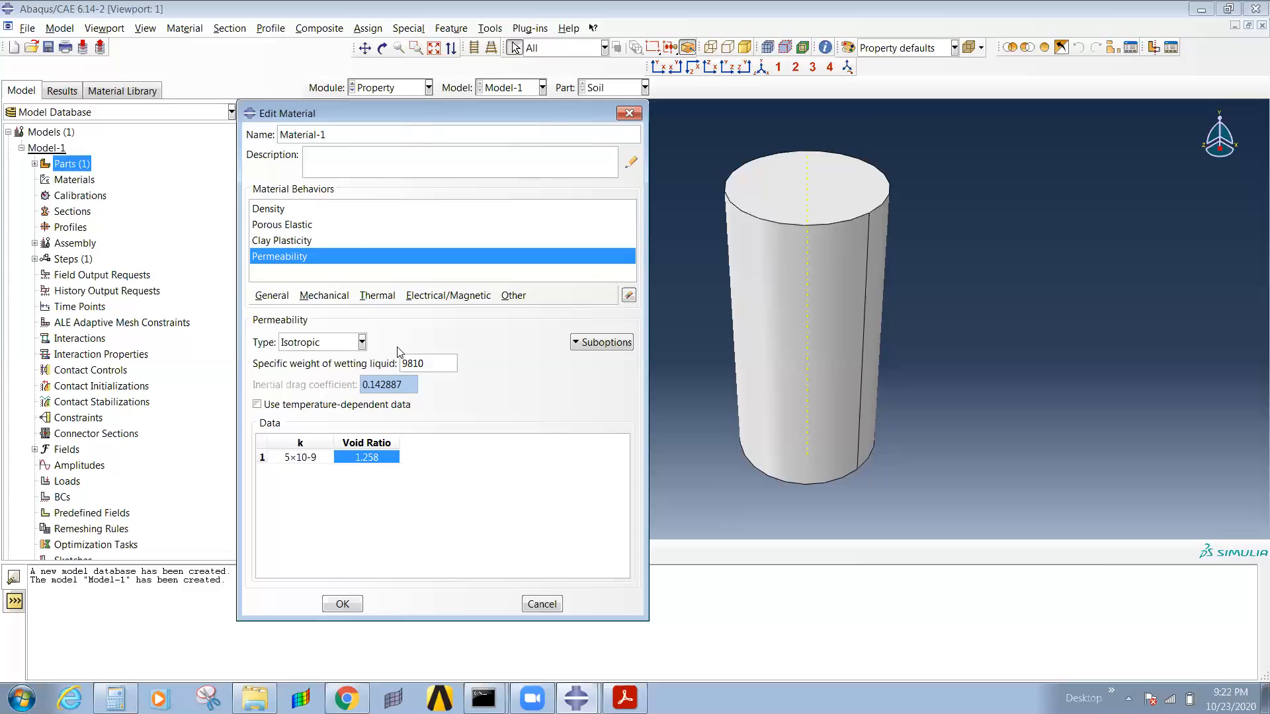
Step: Correct Material-1's permeability k by replacing its multiplication sign with e notation, and save the material
left_click(342, 604)
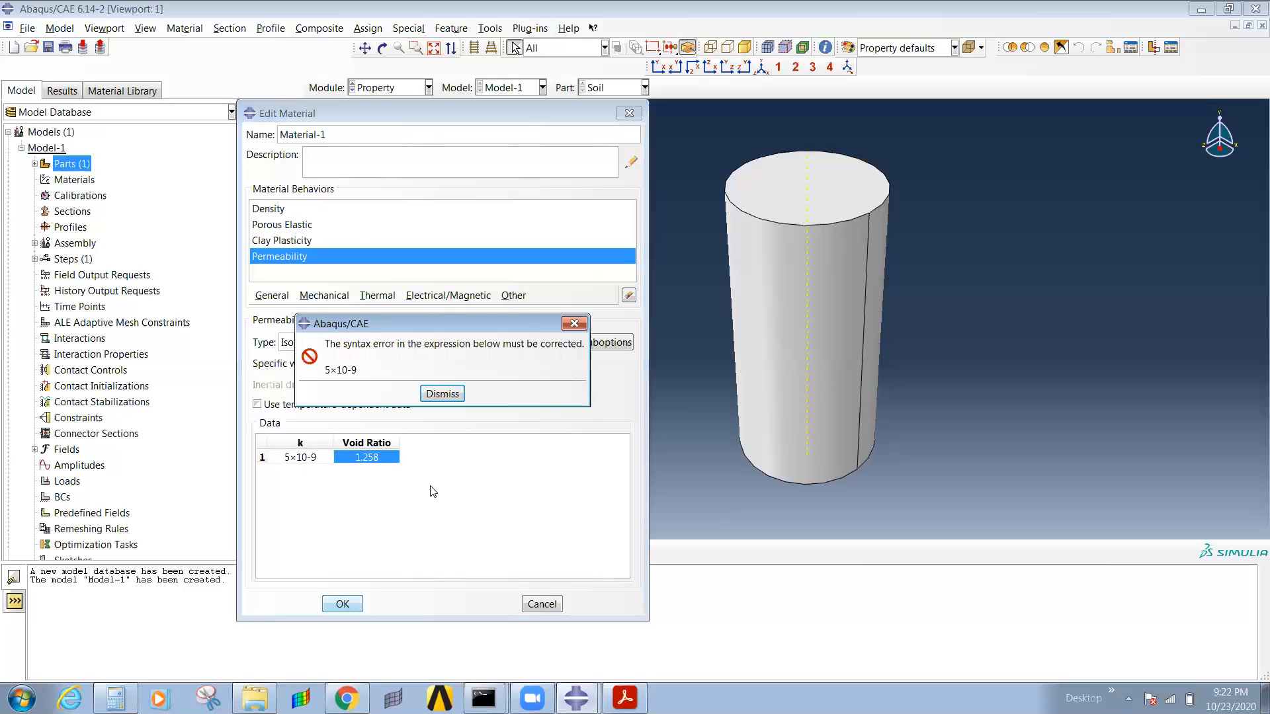
left_click(443, 395)
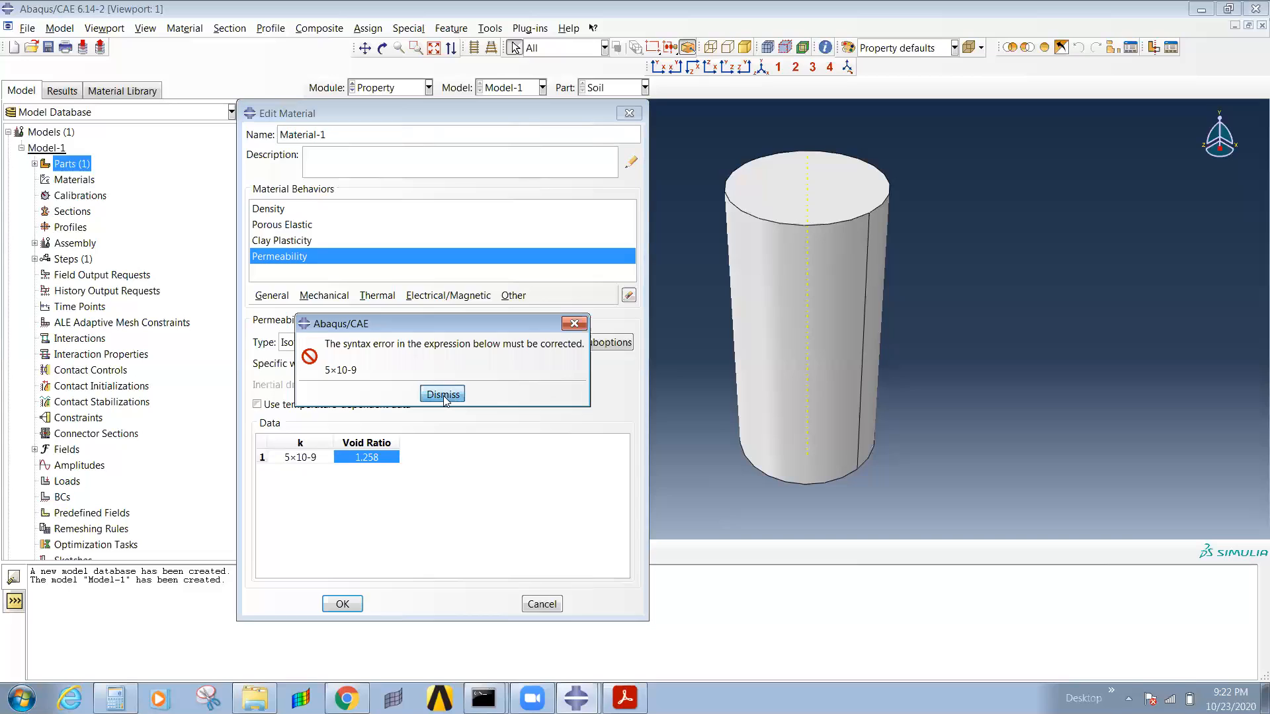
double_click(304, 463)
left_click(284, 453)
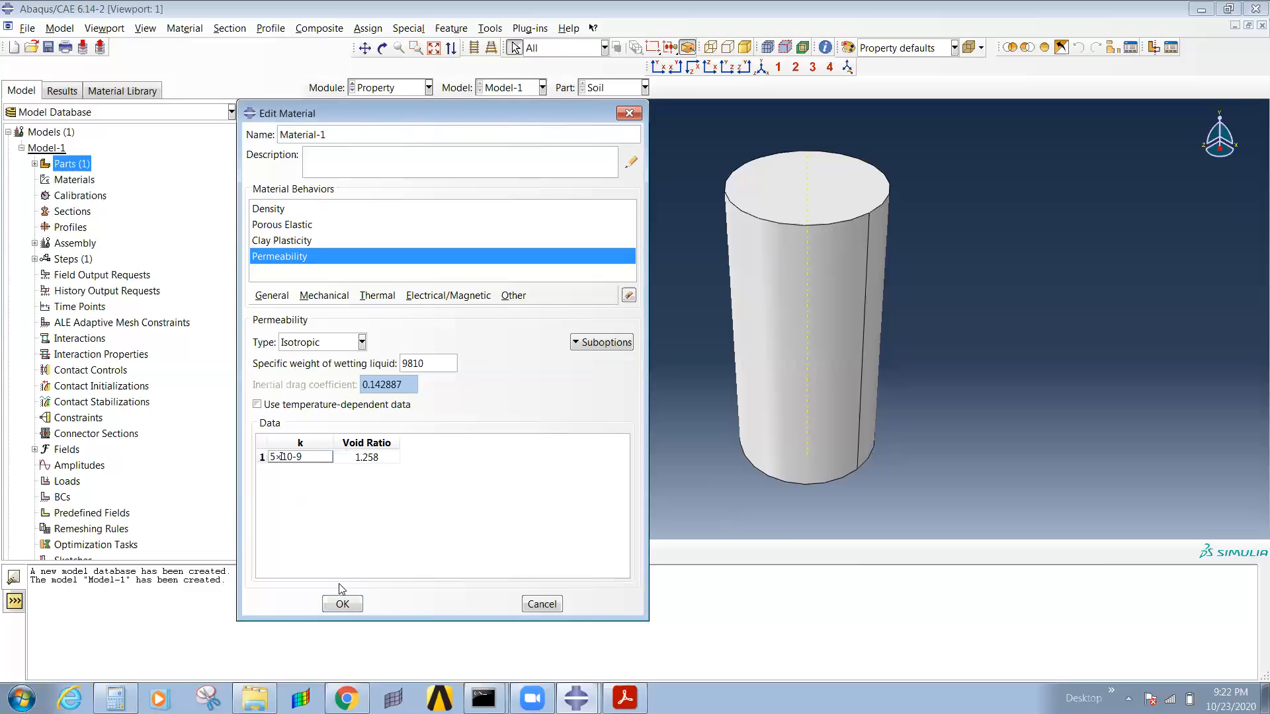
key("BackSpace")
type("e")
left_click(354, 604)
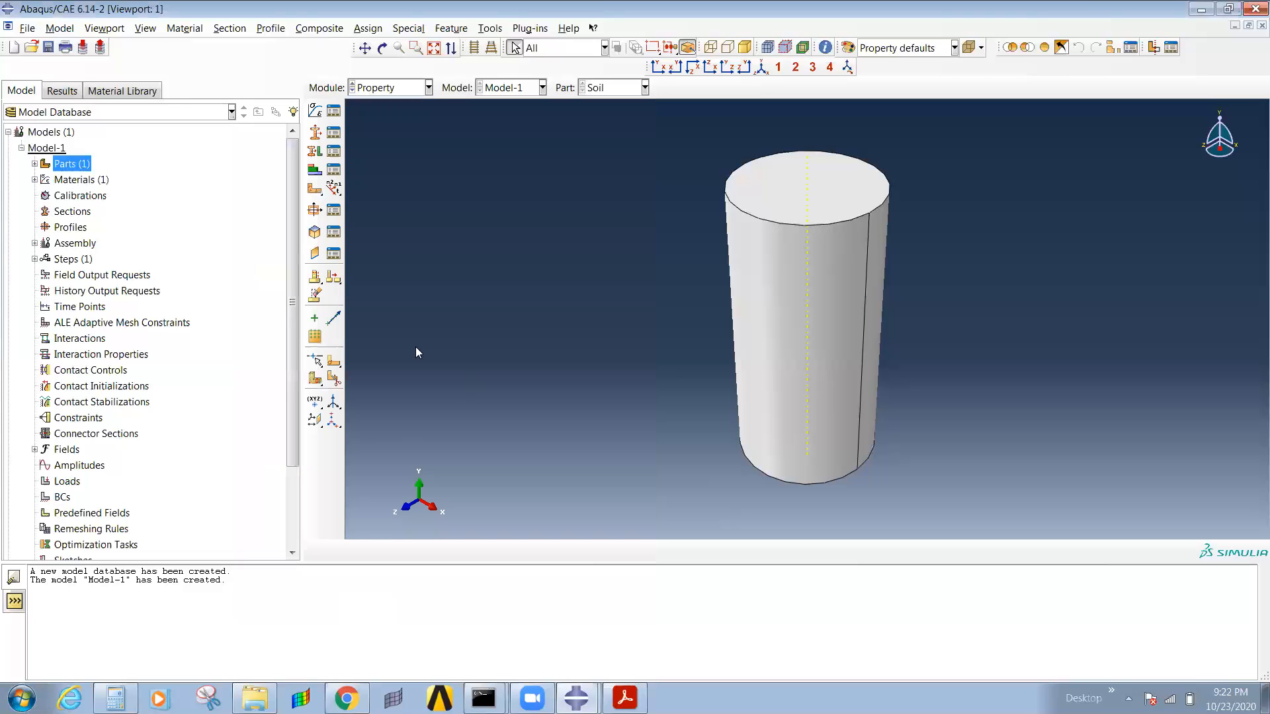
Step: Create the solid, homogeneous section Section-1 using Material-1
left_click(316, 133)
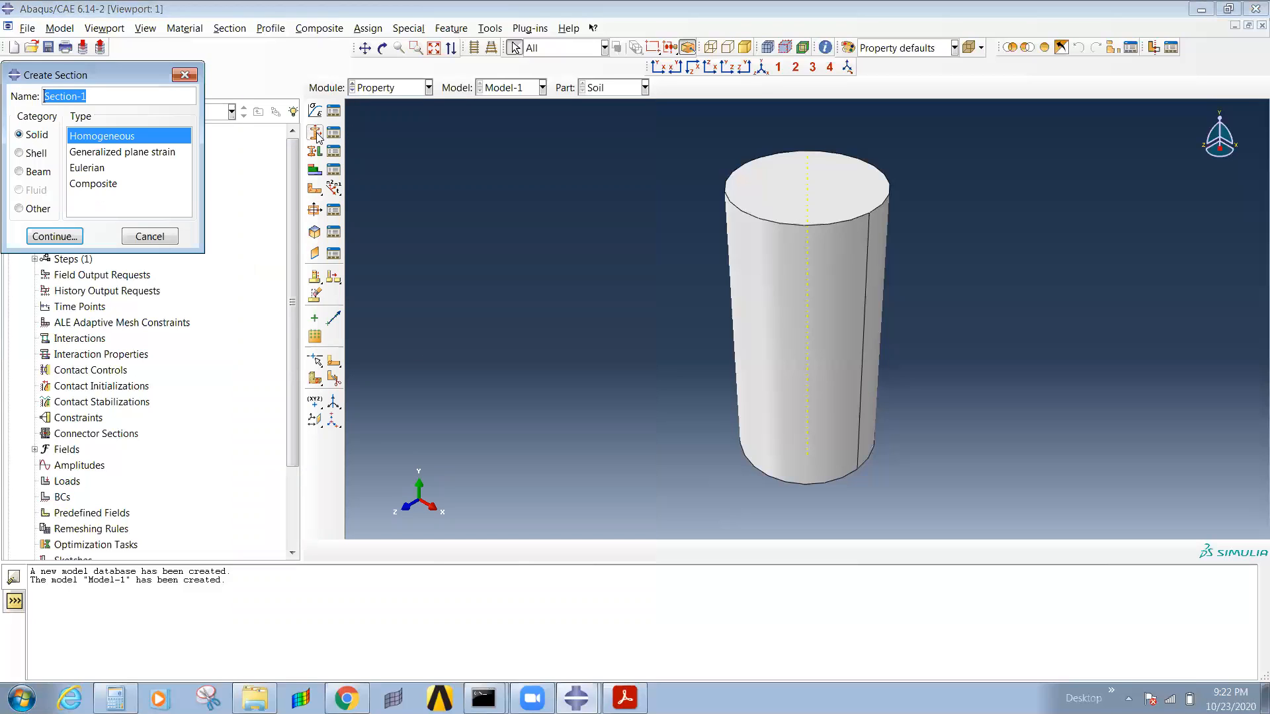
left_click(51, 236)
left_click(322, 177)
left_click(272, 225)
left_click(272, 226)
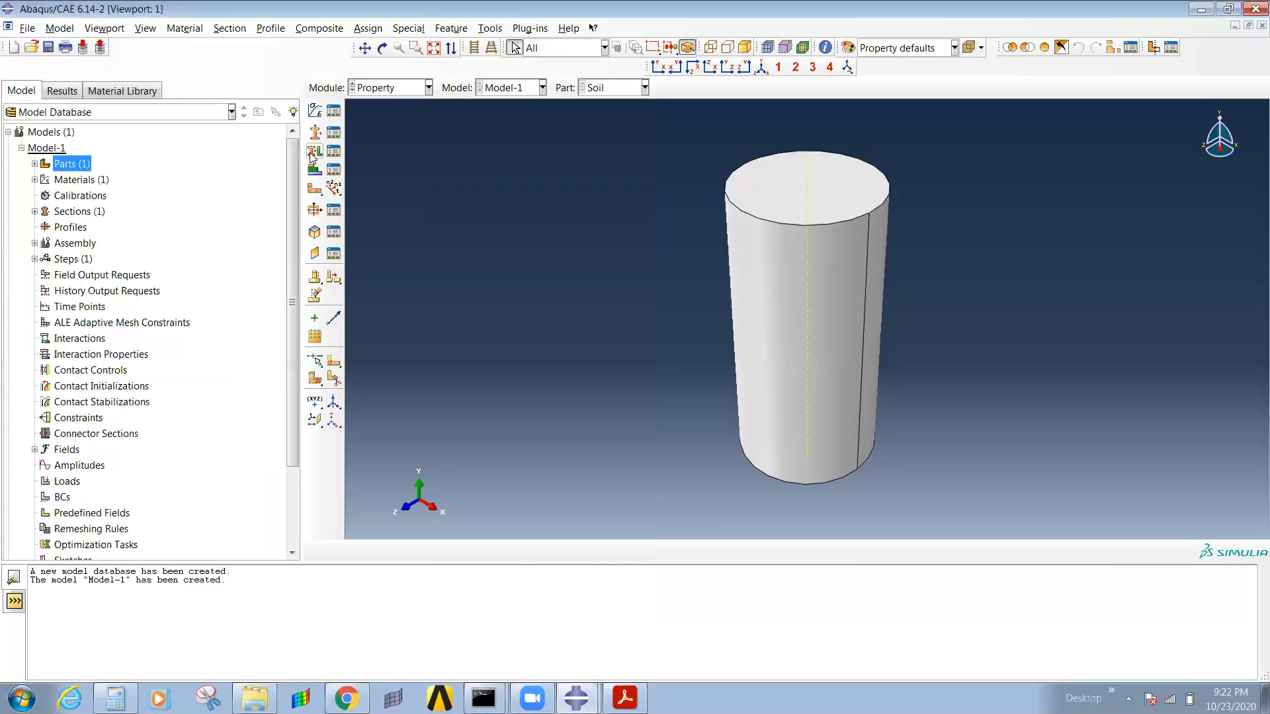
Step: Assign Section-1 to the whole soil cylinder, creating the set Set-1 for the region
left_click(314, 151)
left_click(817, 316)
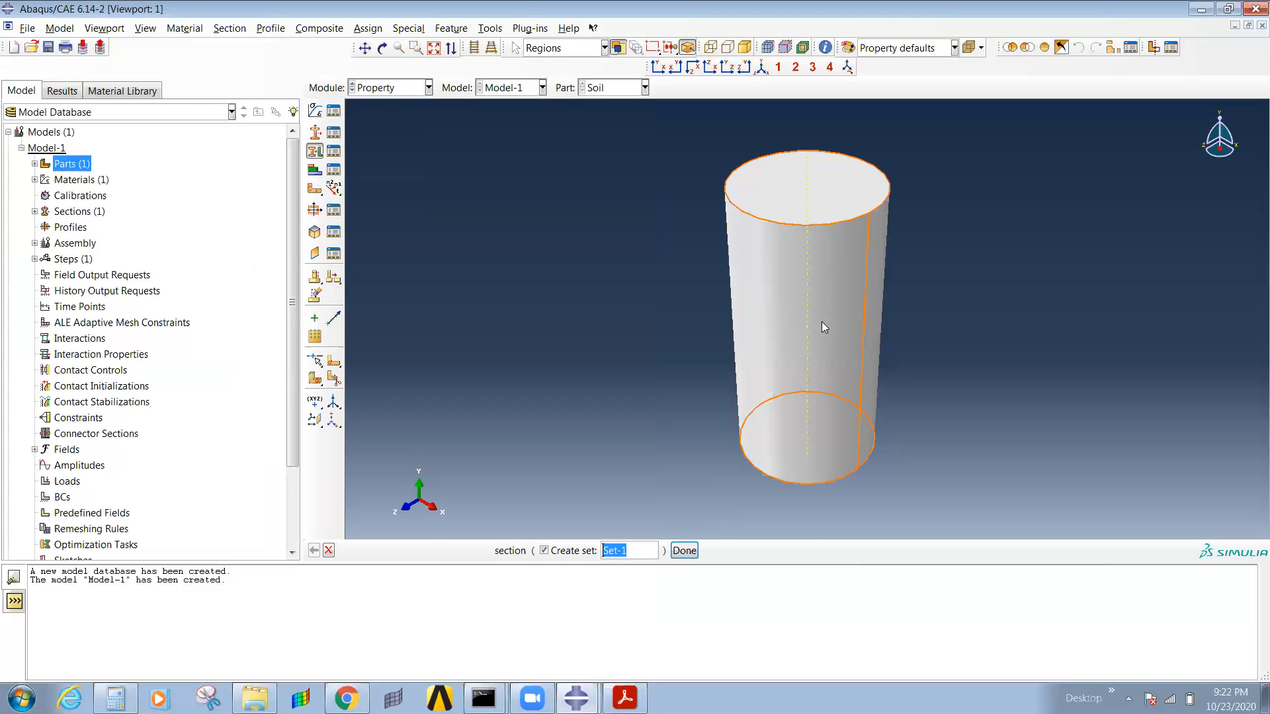
left_click(684, 550)
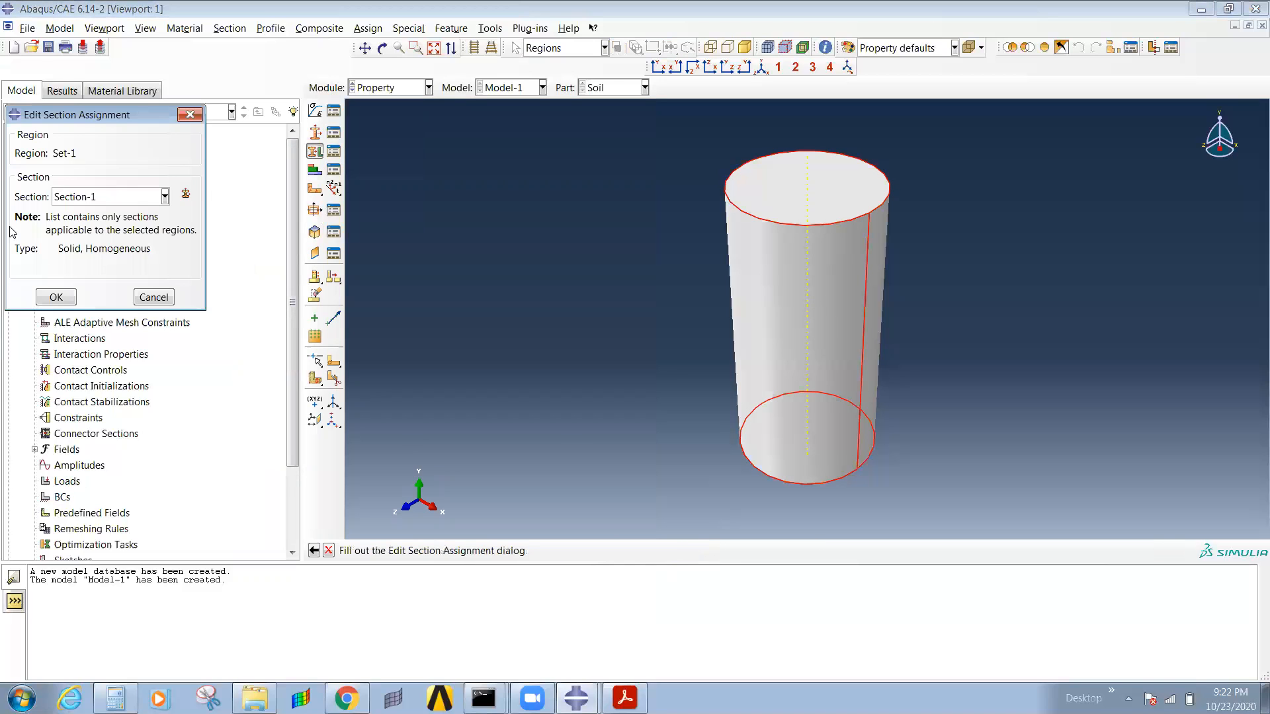
left_click(57, 297)
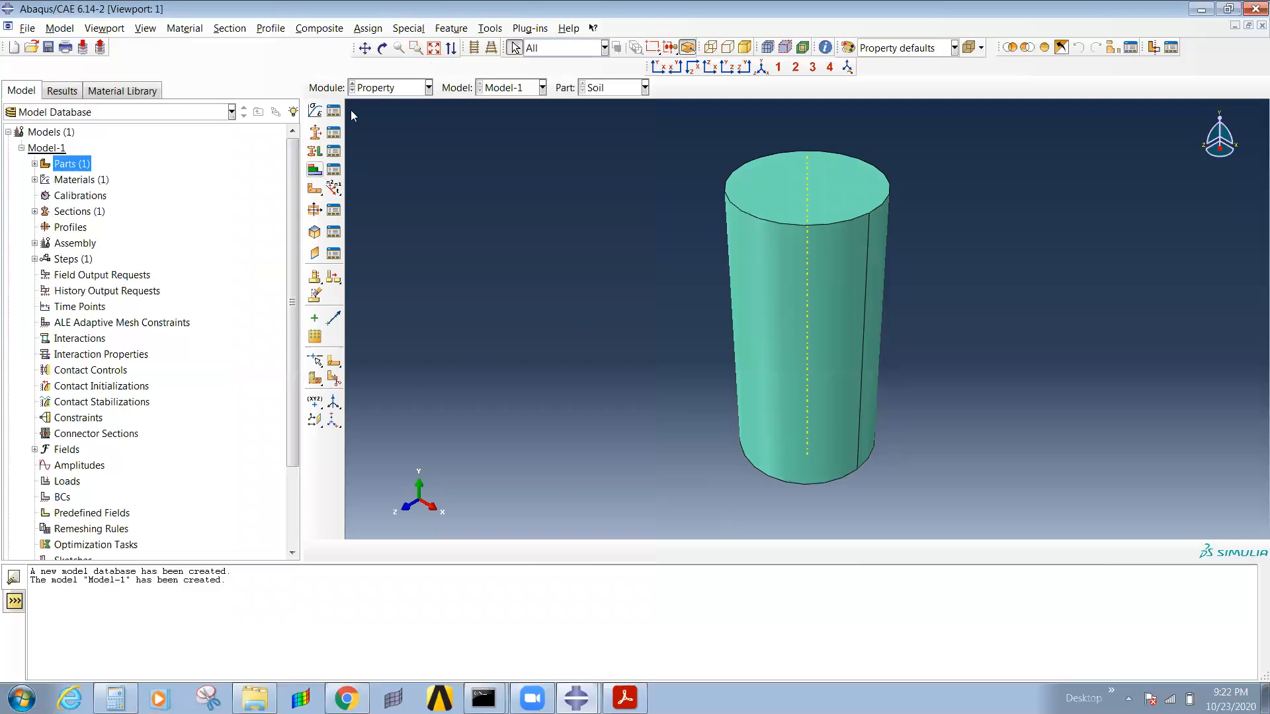
Step: Create a Geostatic analysis step named "Confining presuure" after the Initial step in the Step module
left_click(378, 88)
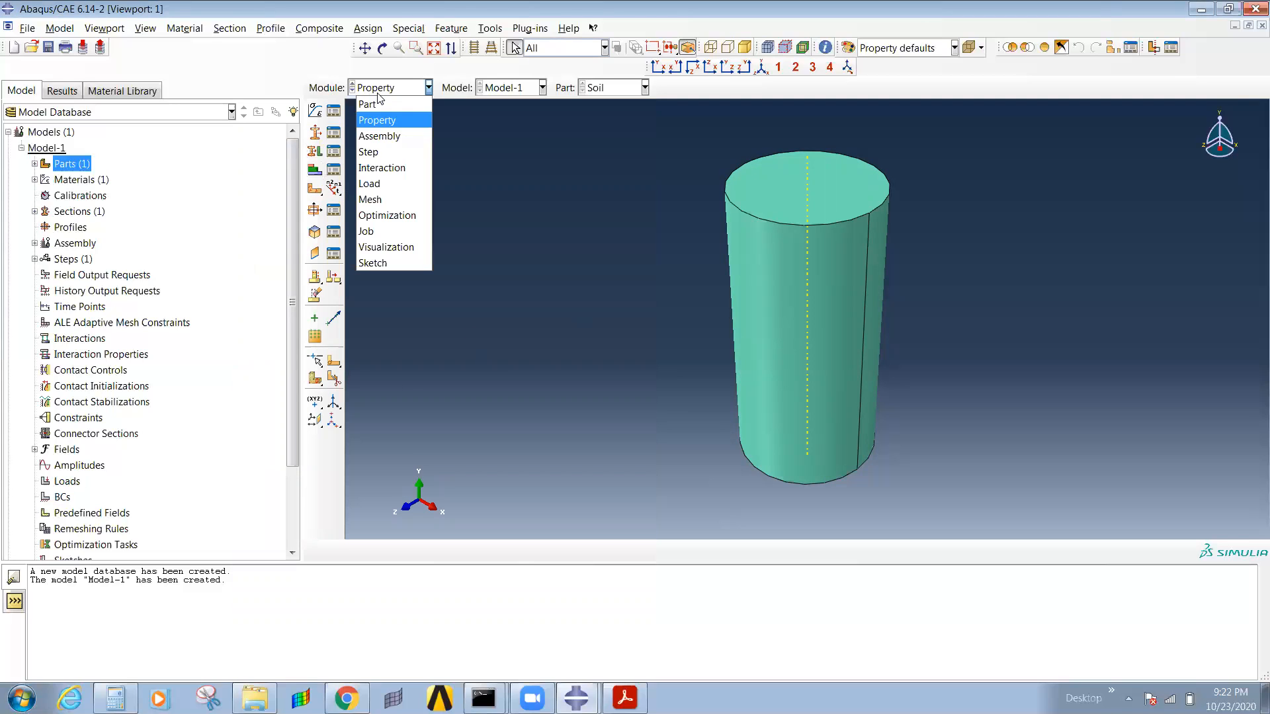
left_click(389, 152)
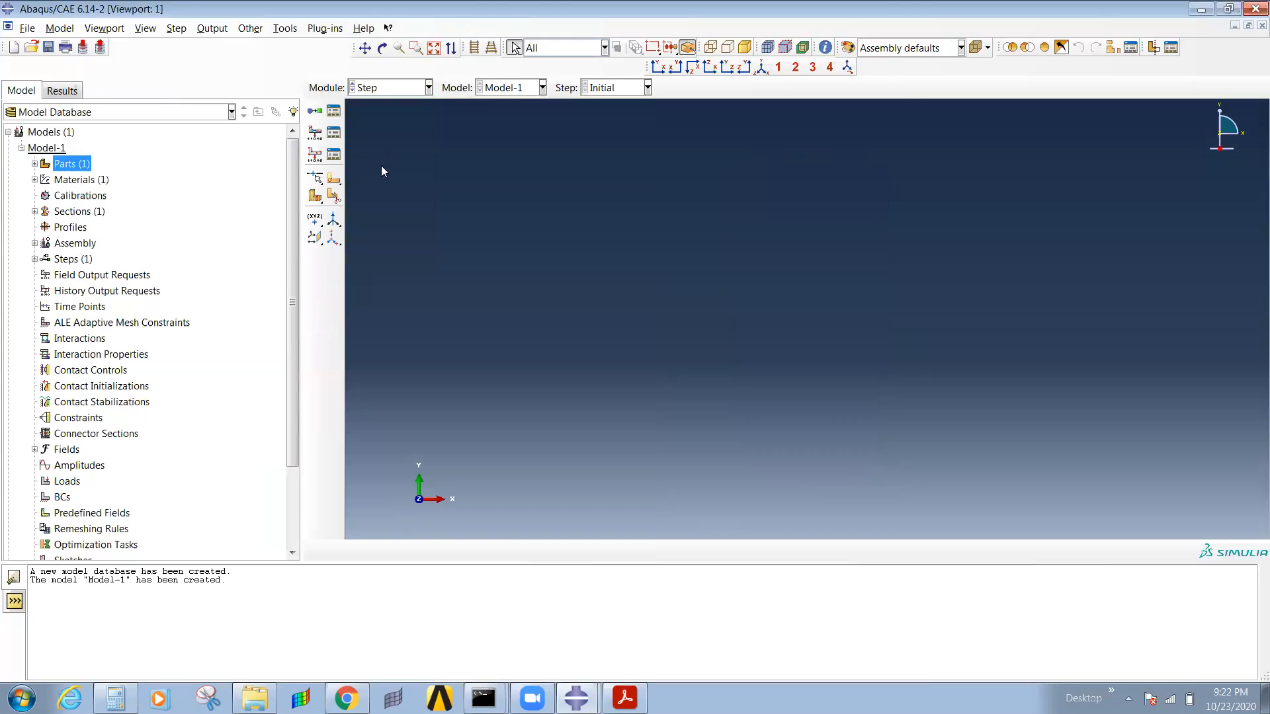
left_click(315, 111)
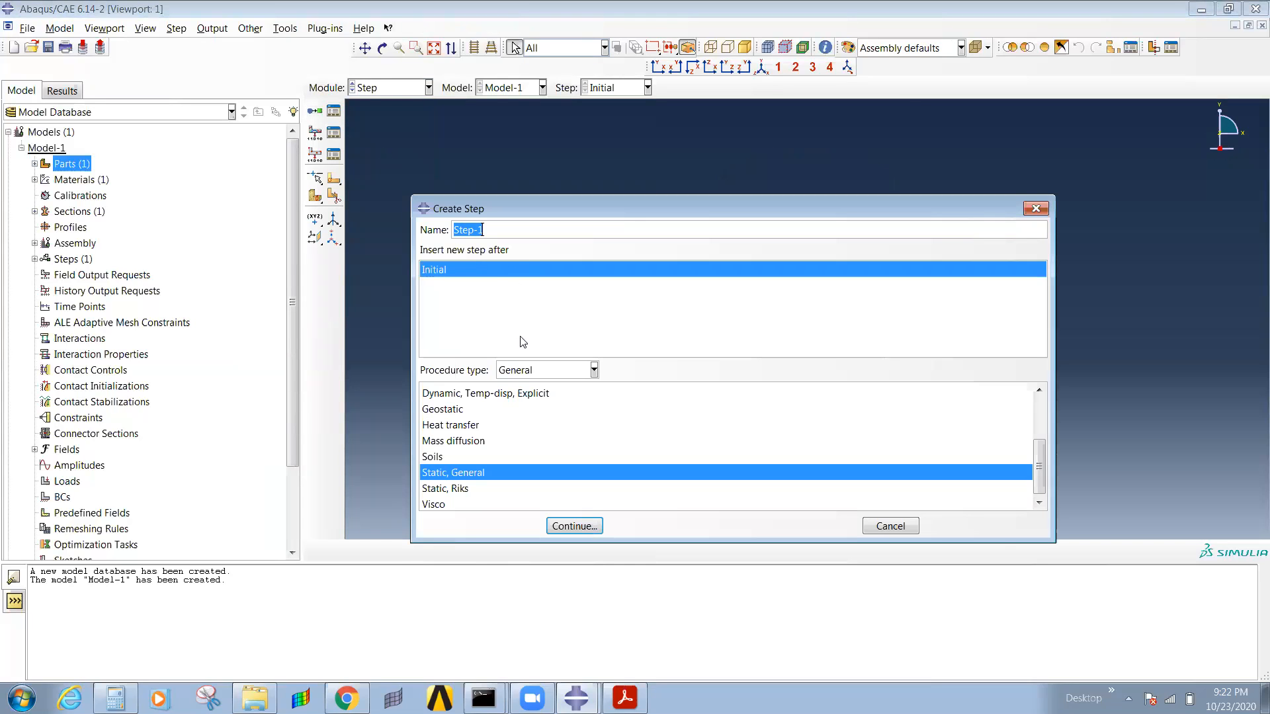
key("BackSpace")
left_click(447, 411)
scroll(504, 466, "up", 2)
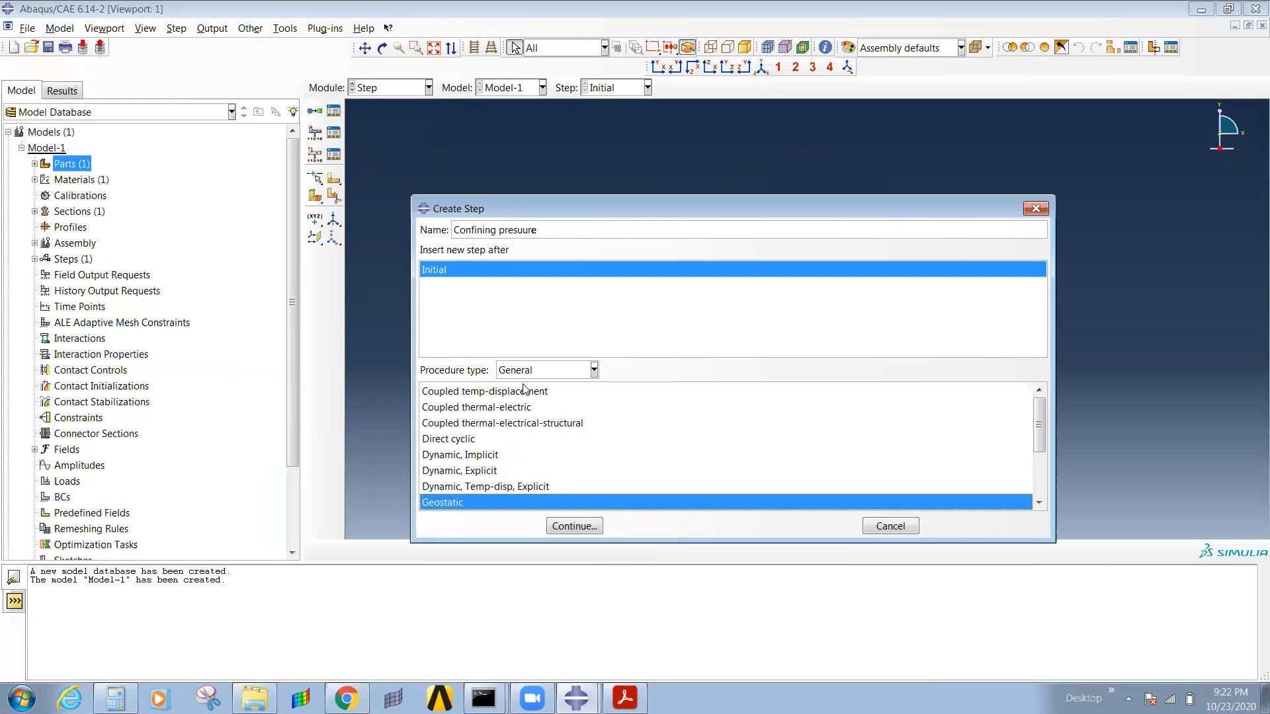
scroll(488, 473, "down", 1)
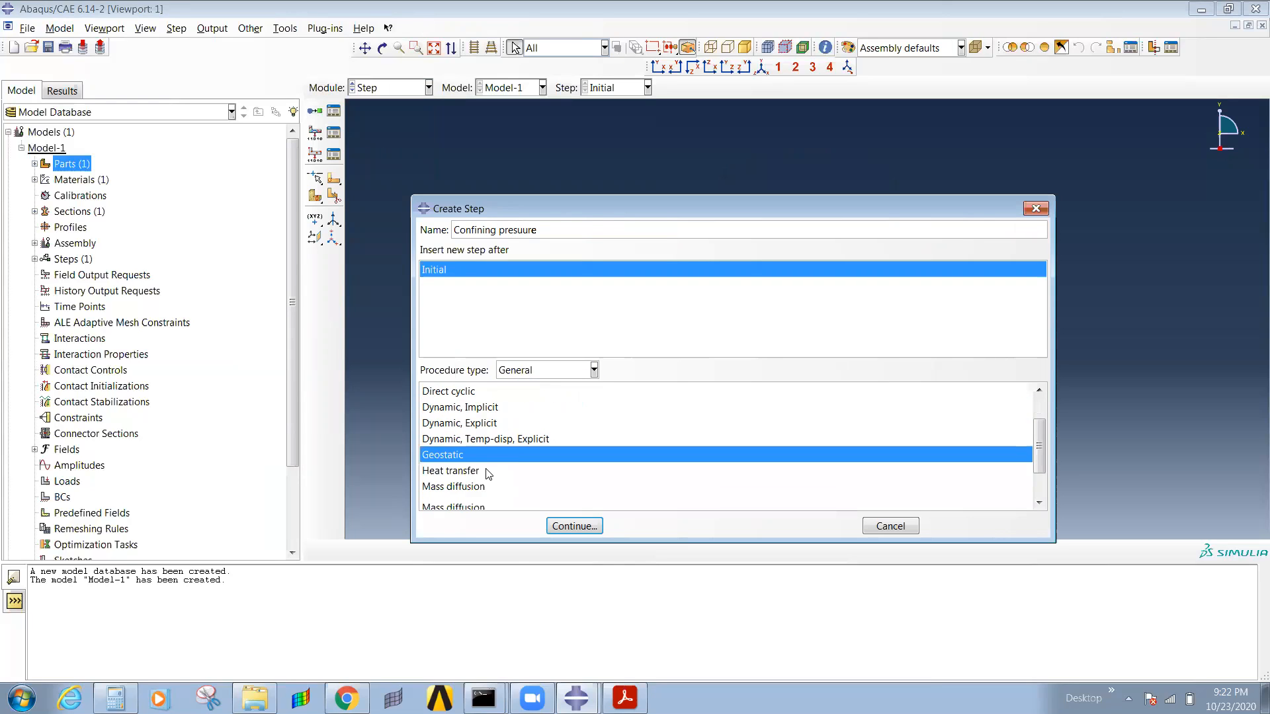
scroll(488, 473, "down", 1)
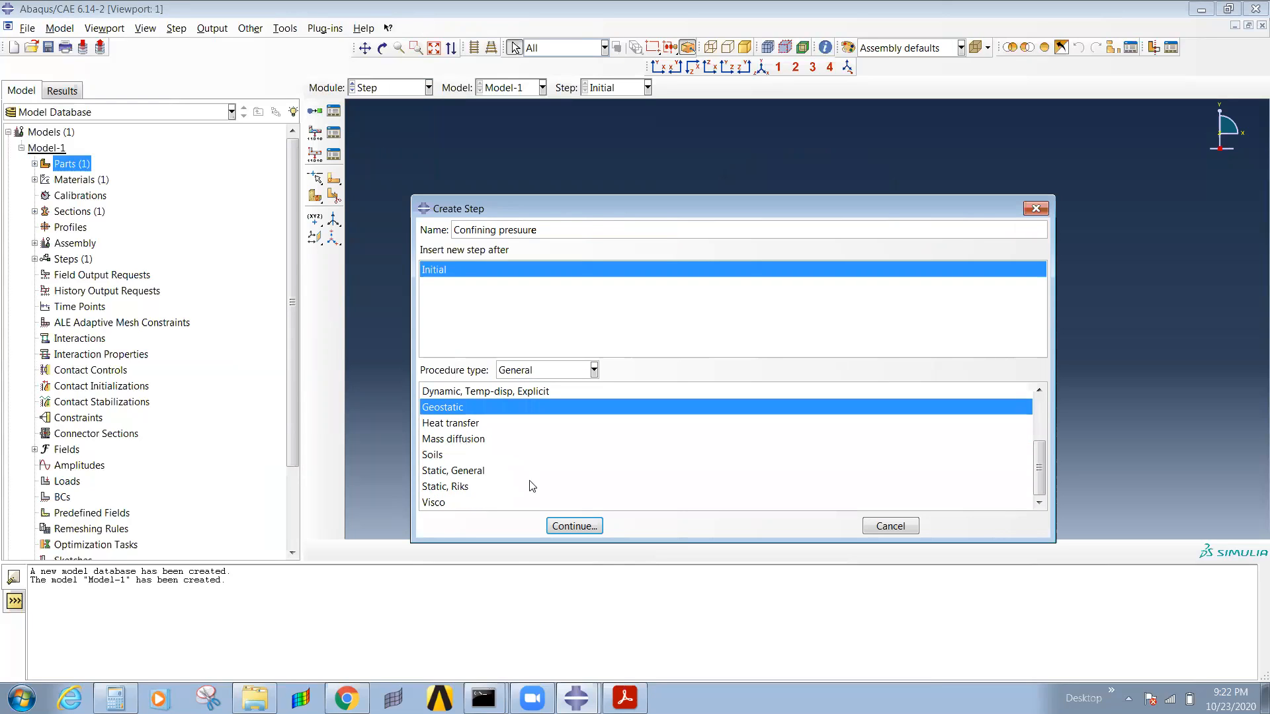
left_click(574, 527)
Step: Turn on Nlgeom and automatic incrementation for the geostatic step, keep the default solver settings, and accept the step
left_click(804, 257)
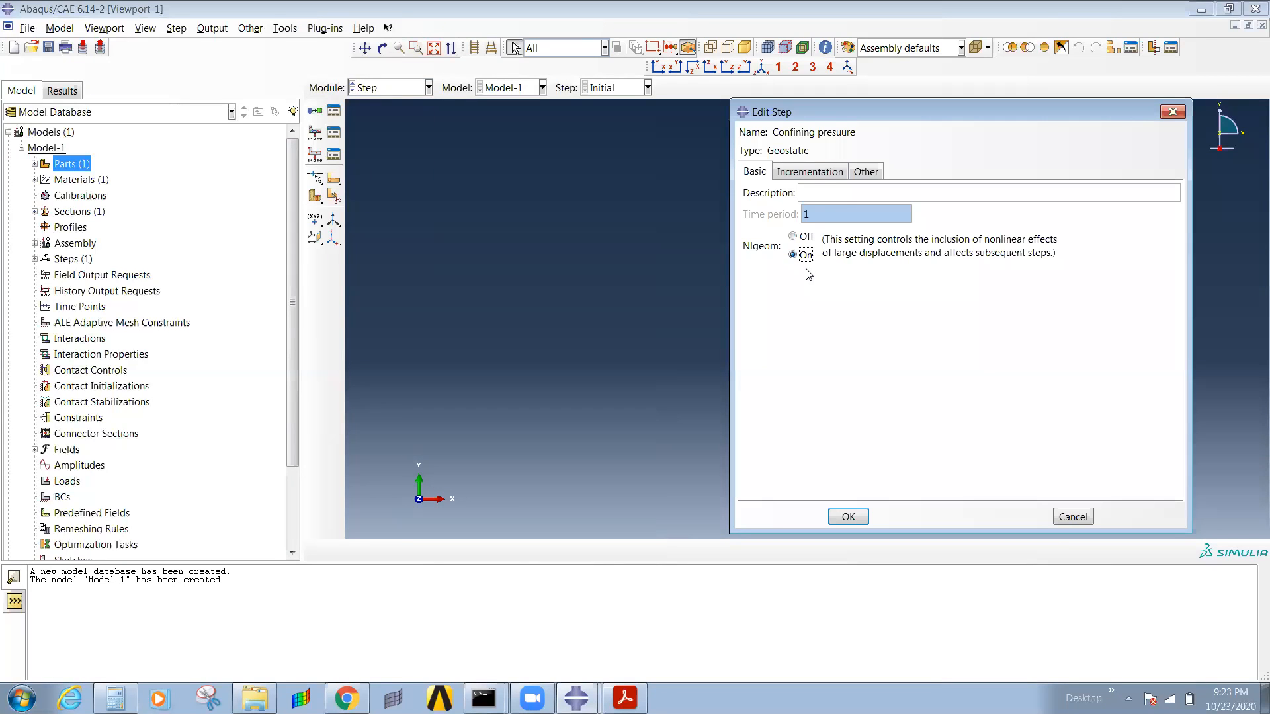
left_click(803, 172)
left_click(789, 192)
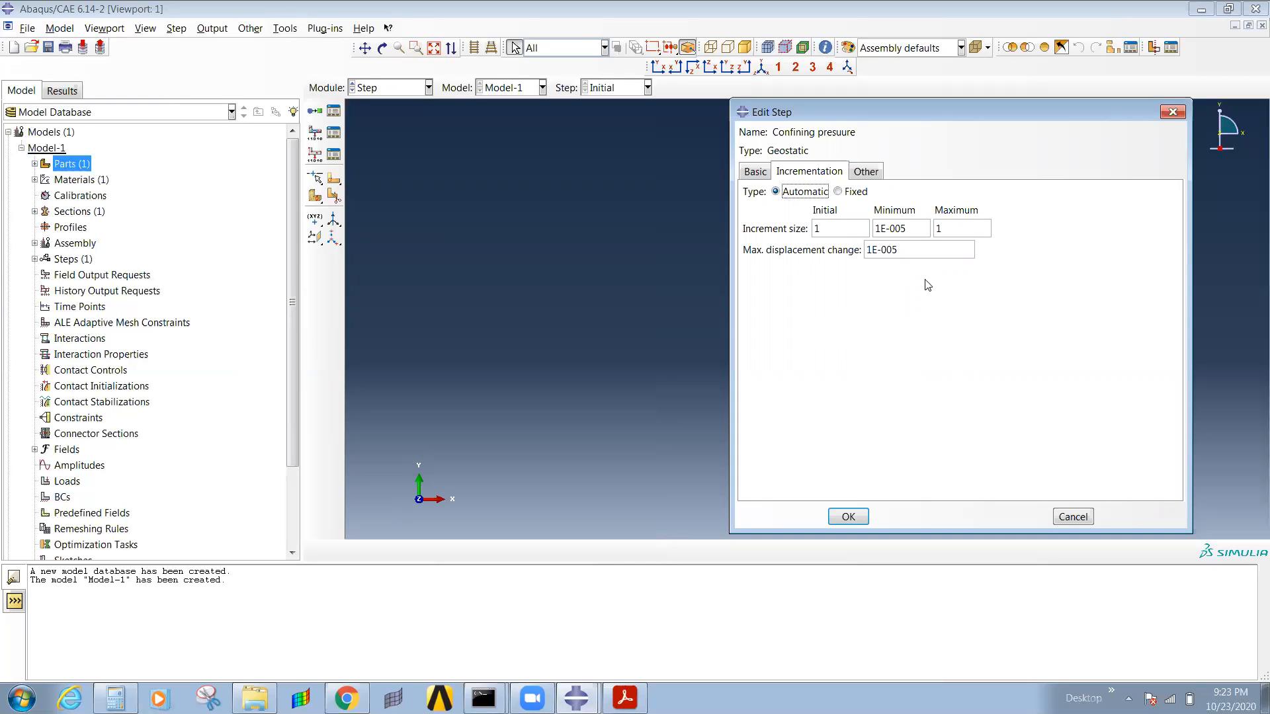
left_click(867, 174)
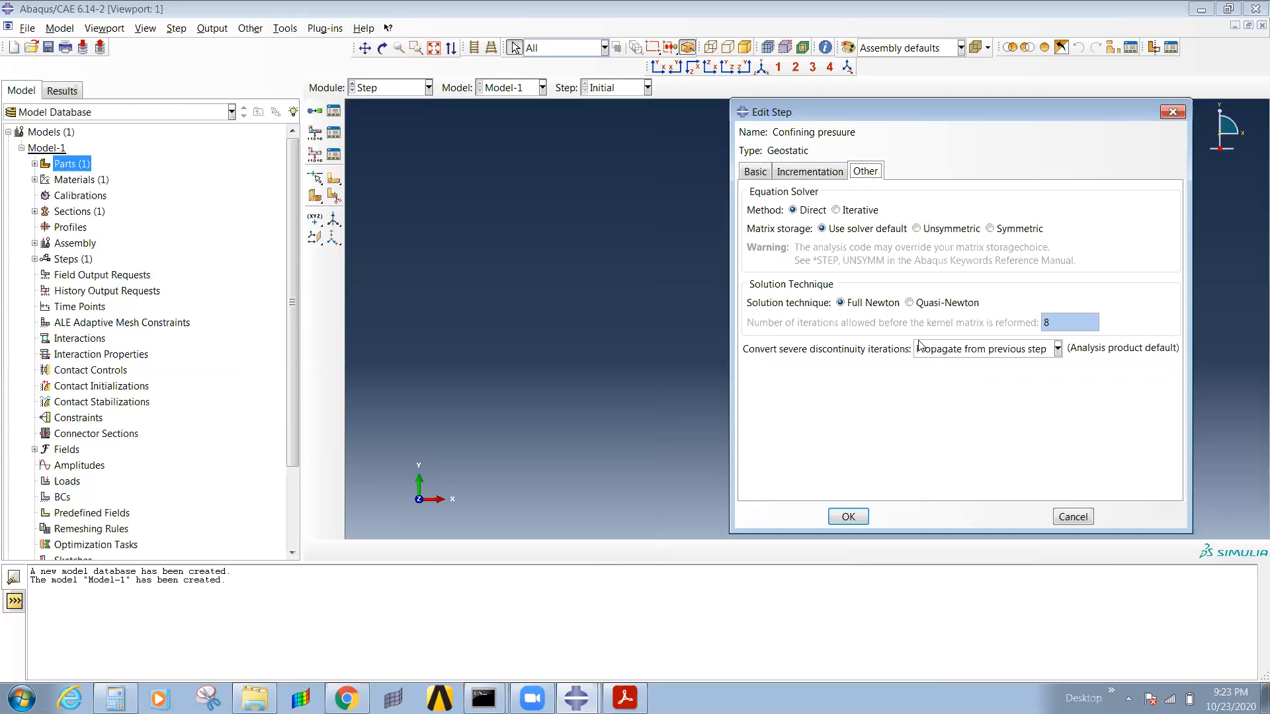
left_click(848, 516)
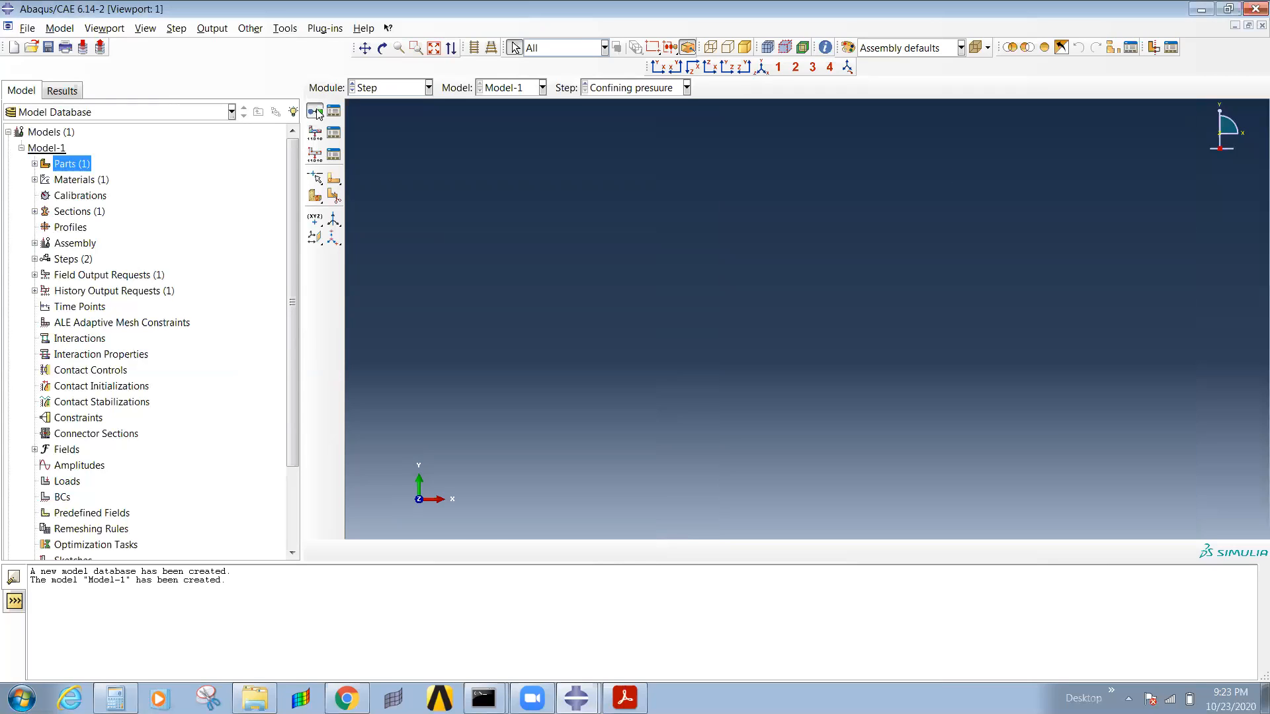
left_click(316, 113)
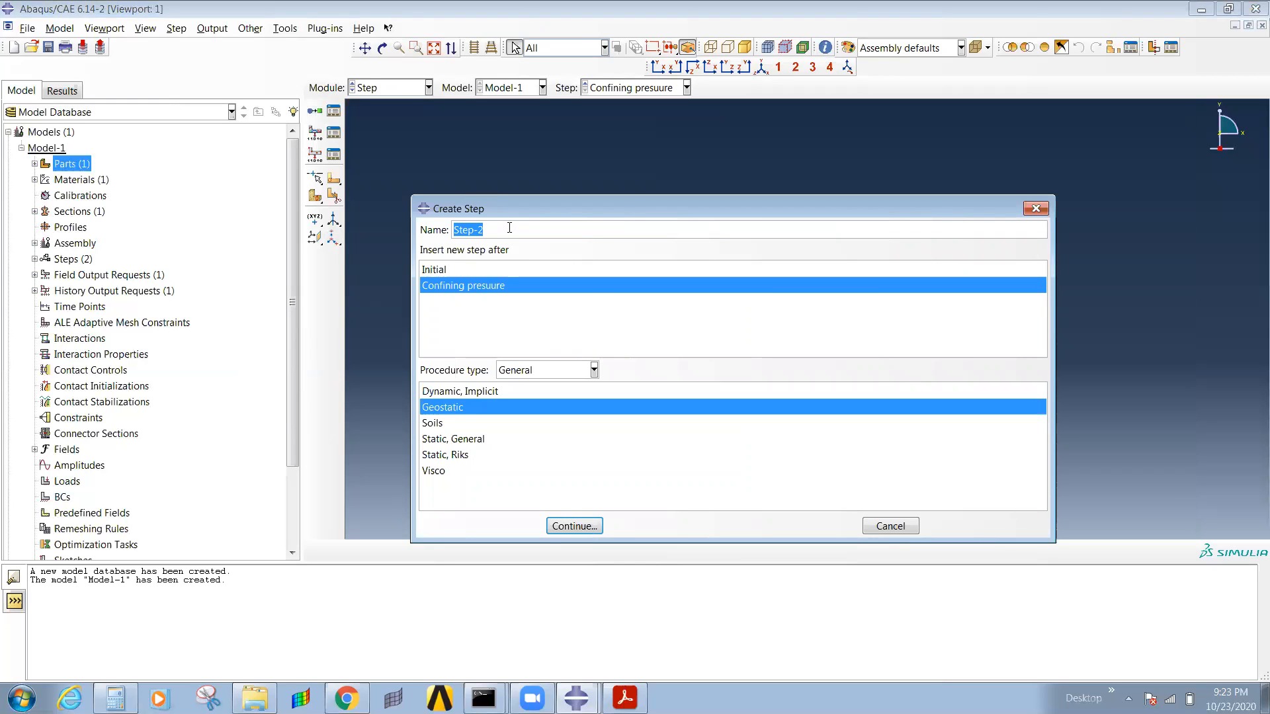
left_click(891, 528)
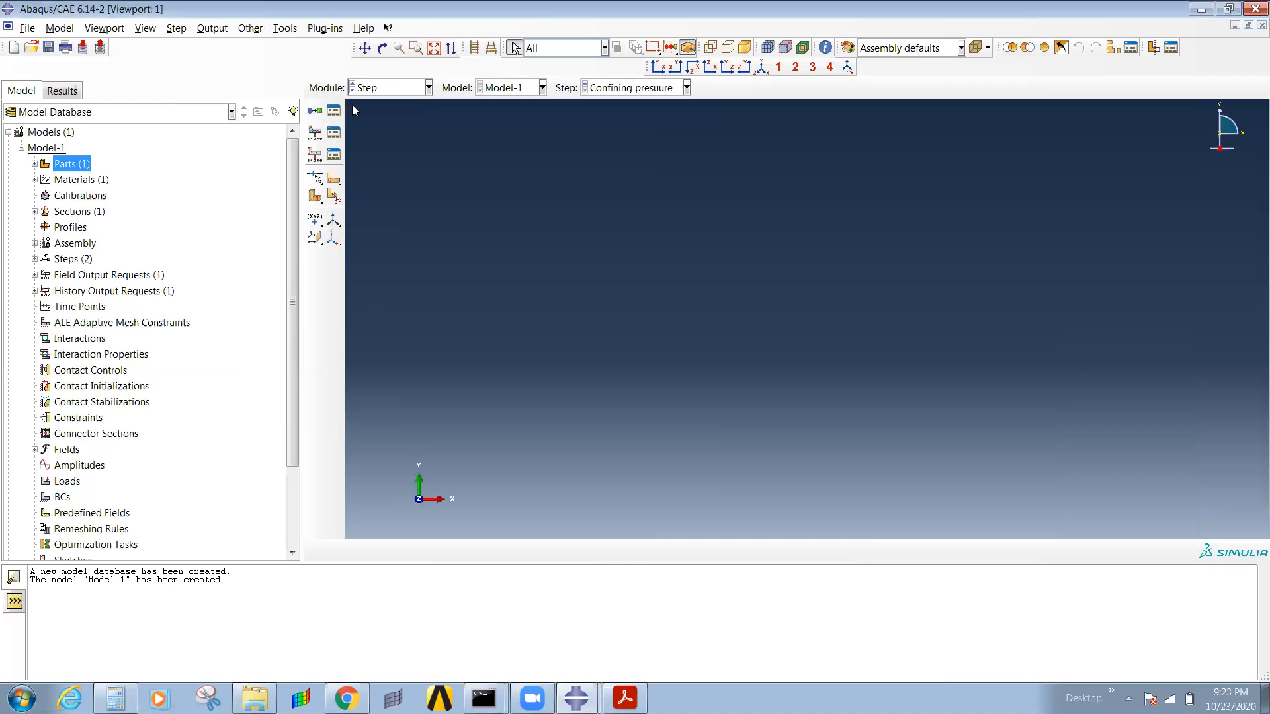
left_click(316, 112)
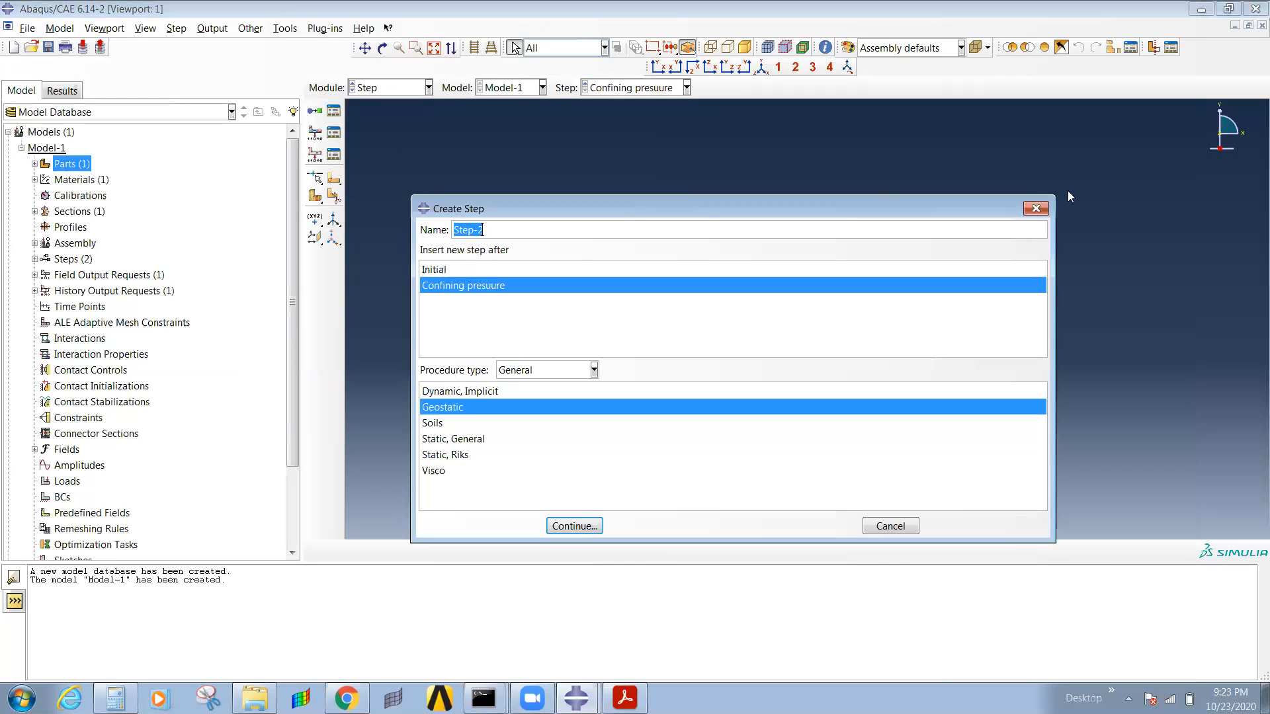
left_click(1036, 208)
Step: Create a Soils analysis step named "Shearing" after the Confining presuure step from the Step Manager
left_click(335, 111)
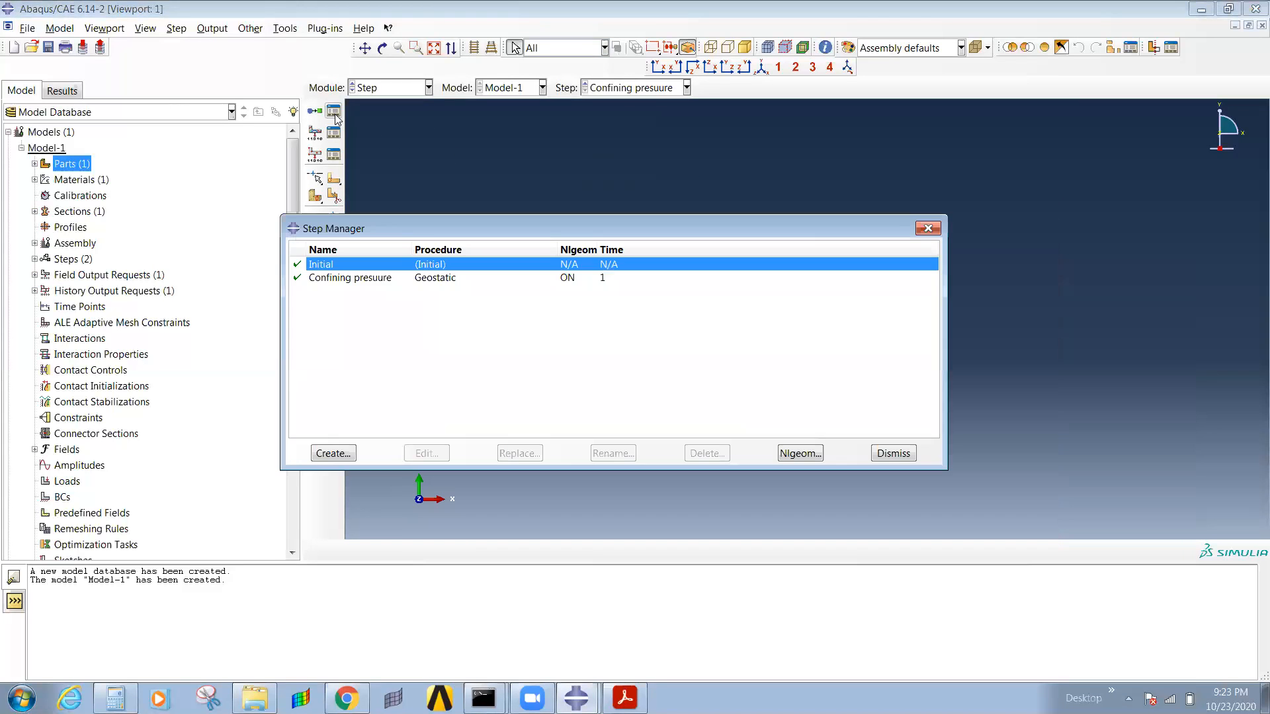
left_click(381, 276)
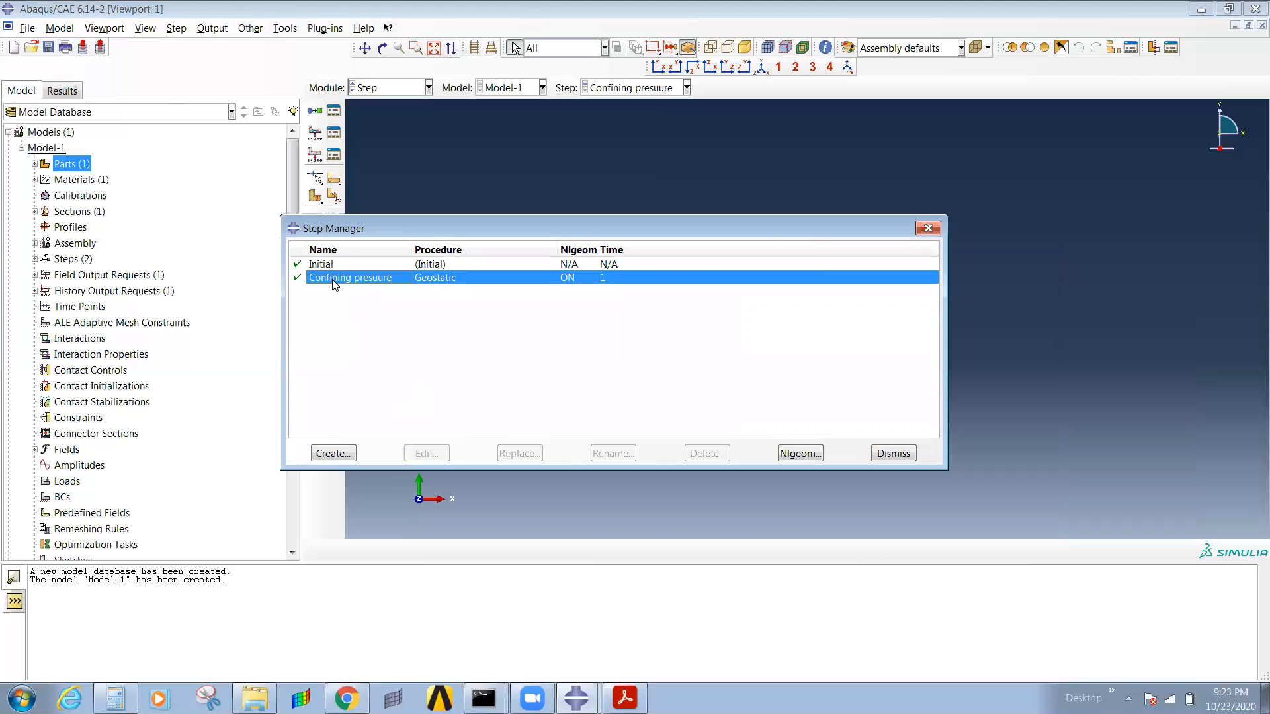
left_click(333, 454)
type("Shearin")
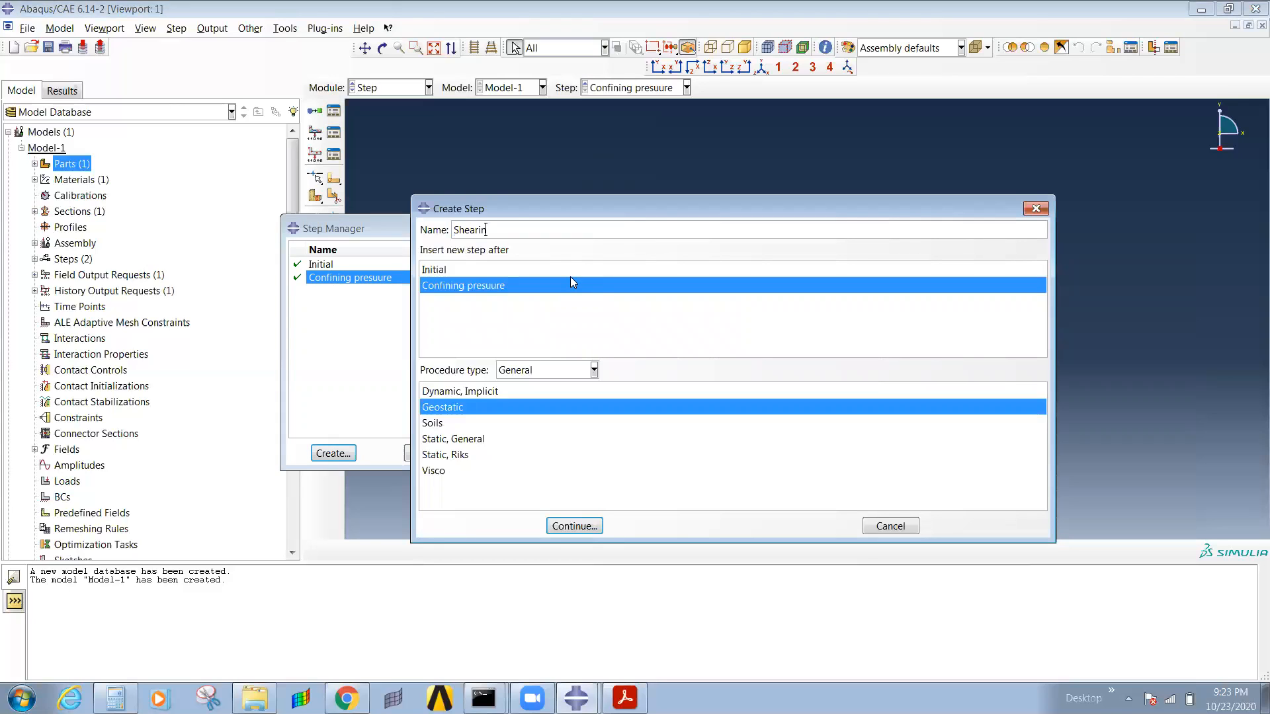
type("g")
left_click(431, 424)
left_click(586, 527)
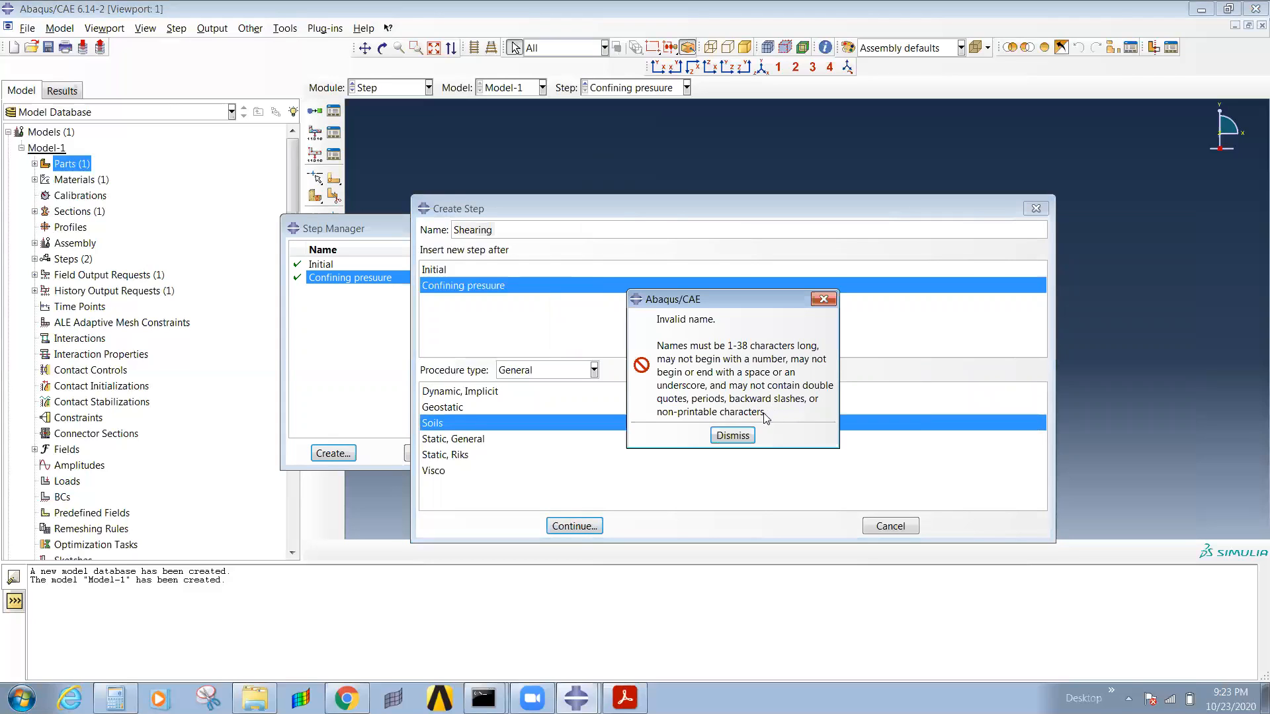
left_click(732, 436)
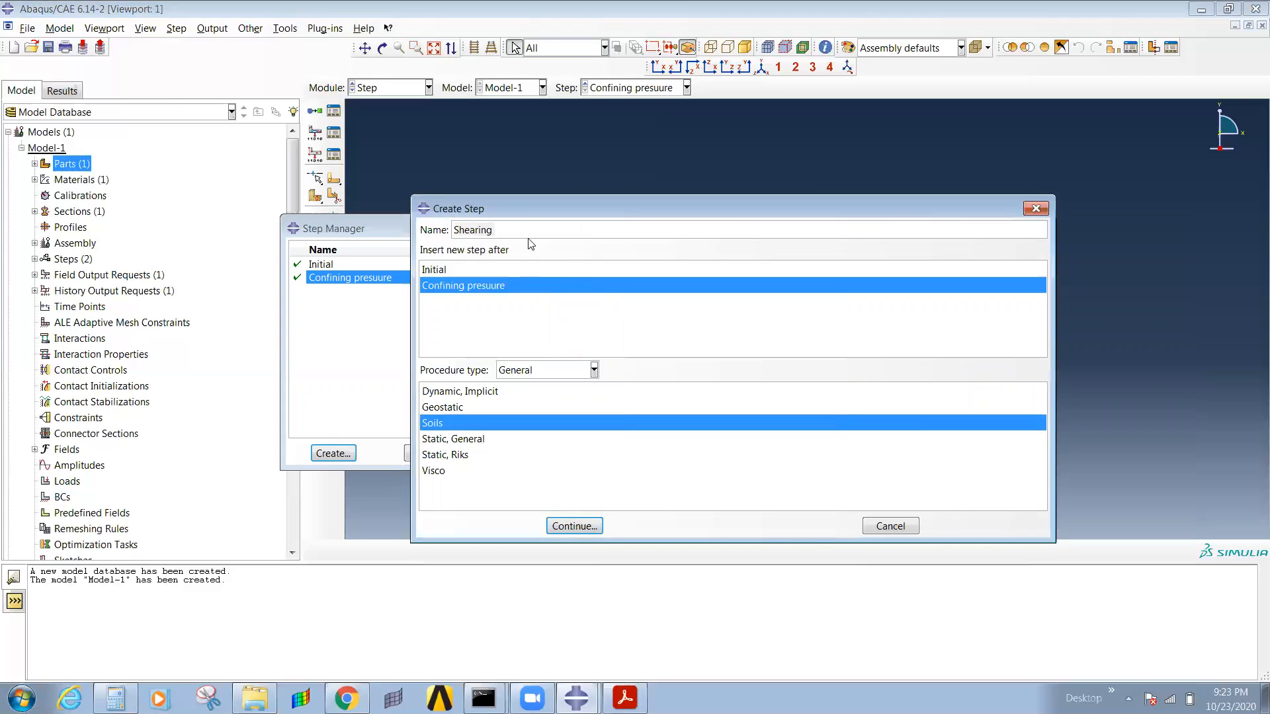
left_click_drag(518, 230, 388, 226)
type("Shearing")
left_click(563, 526)
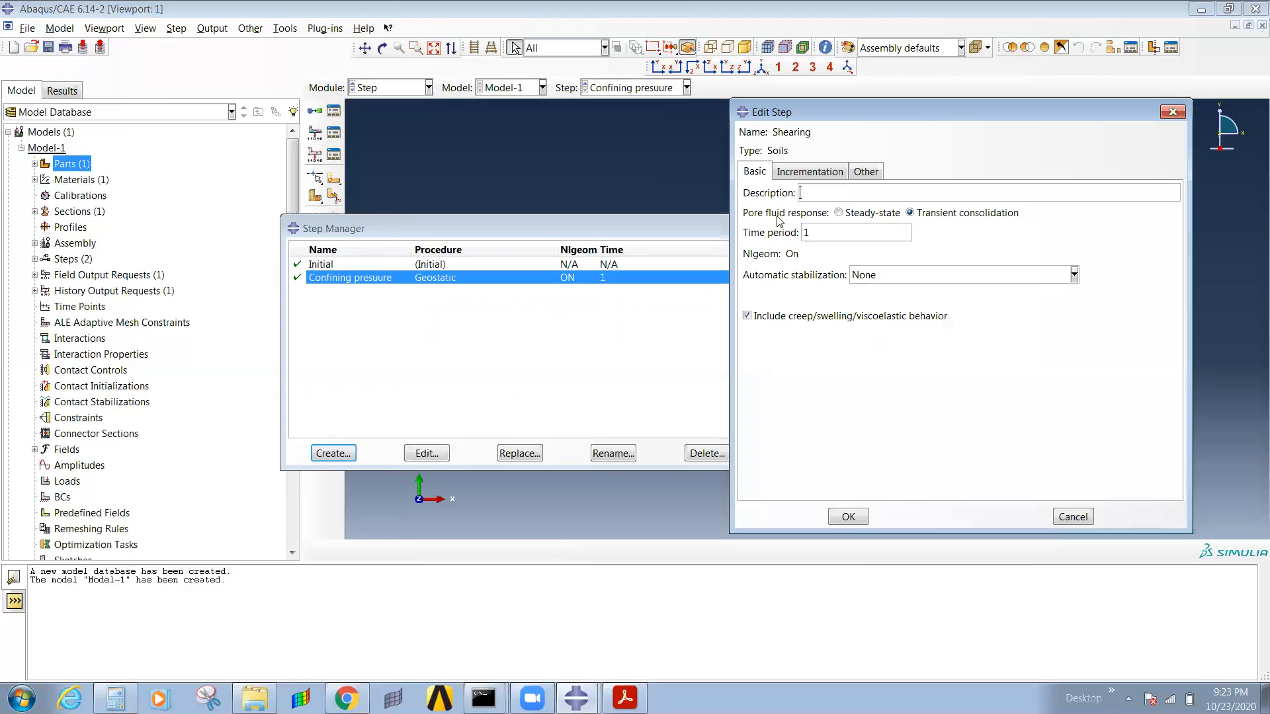
Step: Set the Shearing step's time period to 8000, keeping the transient consolidation pore fluid response
left_click(802, 170)
double_click(844, 250)
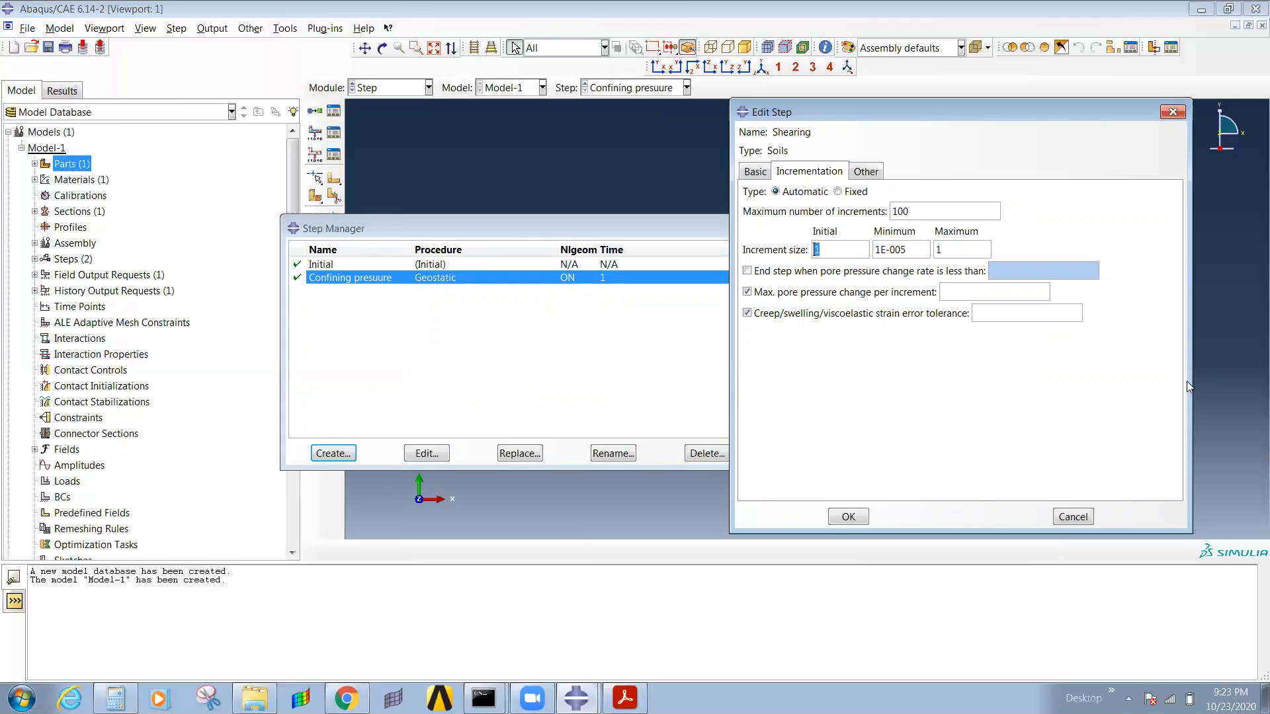
left_click(765, 173)
double_click(850, 228)
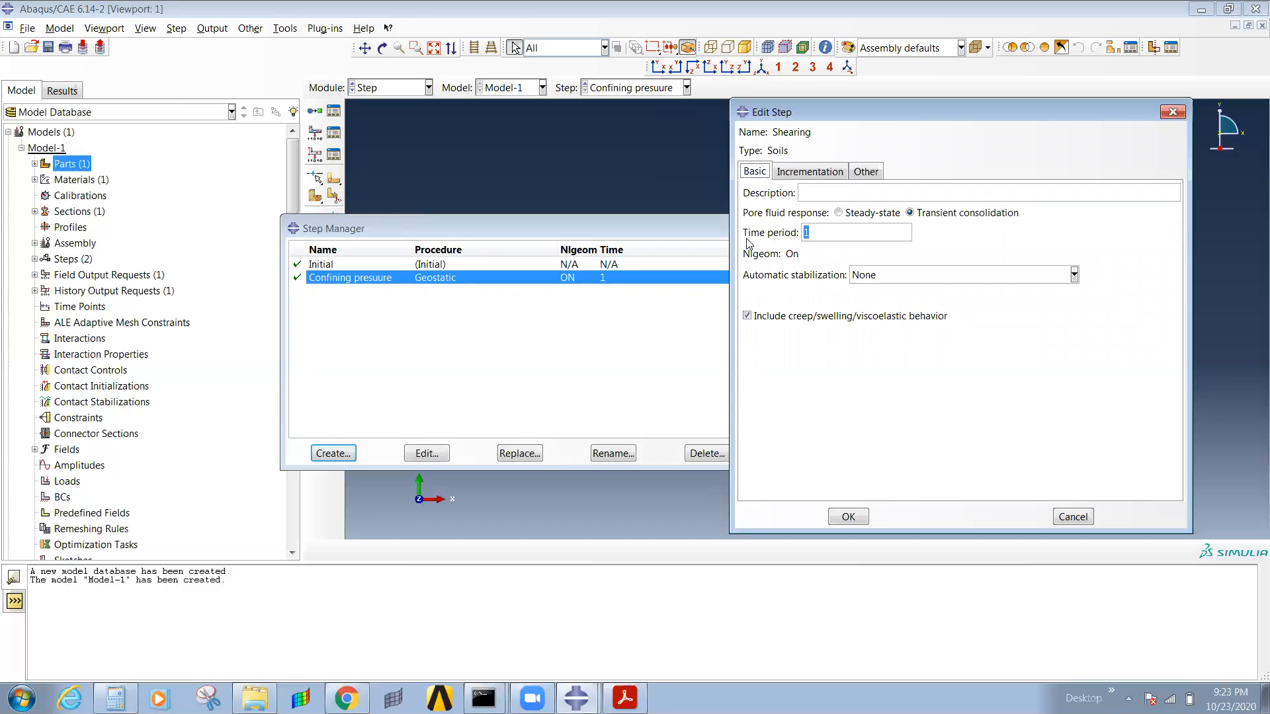
type("8000")
Step: Set the Shearing step's initial increment size to 8000 and maximum number of increments to 10, and turn off the creep/swelling/viscoelastic strain error tolerance
left_click(809, 172)
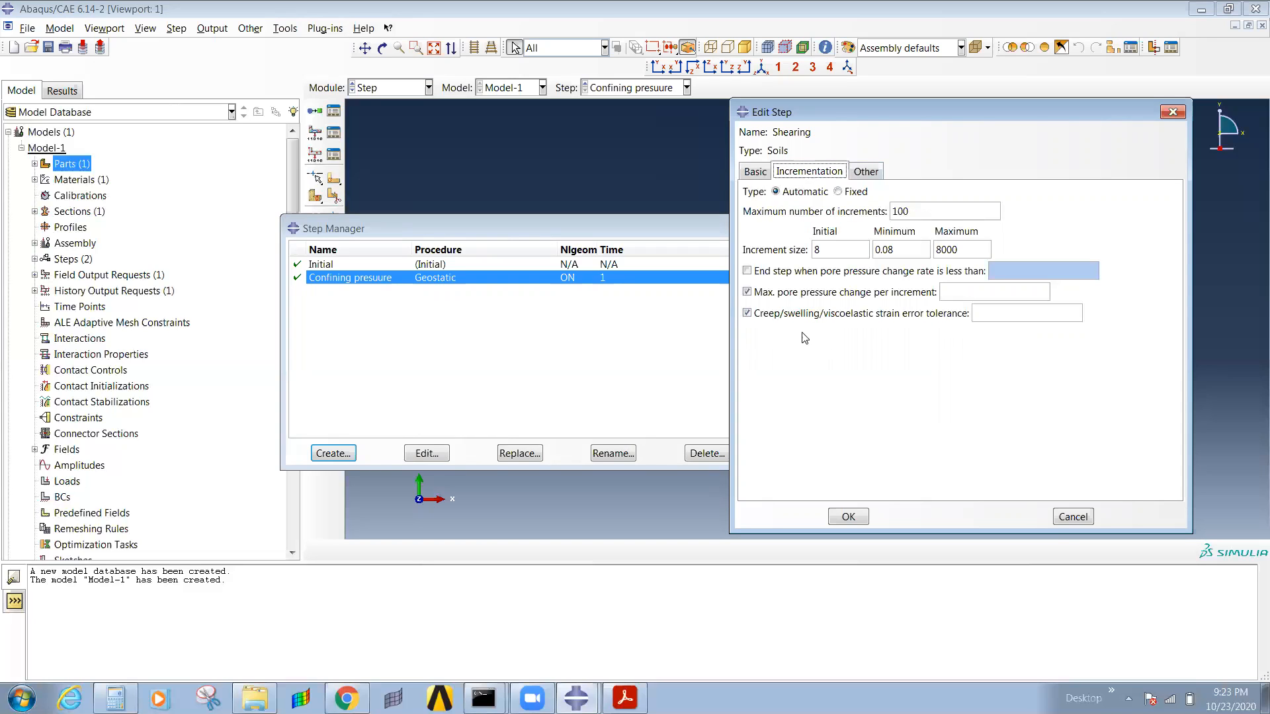
double_click(834, 249)
type("000")
key("BackSpace")
key("BackSpace")
key("BackSpace")
type("10")
left_click(799, 313)
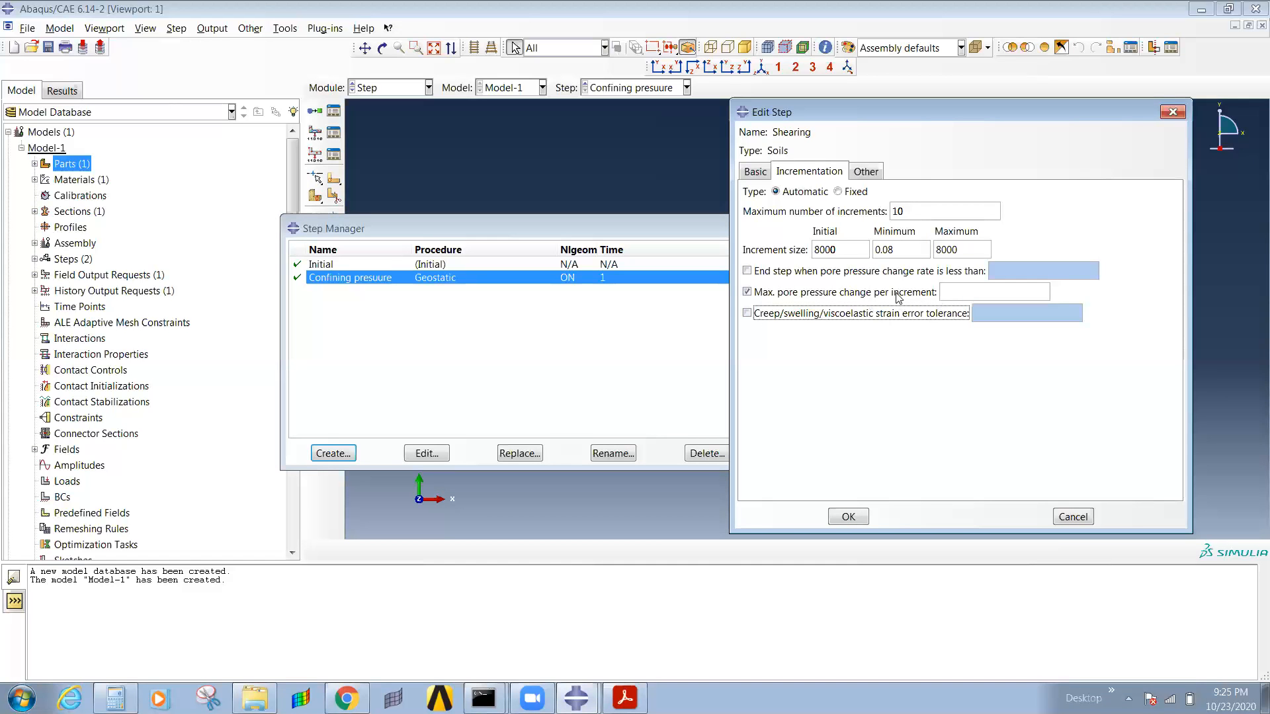
Step: Switch to the dai2013 paper in Acrobat Reader and look up the UTOL value in section 4.3 on CD triaxial test simulation
left_click(625, 698)
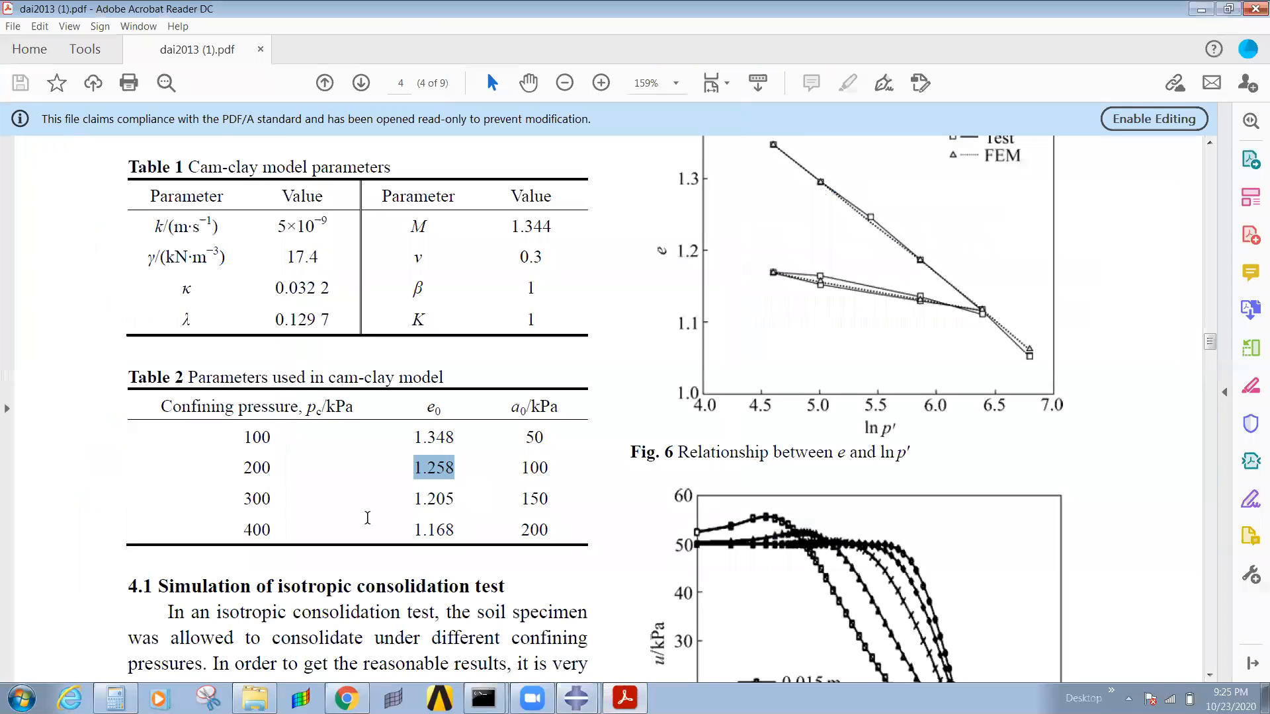
scroll(347, 557, "down", 2)
left_click(361, 83)
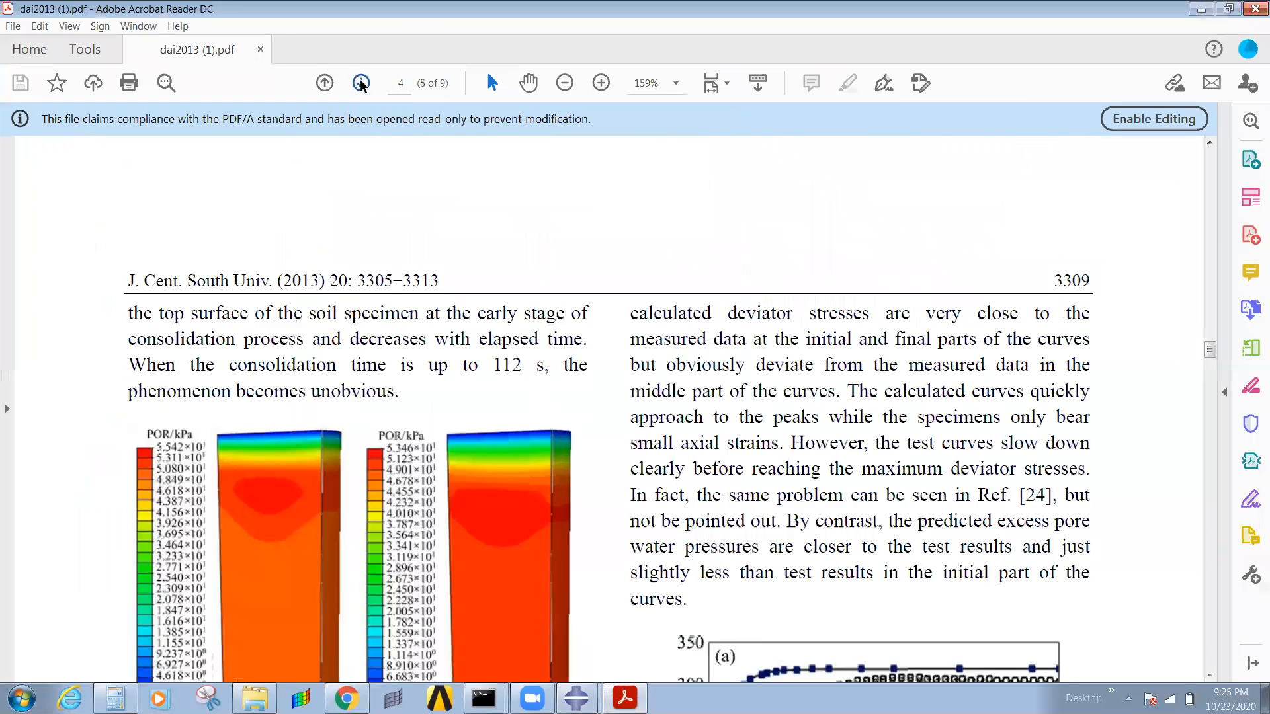
left_click(361, 83)
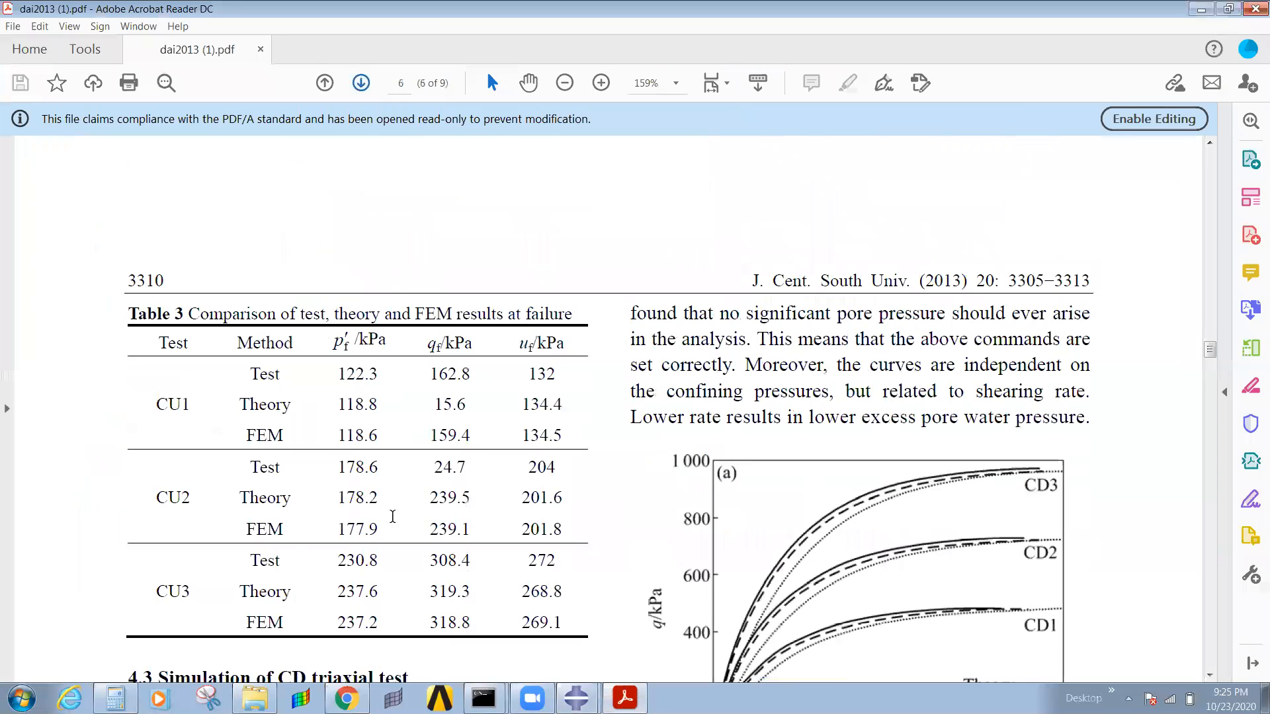
scroll(442, 471, "down", 10)
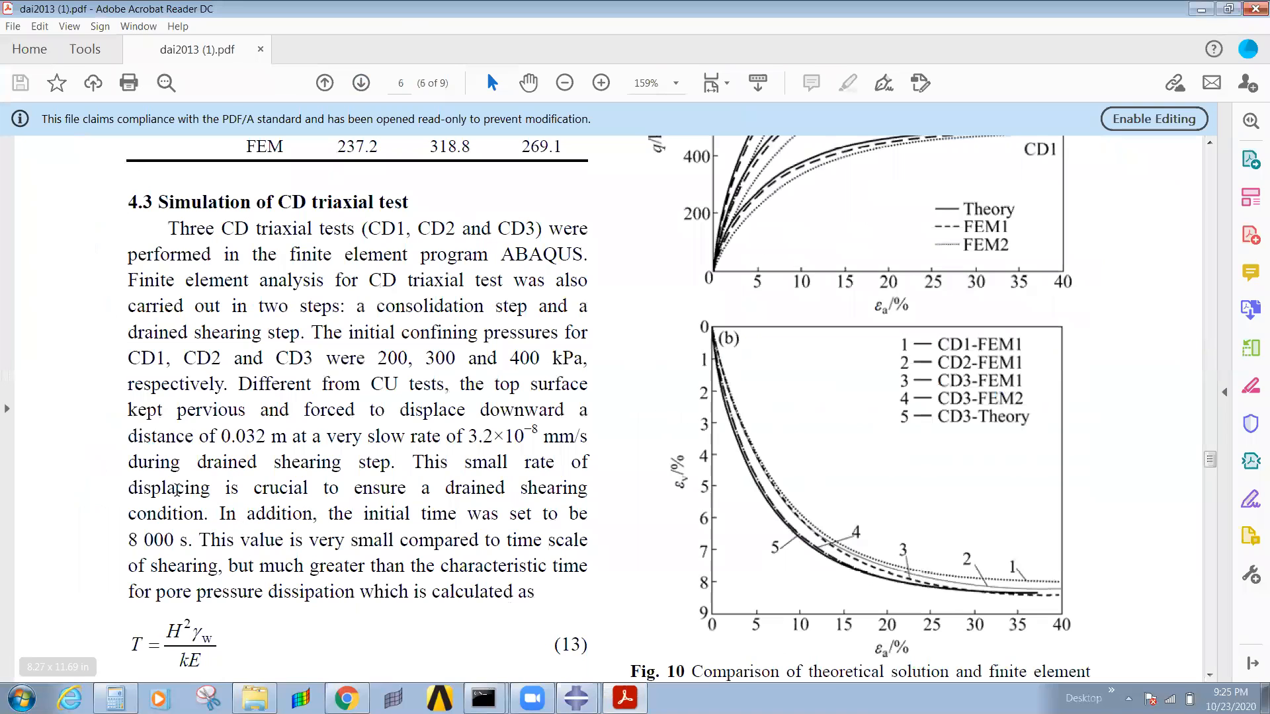
scroll(240, 569, "down", 3)
scroll(240, 569, "down", 1)
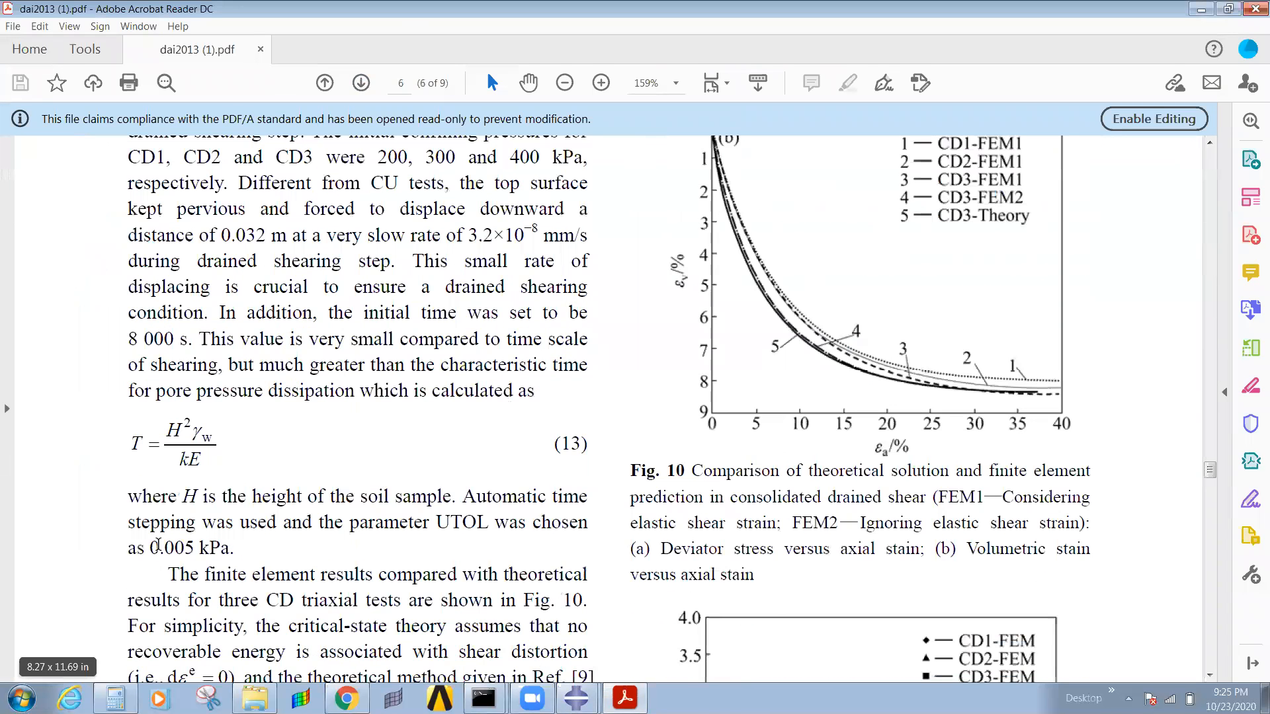
left_click_drag(149, 548, 194, 548)
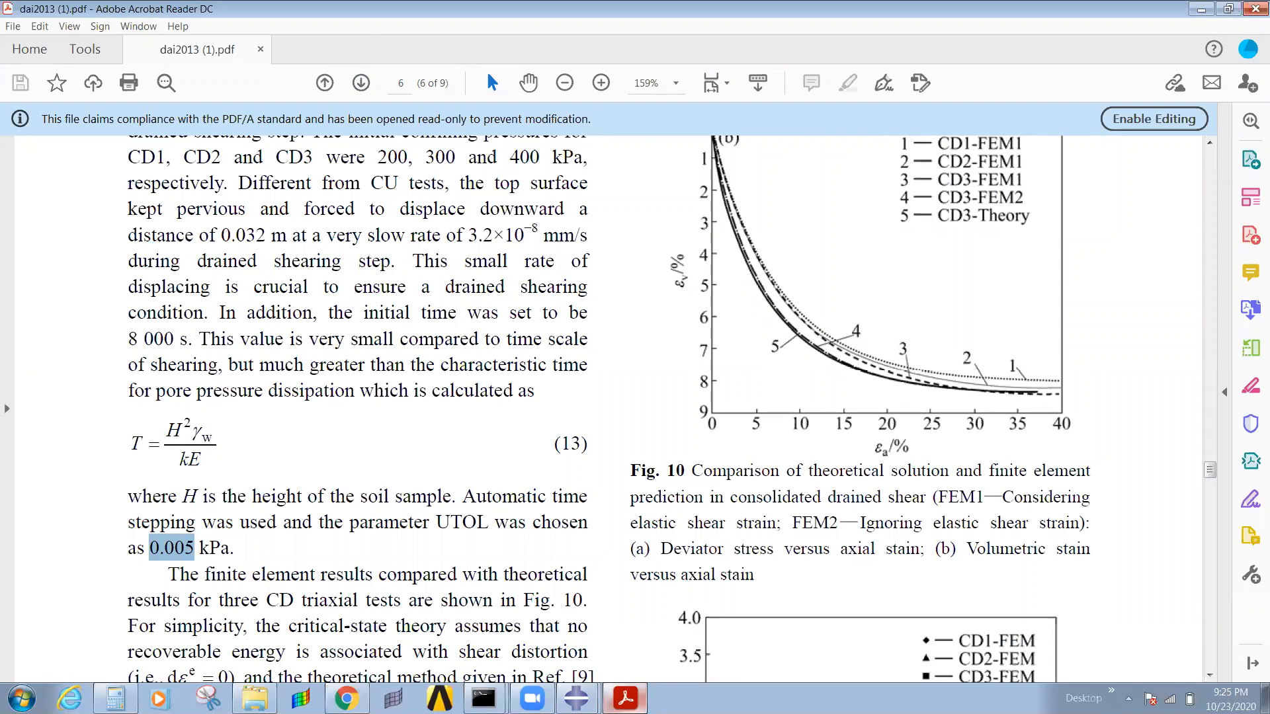
Step: Switch back to Abaqus/CAE and set the Shearing step's maximum pore pressure change per increment to 5
left_click(576, 698)
left_click(960, 295)
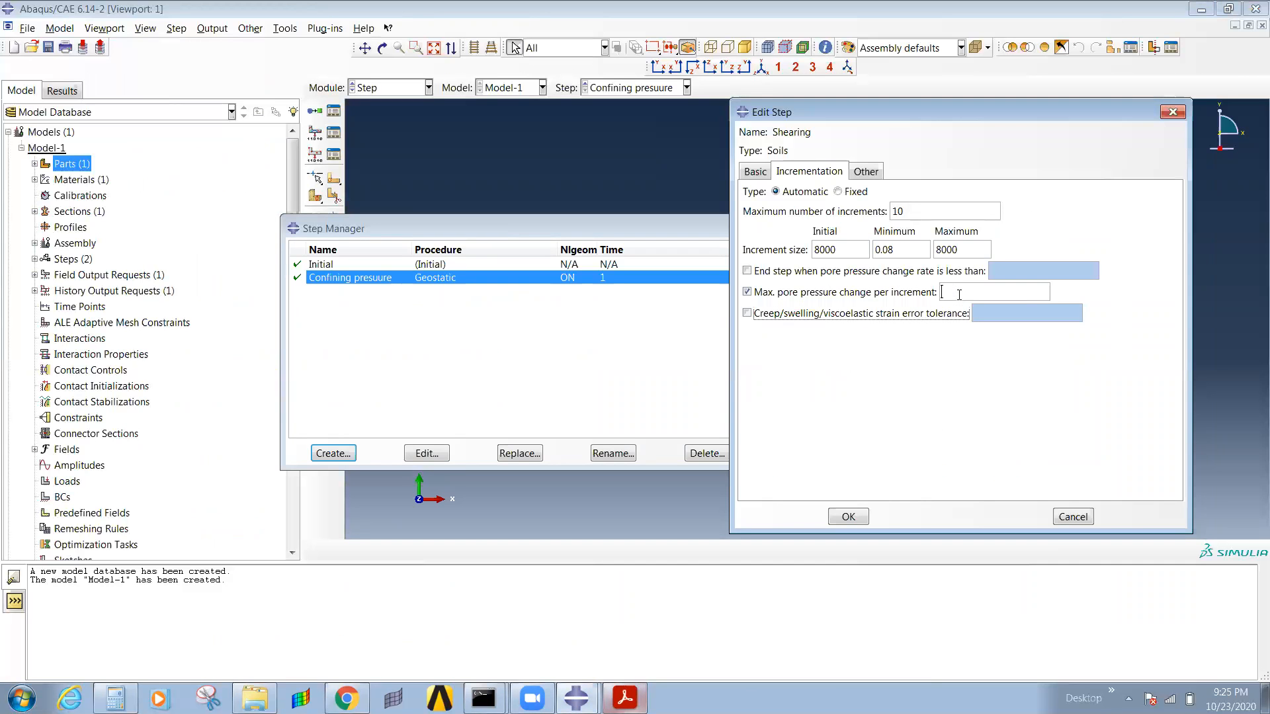
type("5")
Step: Set the Shearing step's matrix storage to Unsymmetric and its default load variation to Ramp linearly over step
left_click(864, 170)
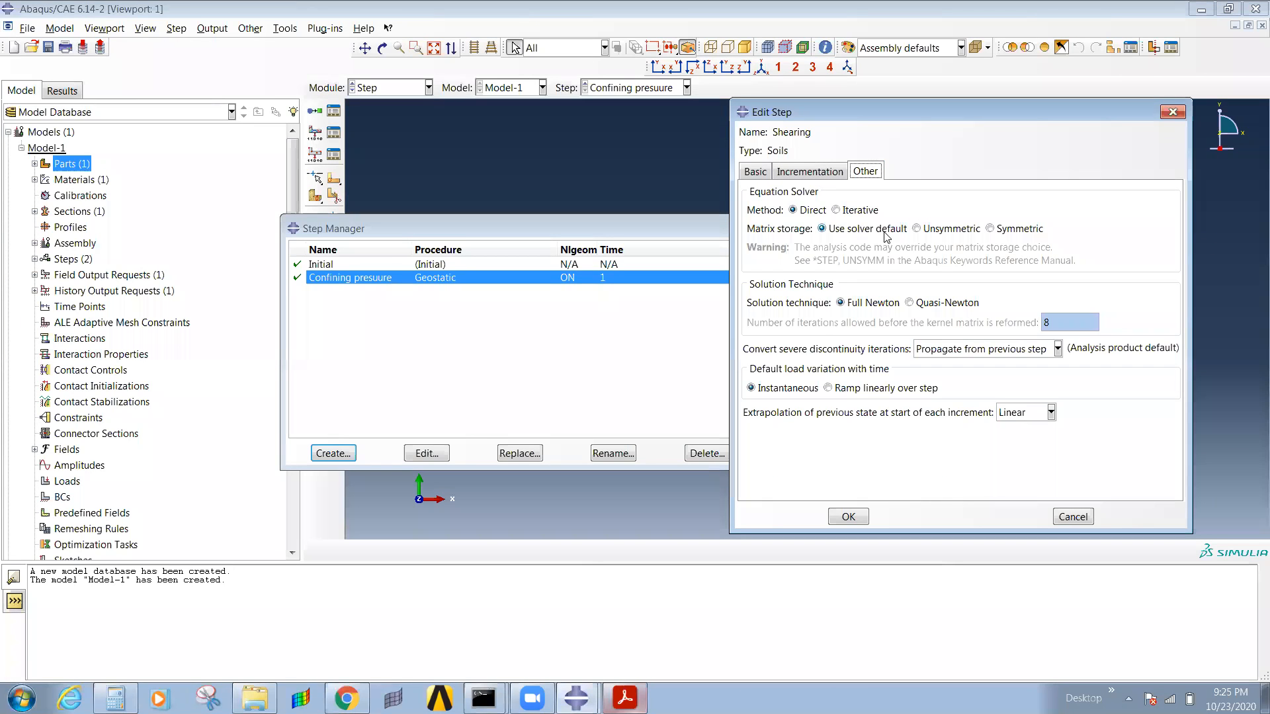
left_click(924, 230)
left_click(863, 391)
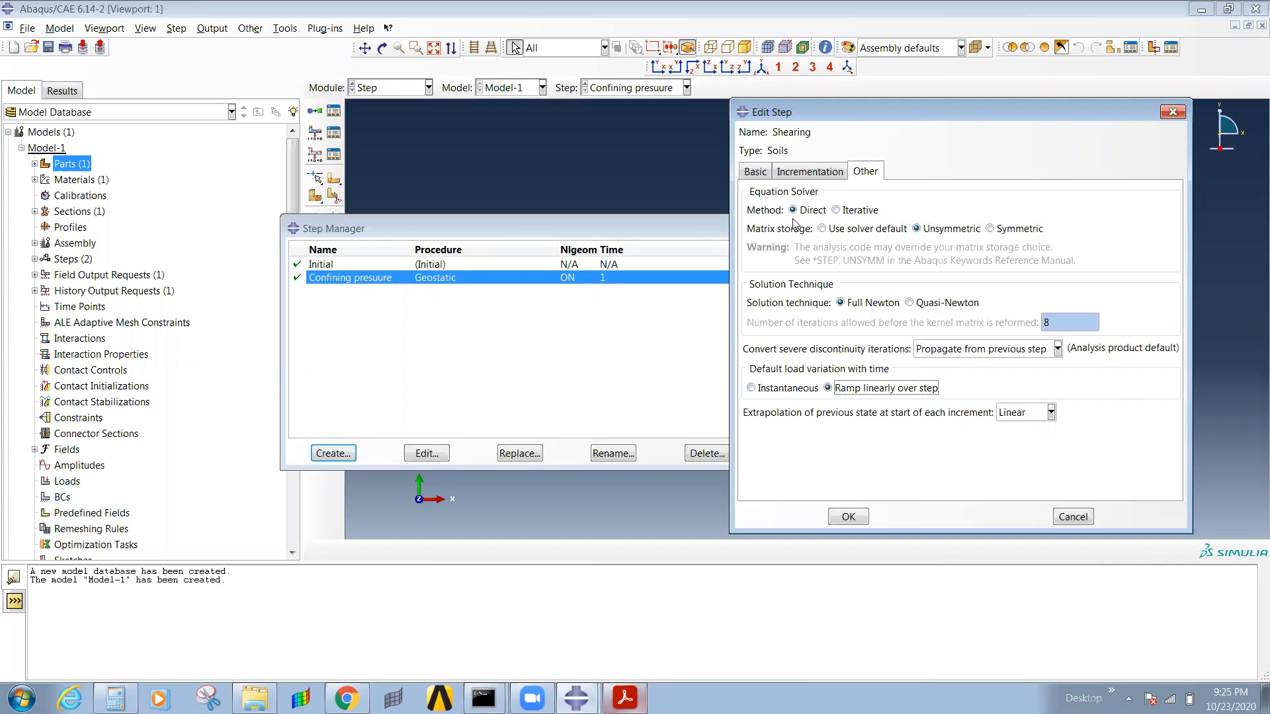
Step: Review the Shearing step's initial increment size and maximum number of increments
left_click(804, 176)
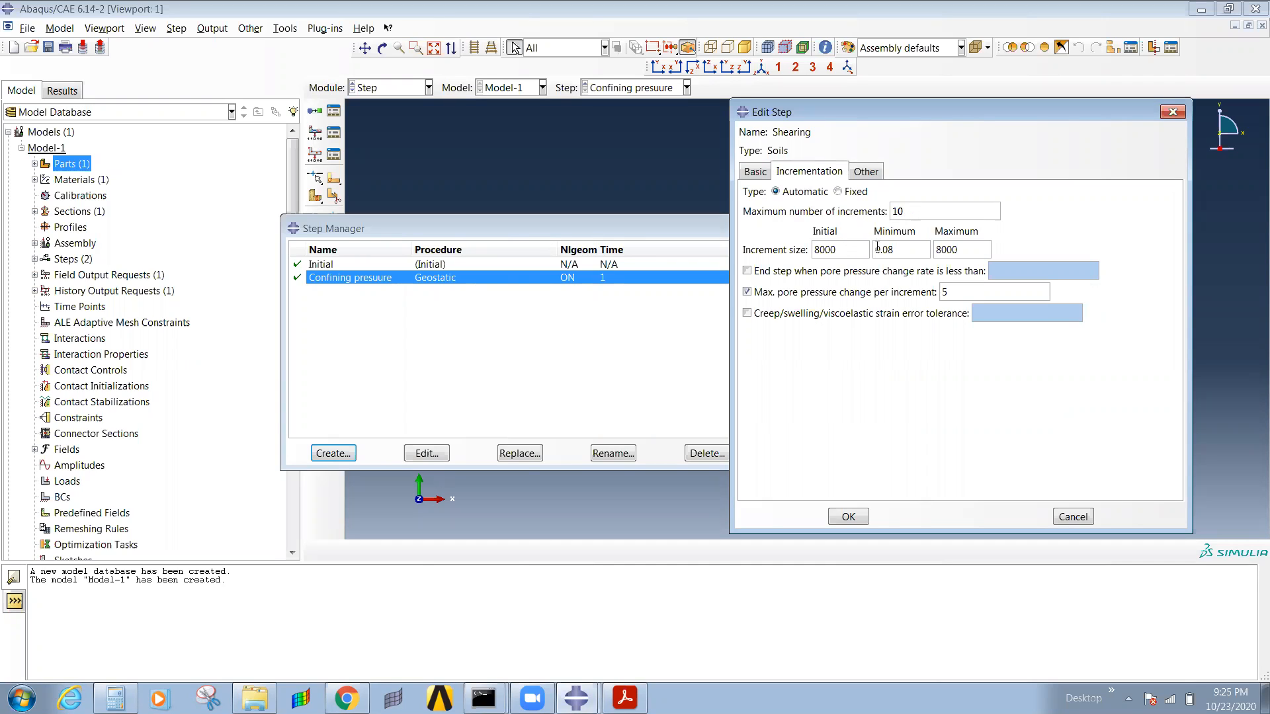
left_click_drag(845, 249, 779, 252)
left_click_drag(931, 210, 874, 217)
Step: Switch to the Abaqus session with the finished Soil.cae model, cancel its open material editor, and view its list of analysis steps
left_click(602, 669)
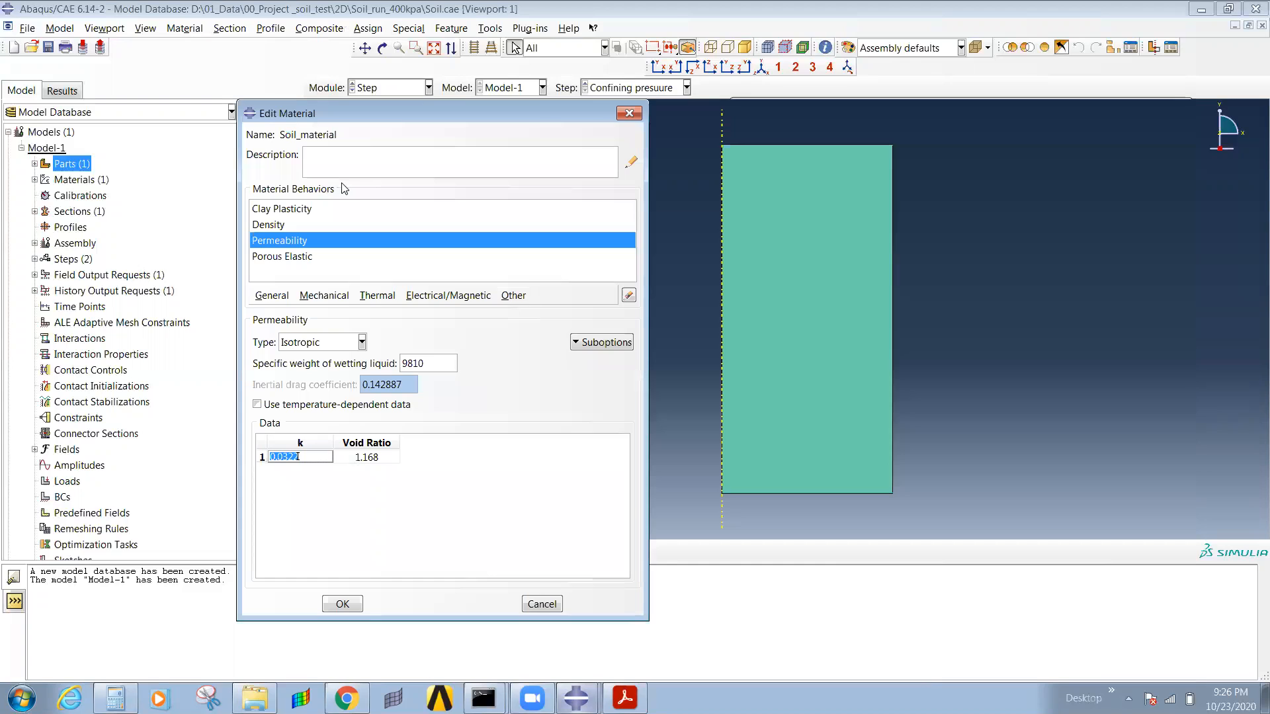
left_click(553, 605)
left_click(466, 135)
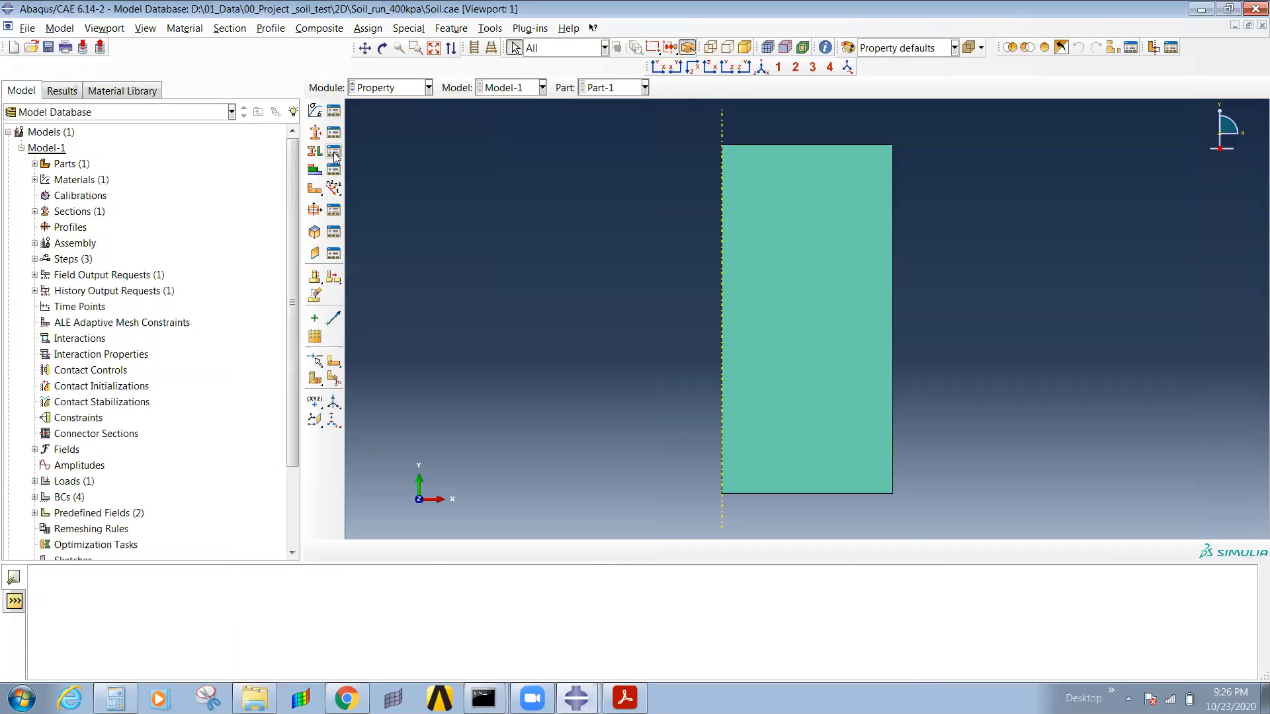
left_click(397, 87)
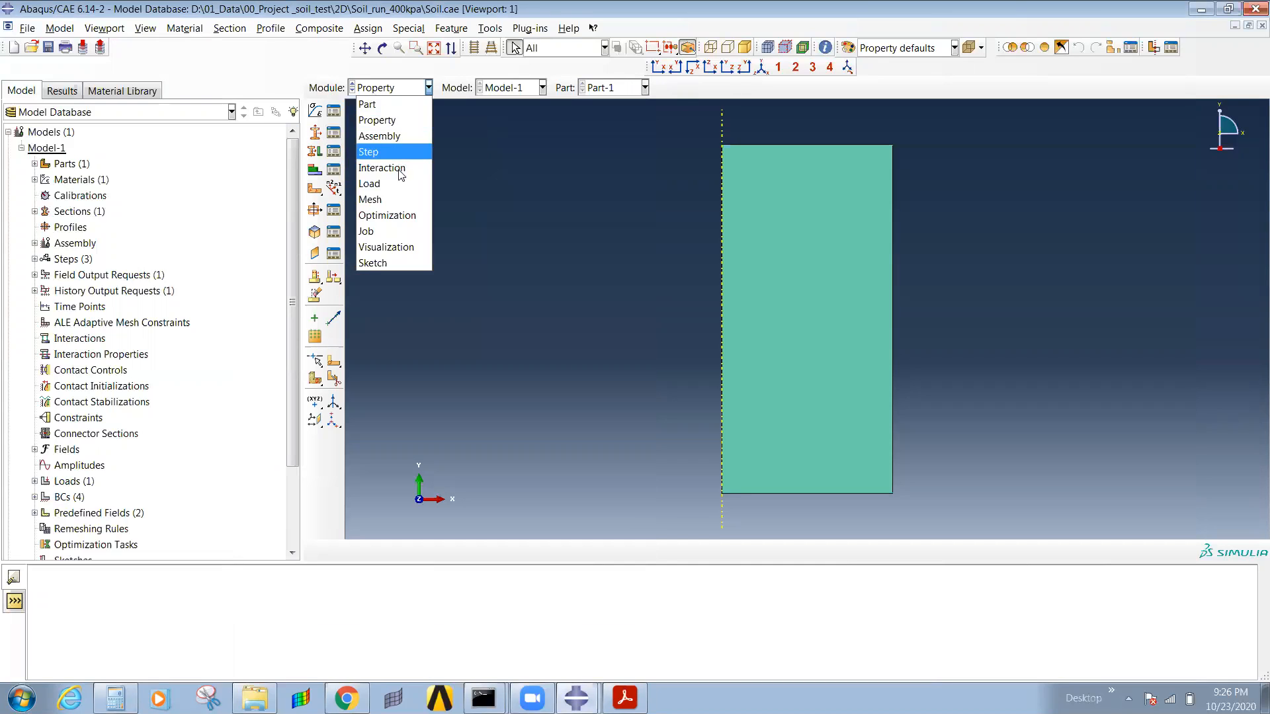
left_click(369, 151)
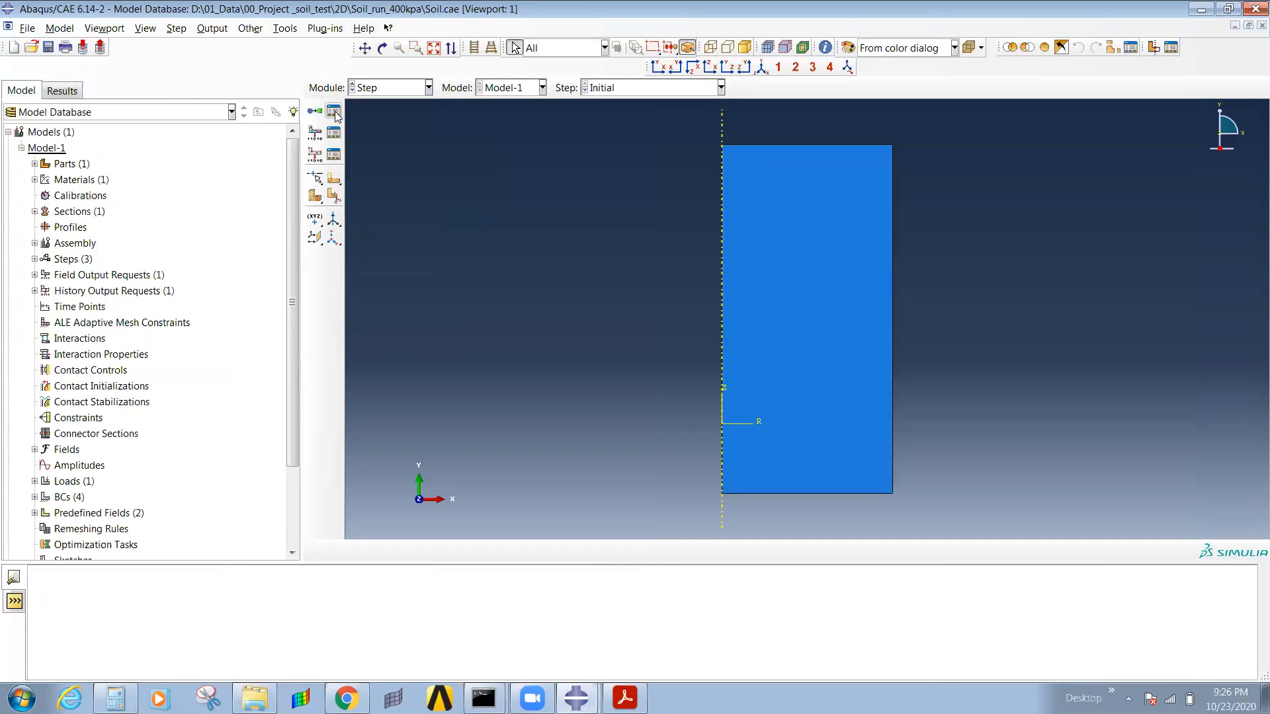
left_click(334, 112)
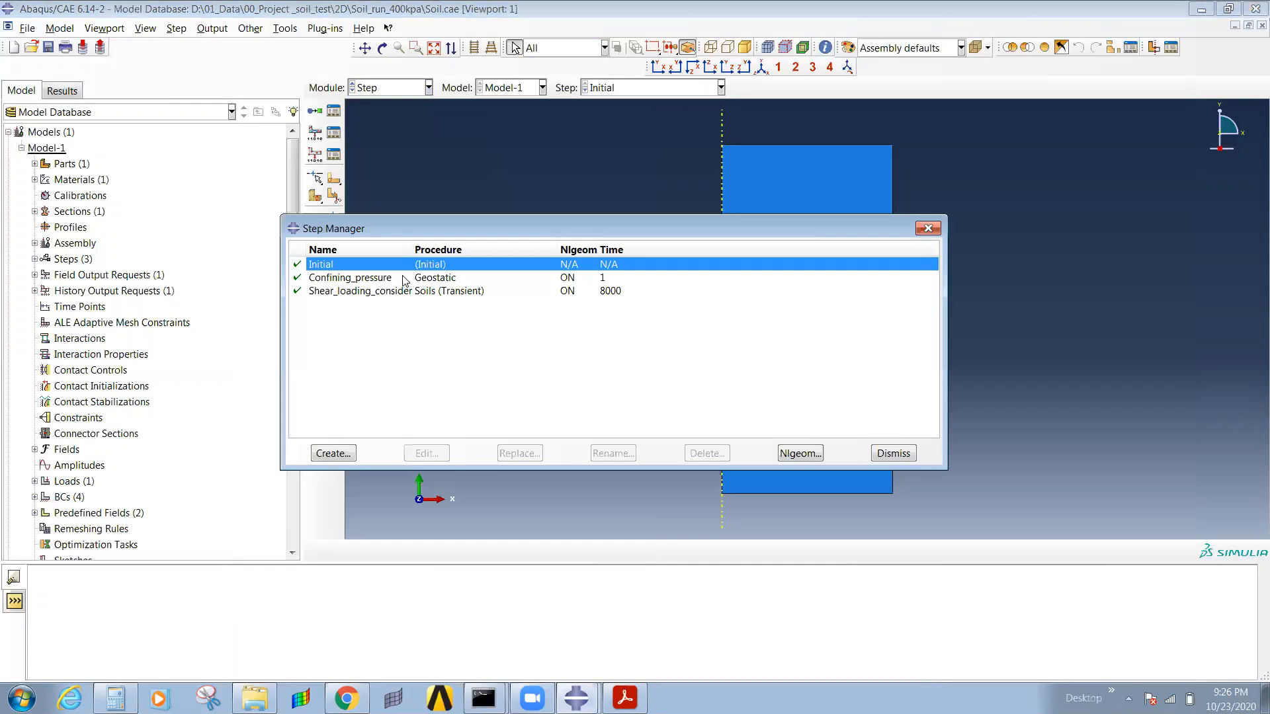
Step: Examine the incrementation settings of the Shear_loading_considering step in the finished Soil.cae model
left_click(391, 292)
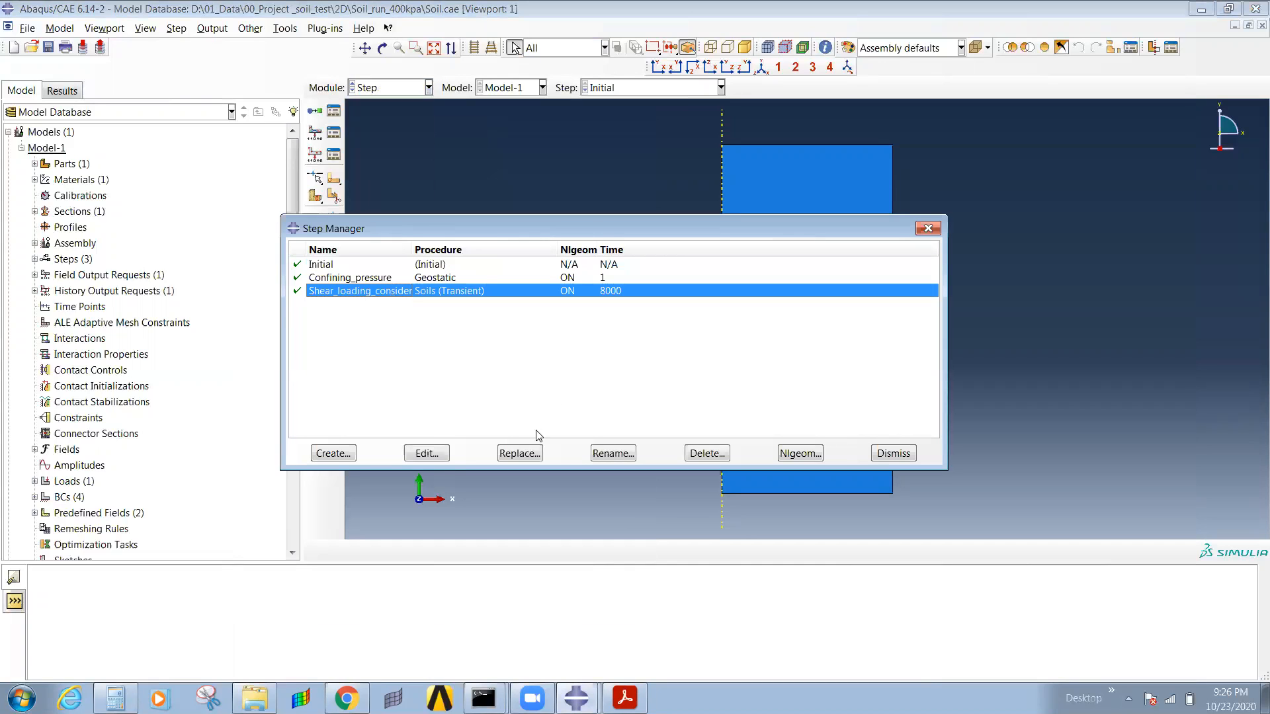
left_click(426, 454)
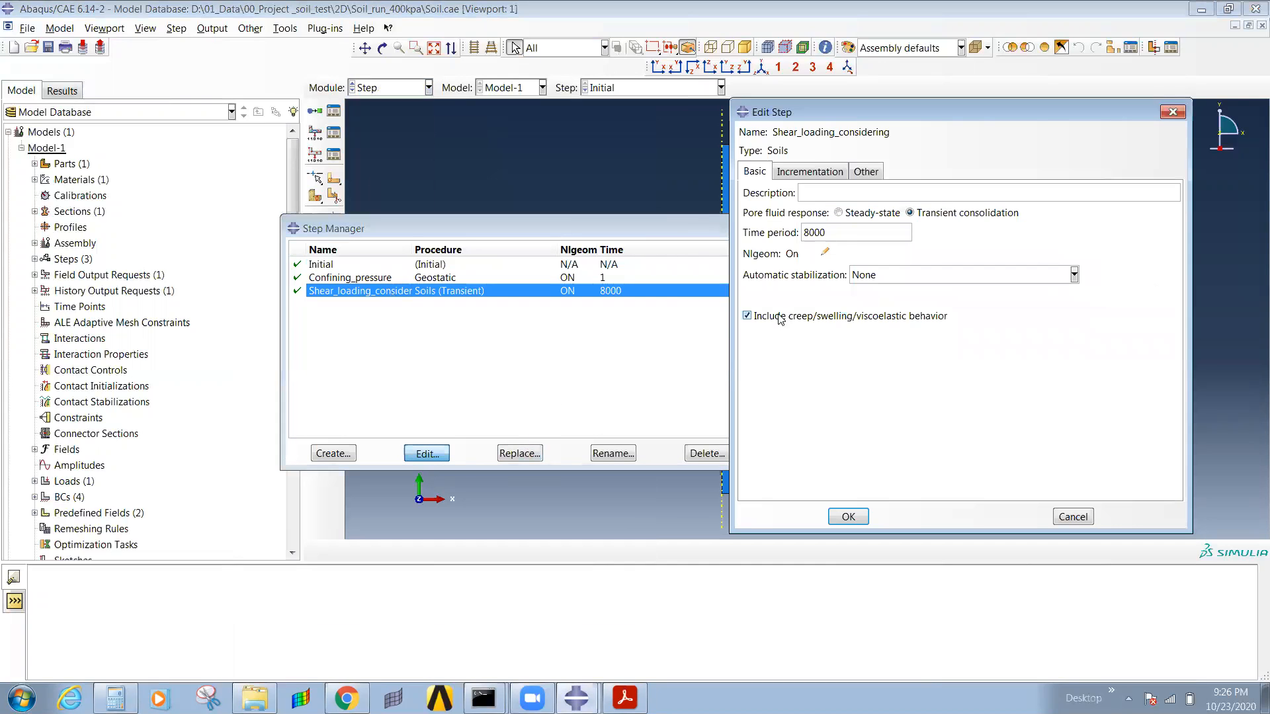
left_click(807, 174)
left_click_drag(936, 212, 888, 212)
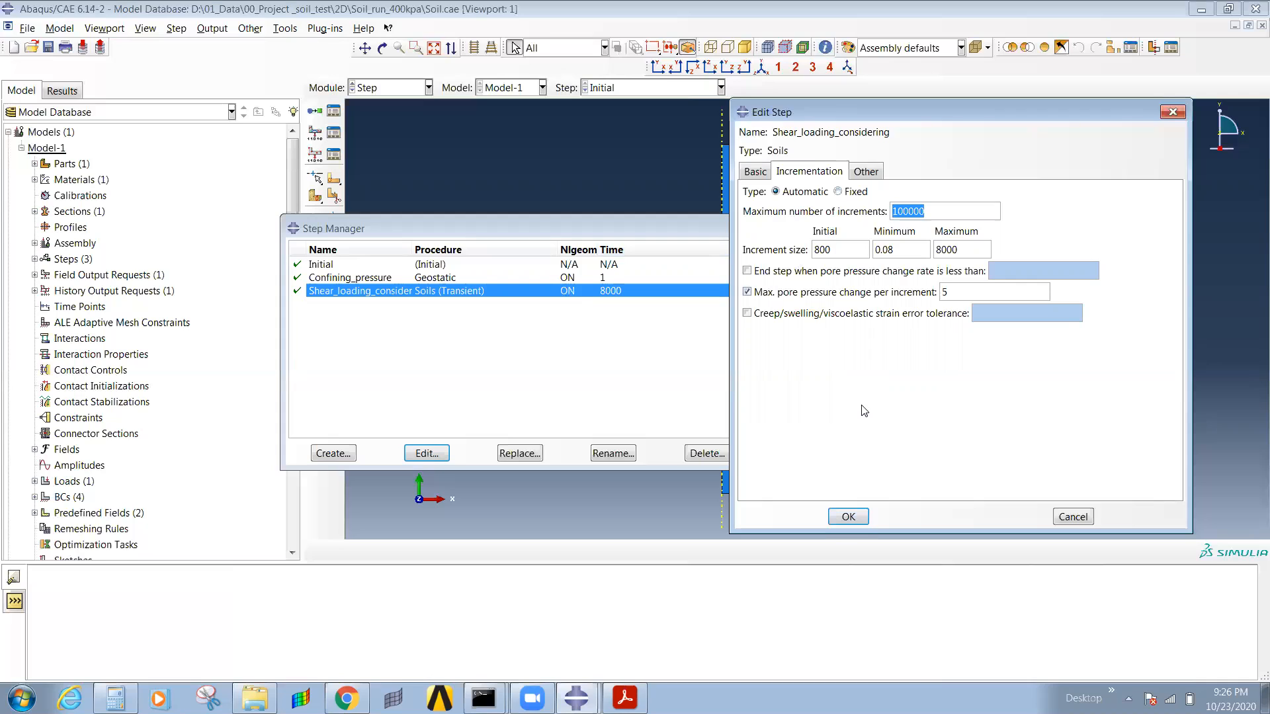
left_click(1065, 517)
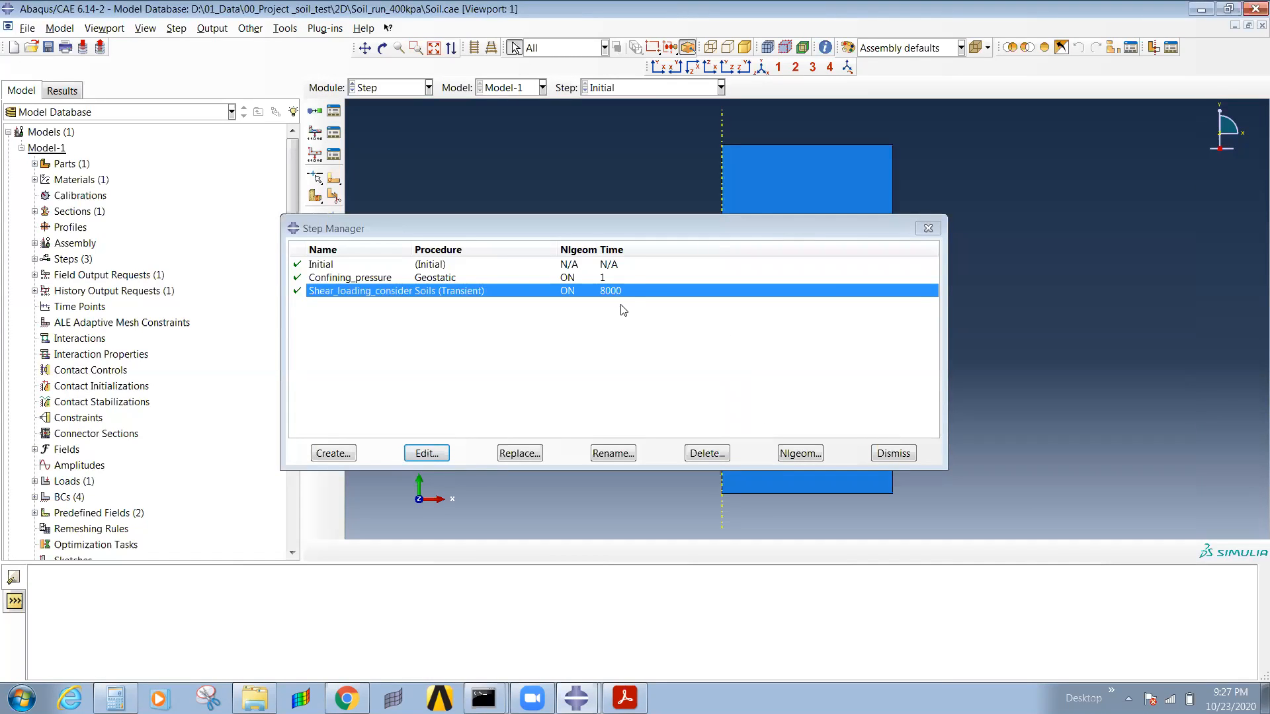
left_click(435, 460)
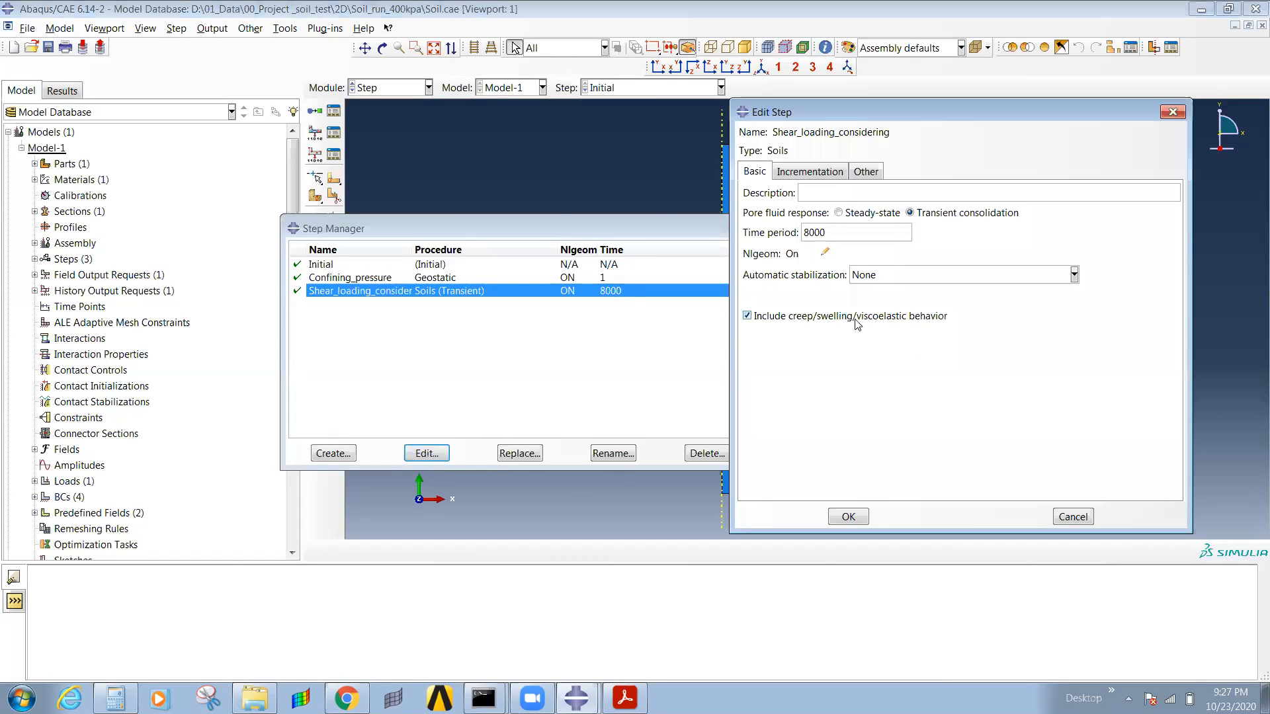
left_click(812, 173)
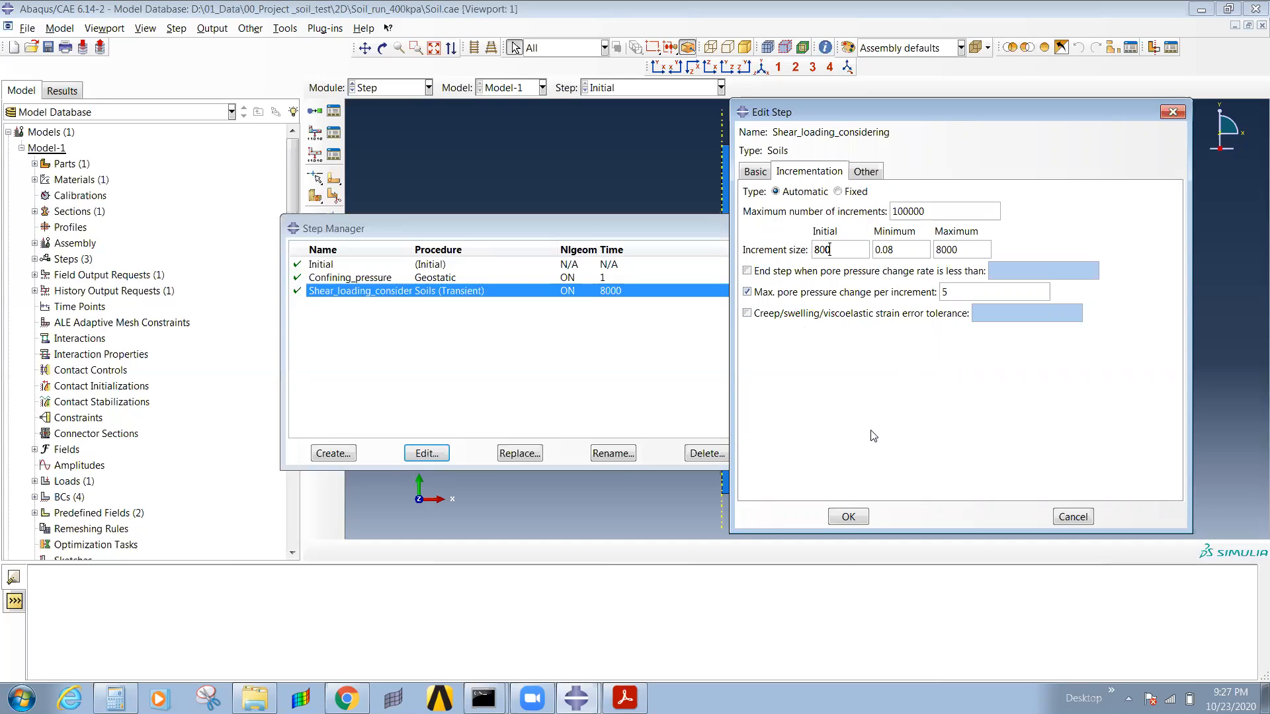
mouse_move(576, 697)
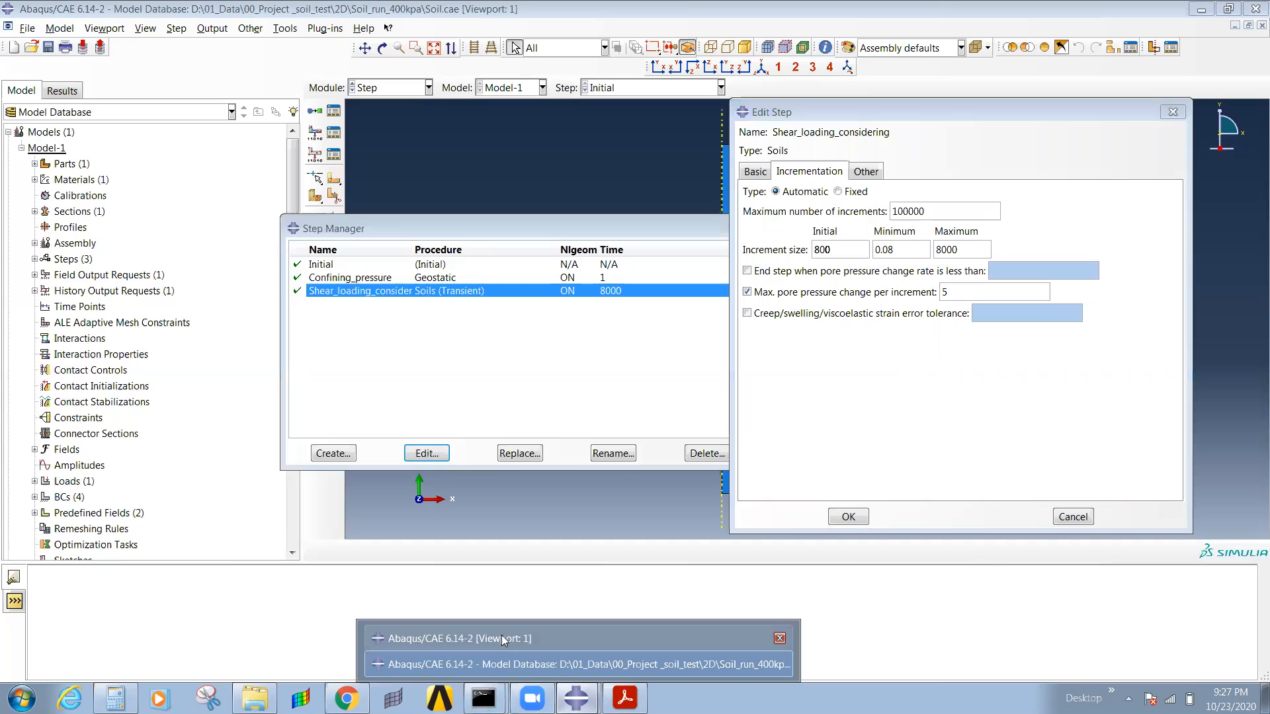
Step: Return to the Abaqus session with the new model, accept the Shearing soils step, and close the step list
left_click(501, 635)
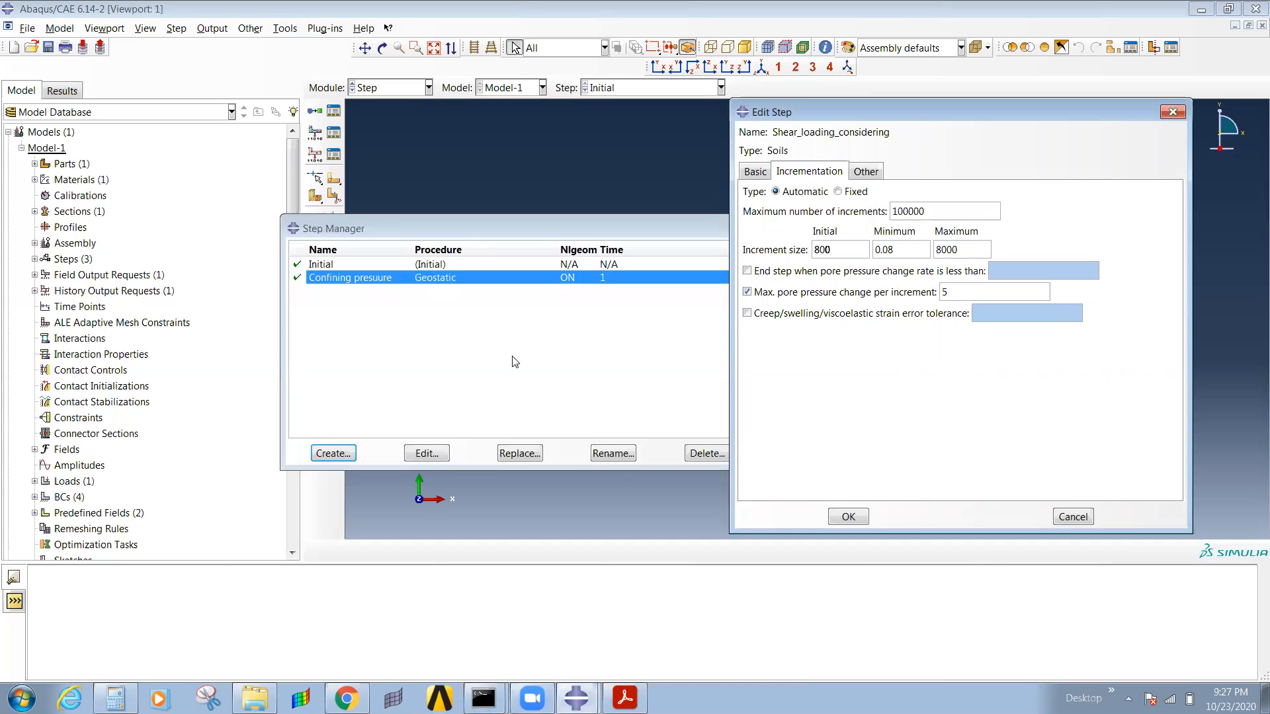
left_click(1154, 402)
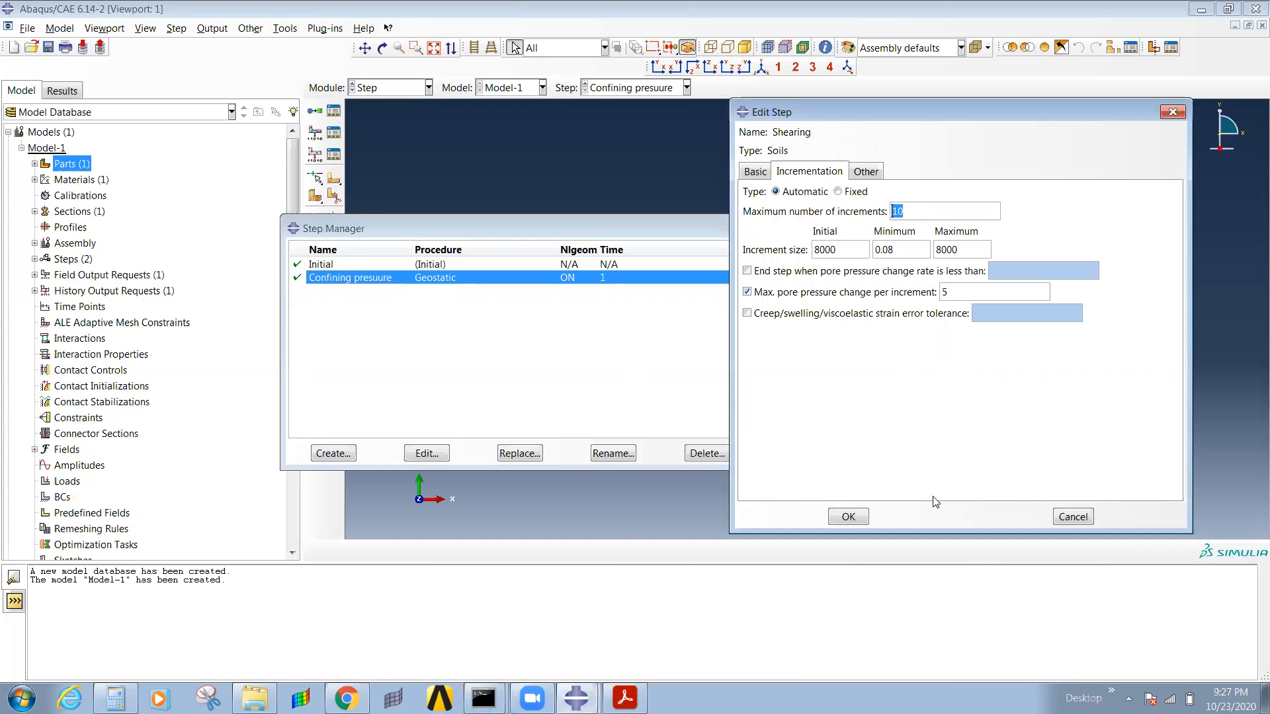
left_click(850, 516)
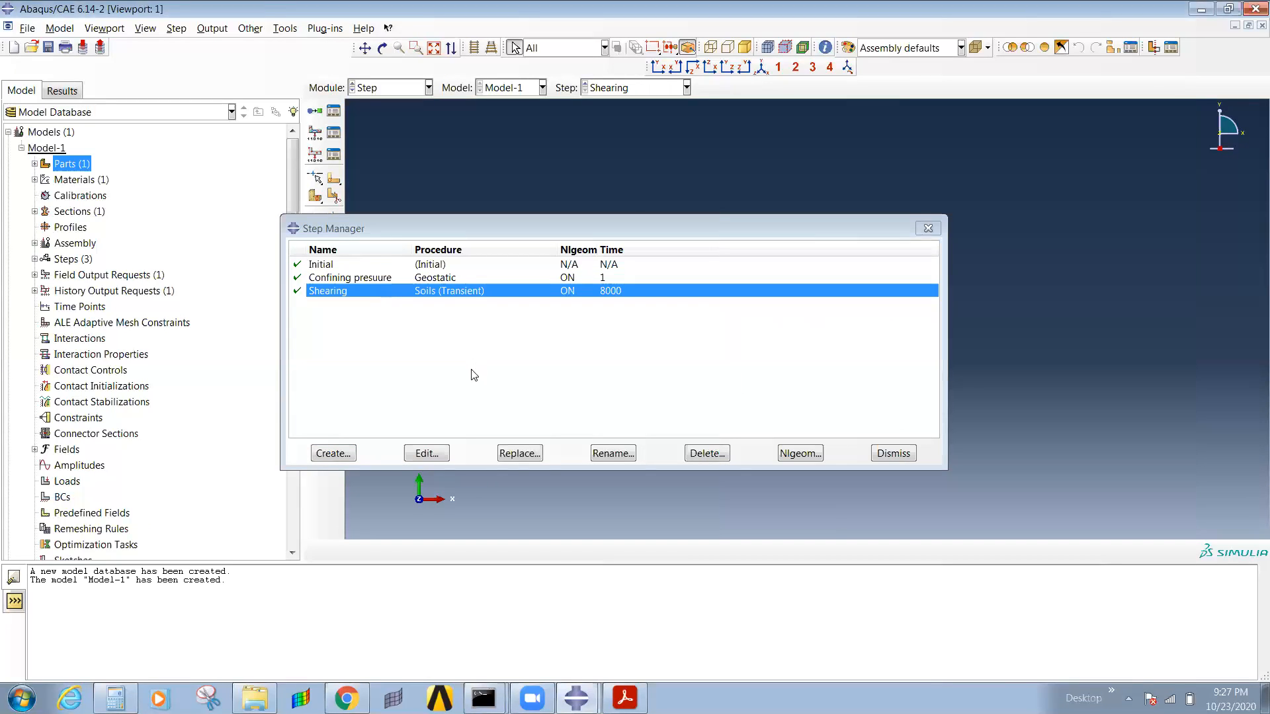
left_click(894, 453)
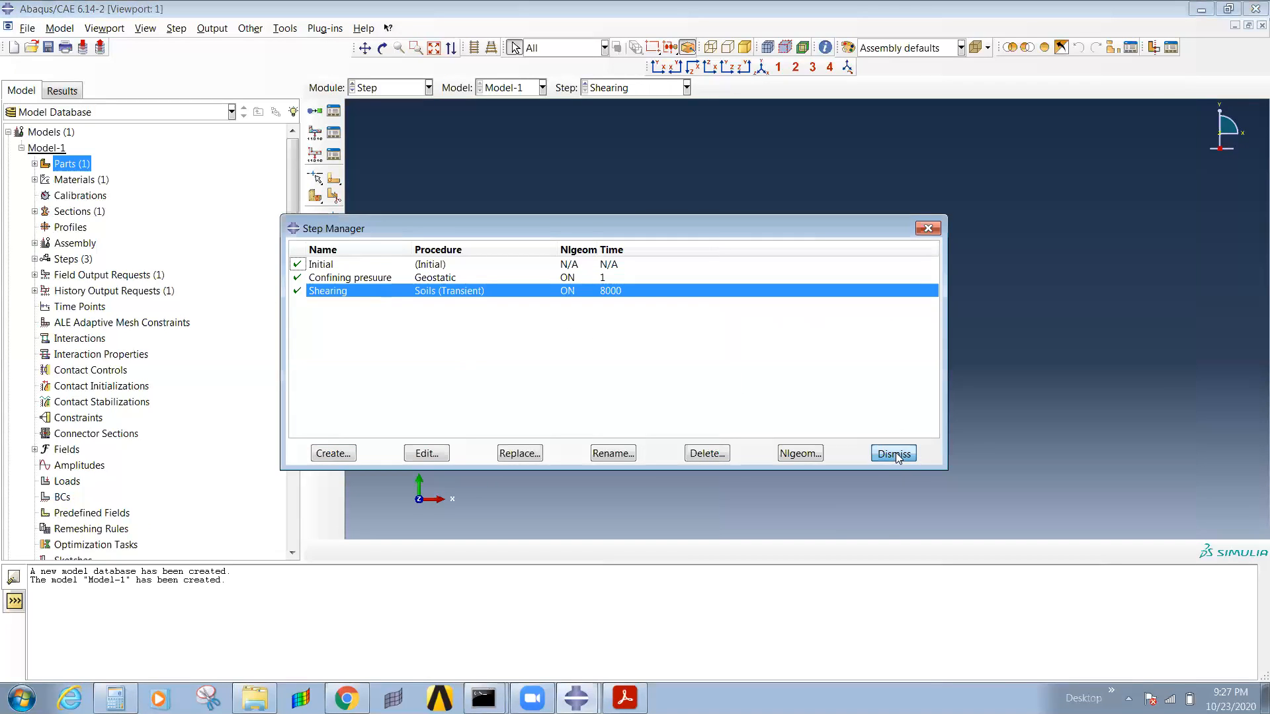
Step: Try to create a load for the Shearing step in the Load module
left_click(381, 97)
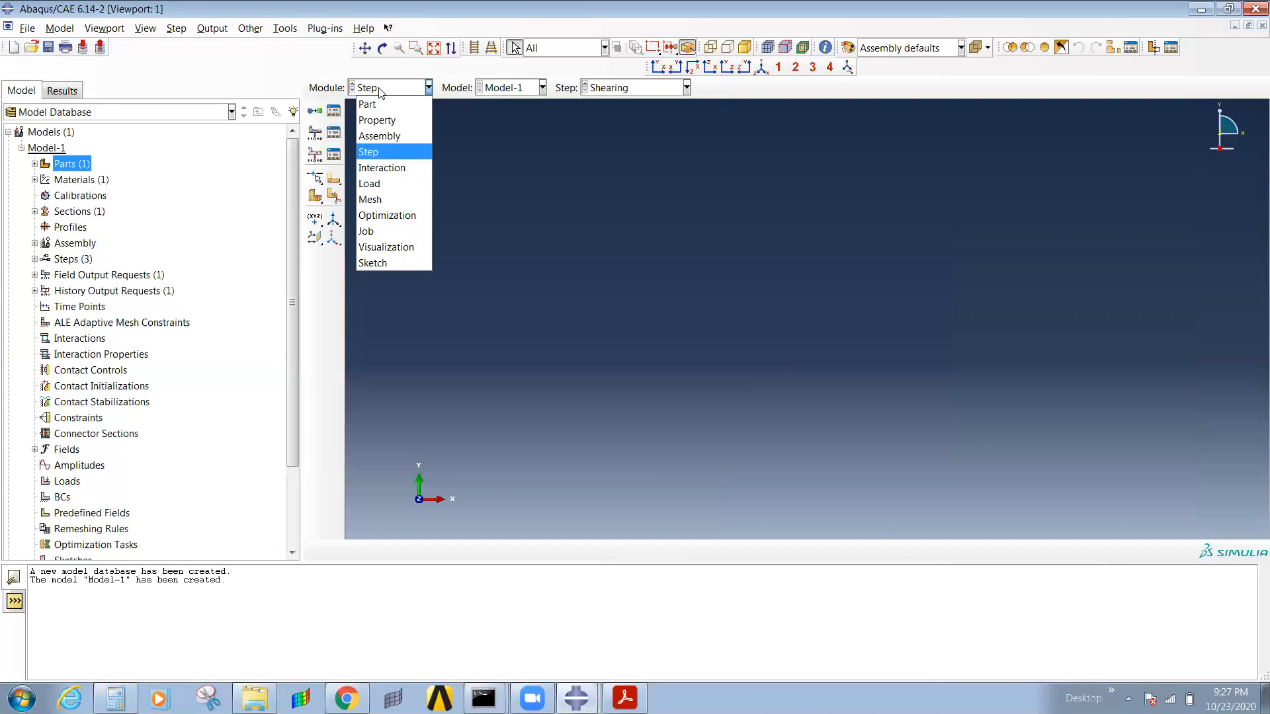
left_click(381, 183)
left_click(315, 110)
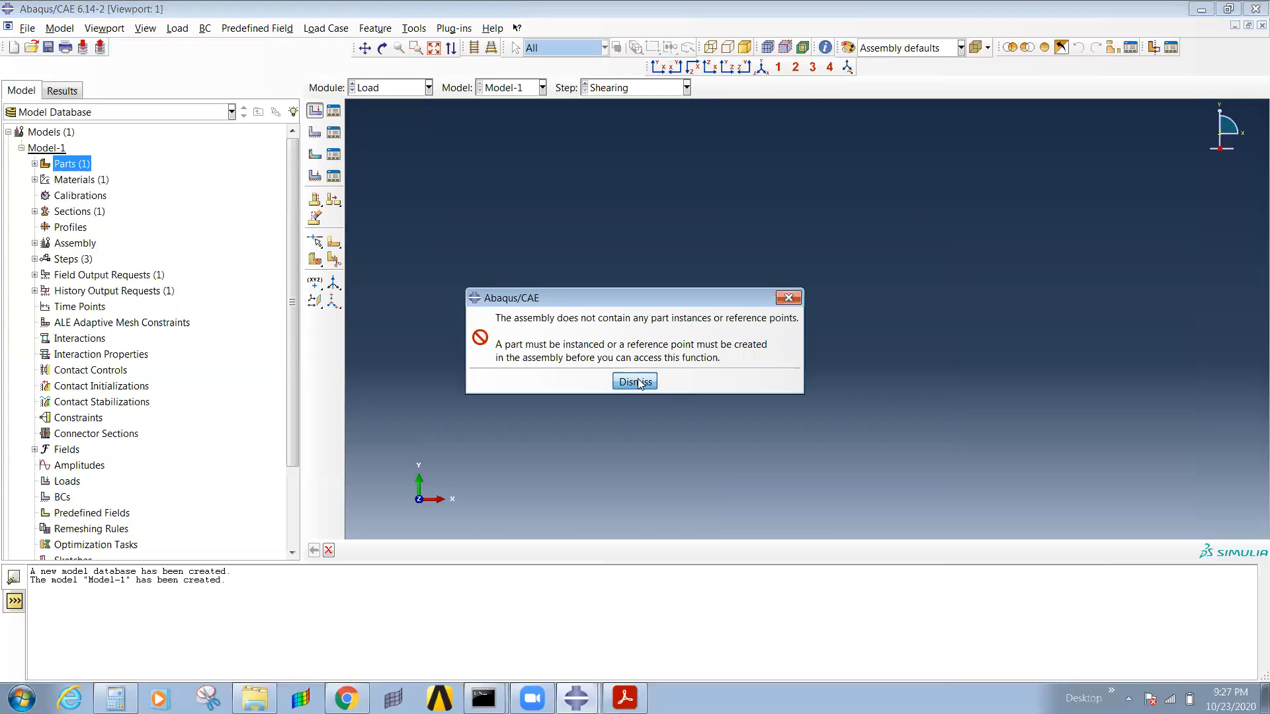
left_click(635, 381)
mouse_move(576, 698)
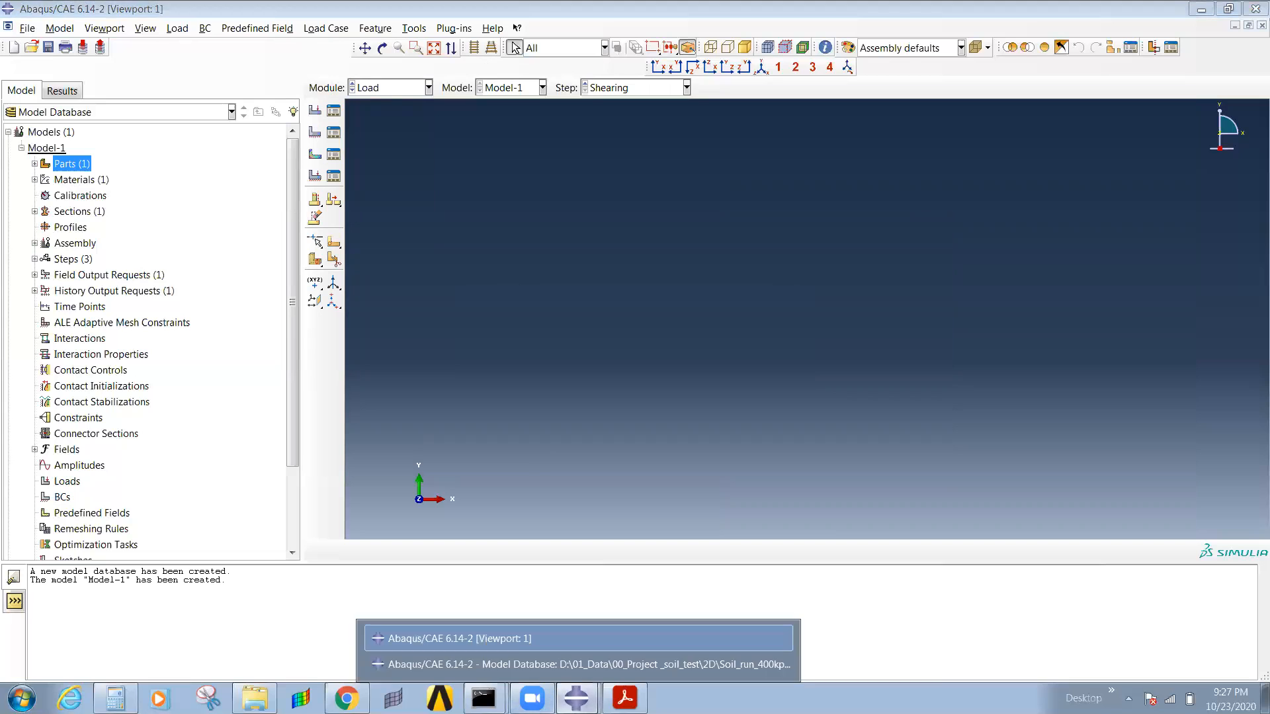
left_click(503, 671)
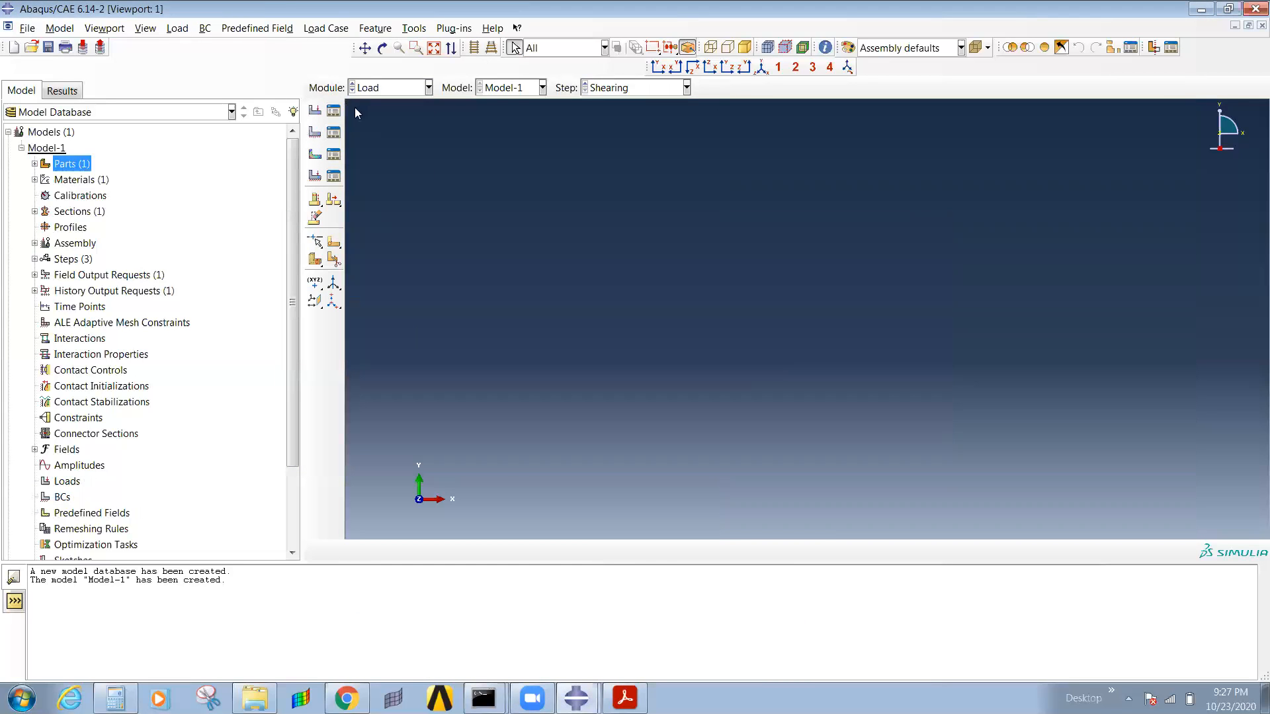
left_click(334, 111)
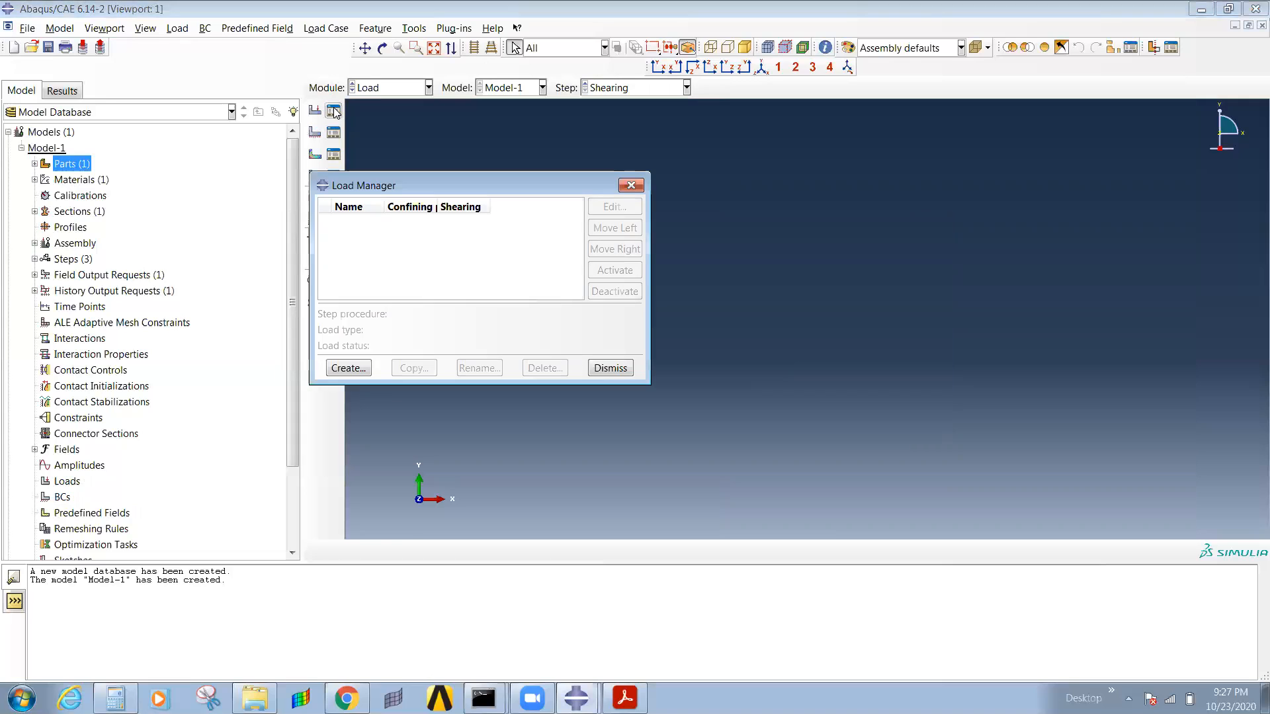
left_click(627, 186)
left_click(315, 111)
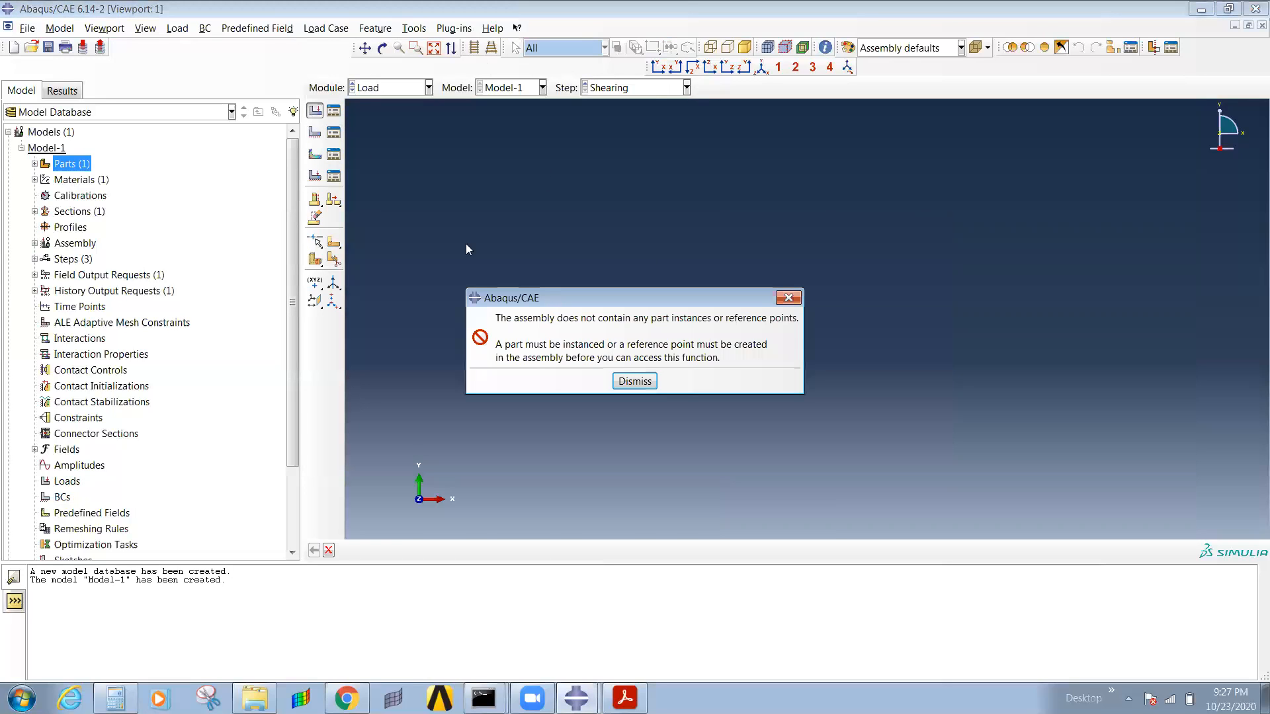
left_click(634, 382)
Step: Examine the Soil part's features and other contents in the model tree
left_click(74, 180)
left_click(35, 164)
left_click(61, 180)
left_click(48, 180)
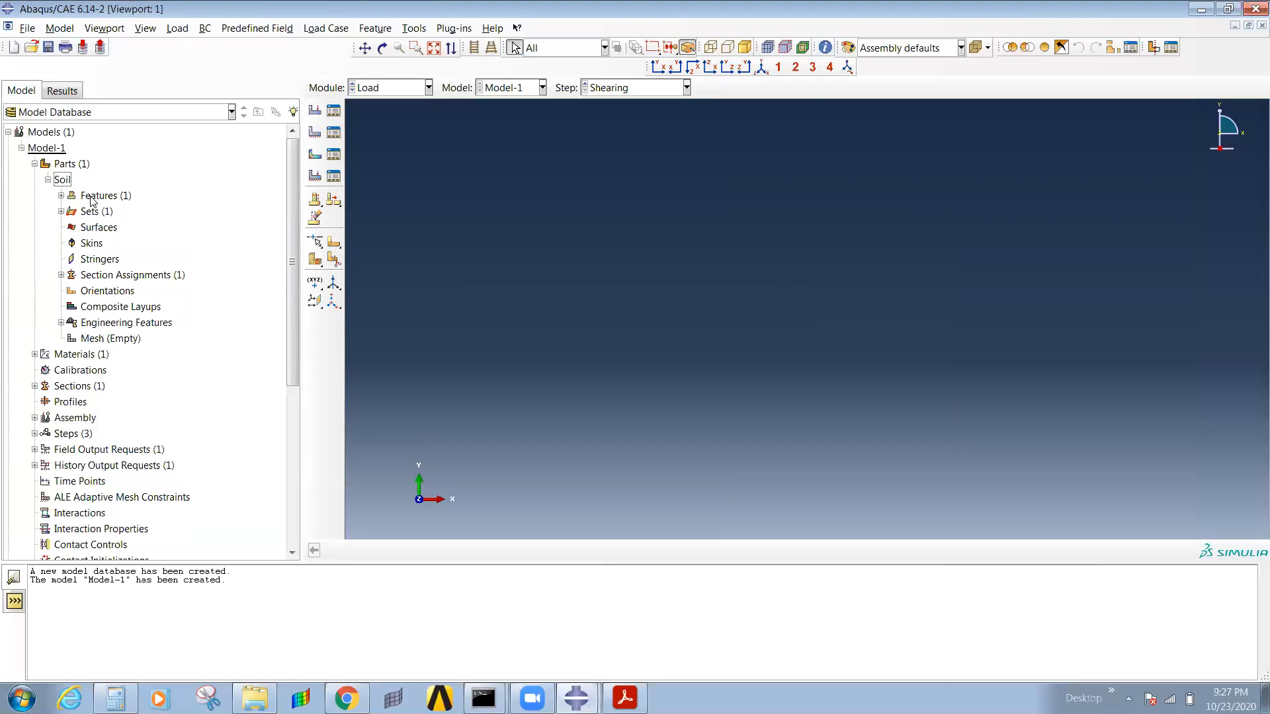
left_click(92, 196)
right_click(668, 194)
left_click(724, 237)
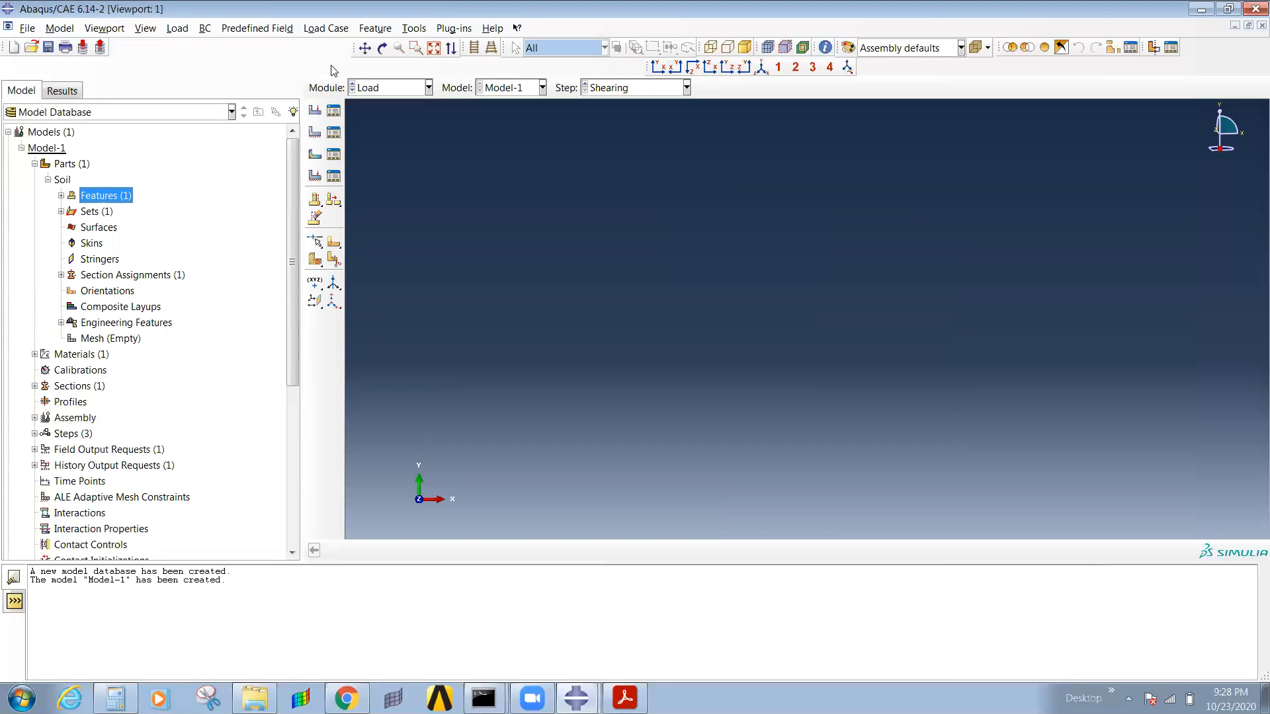
Step: Review the Shearing step's basic, incrementation and equation solver settings in the Step module
left_click(388, 87)
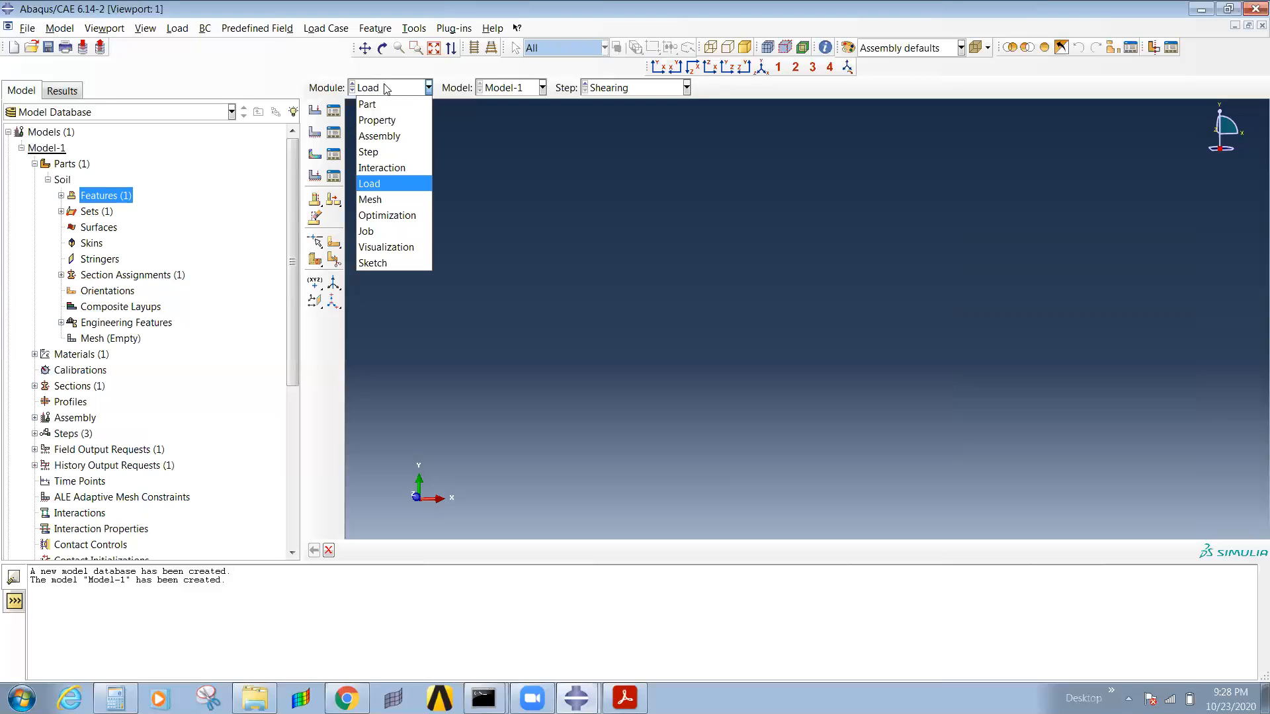
left_click(377, 154)
left_click(334, 111)
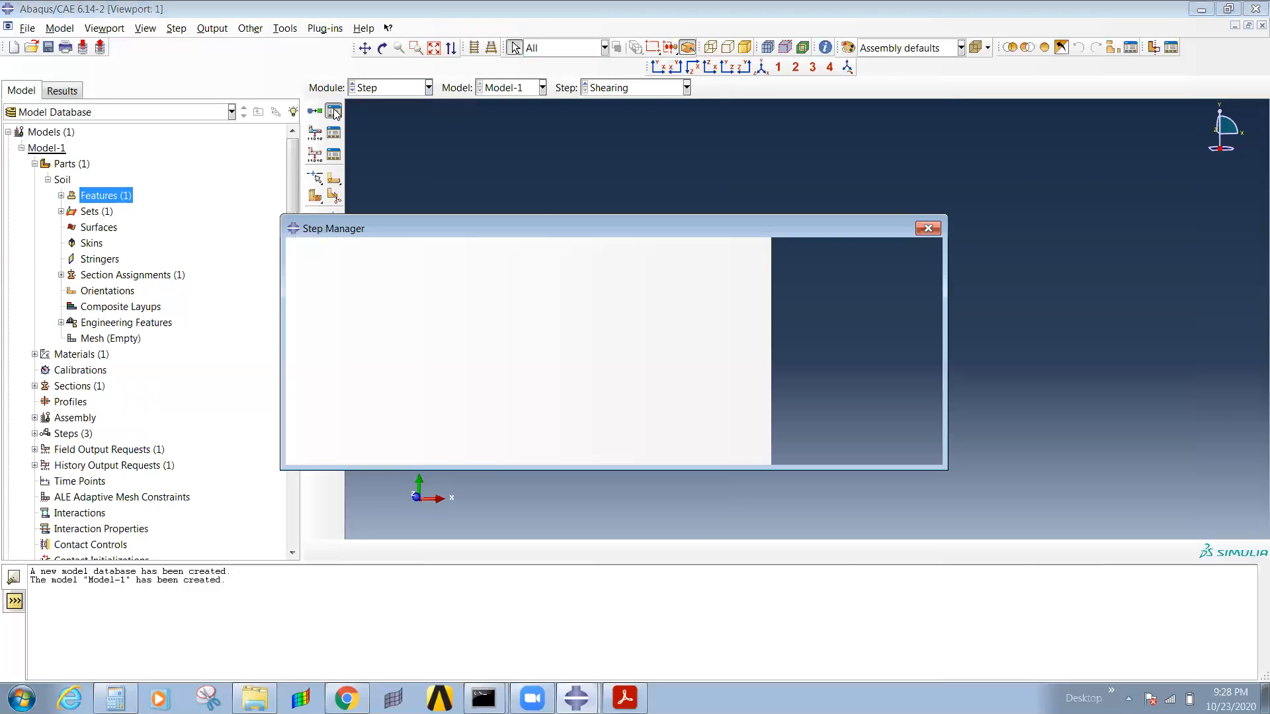
left_click(419, 277)
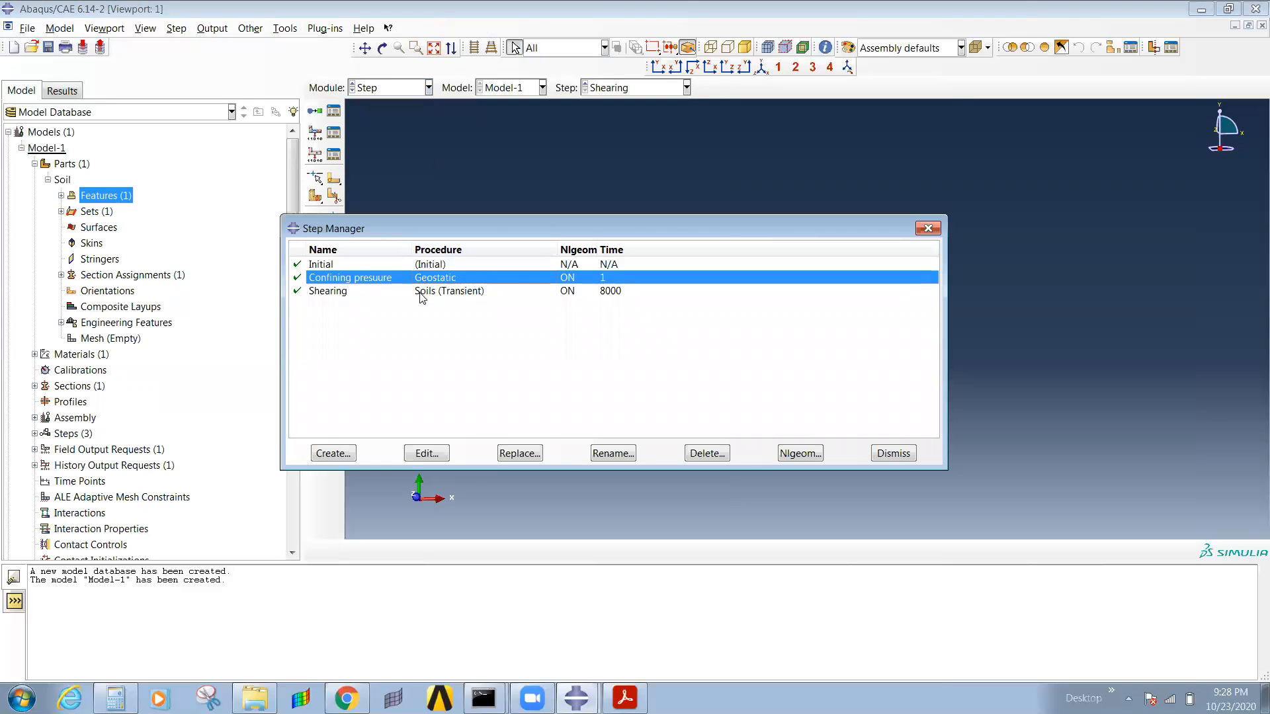
left_click(422, 295)
left_click(426, 453)
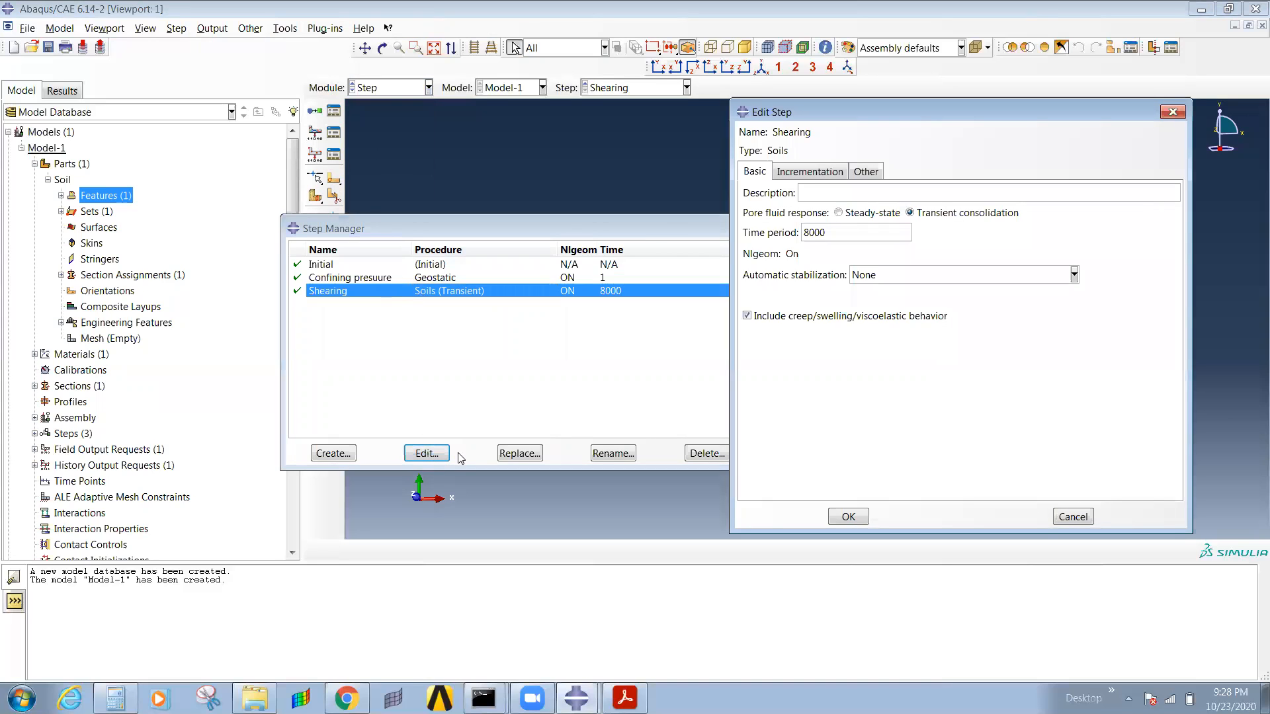
left_click(811, 172)
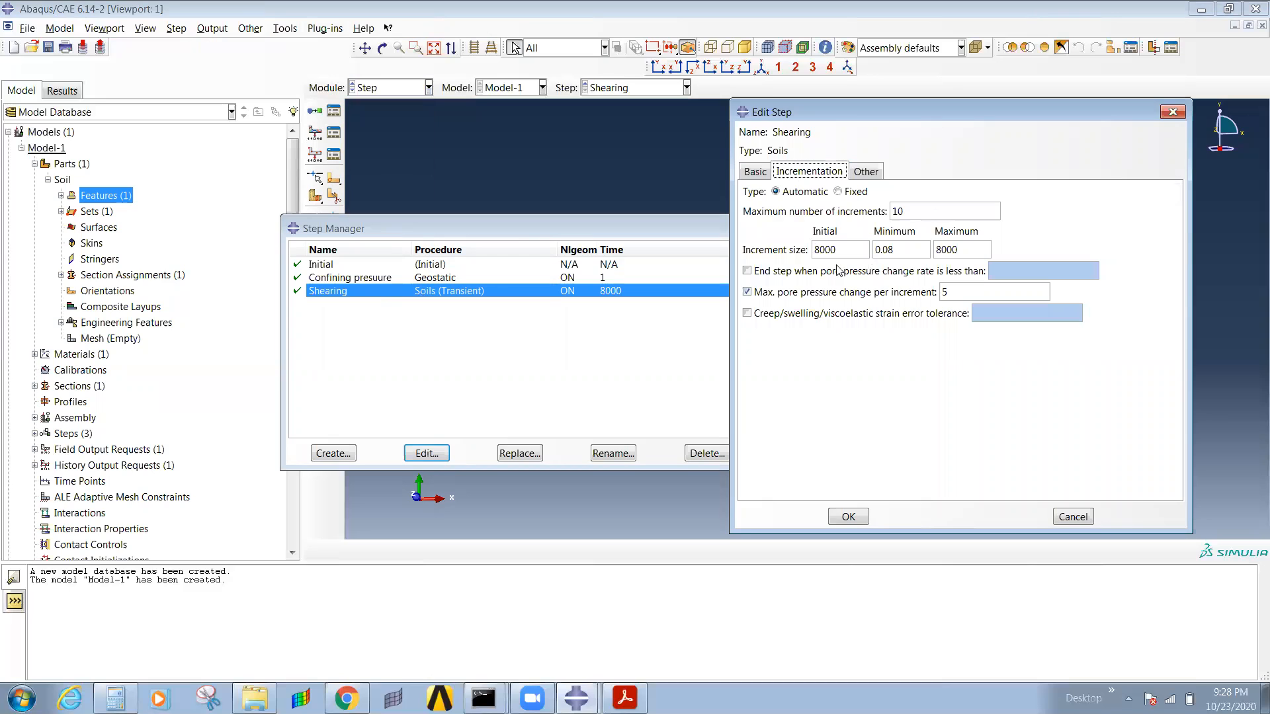
left_click(868, 172)
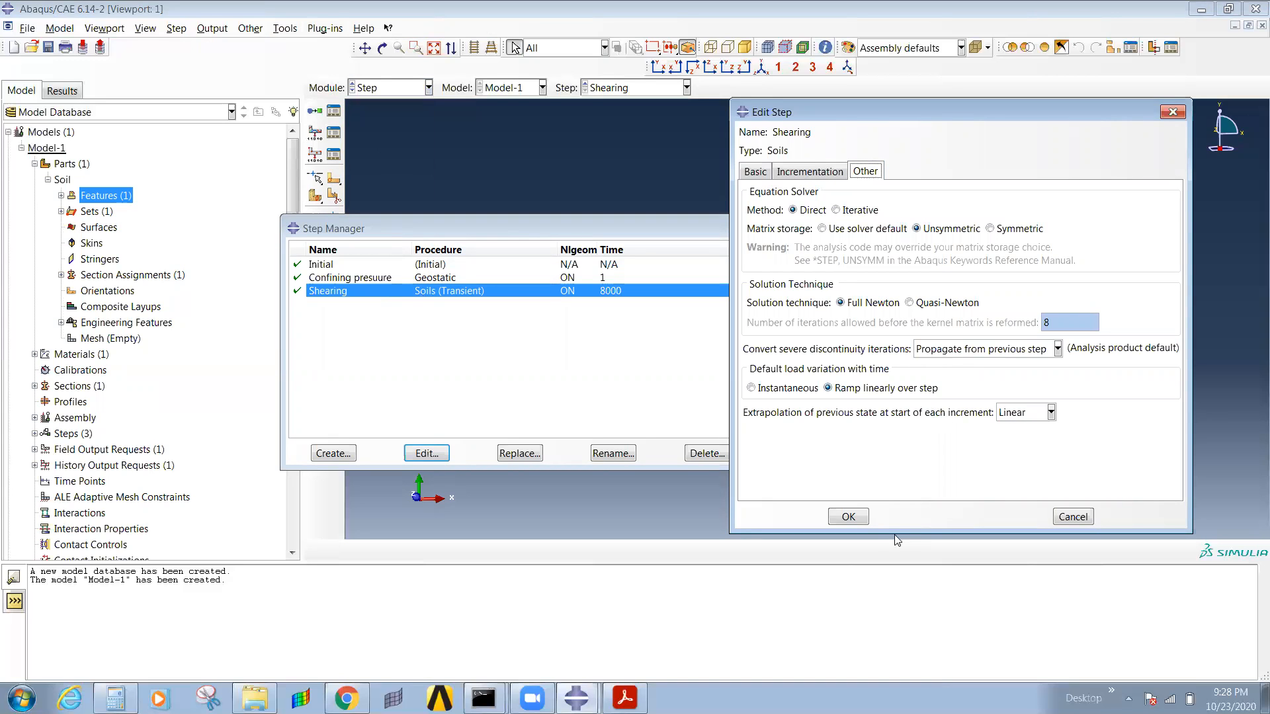
left_click(849, 517)
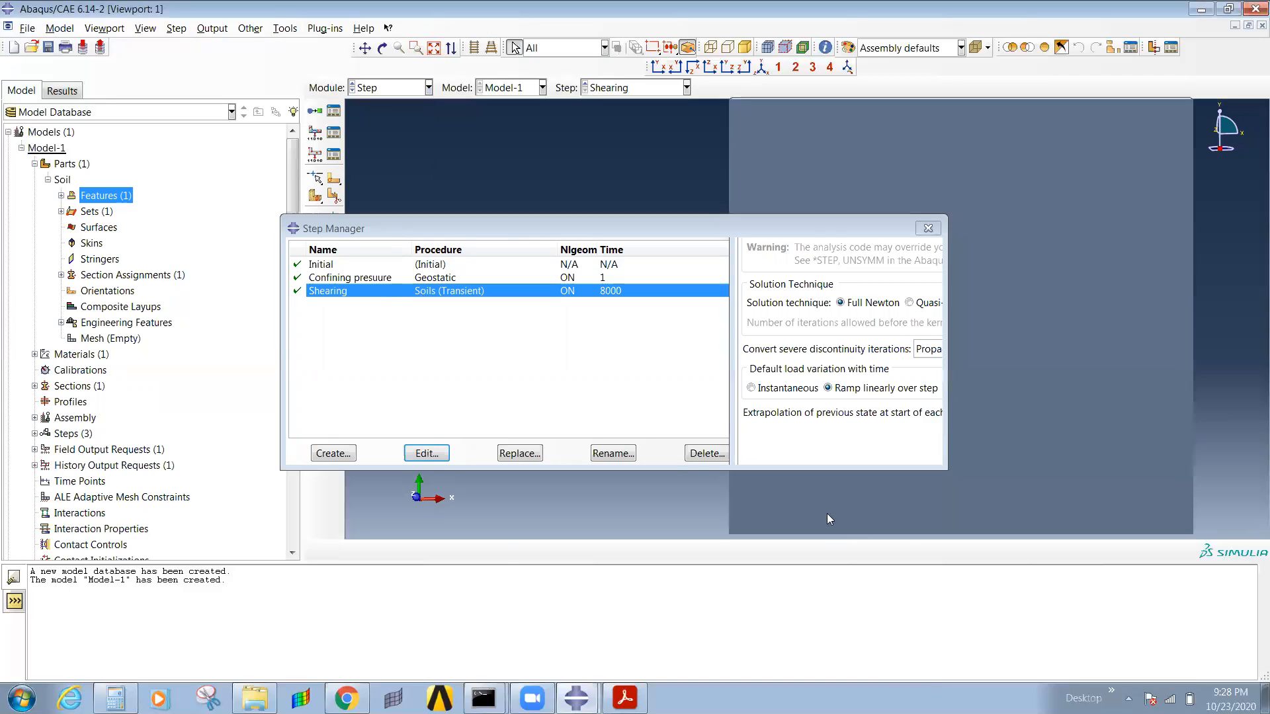
left_click(895, 454)
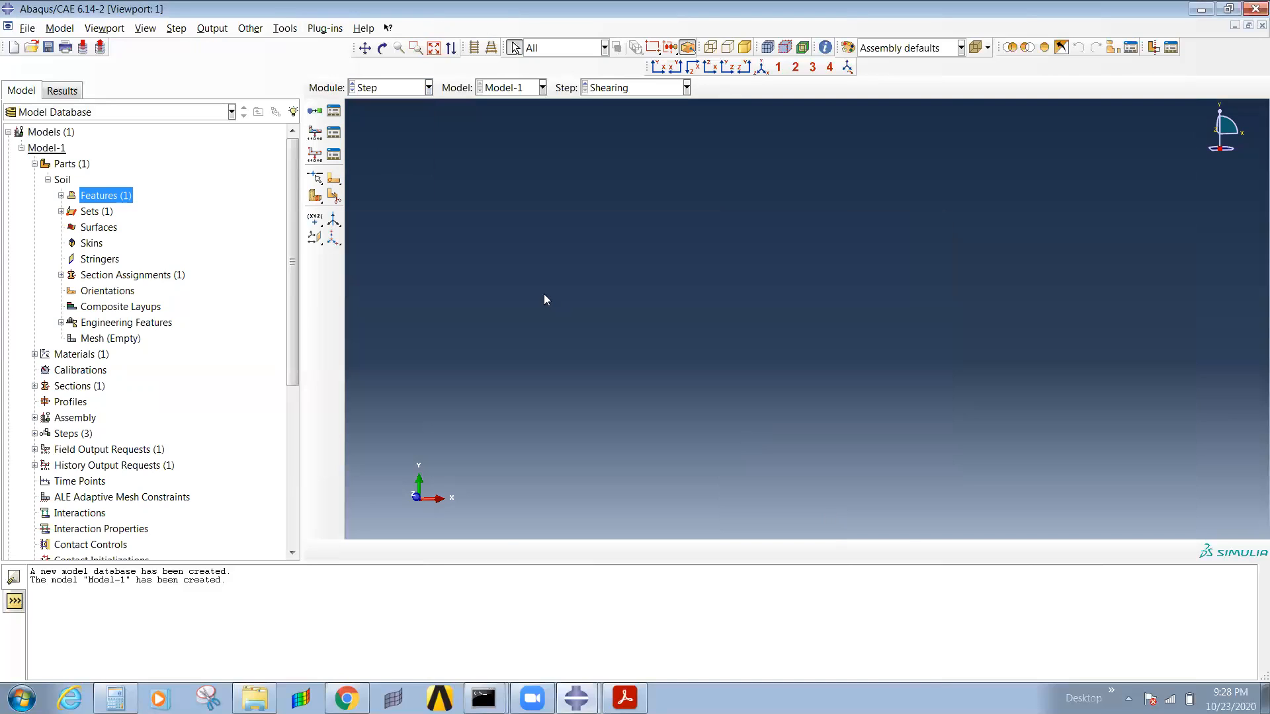
left_click(335, 220)
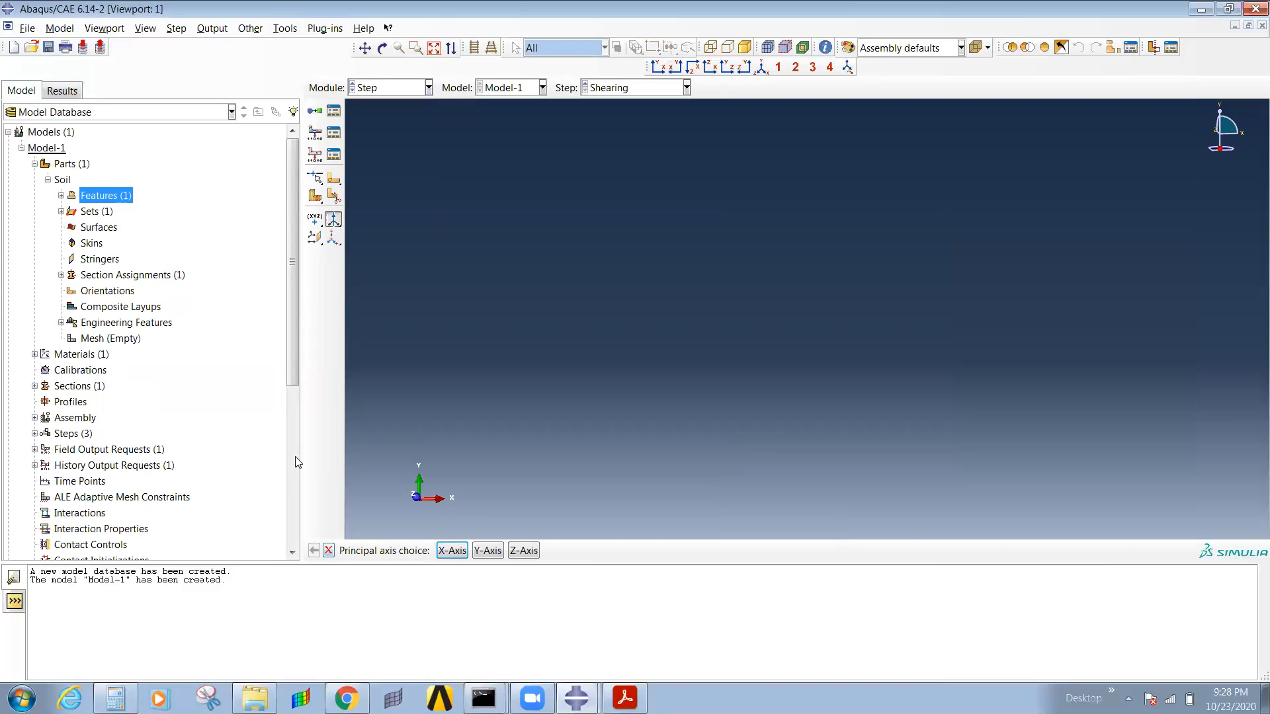
key("Escape")
left_click(49, 180)
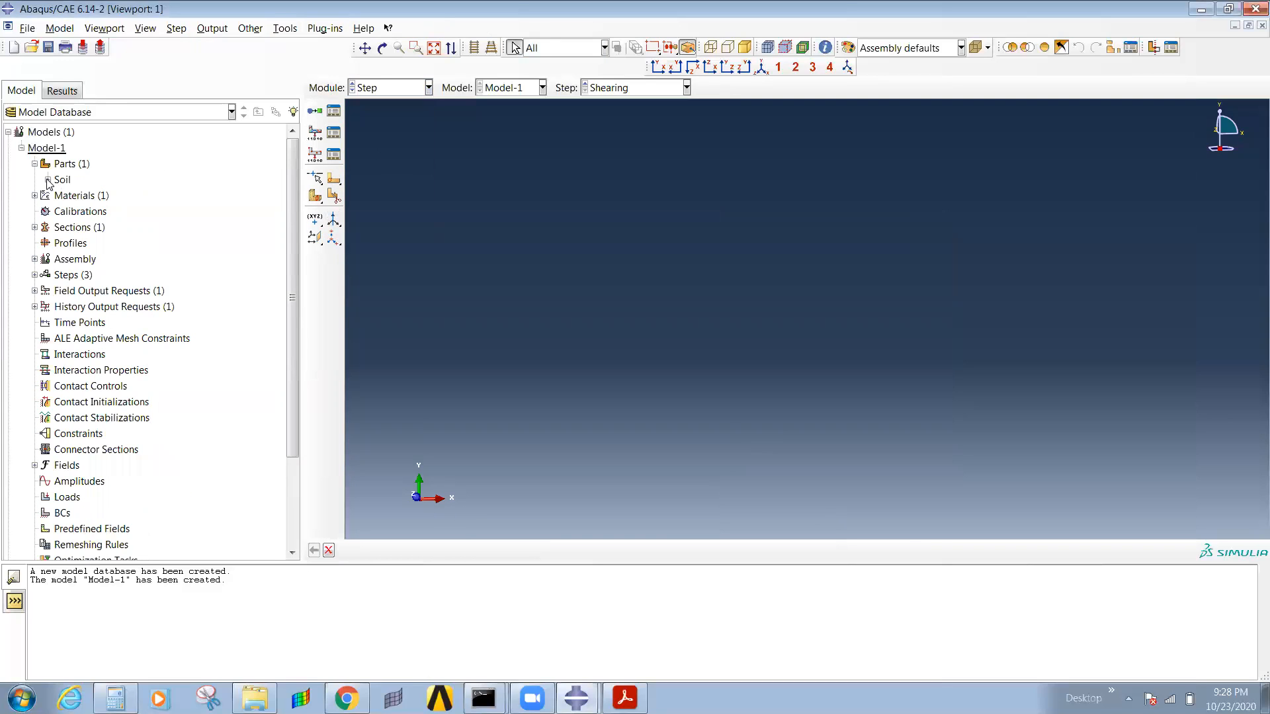
right_click(55, 165)
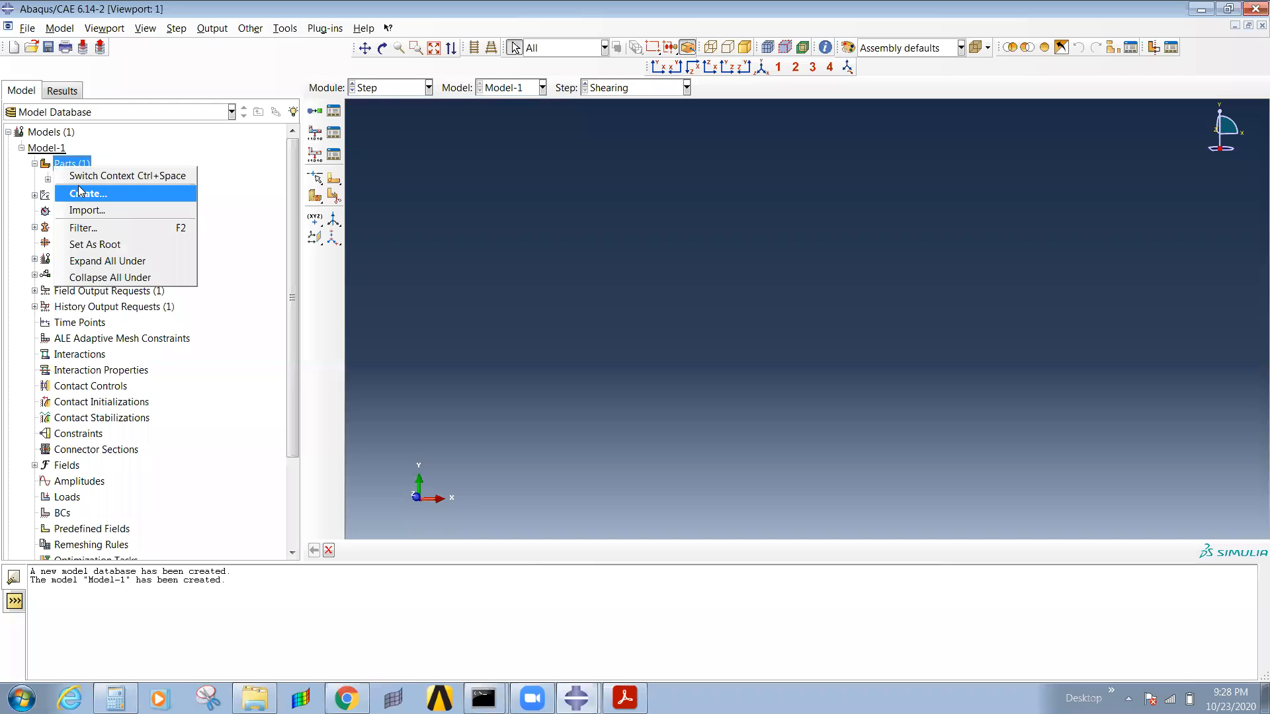
left_click(419, 262)
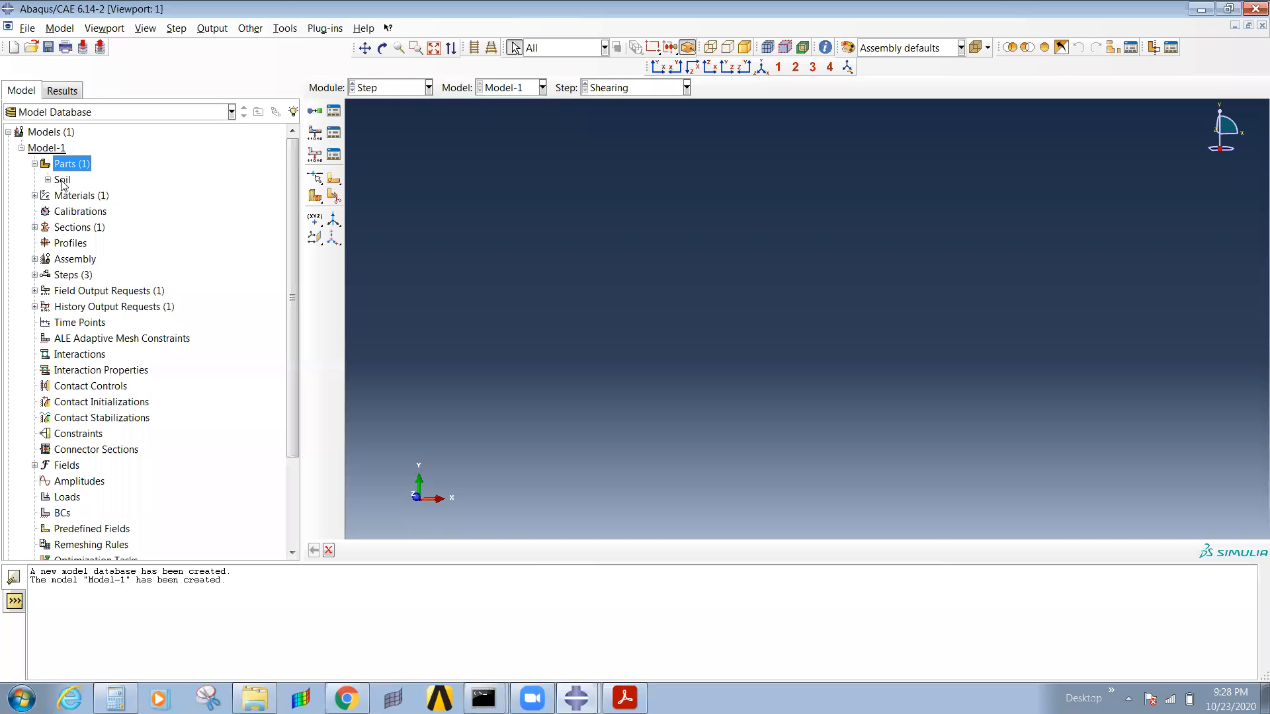
left_click(61, 180)
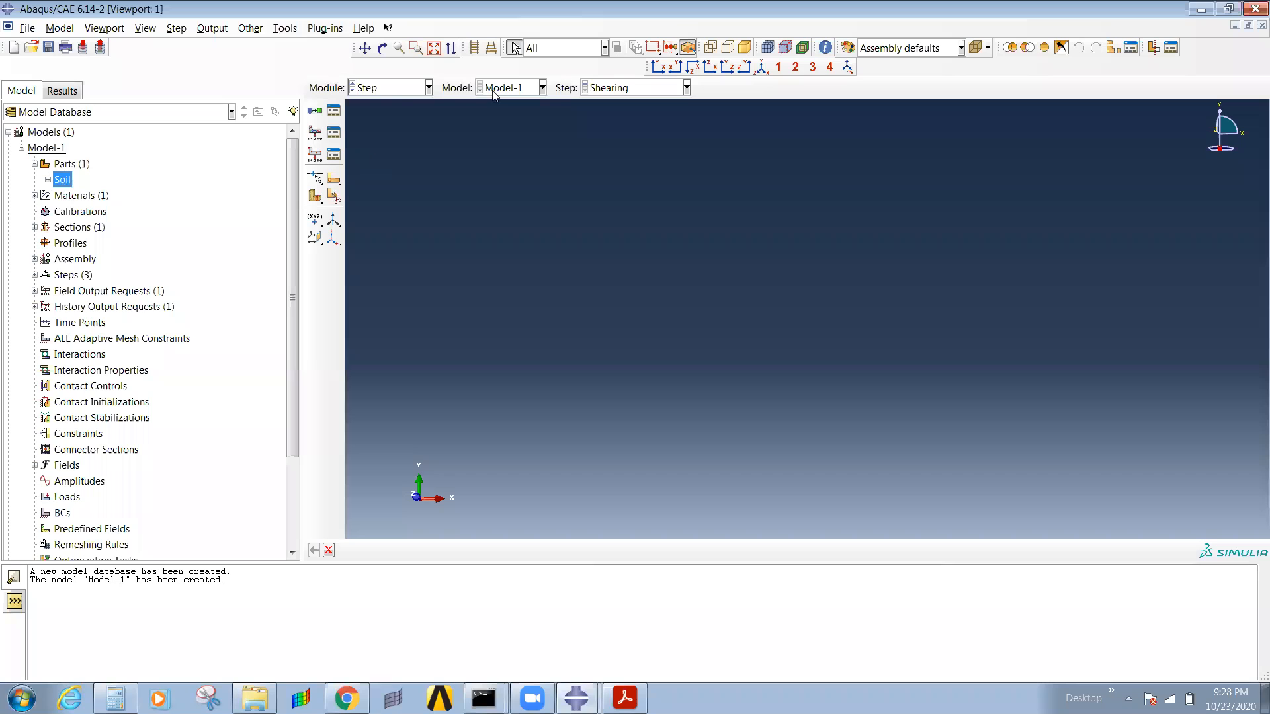
Step: Create a dependent (mesh on part) instance of the Soil part in the Assembly module
left_click(385, 93)
left_click(390, 124)
left_click(316, 111)
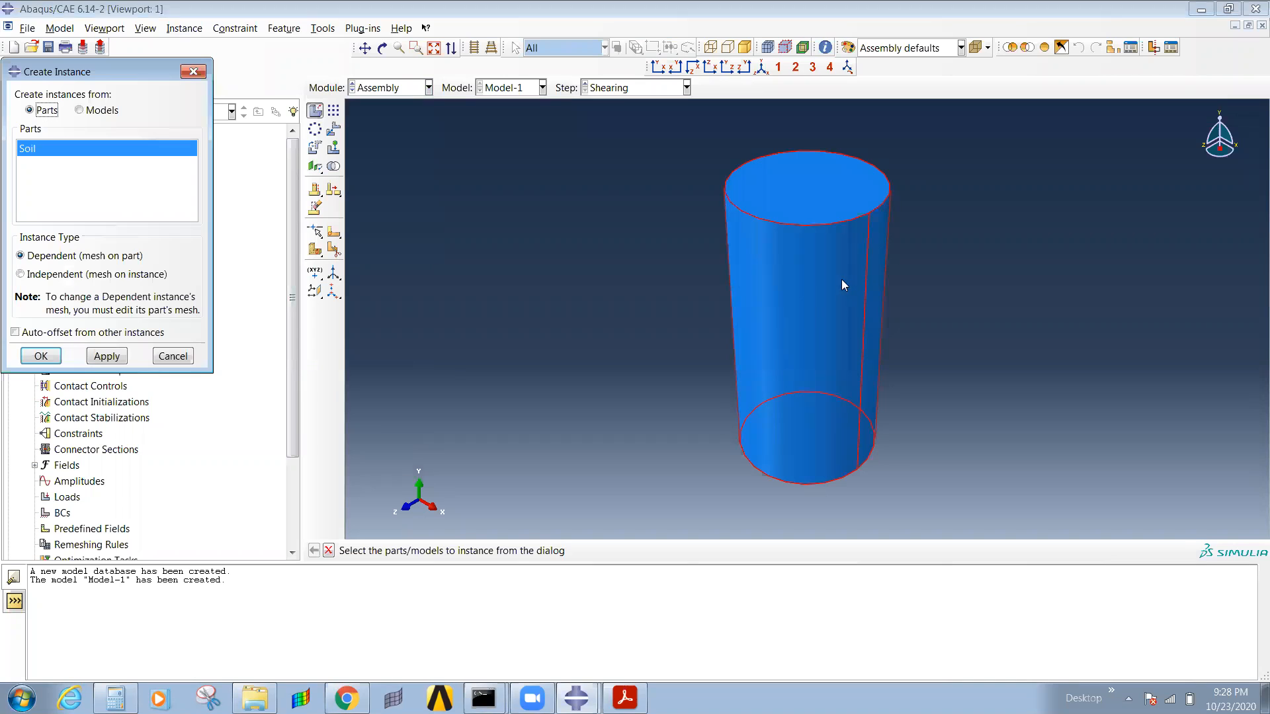
left_click(41, 356)
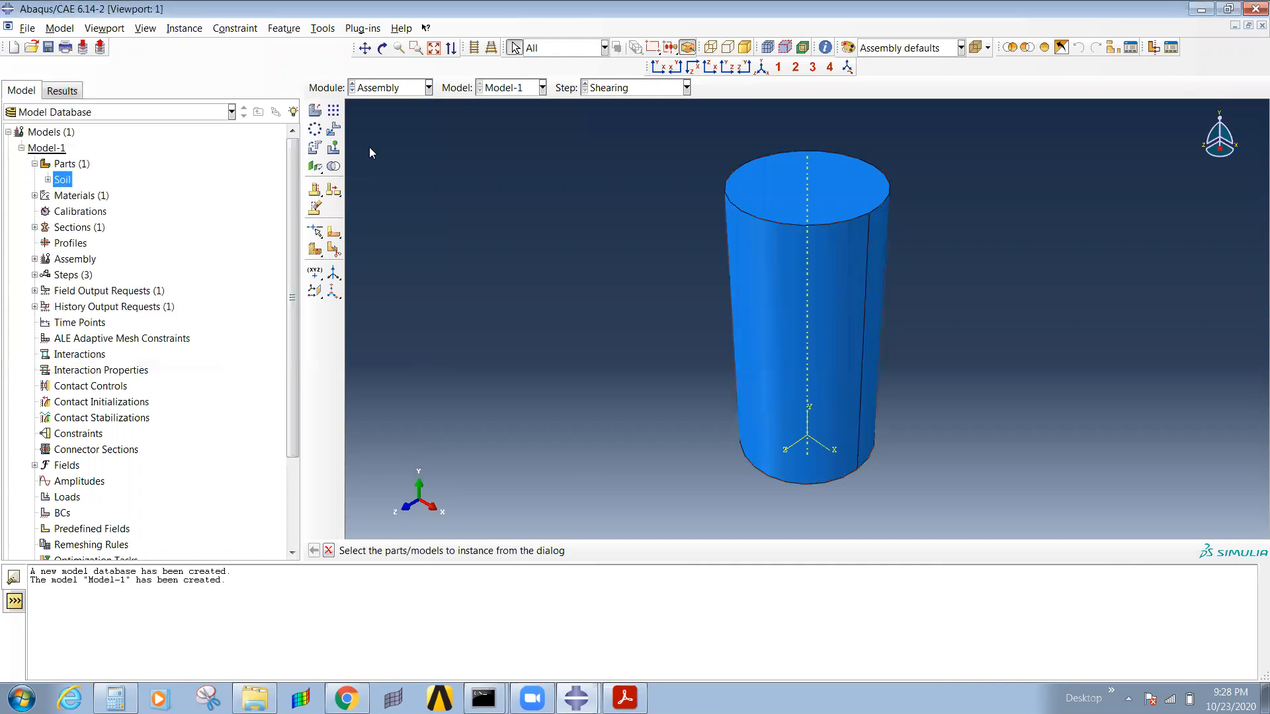
Step: Inspect the Soil part's instance in the assembly and the operations available for it
left_click(315, 111)
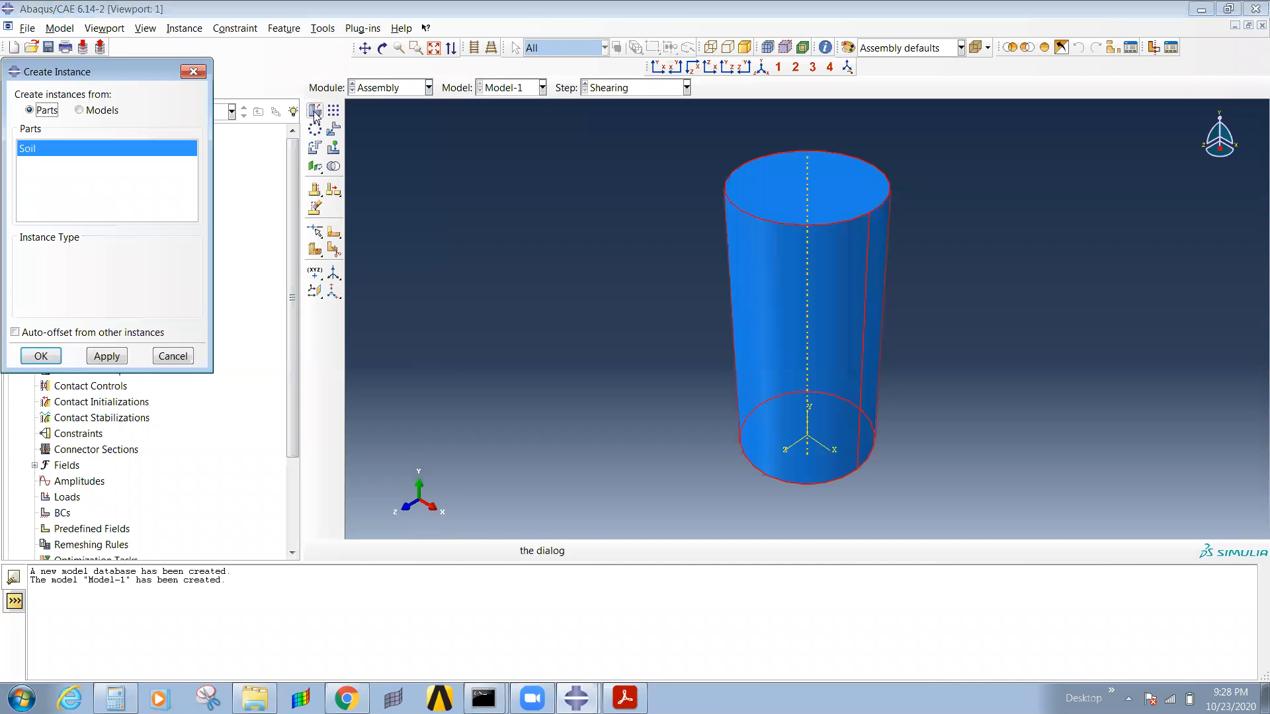
left_click(169, 356)
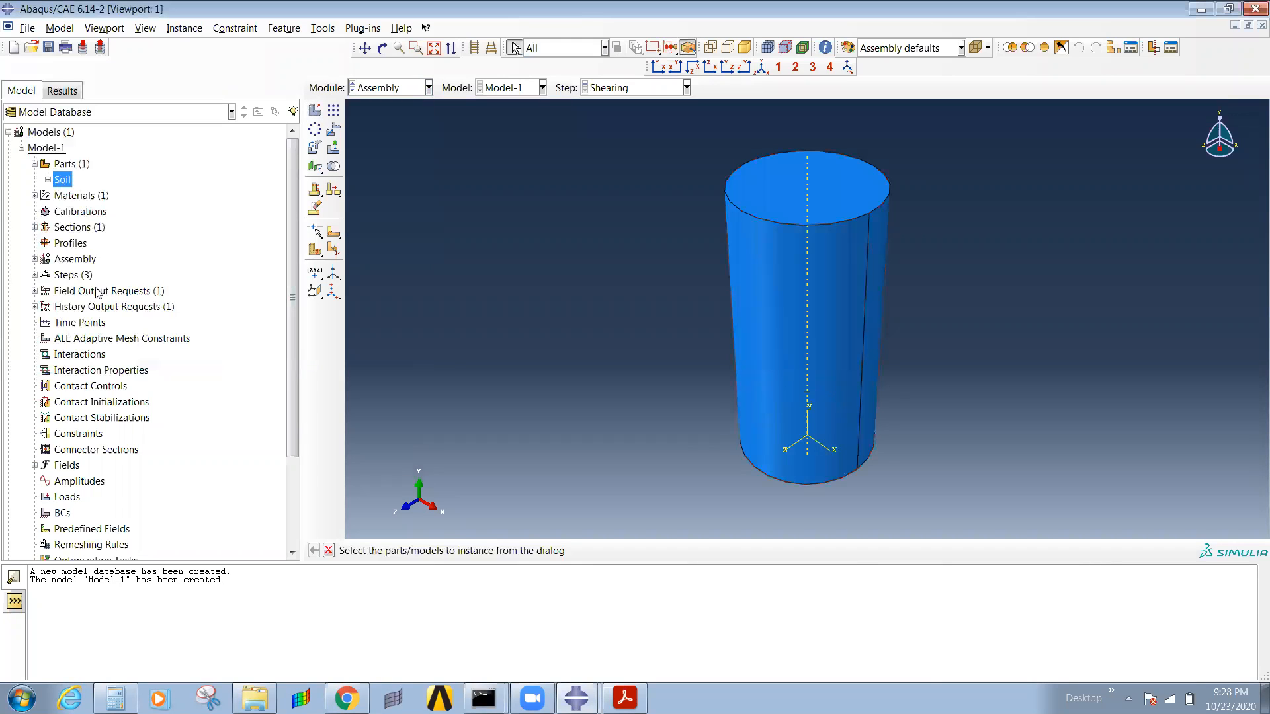
left_click(35, 260)
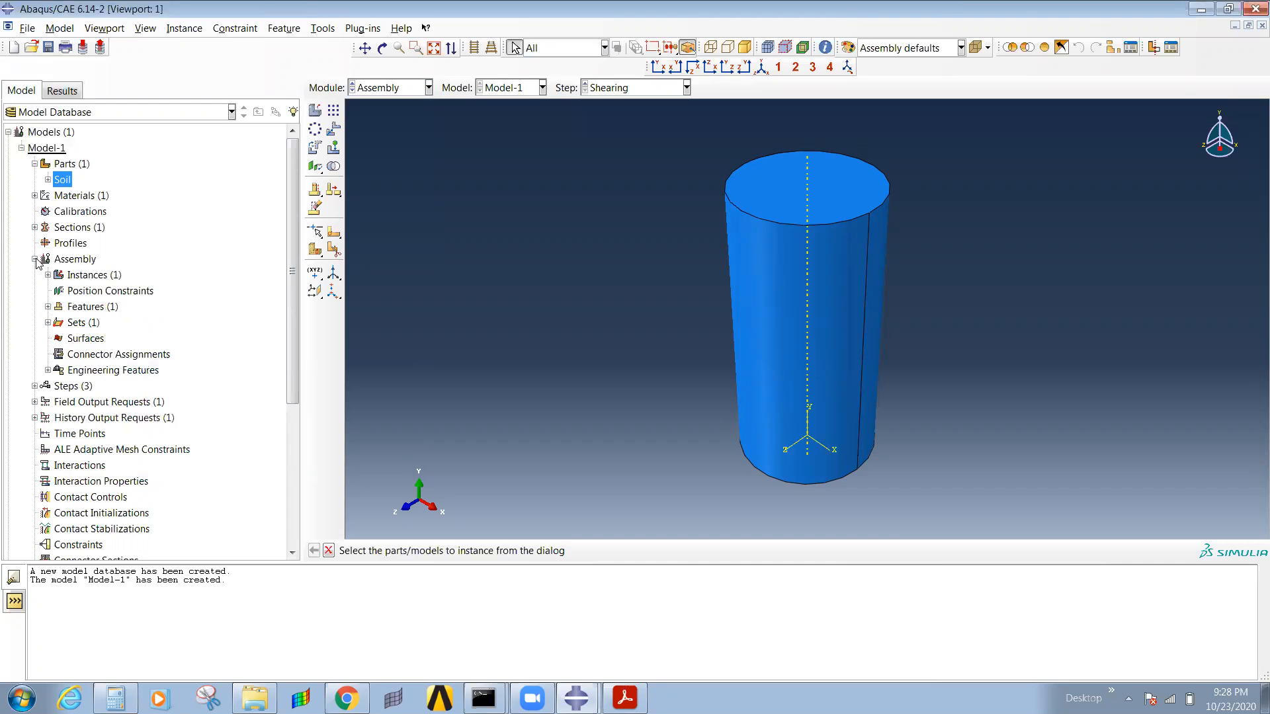
left_click(47, 275)
left_click(80, 292)
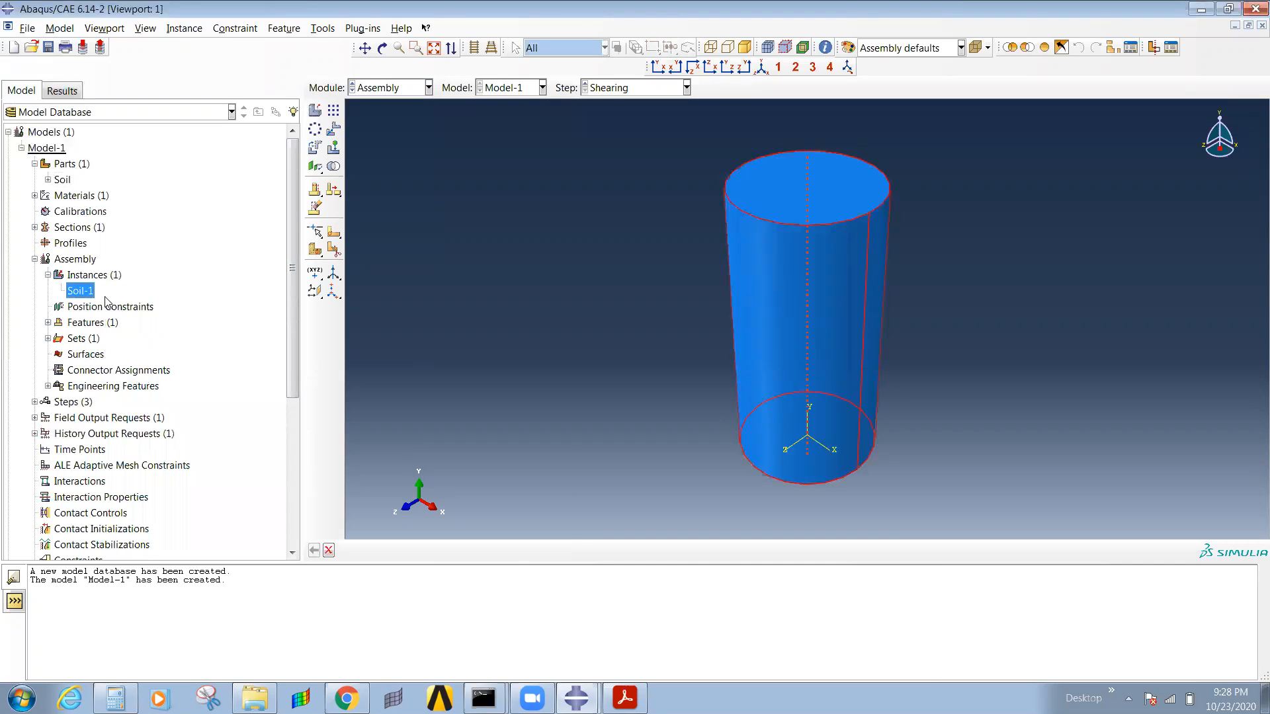
right_click(86, 293)
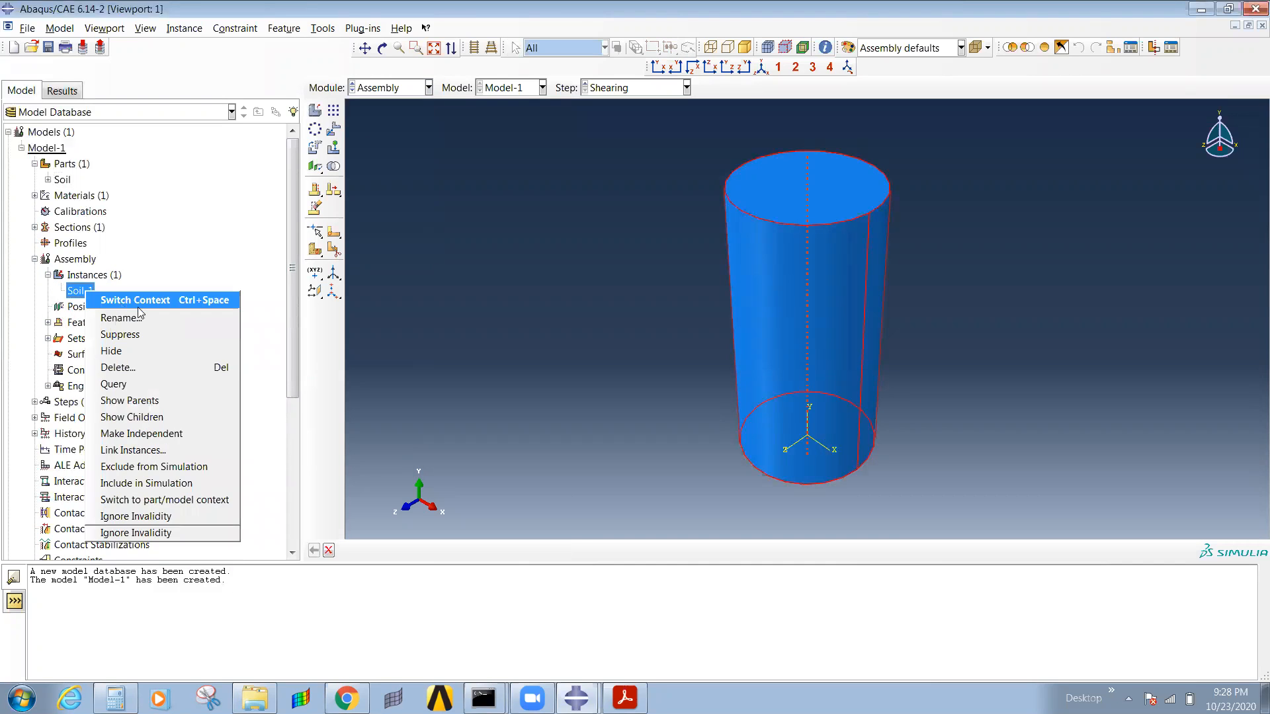
left_click(560, 371)
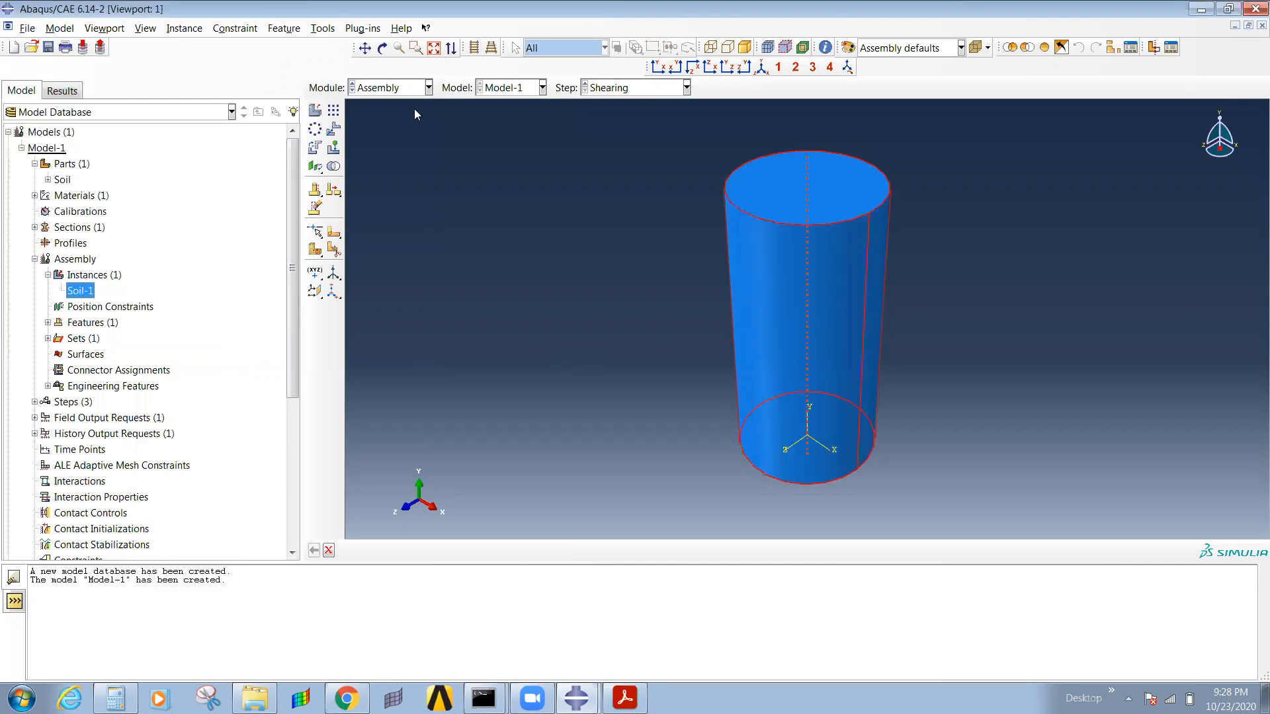
Step: Try to create an independent (mesh on instance) instance of the Soil part
left_click(315, 110)
left_click(50, 274)
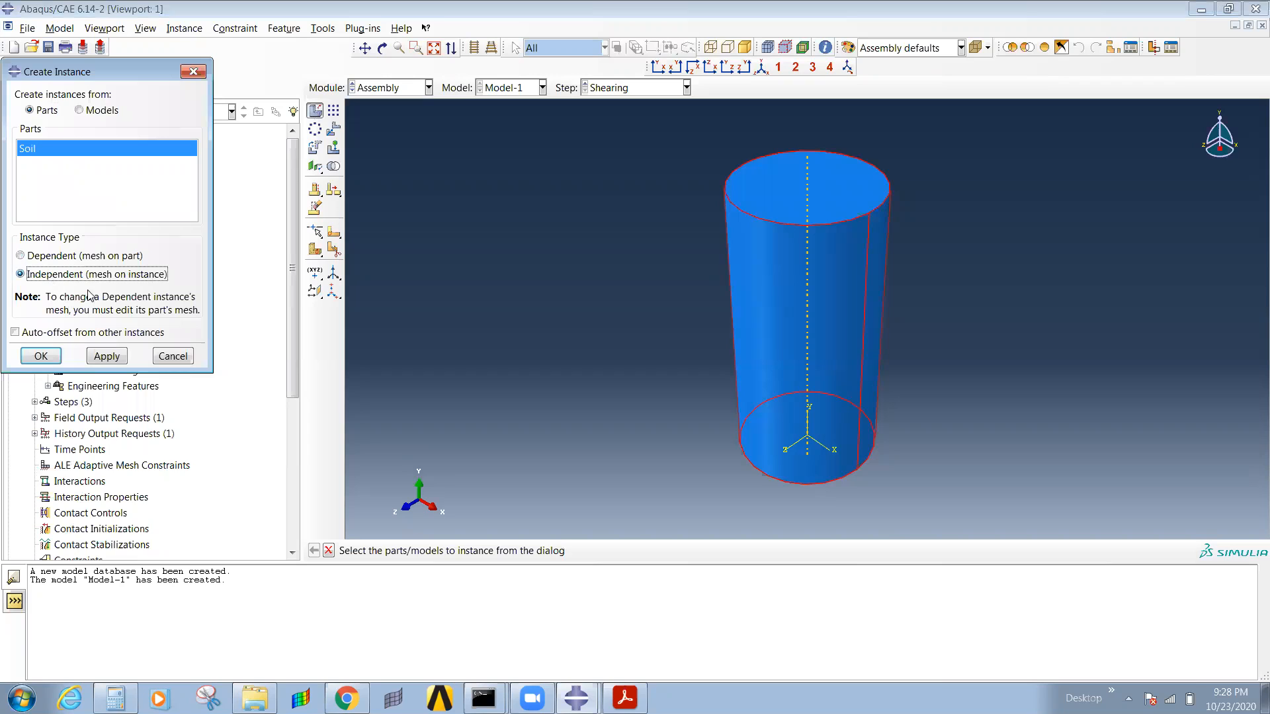
left_click(41, 356)
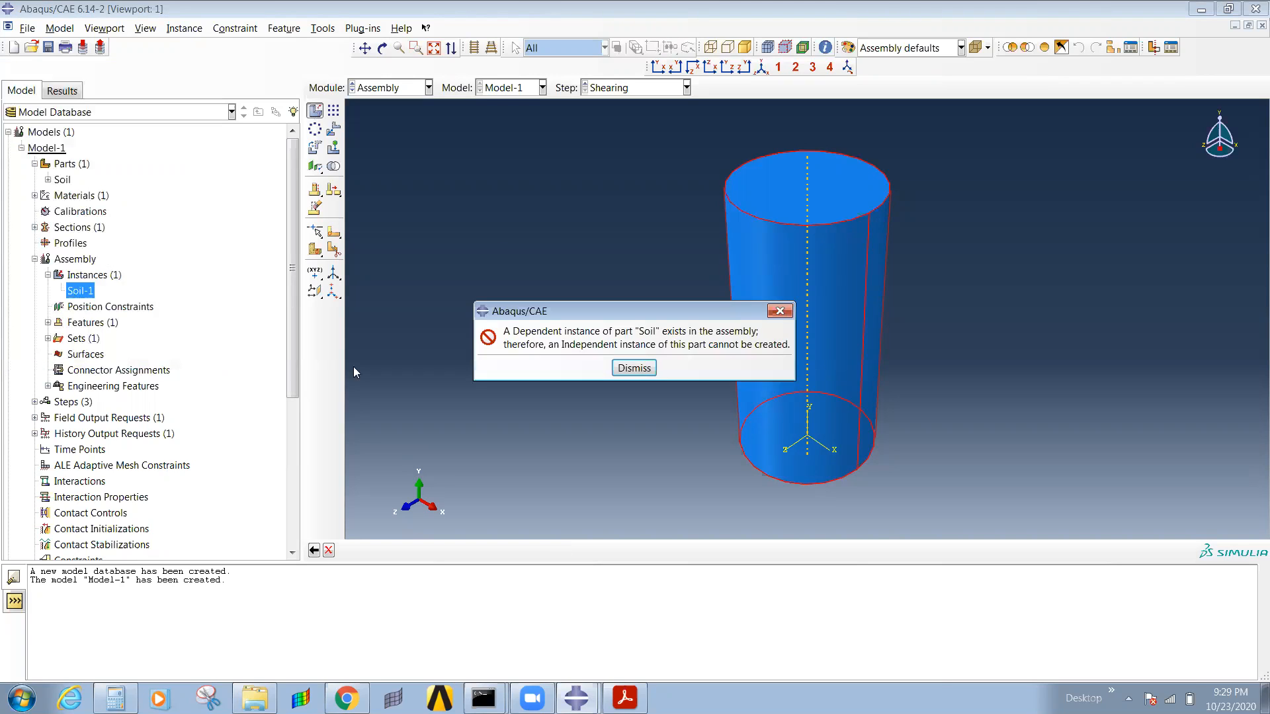
Step: Look at the option of instancing from models, and retry creating an independent instance of the Soil part
left_click(634, 369)
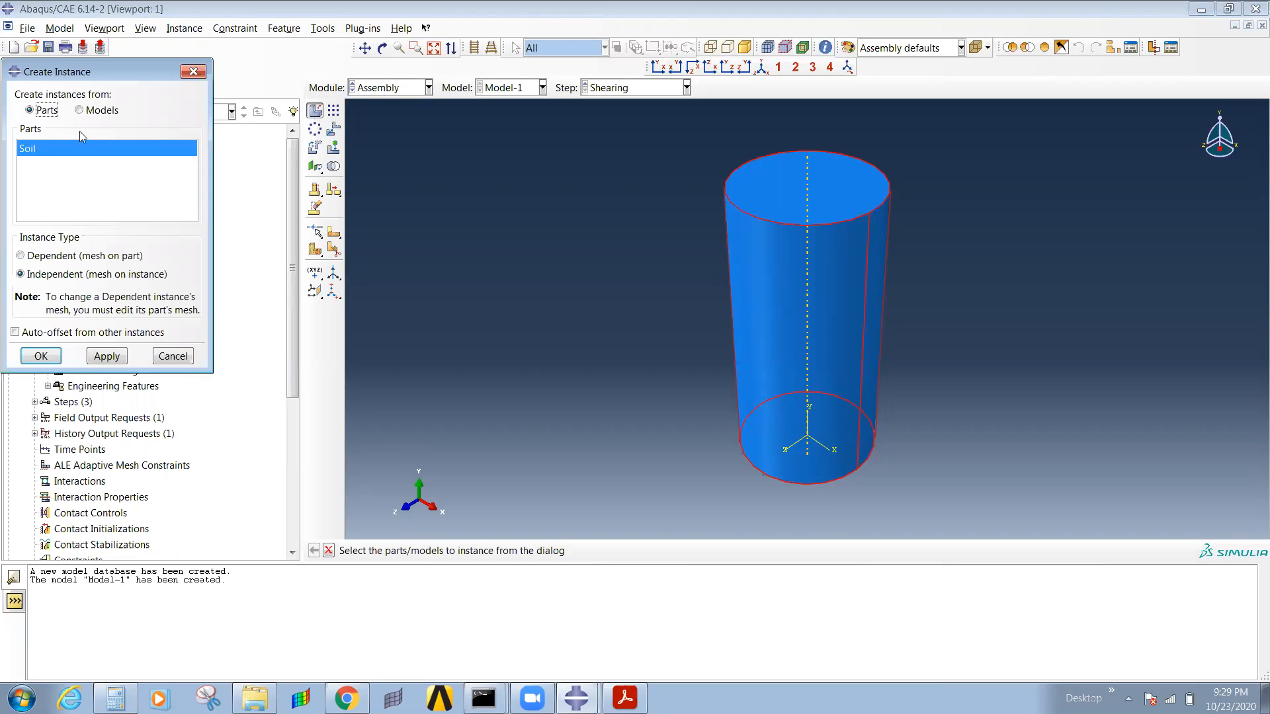
left_click(95, 113)
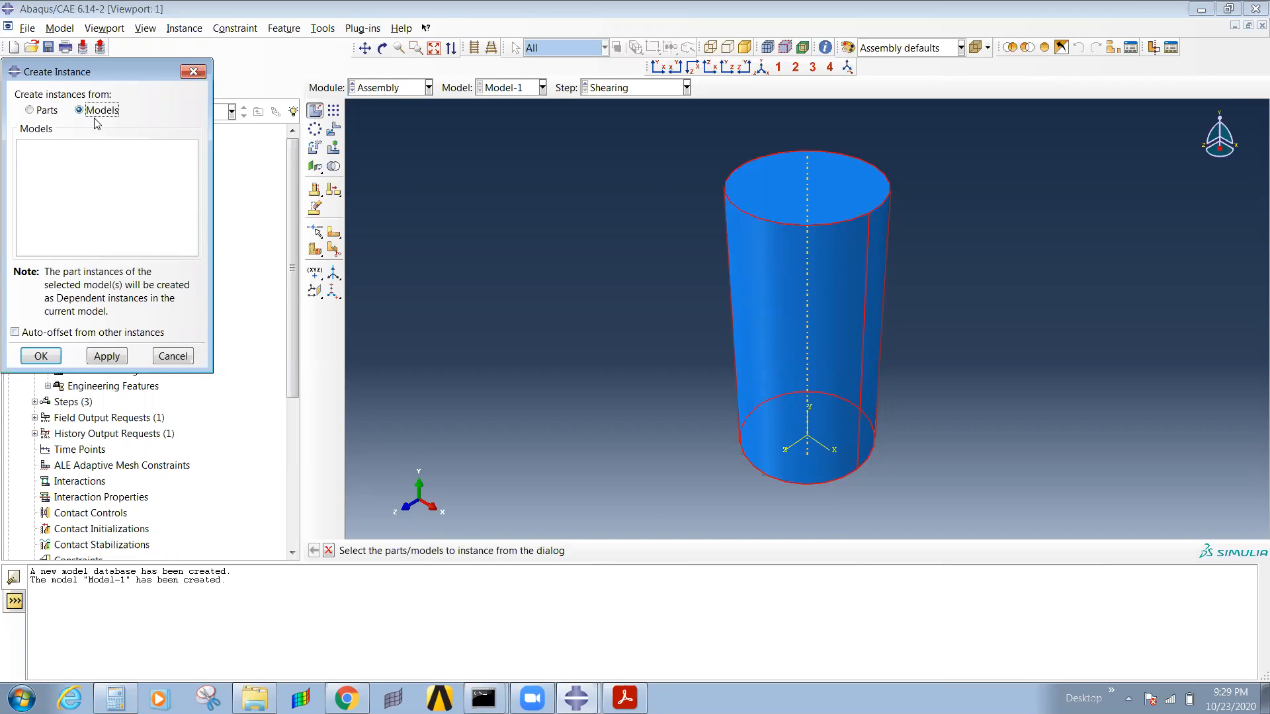
left_click(49, 111)
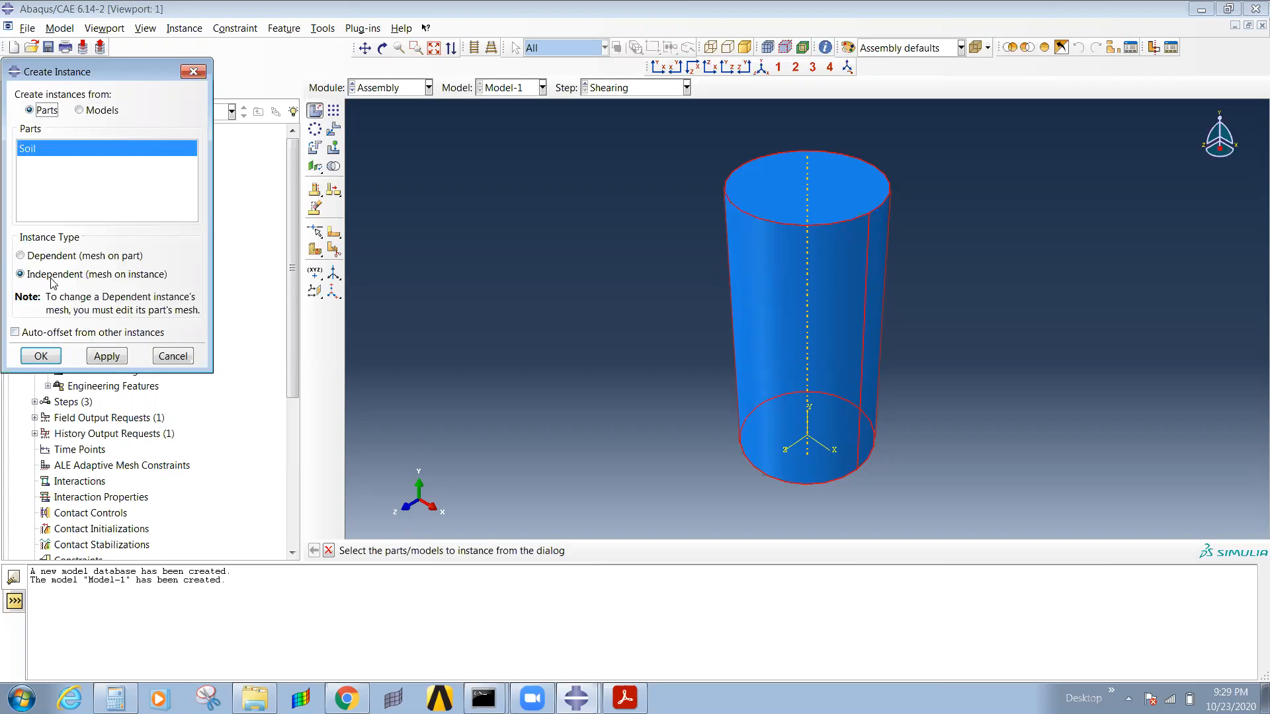
left_click(102, 361)
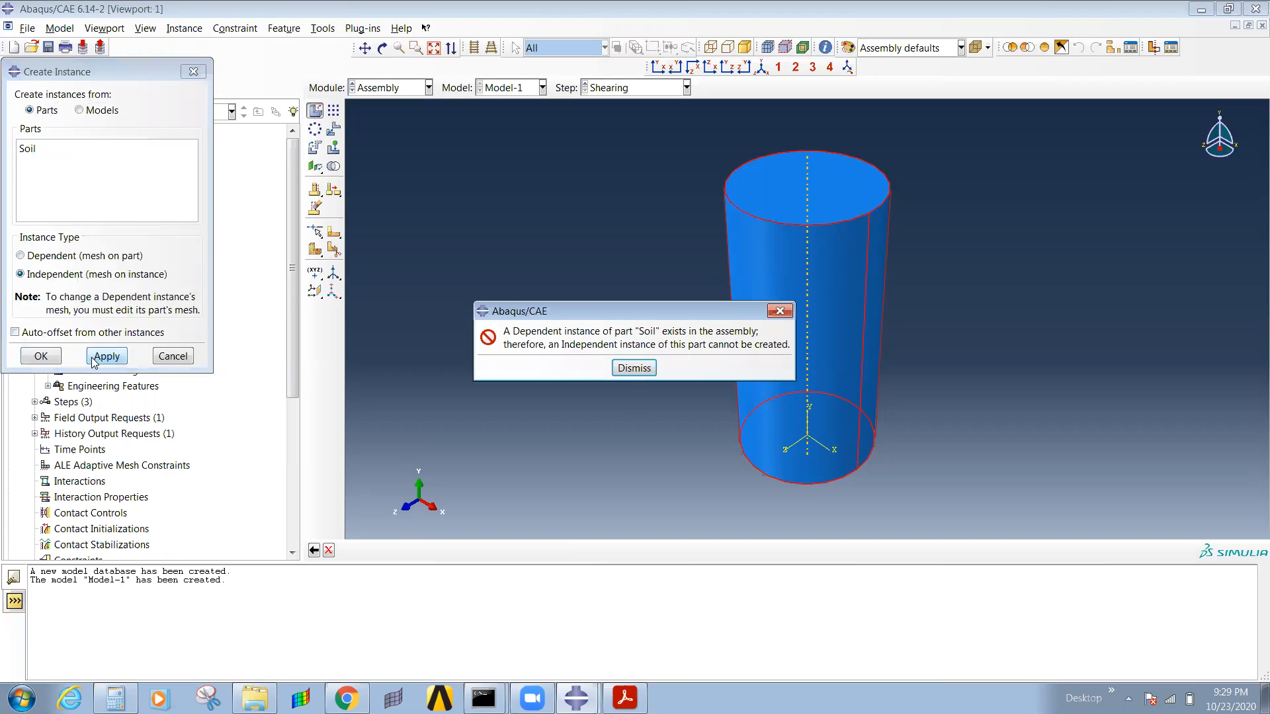
left_click(637, 372)
left_click(177, 357)
Step: Delete the dependent Soil instance from the assembly and recreate it as an independent (mesh on instance) instance
right_click(82, 293)
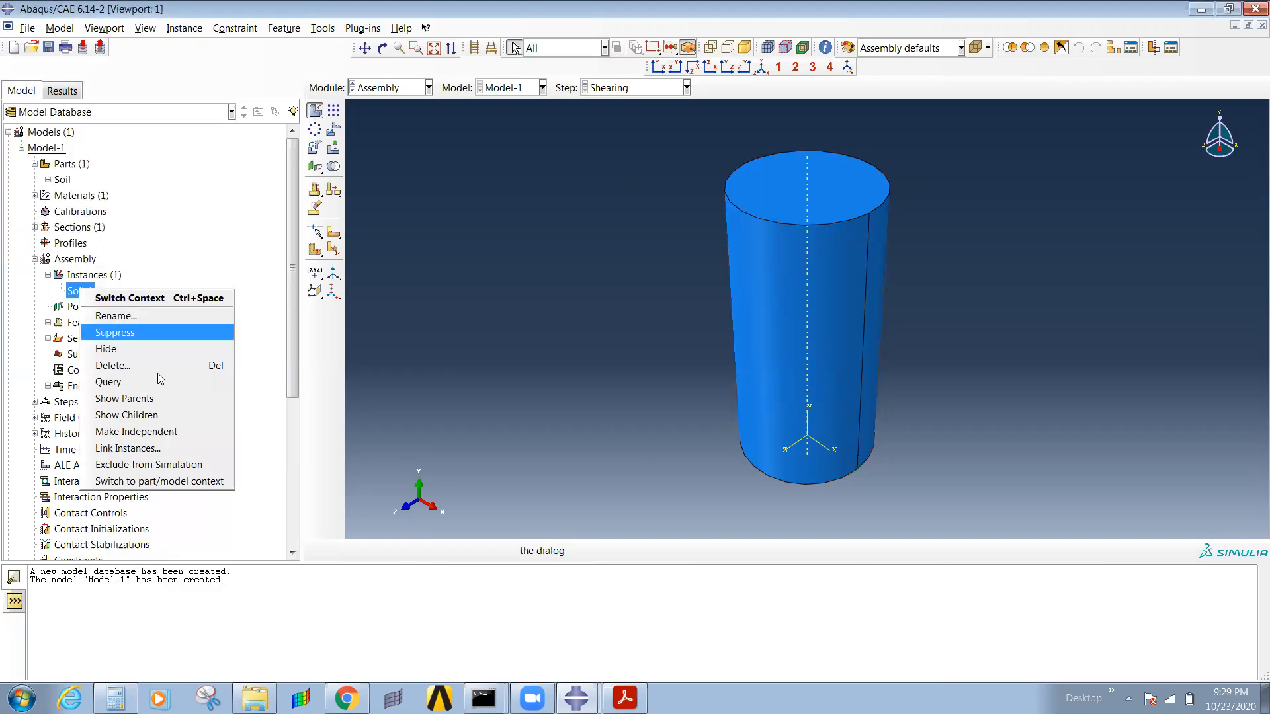
left_click(120, 368)
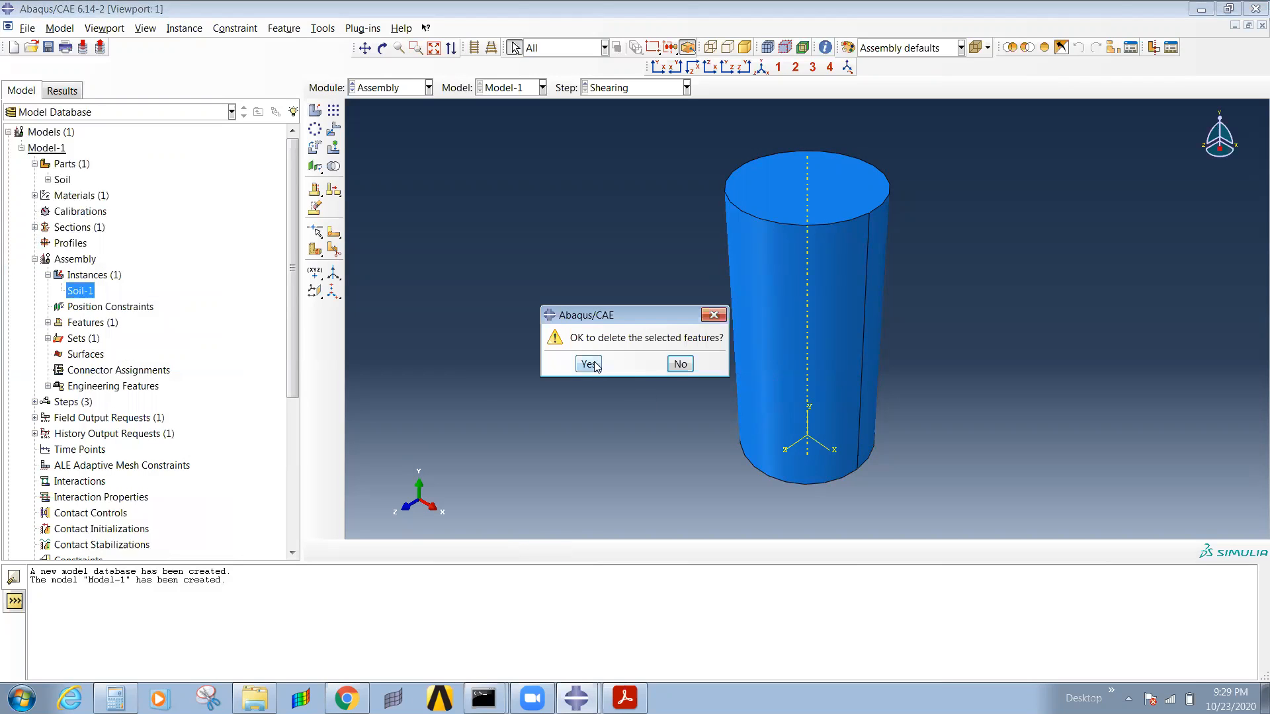
left_click(587, 363)
double_click(84, 276)
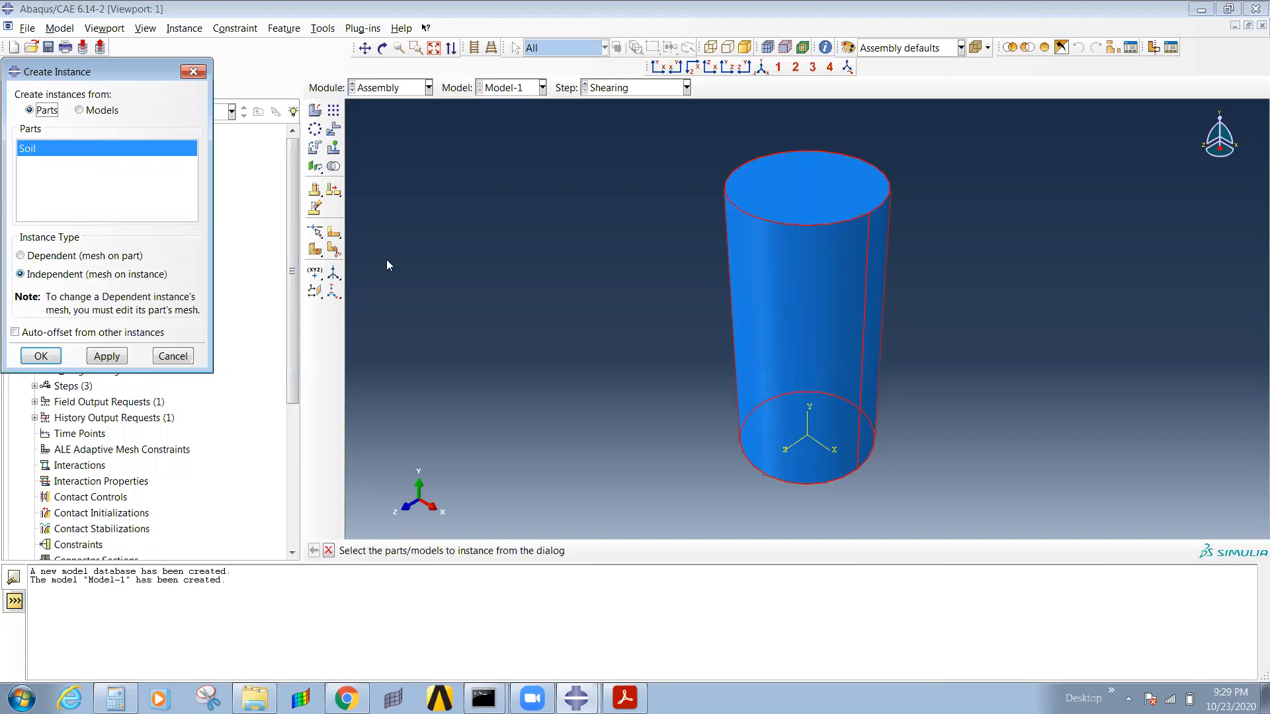
left_click(793, 300)
left_click(41, 357)
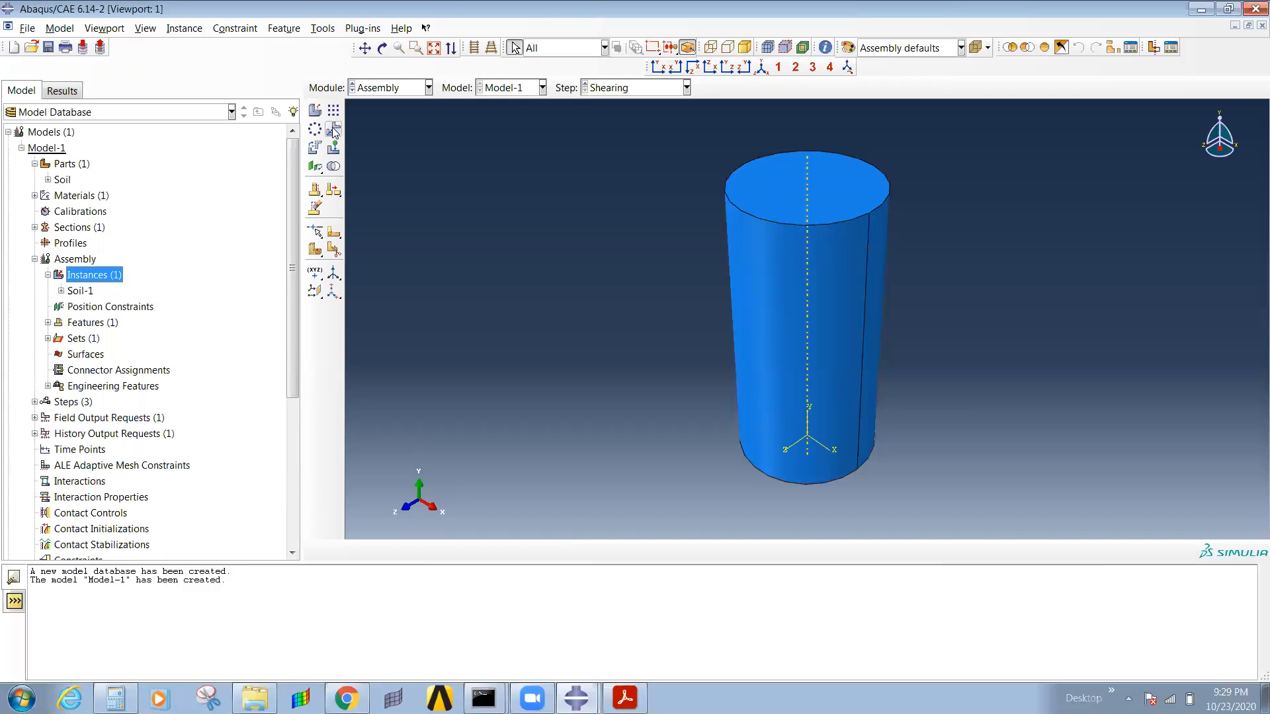
Step: Try to translate the Soil instance using the origin at its base as both start and end point
left_click(334, 129)
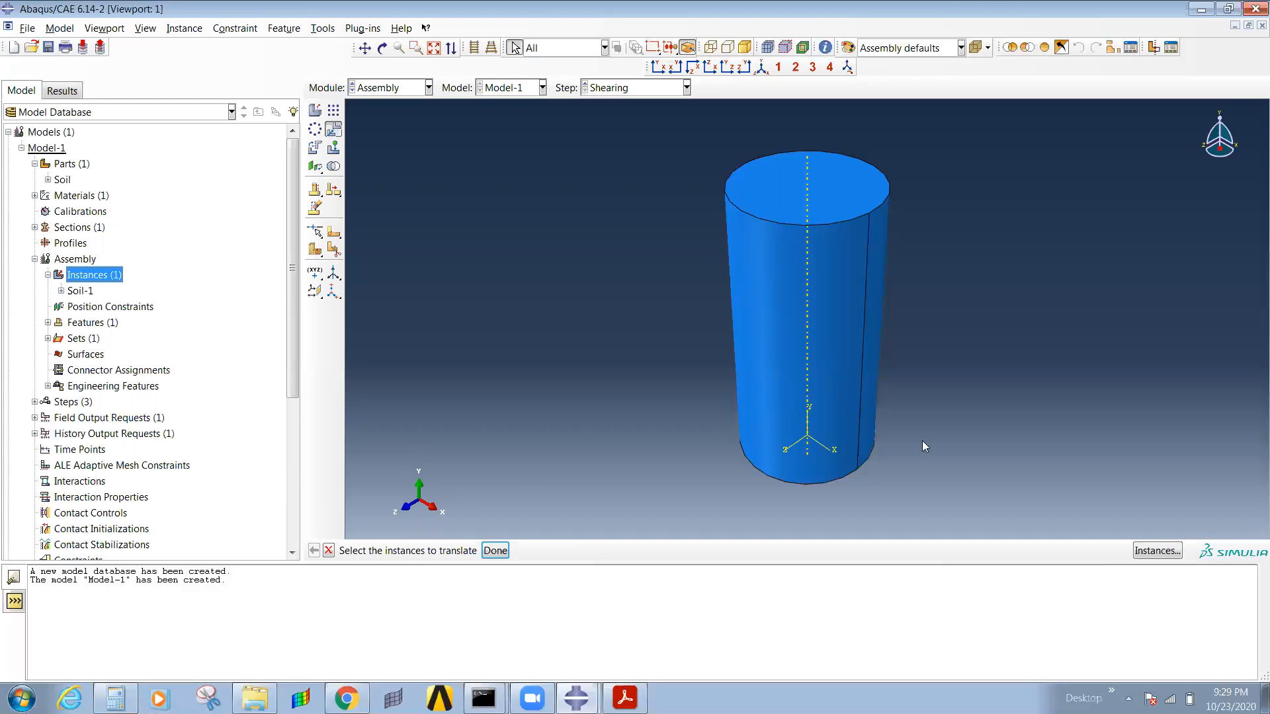
left_click_drag(845, 419, 800, 298, "ctrl+alt")
left_click(802, 381)
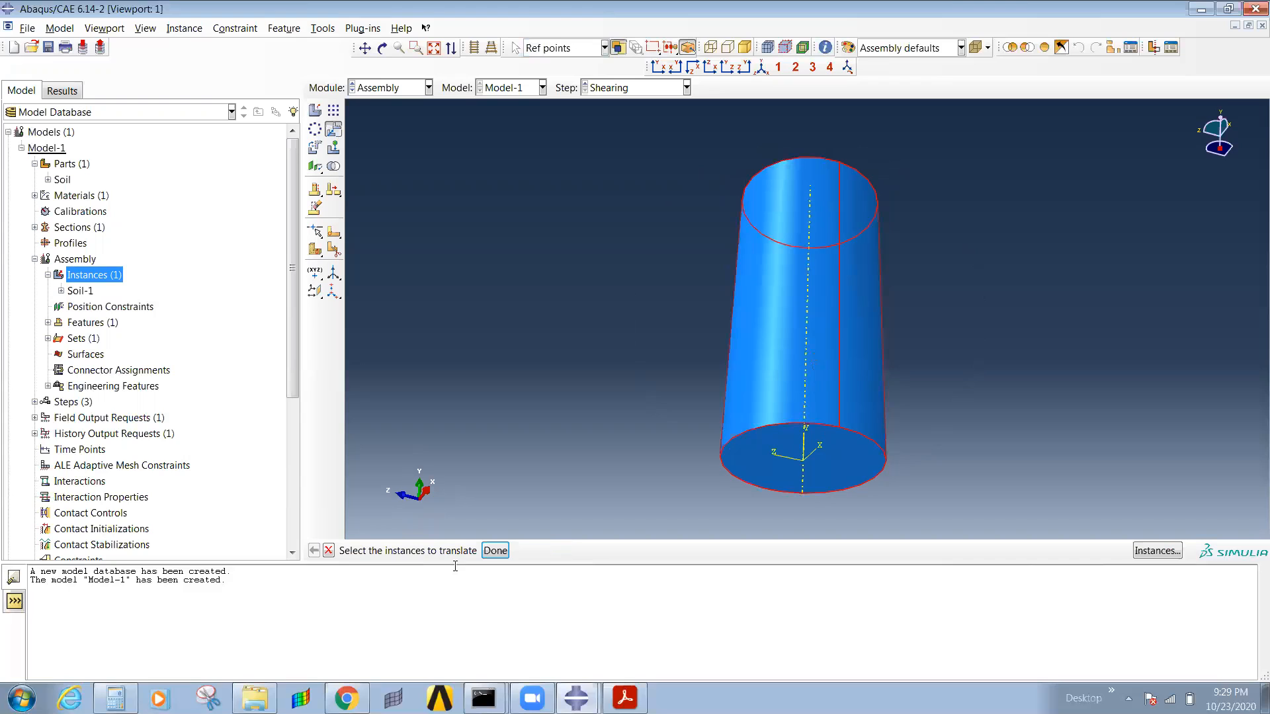
left_click(495, 551)
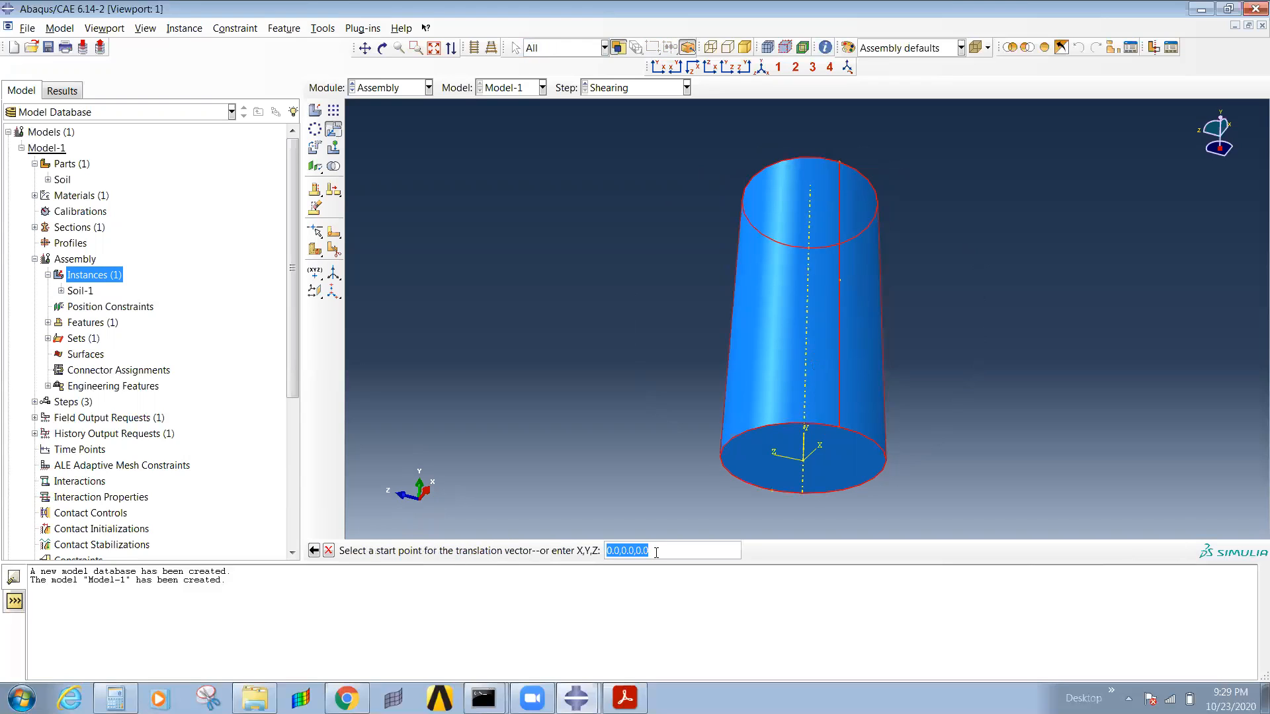
left_click(804, 461)
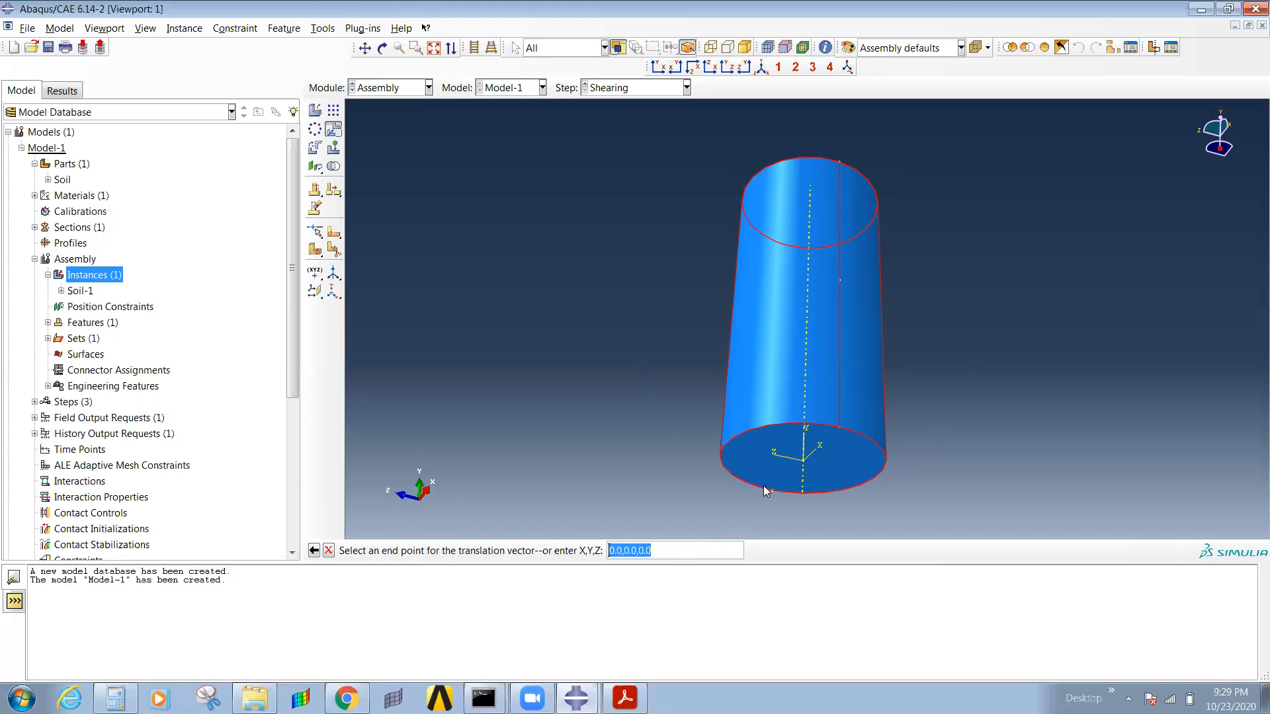
left_click(803, 463)
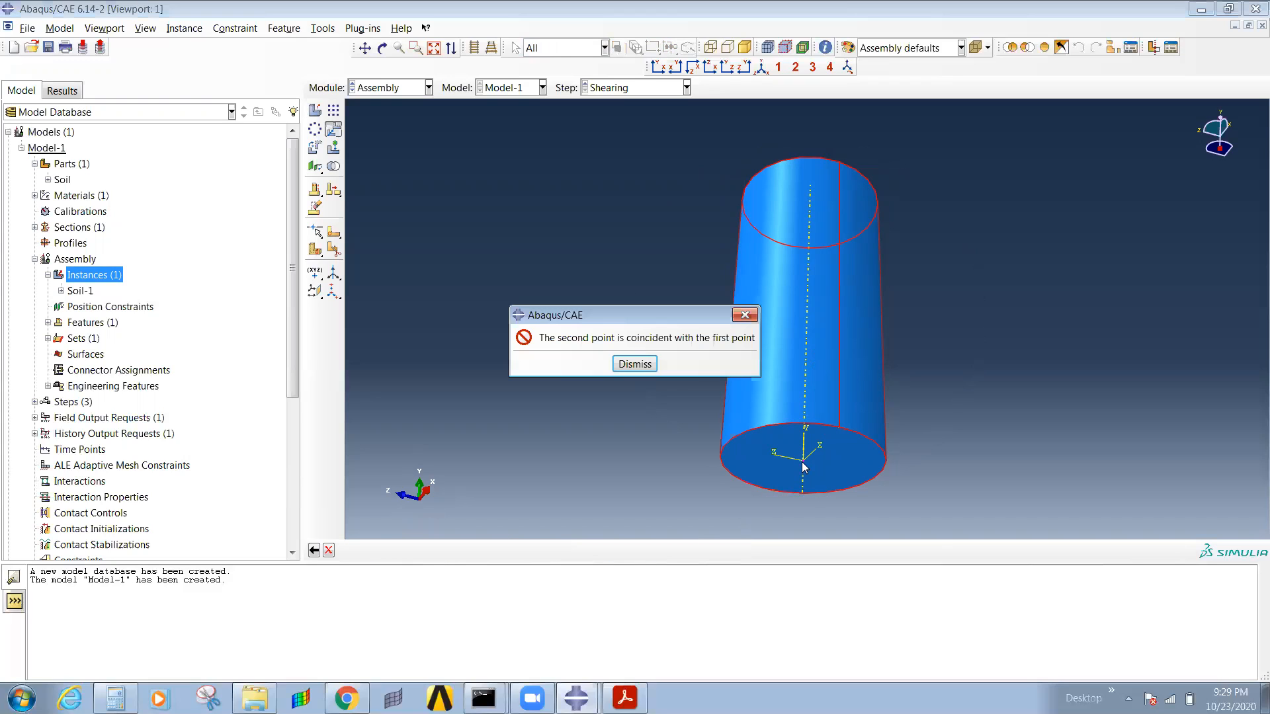
left_click(635, 365)
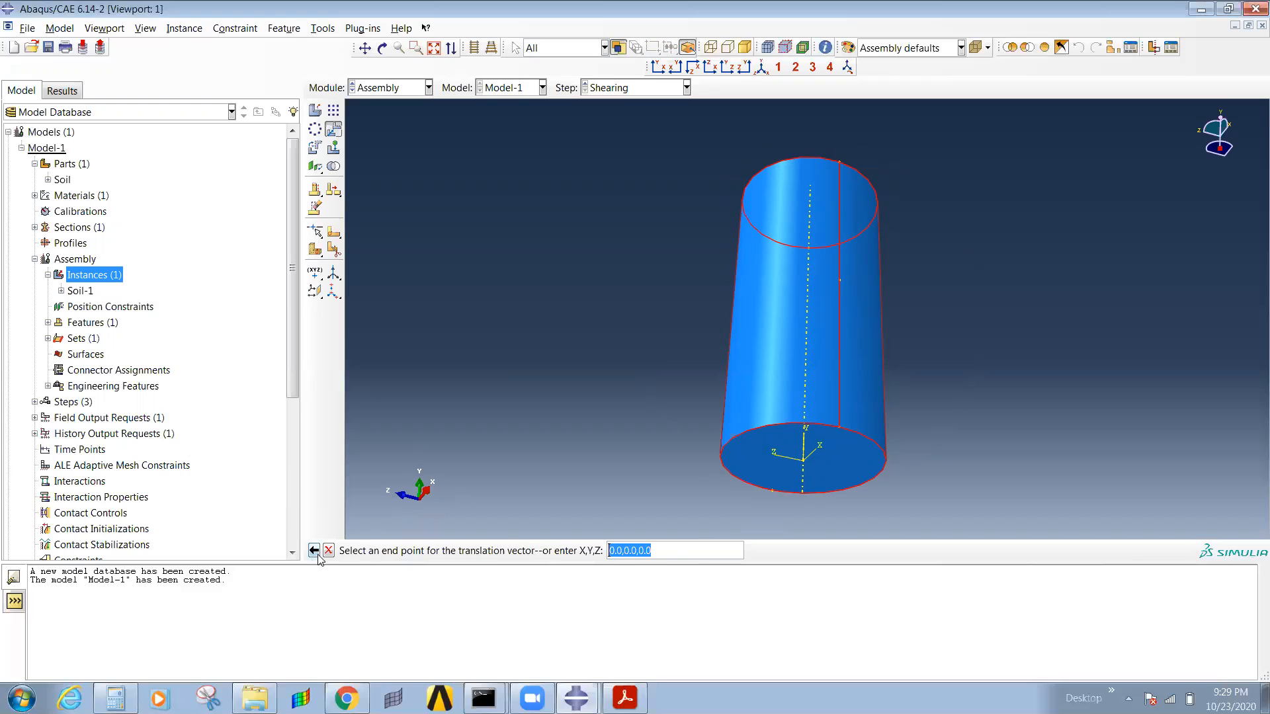
left_click_drag(811, 356, 741, 423, "ctrl+alt")
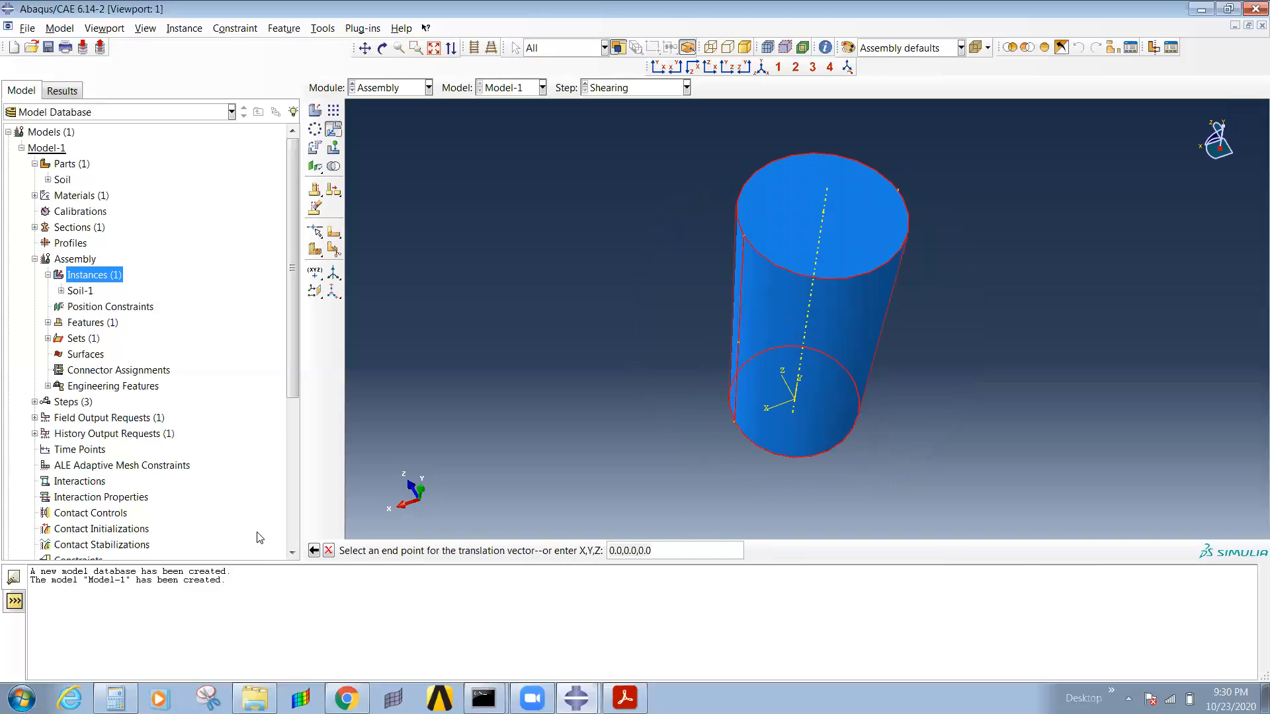
left_click(329, 550)
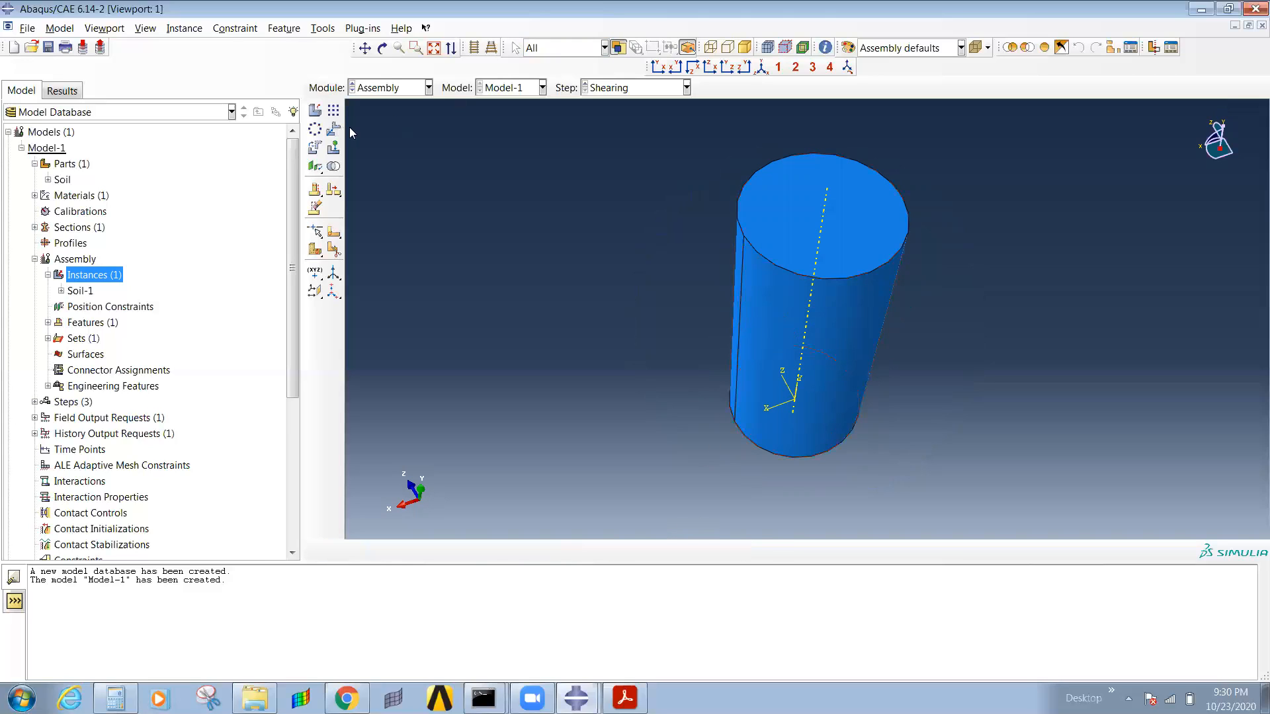
Step: Review the list of analysis steps in the Step module's manager
left_click(35, 259)
left_click(391, 87)
left_click(378, 151)
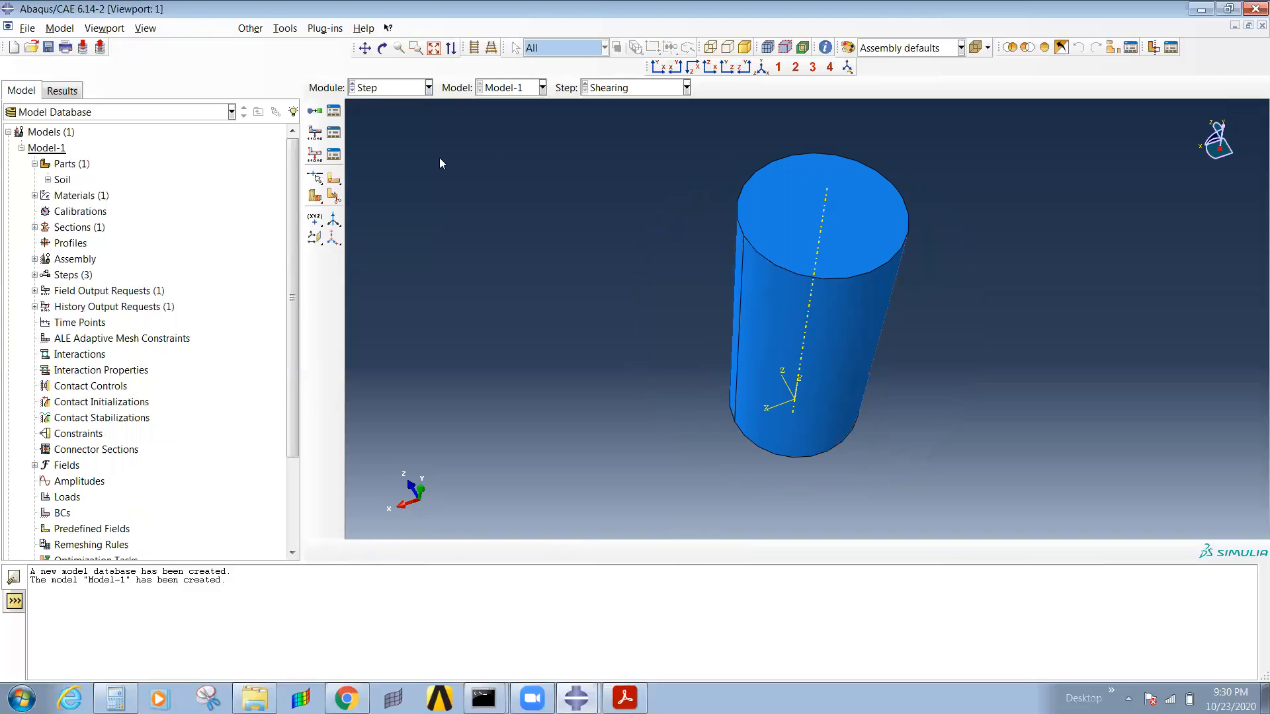
left_click(334, 111)
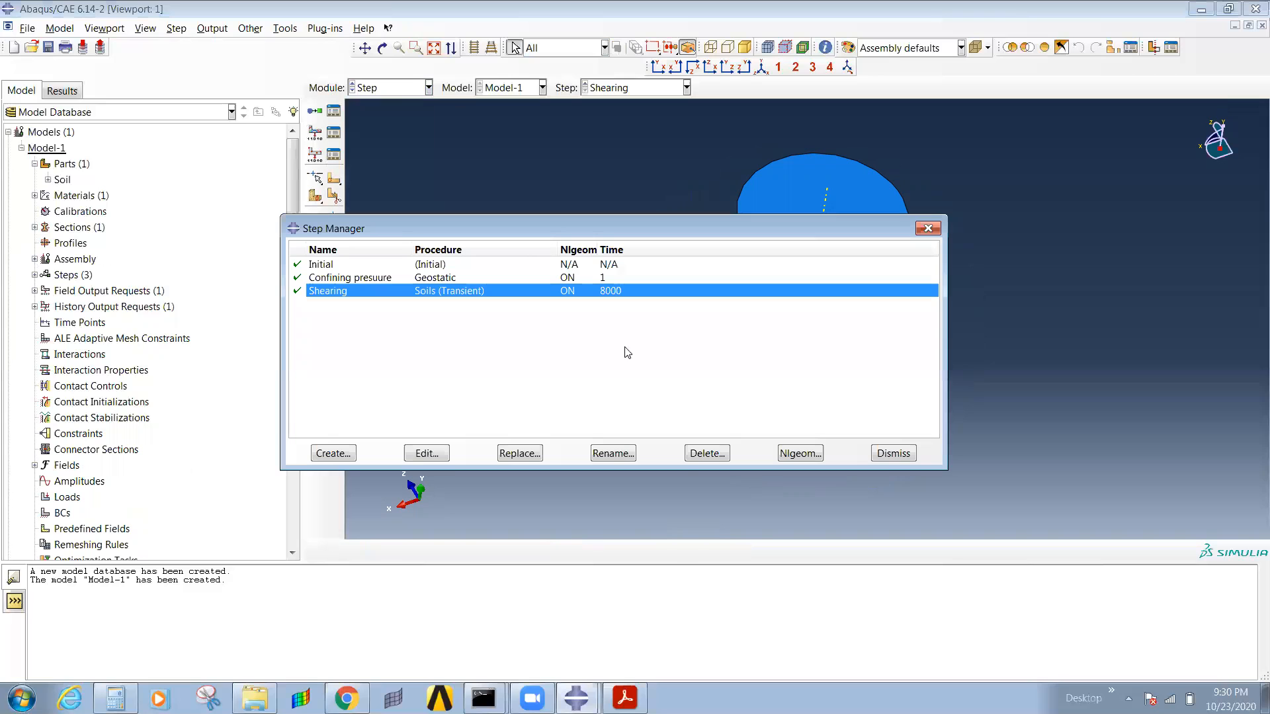
left_click(895, 453)
Step: Set up a mechanical pressure load named Confining pressure in the Shearing step within the Load module
left_click(390, 87)
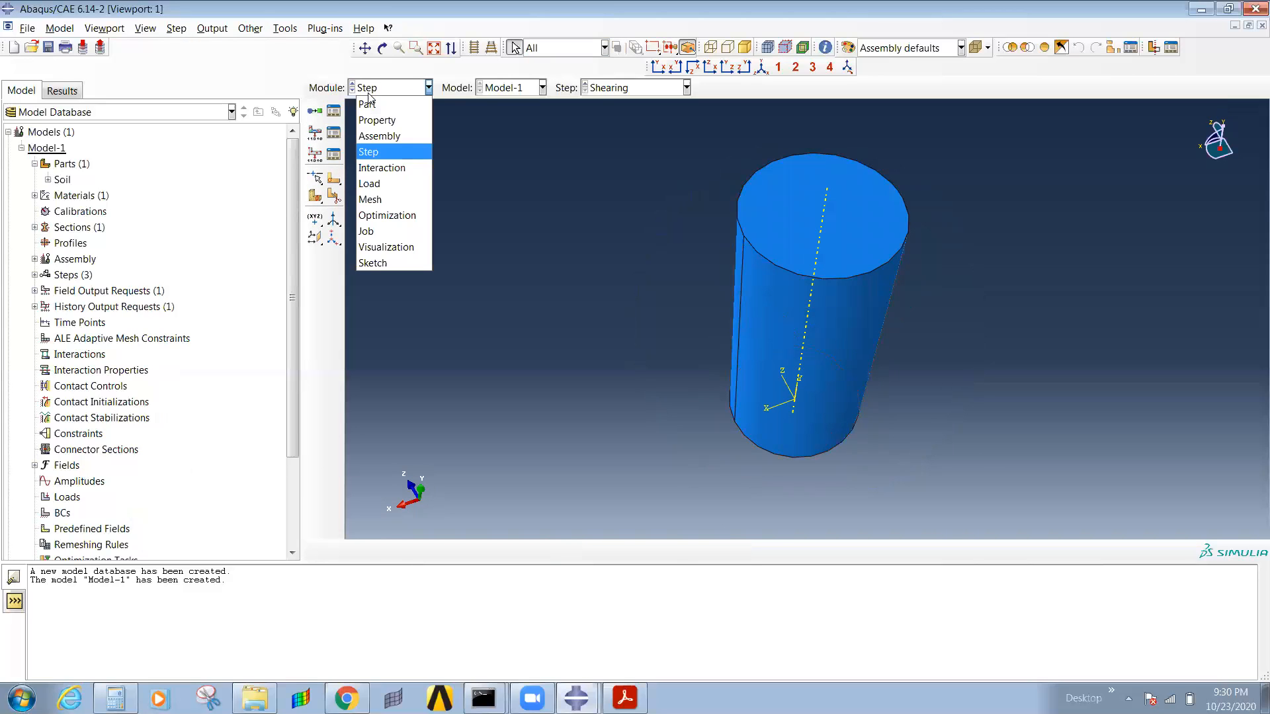
left_click(377, 183)
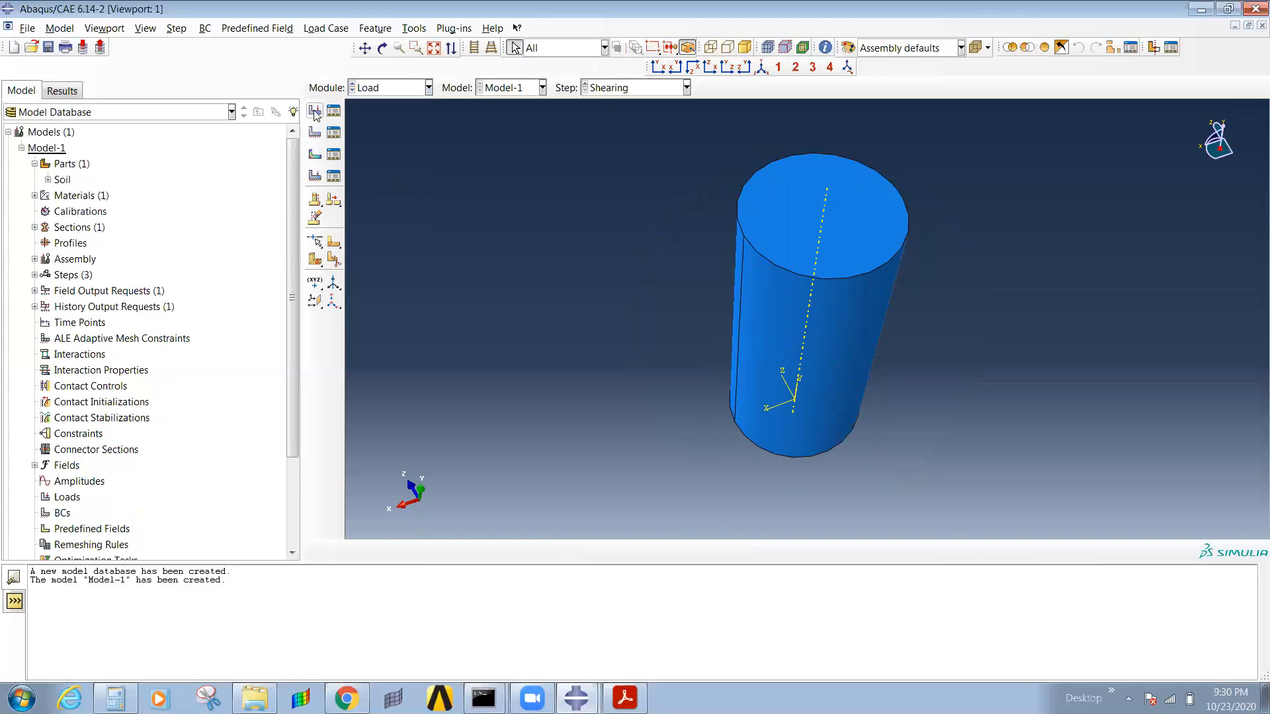
left_click(316, 112)
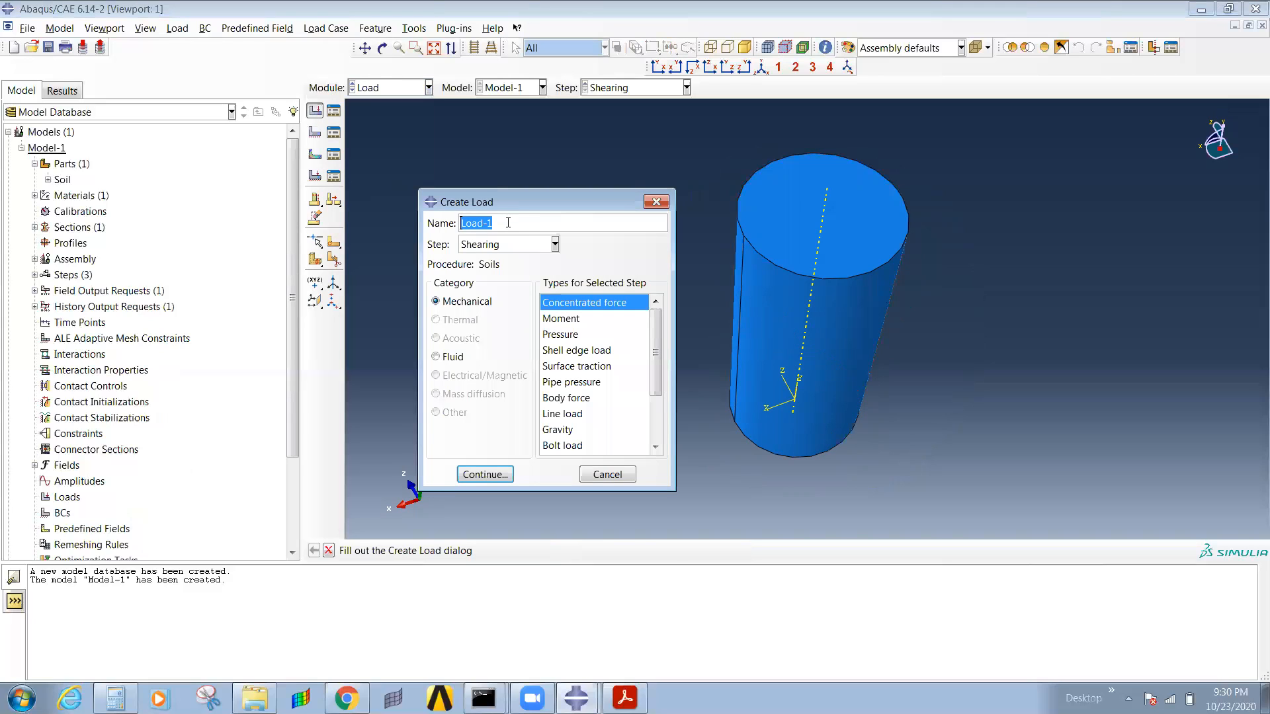
type("Confining pressure")
left_click(566, 335)
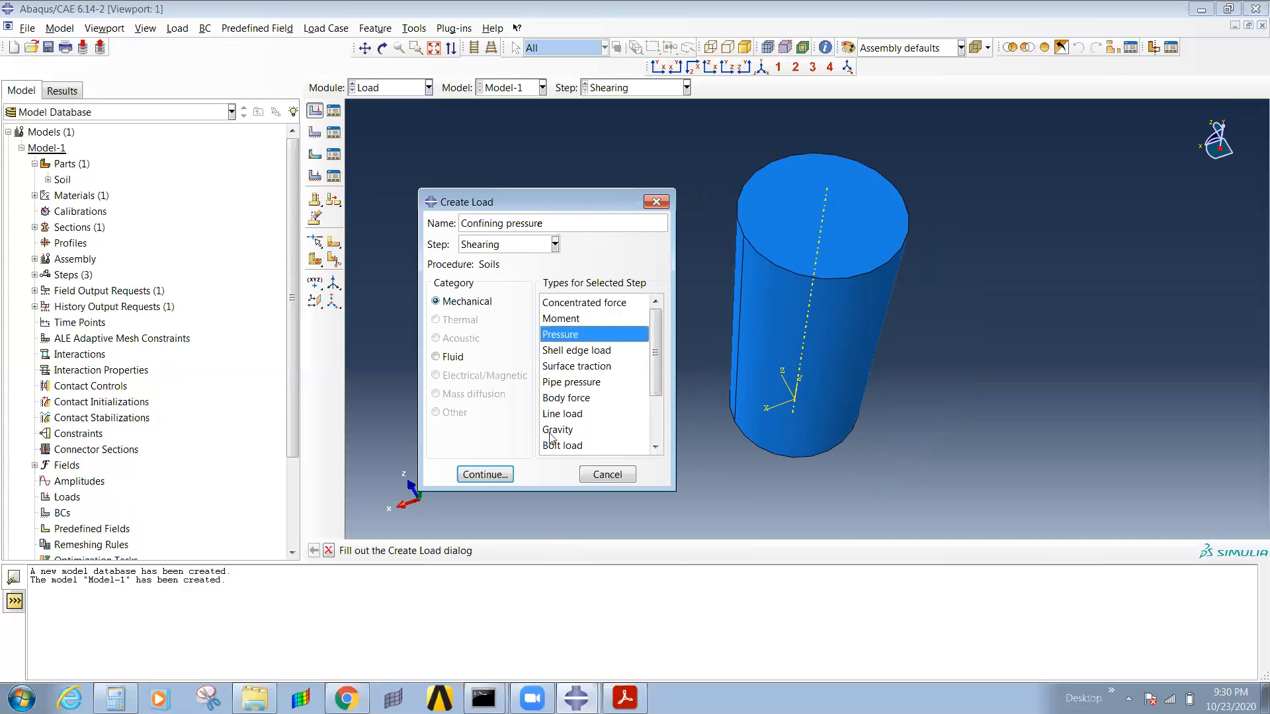
left_click_drag(897, 352, 756, 362, "ctrl+alt")
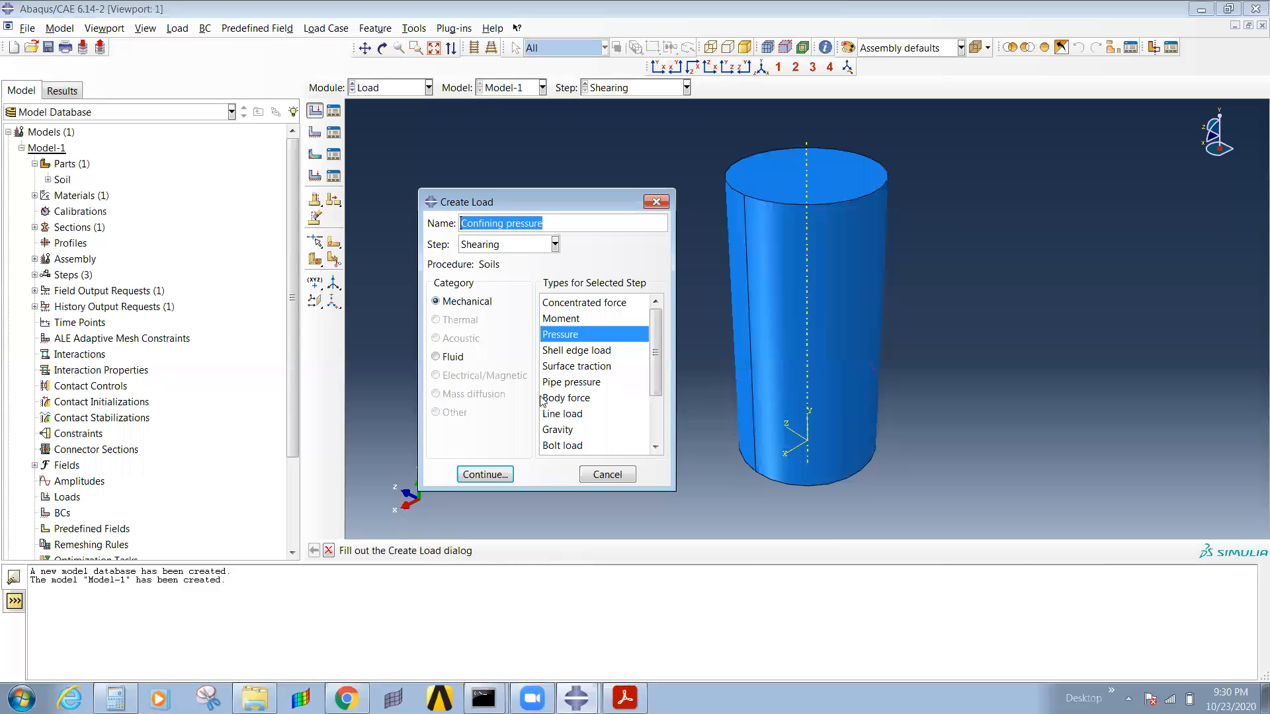
left_click(485, 474)
Step: Apply the pressure load to the specimen's lateral and top surfaces with a uniform magnitude of 200000, and check it in the load manager
left_click(799, 283)
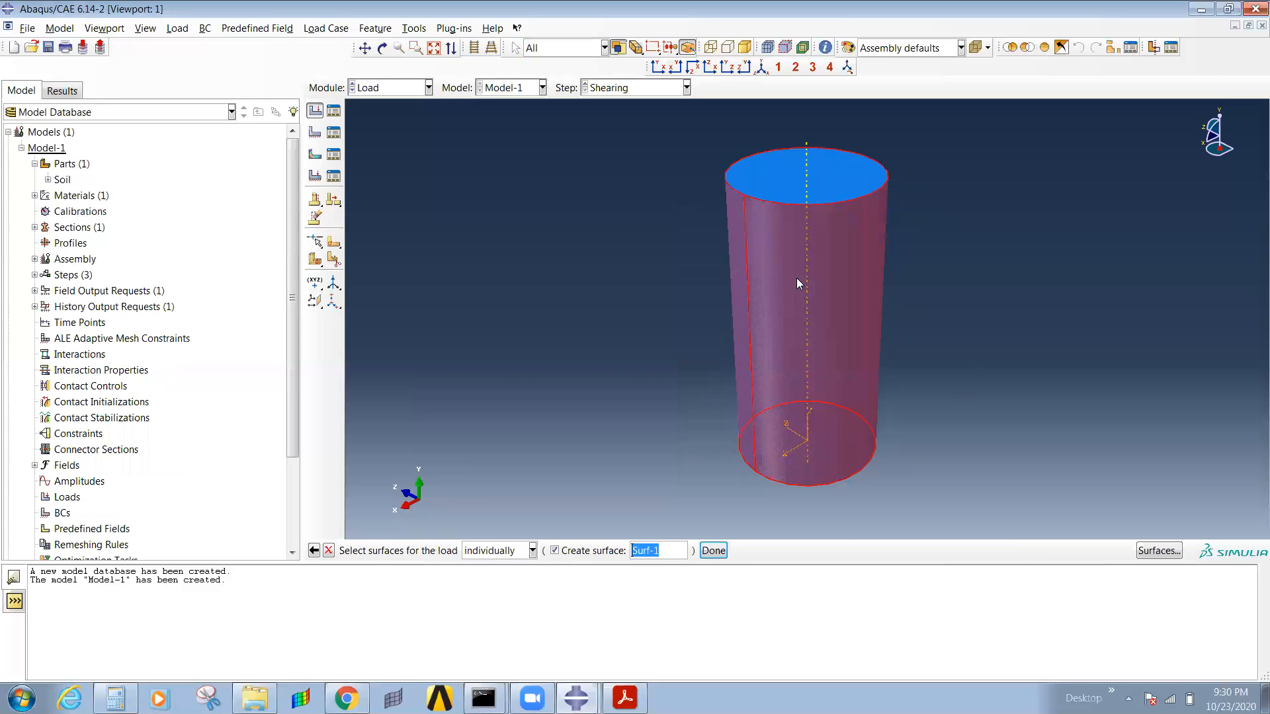
left_click(809, 201, "shift")
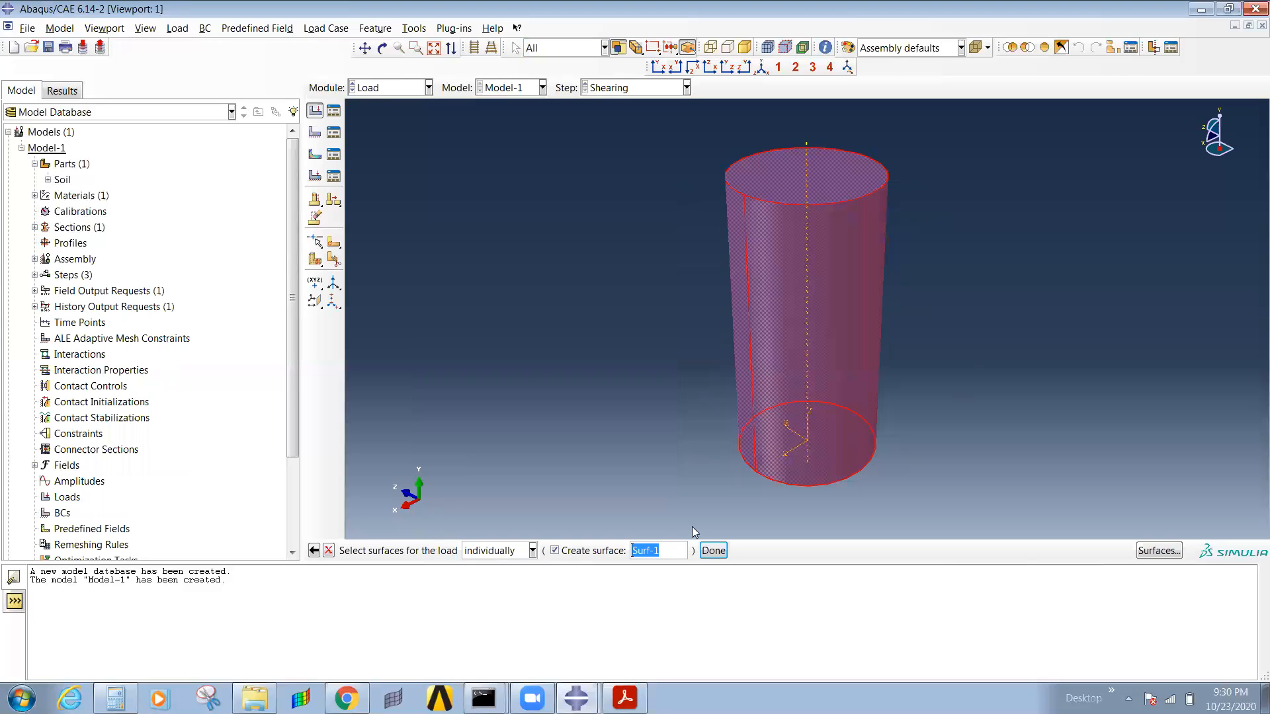
left_click(713, 552)
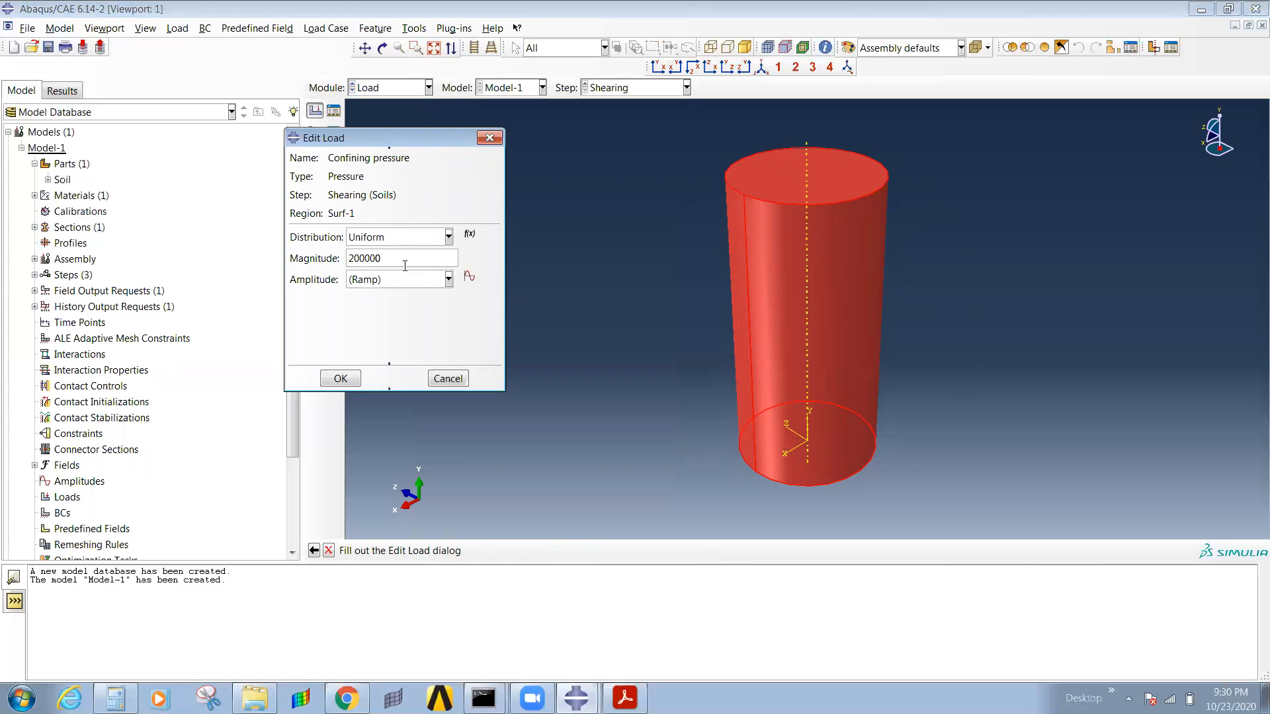
left_click(340, 378)
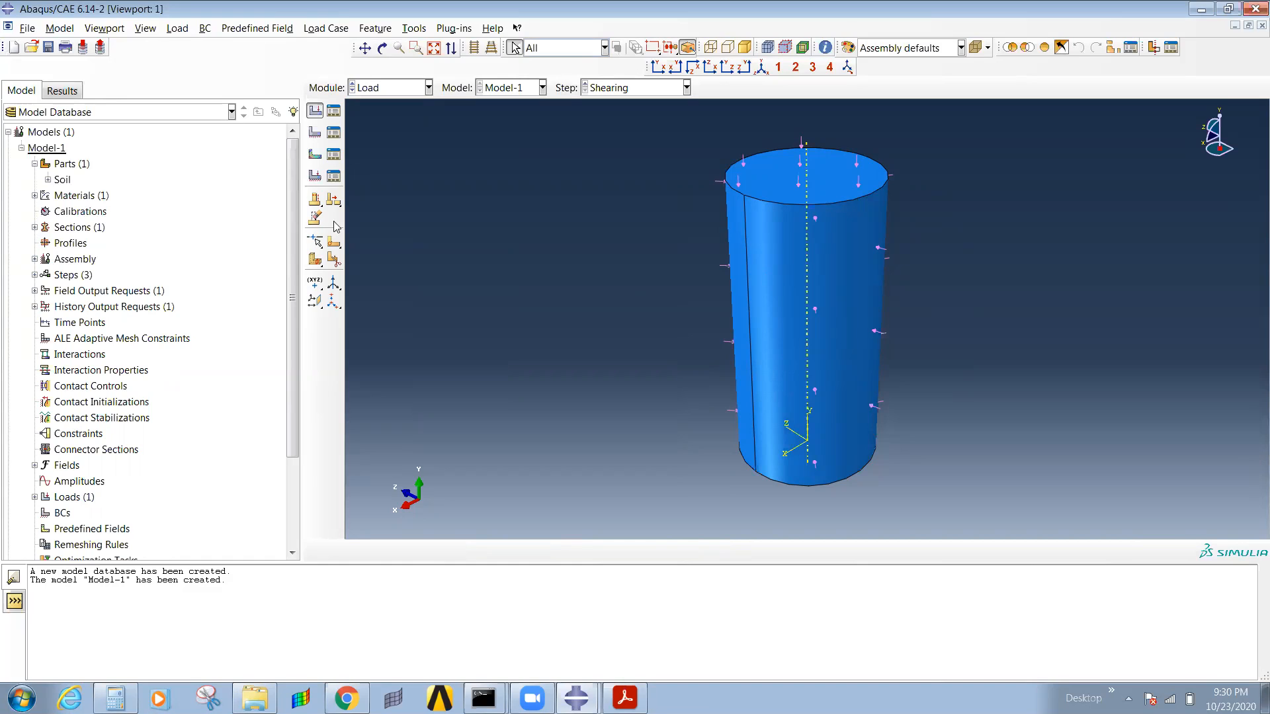
left_click(334, 112)
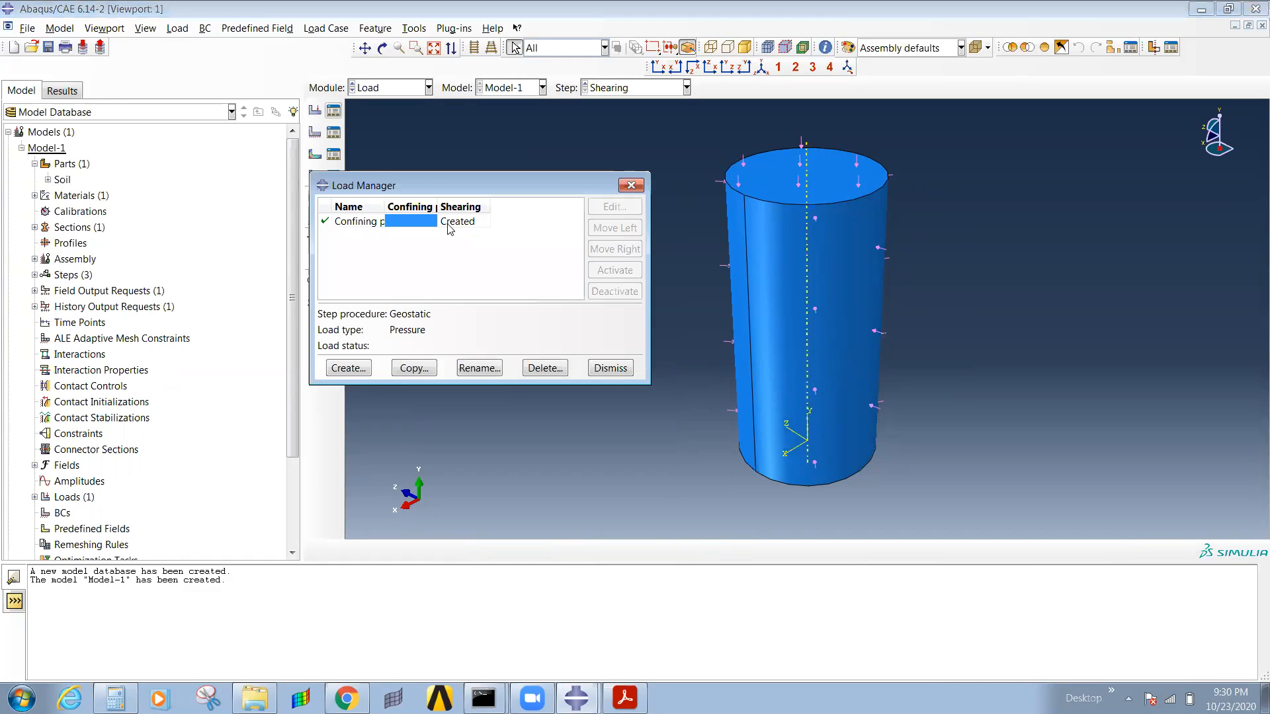
left_click(632, 185)
Step: Set up a mechanical Displacement/Rotation boundary condition named BC-1 in the Initial step
left_click(315, 132)
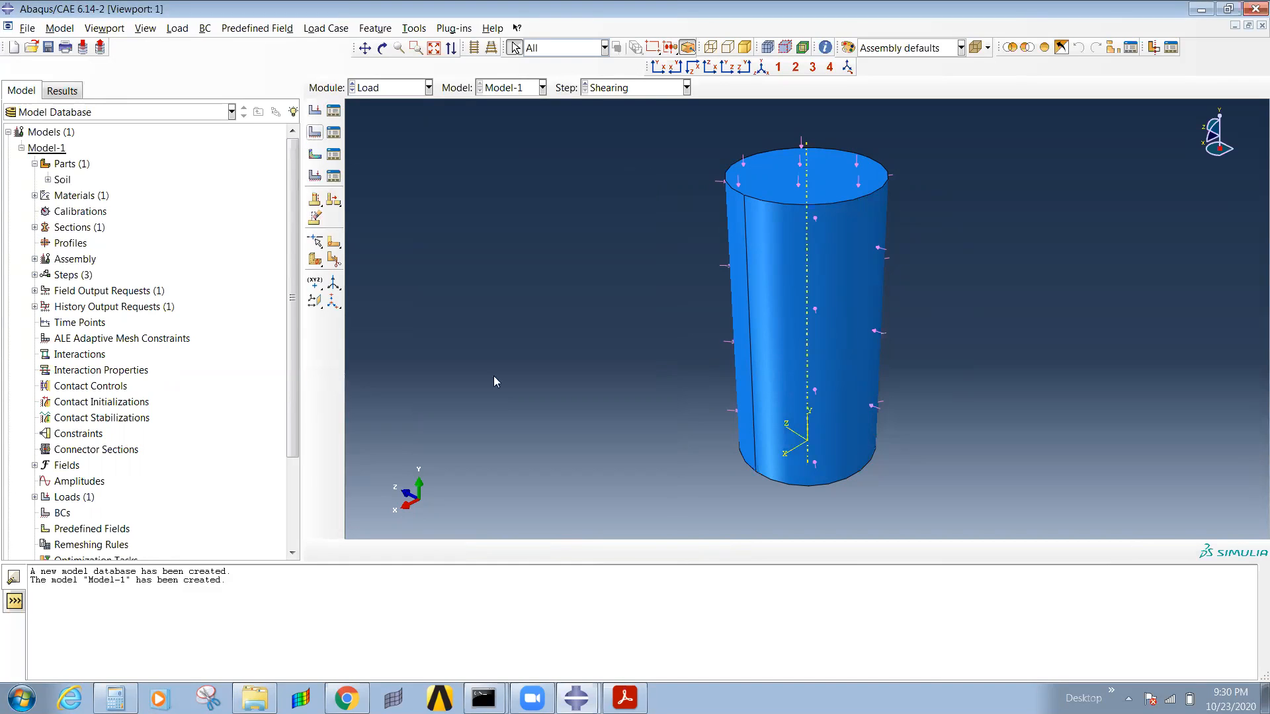
left_click(443, 267)
left_click(443, 286)
left_click(538, 341)
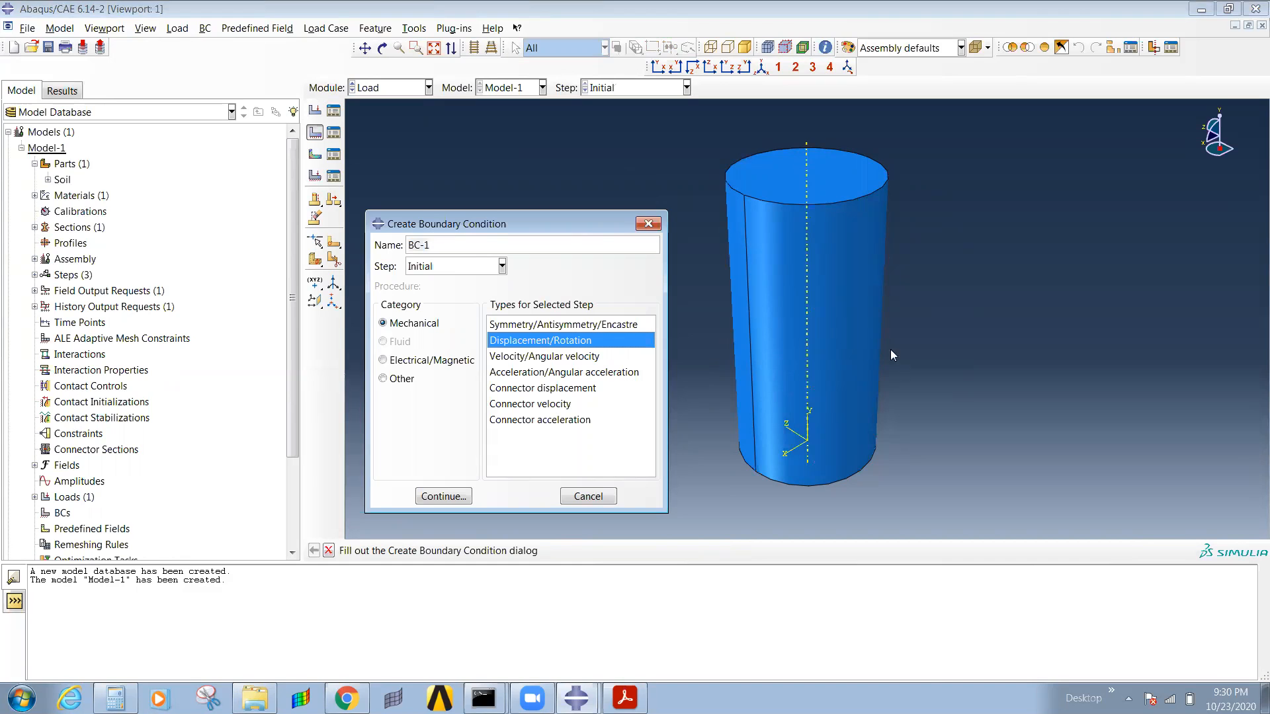
left_click_drag(811, 375, 791, 277, "ctrl+alt")
left_click(446, 497)
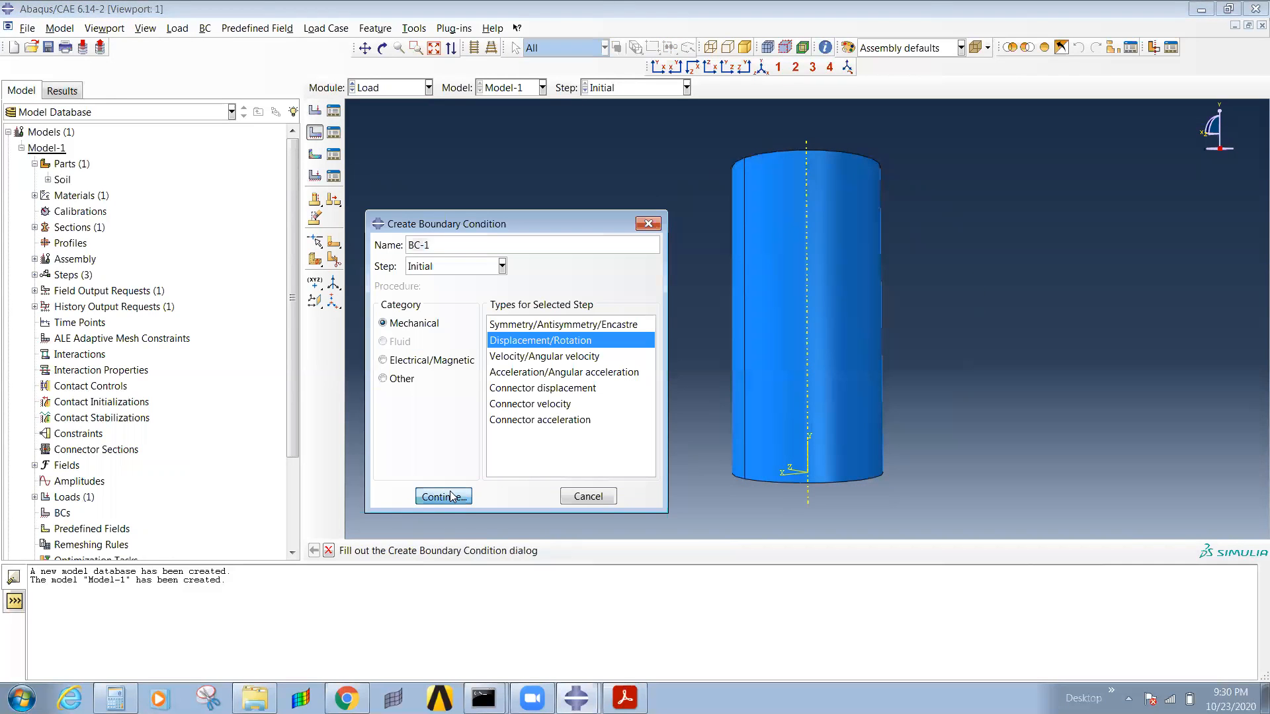
Step: Assign the boundary condition to the specimen's bottom face with U1, U2 and U3 fixed, and list the model's boundary conditions
left_click_drag(876, 415, 834, 312, "ctrl+alt")
left_click(826, 441)
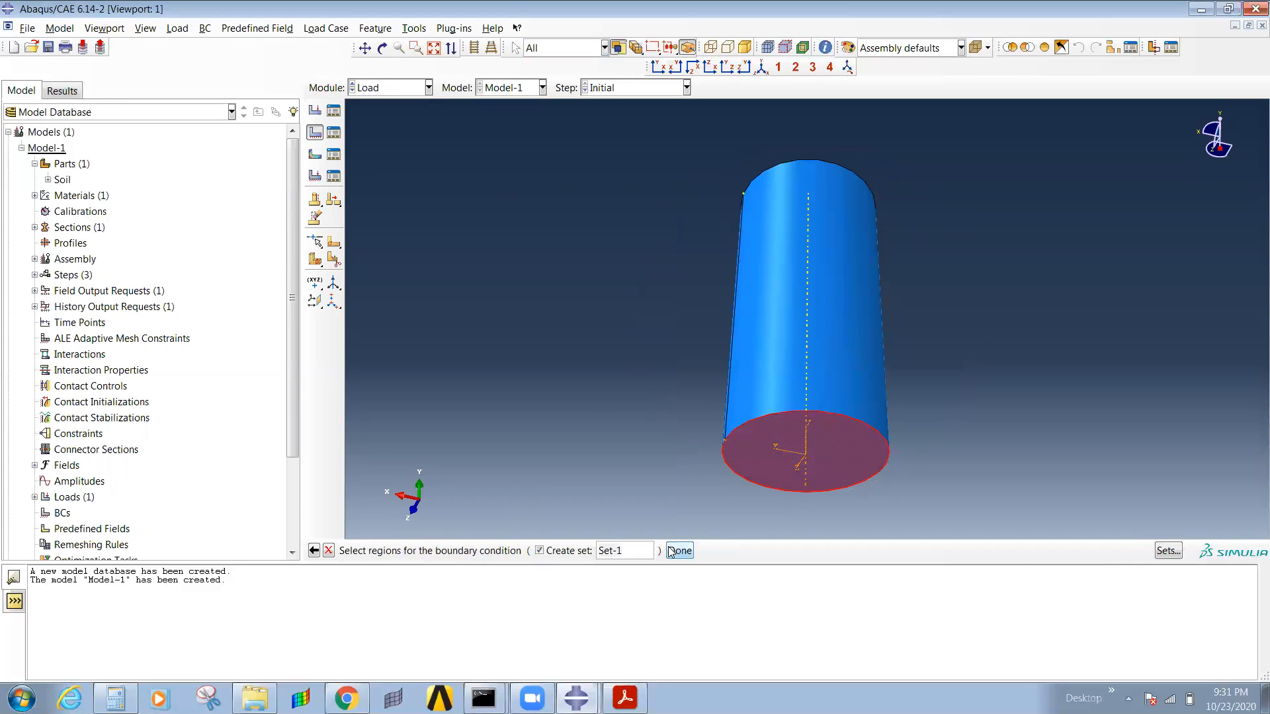
left_click(679, 551)
left_click(121, 270)
left_click(117, 287)
left_click(117, 306)
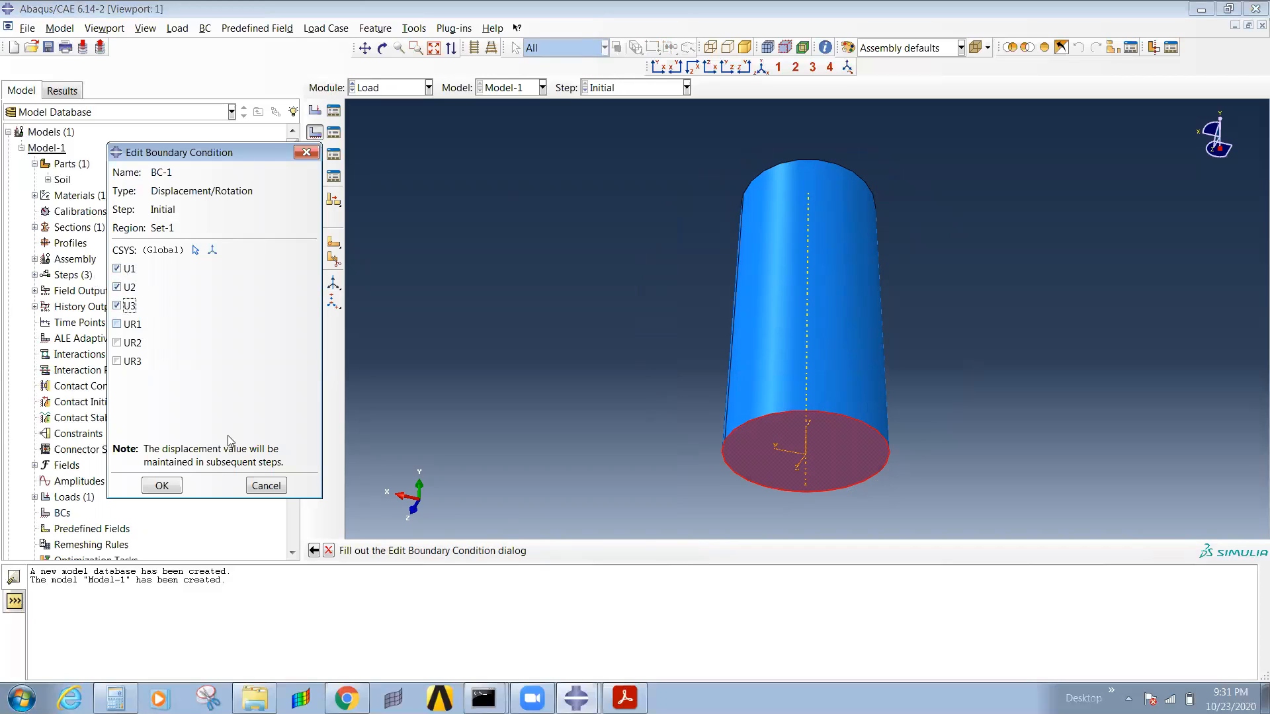
left_click(162, 485)
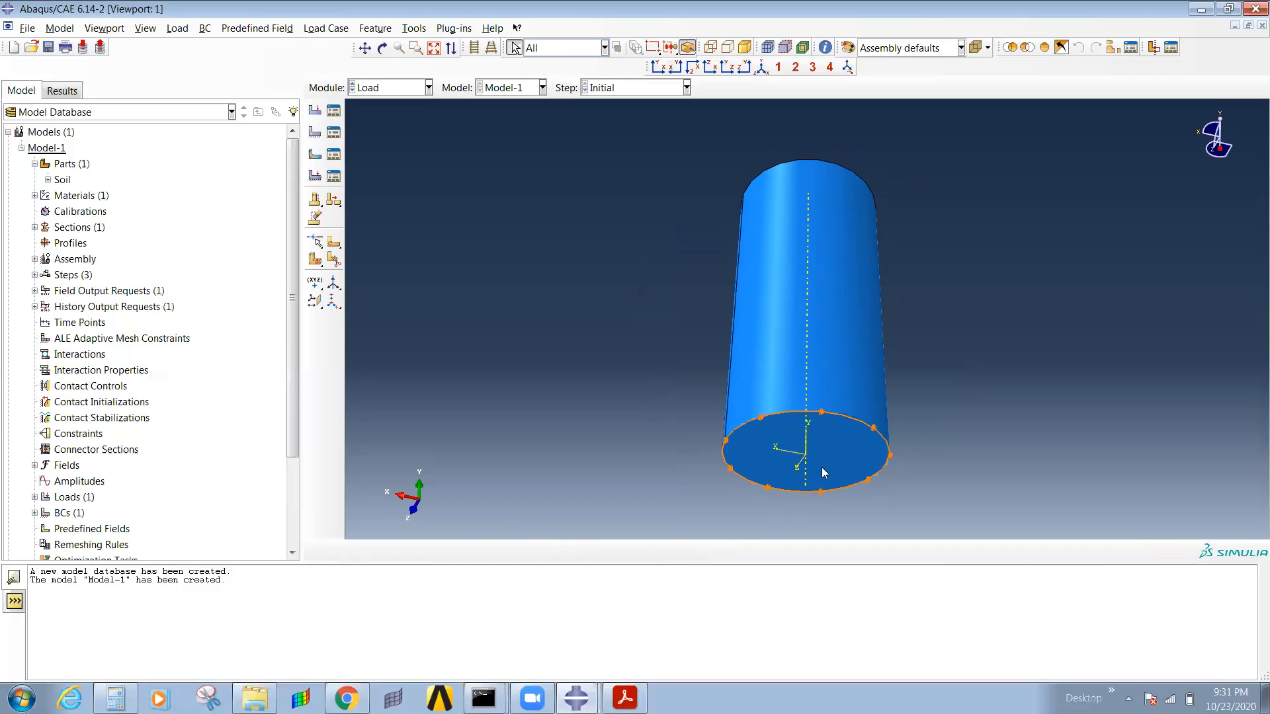
left_click(333, 133)
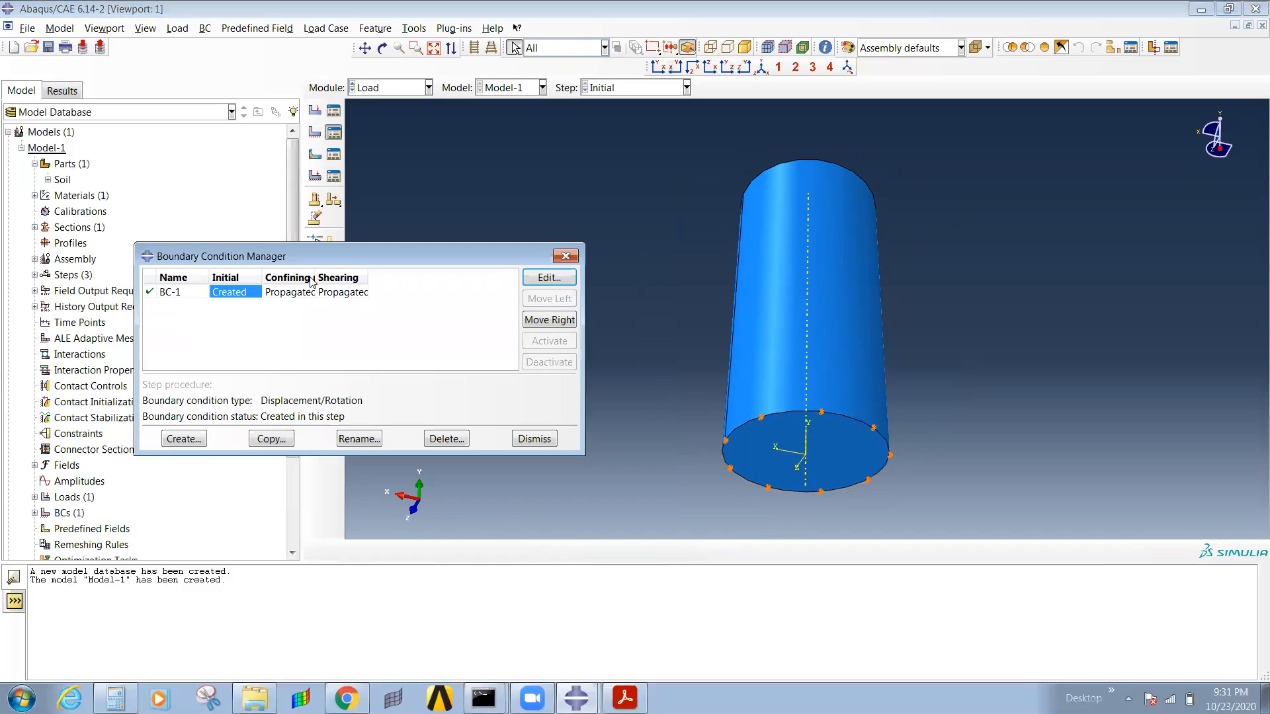
Step: Review which degrees of freedom boundary condition BC-1 constrains on the specimen's bottom face, without changing them
left_click(549, 278)
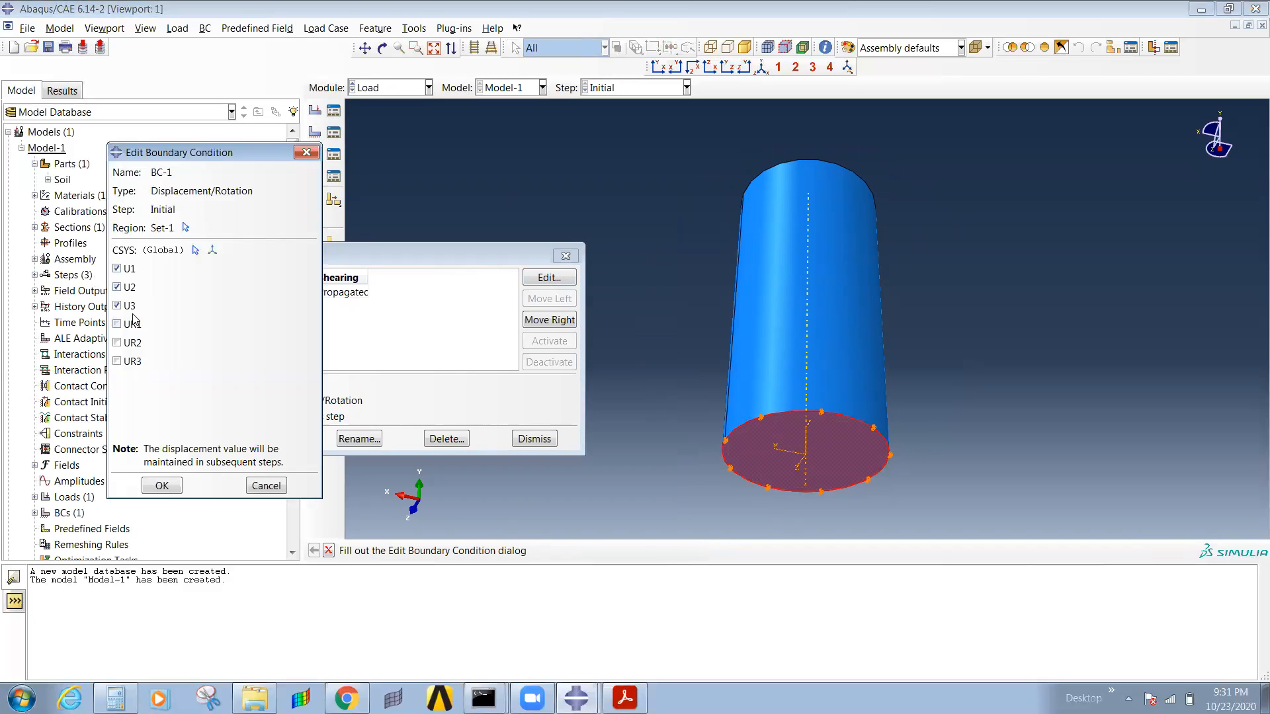
left_click(273, 486)
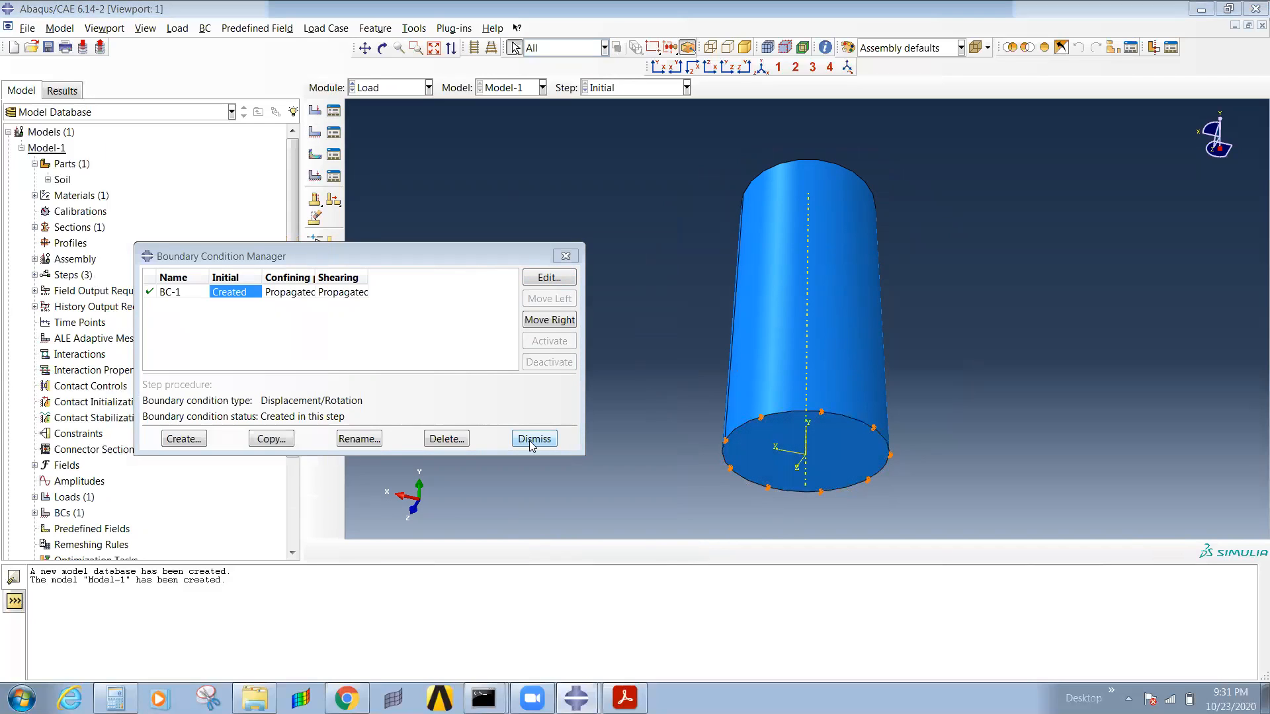
left_click(533, 439)
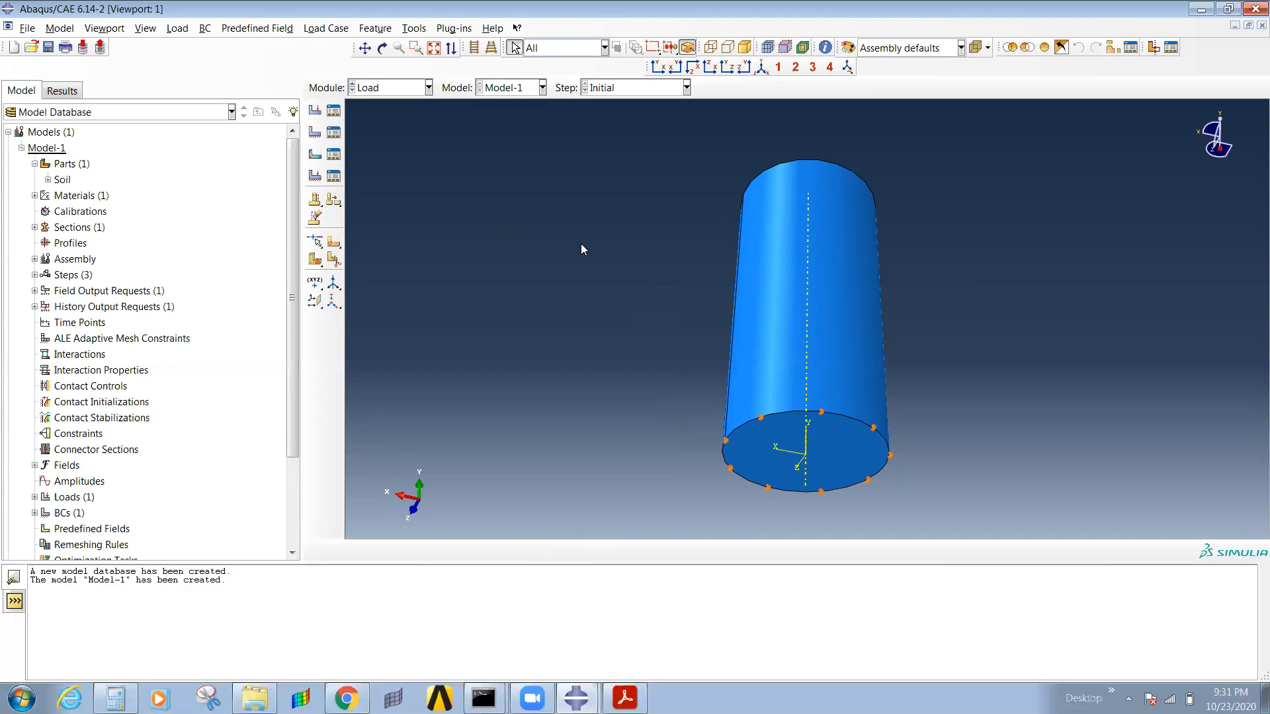
left_click(334, 134)
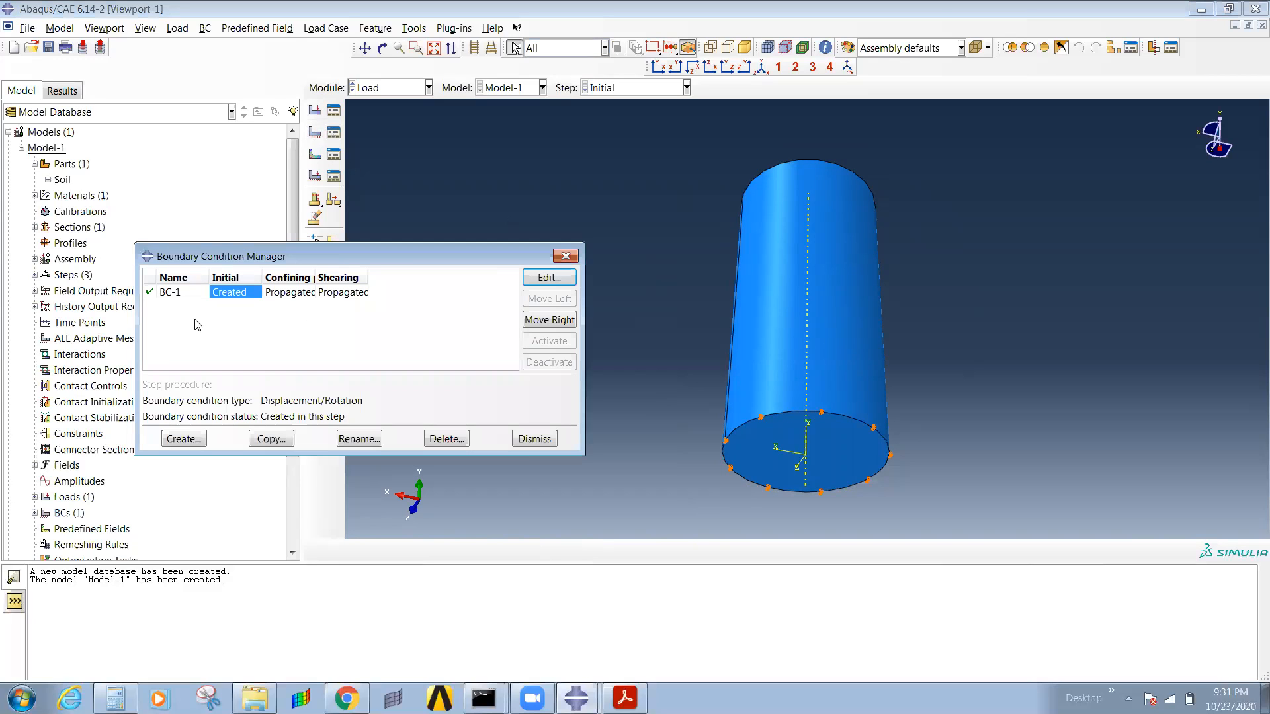
left_click(561, 282)
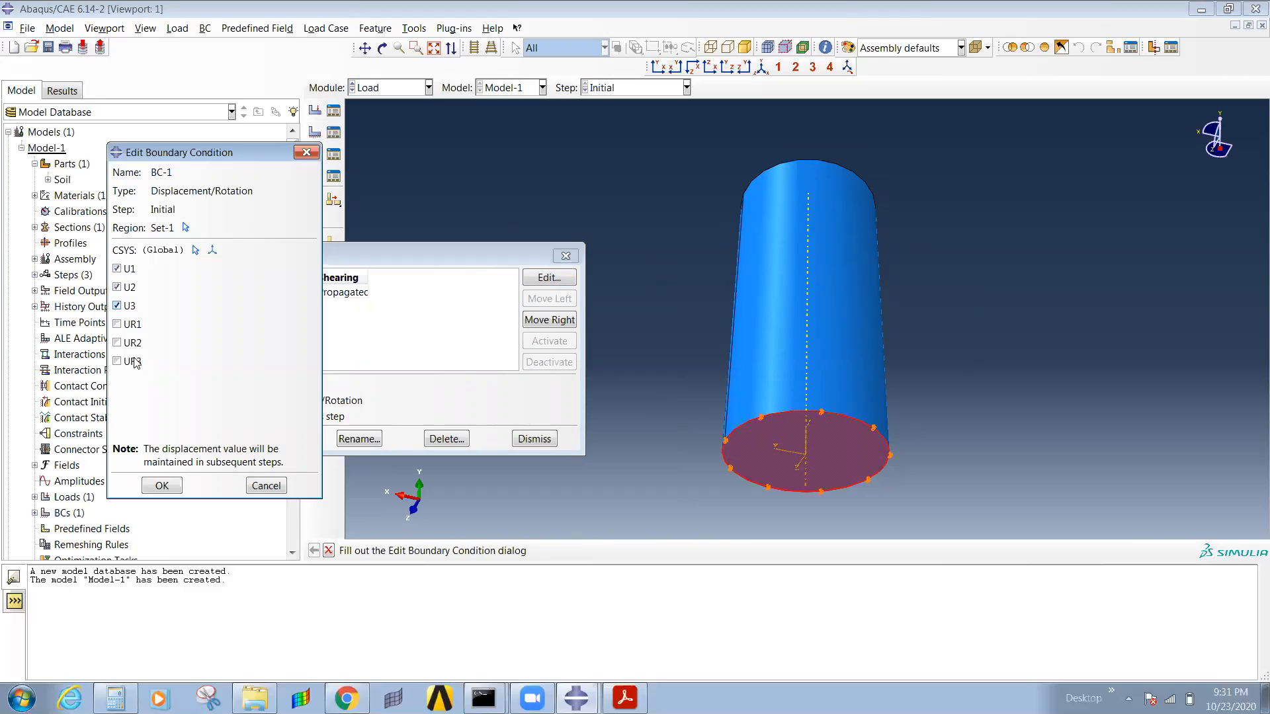
left_click(262, 487)
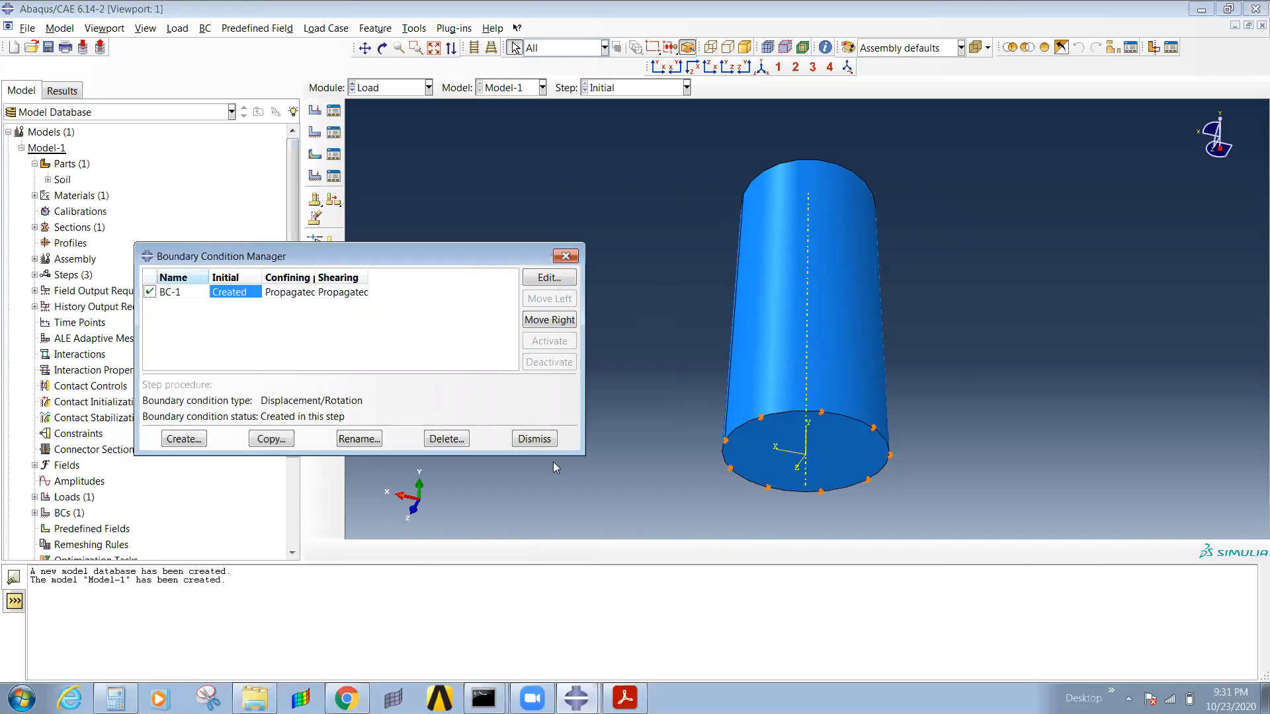
left_click(529, 440)
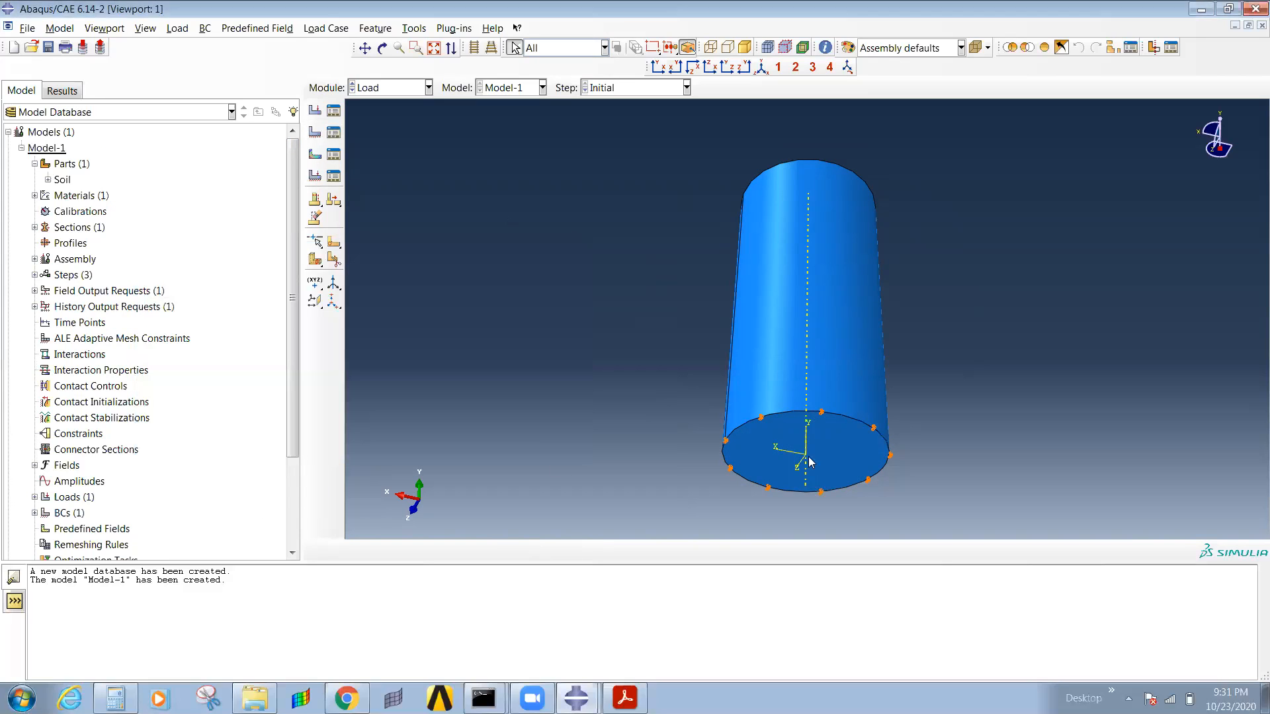
Step: Start a new boundary condition BC-2 with category Other and type Pore pressure in the Confining pressure step
left_click(315, 134)
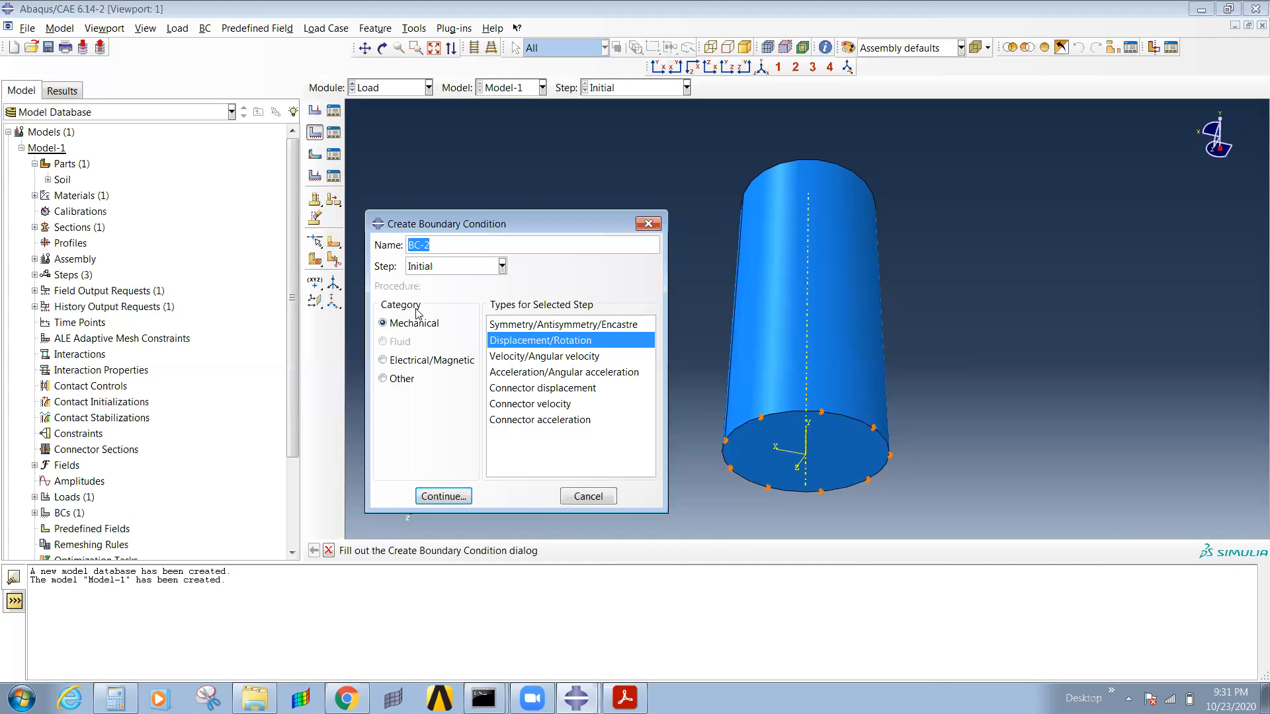
left_click(401, 379)
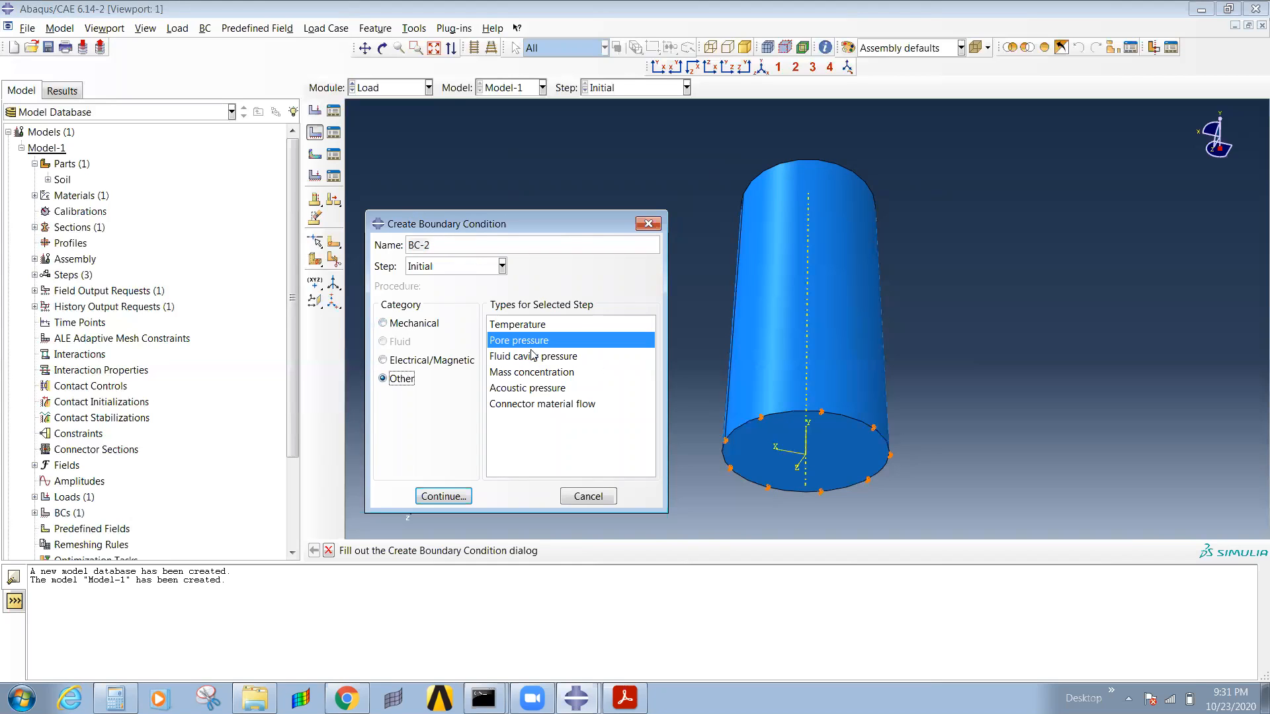
left_click(422, 269)
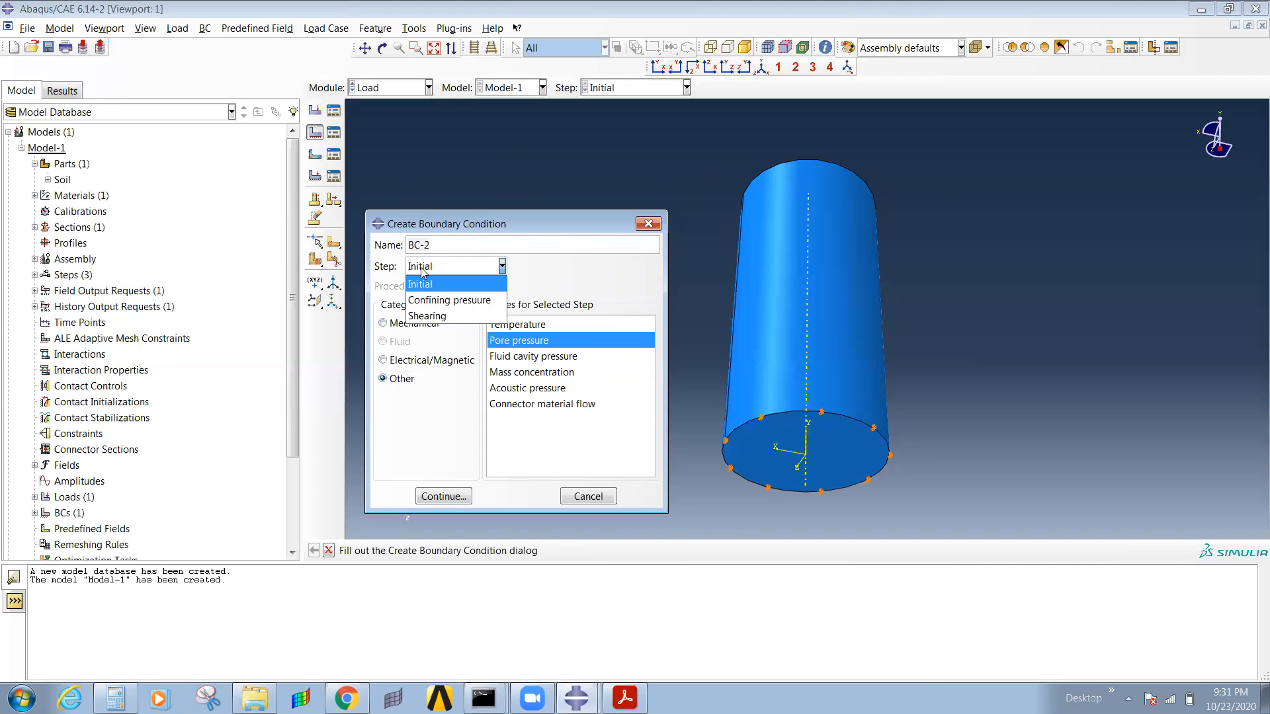
left_click(430, 301)
Step: Switch to the Abaqus window with the Soil.cae reference model, enter its Load module, and list its loads and boundary conditions
left_click(574, 699)
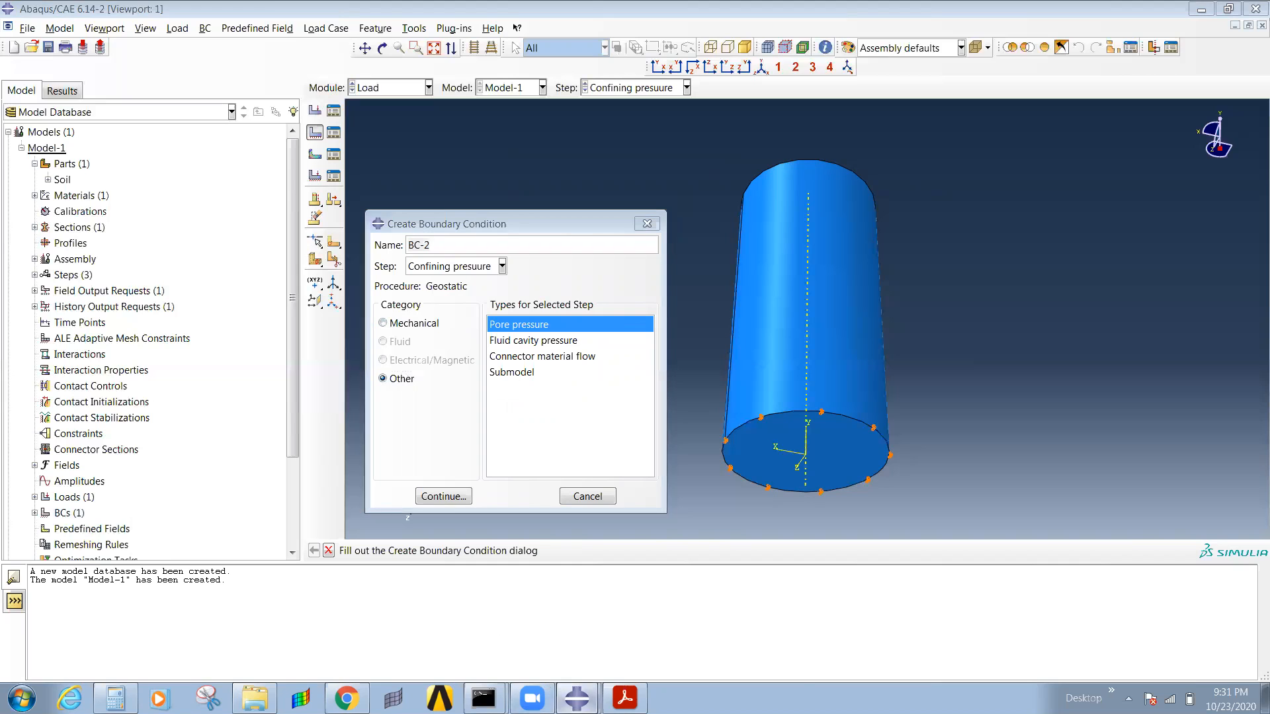
left_click(494, 638)
left_click(576, 699)
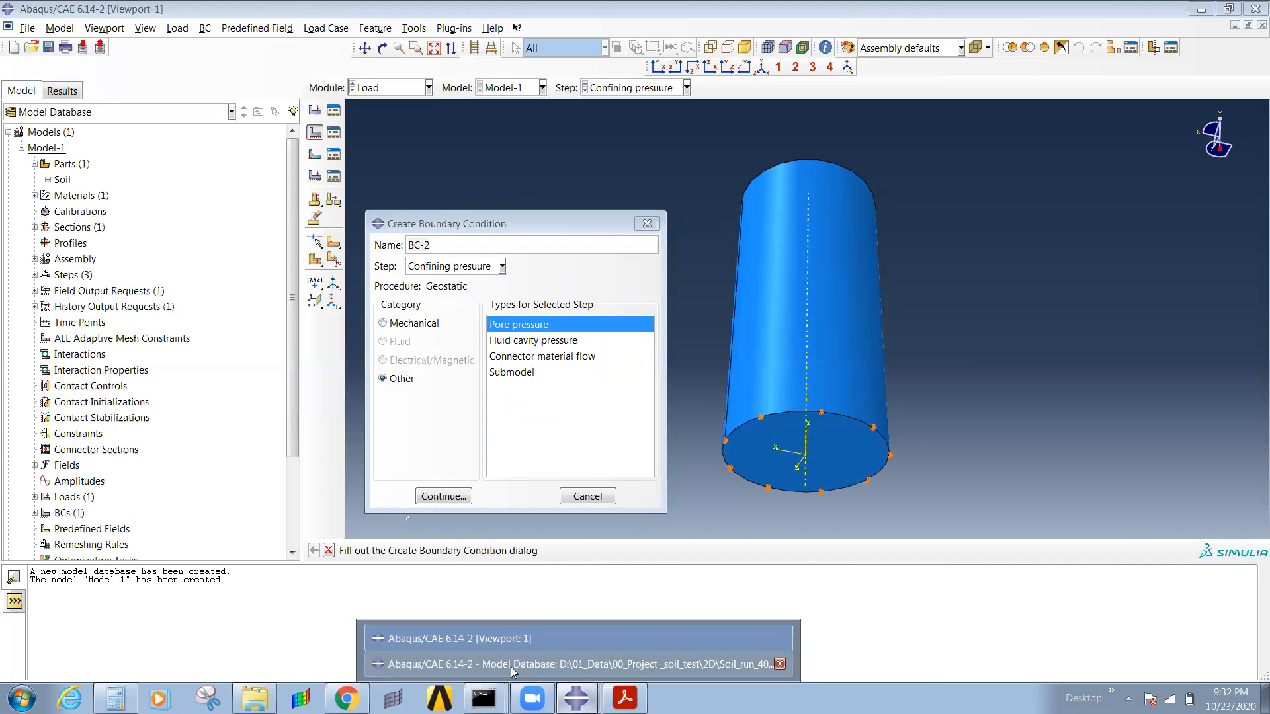
left_click(510, 666)
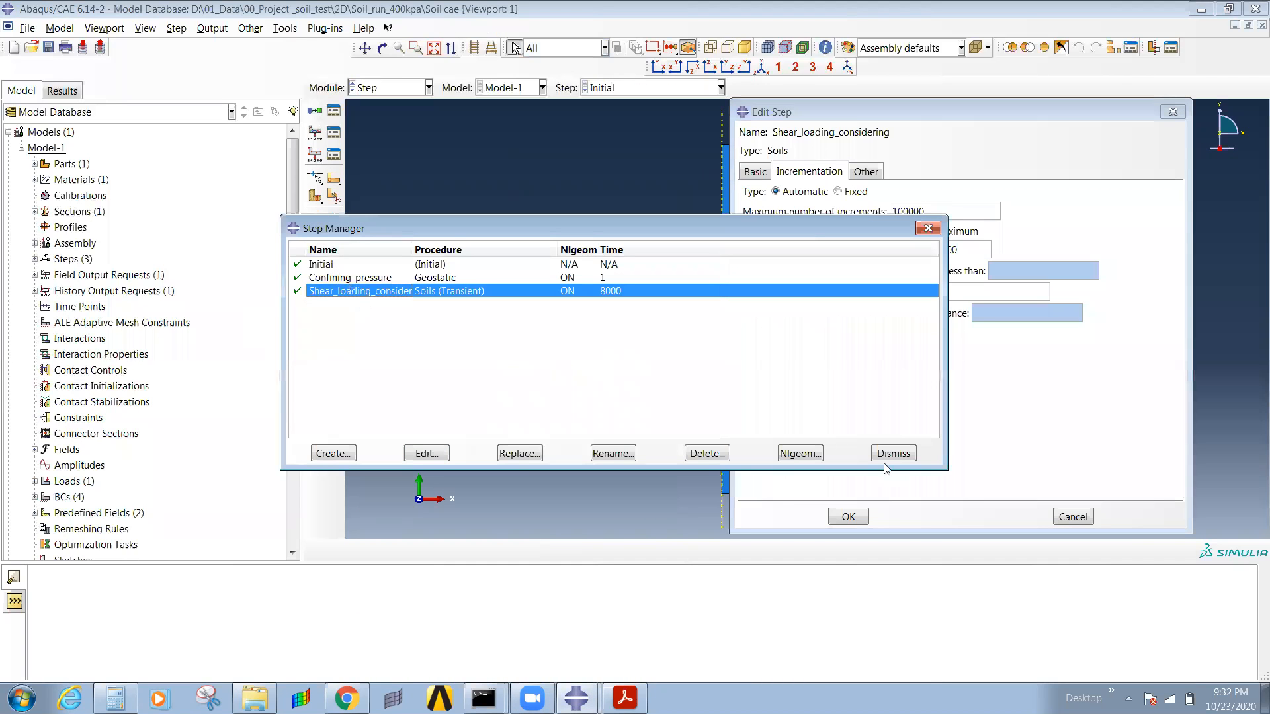
left_click(884, 455)
left_click(368, 88)
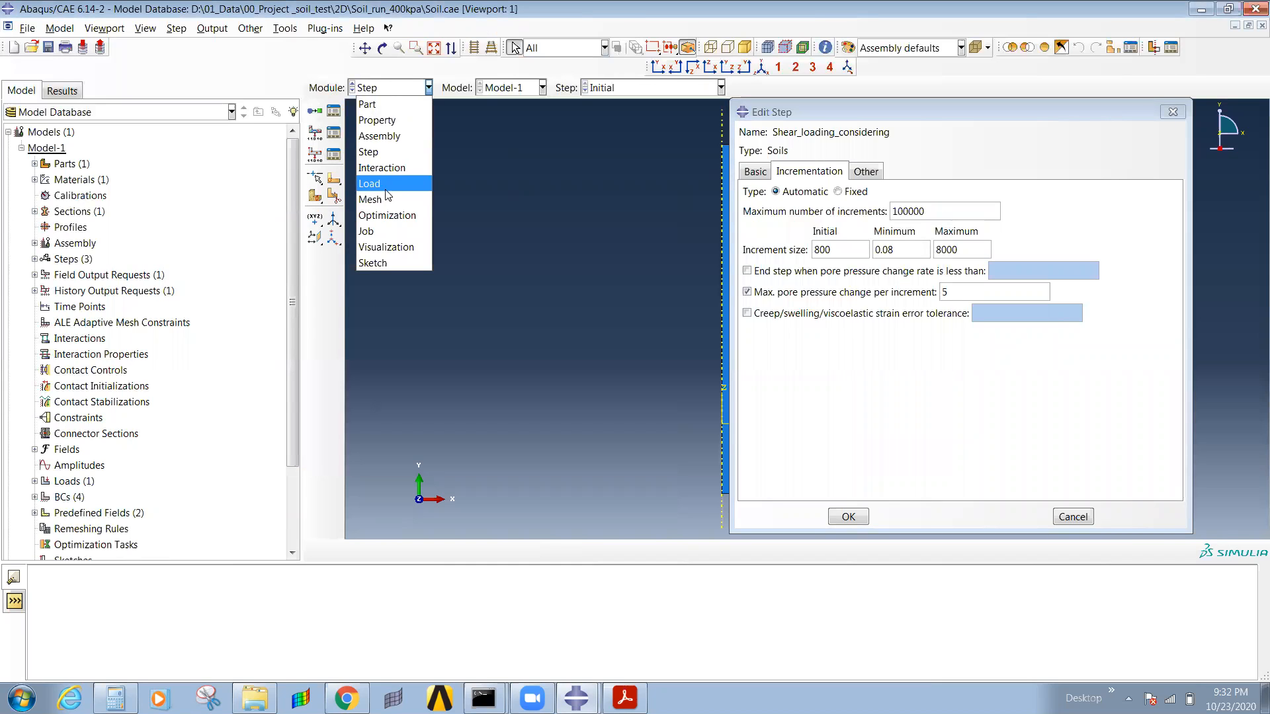
left_click(387, 185)
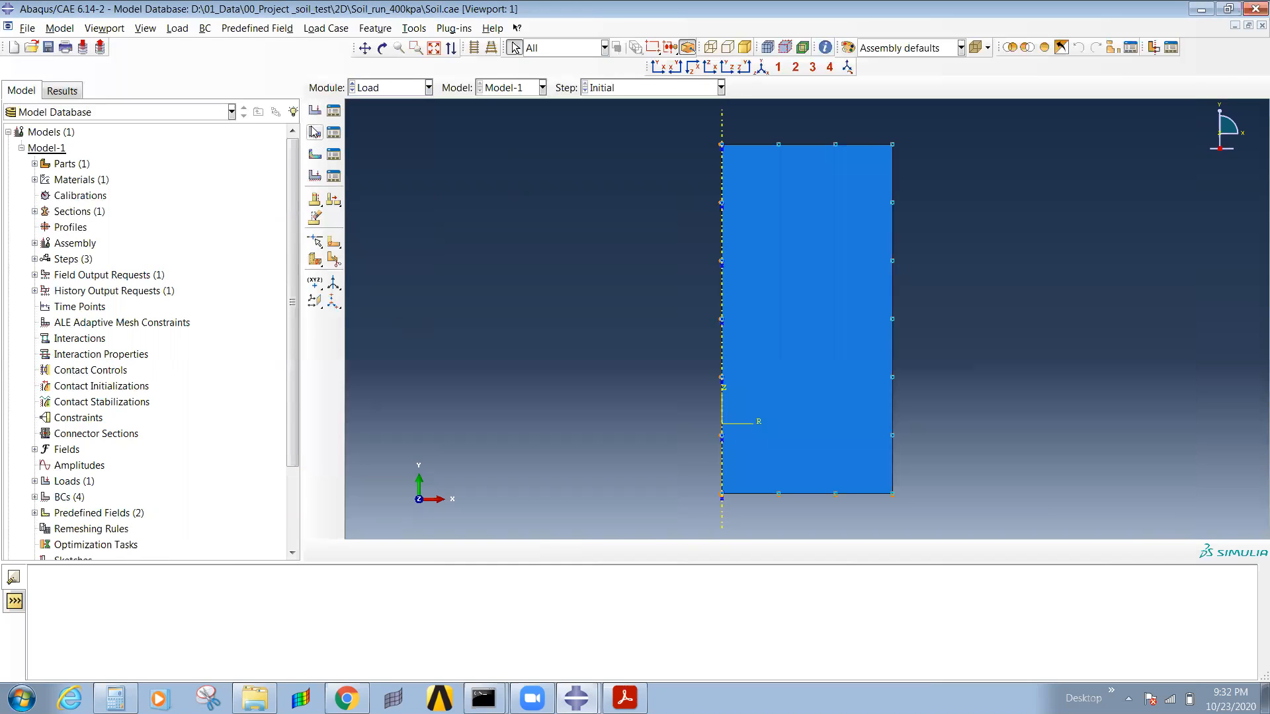
left_click(333, 111)
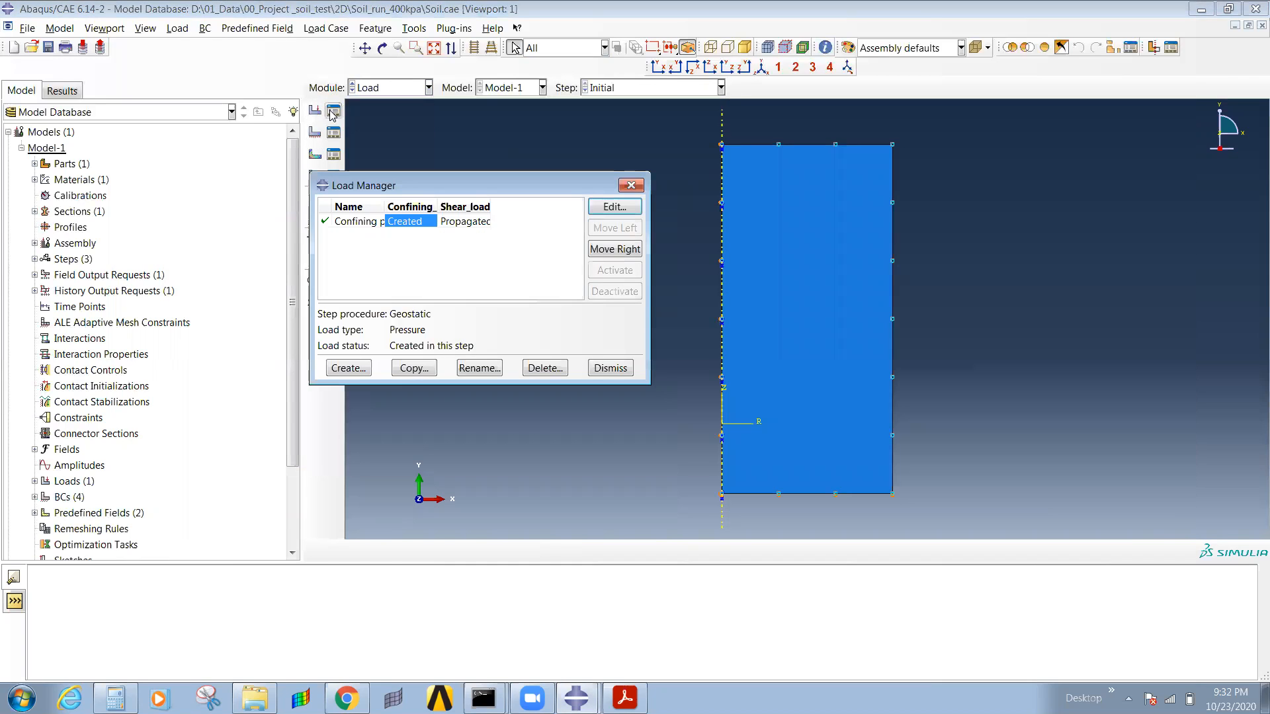
left_click(627, 186)
left_click(334, 132)
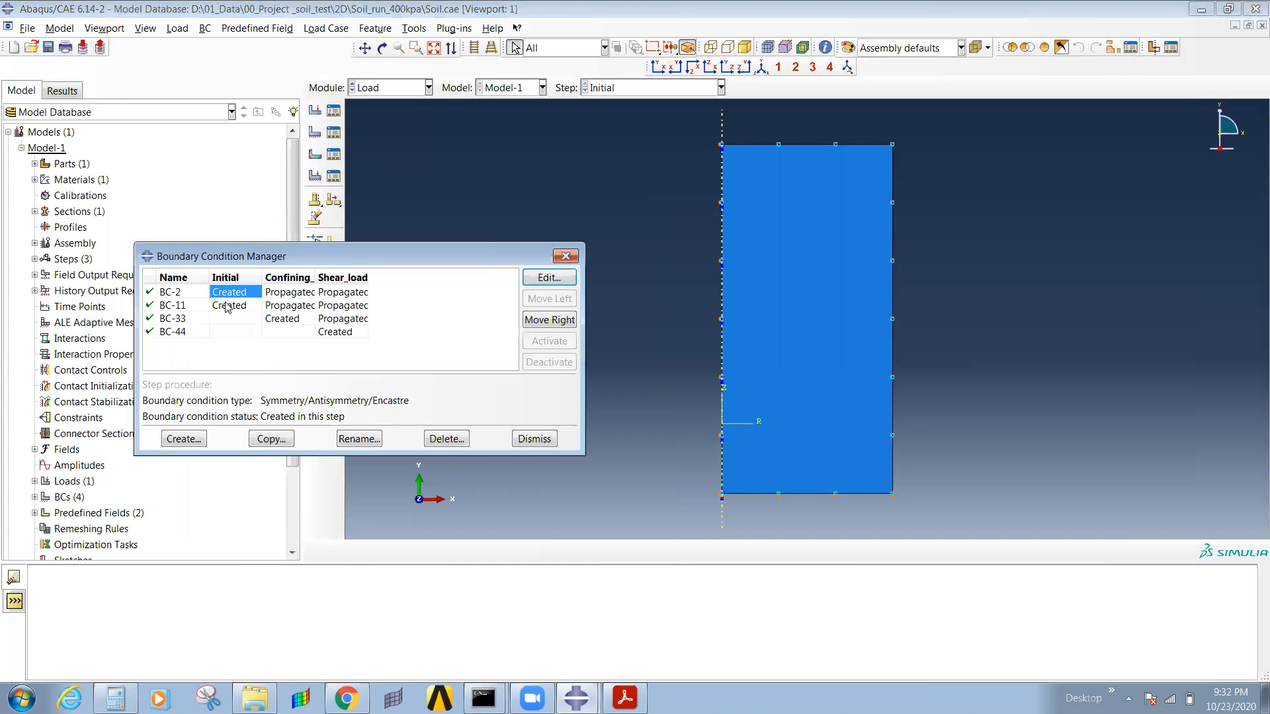
Step: Inspect the settings of the reference model's boundary conditions BC-11, BC-33 and BC-44 without changing them
left_click(172, 309)
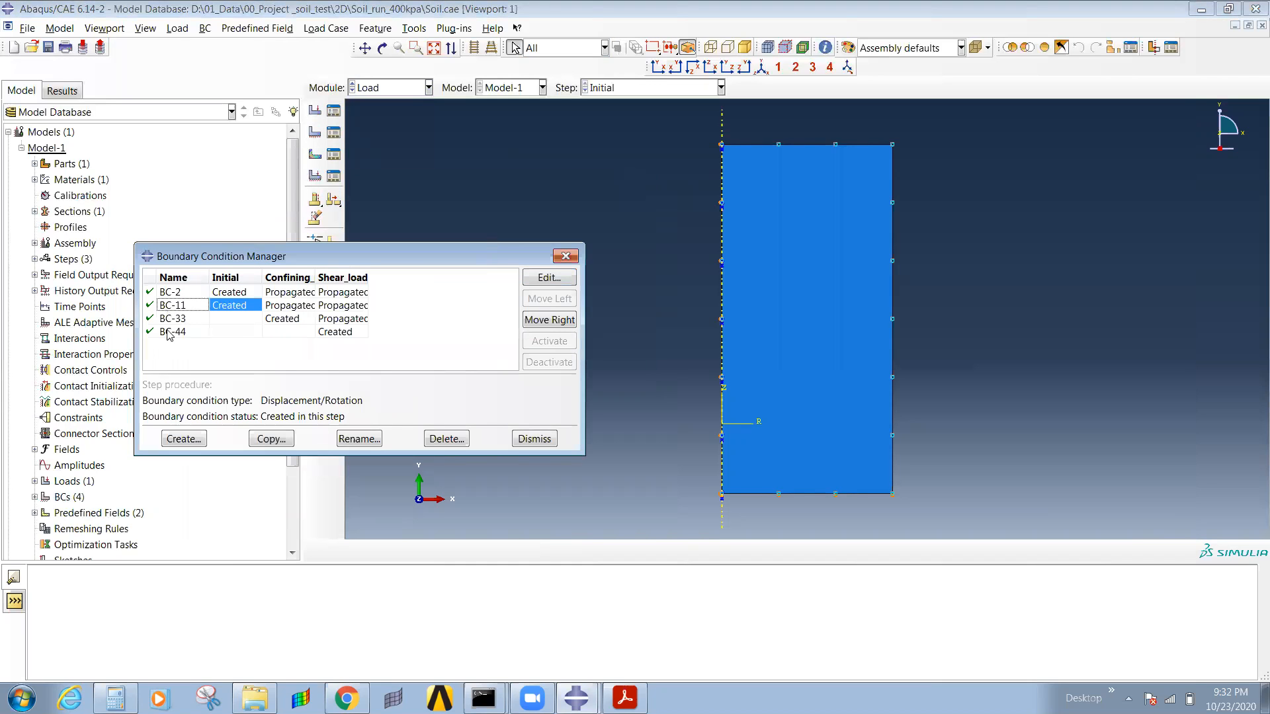
left_click(549, 277)
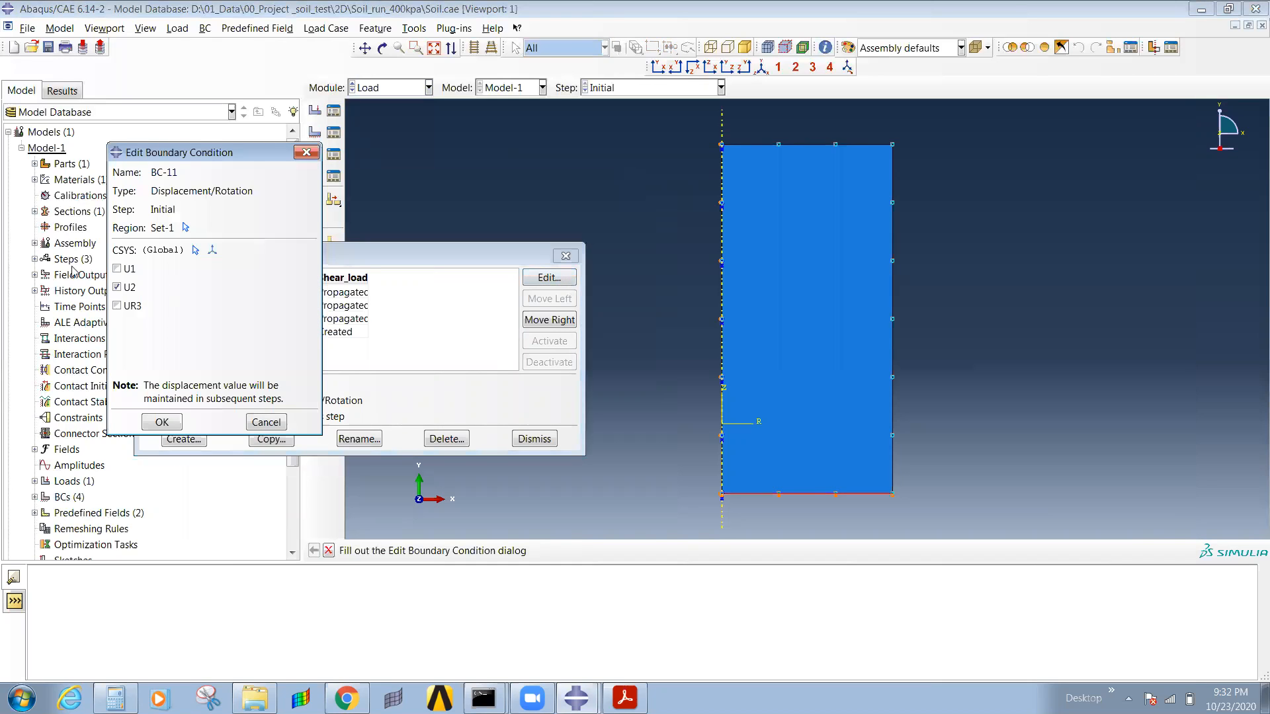
left_click(267, 423)
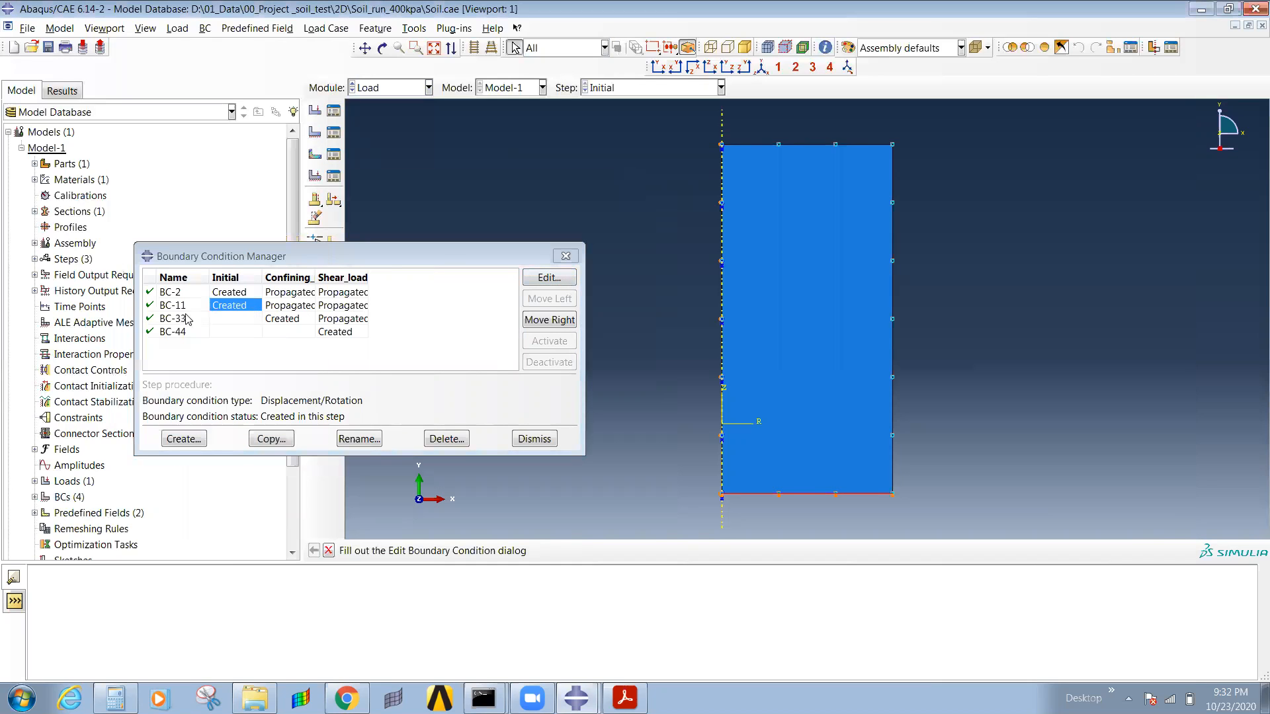
left_click(285, 318)
left_click(551, 280)
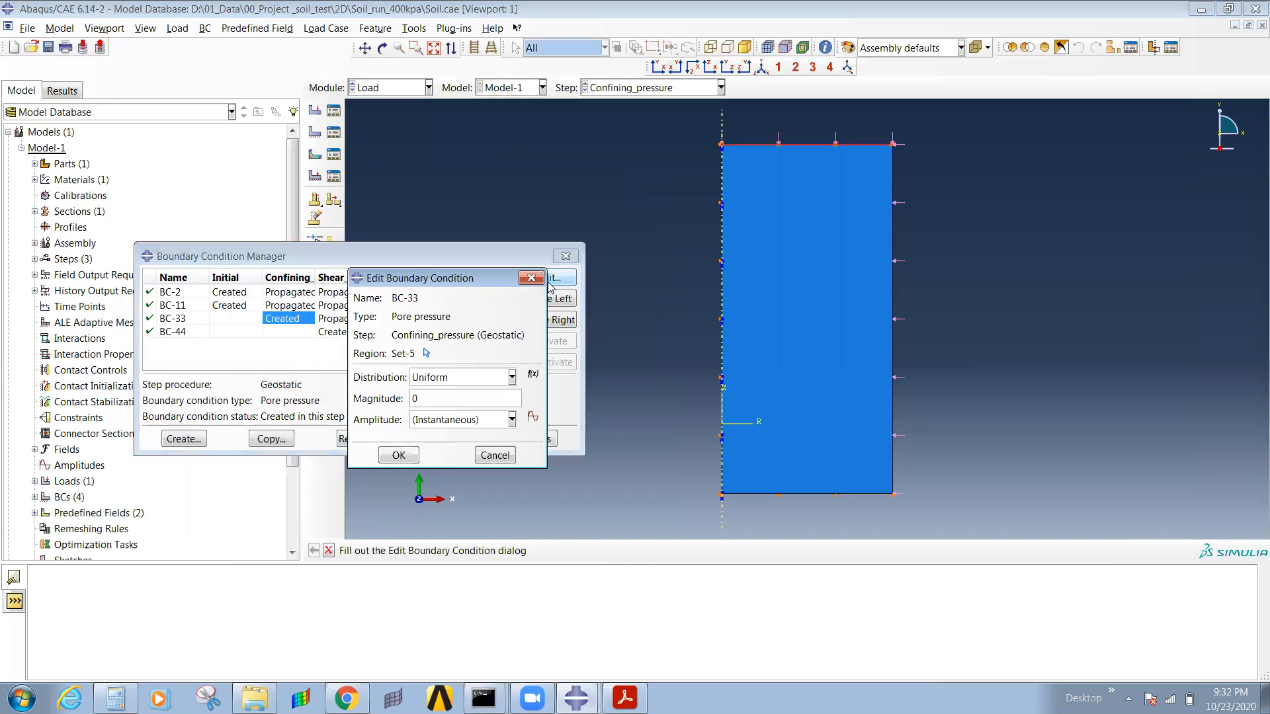
left_click(531, 278)
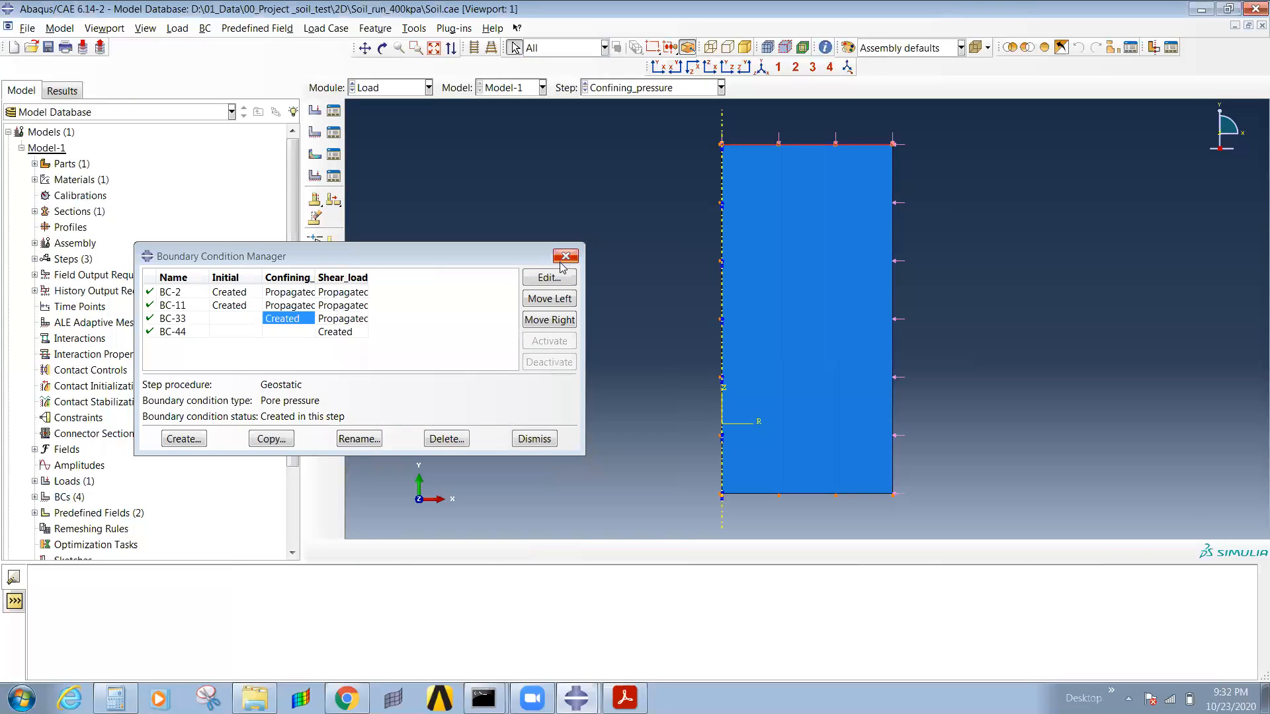
left_click(344, 336)
left_click(554, 278)
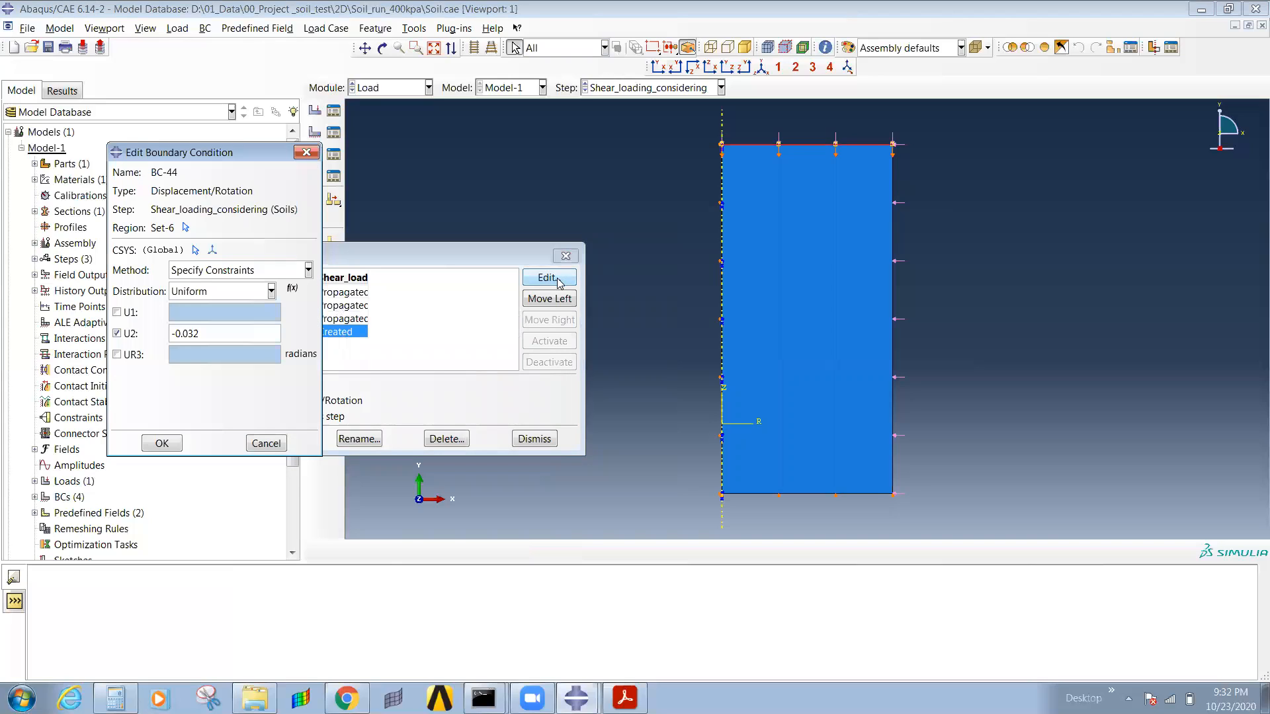
left_click(266, 444)
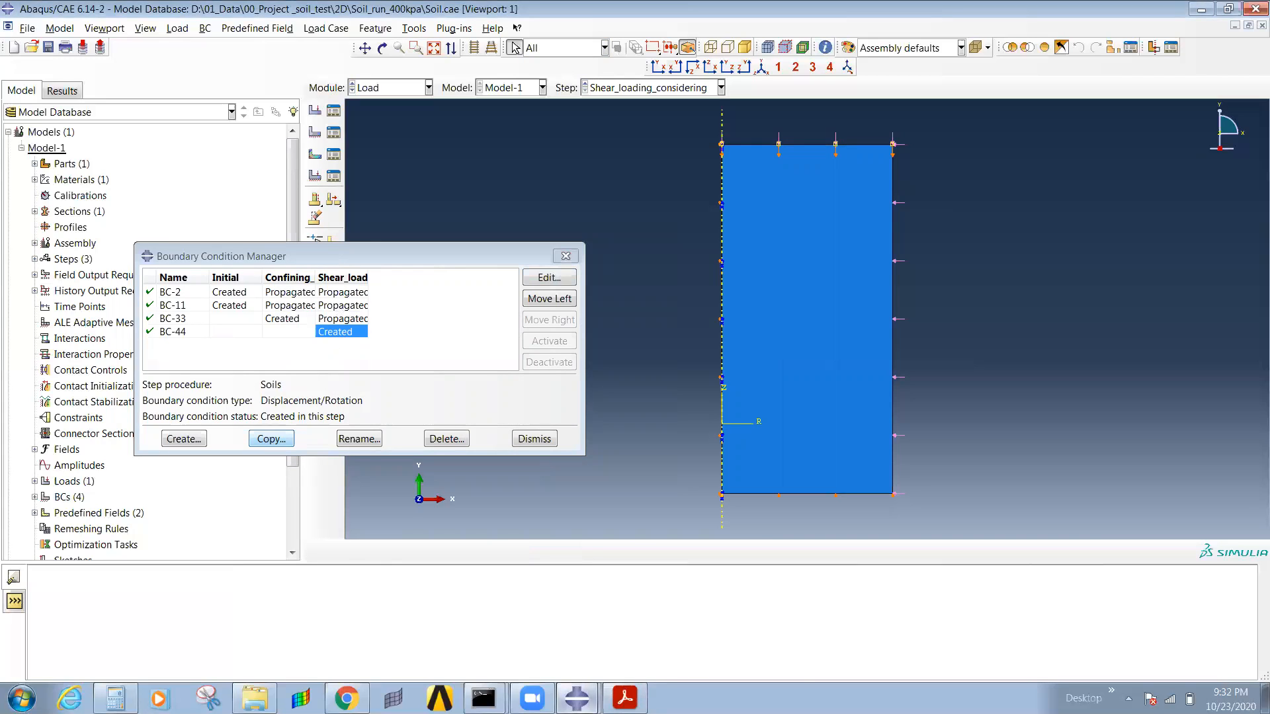
Step: Return to the cylindrical specimen model and set the new BC-2 to the Shearing step, category Other, type Pore pressure
mouse_move(576, 698)
left_click(481, 646)
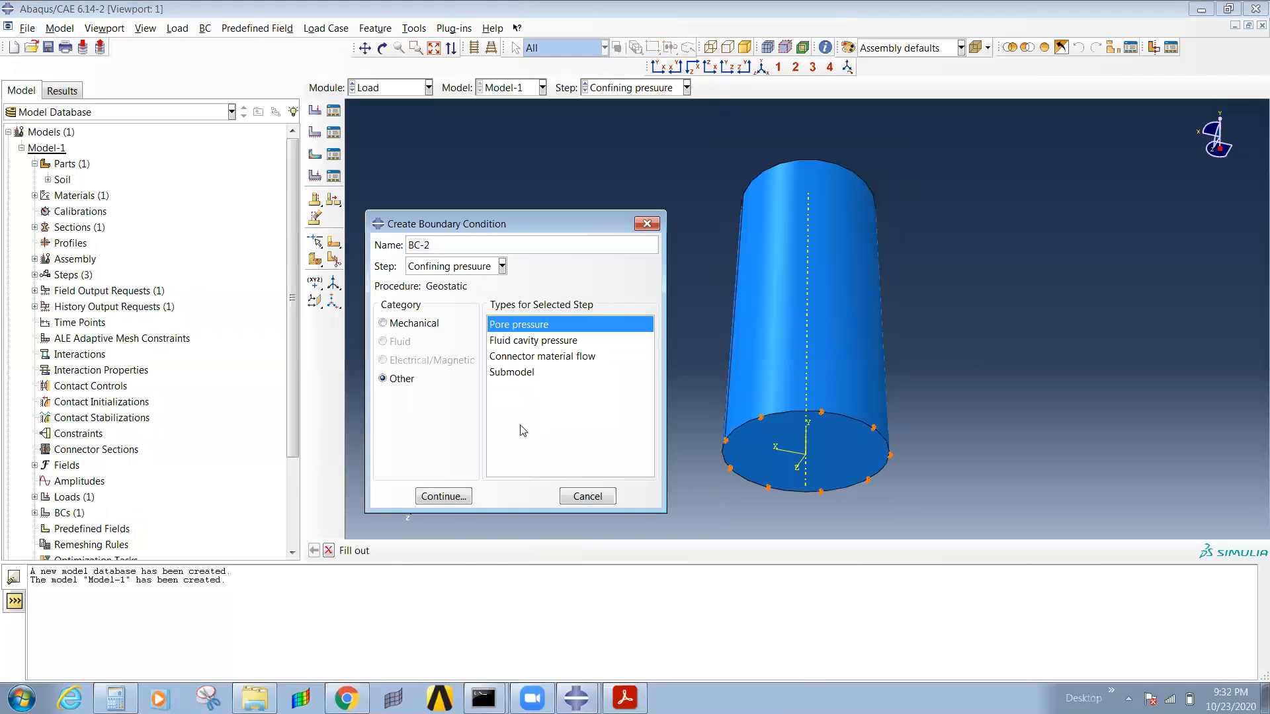
left_click(452, 267)
left_click(444, 267)
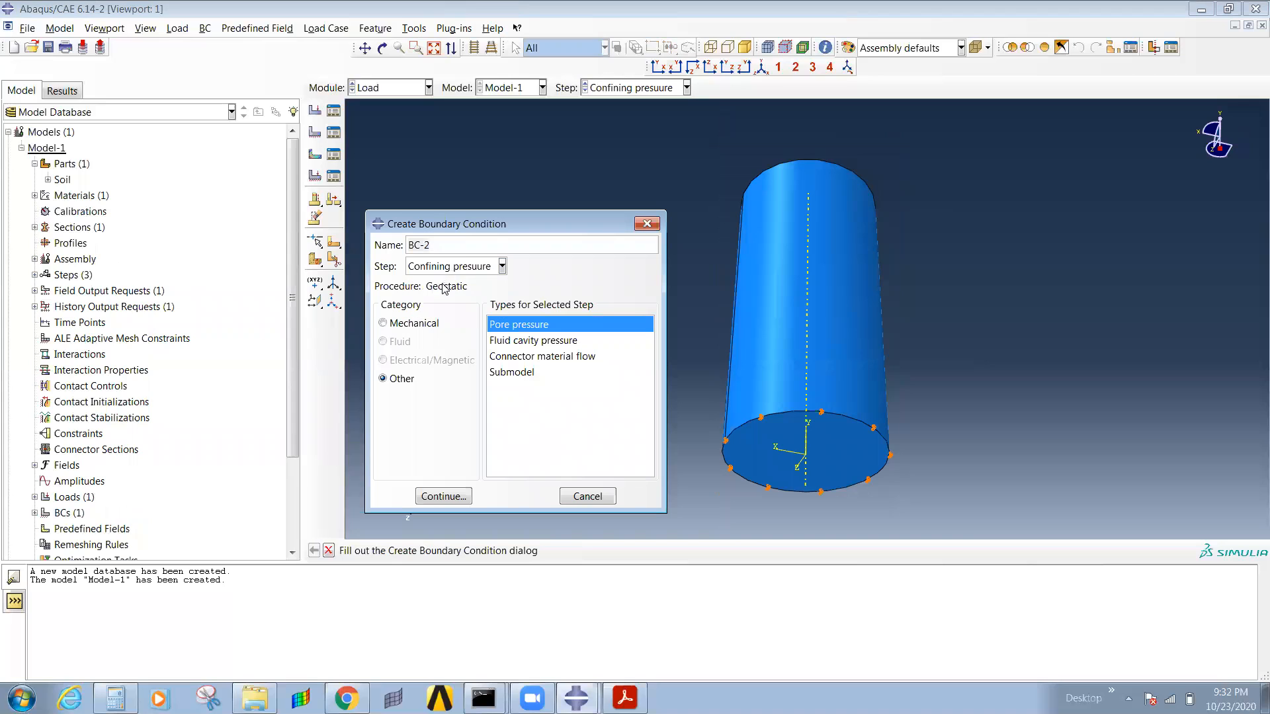
left_click(444, 267)
left_click(444, 284)
left_click(445, 267)
left_click(453, 295)
left_click(405, 326)
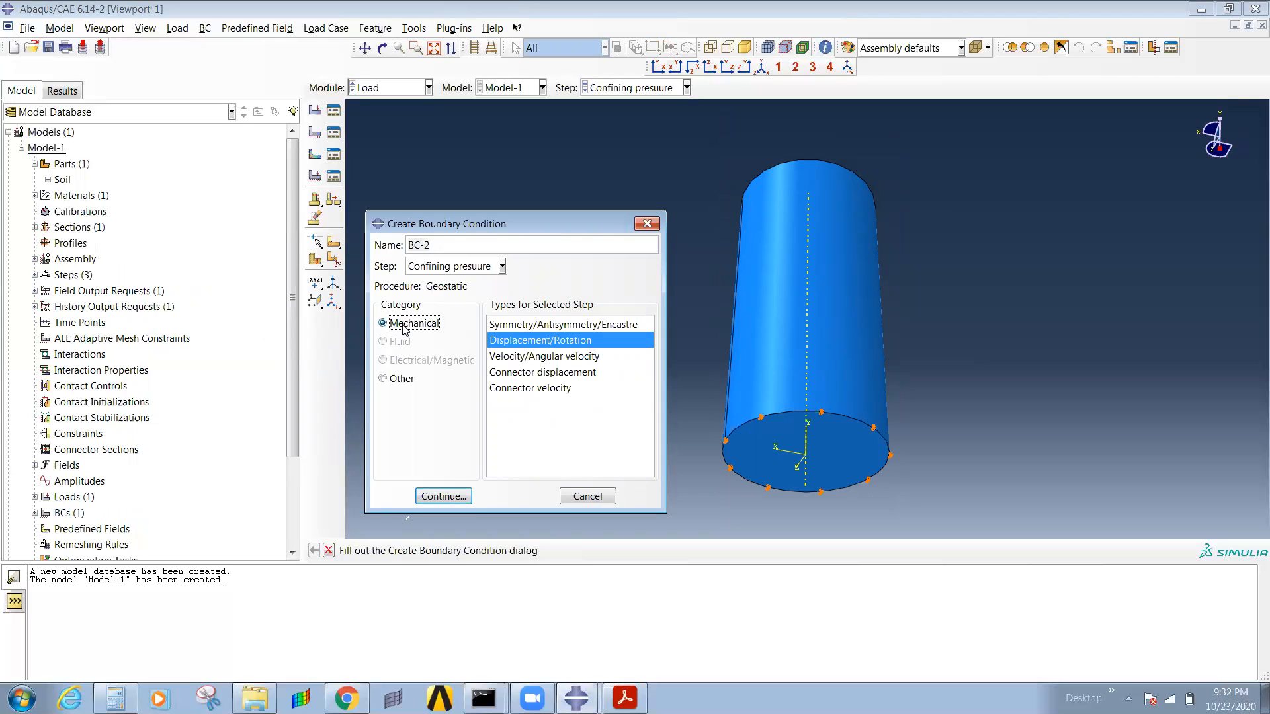
left_click(447, 268)
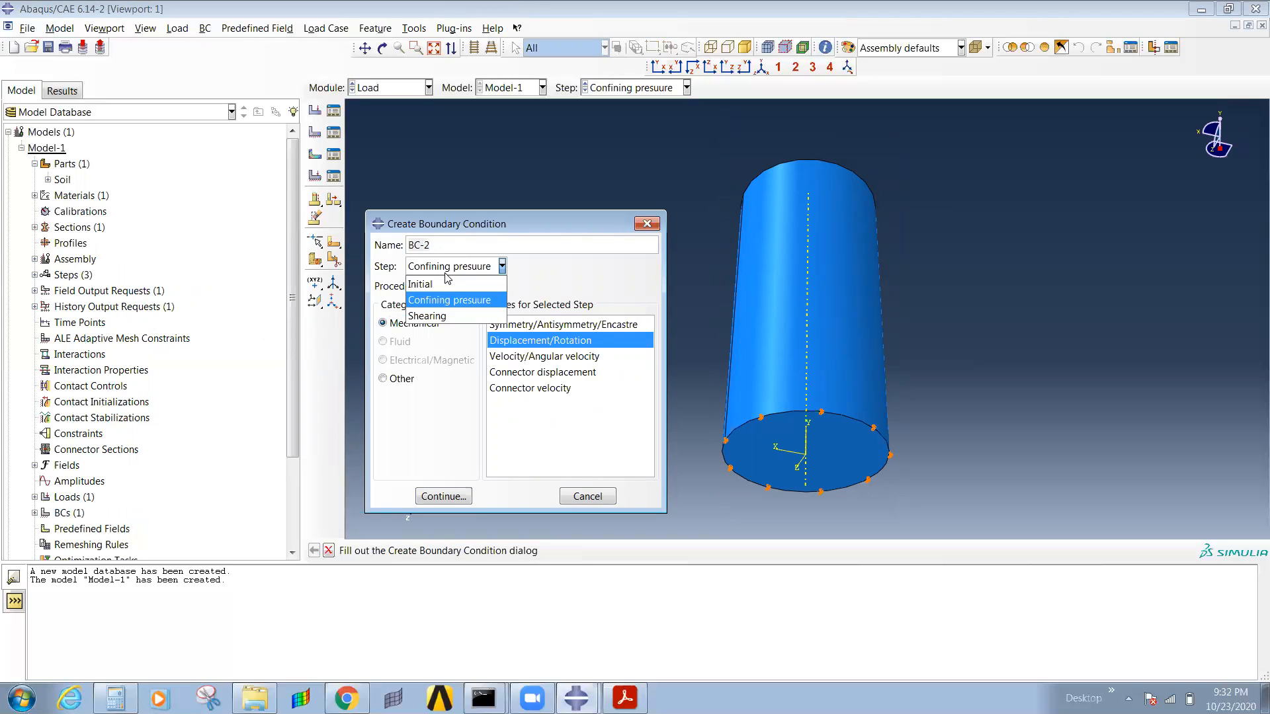
left_click(448, 316)
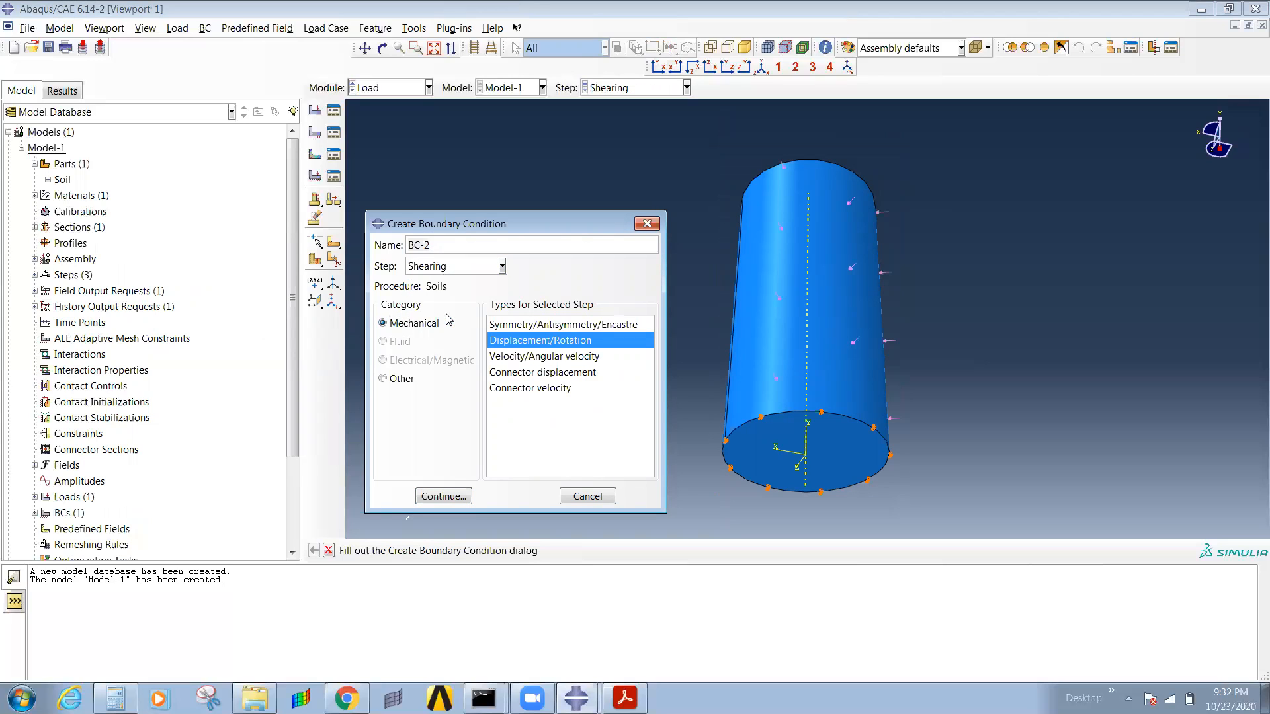
left_click(403, 381)
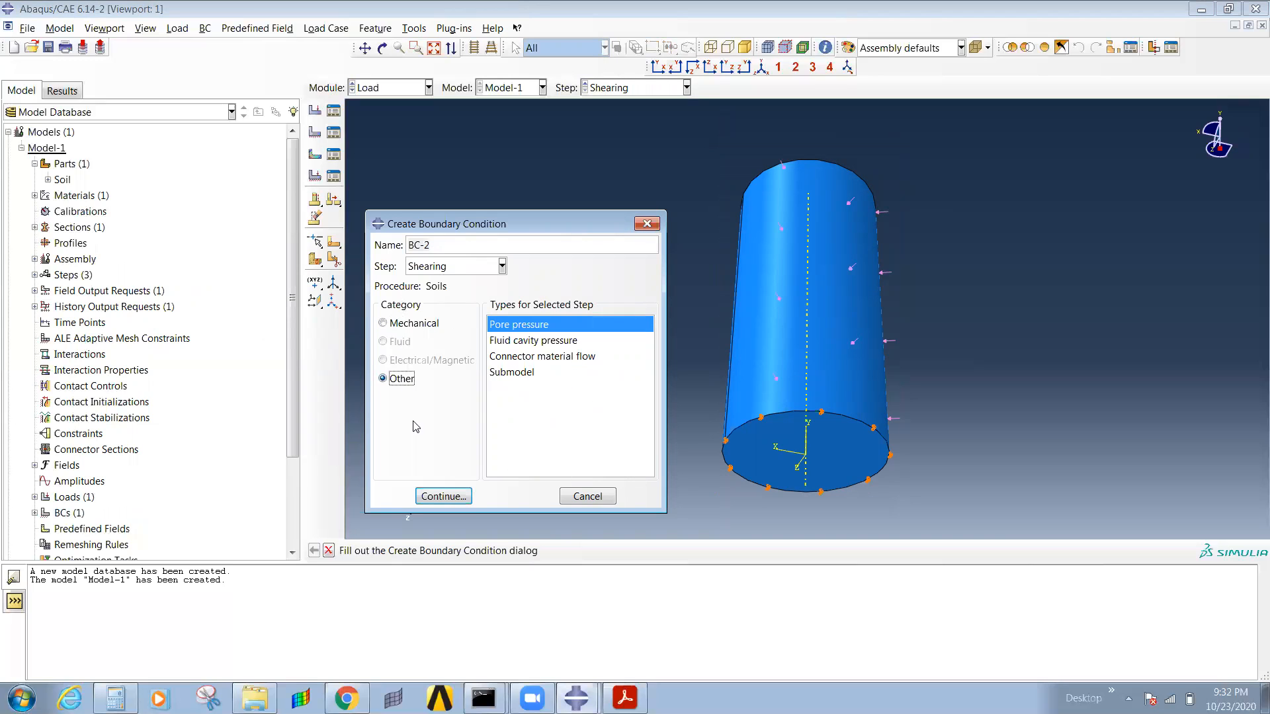
Step: Switch to the Soil.cae reference model and inspect the settings of boundary conditions BC-33 and BC-44 without changing them
left_click(585, 698)
left_click(576, 664)
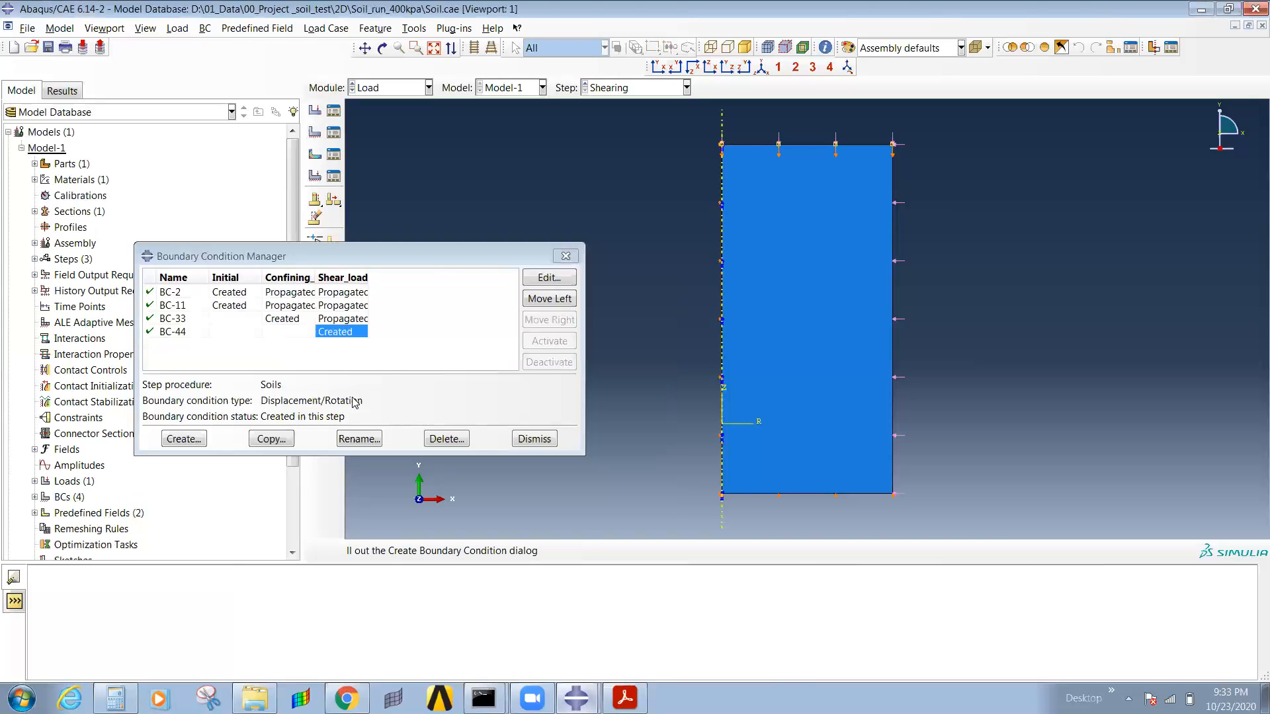
left_click(210, 306)
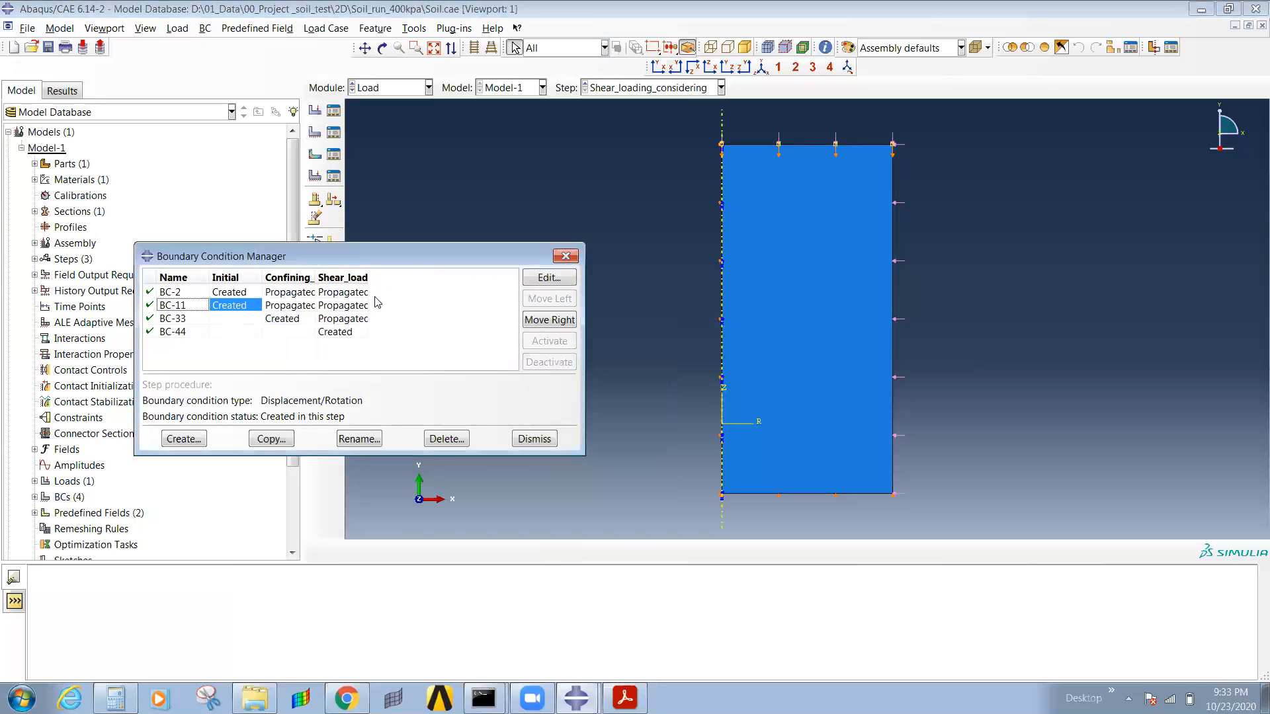
left_click(284, 319)
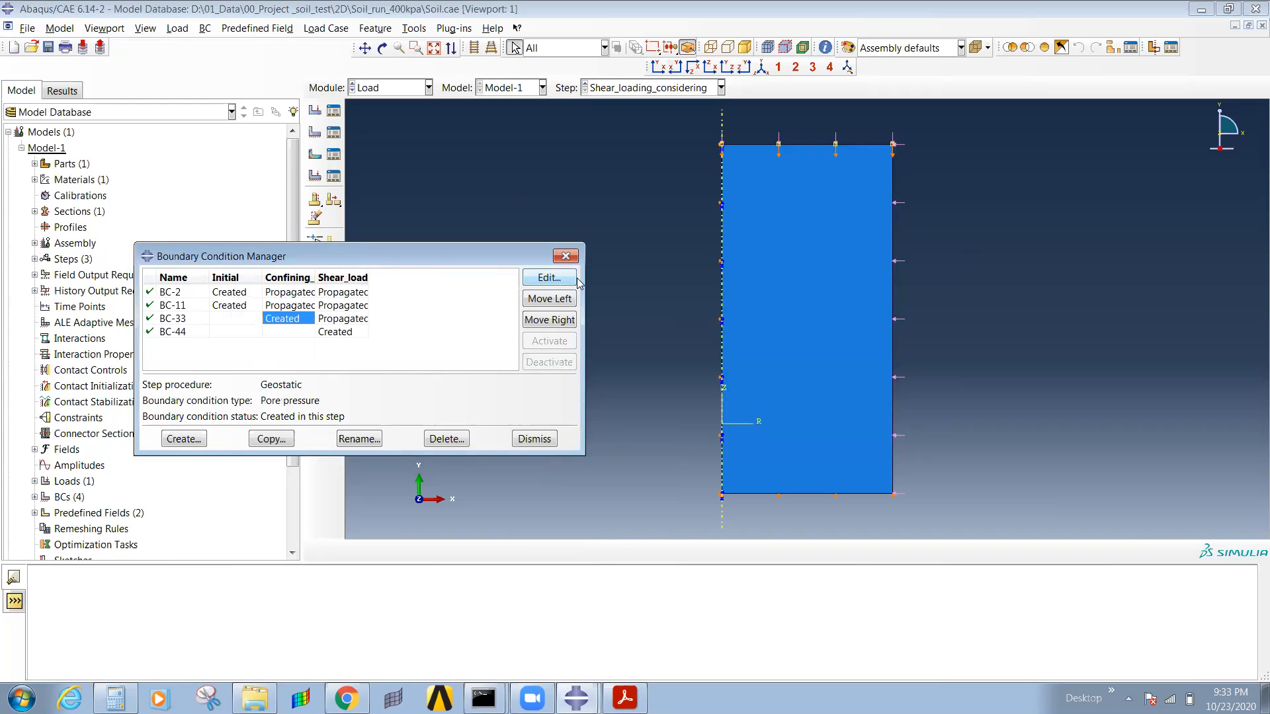
left_click(549, 277)
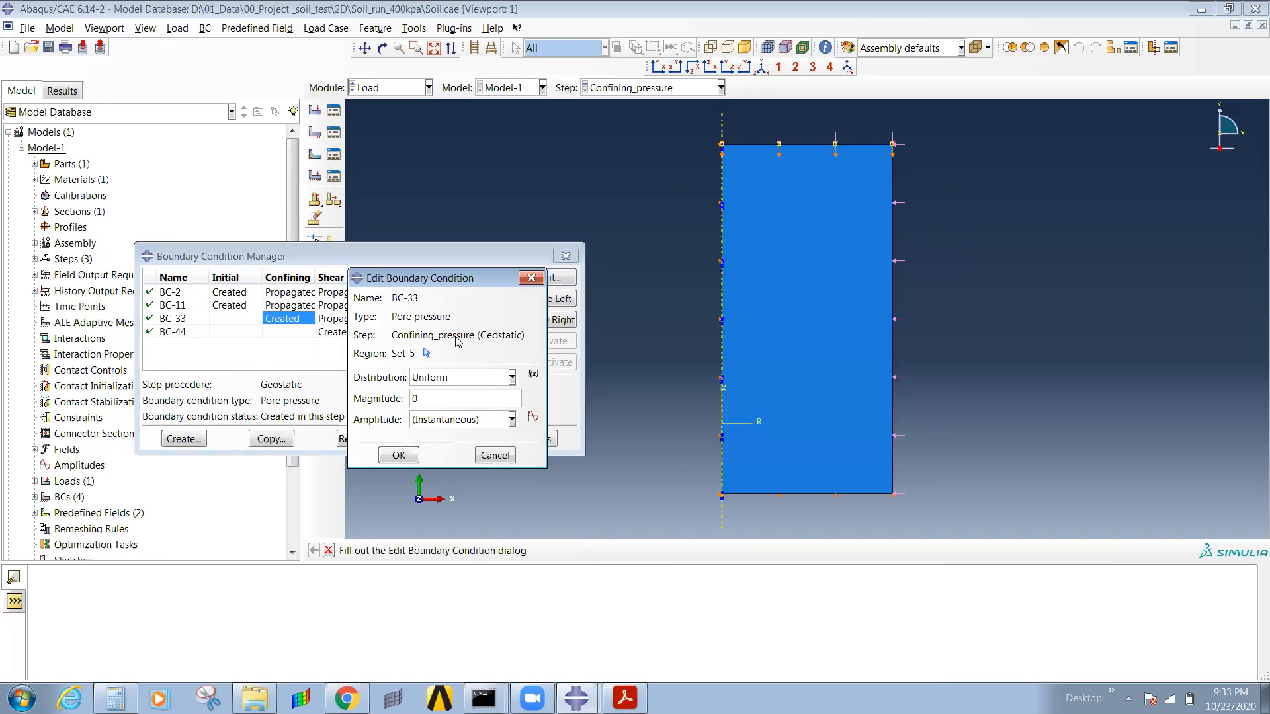
left_click(495, 455)
left_click(337, 332)
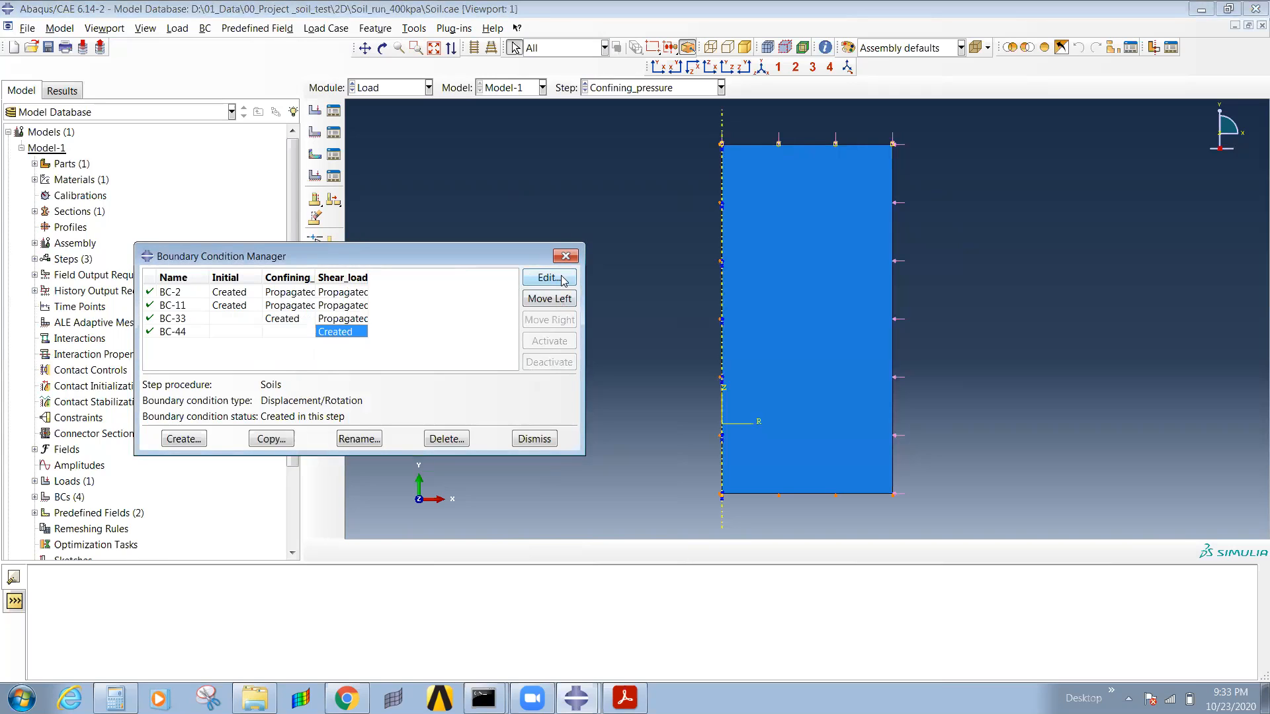
left_click(562, 279)
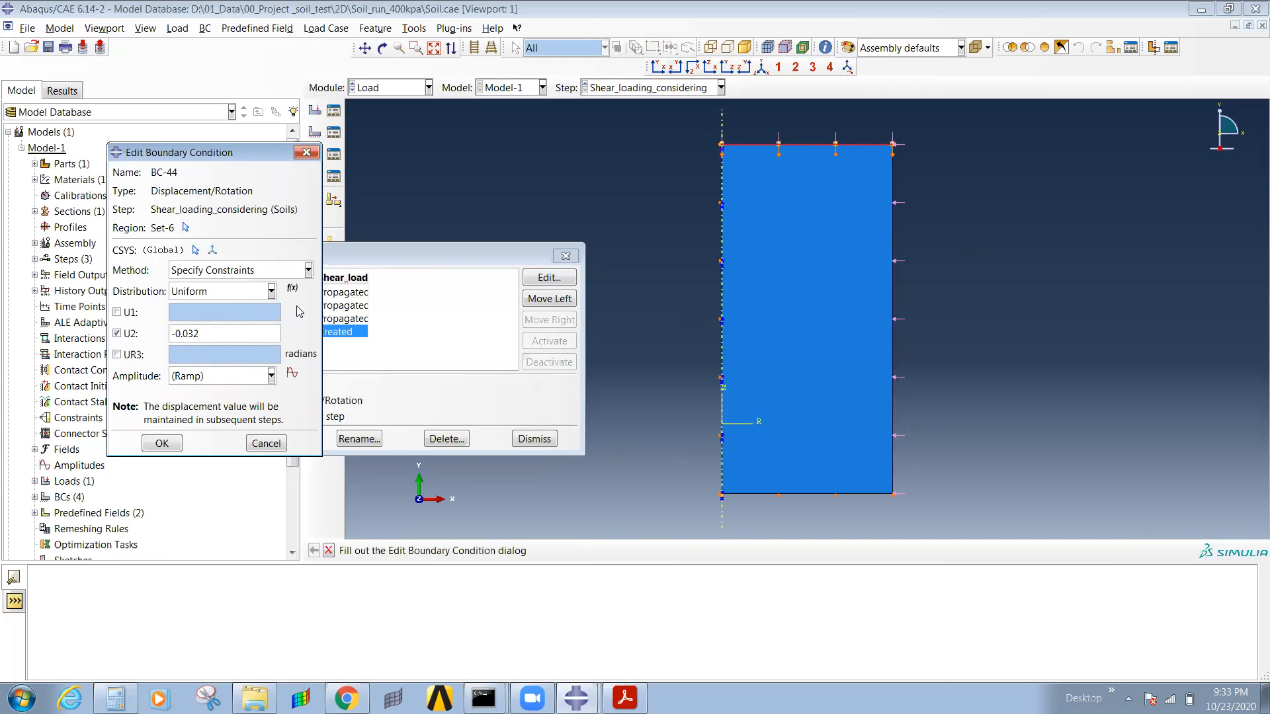
left_click(267, 444)
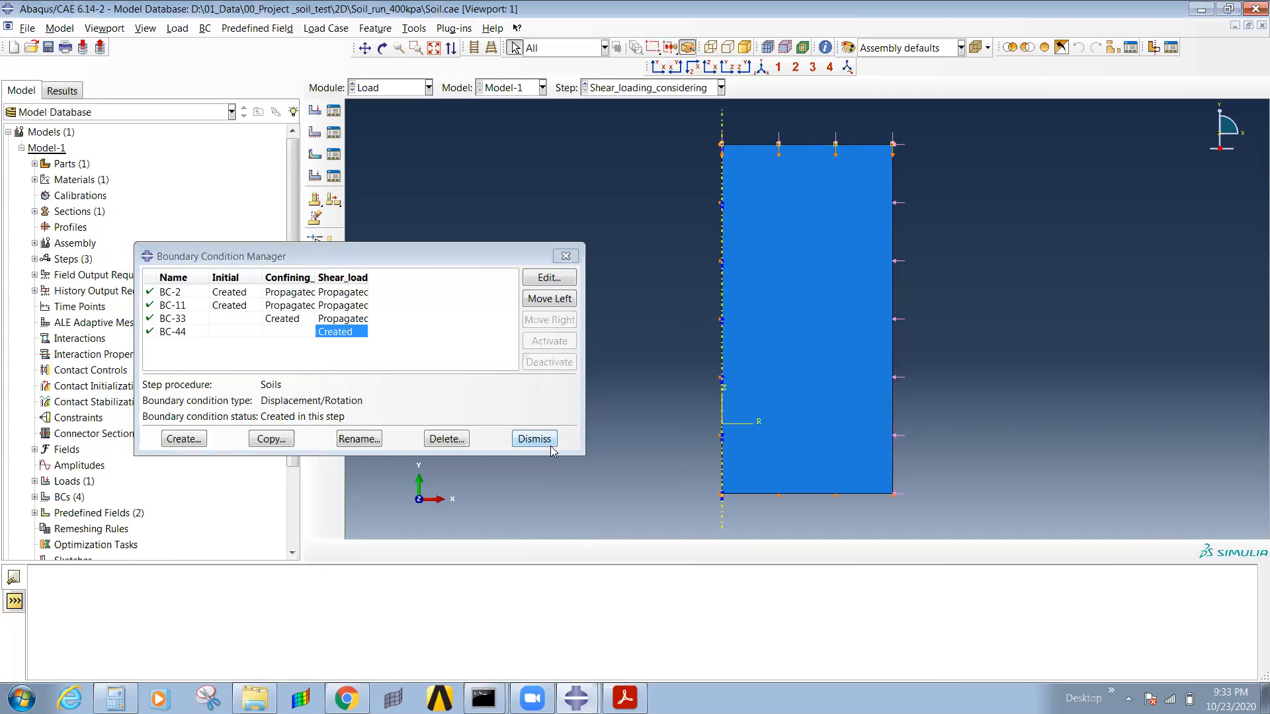
Step: Return to the cylindrical specimen model and set the new pore pressure boundary condition's step to Confining presuure
left_click(564, 699)
left_click(423, 648)
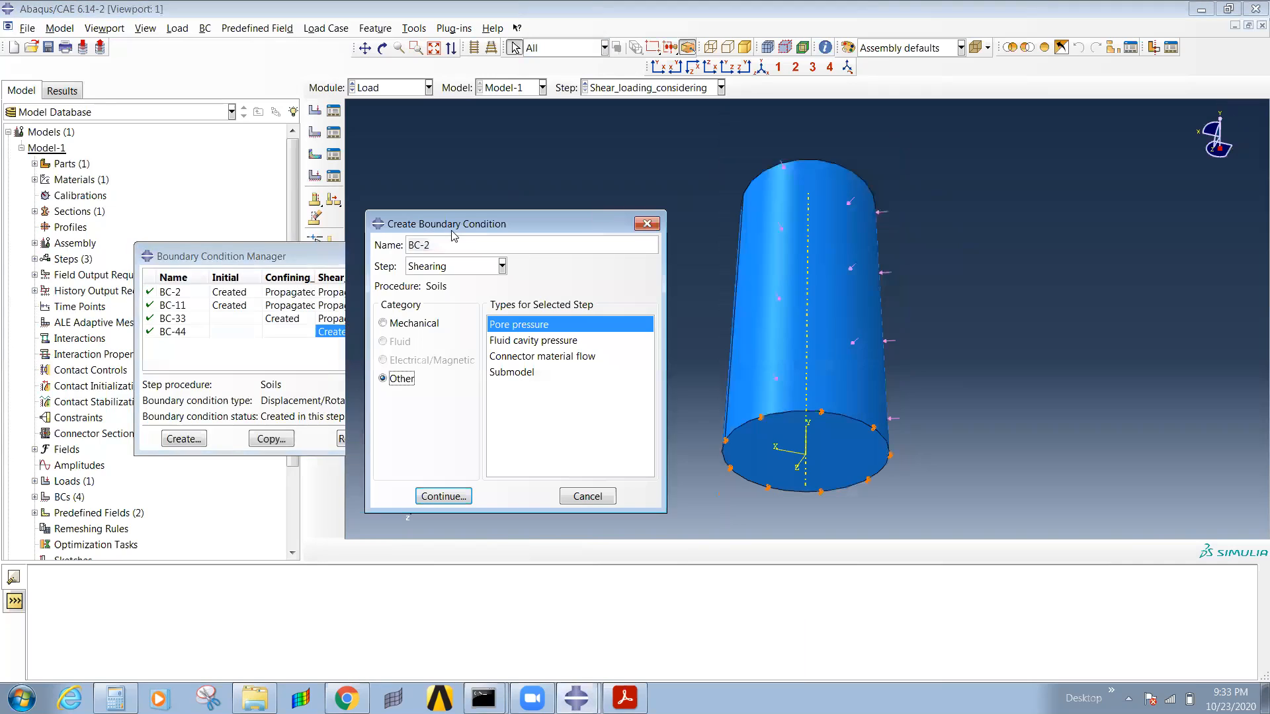
left_click(467, 271)
left_click(470, 301)
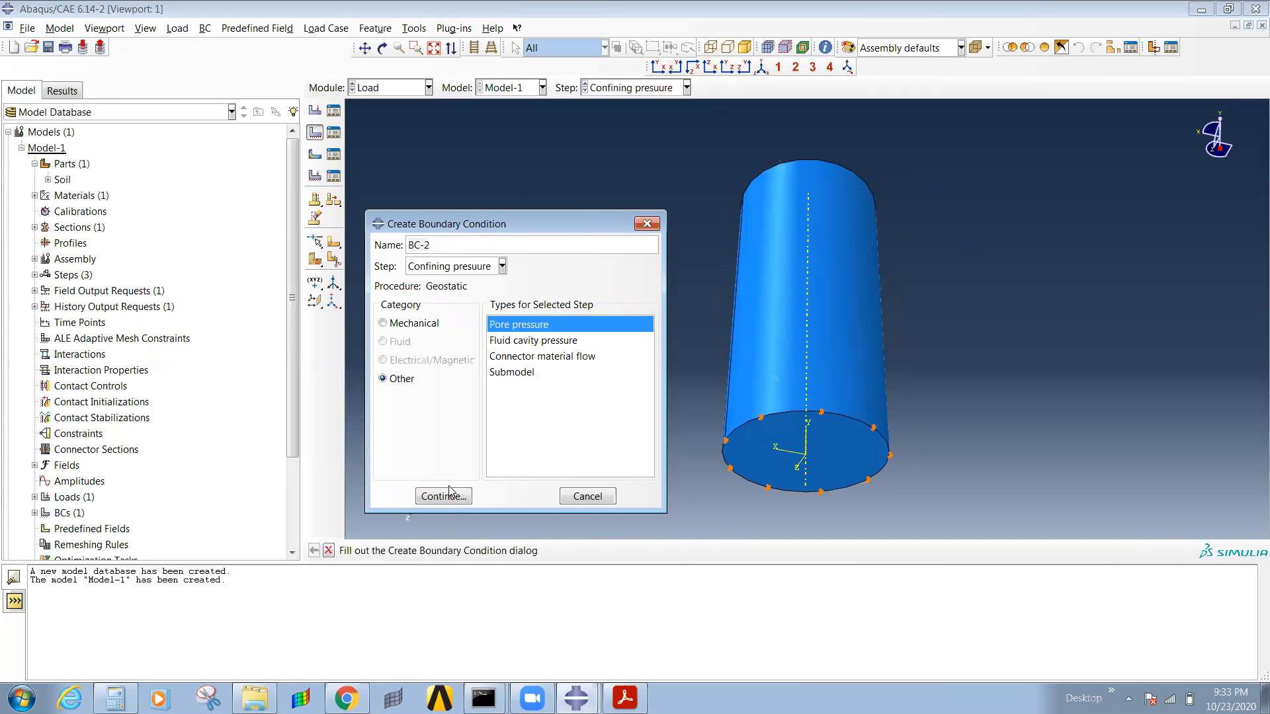
Step: Apply the pore pressure boundary condition to the cylinder's top face with uniform distribution and magnitude 0
left_click(450, 495)
left_click_drag(837, 364, 846, 468, "ctrl+alt")
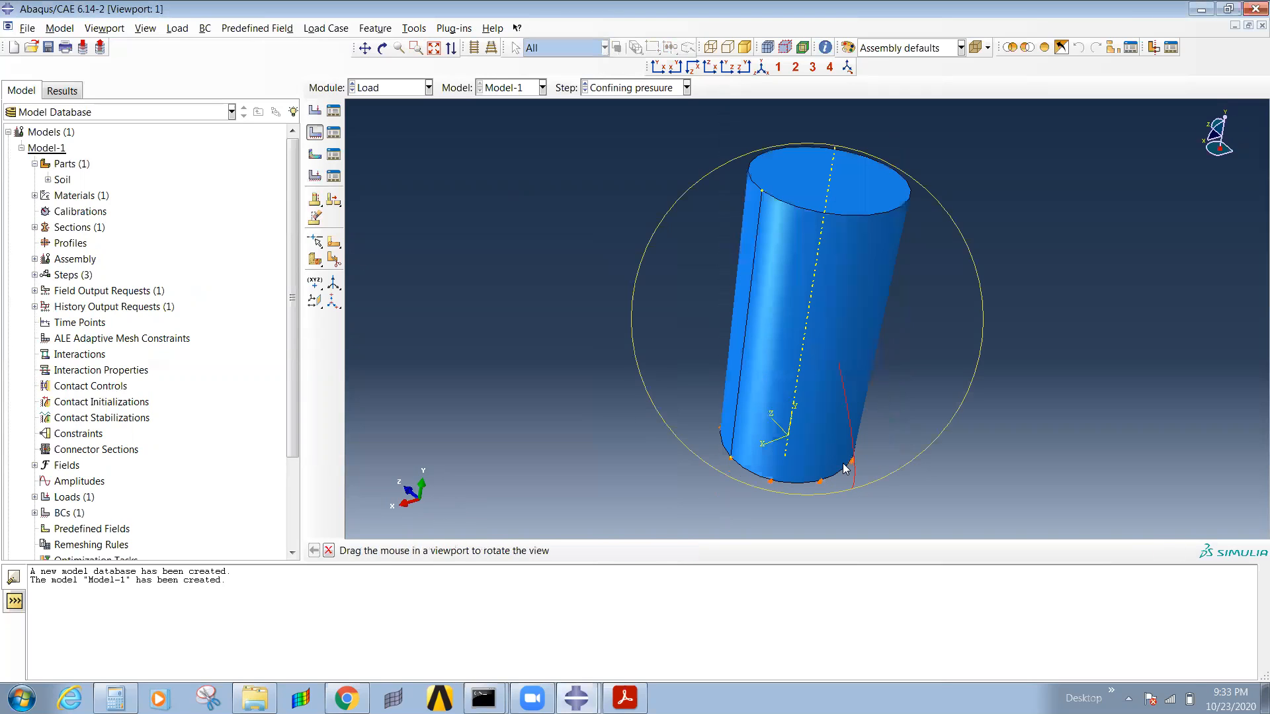
left_click(840, 206)
left_click(684, 551)
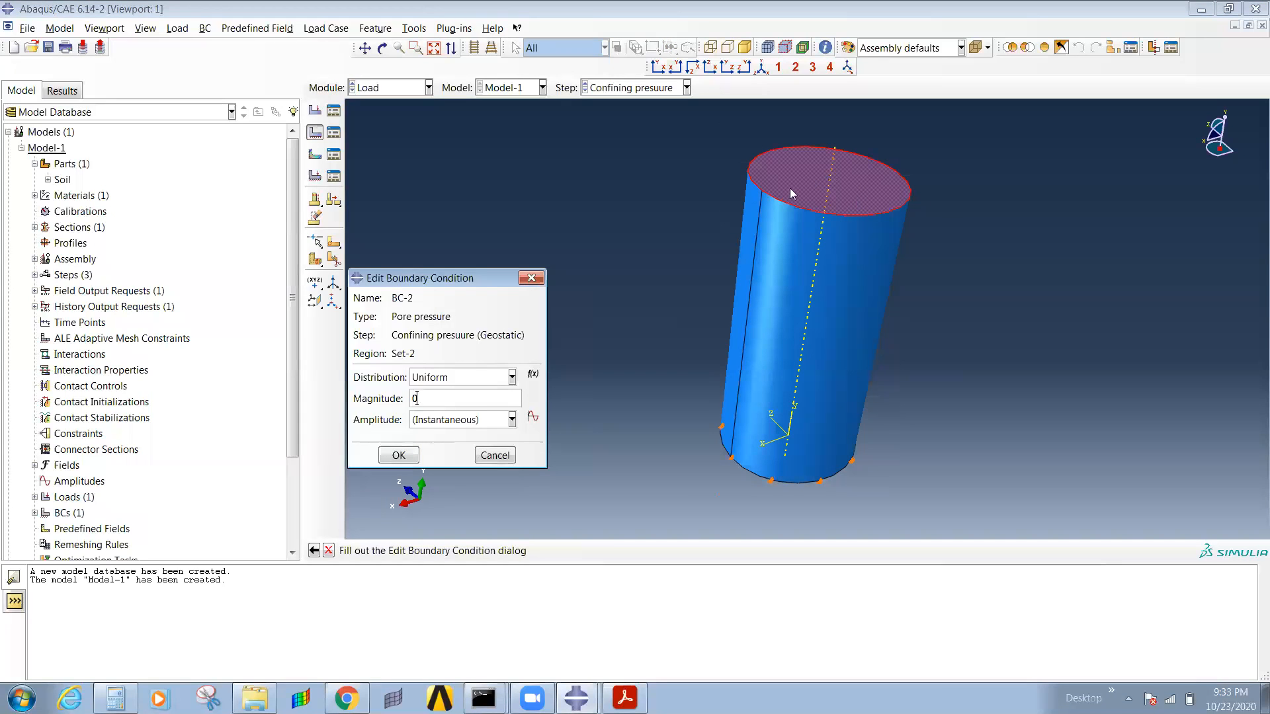
left_click(399, 455)
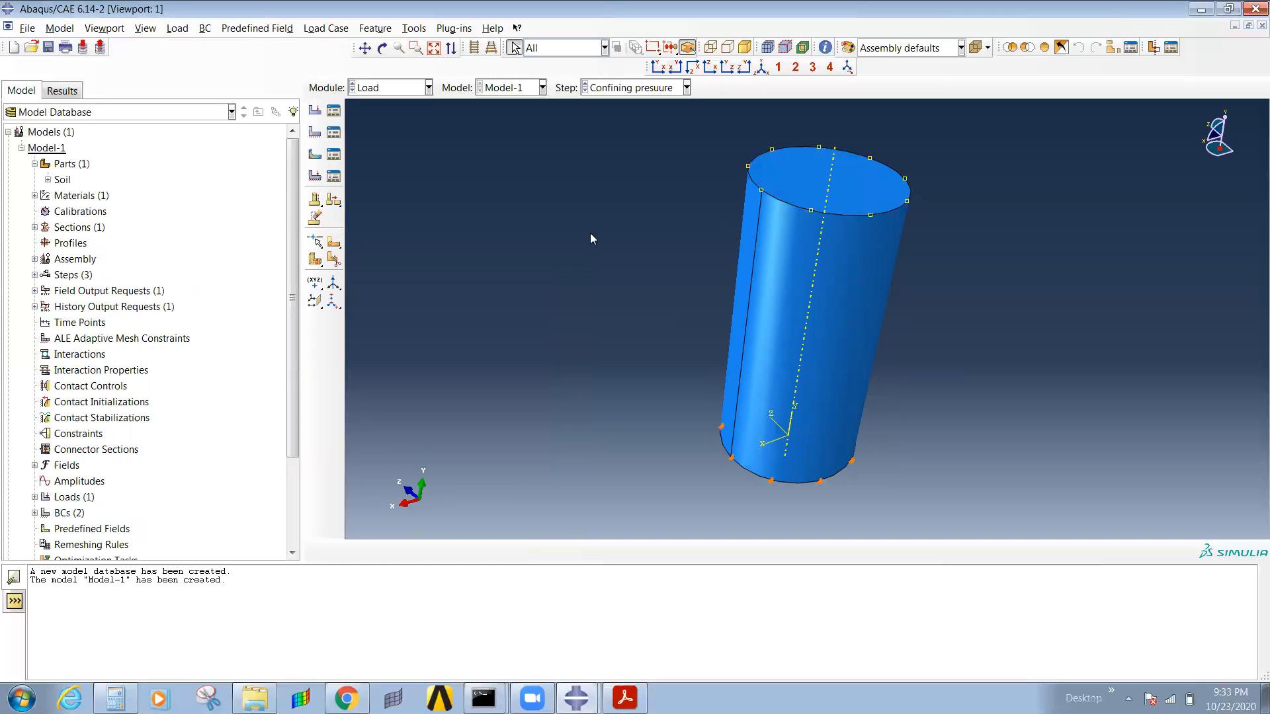
Step: Start another boundary condition for the specimen and open its choice of analysis steps
left_click(315, 133)
left_click(443, 267)
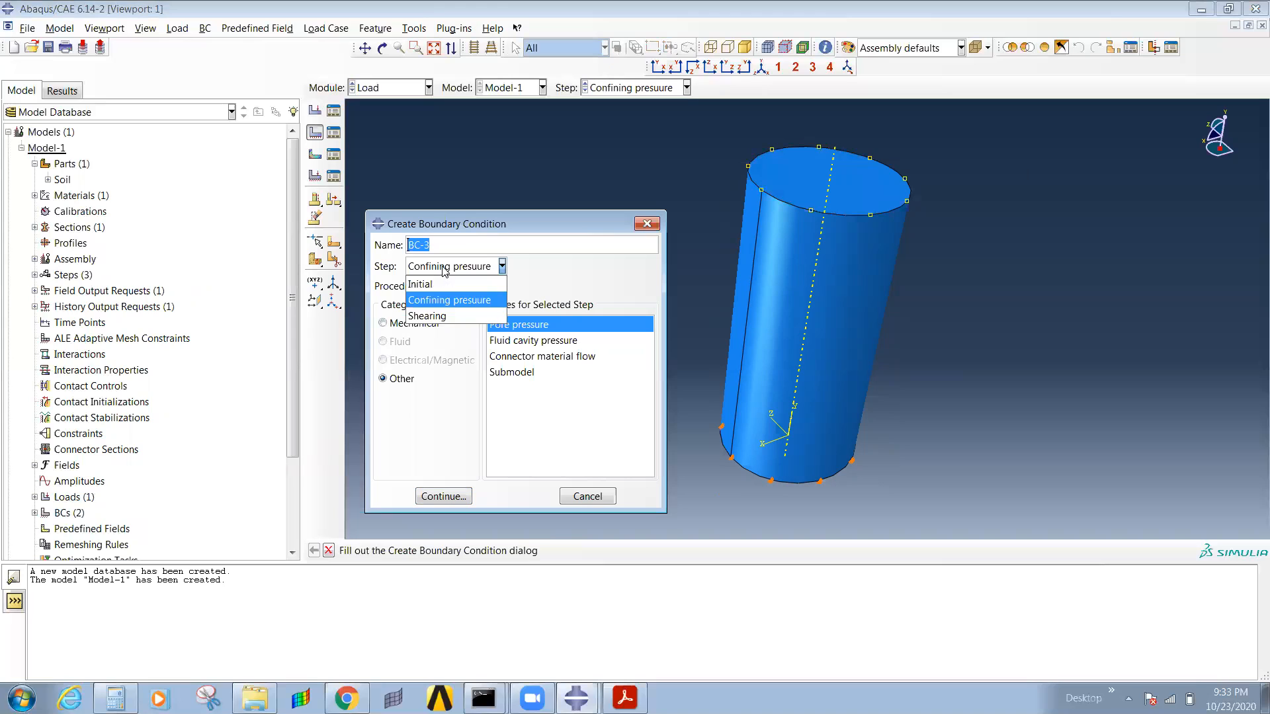
Step: Create a mechanical Displacement/Rotation boundary condition in the Shearing step on the cylinder's top face, with U2 set to -0.032
left_click(438, 315)
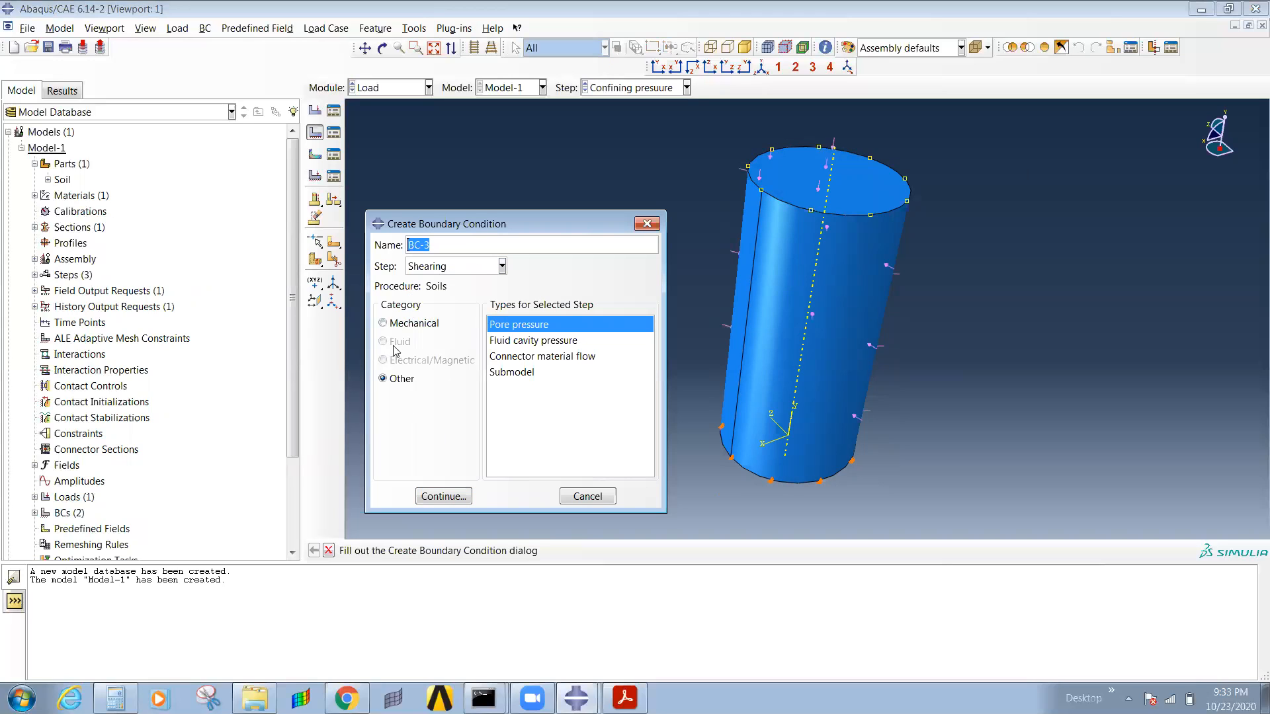
left_click(395, 325)
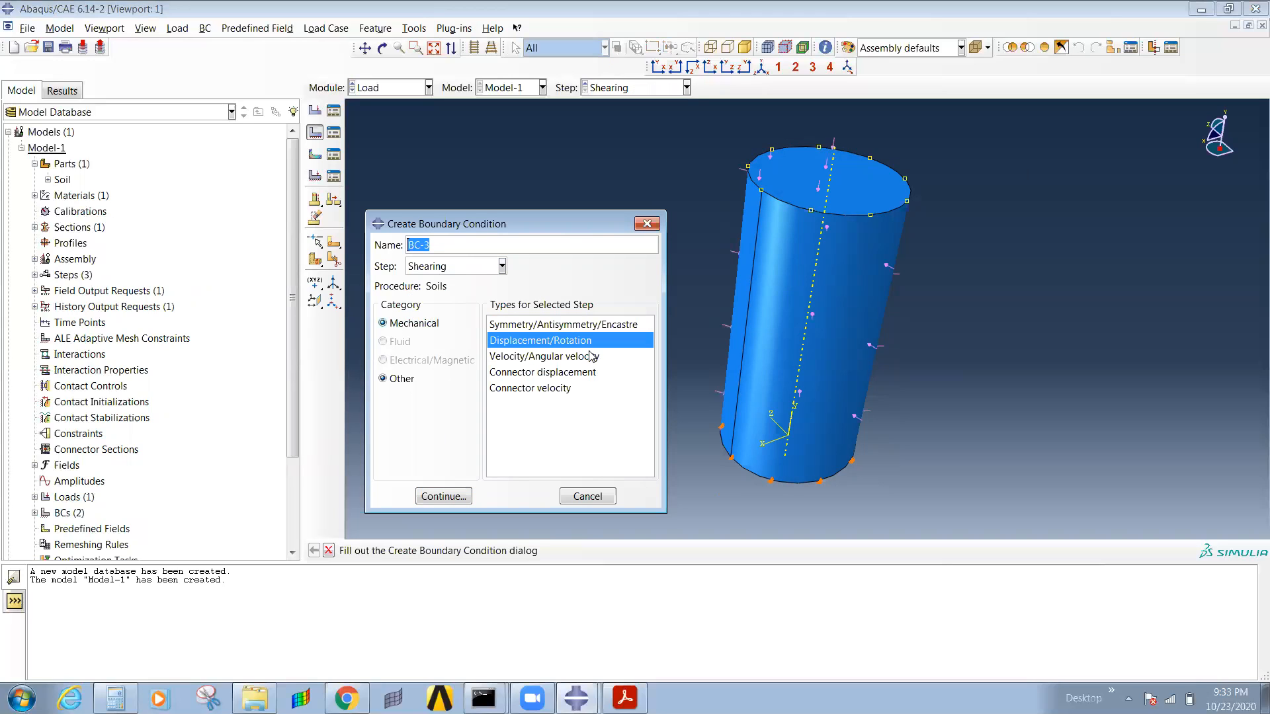
left_click(444, 496)
left_click(864, 213)
left_click(679, 551)
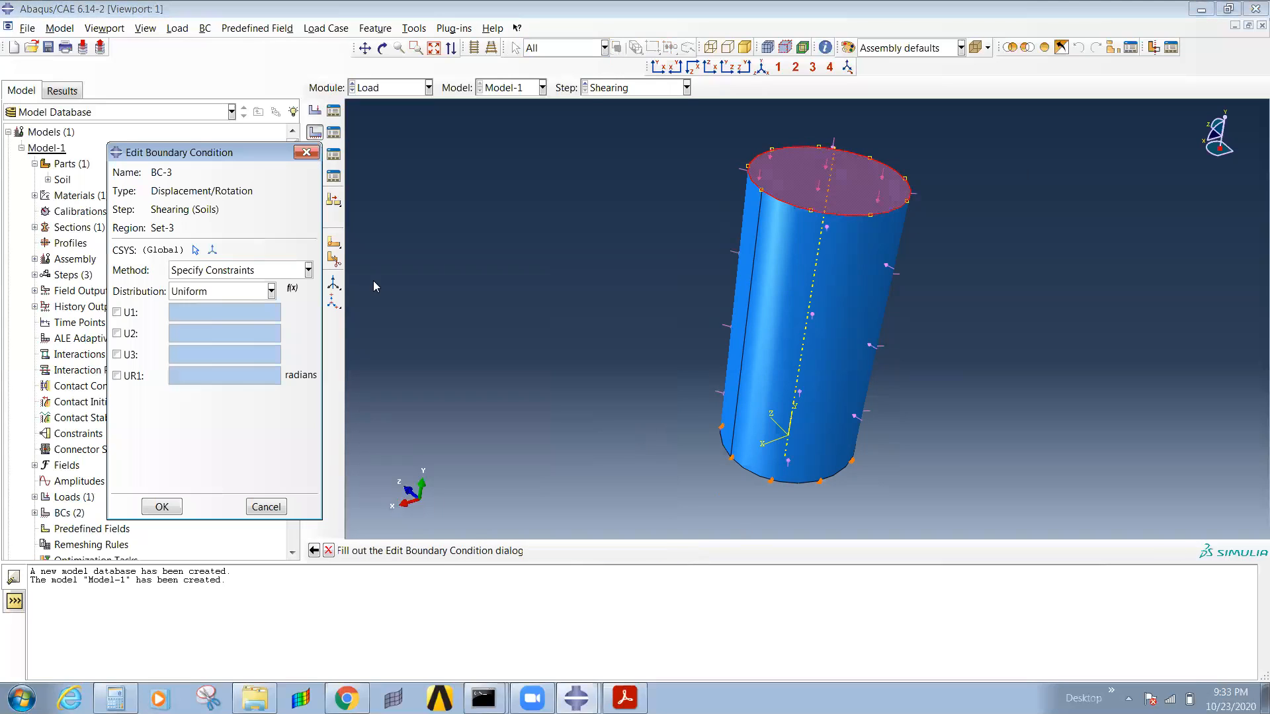
left_click(119, 334)
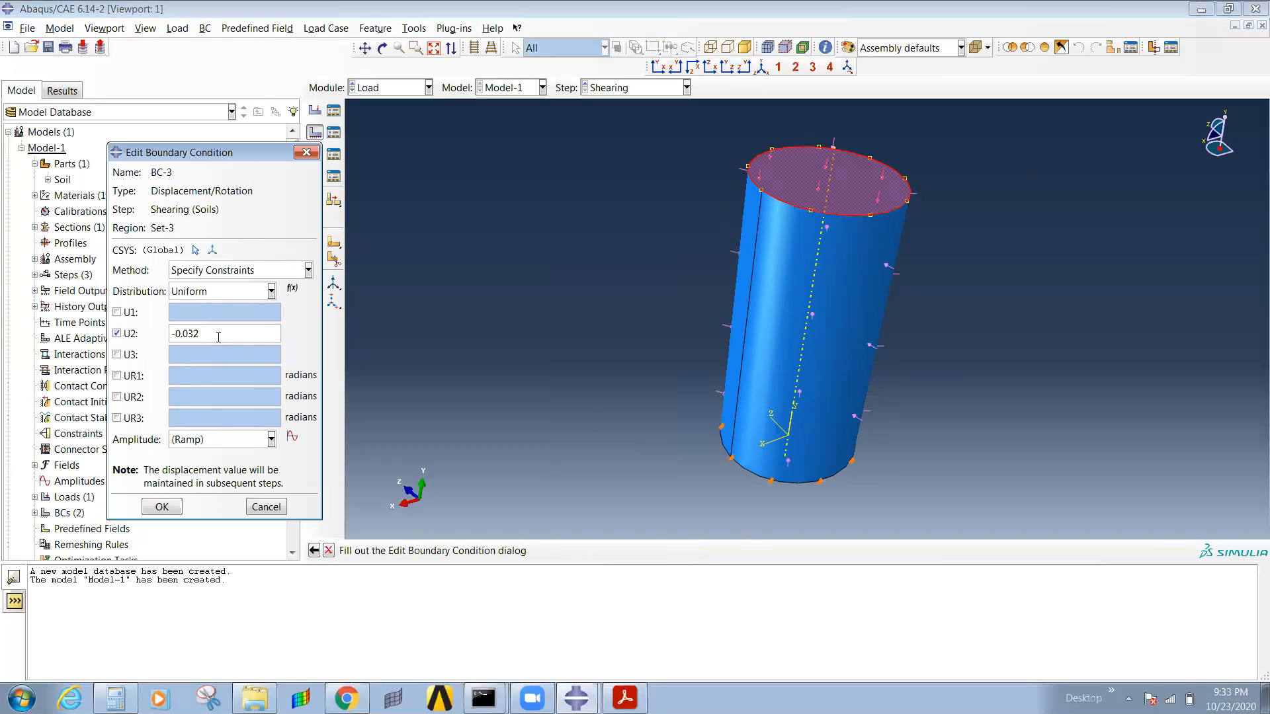
Step: Switch to the dai2013 paper in Acrobat Reader to check the top-surface displacement for drained shearing, and return to the cylinder model in Abaqus
left_click(624, 698)
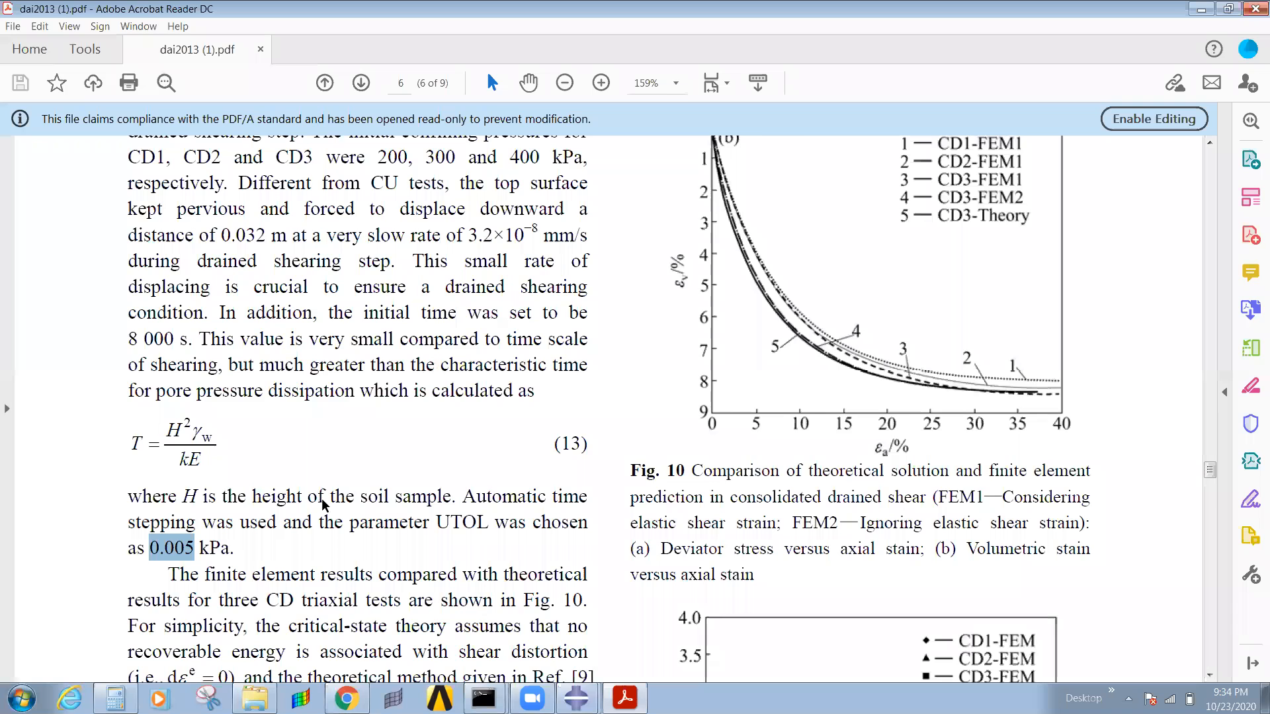
scroll(263, 334, "up", 1)
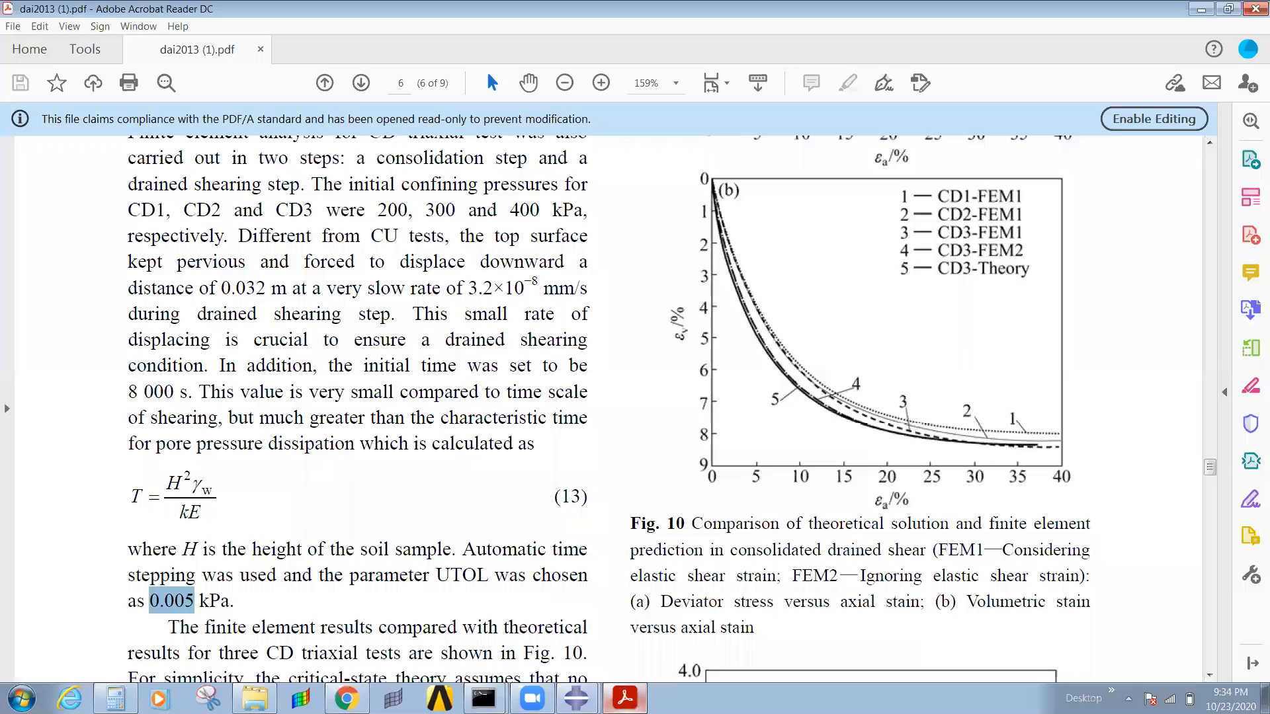
mouse_move(624, 699)
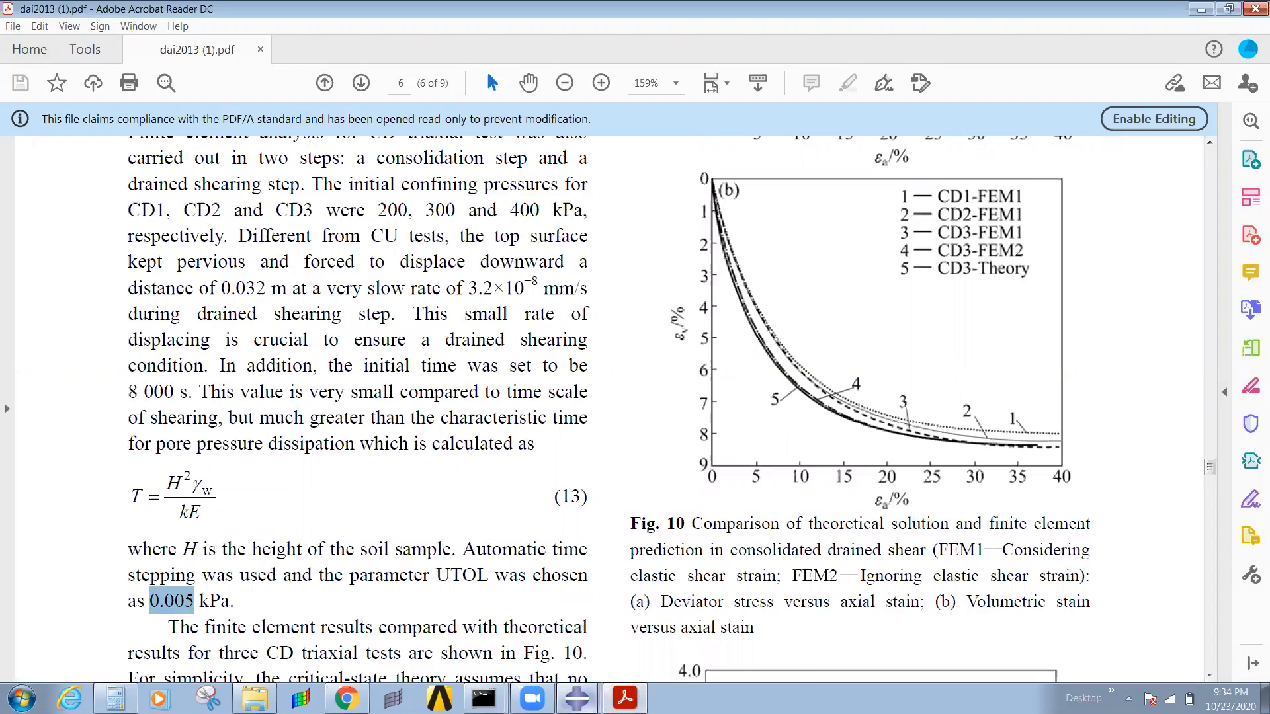
left_click(577, 698)
left_click(529, 641)
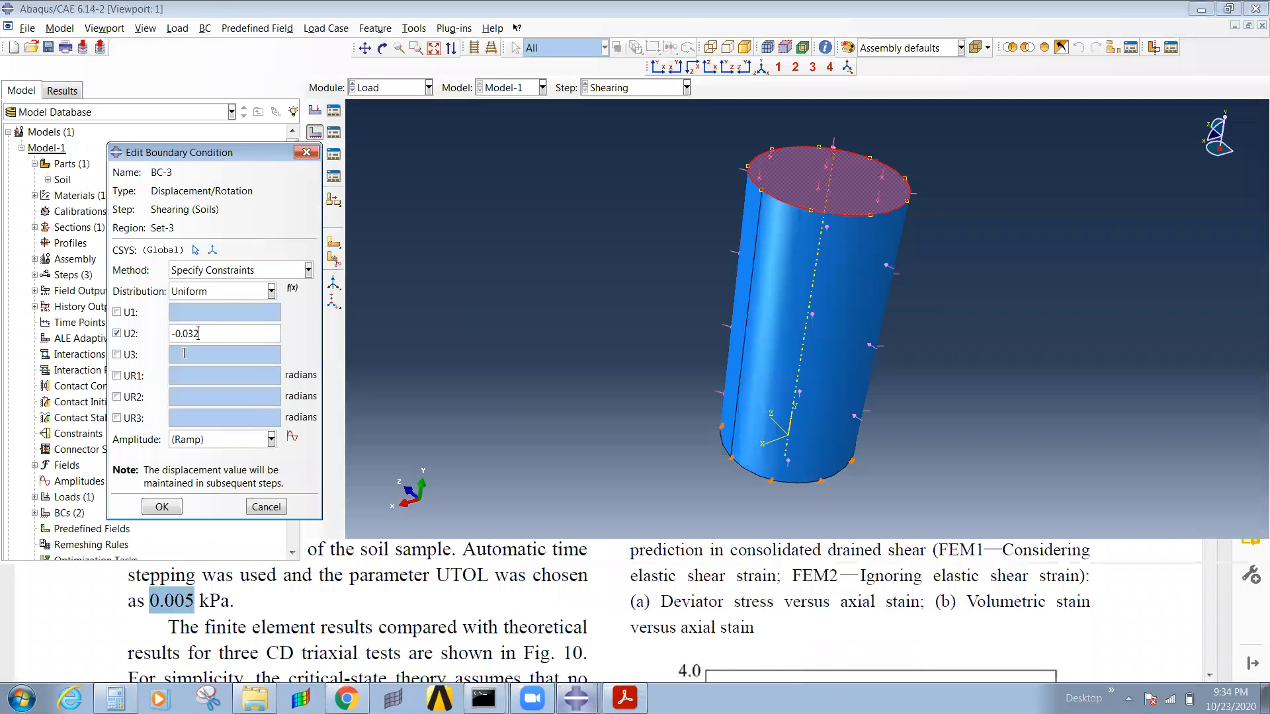
Step: Change the top-face U2 displacement to -0.042 after rechecking the paper, and confirm the boundary condition
left_click(188, 334)
type("4")
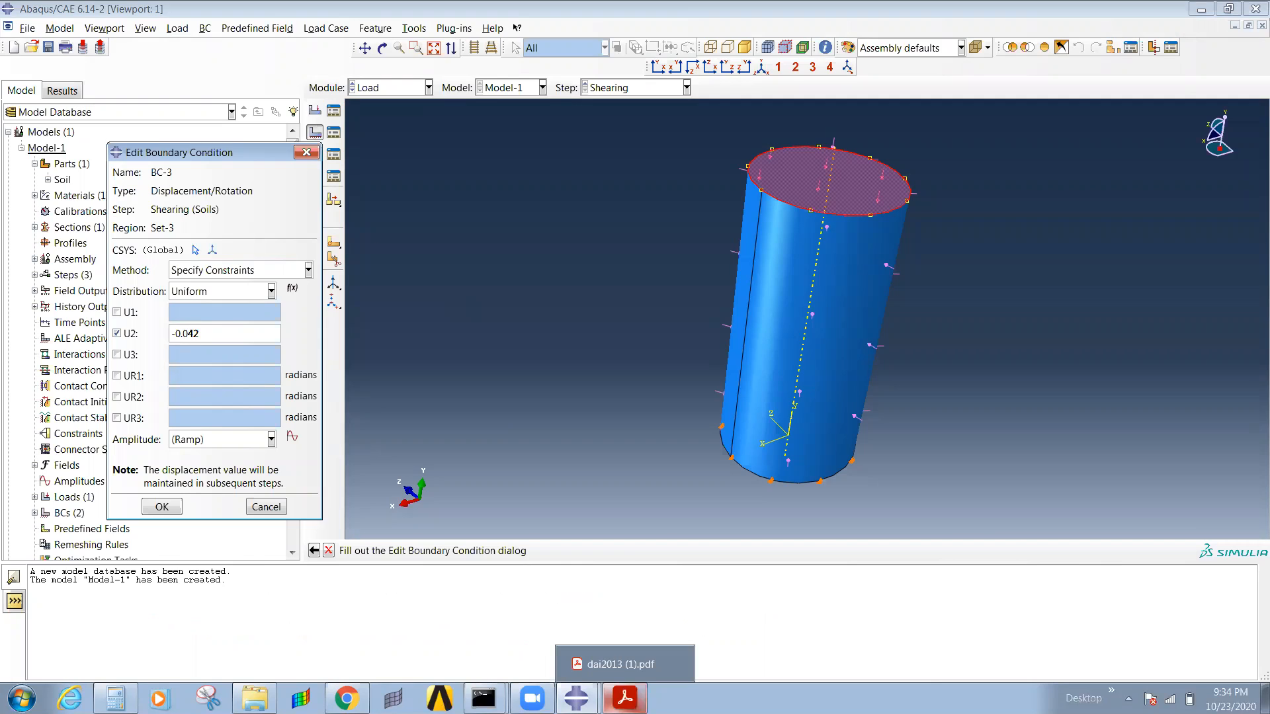
left_click(624, 664)
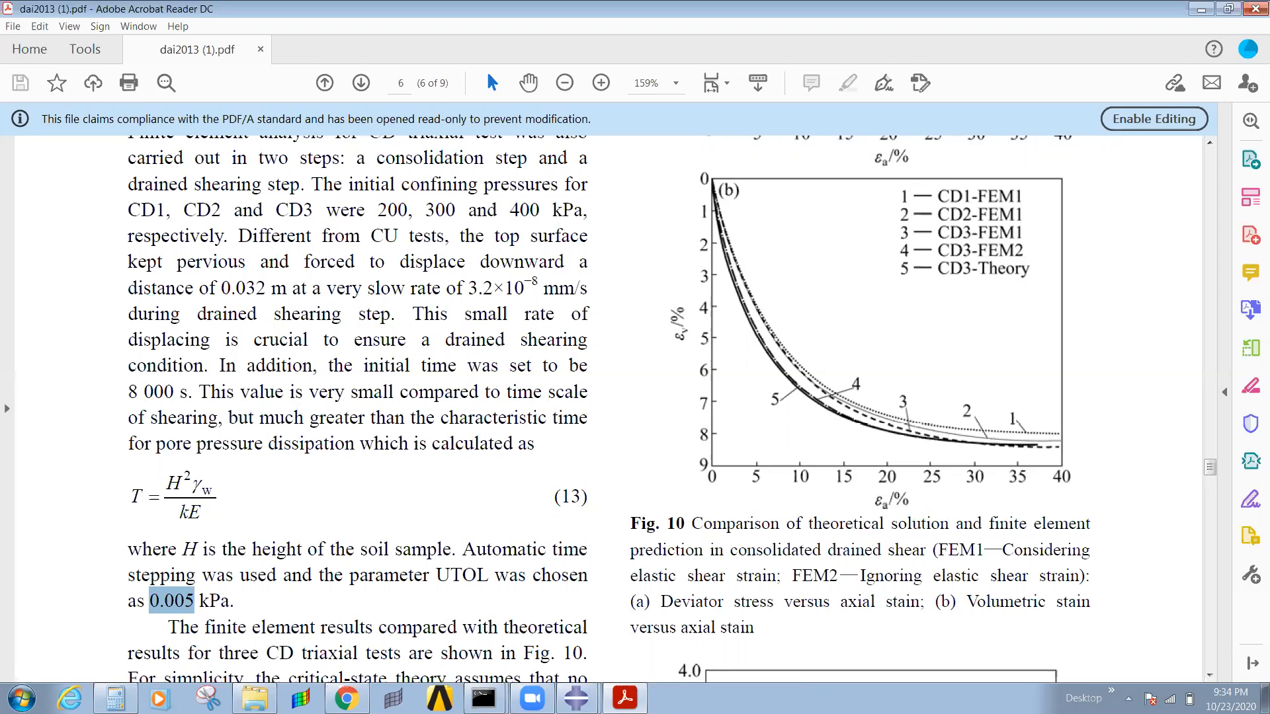
mouse_move(577, 698)
left_click(533, 642)
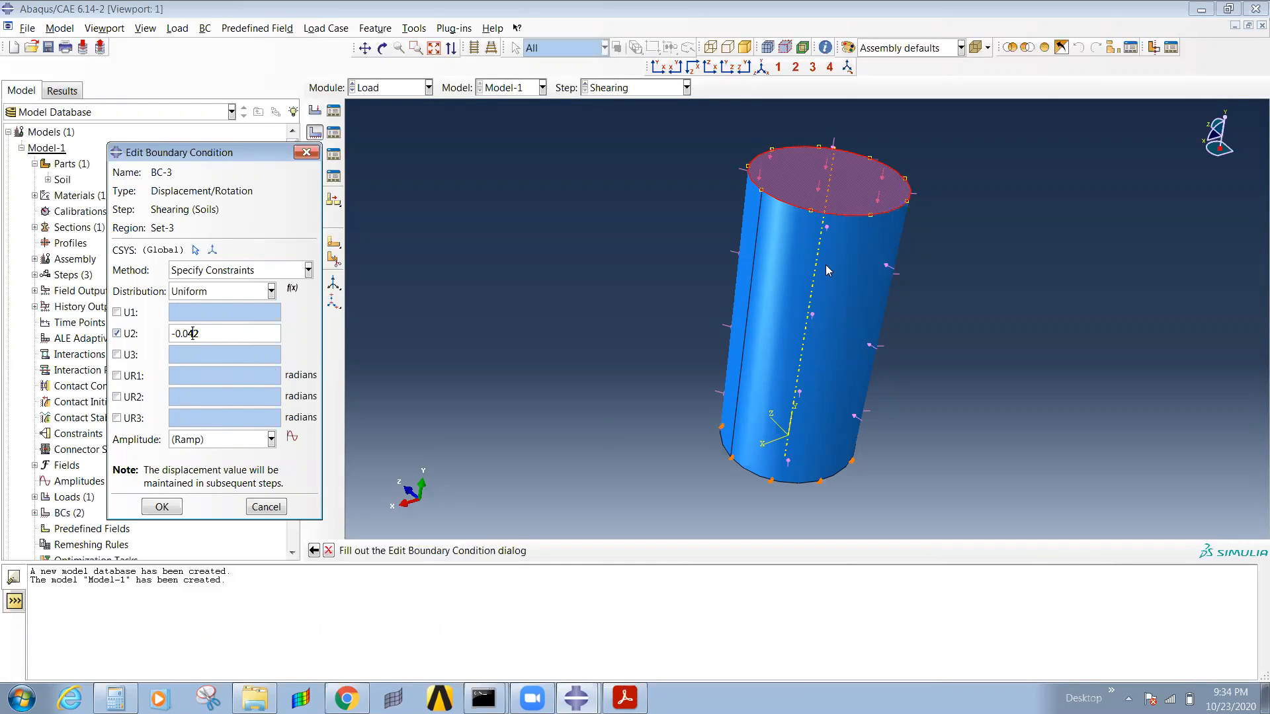
left_click(163, 507)
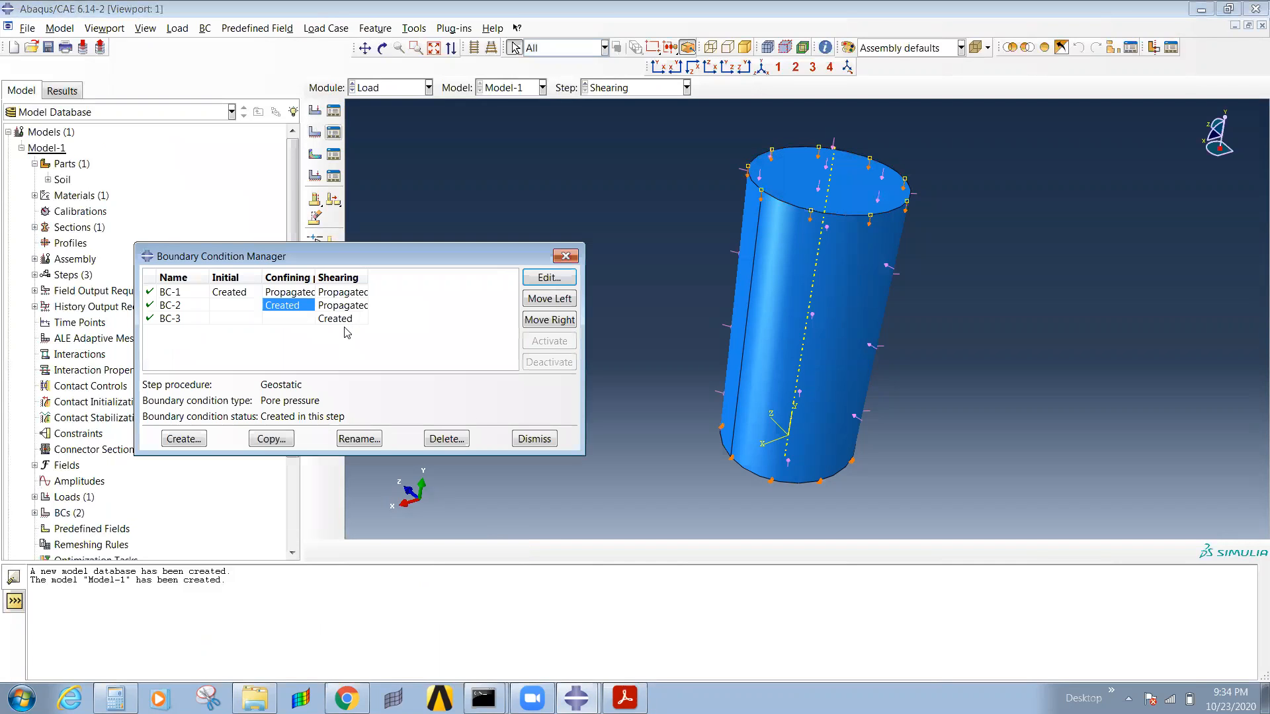
left_click(566, 256)
Step: Start a new predefined field in the Initial step and choose the mechanical Geostatic stress type
left_click(313, 156)
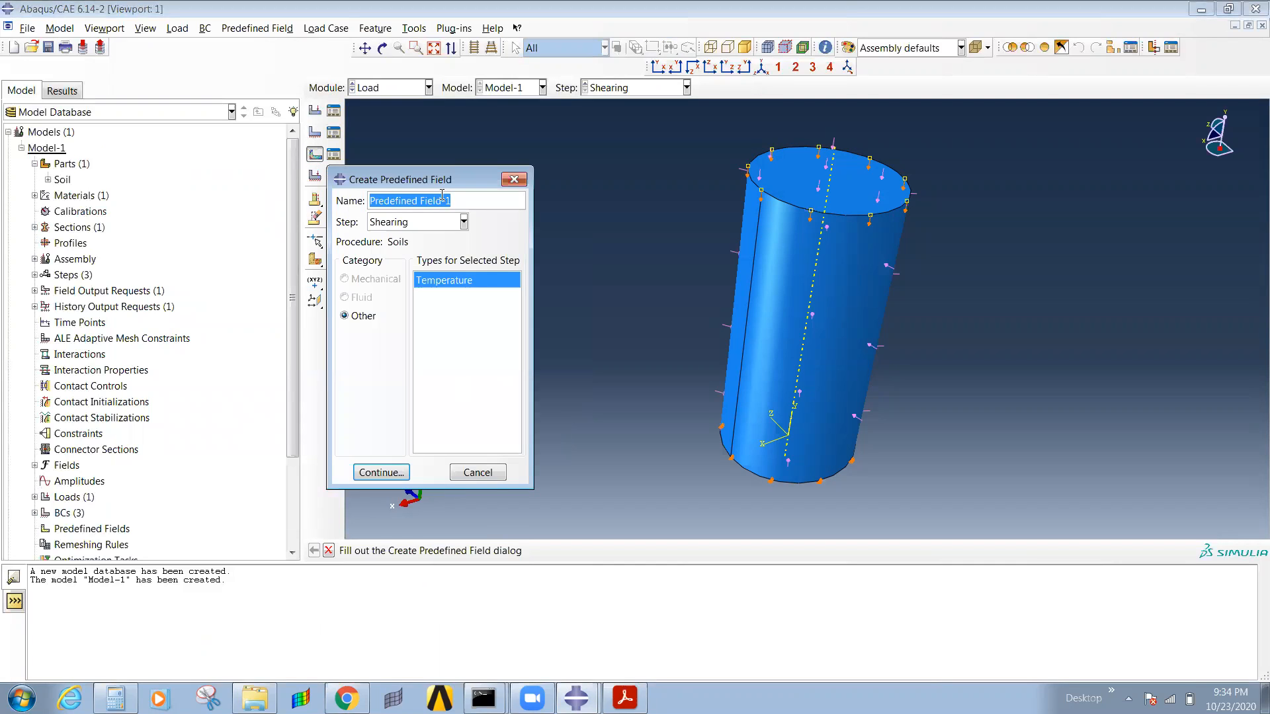
left_click(387, 223)
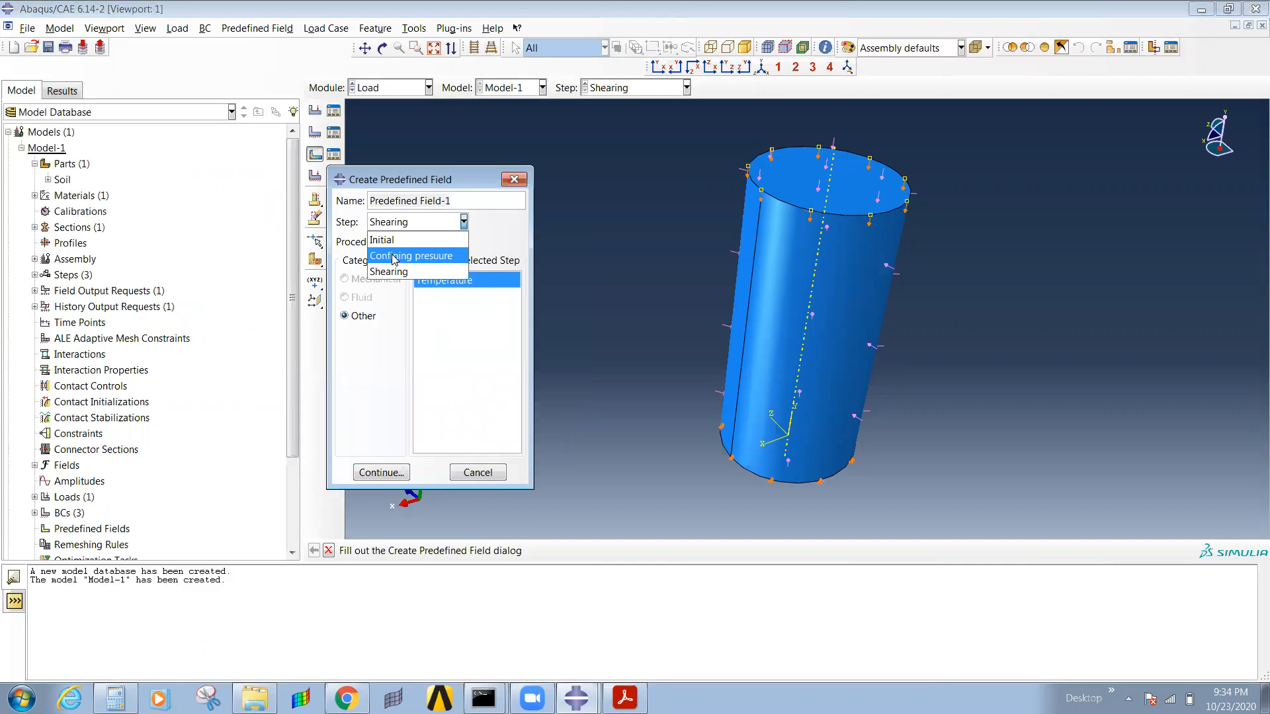
left_click(393, 256)
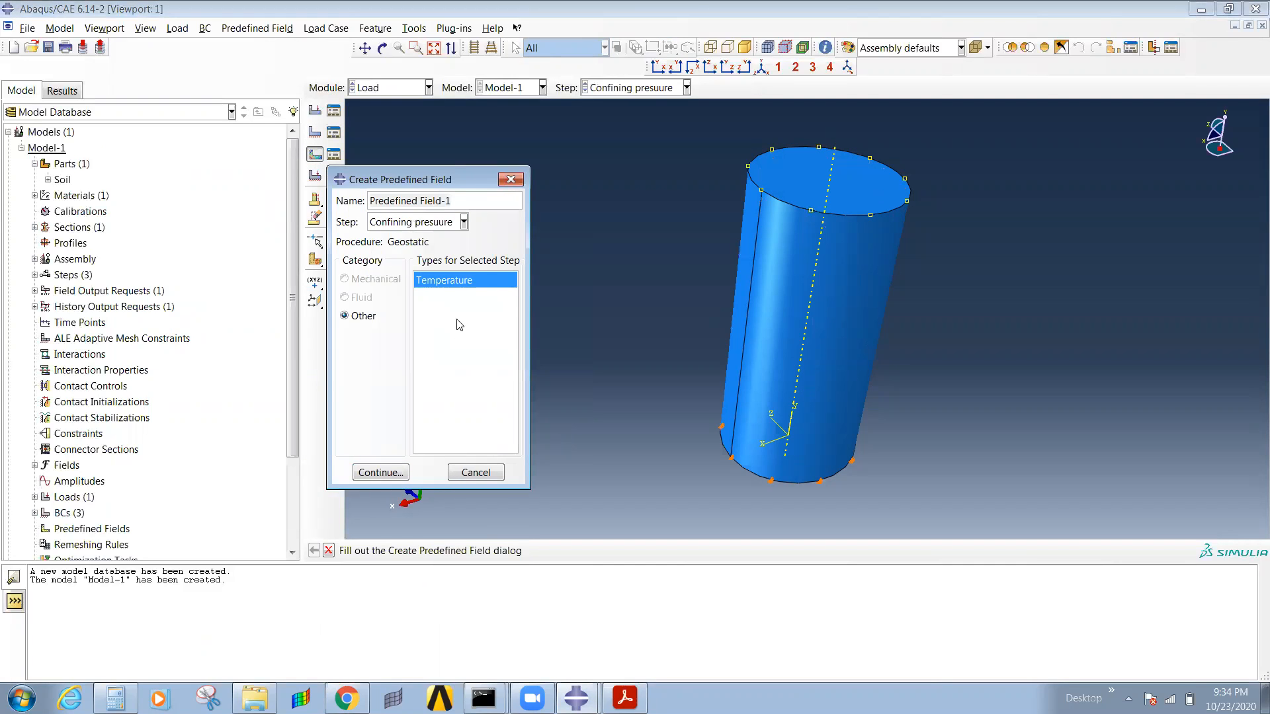
left_click(403, 226)
left_click(402, 246)
left_click(382, 278)
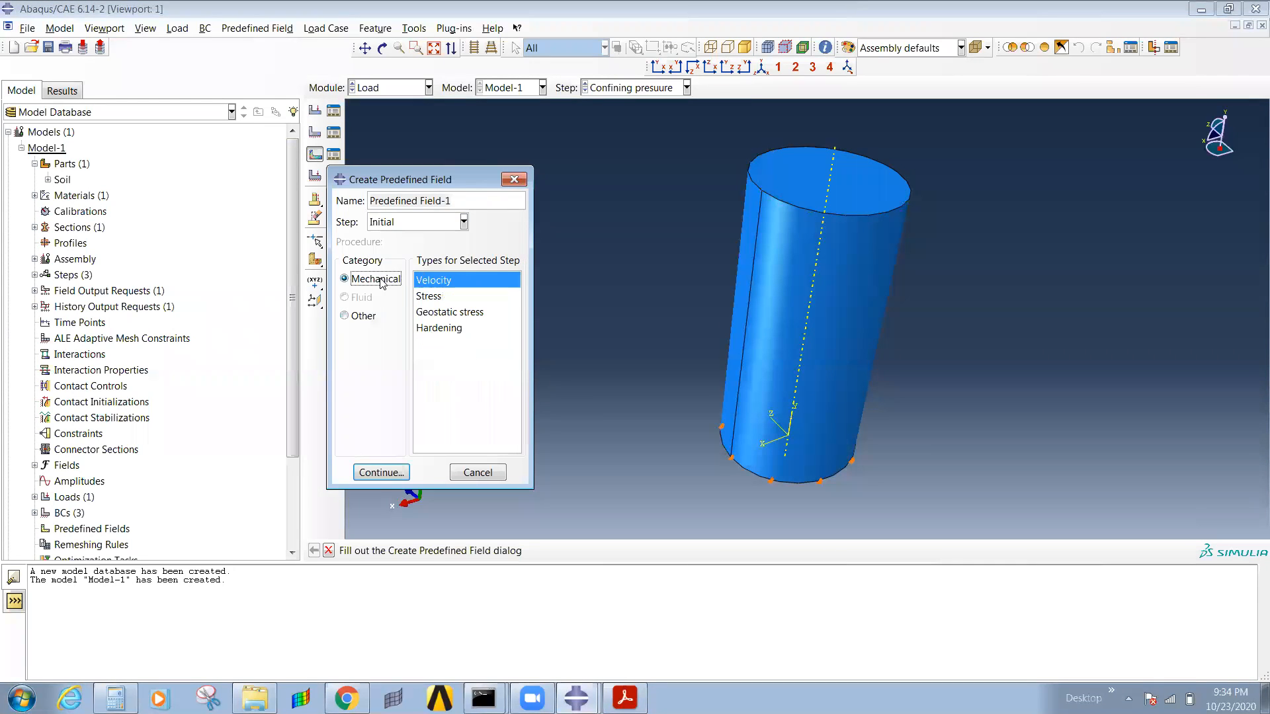
left_click(451, 313)
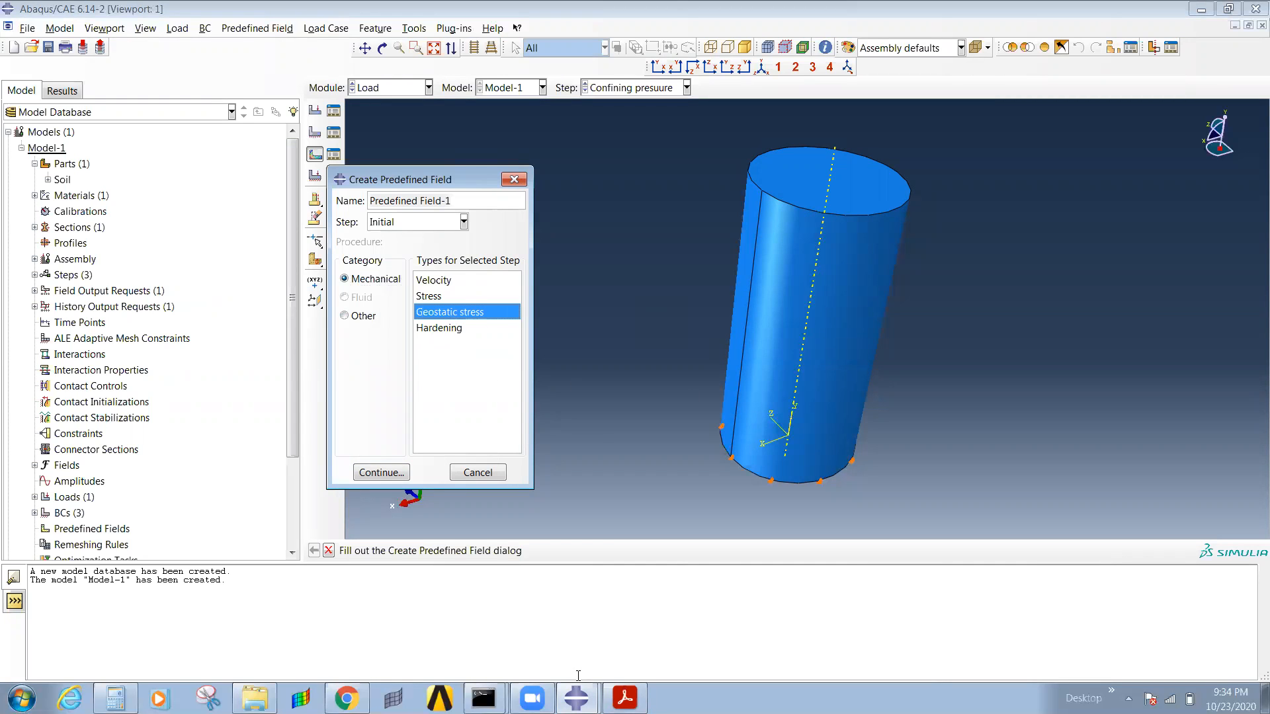
Step: Switch to the Soil_run_400kpa reference model and open its void ratio predefined field to examine the settings
mouse_move(576, 695)
left_click(490, 653)
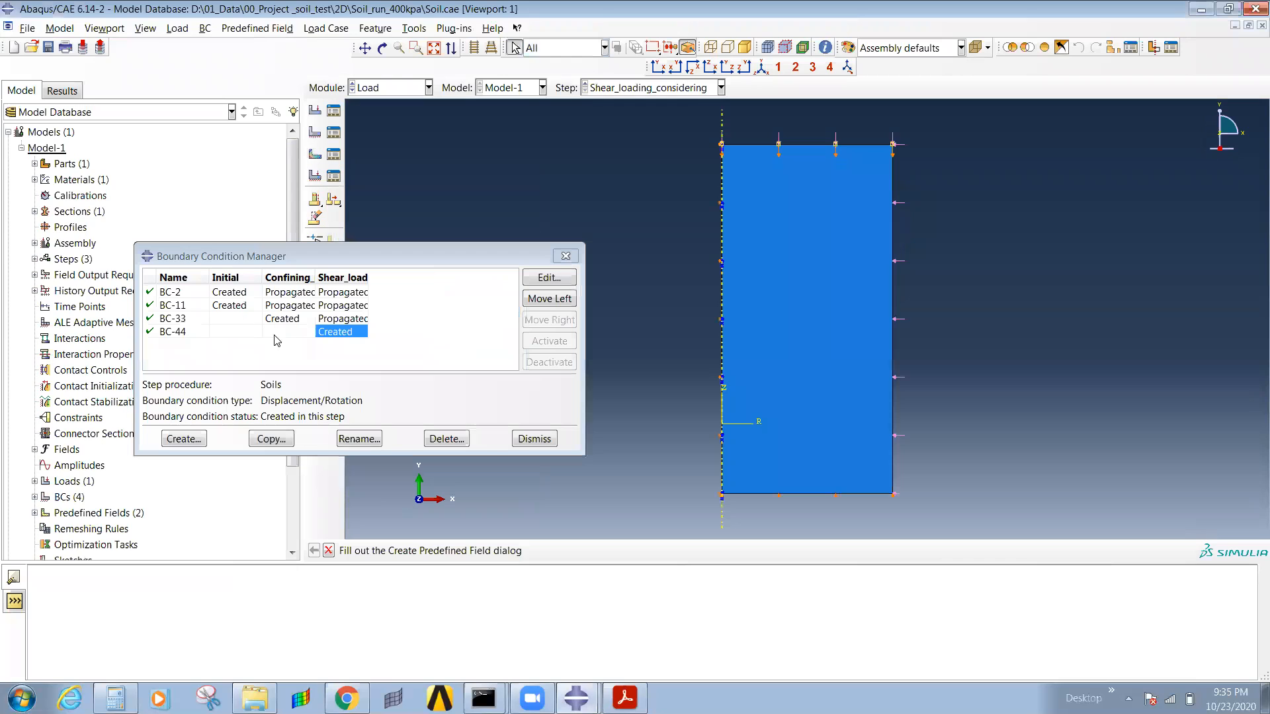
left_click(535, 439)
left_click(314, 155)
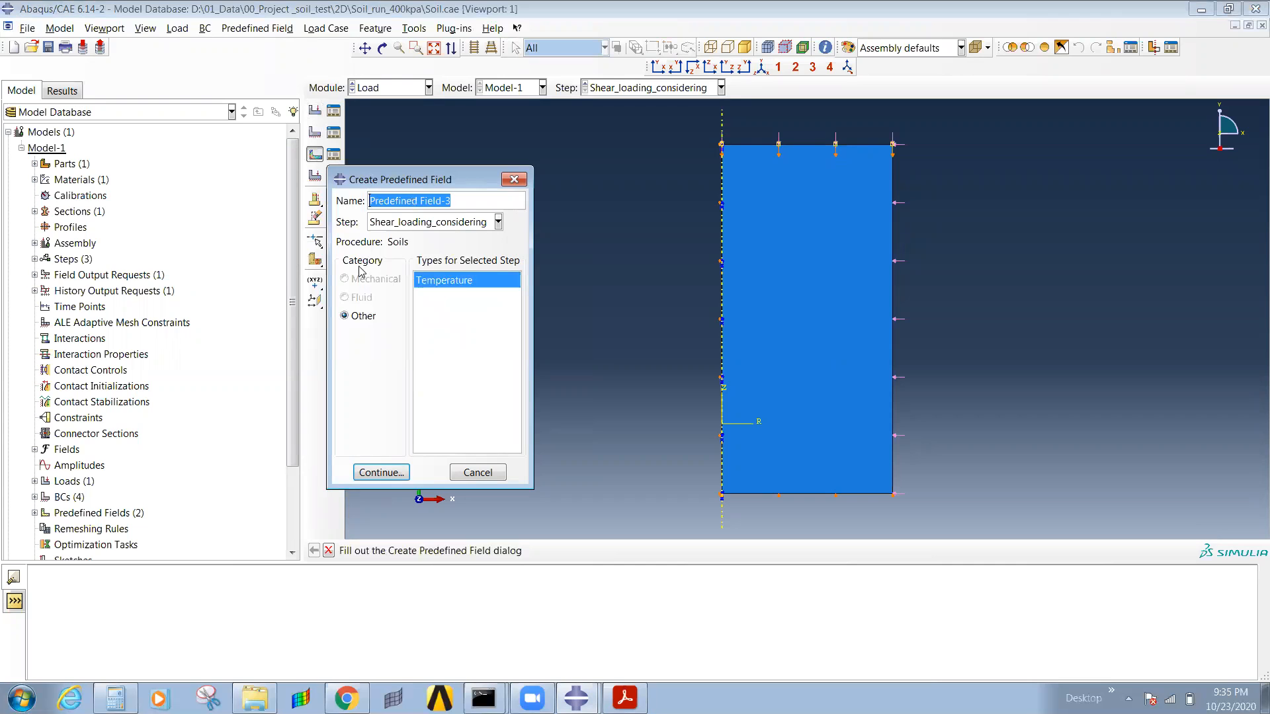
left_click(514, 179)
left_click(335, 156)
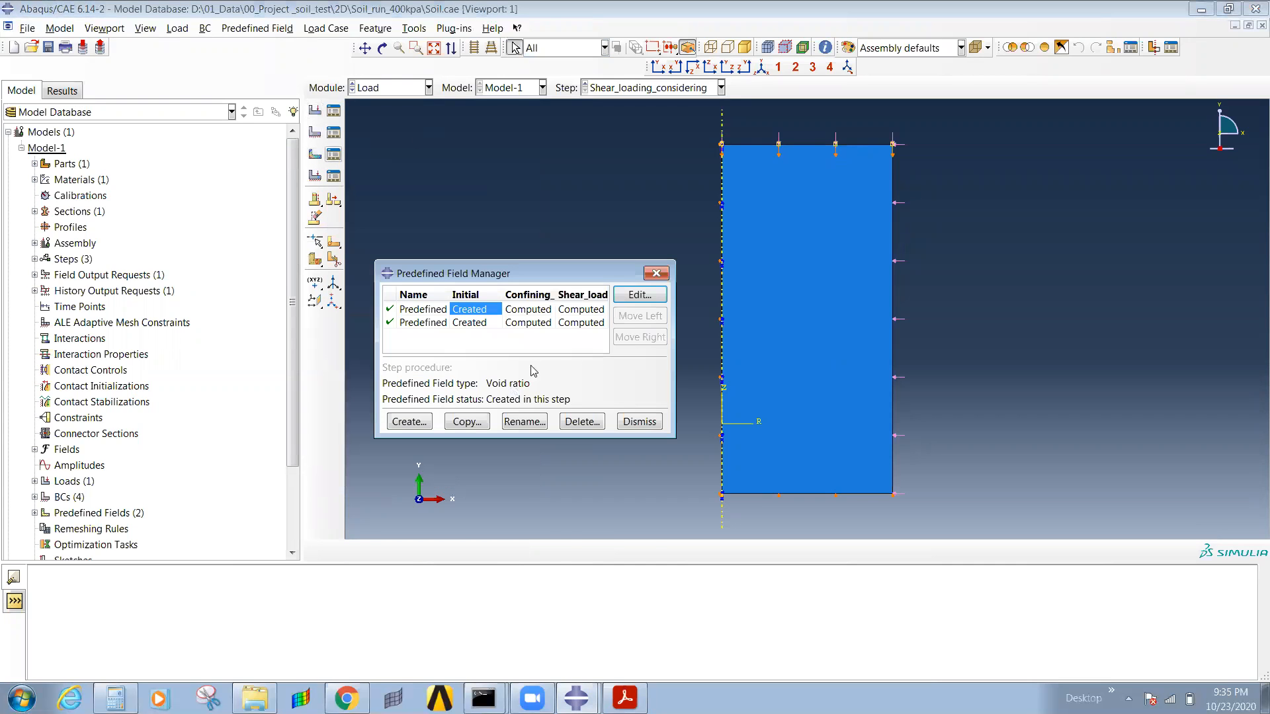
key("Return")
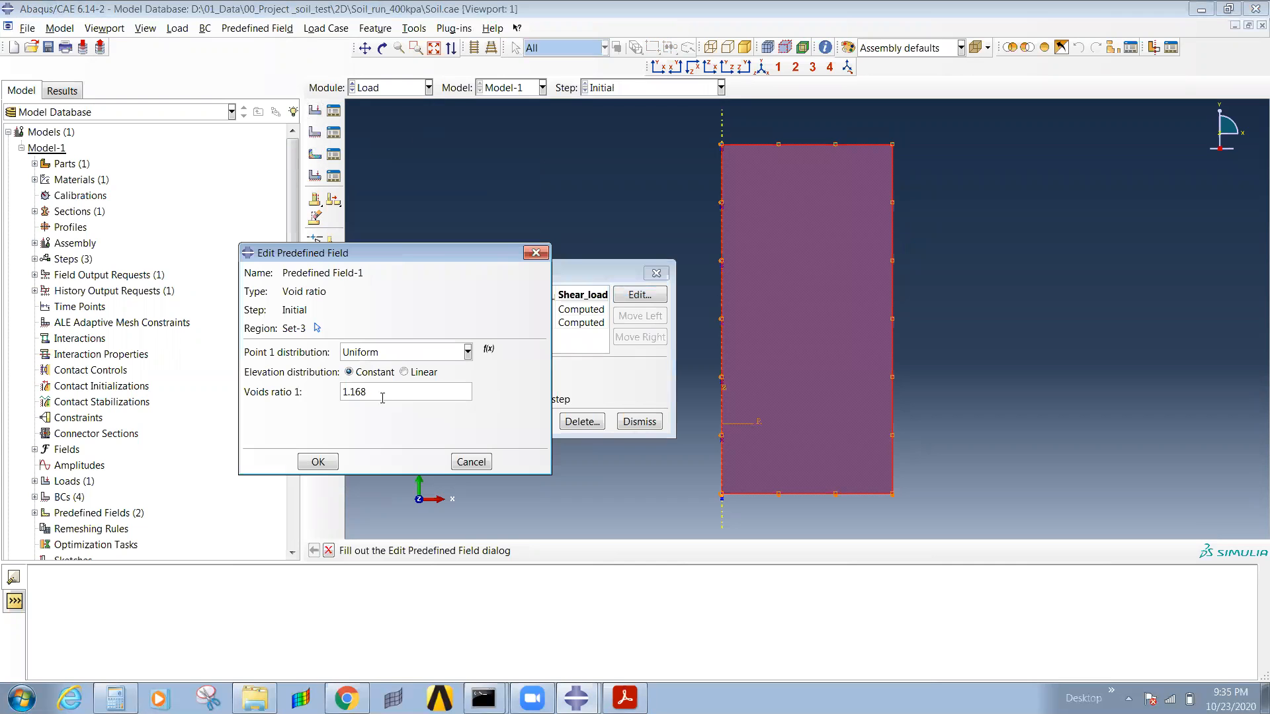
double_click(396, 393)
Step: Go to page 4 of the paper and examine the Table 2 initial void ratios for 400 and 200 kPa confining pressure
left_click(624, 698)
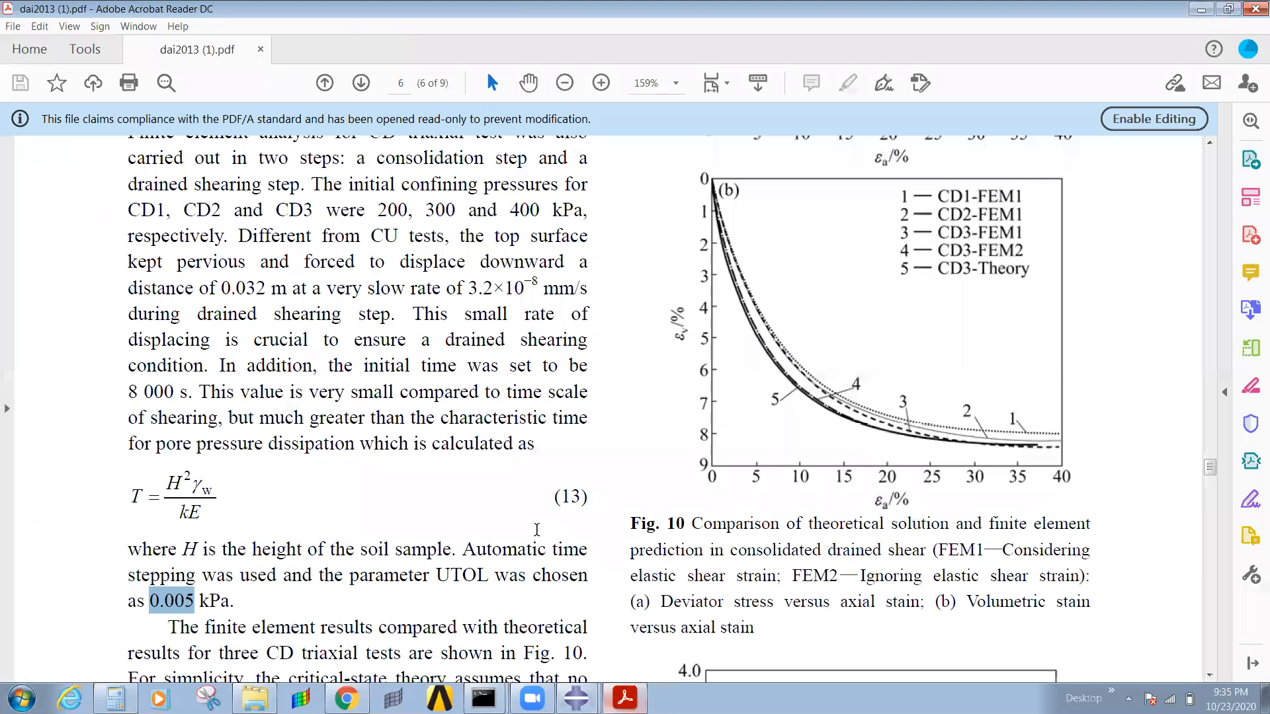
left_click(403, 85)
type("4")
key("Return")
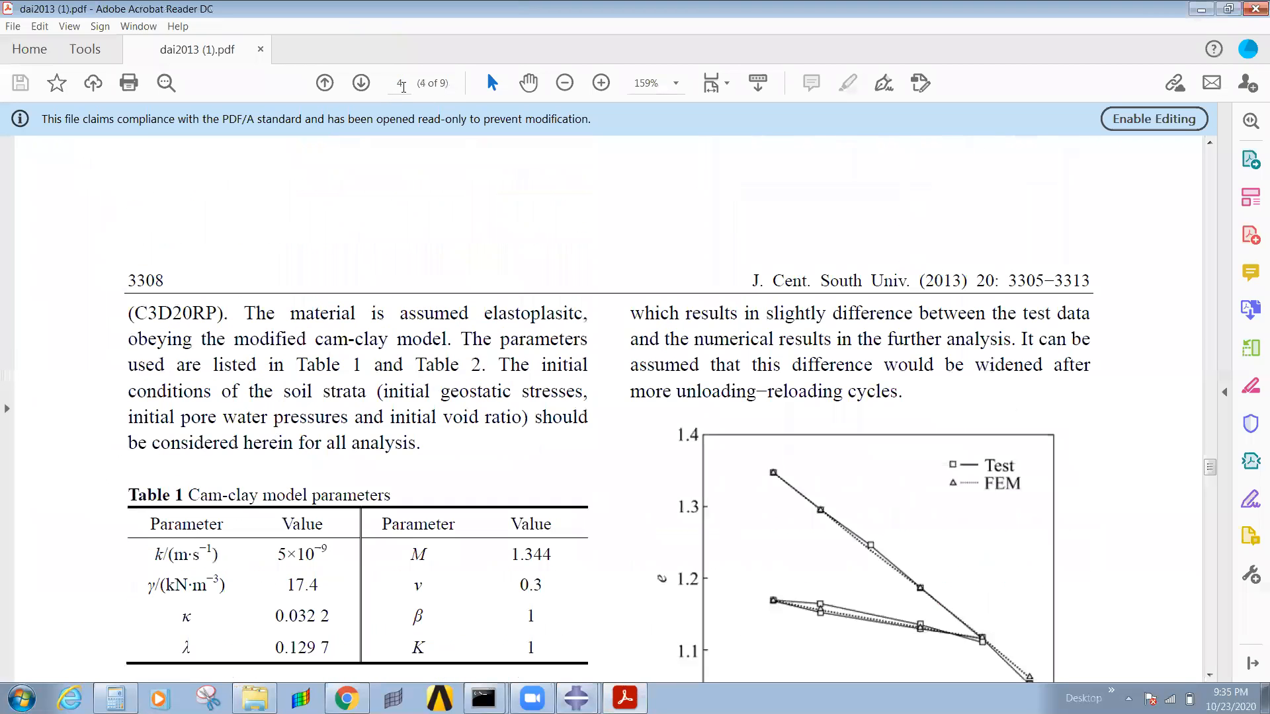
scroll(401, 443, "down", 2)
scroll(395, 537, "down", 1)
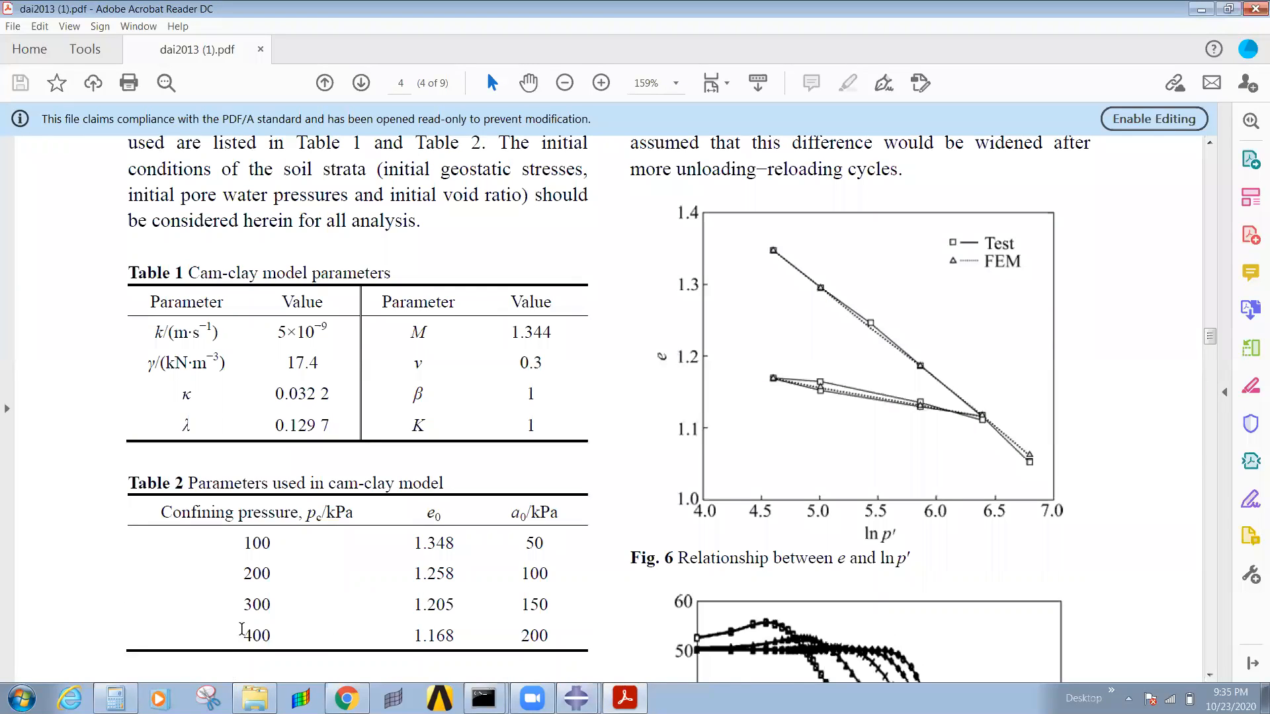
left_click_drag(243, 636, 454, 634)
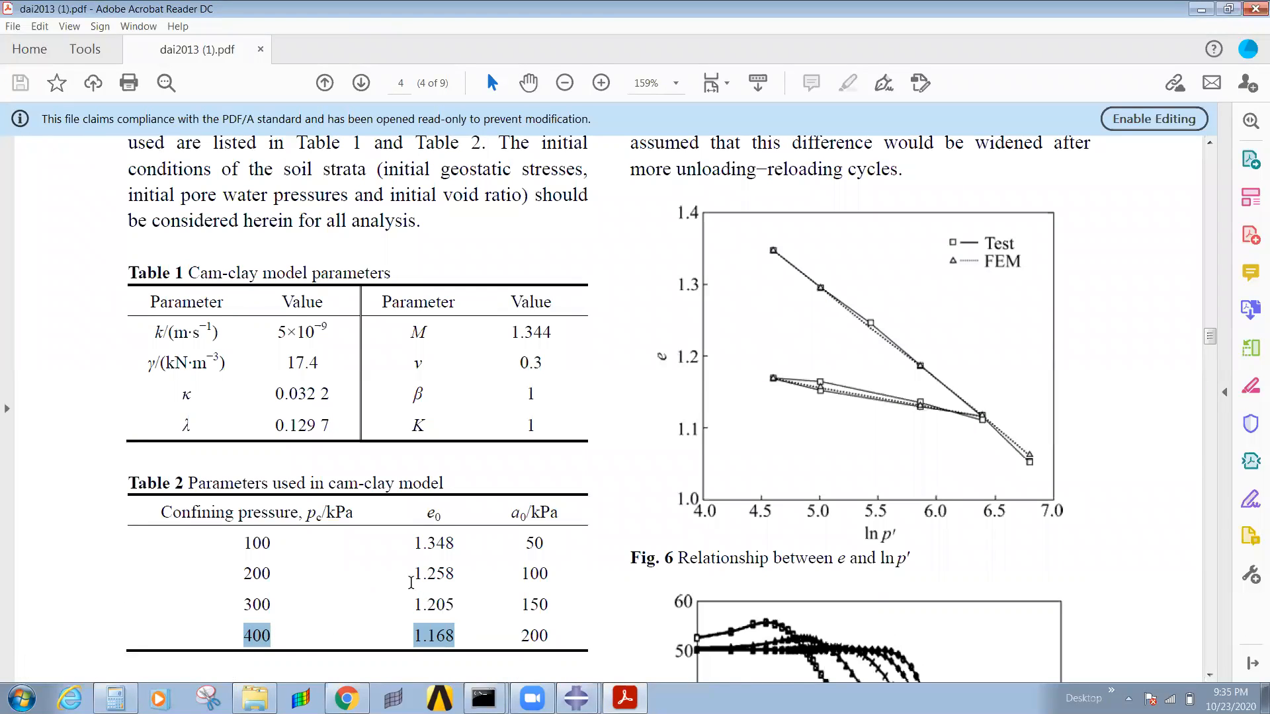
left_click_drag(412, 574, 455, 574)
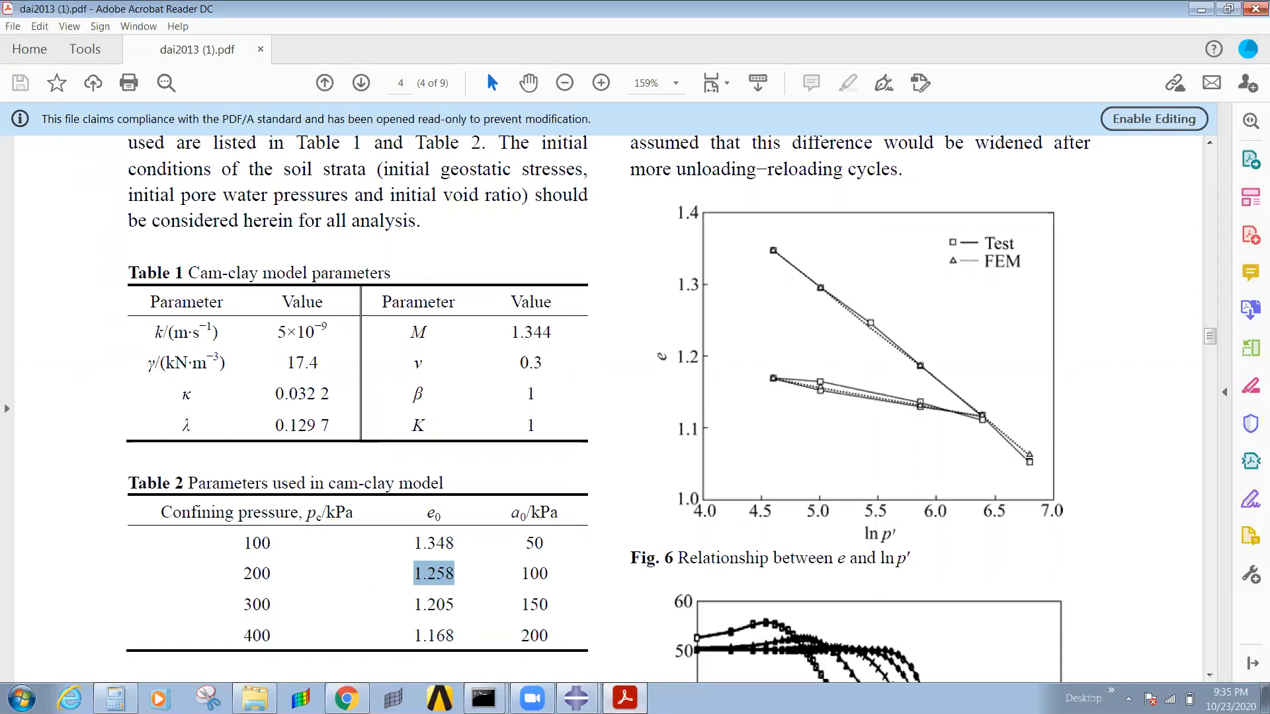
mouse_move(577, 698)
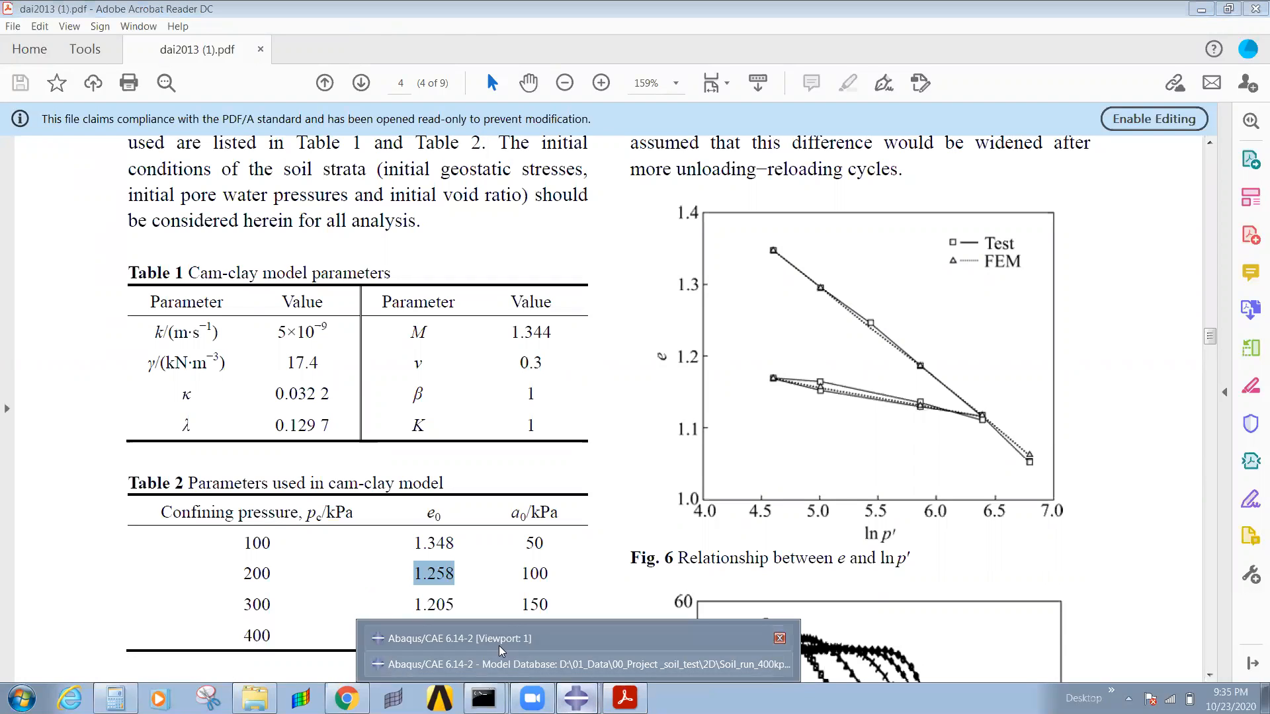
left_click(431, 548)
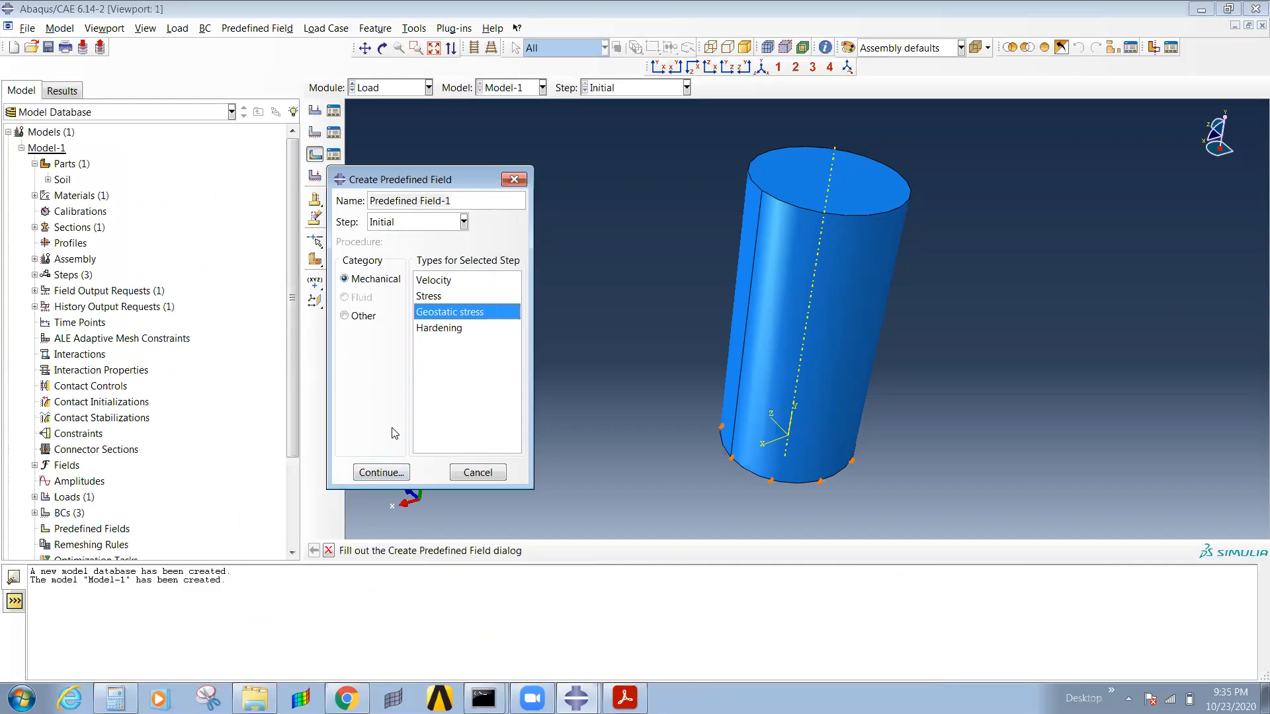
Step: Review the void ratio field's distribution settings in the Soil_run_400kpa model and close it without changes
left_click(583, 694)
left_click(529, 640)
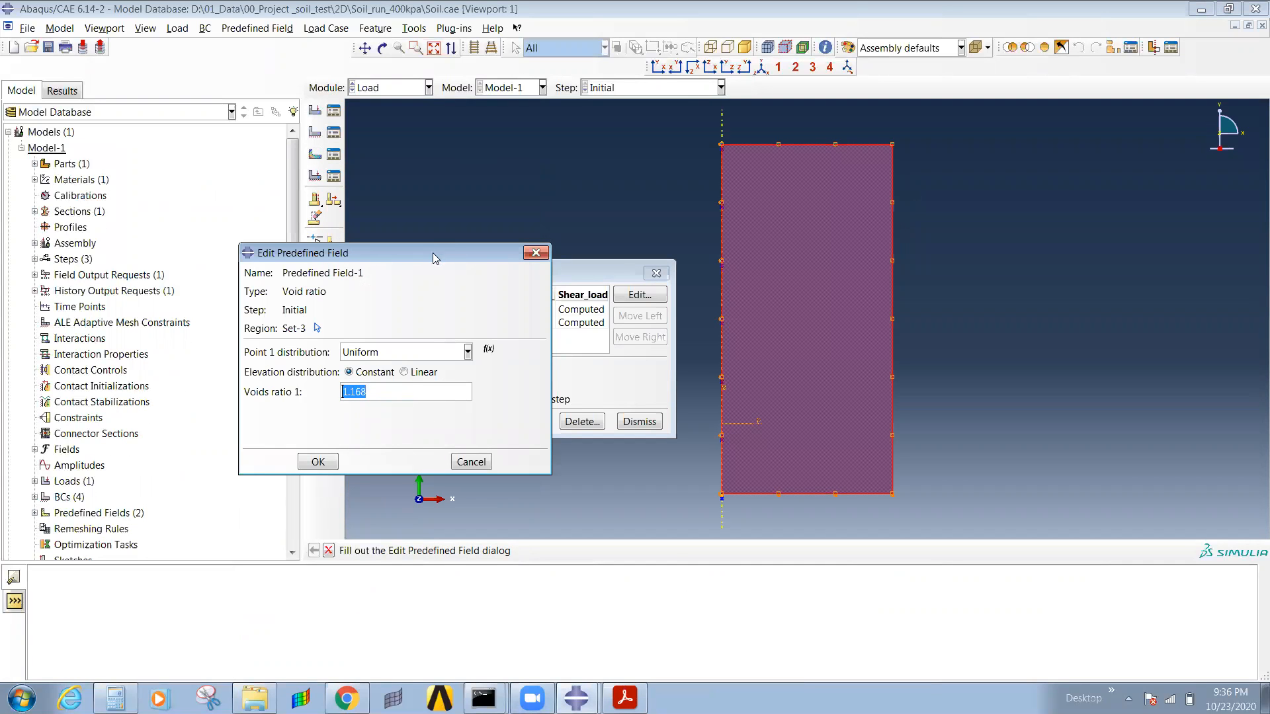
left_click_drag(433, 253, 339, 319)
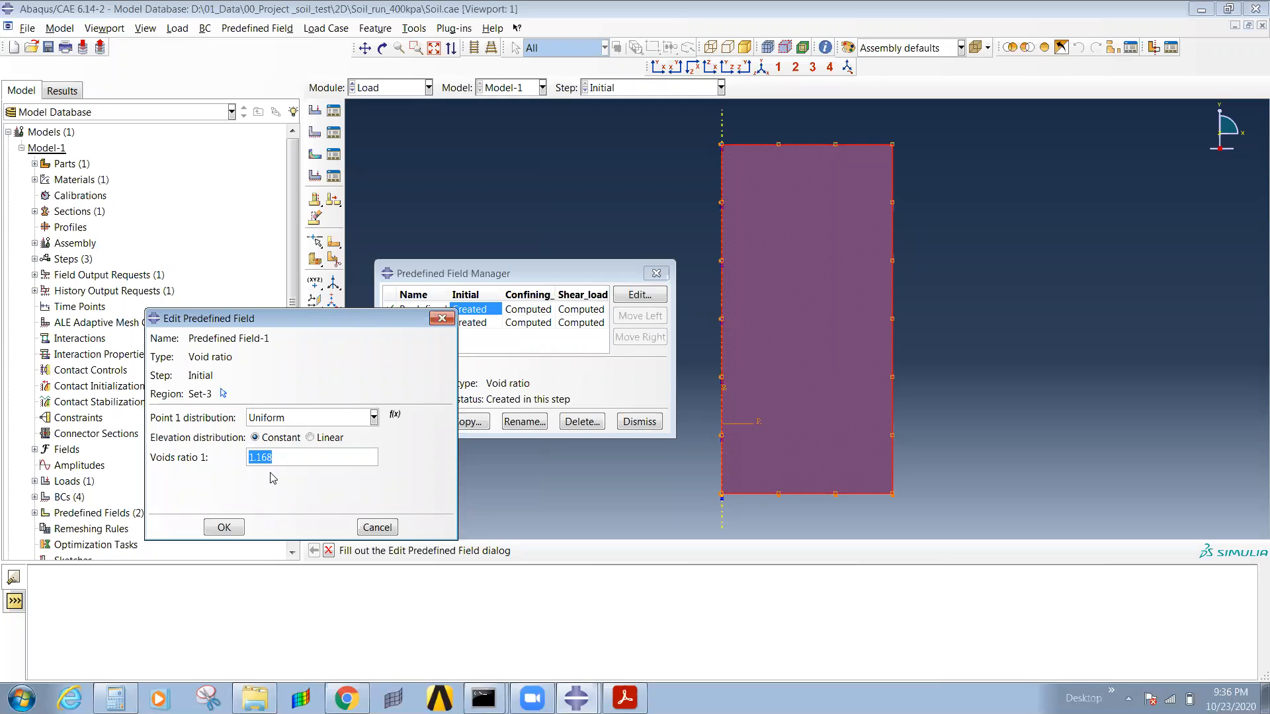
left_click(377, 527)
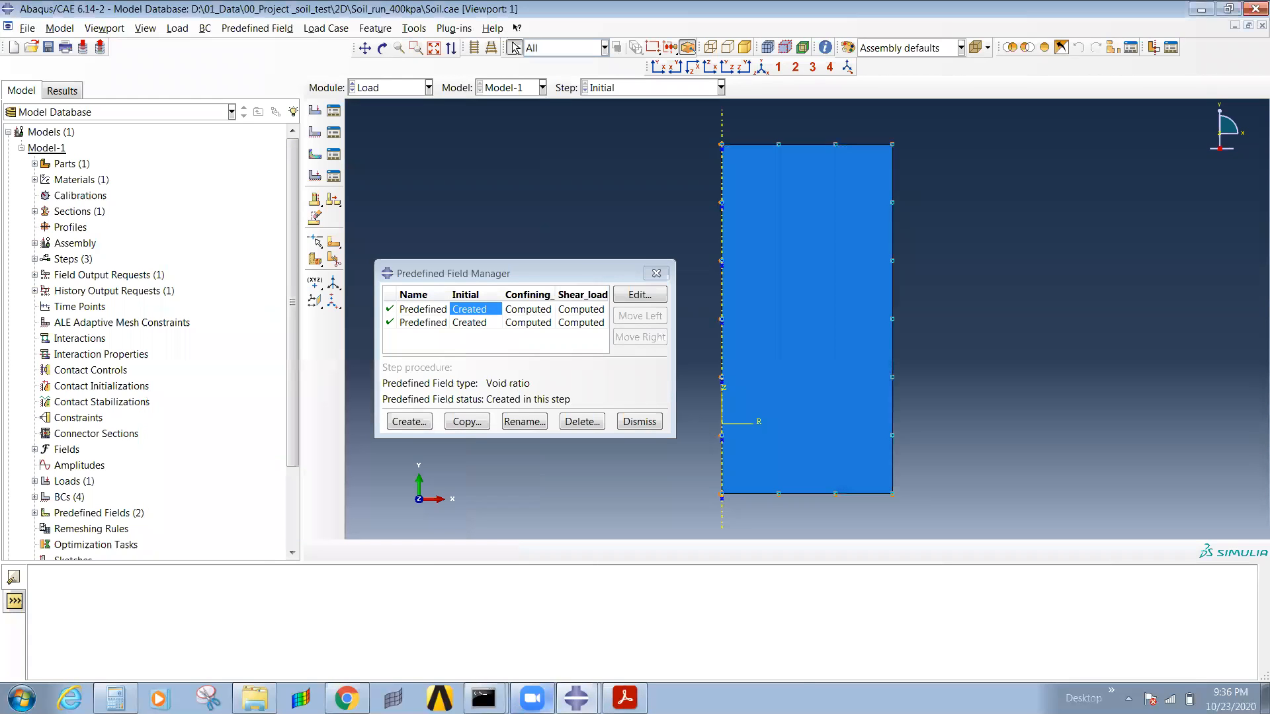
Step: Return to the 3D Abaqus model and change the new Initial-step predefined field to the Other category's Void ratio type
mouse_move(576, 698)
left_click(595, 639)
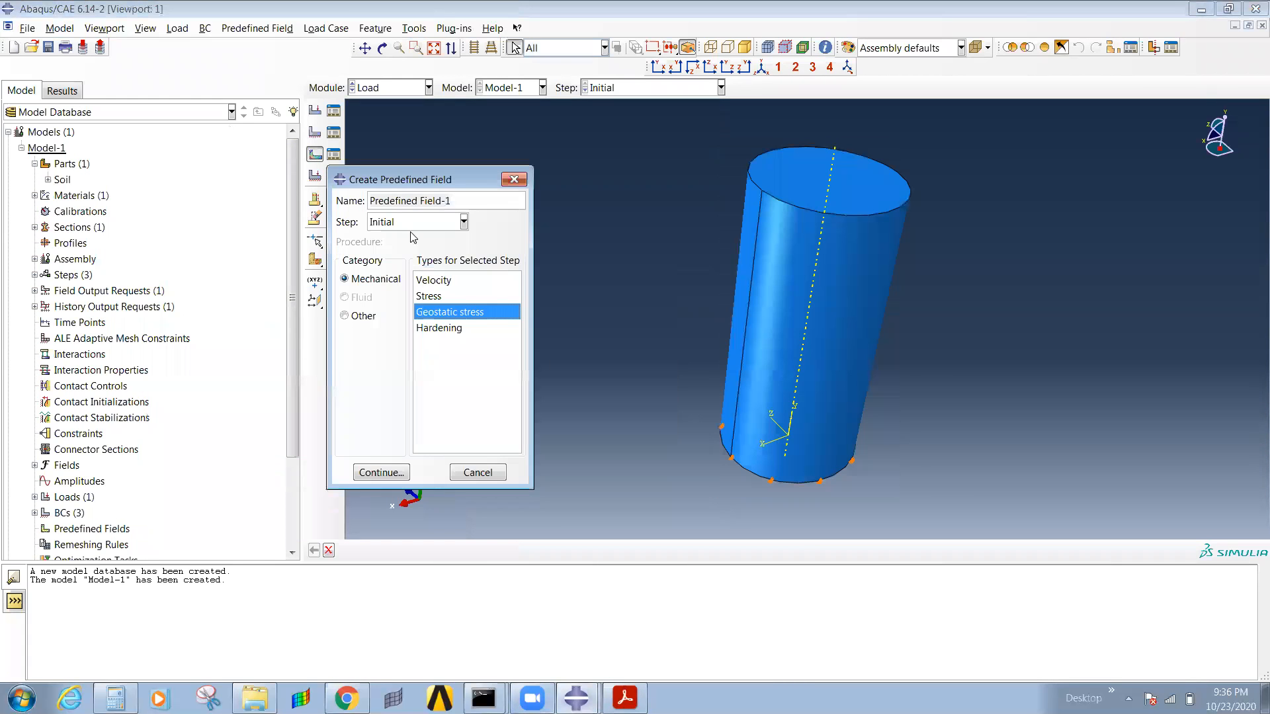
left_click(352, 318)
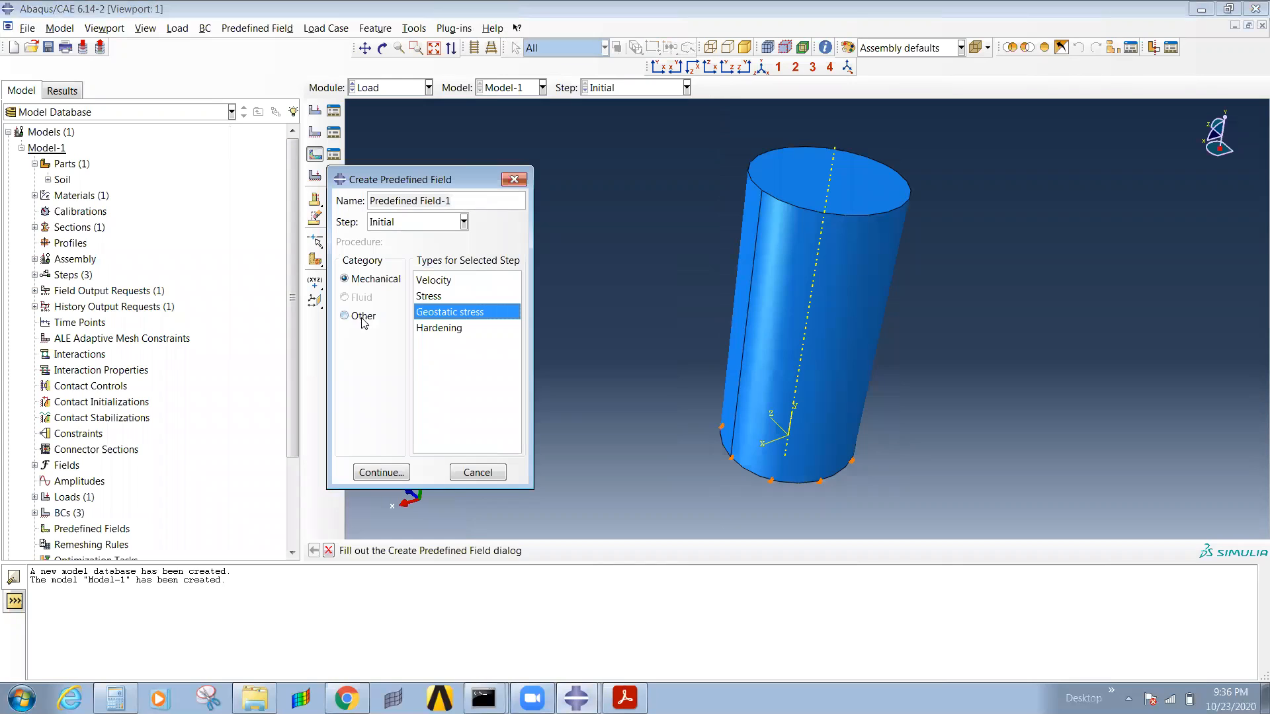
left_click(447, 345)
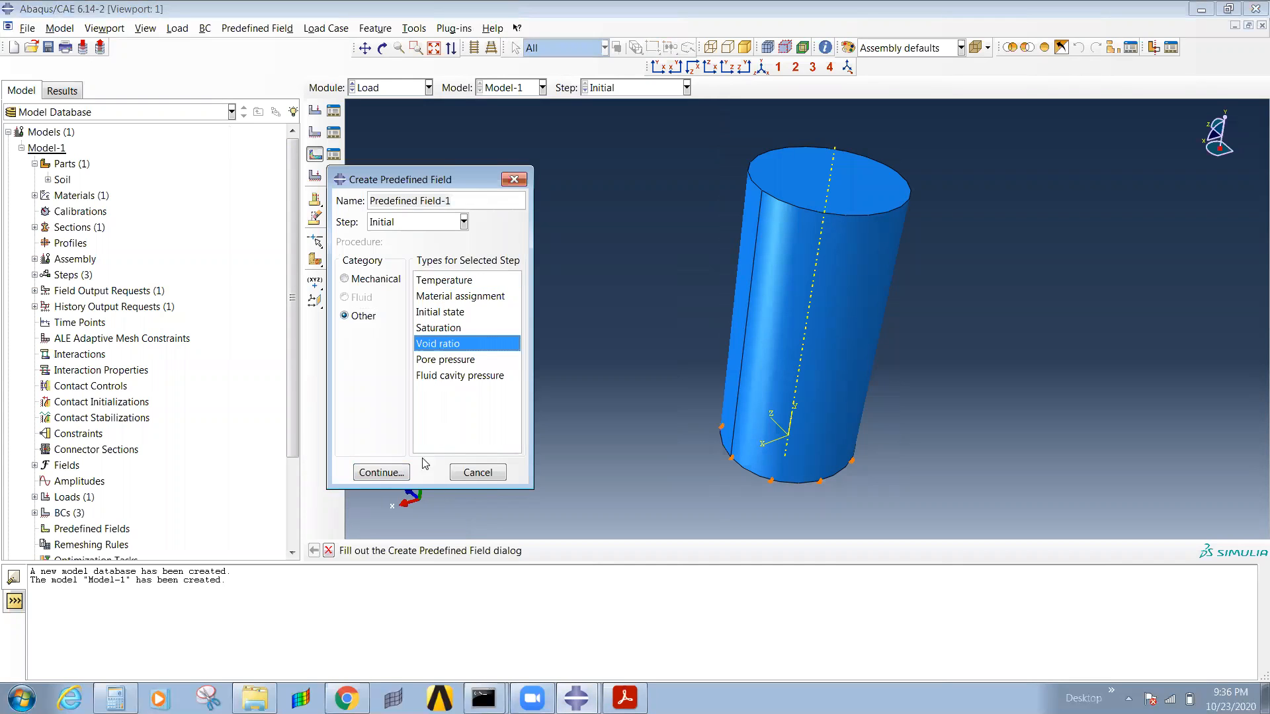
left_click(382, 473)
Step: Apply the void ratio field to the cylinder's side, top and bottom faces with a uniform, constant value of 1.258
left_click(779, 264)
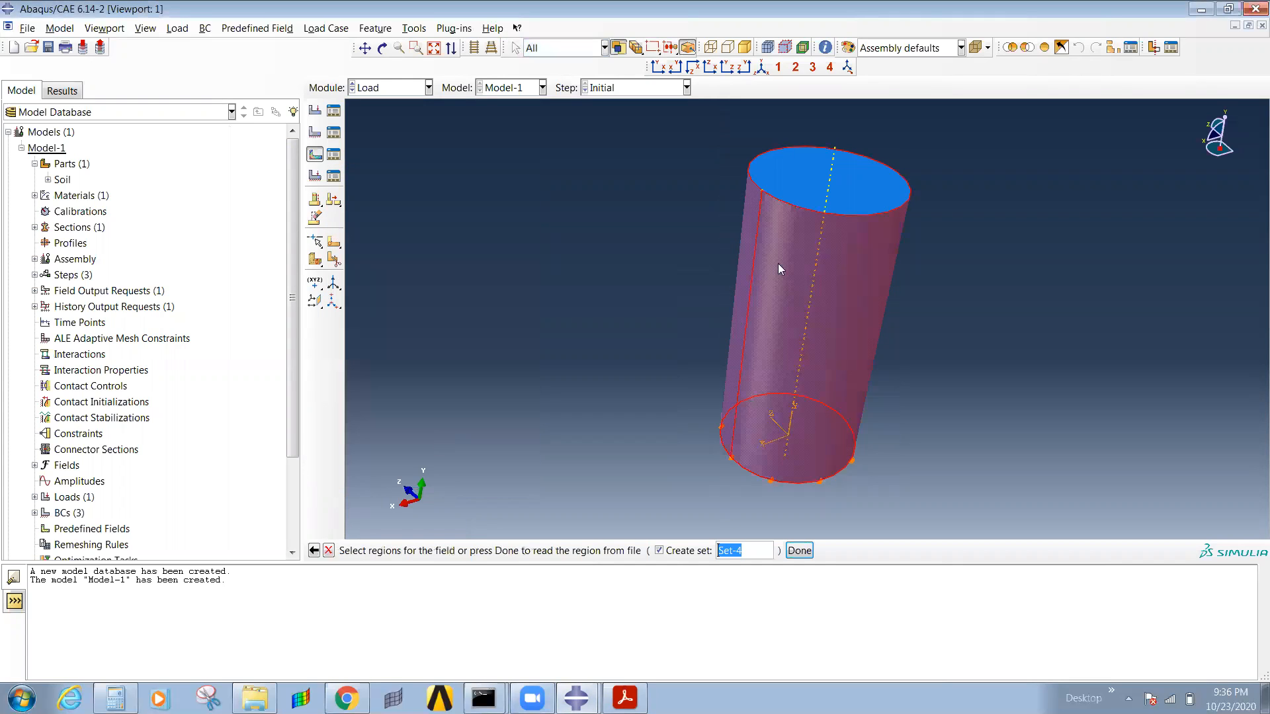
left_click(803, 191, "shift")
left_click_drag(810, 190, 805, 116, "ctrl+alt")
left_click(829, 416, "shift")
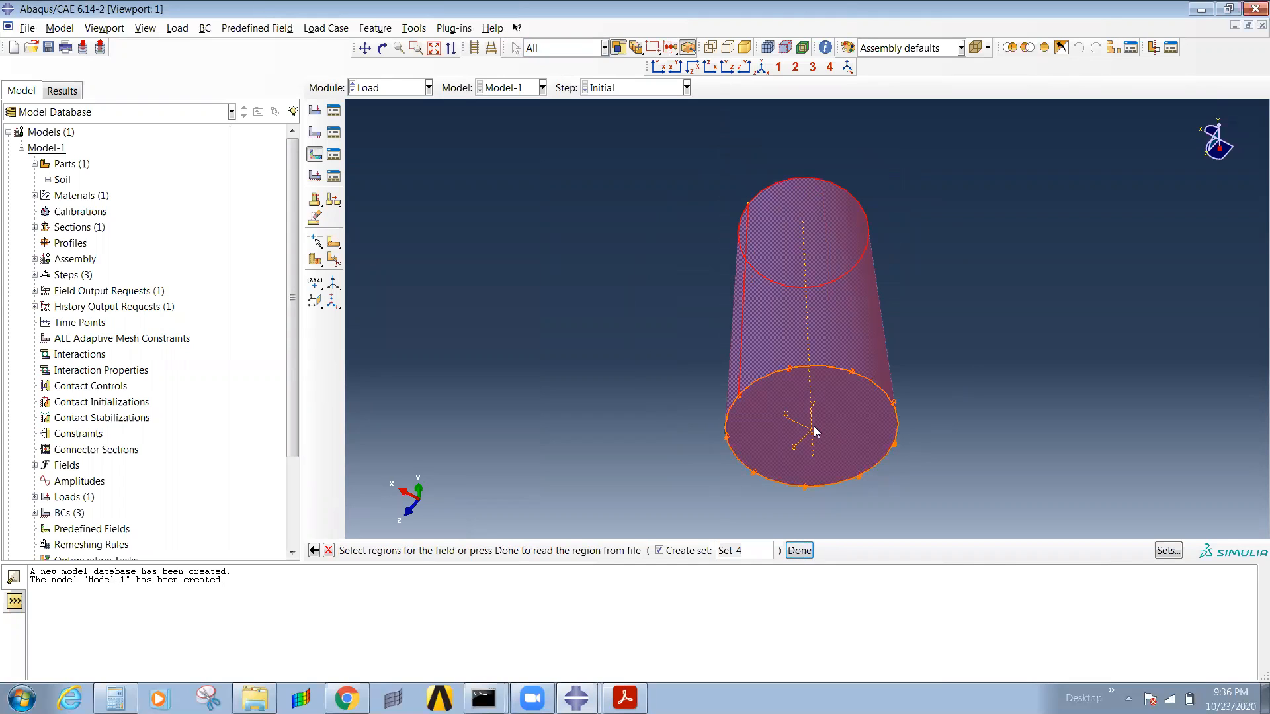
left_click(800, 552)
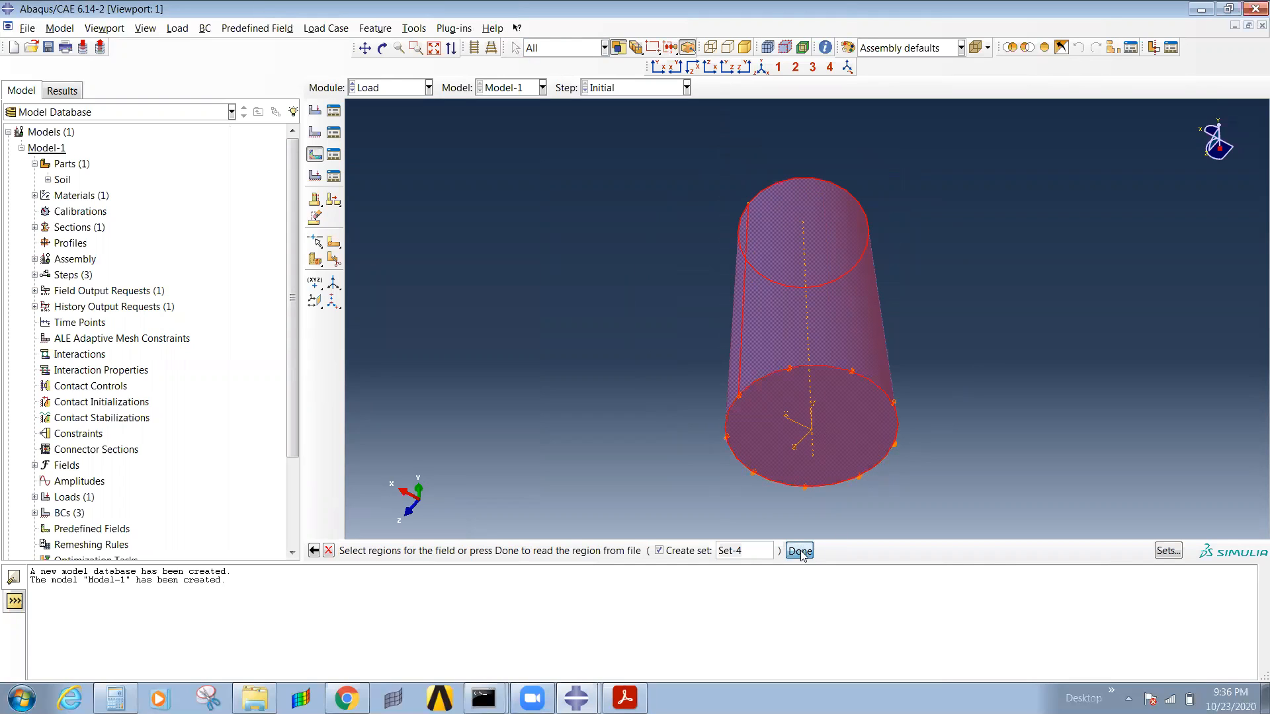
type("1.258")
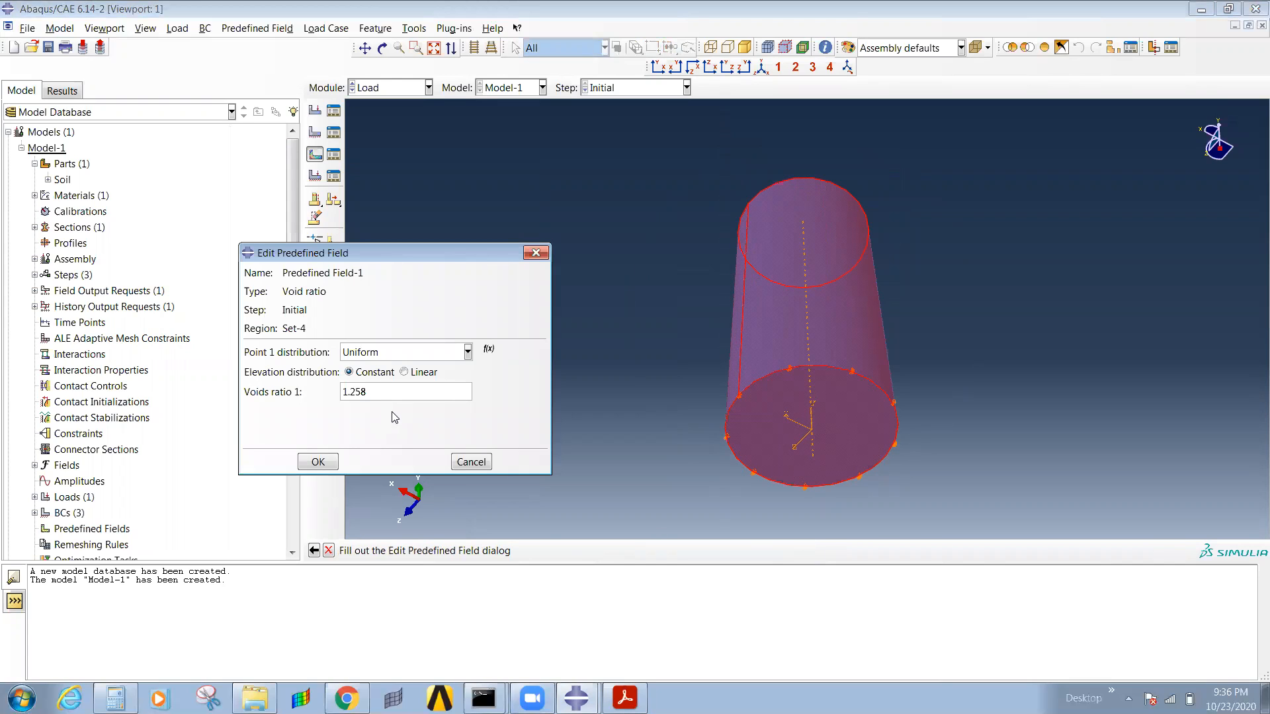
left_click(328, 466)
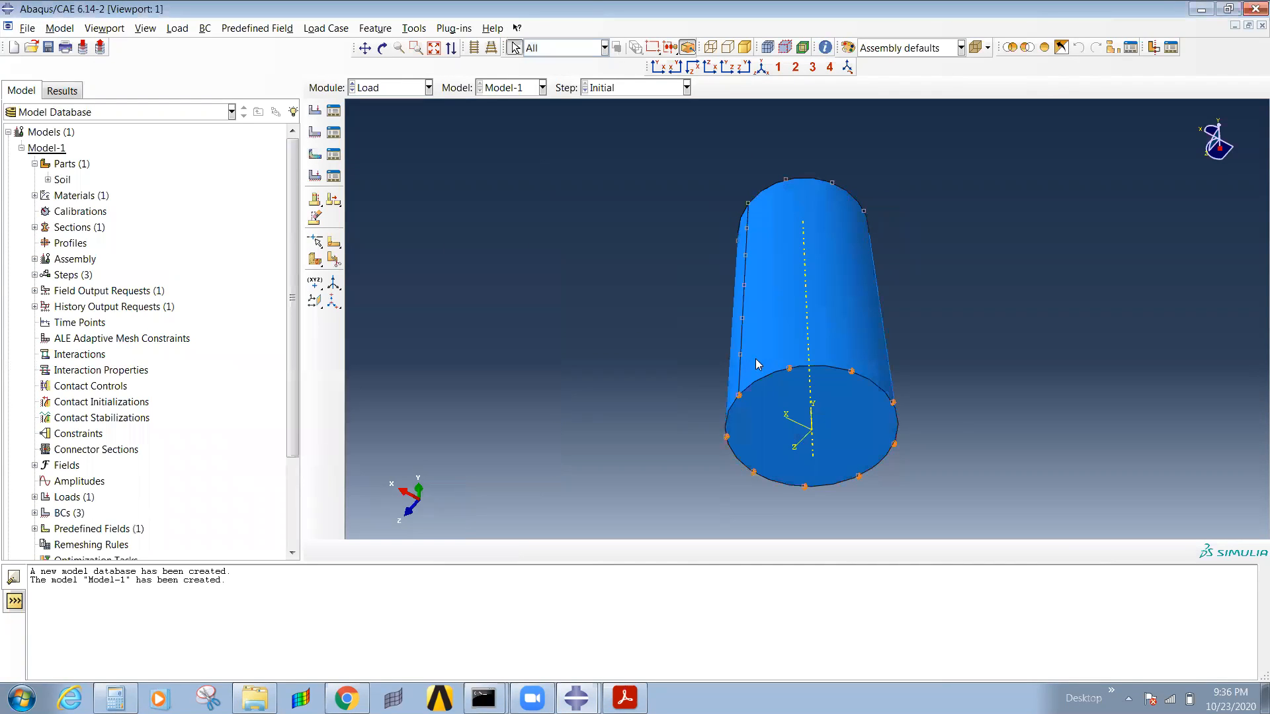
Step: Start creating a second predefined field for the soil cylinder
left_click_drag(758, 318, 787, 296, "ctrl+alt")
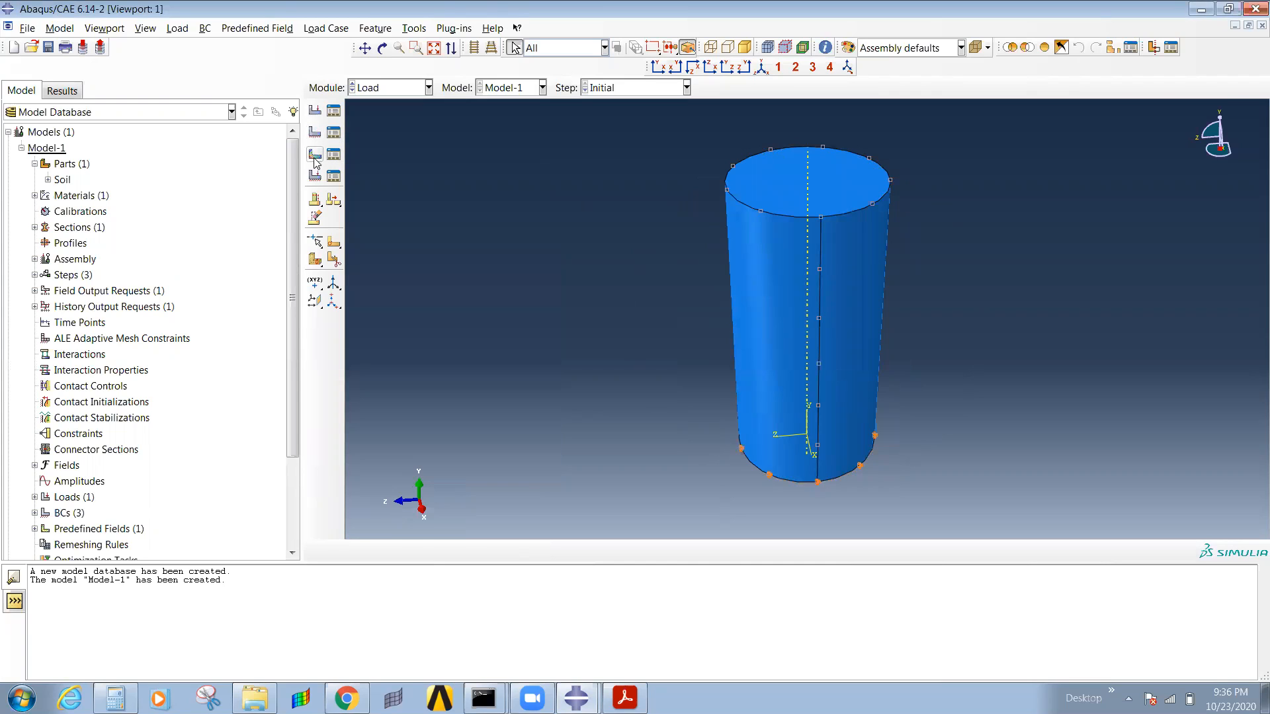
left_click(315, 154)
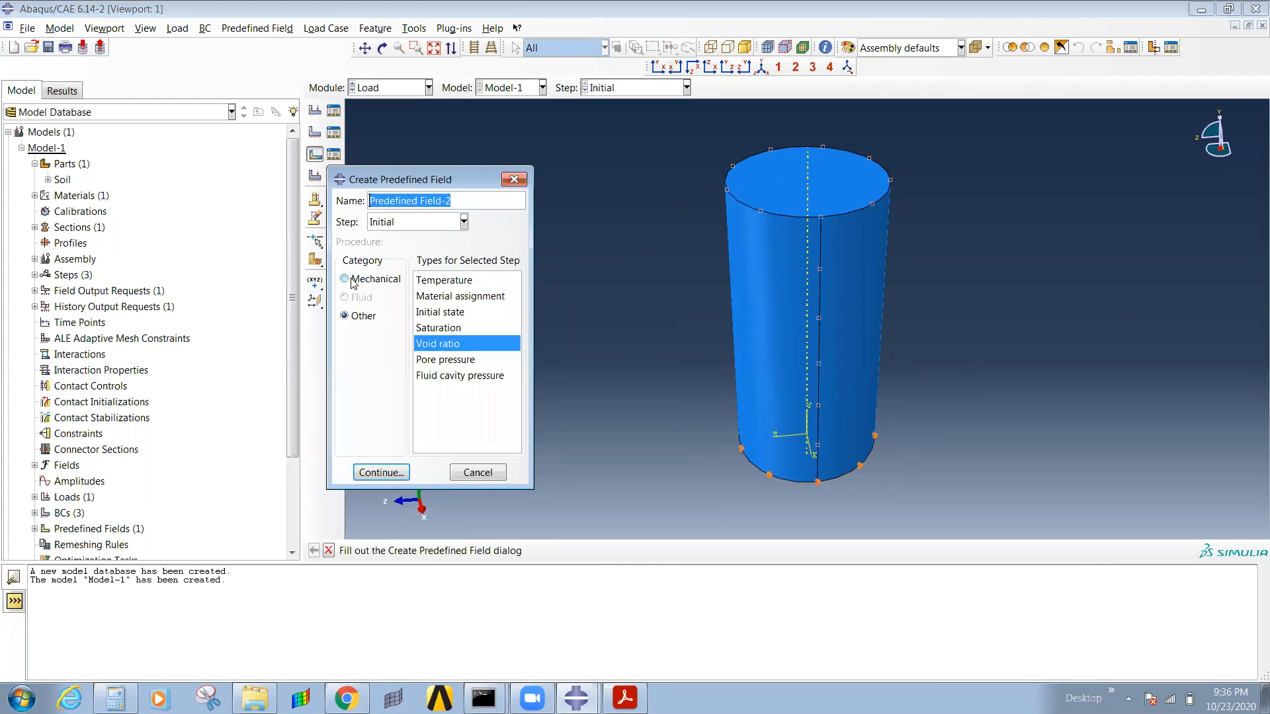
left_click(393, 223)
left_click(387, 271)
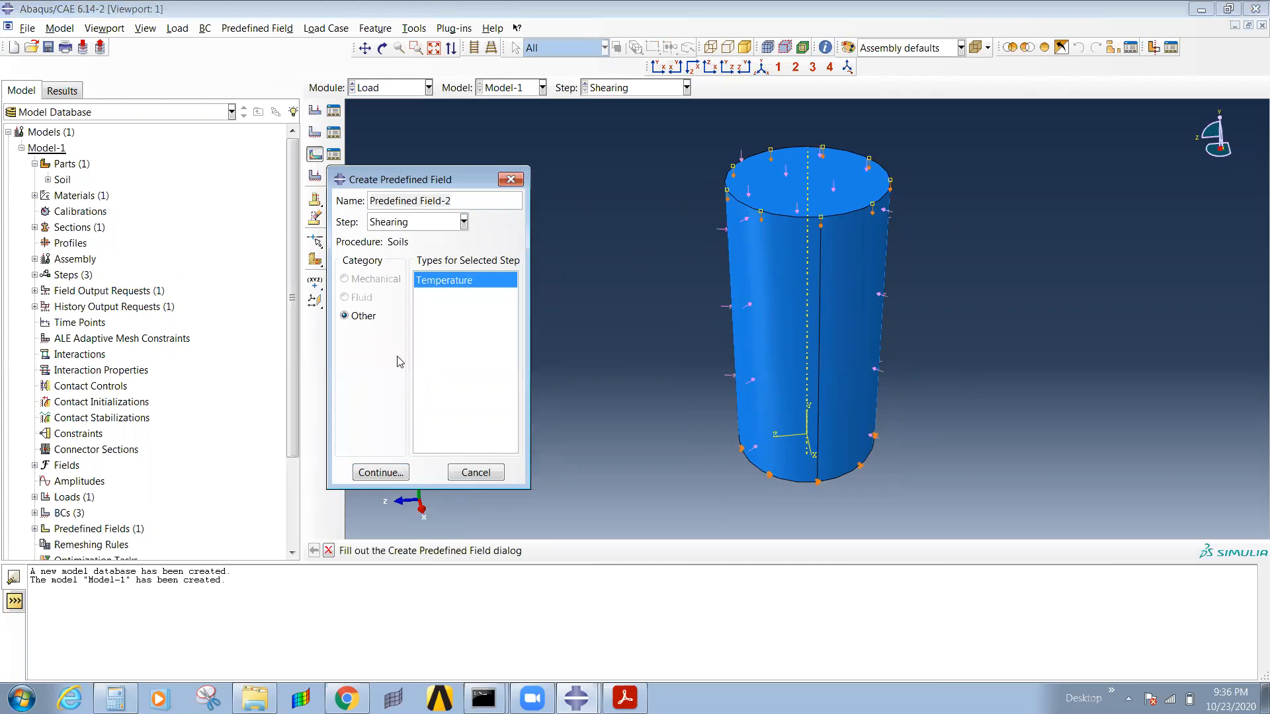
left_click(384, 220)
left_click(391, 257)
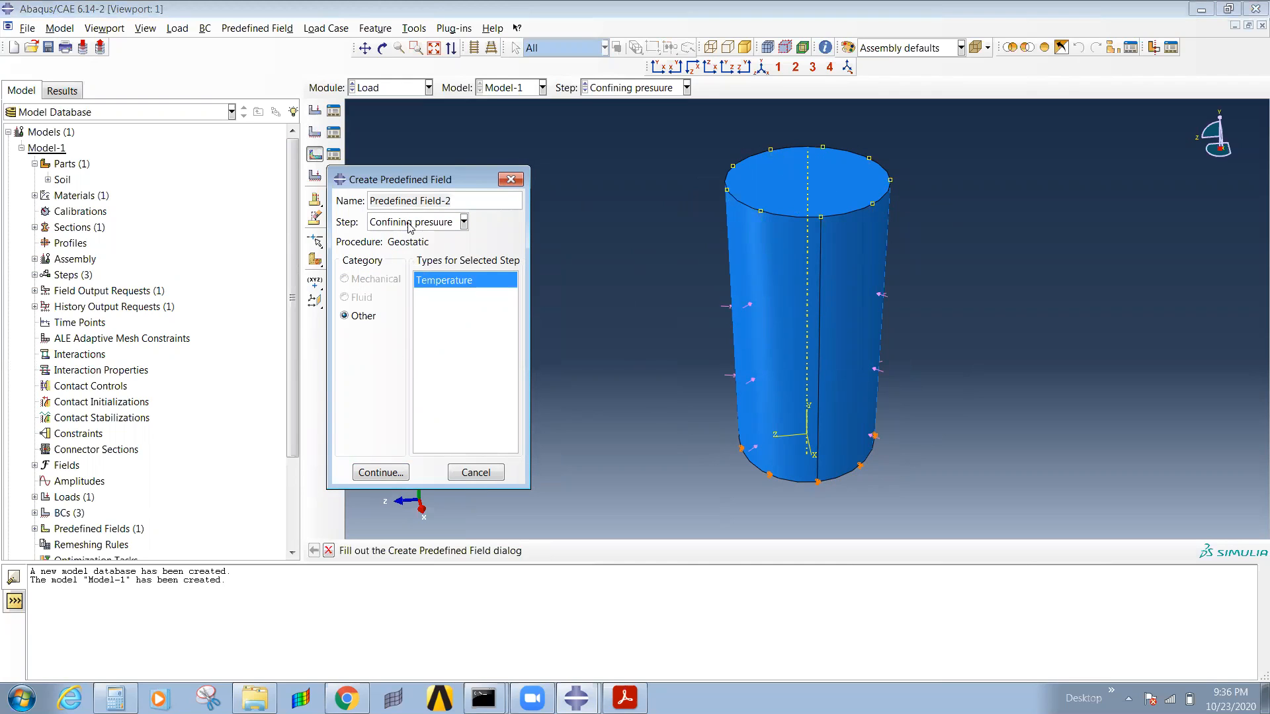
left_click(408, 223)
left_click(387, 240)
Step: Choose the mechanical Geostatic stress type for the second field and assign it to the whole soil cylinder
left_click(370, 278)
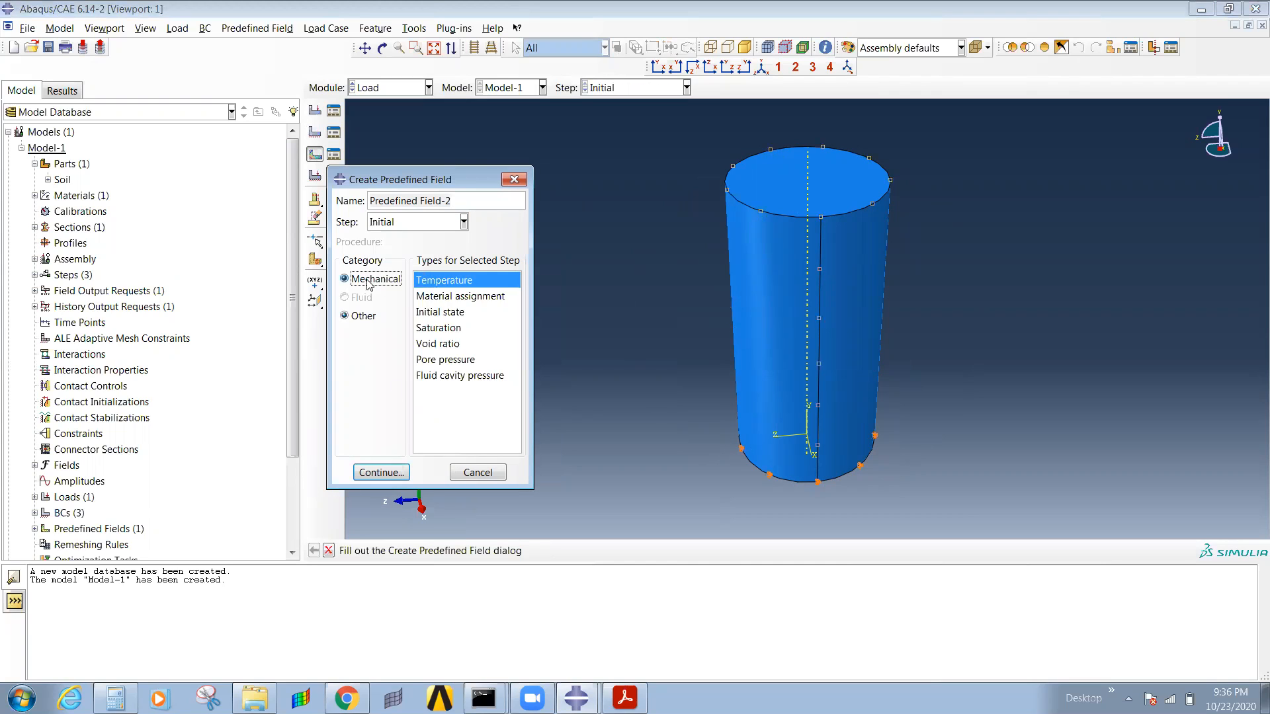
left_click(463, 312)
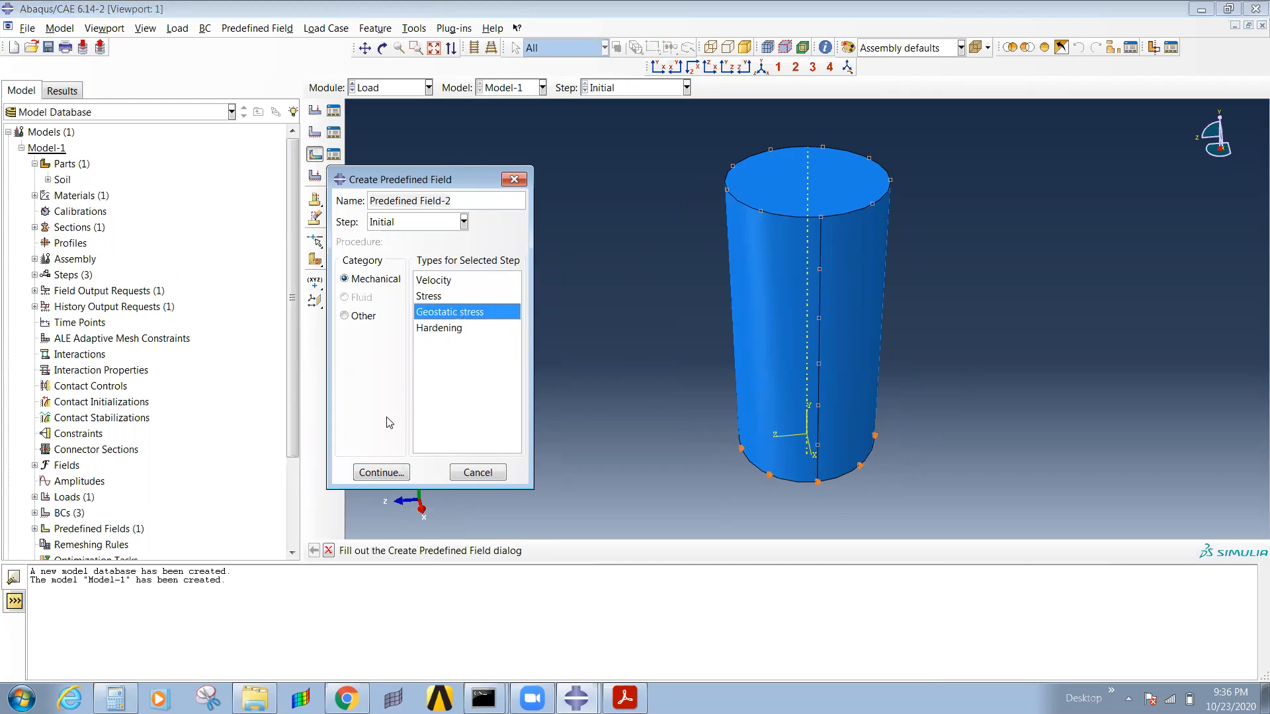
left_click(381, 473)
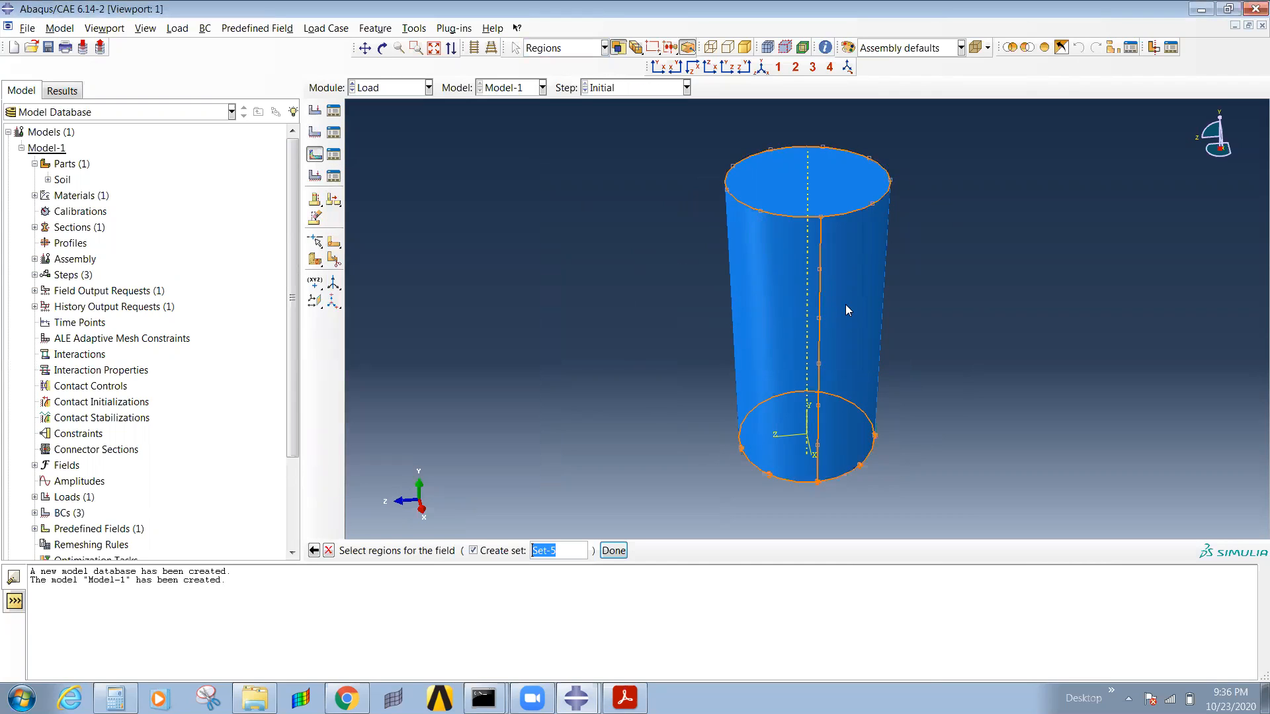
left_click(847, 305)
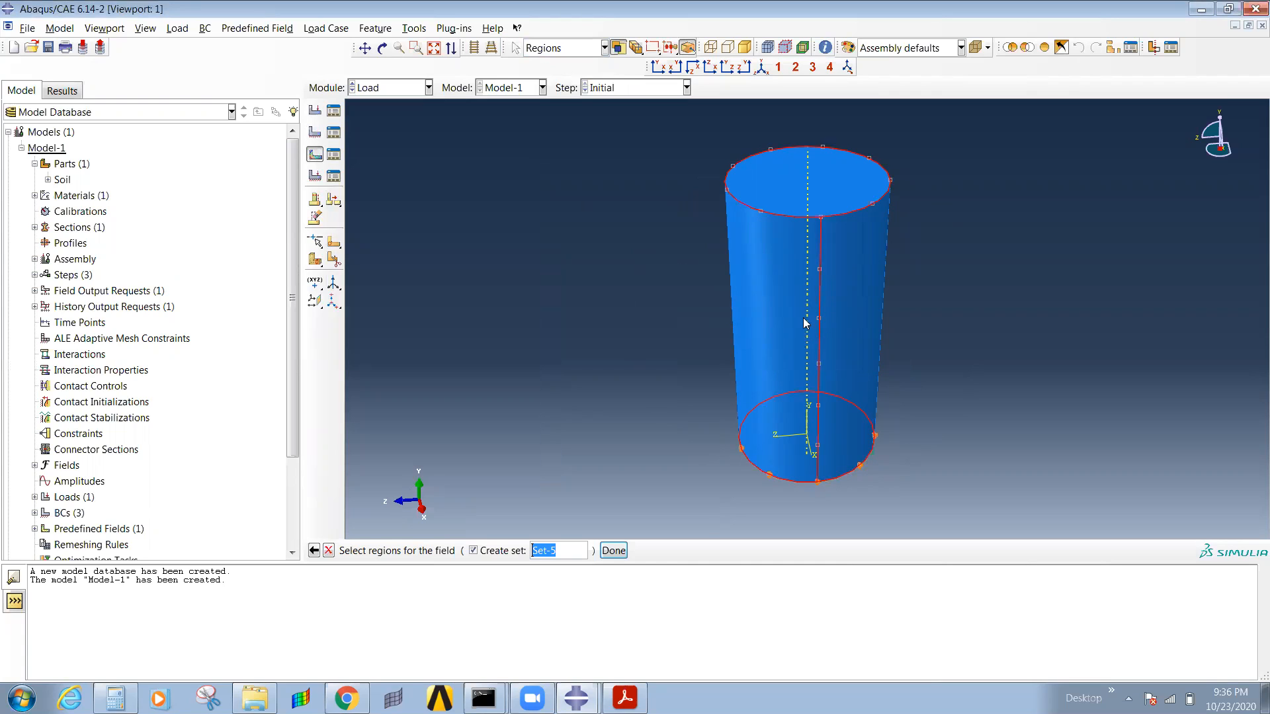
left_click(613, 551)
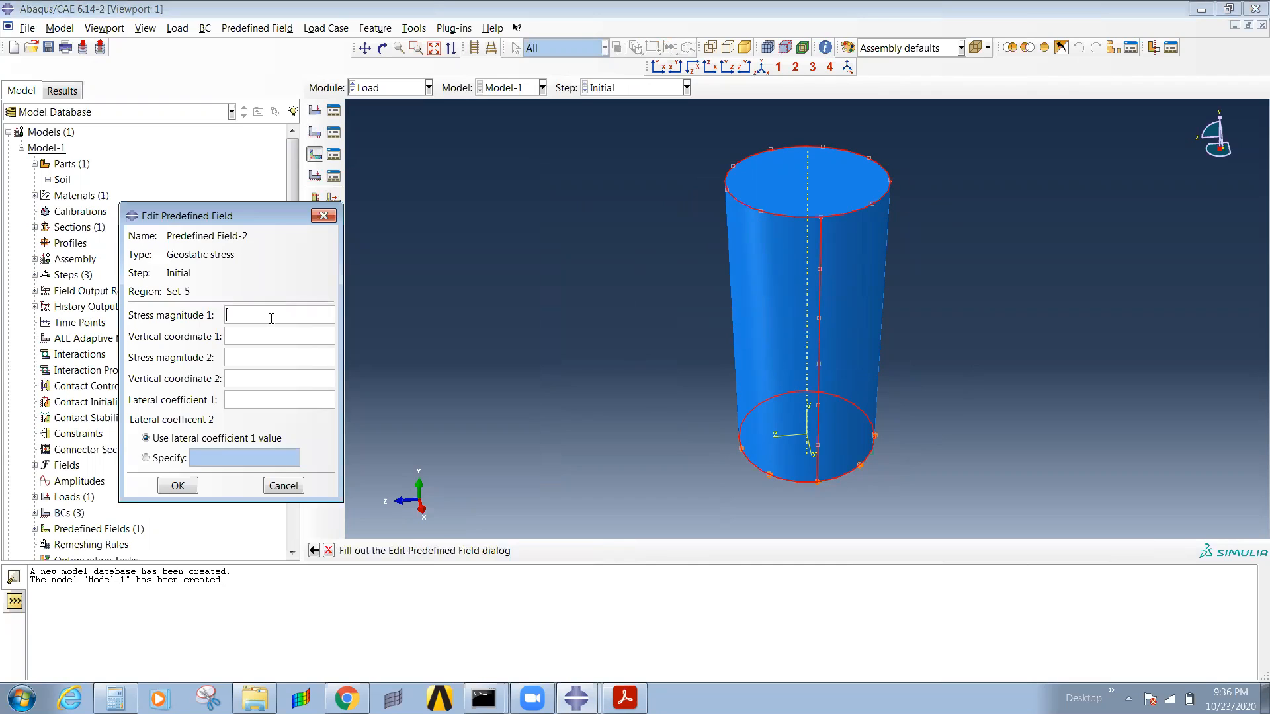
Step: Fill in the geostatic stress magnitudes, vertical coordinates and lateral coefficient for the second field and accept it
type("-2000")
type(".")
left_click(188, 487)
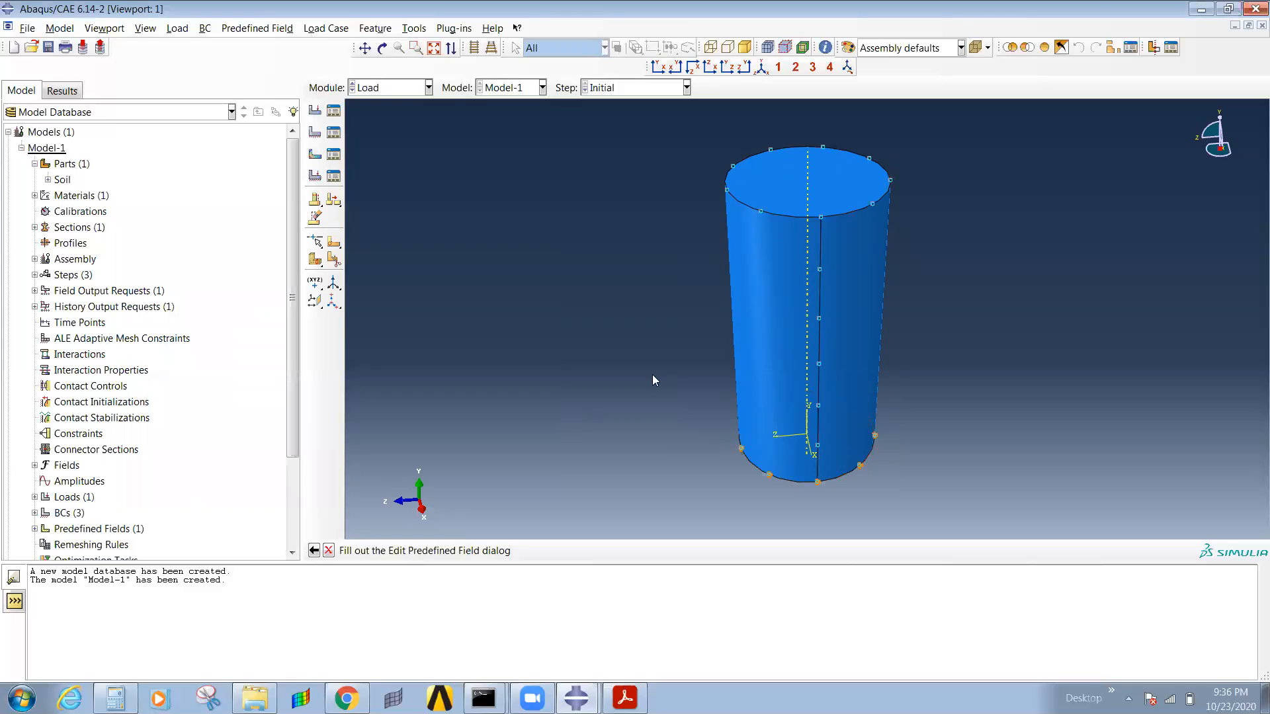
Step: Review the model's predefined fields, boundary conditions and loads in their managers without changing anything
left_click(334, 154)
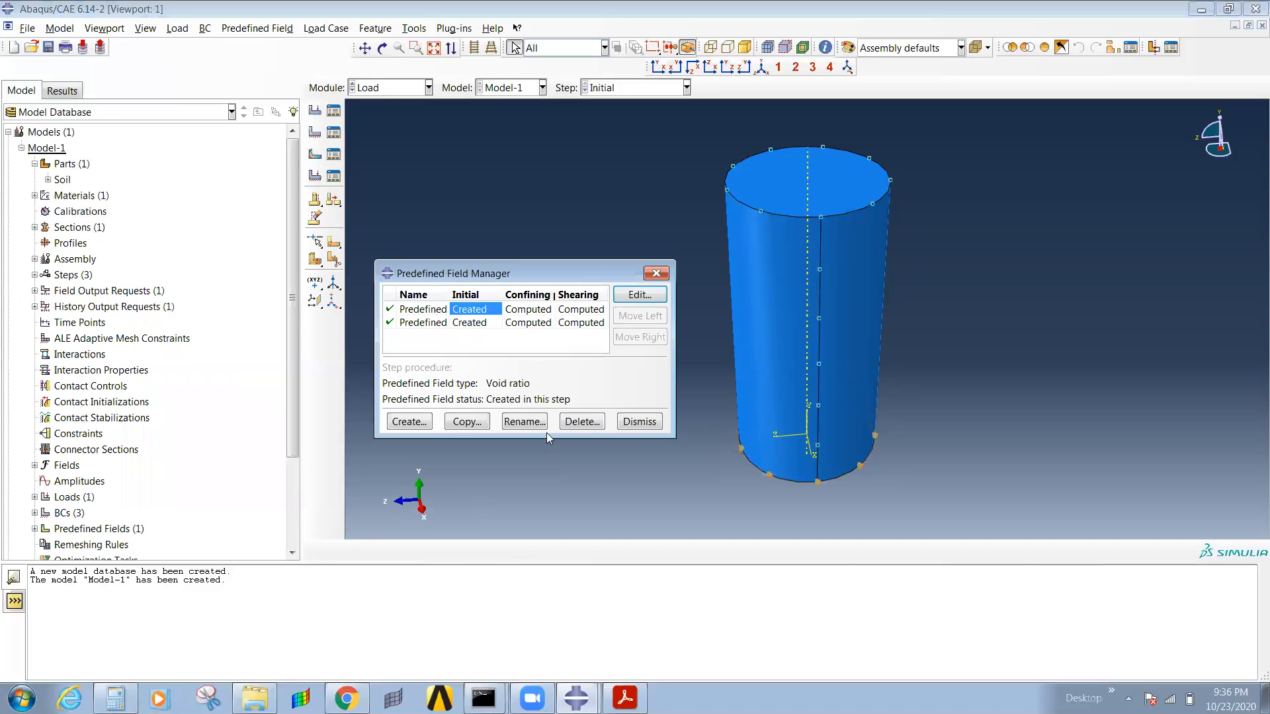
left_click(656, 273)
left_click(334, 134)
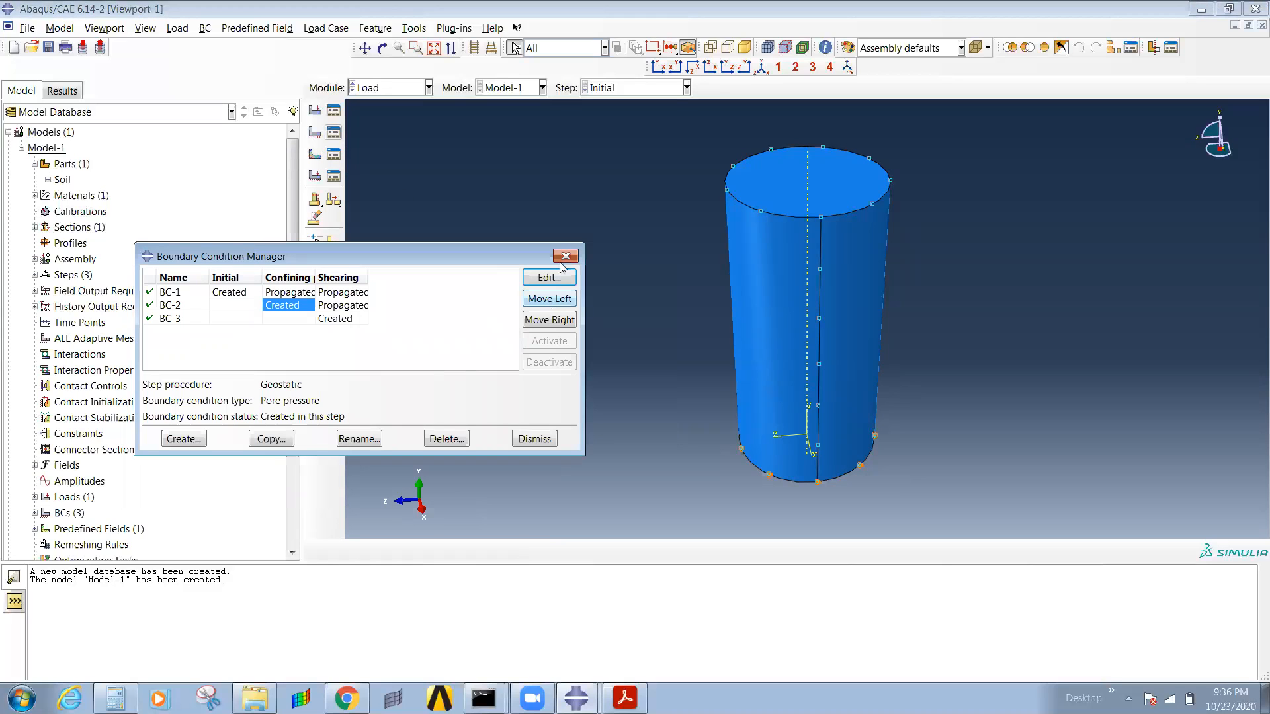
left_click(566, 255)
left_click(334, 111)
left_click(648, 184)
Step: Switch to the Mesh module and open the element type settings for the soil cylinder
left_click(396, 88)
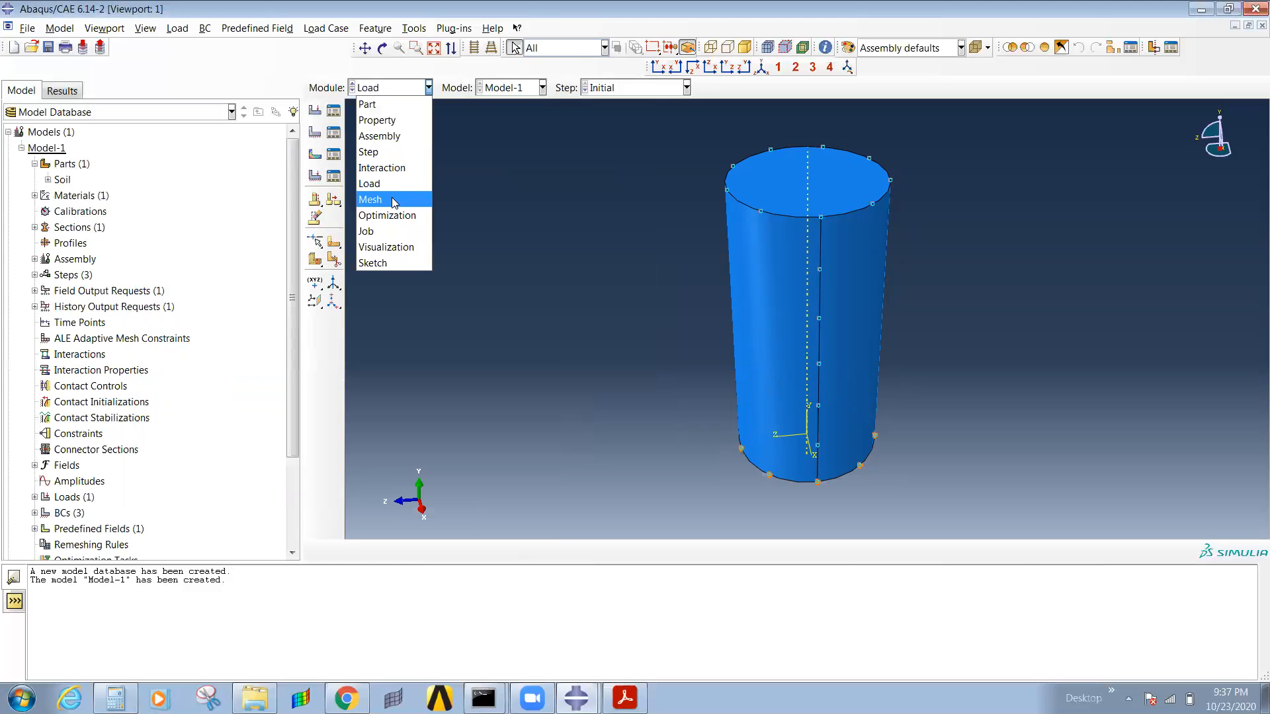
left_click(393, 200)
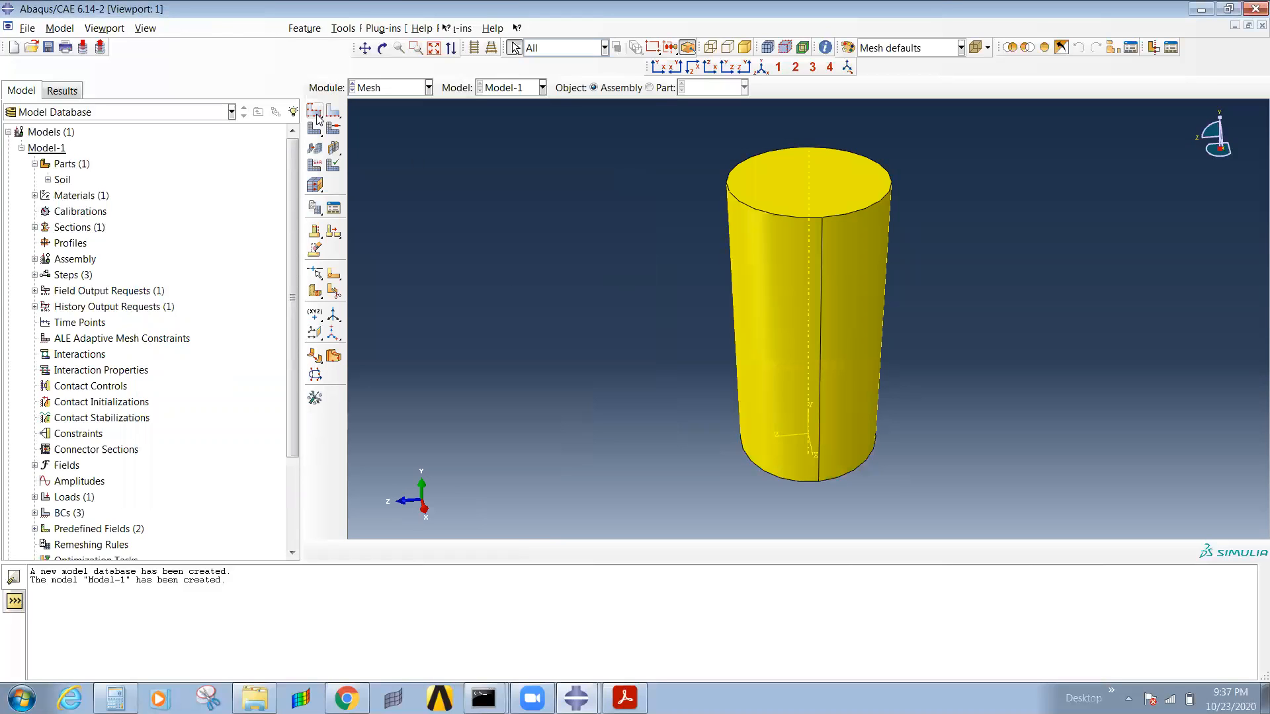
left_click(315, 165)
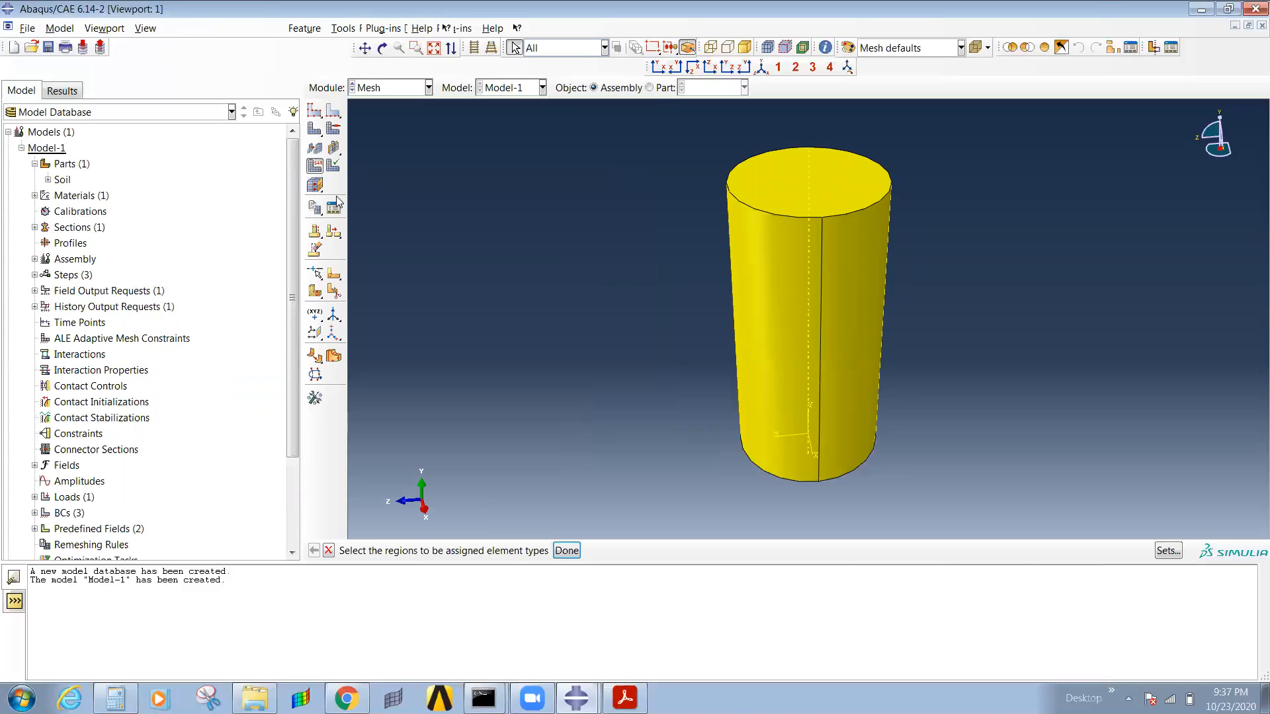
left_click(791, 336)
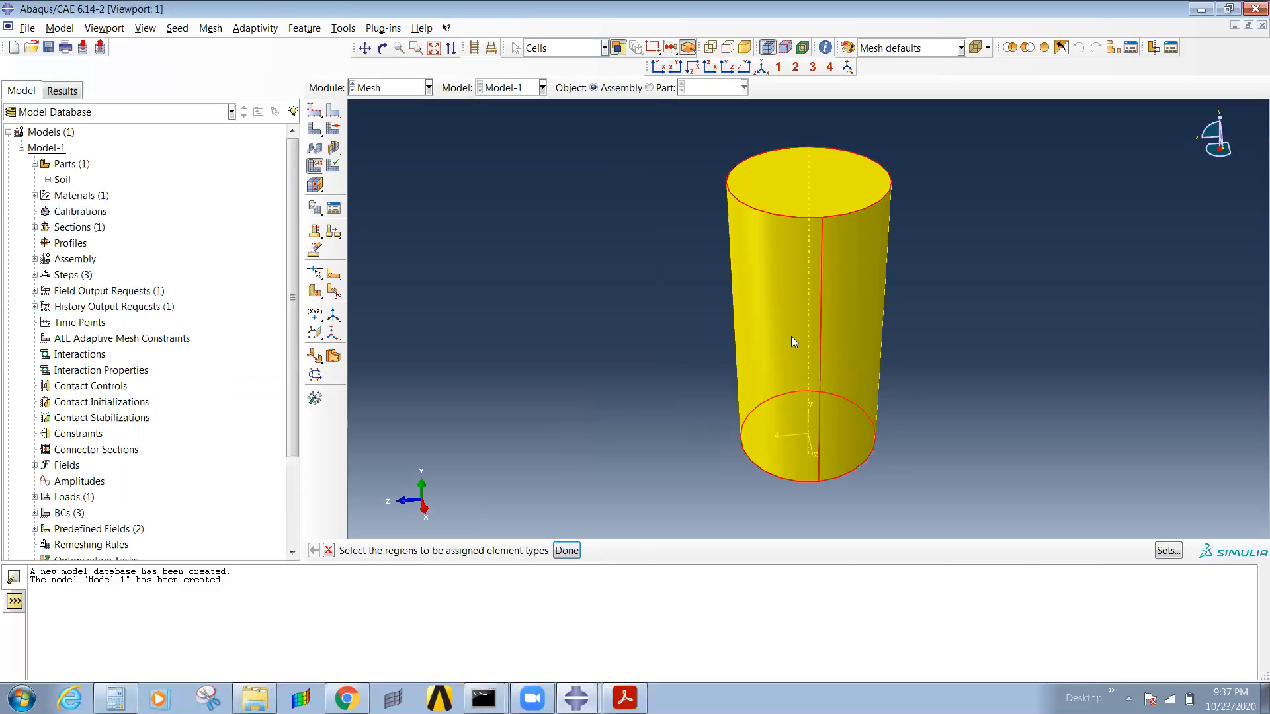
left_click(567, 551)
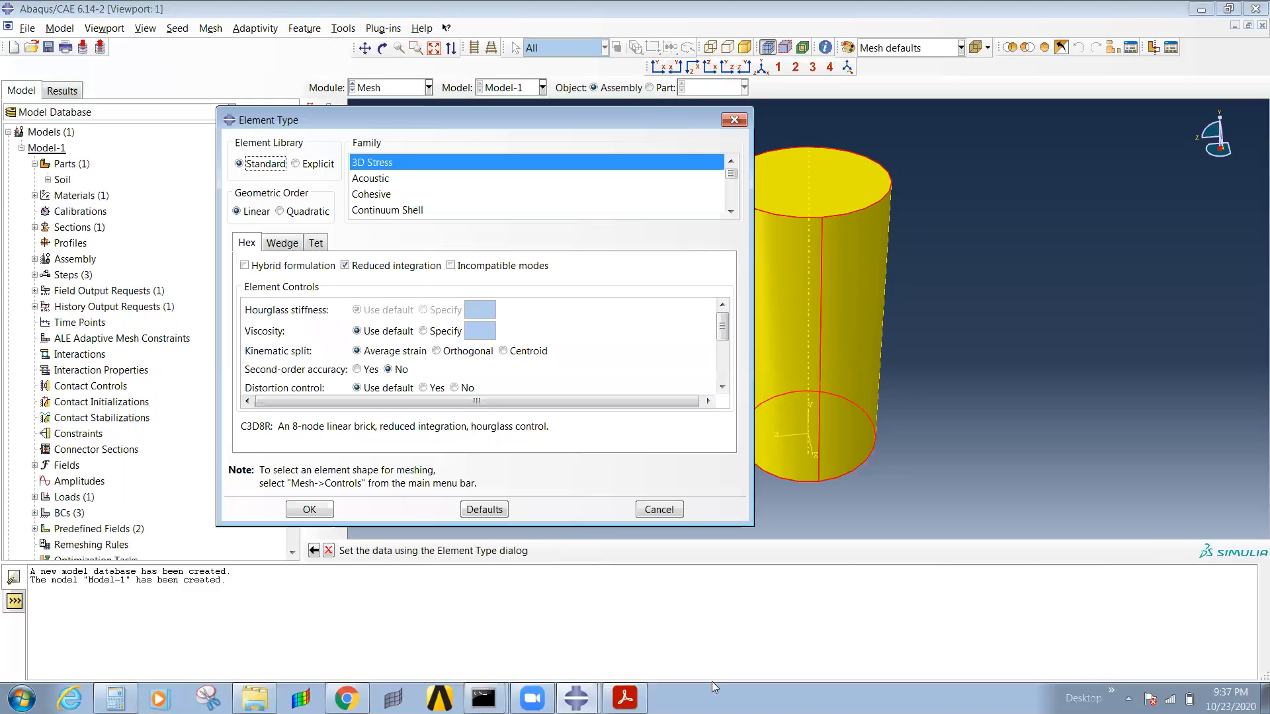
Step: Look up the element type used for the soil on page 4 of the paper and return to the 3D Abaqus model
left_click(624, 698)
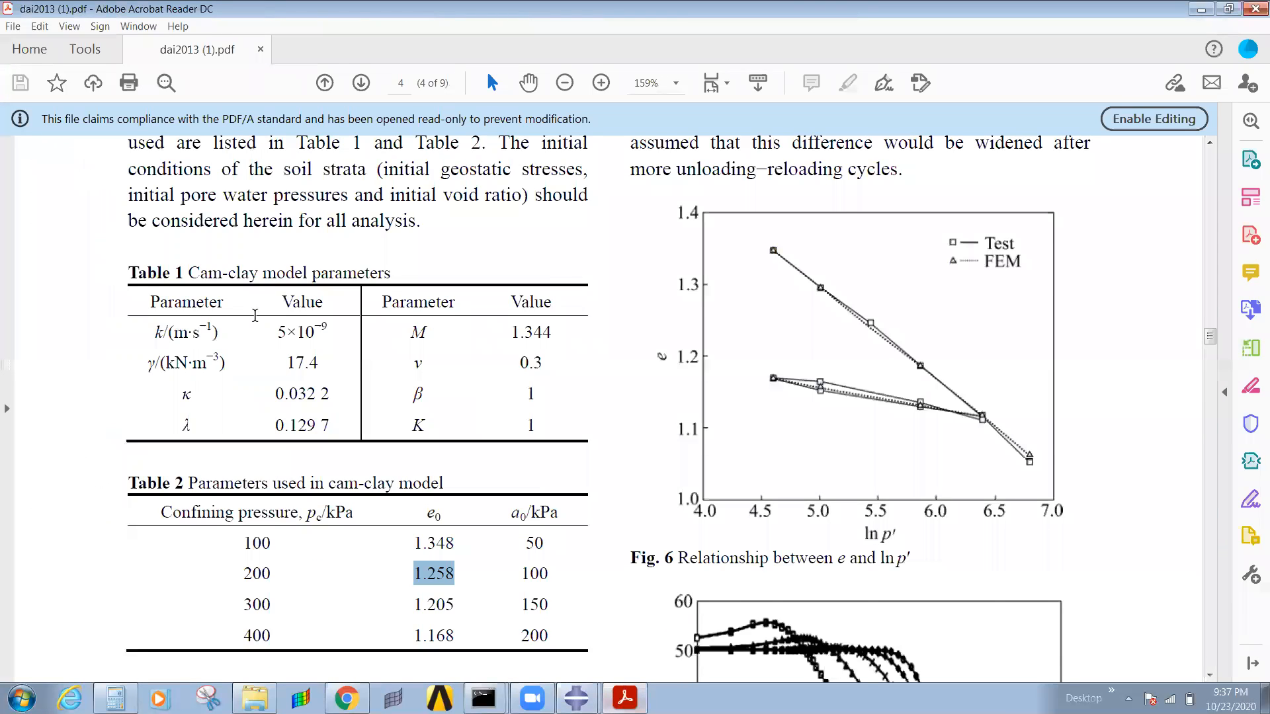
scroll(254, 305, "up", 3)
left_click_drag(134, 240, 217, 246)
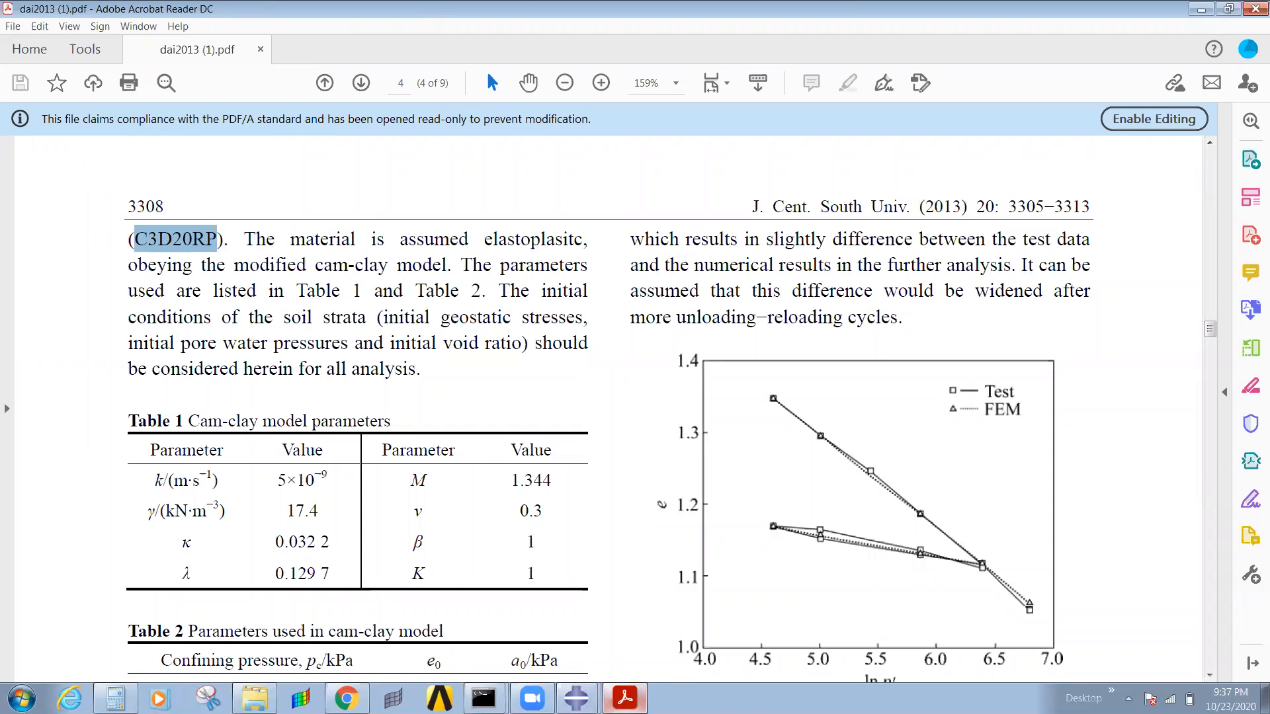
left_click(577, 698)
left_click(536, 644)
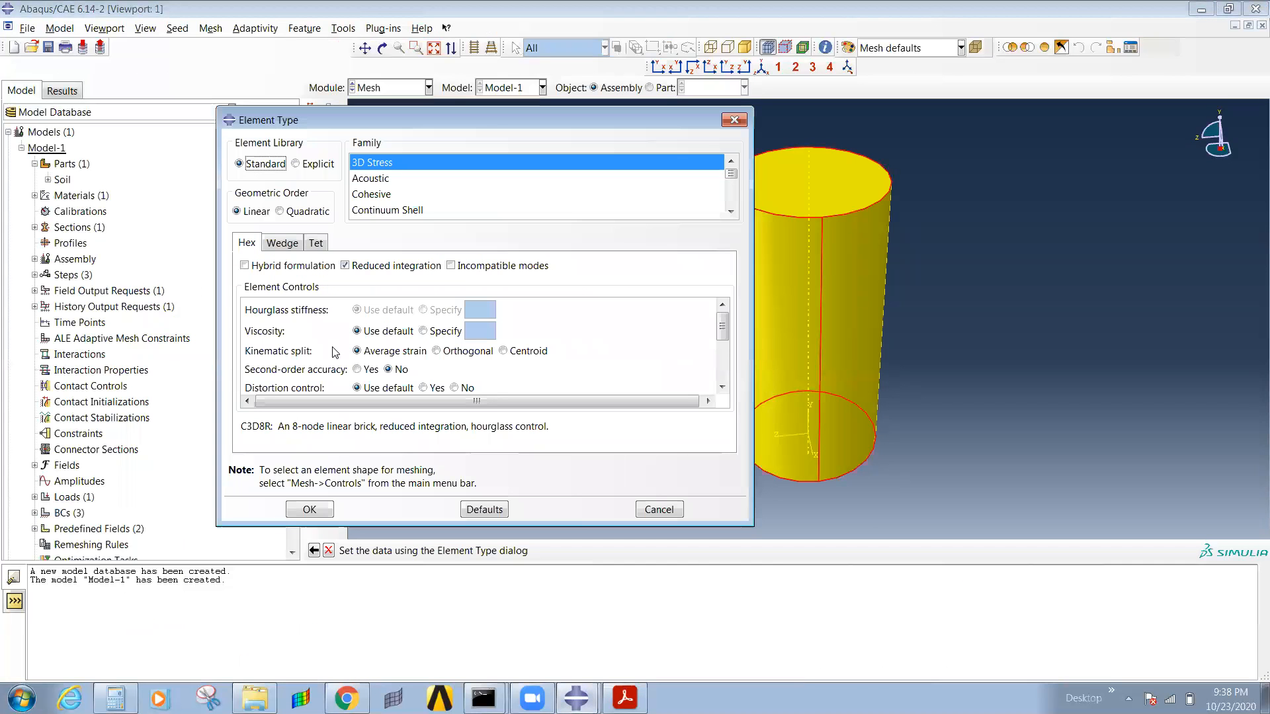
Step: Assign the cylinder quadratic Pore Fluid/Stress hex elements with reduced integration (C3D20RP)
scroll(416, 197, "down", 3)
scroll(415, 197, "down", 1)
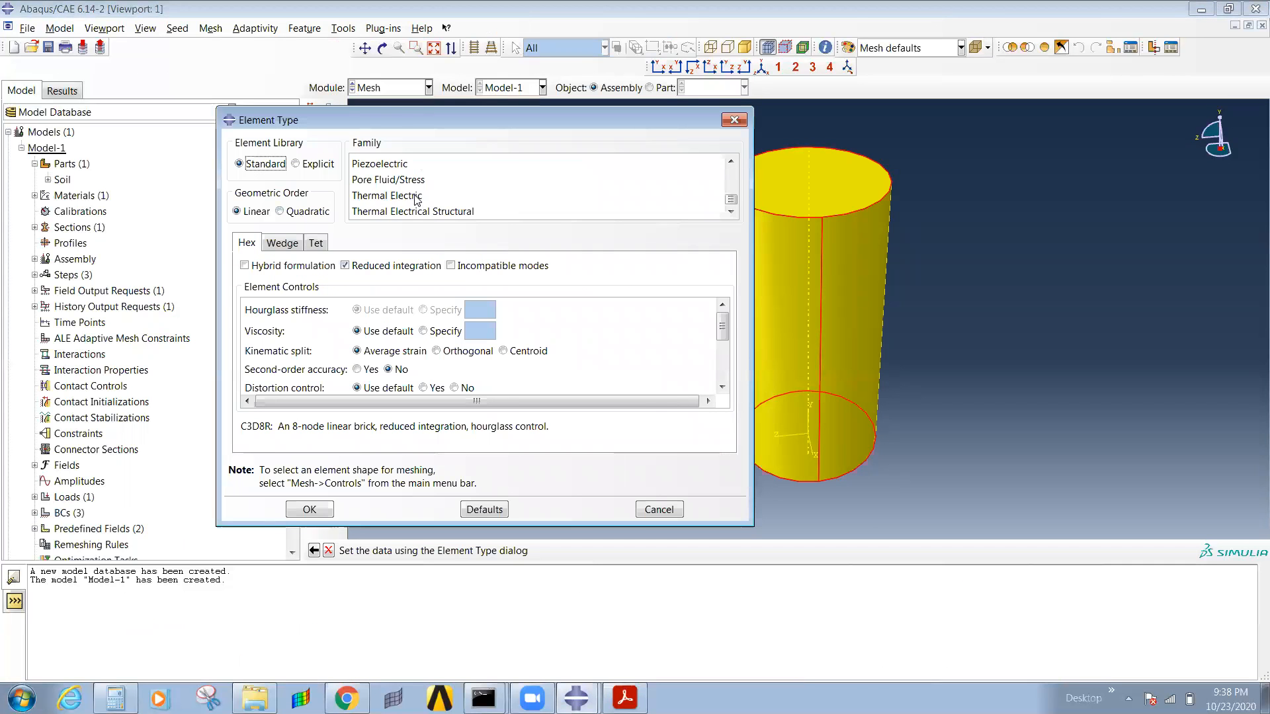
left_click(385, 180)
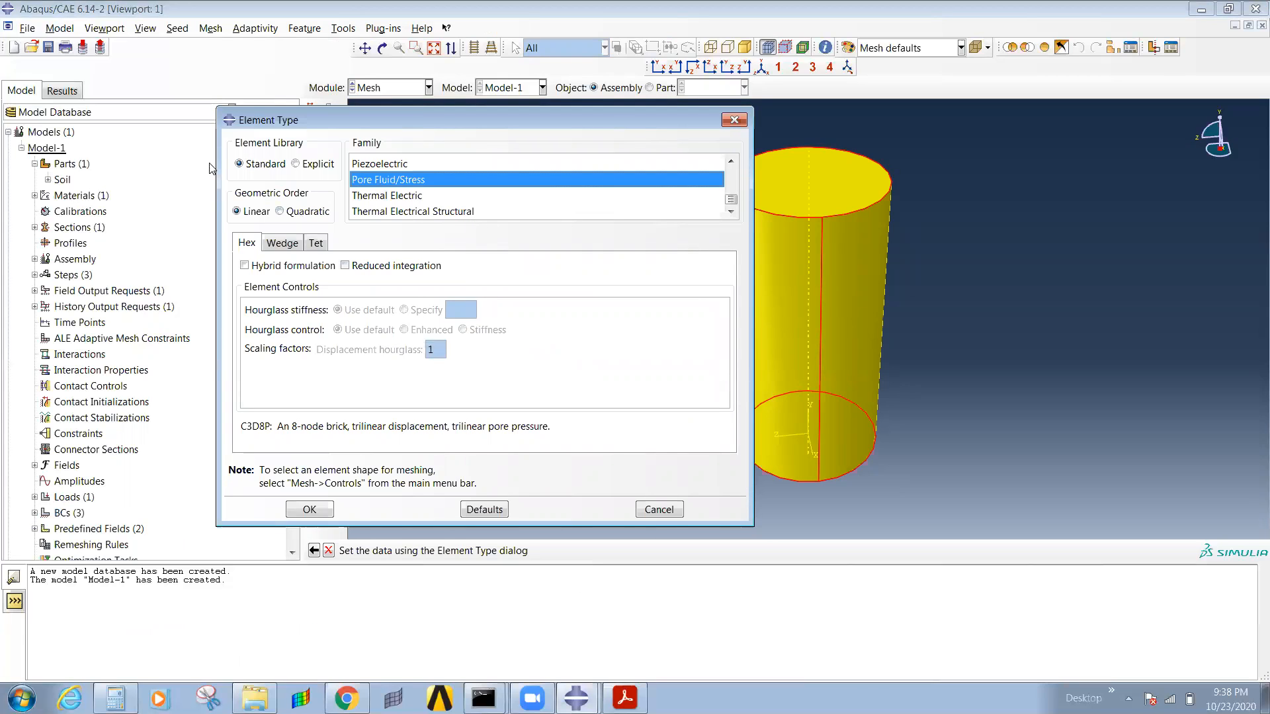
left_click(285, 213)
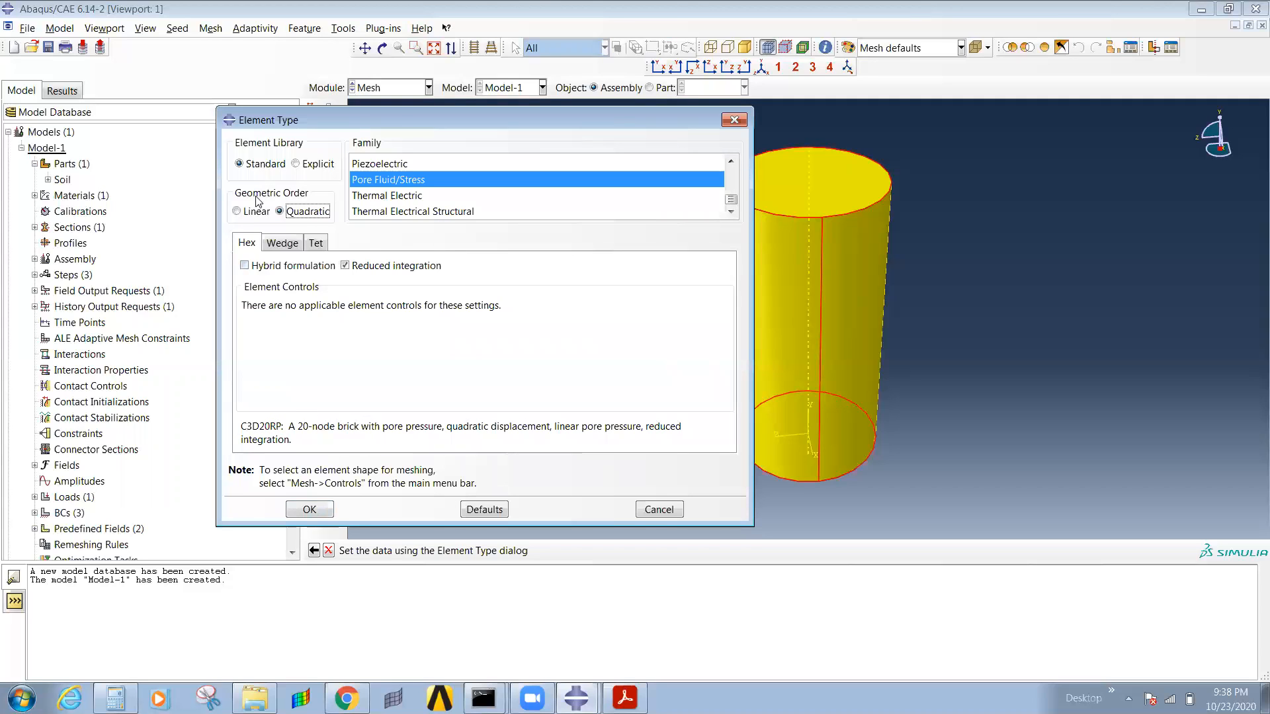
left_click(236, 212)
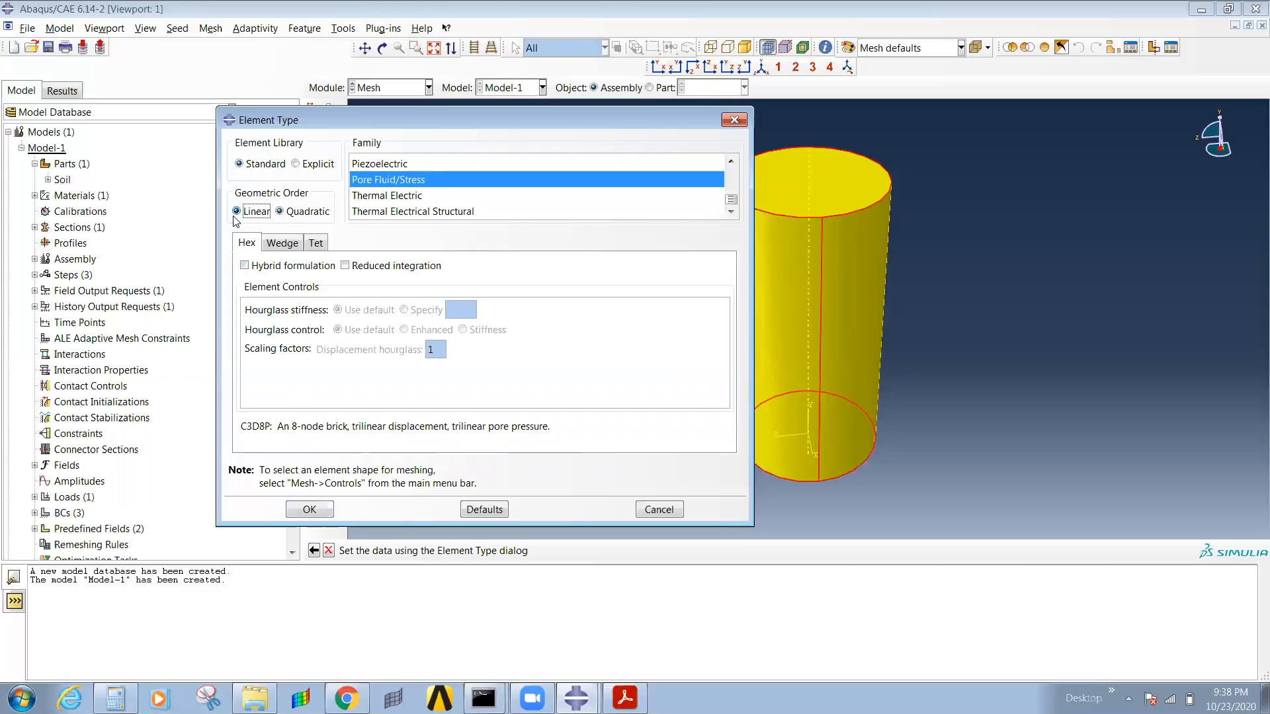
left_click(280, 212)
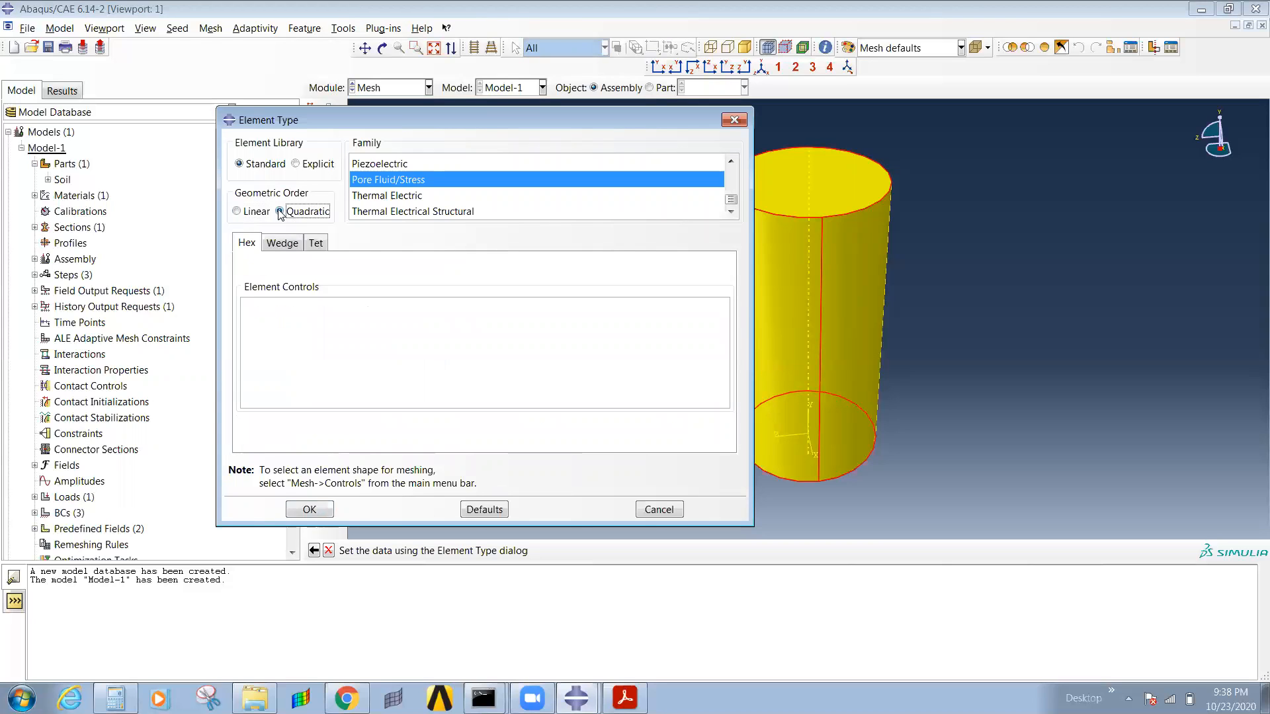
left_click(316, 511)
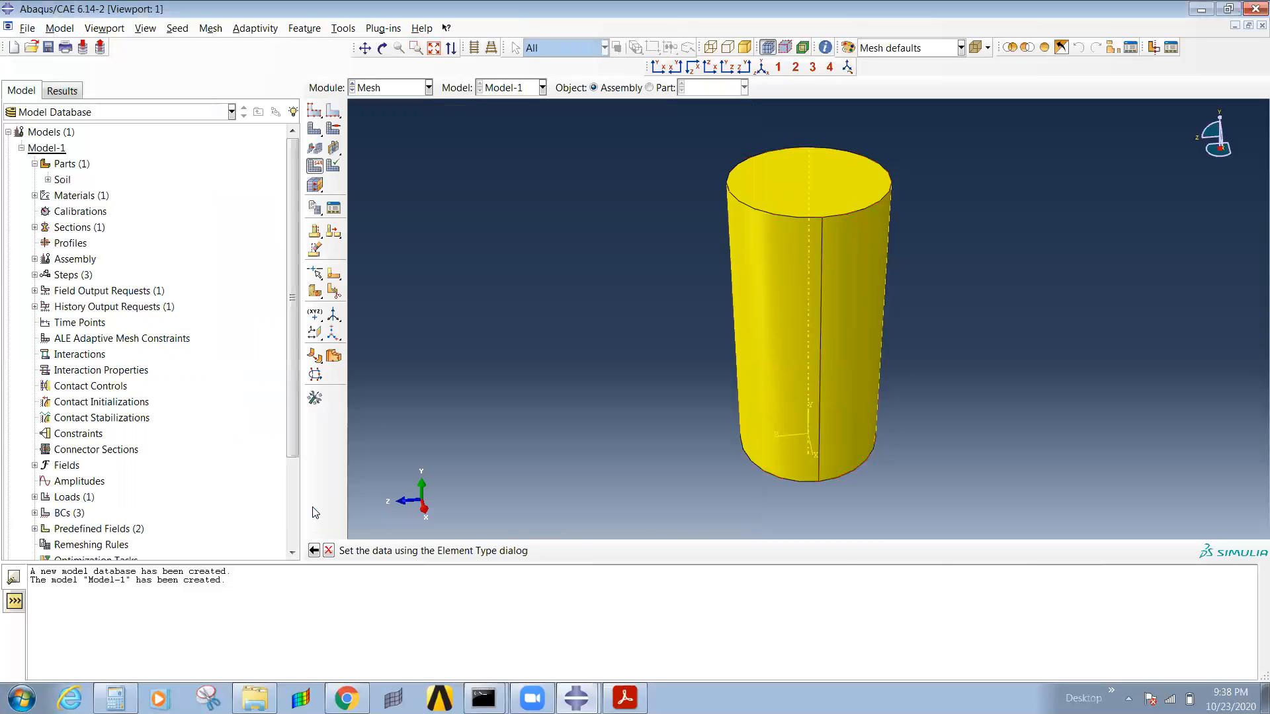
Step: Seed the soil cylinder with an approximate global size of 0.0005 and curvature control with a 0.1 deviation factor
left_click(315, 114)
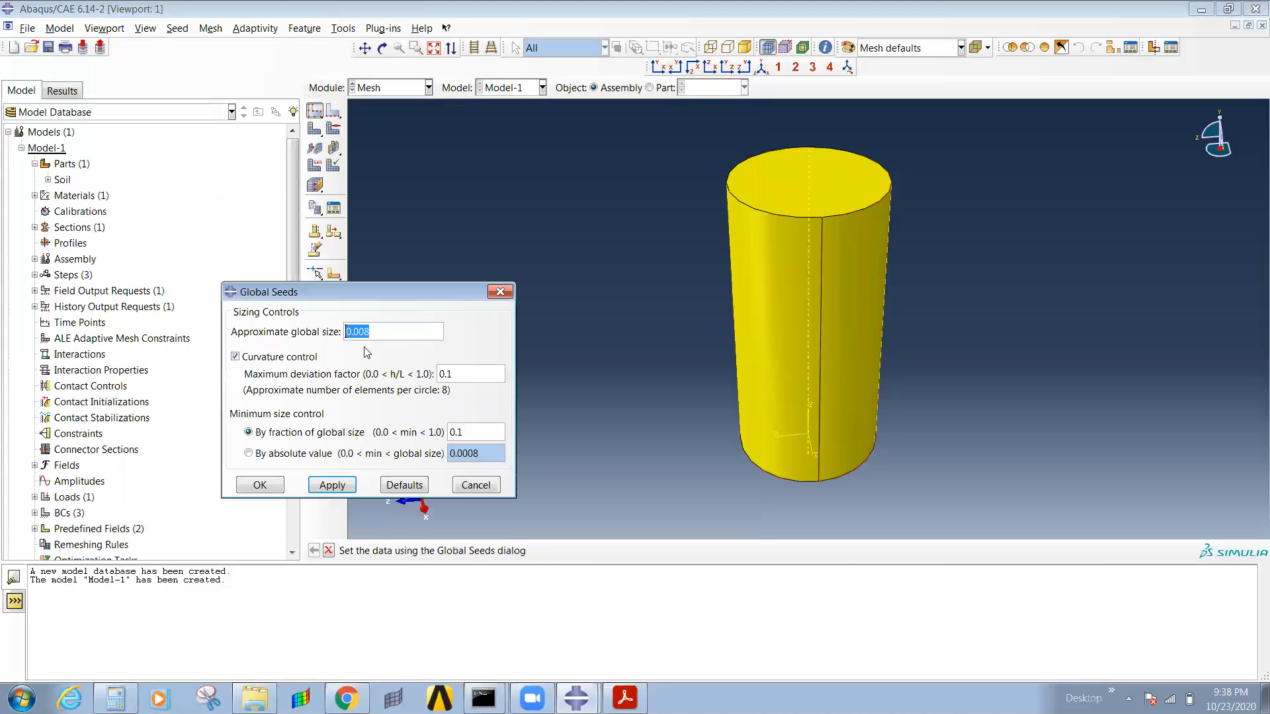
left_click(446, 375)
key("BackSpace")
key("BackSpace")
type("1")
key("BackSpace")
left_click(333, 488)
left_click(268, 486)
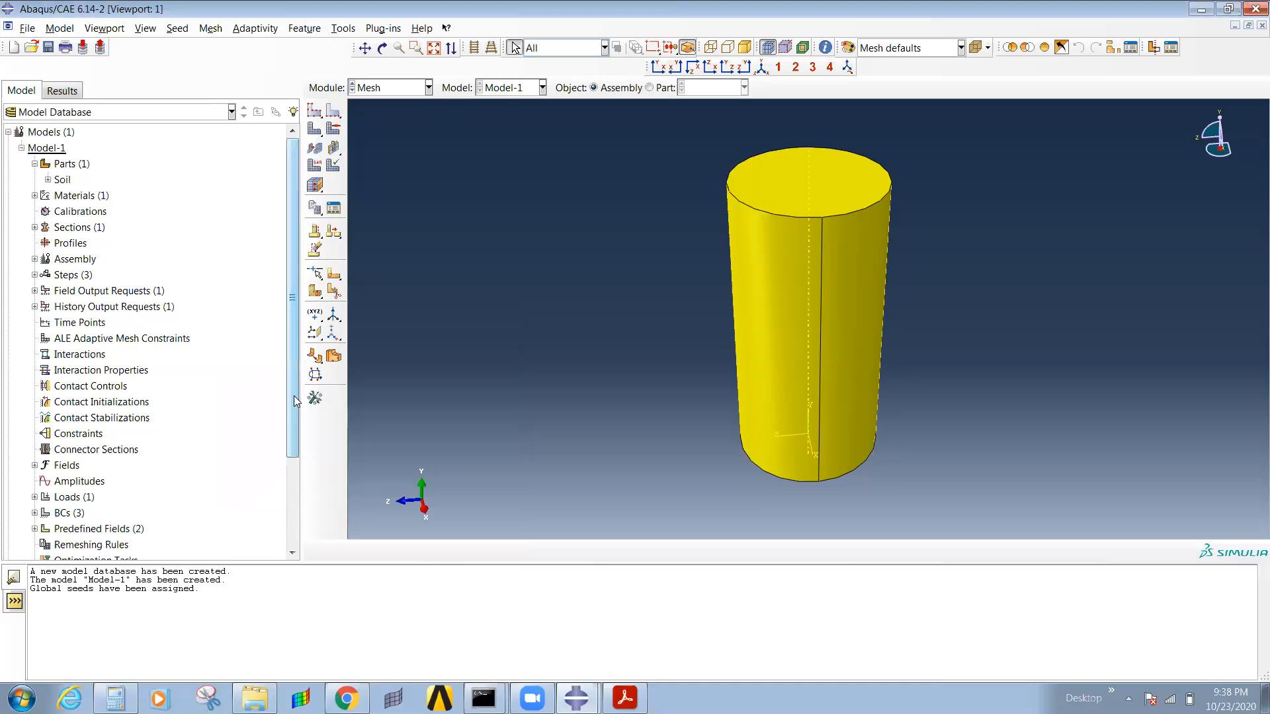
Step: Mesh the soil part instance with the assigned seeds and inspect the element density on its top face
left_click(315, 129)
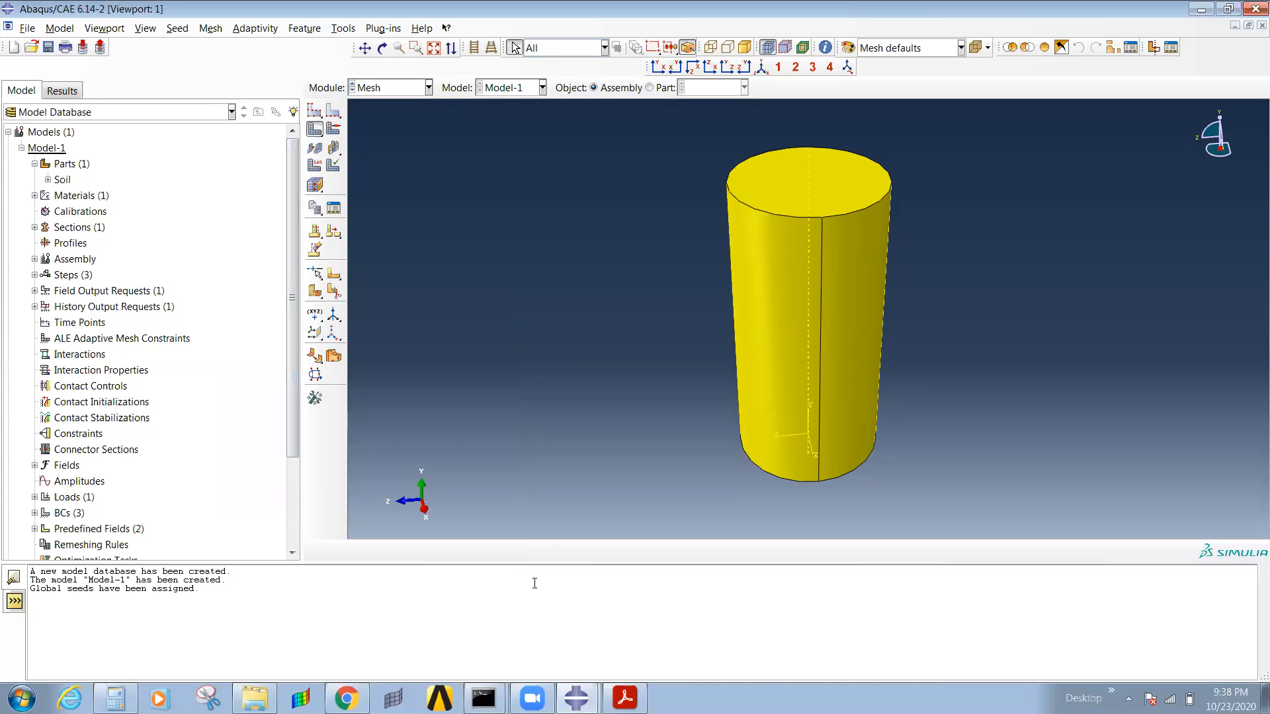
left_click(485, 551)
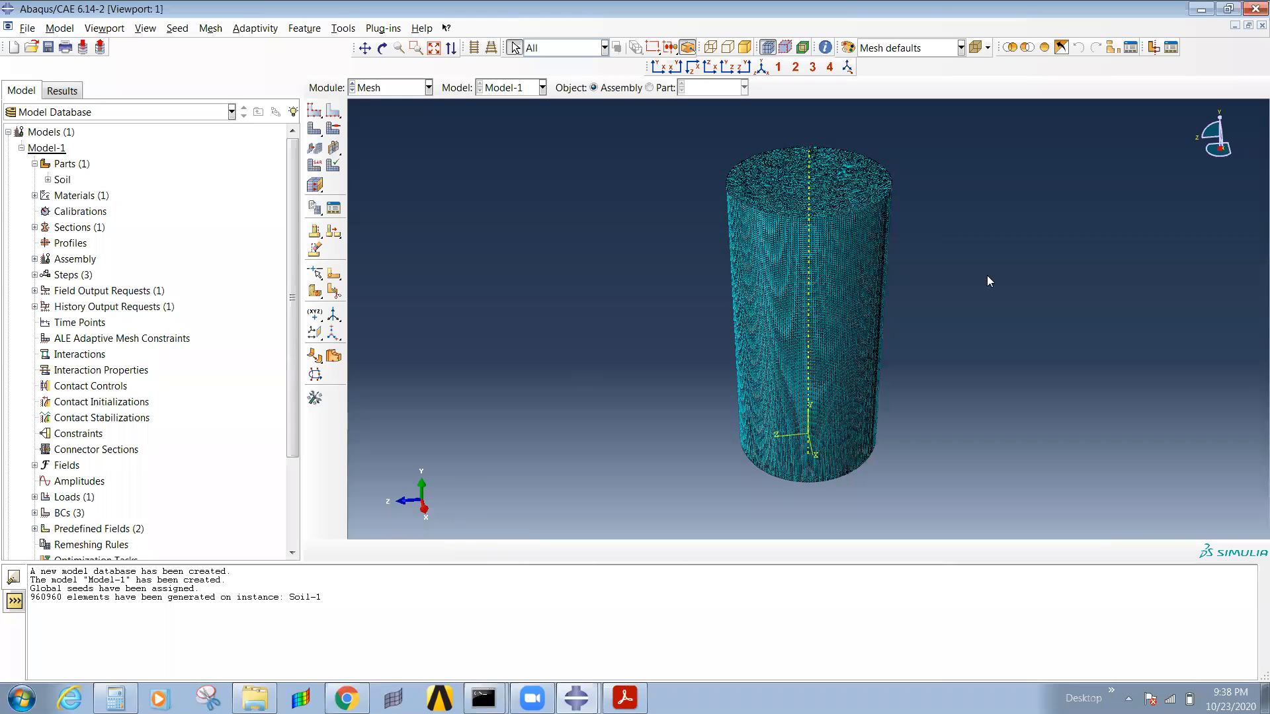
left_click_drag(882, 254, 839, 364, "ctrl+alt")
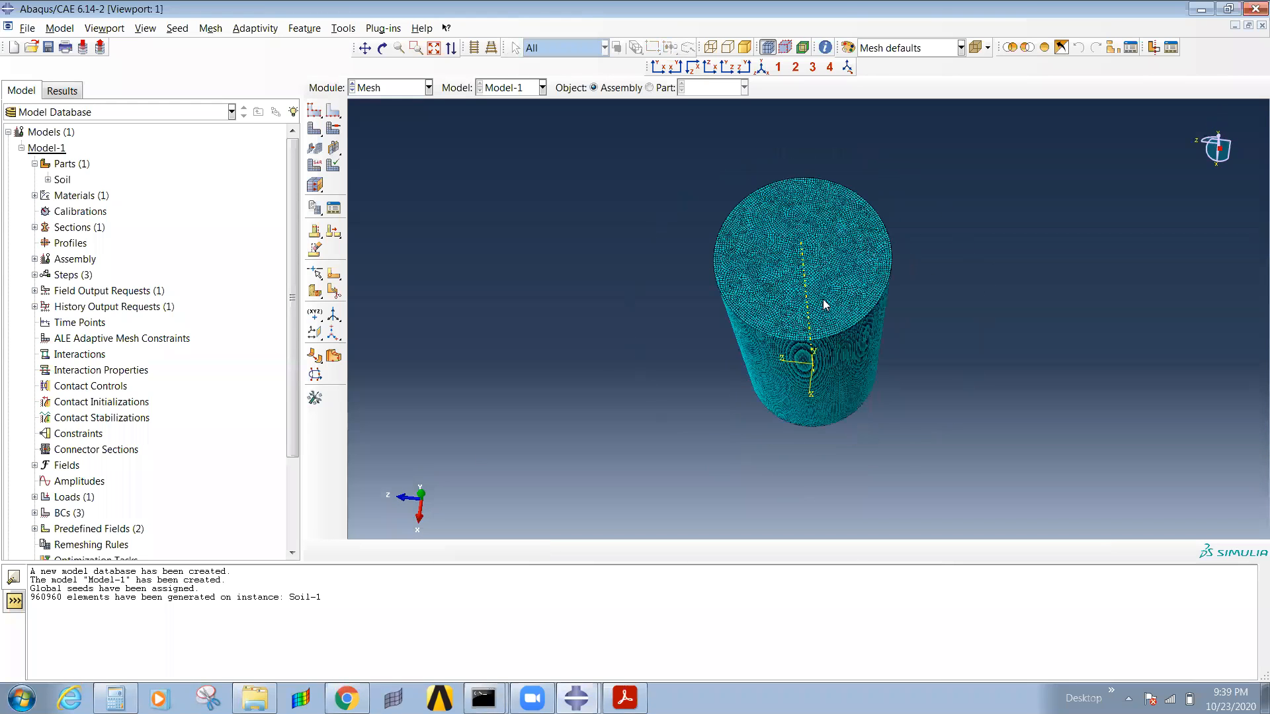
scroll(827, 296, "up", 6)
scroll(827, 298, "down", 6)
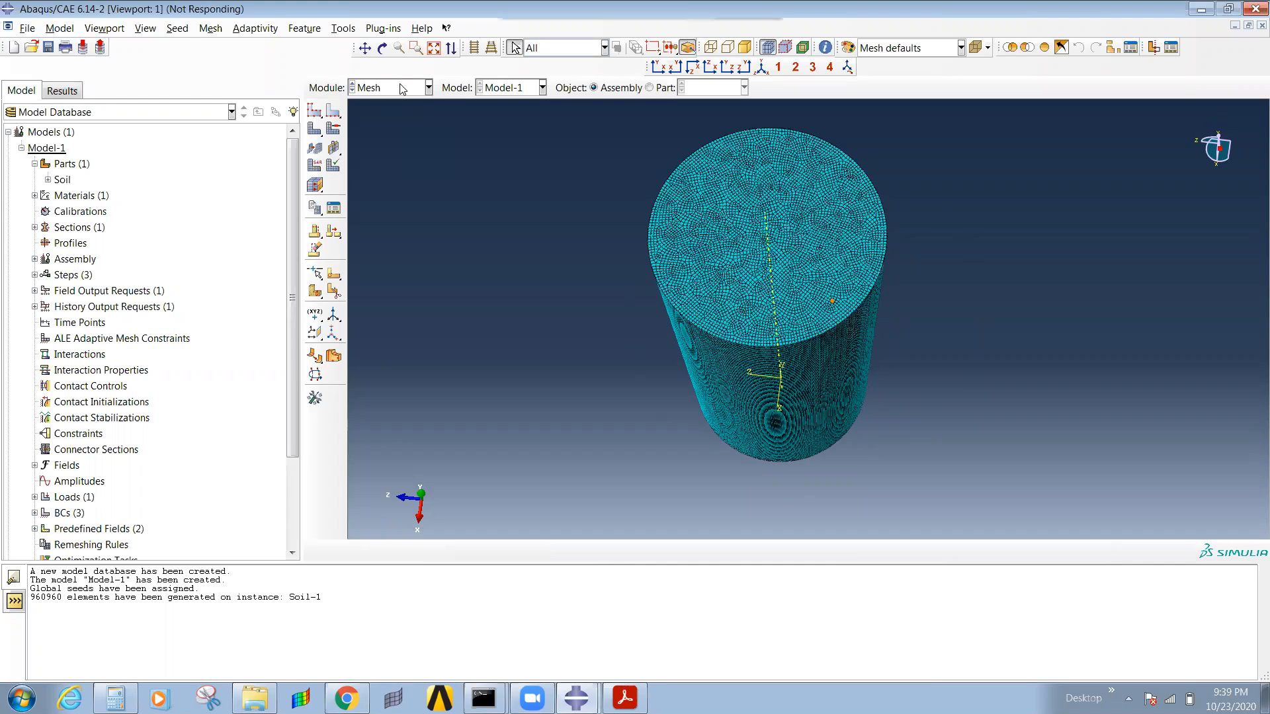
Step: Reseed the soil cylinder with a global size of 0.05, deleting the existing mesh, and mesh it again
left_click(312, 113)
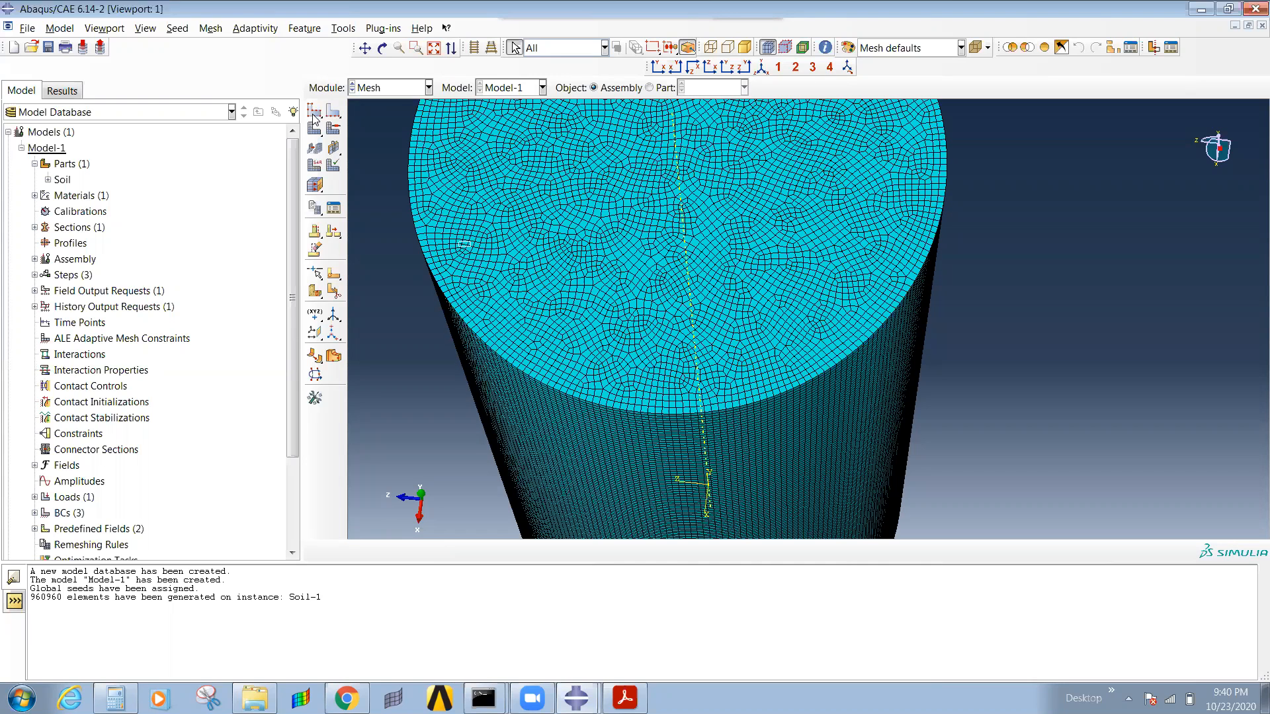
left_click(321, 111)
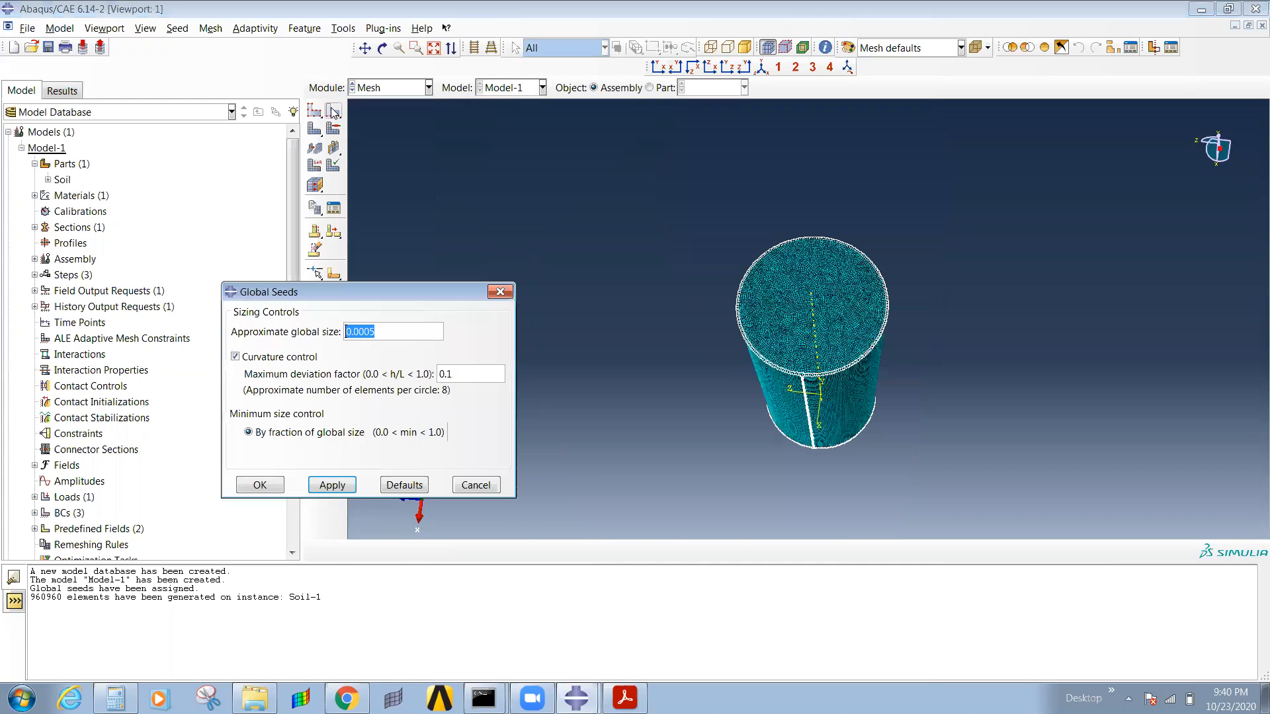
left_click(370, 331)
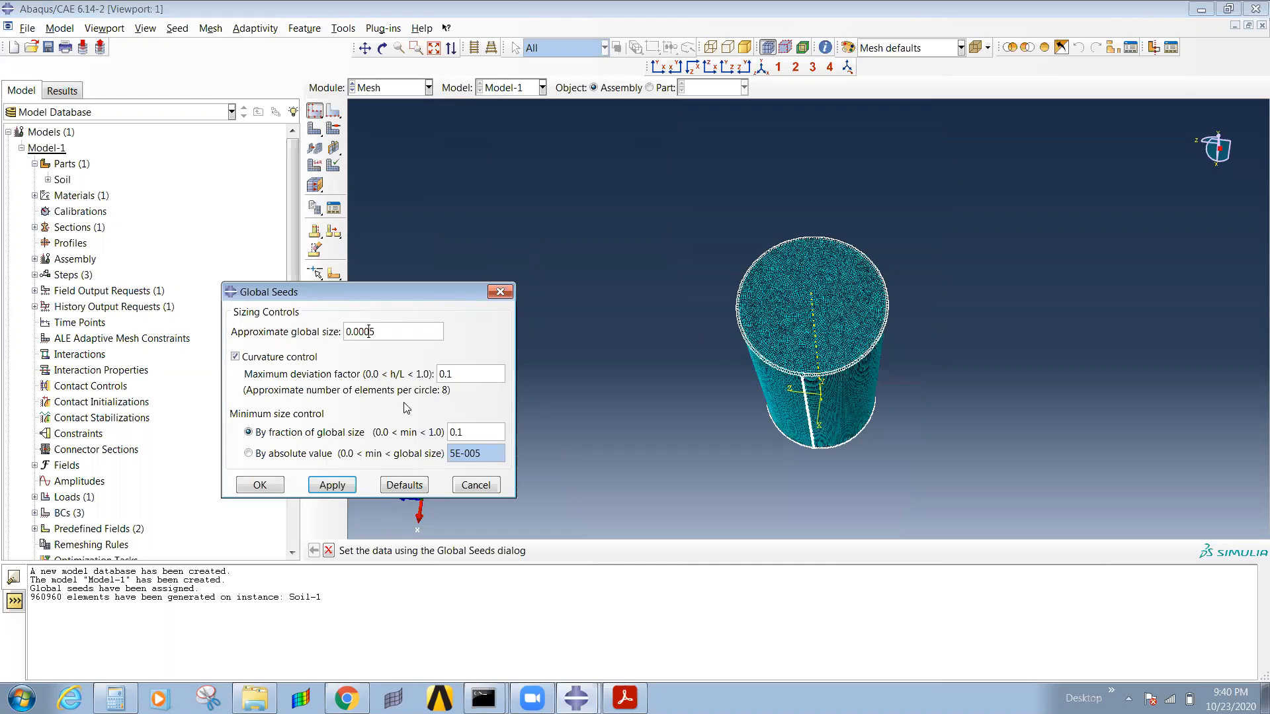
key("BackSpace")
key("BackSpace")
left_click(333, 485)
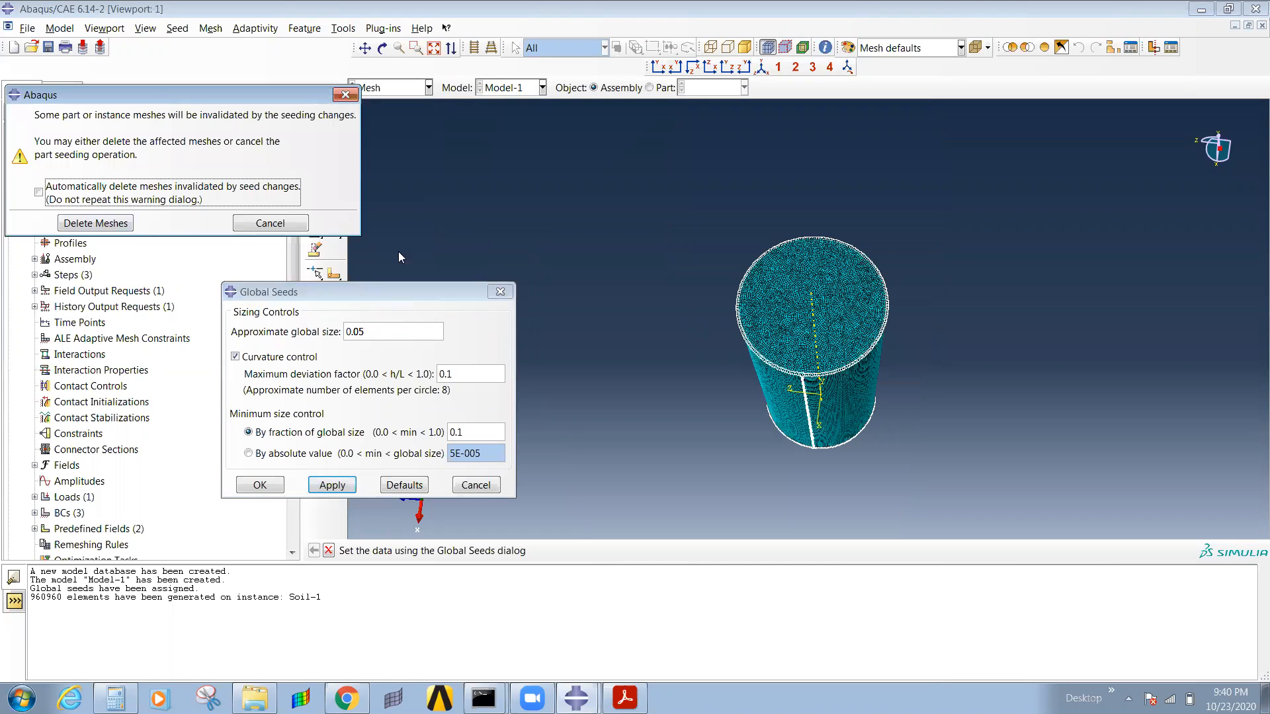
left_click(76, 225)
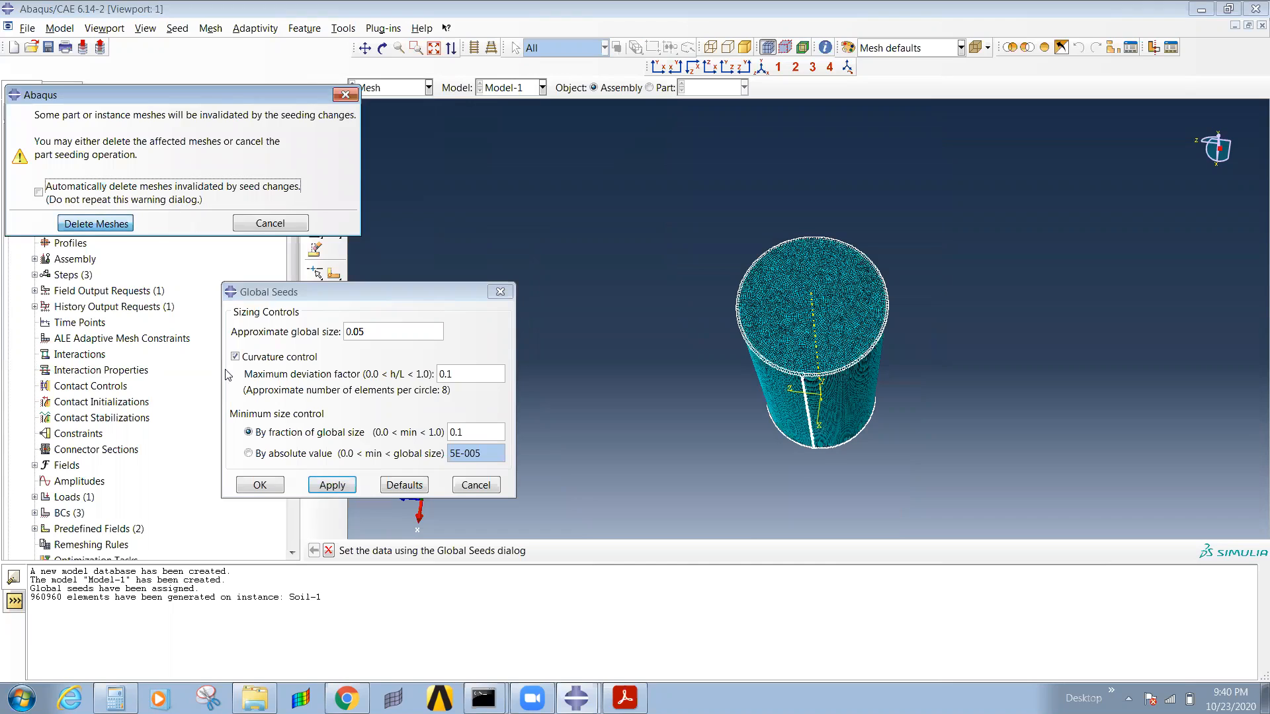
left_click(271, 487)
left_click(314, 128)
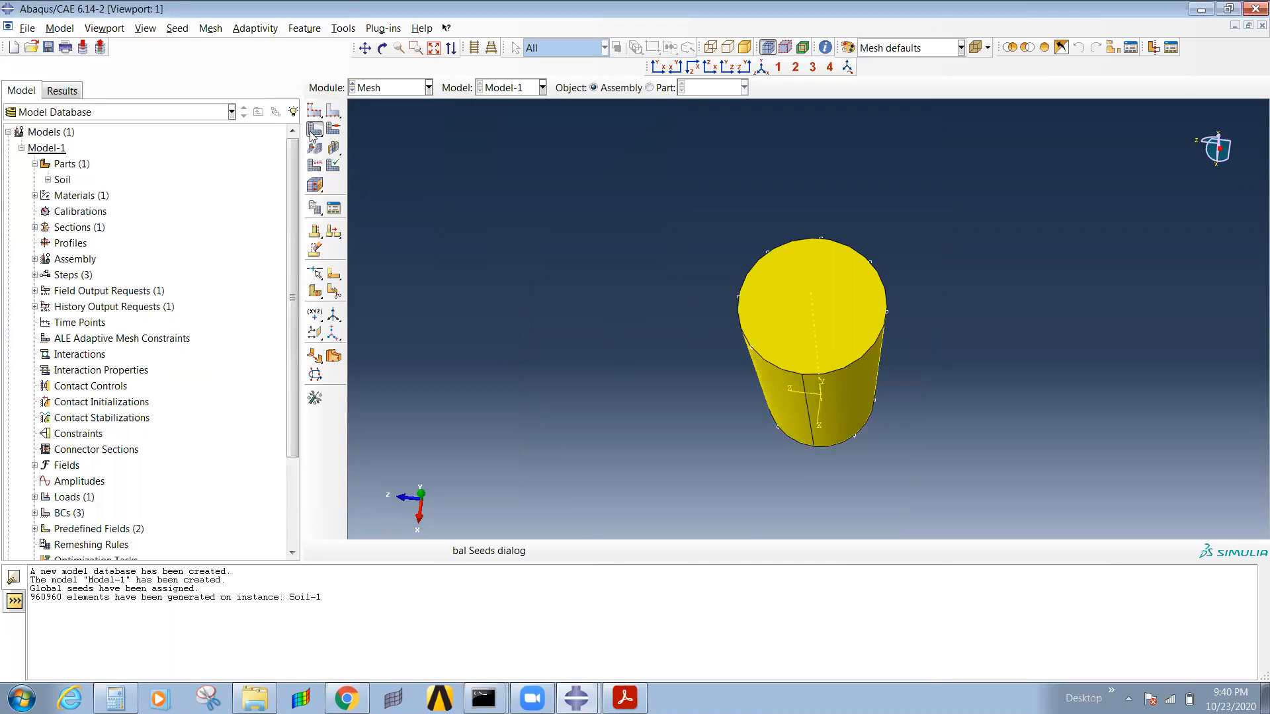
left_click(486, 557)
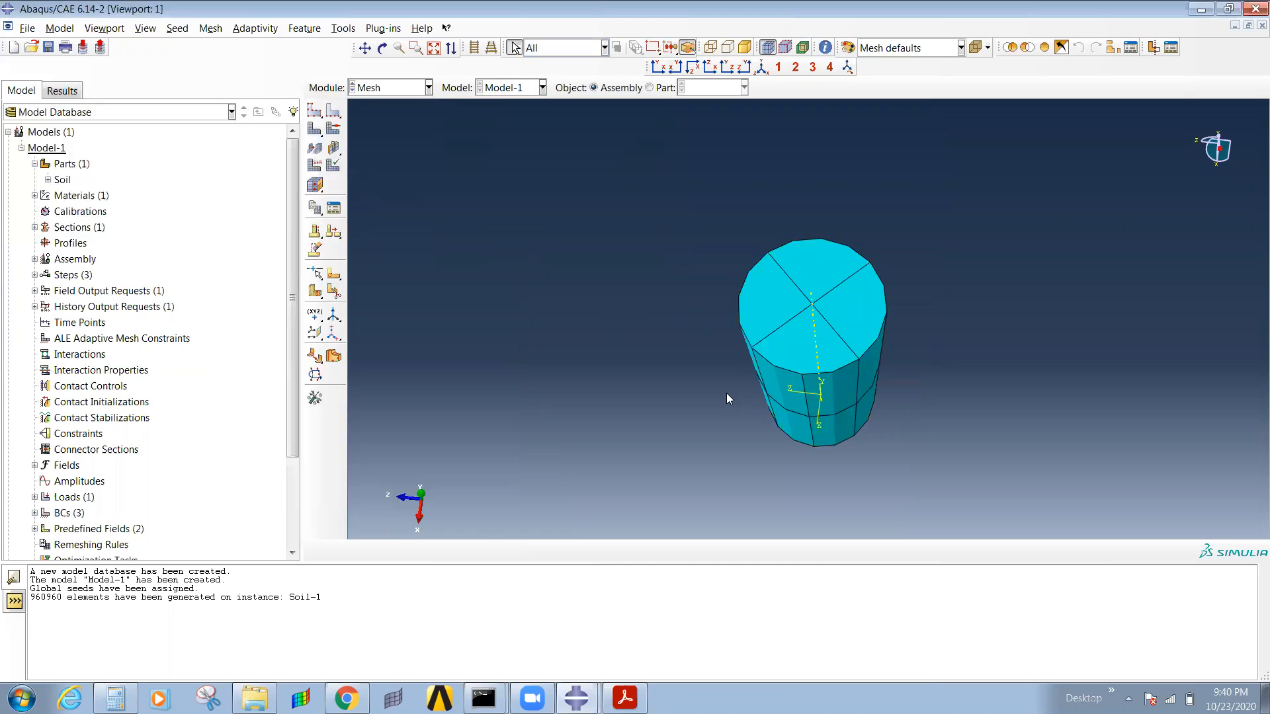
Step: Set the soil cylinder's approximate global seed size to 0.005 and delete the mesh this invalidates
left_click(315, 111)
left_click(370, 333)
key("BackSpace")
type("05")
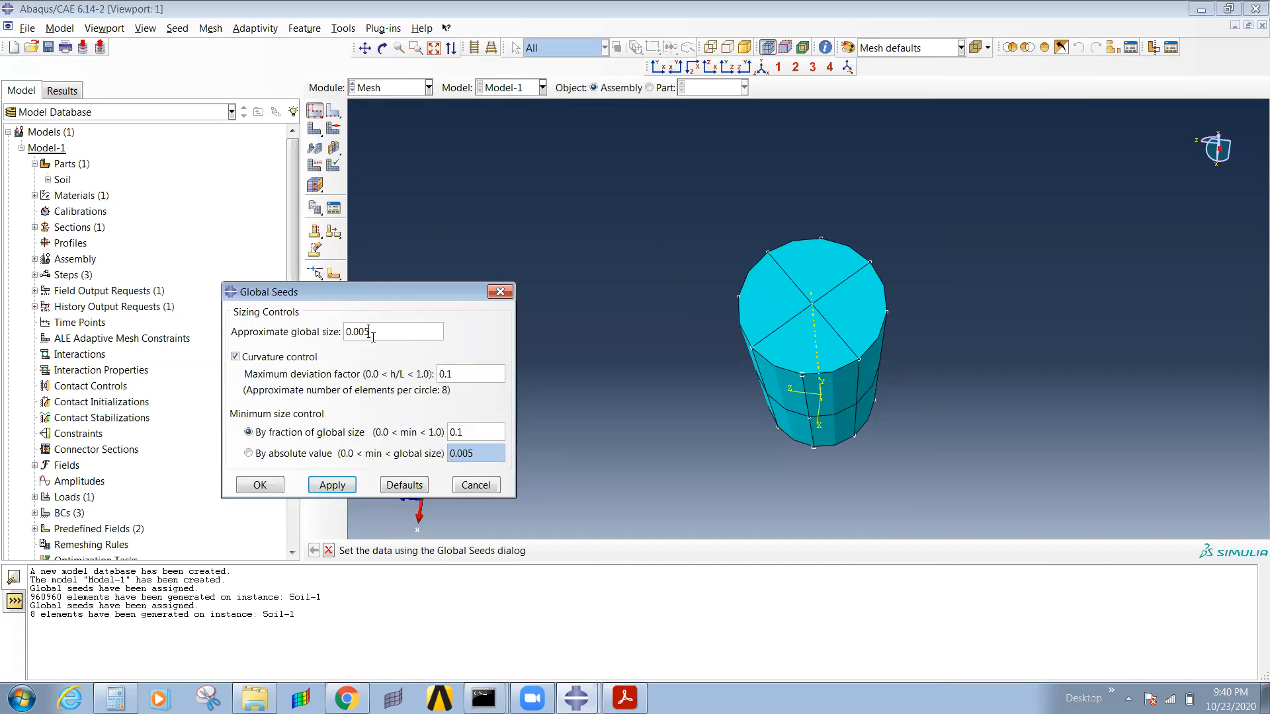
left_click(332, 486)
left_click(96, 224)
left_click(259, 485)
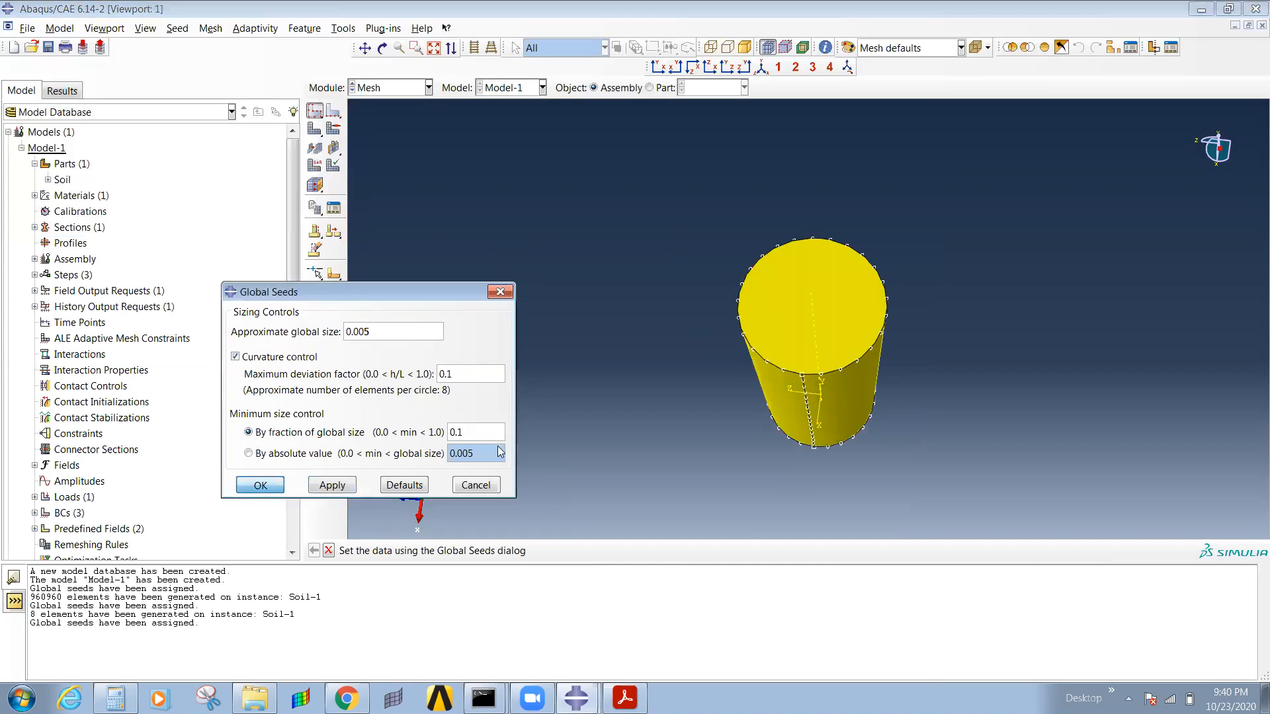
Step: Generate the mesh on the reseeded soil instance and check it from the side and top
left_click(315, 128)
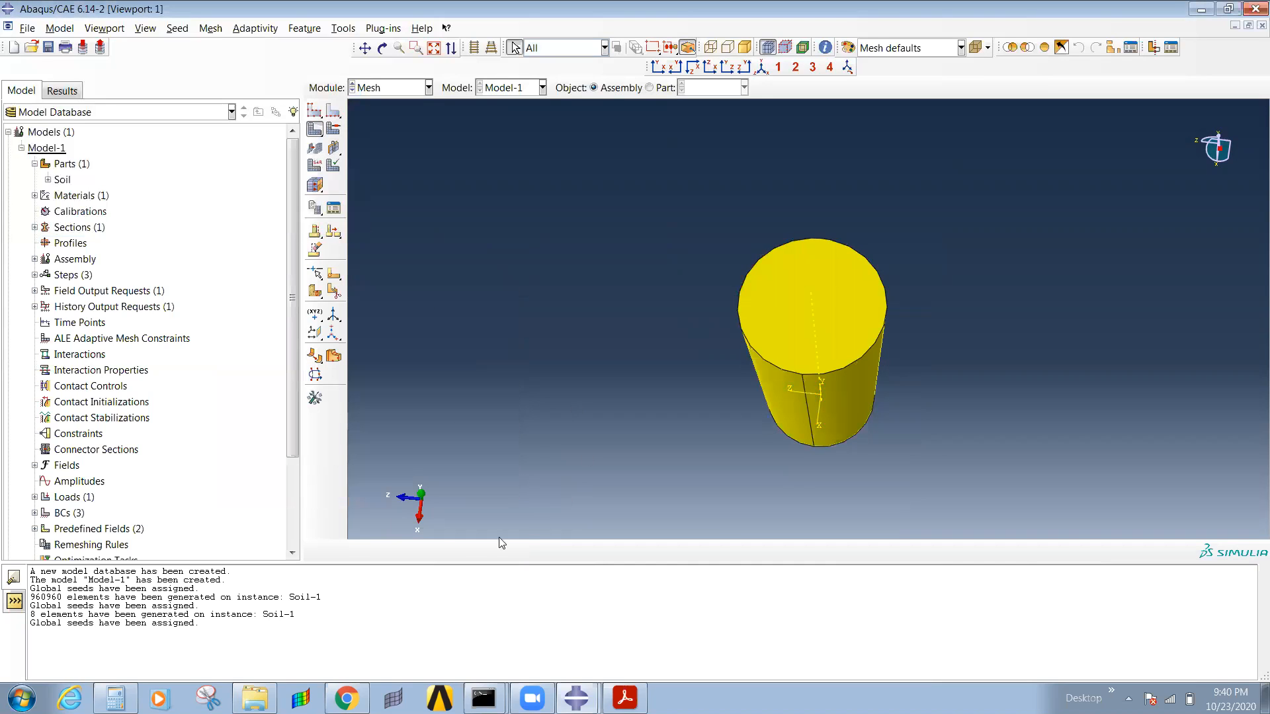
left_click(485, 554)
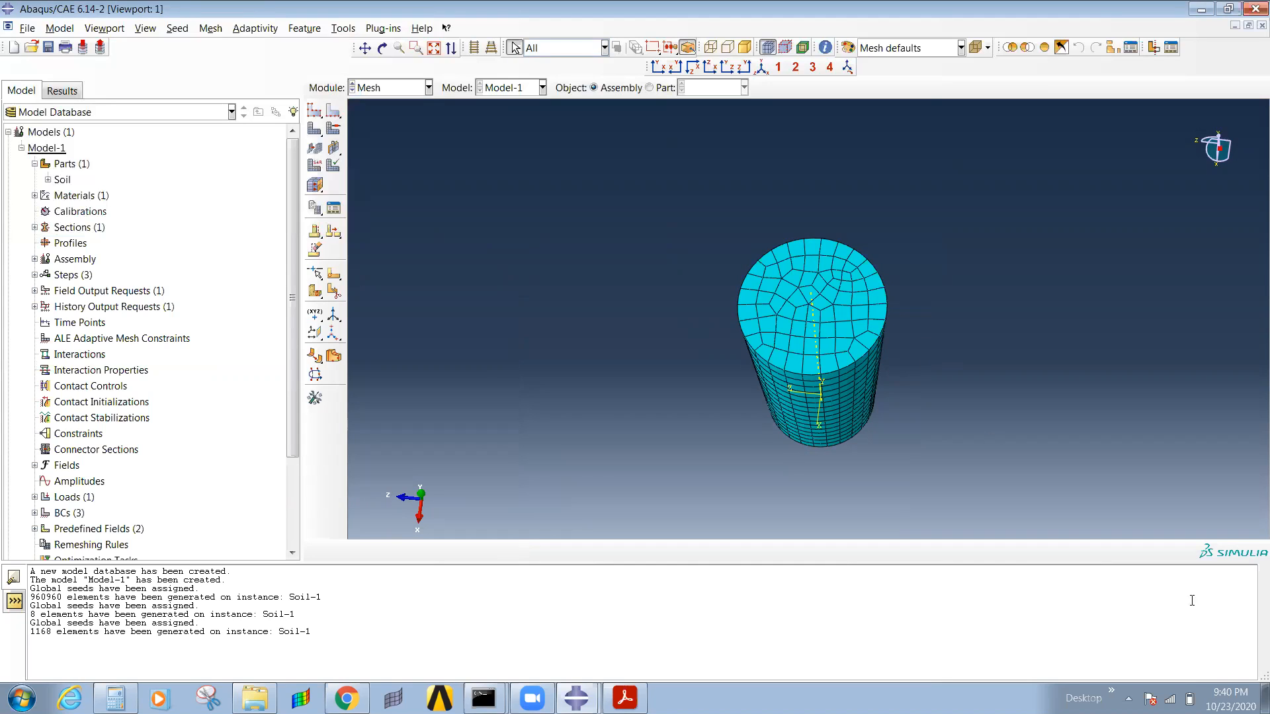
key("ctrl+alt")
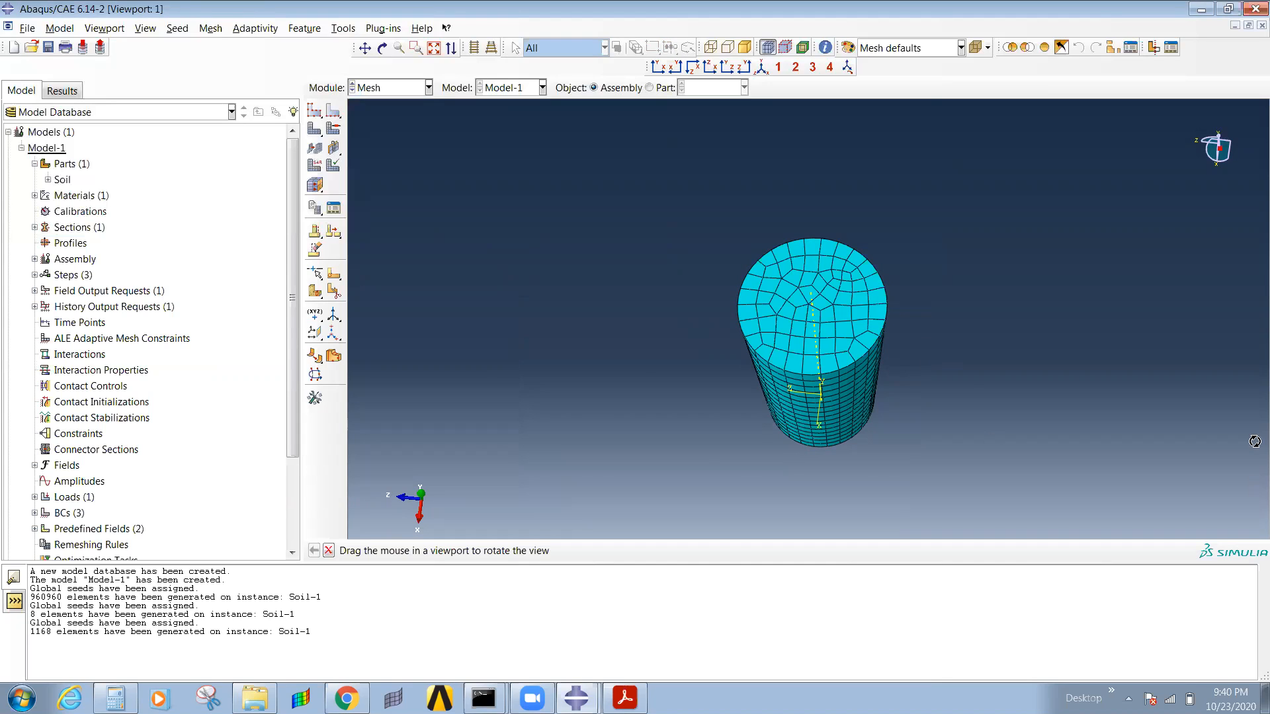
left_click_drag(748, 403, 887, 414, "ctrl+alt")
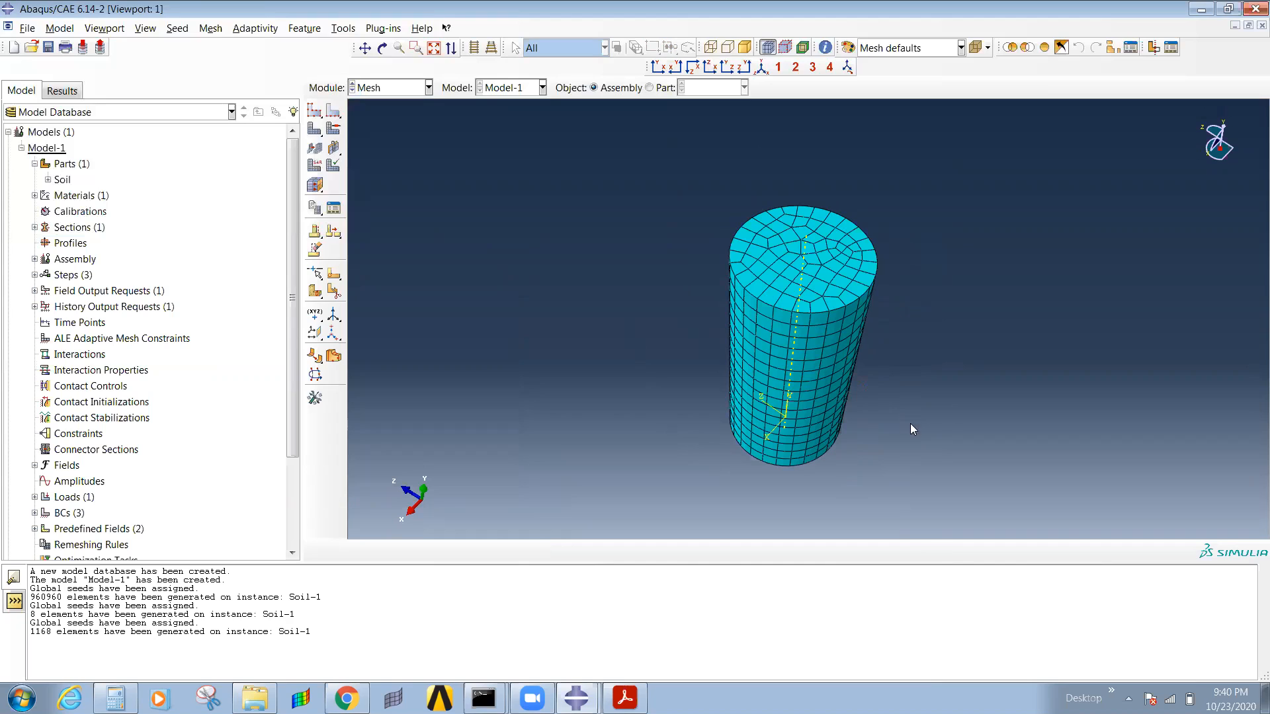
Step: Switch to the Job module and create a full-analysis job named soil from Model-1 with default settings
left_click(382, 90)
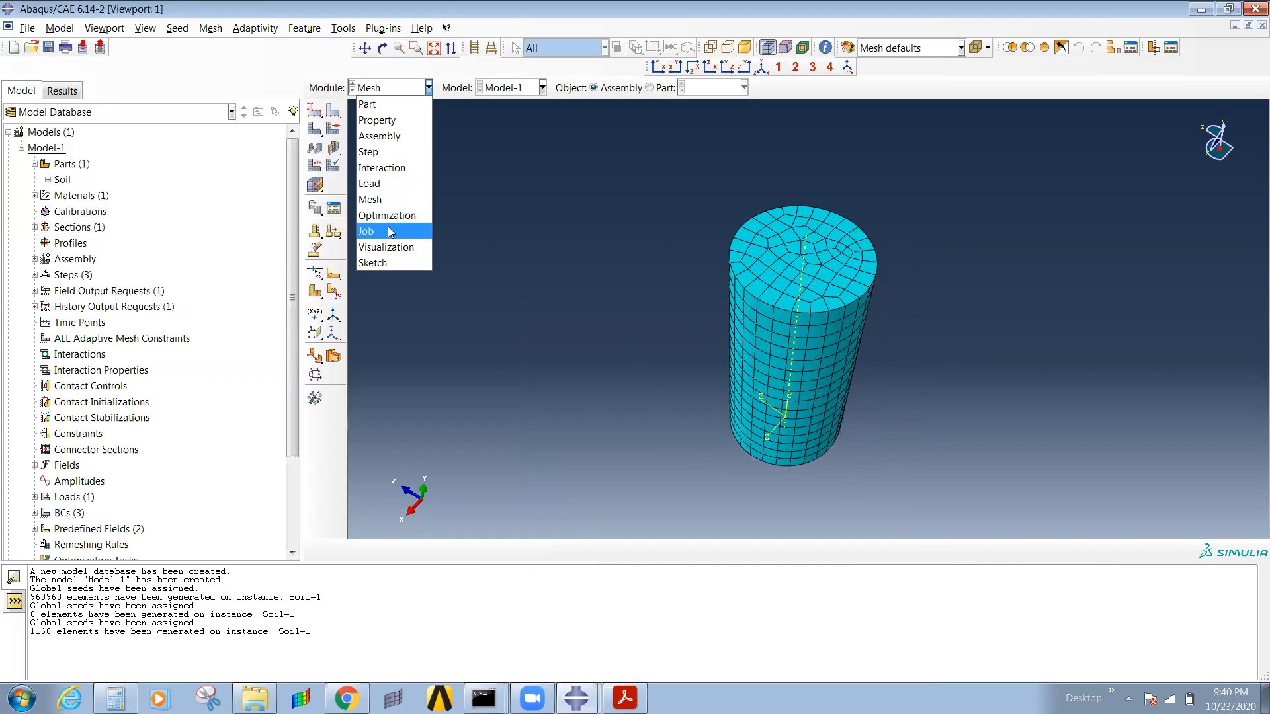
left_click(390, 231)
left_click(377, 88)
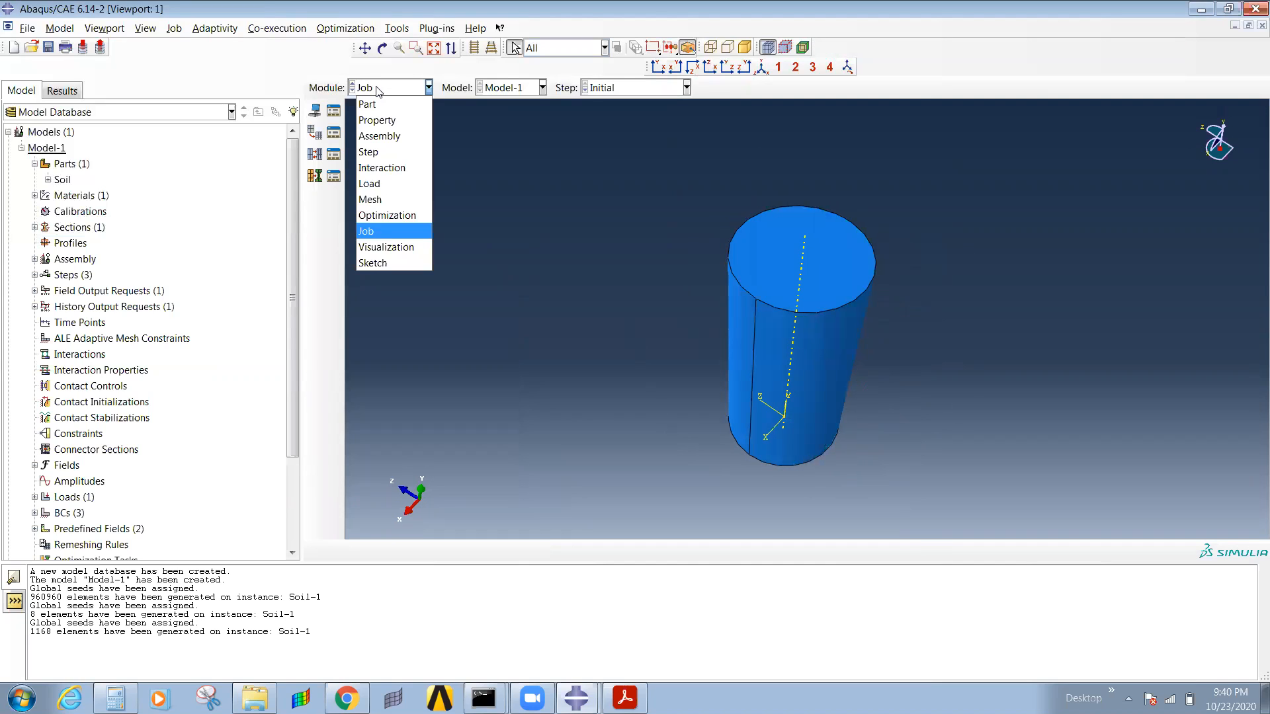
left_click(380, 231)
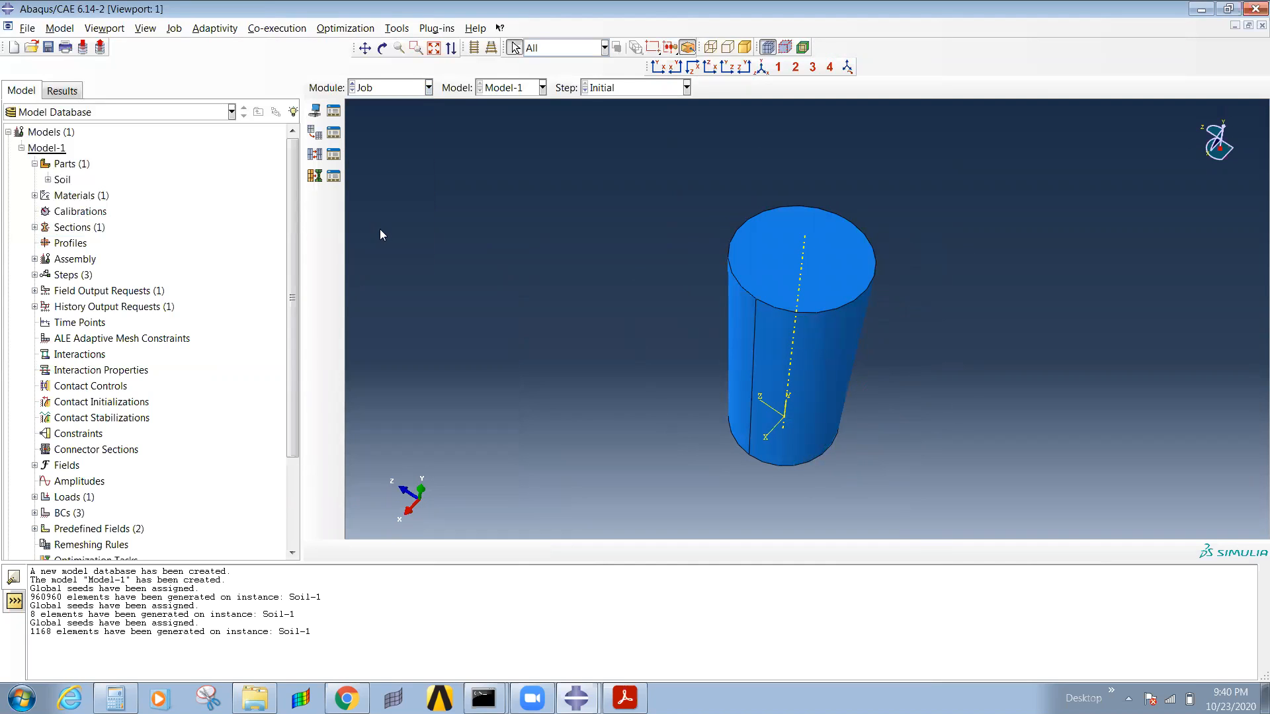
left_click(317, 111)
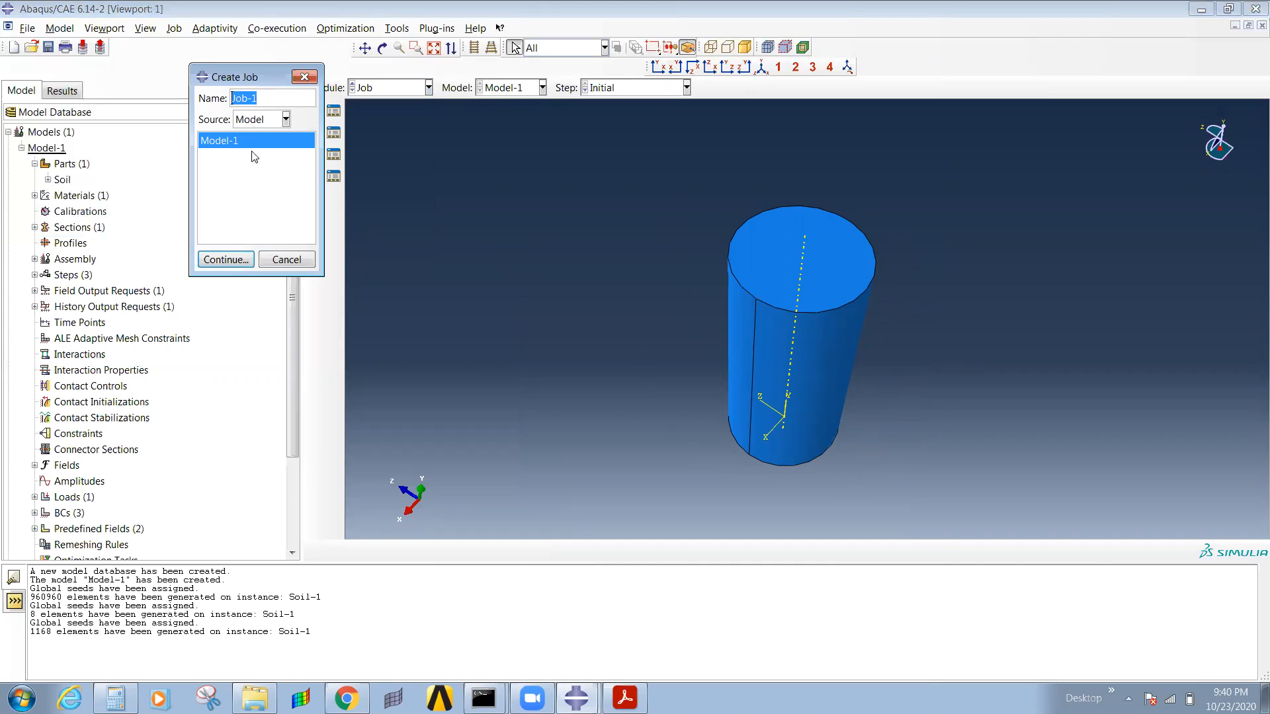
type("soilk")
key("BackSpace")
left_click(226, 260)
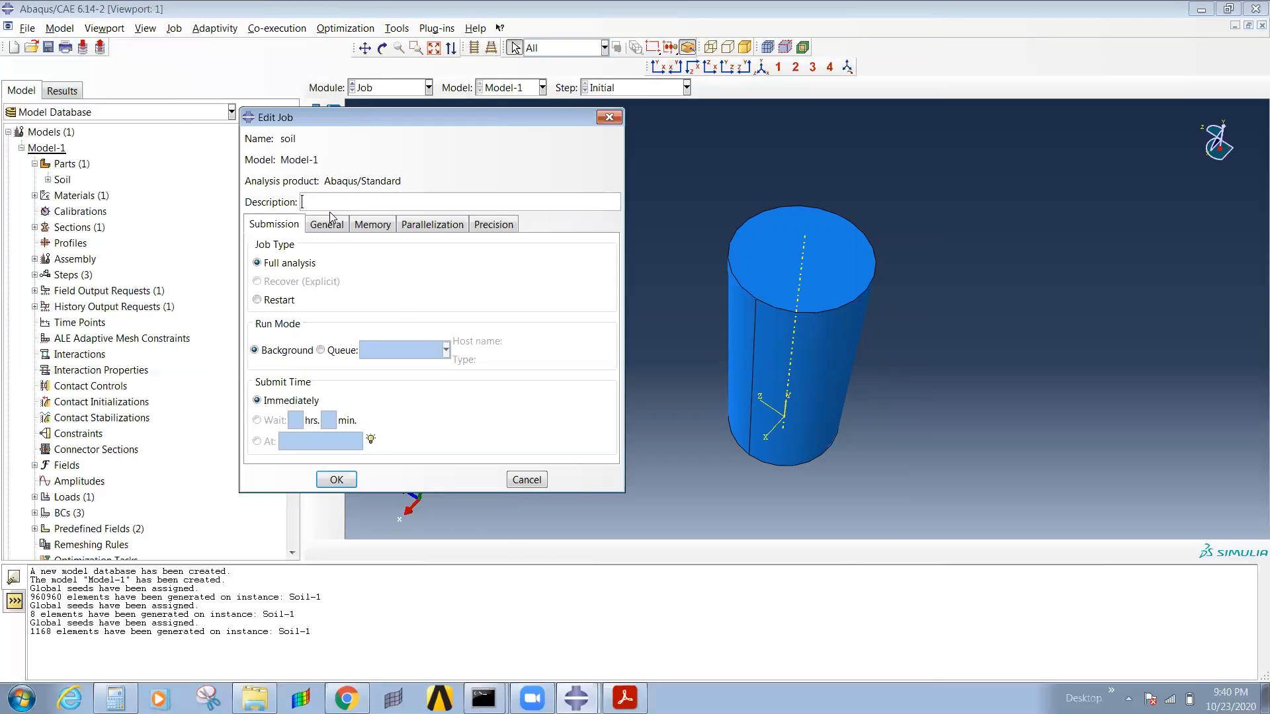
left_click(335, 480)
left_click(334, 111)
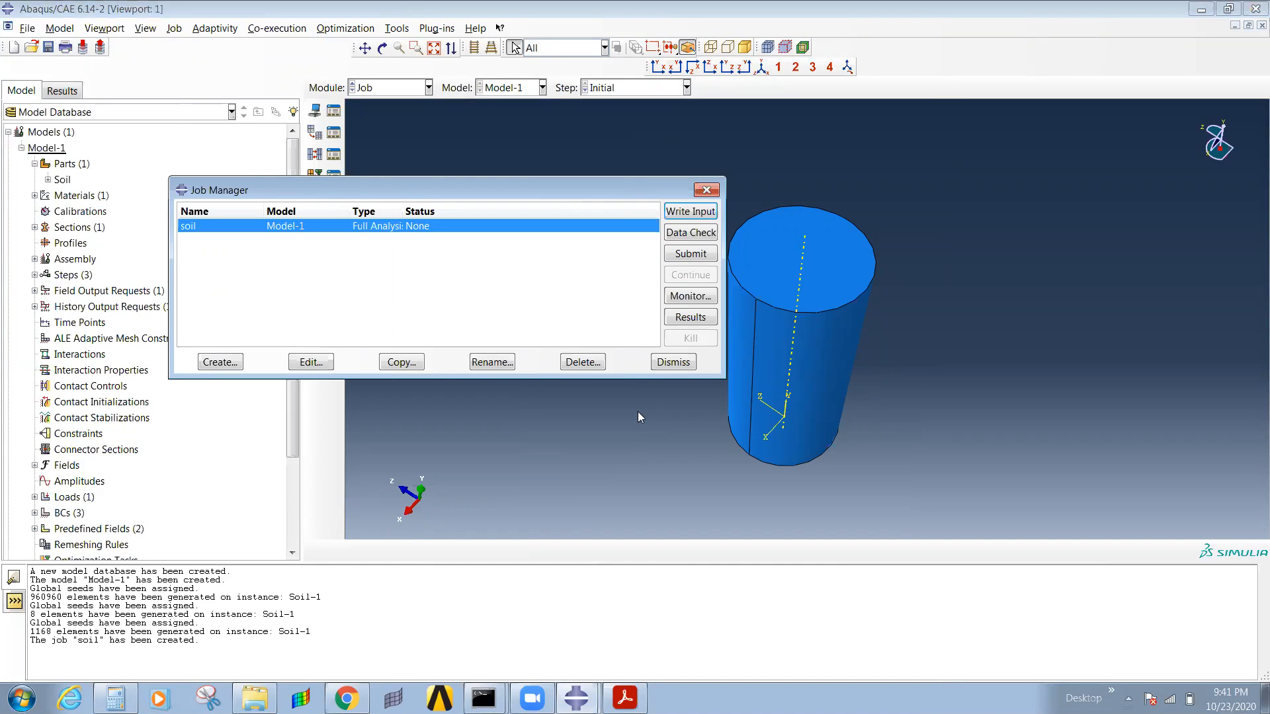
left_click(673, 363)
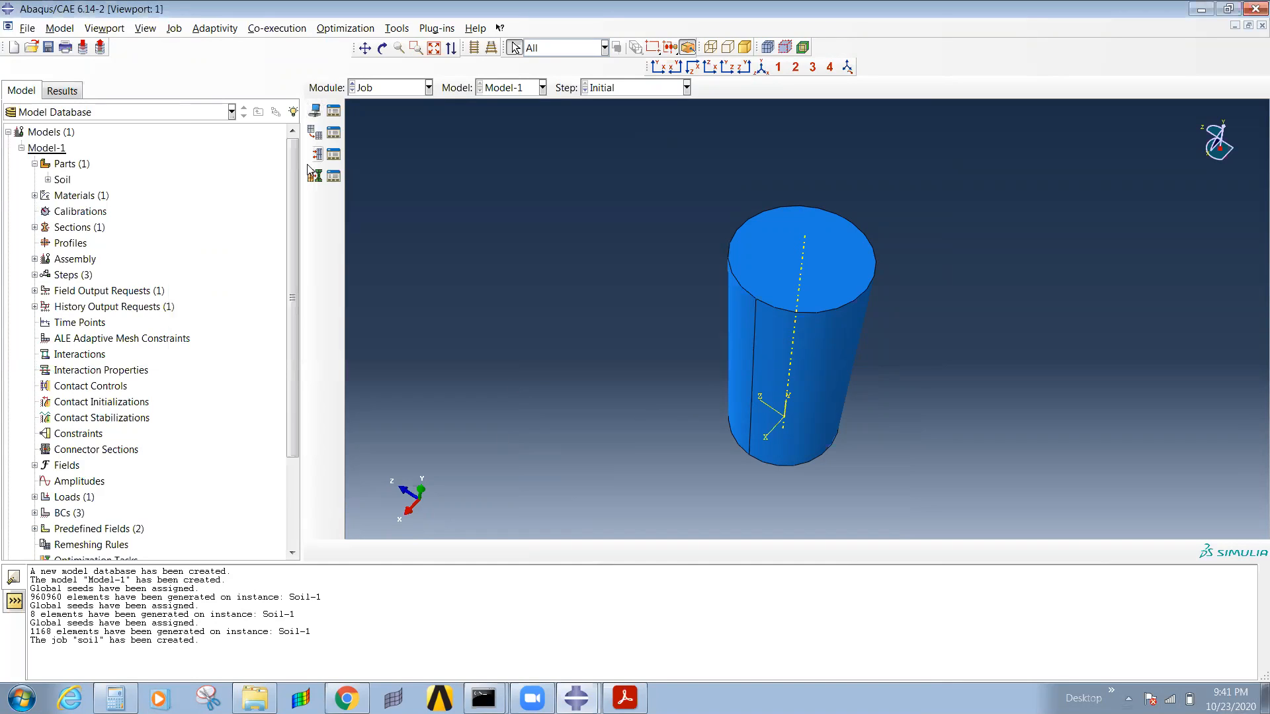
right_click(576, 698)
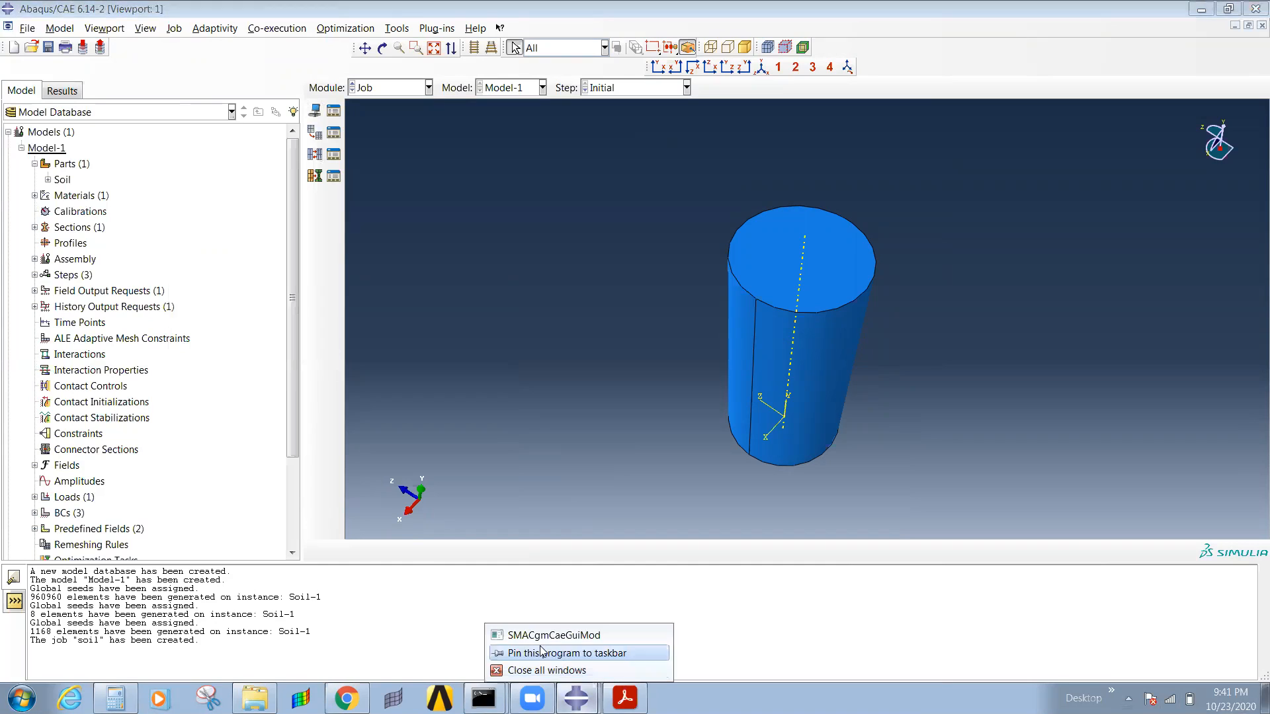
Step: Submit the soil job, overwriting its existing job files, and open its monitor in a widened window
left_click(333, 112)
left_click(689, 254)
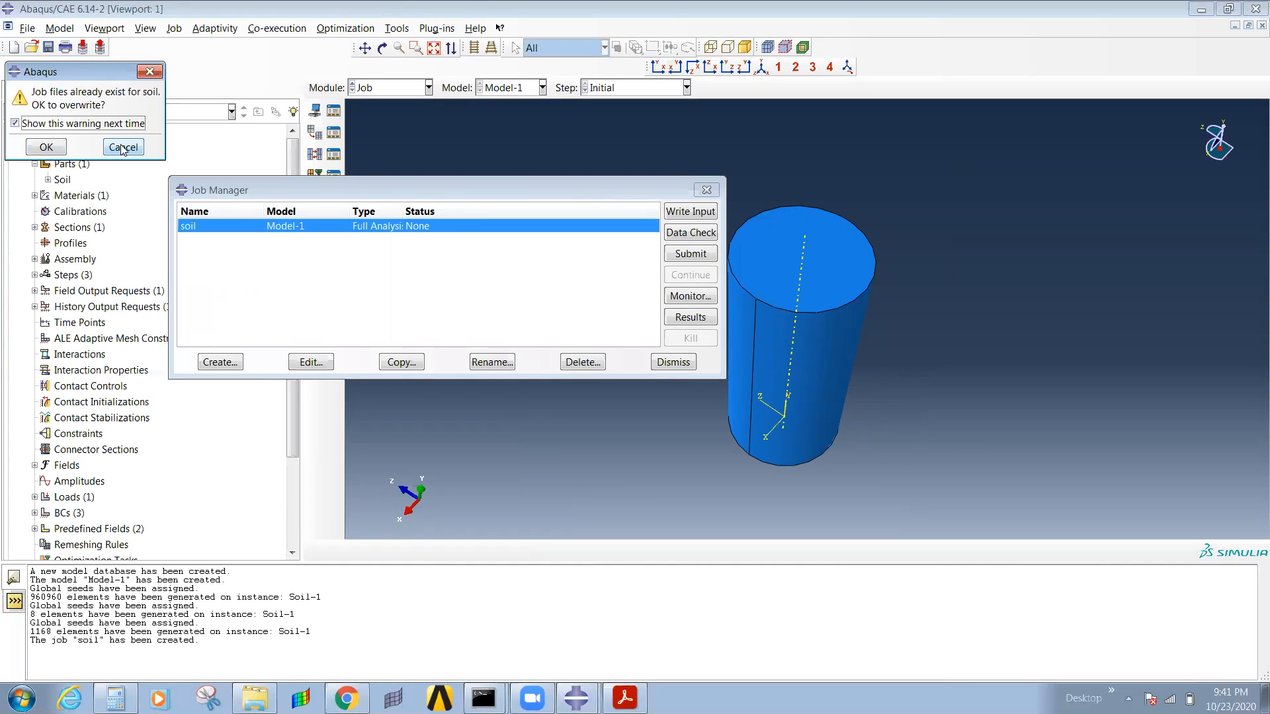
left_click(59, 147)
left_click(670, 297)
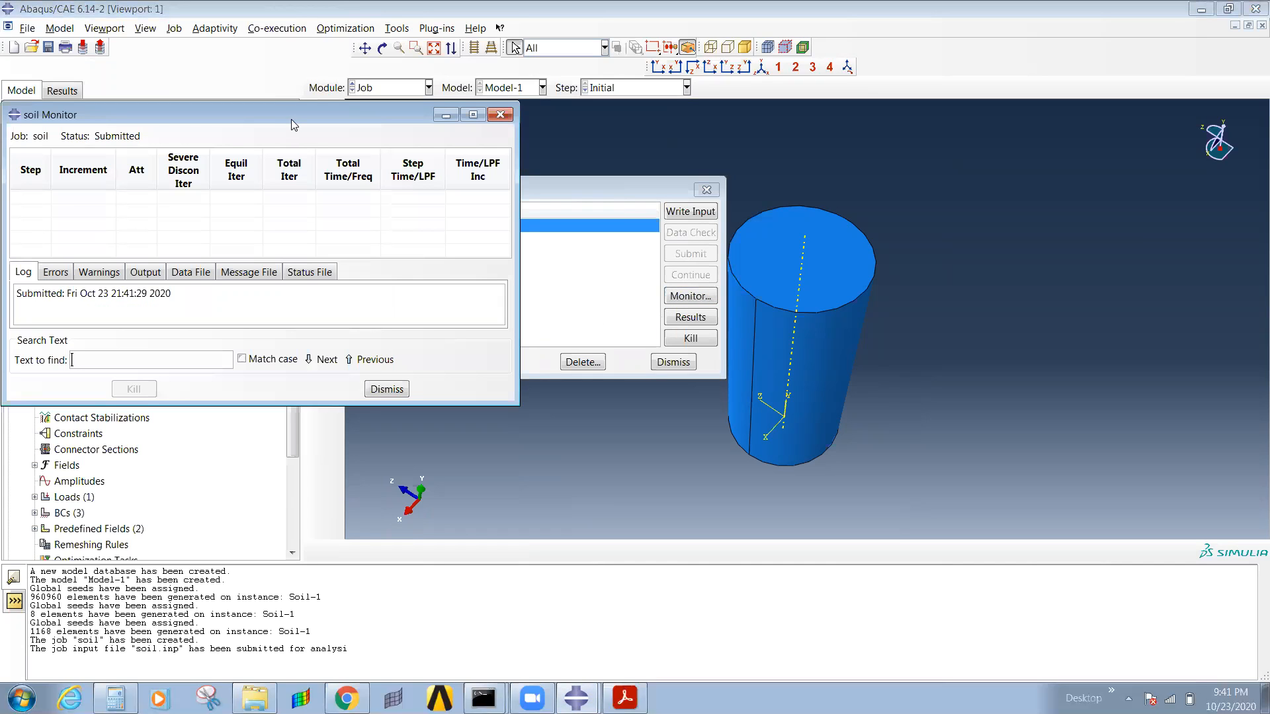
left_click_drag(294, 124, 480, 275)
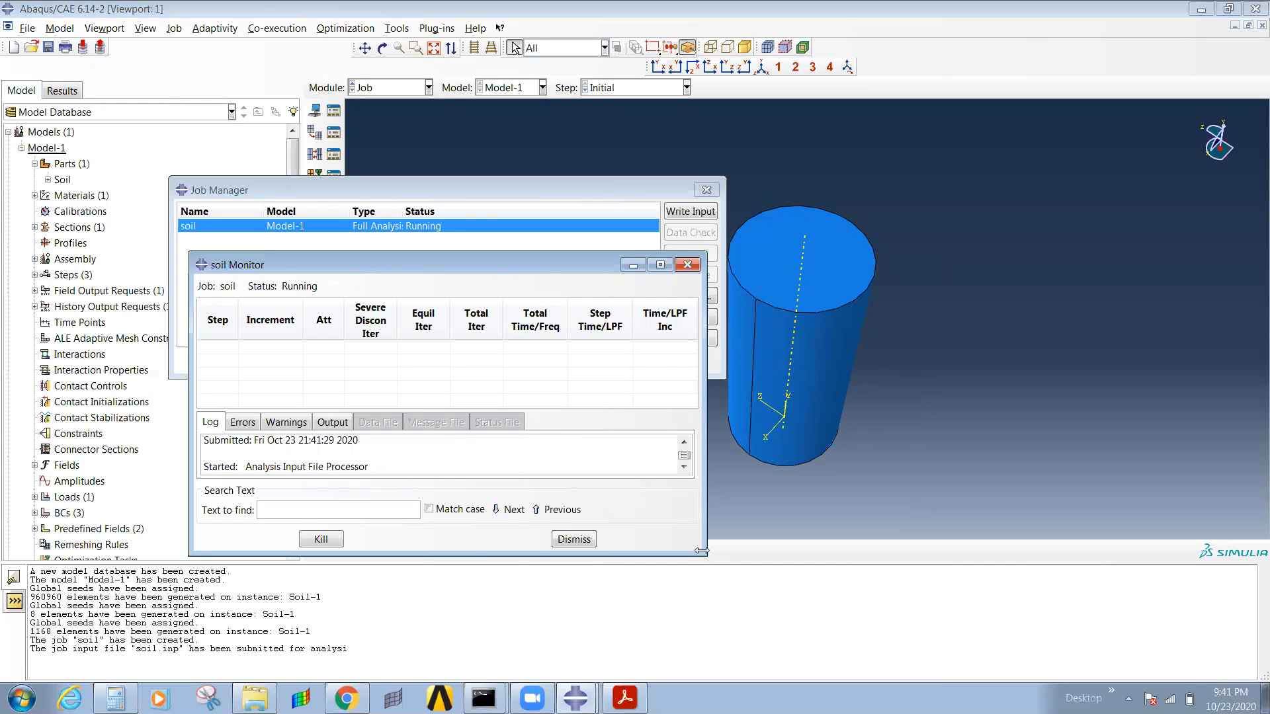
left_click_drag(702, 551, 855, 552)
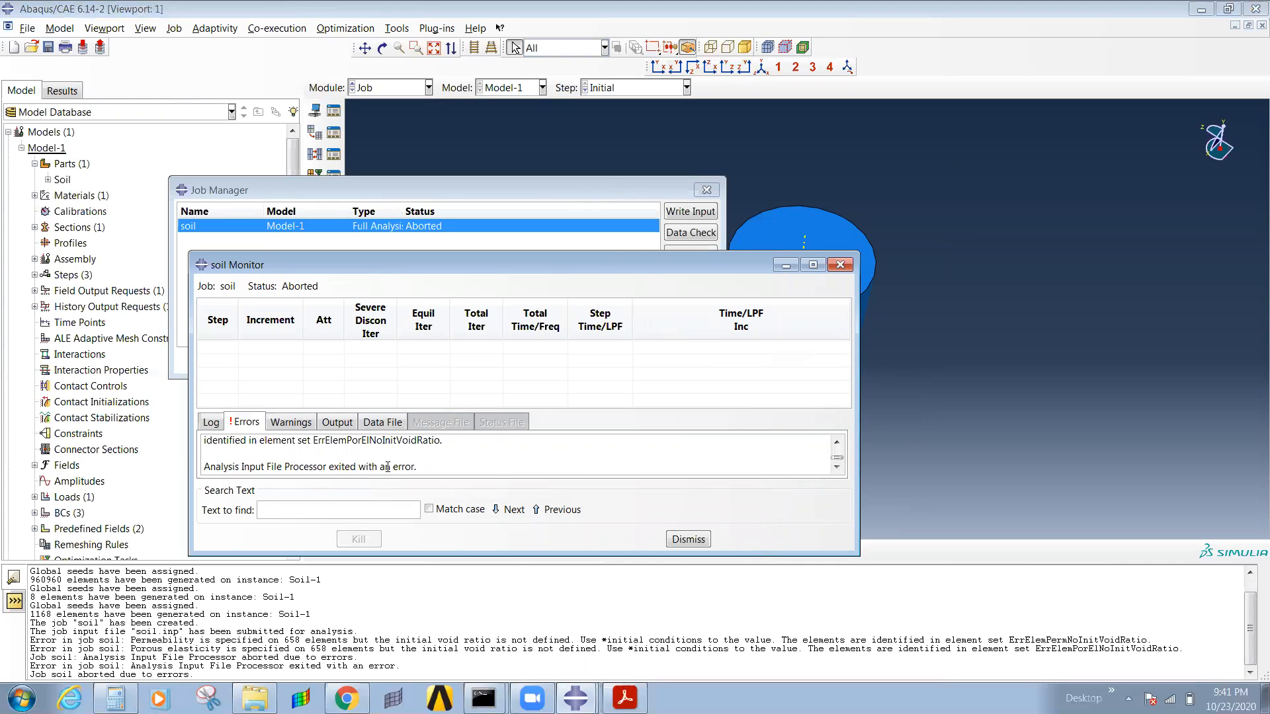
Step: Reopen the soil job's monitor and read through its error messages about the initial void ratio
left_click(842, 266)
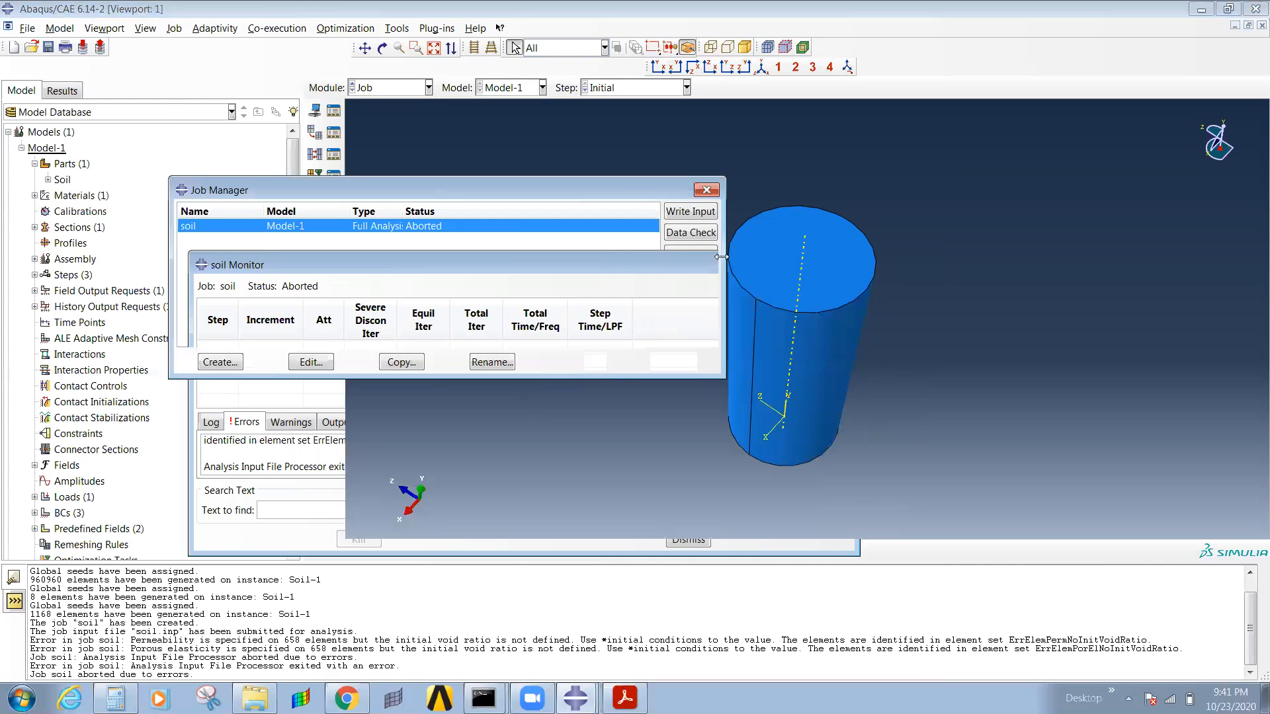
left_click(703, 297)
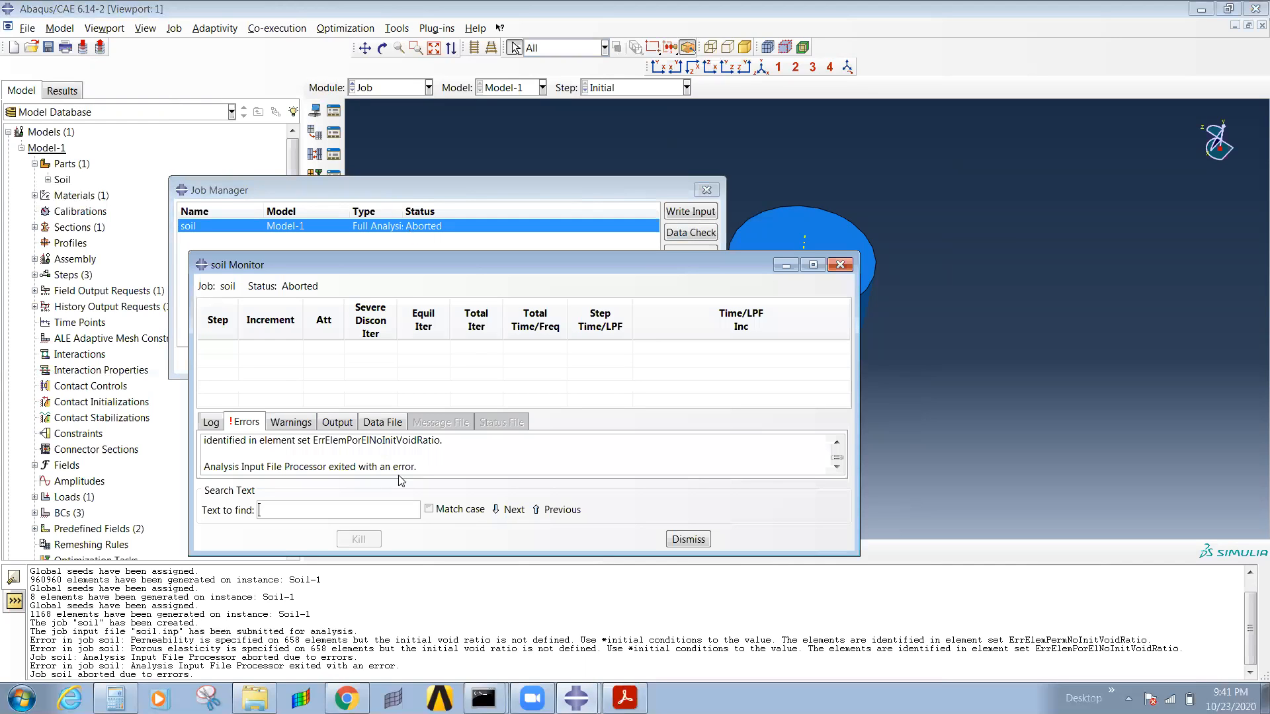
left_click_drag(213, 443, 433, 444)
scroll(478, 467, "up", 1)
scroll(459, 451, "down", 1)
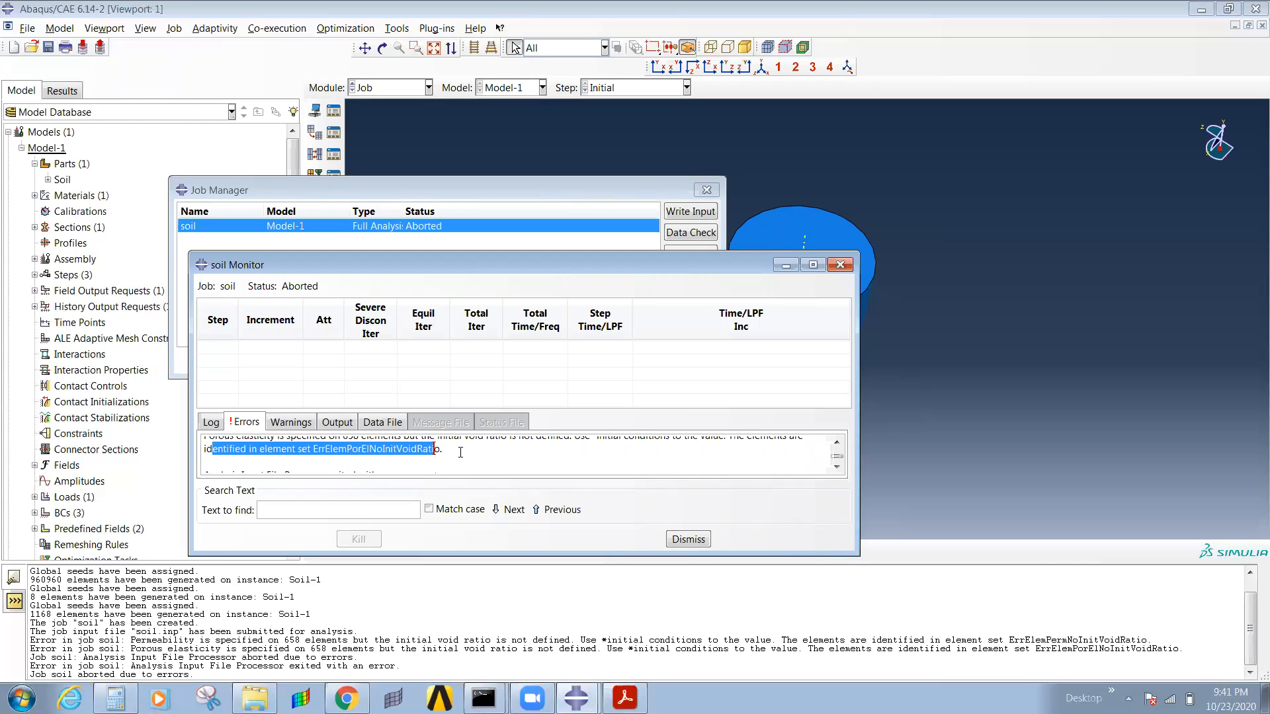
scroll(486, 467, "up", 1)
scroll(476, 466, "up", 1)
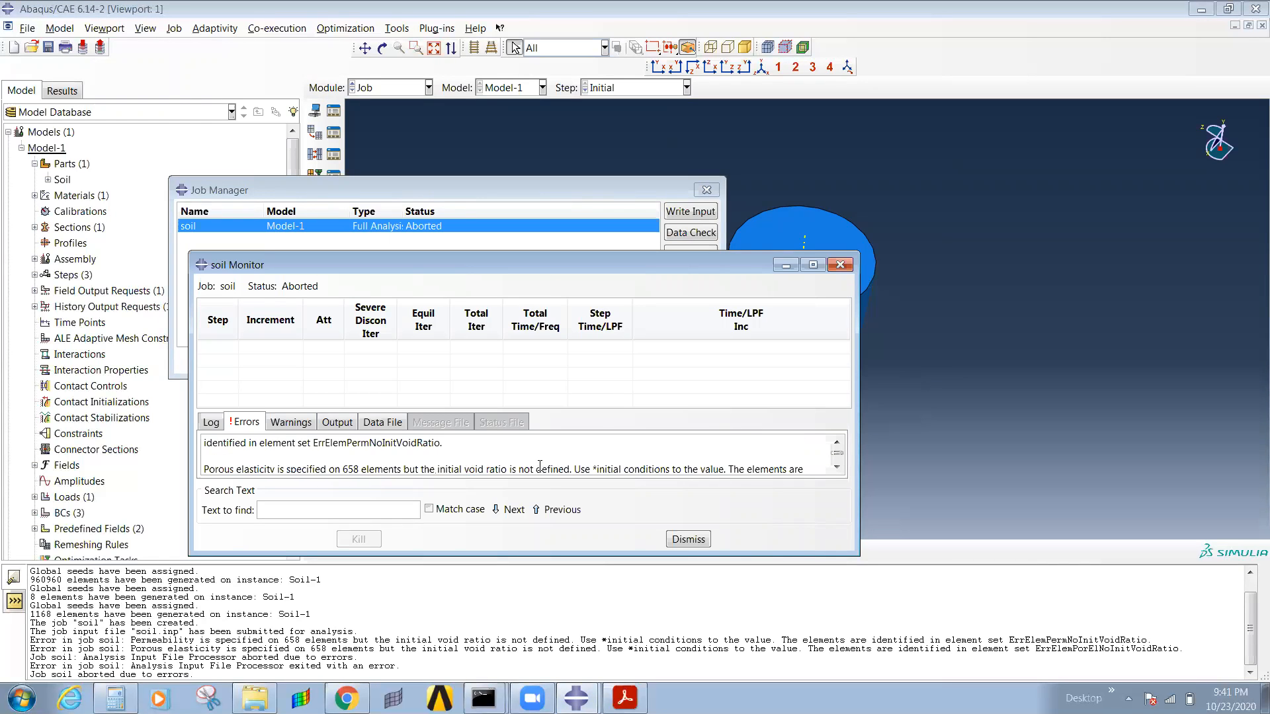
Step: Read the soil job's porous elasticity error in the monitor, and close the monitor and the job manager
scroll(470, 460, "down", 1)
scroll(467, 456, "up", 1)
left_click_drag(468, 467, 756, 455)
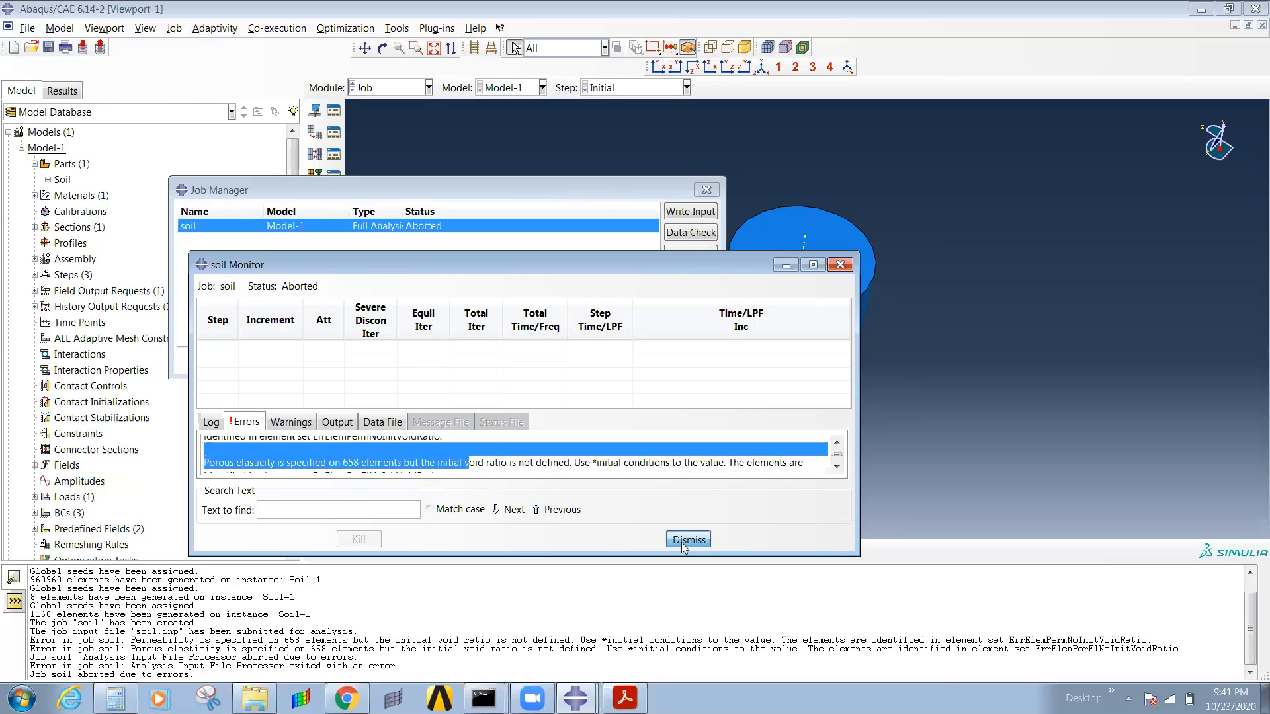
left_click(690, 540)
left_click(707, 190)
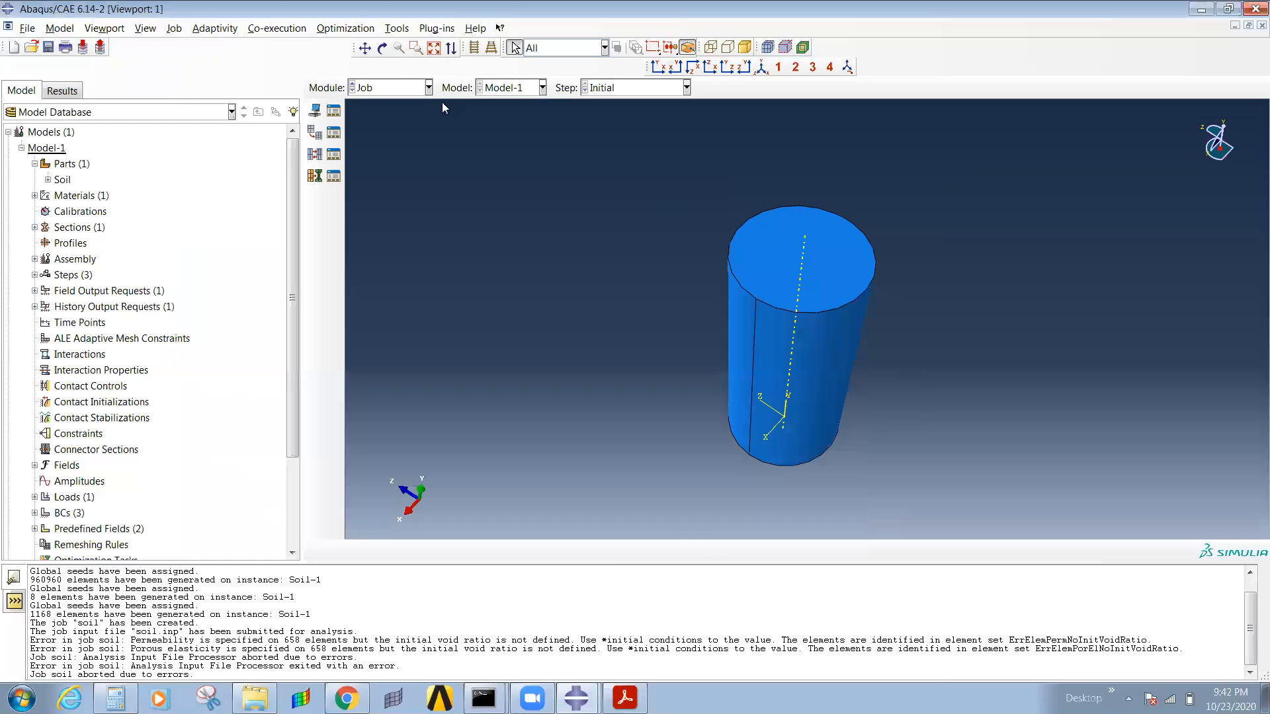
Step: Switch to the Load module, inspect the existing void ratio predefined field and delete it
left_click(395, 88)
left_click(371, 183)
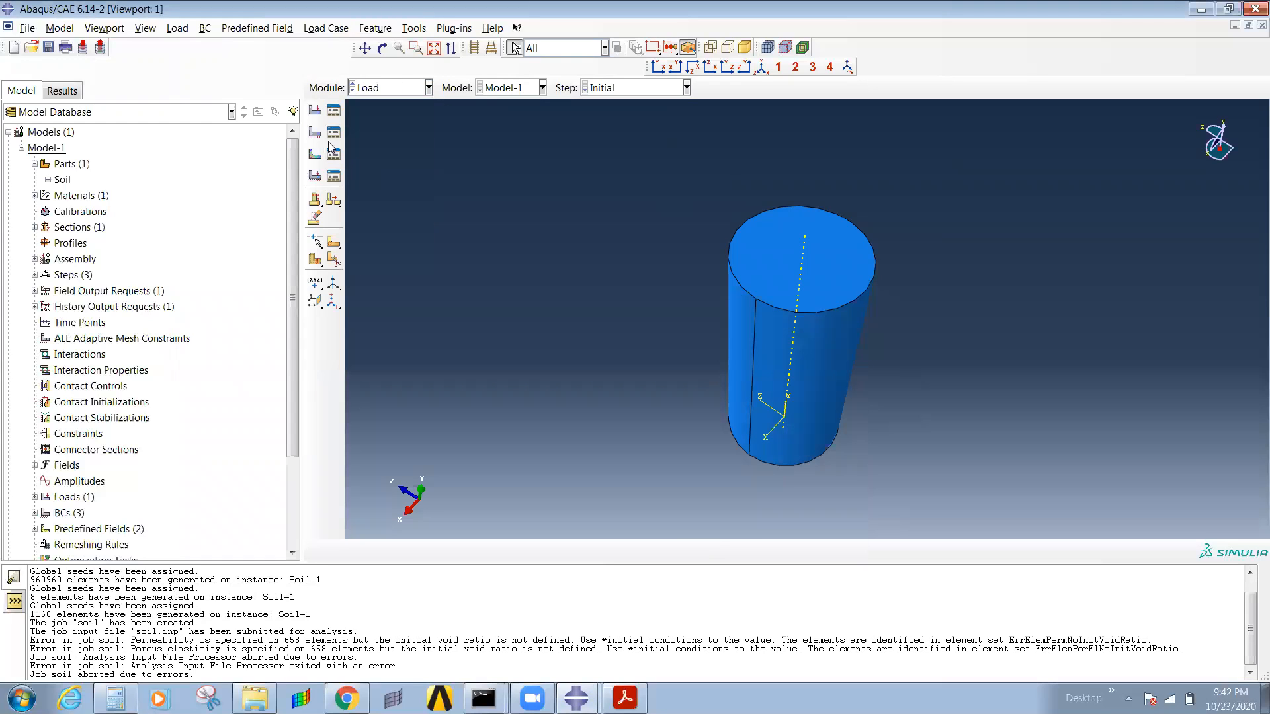
left_click(315, 154)
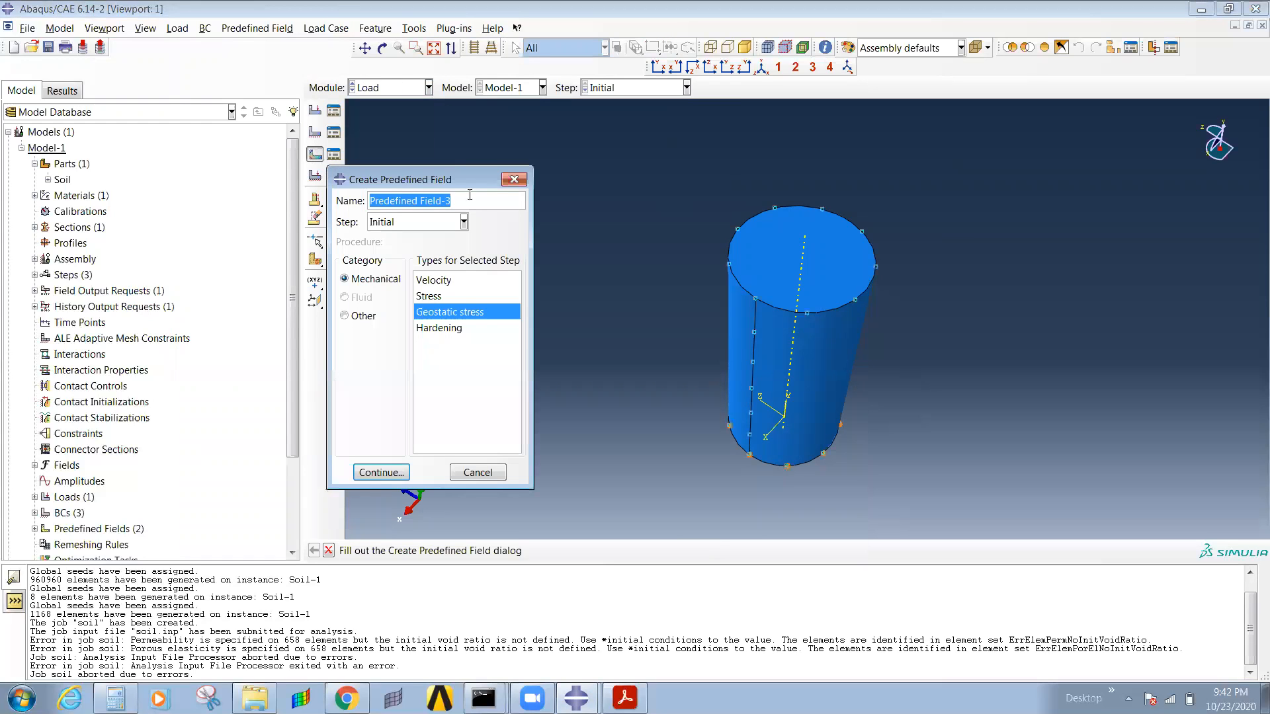
left_click(514, 179)
left_click(333, 154)
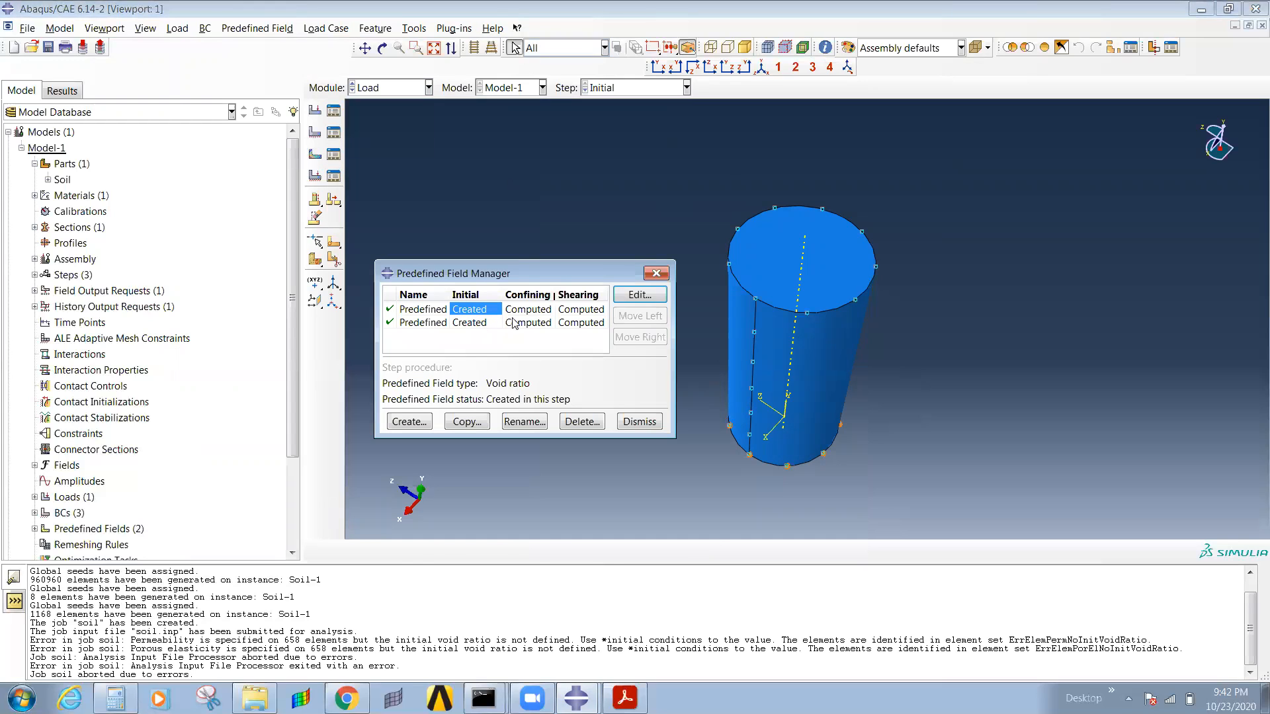
left_click(628, 296)
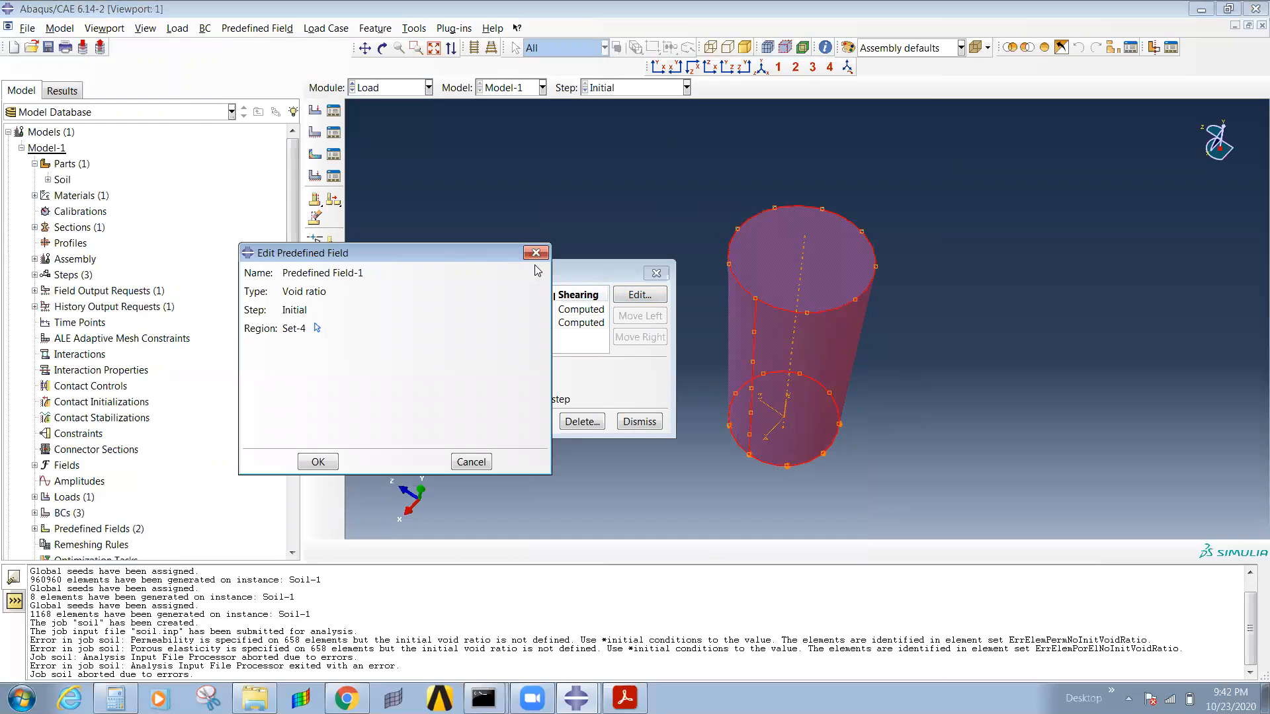
left_click(535, 253)
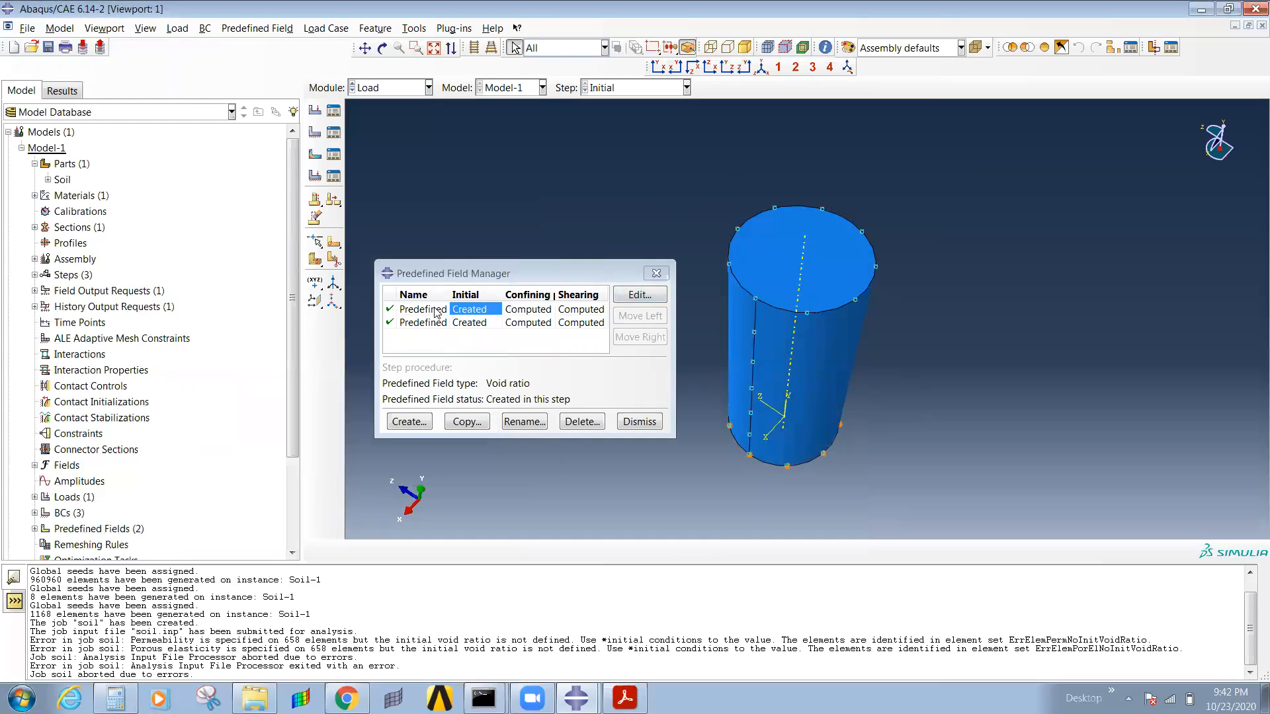
left_click(582, 422)
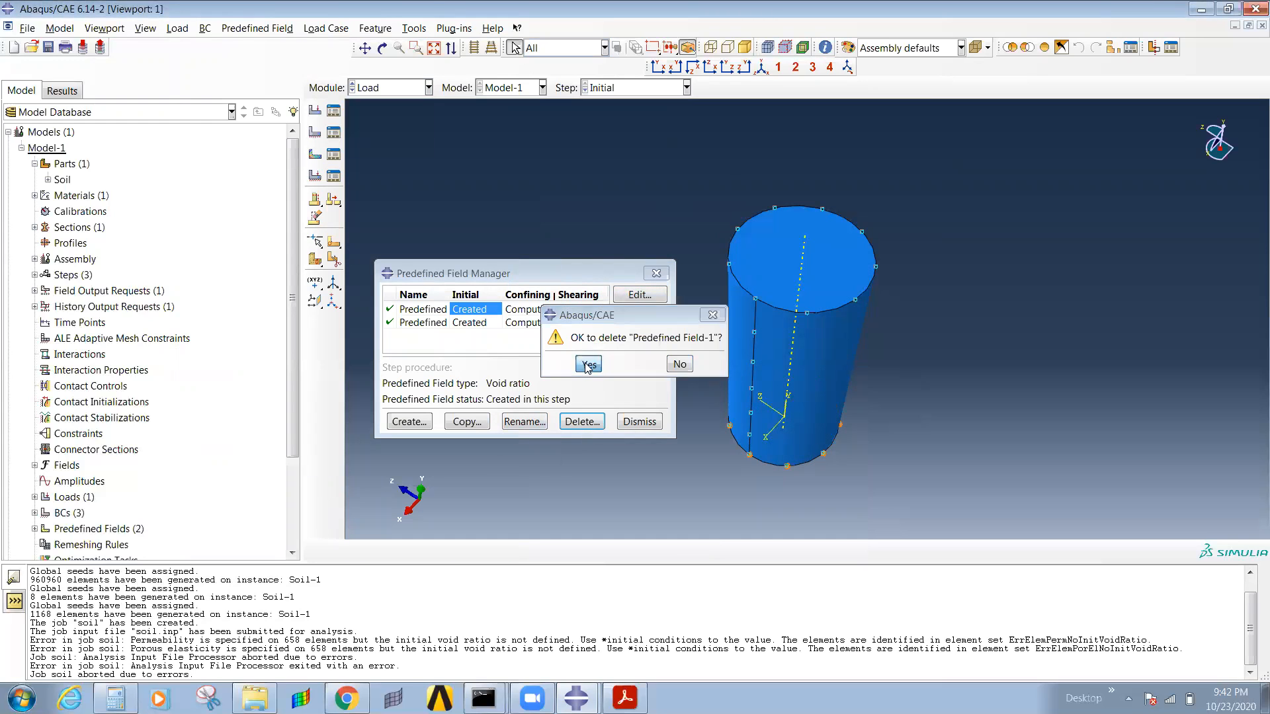
left_click(585, 361)
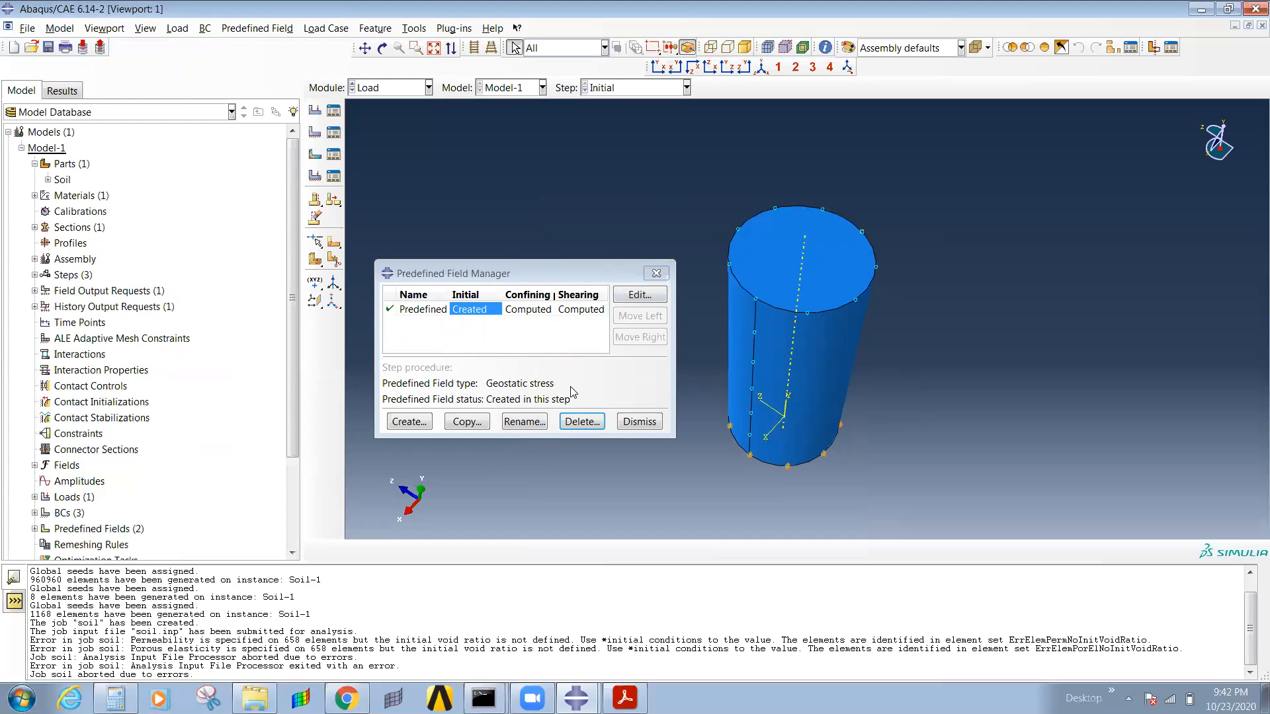
Step: Start a new void ratio predefined field in the Initial step on the soil cylinder, selecting its side, top and bottom
left_click(416, 425)
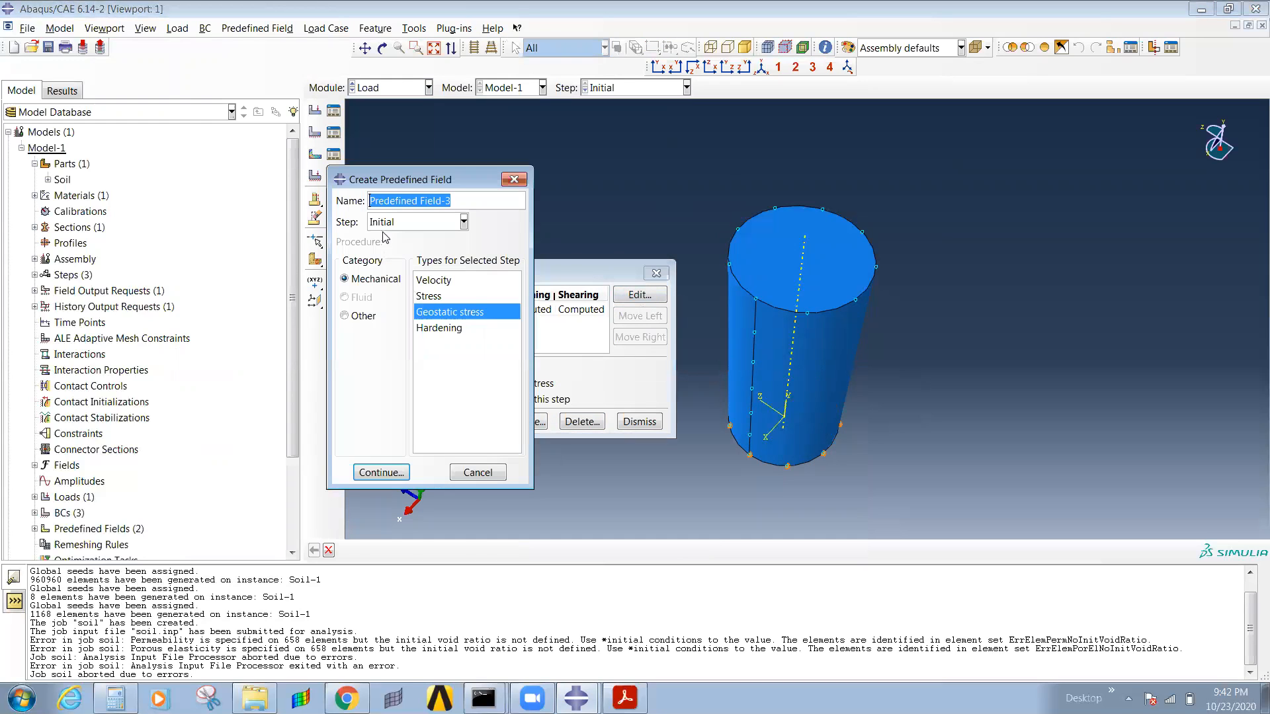
left_click(369, 320)
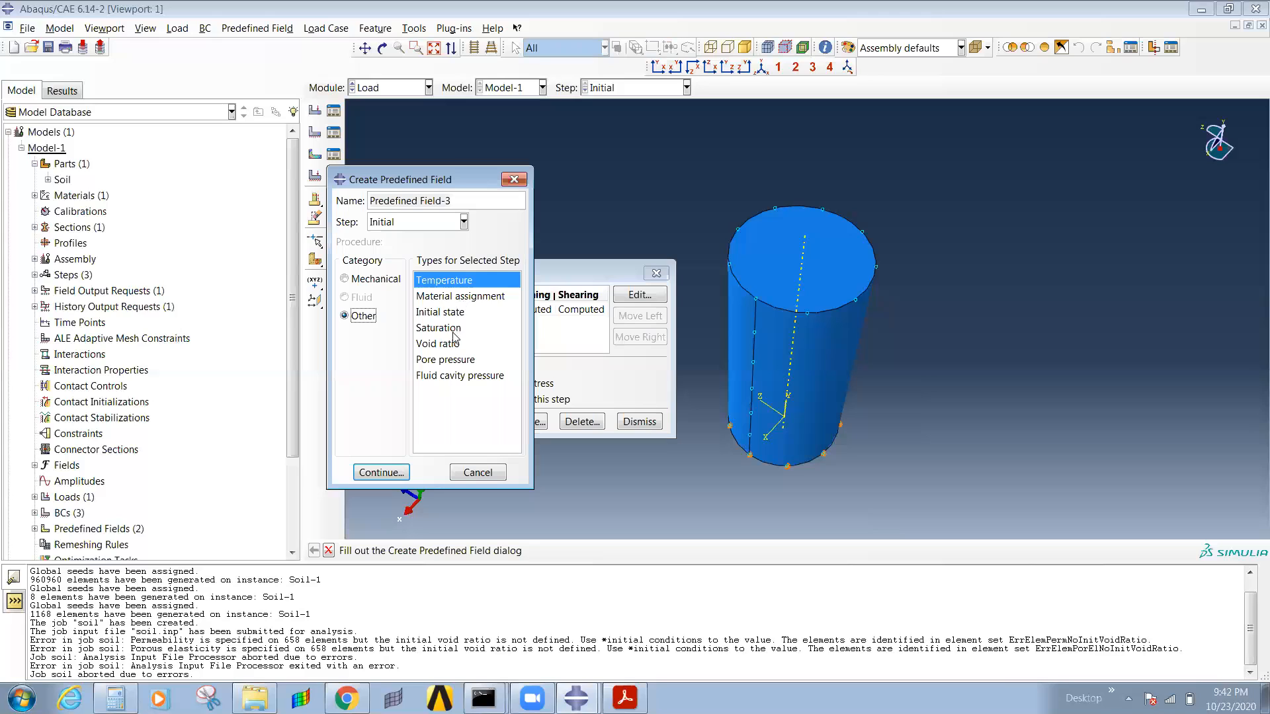
left_click(445, 345)
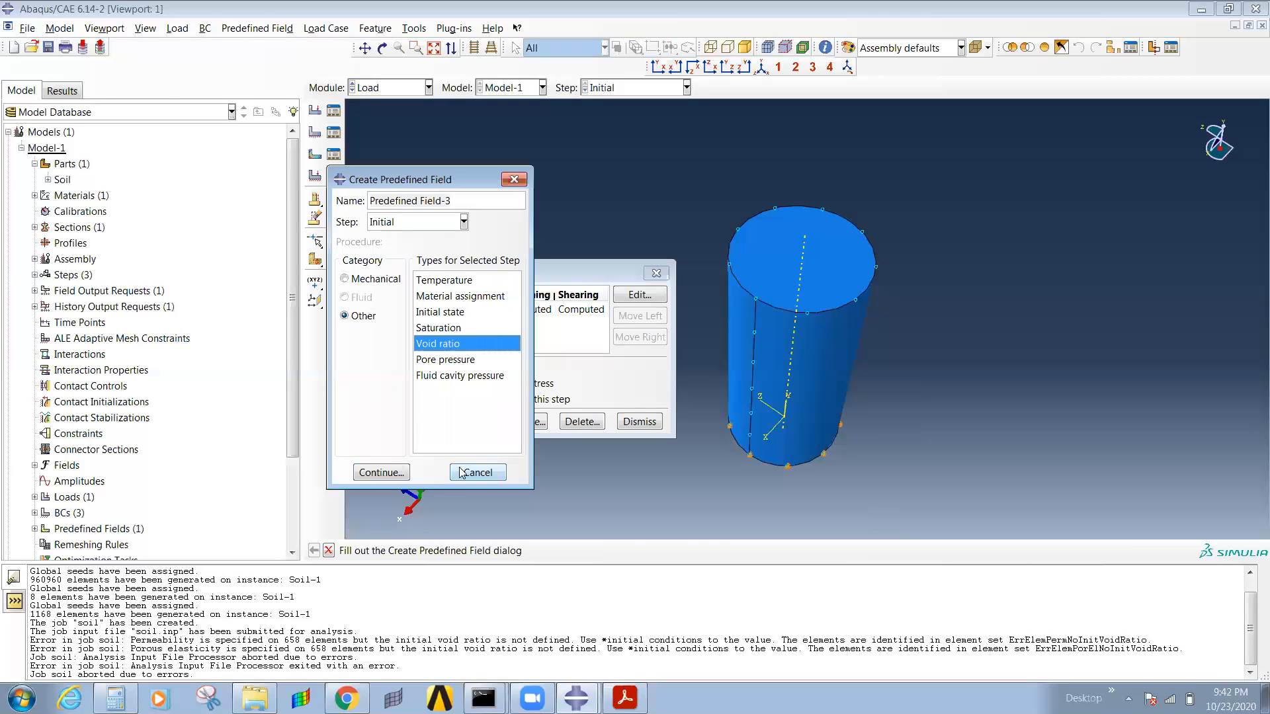
left_click(398, 472)
left_click(816, 336)
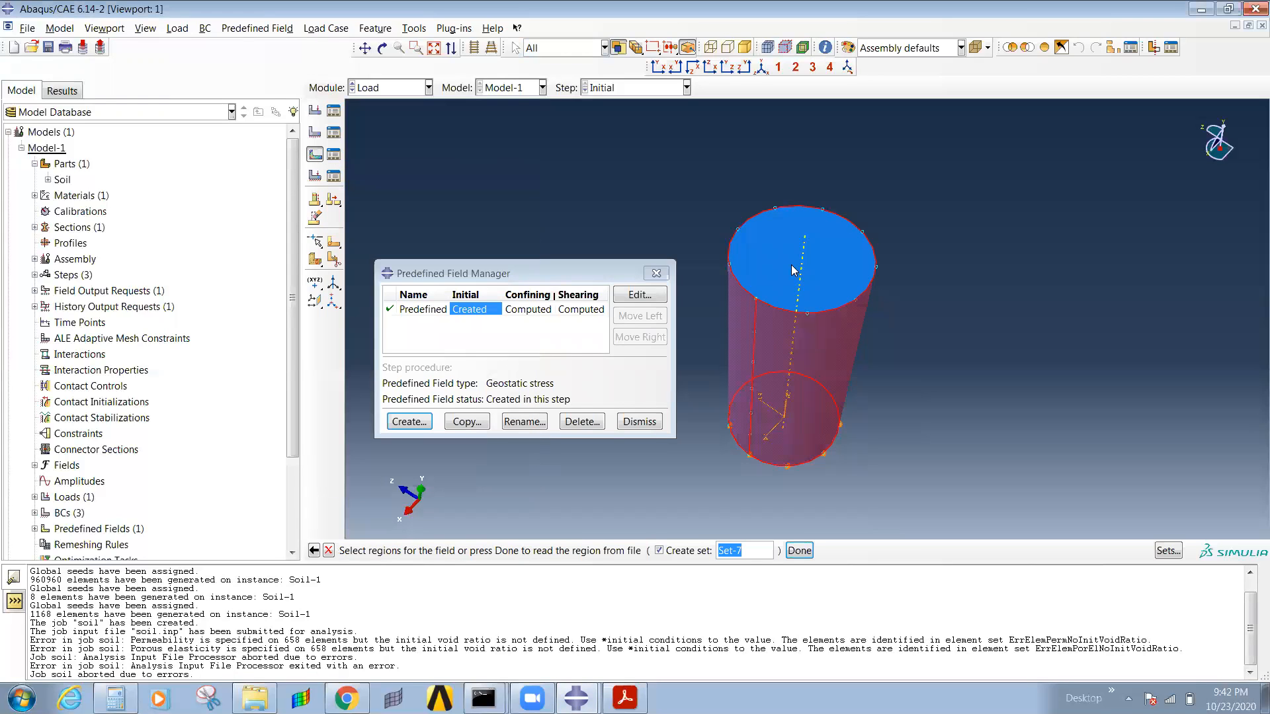
left_click(797, 272, "shift")
left_click_drag(825, 355, 807, 188, "ctrl+alt")
left_click_drag(831, 321, 823, 271, "ctrl+alt")
left_click(809, 445, "shift")
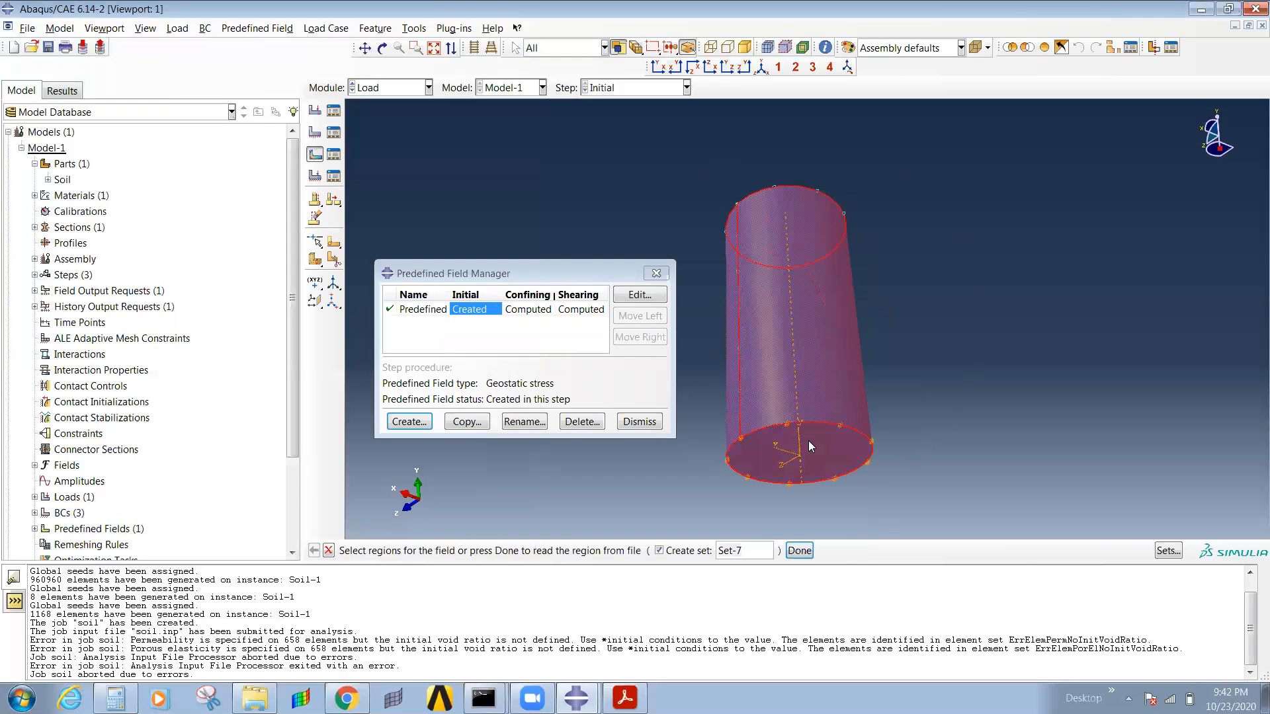
left_click(804, 556)
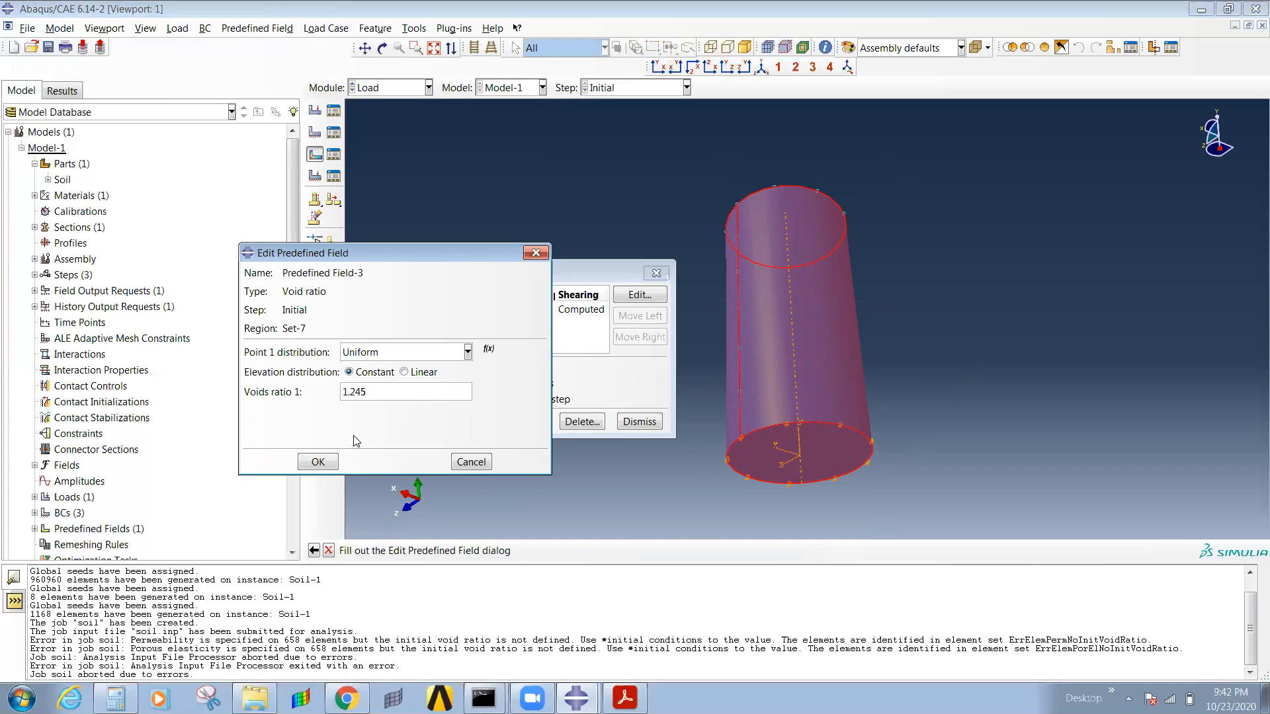
Step: Check the void ratio in the reference paper and apply a uniform, constant value of 1.258 to the new field
key("alt+Tab")
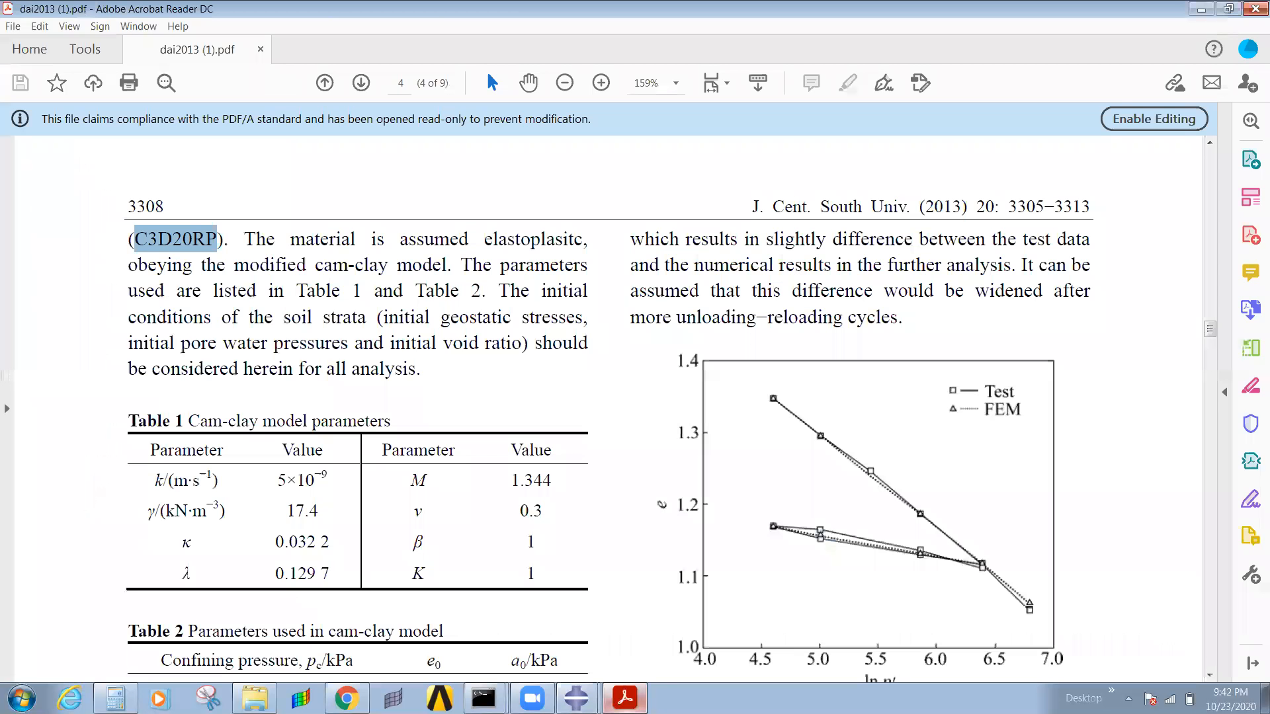
key("alt+Tab")
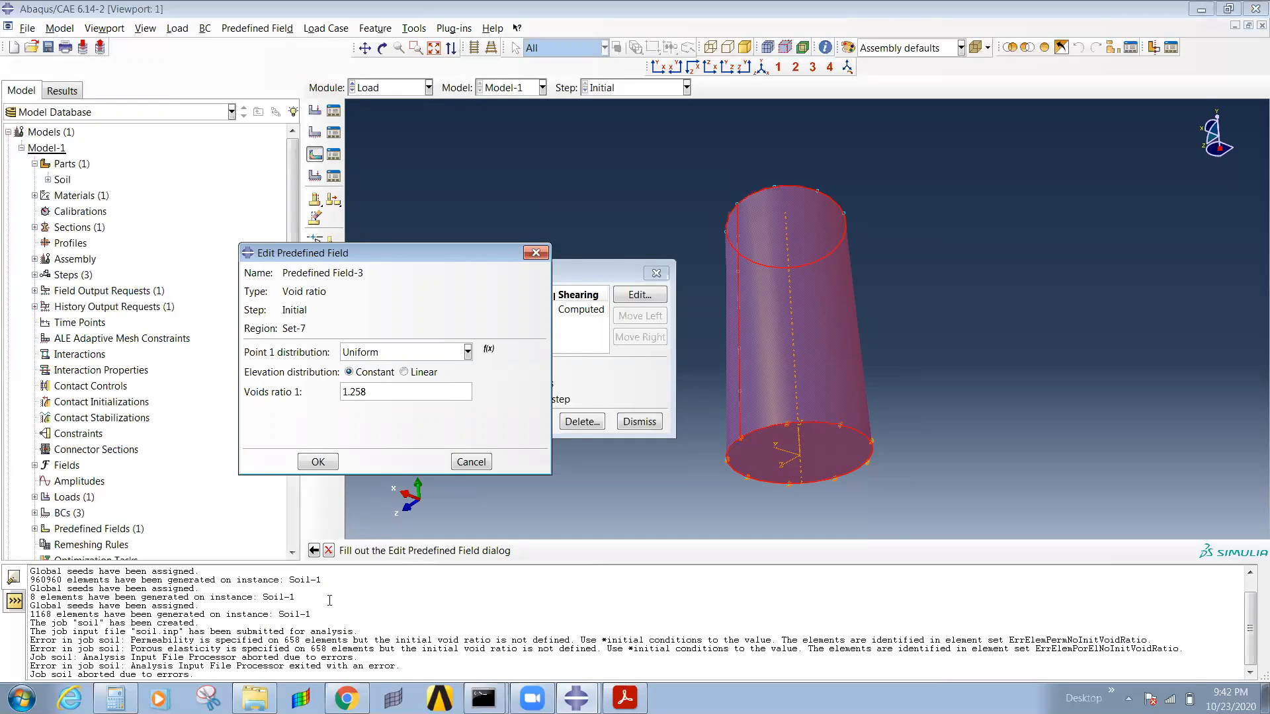
left_click(318, 462)
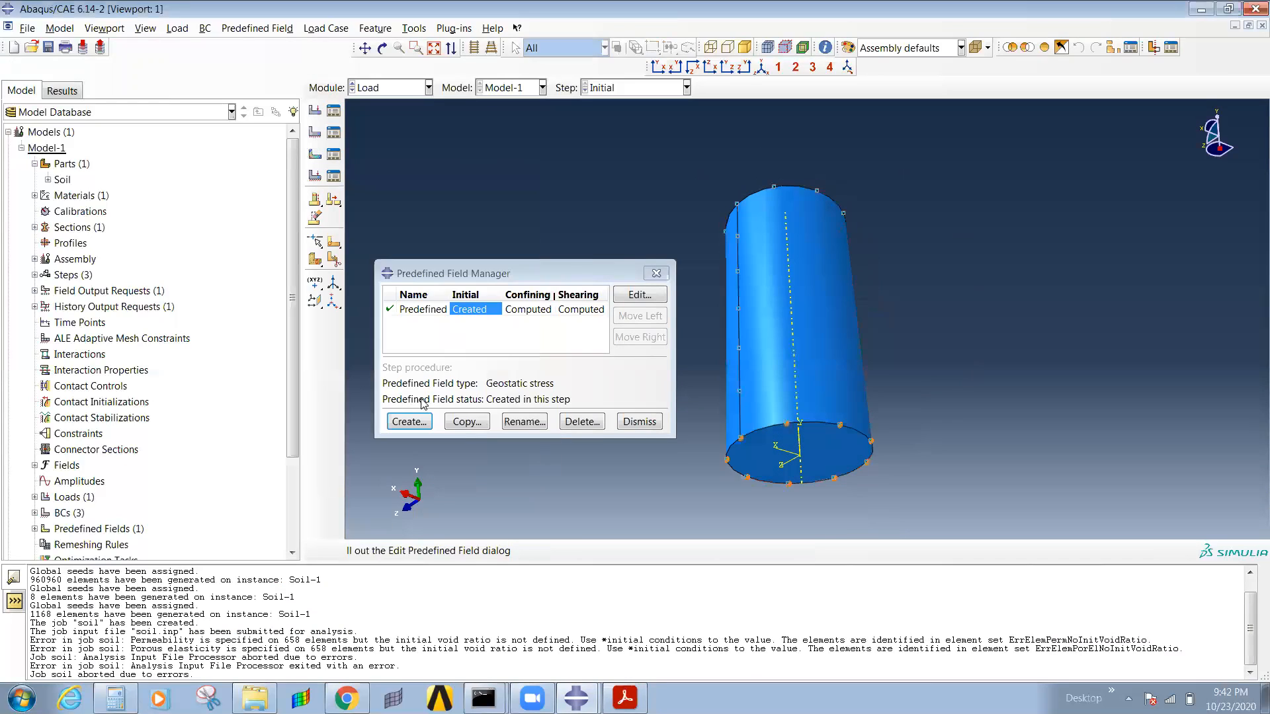
left_click(639, 422)
Step: Switch to the Job module, resubmit the soil job overwriting its existing files, and open its monitor
left_click(391, 87)
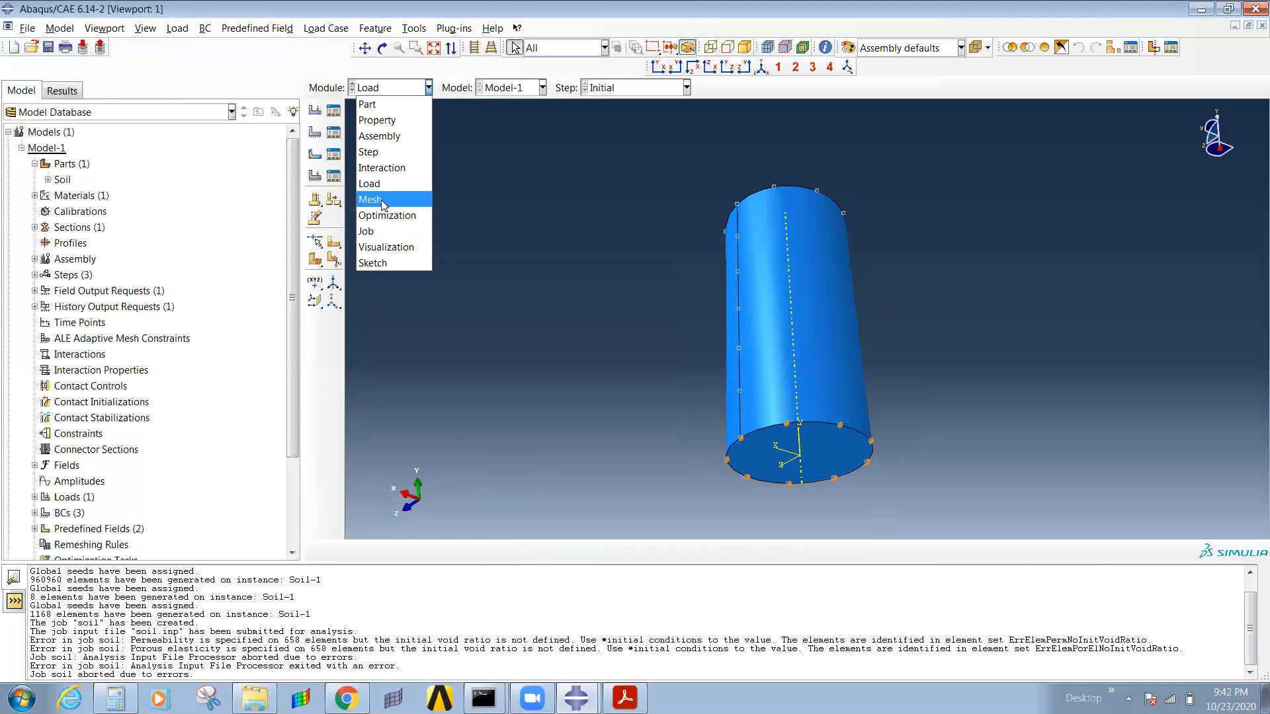
left_click(393, 232)
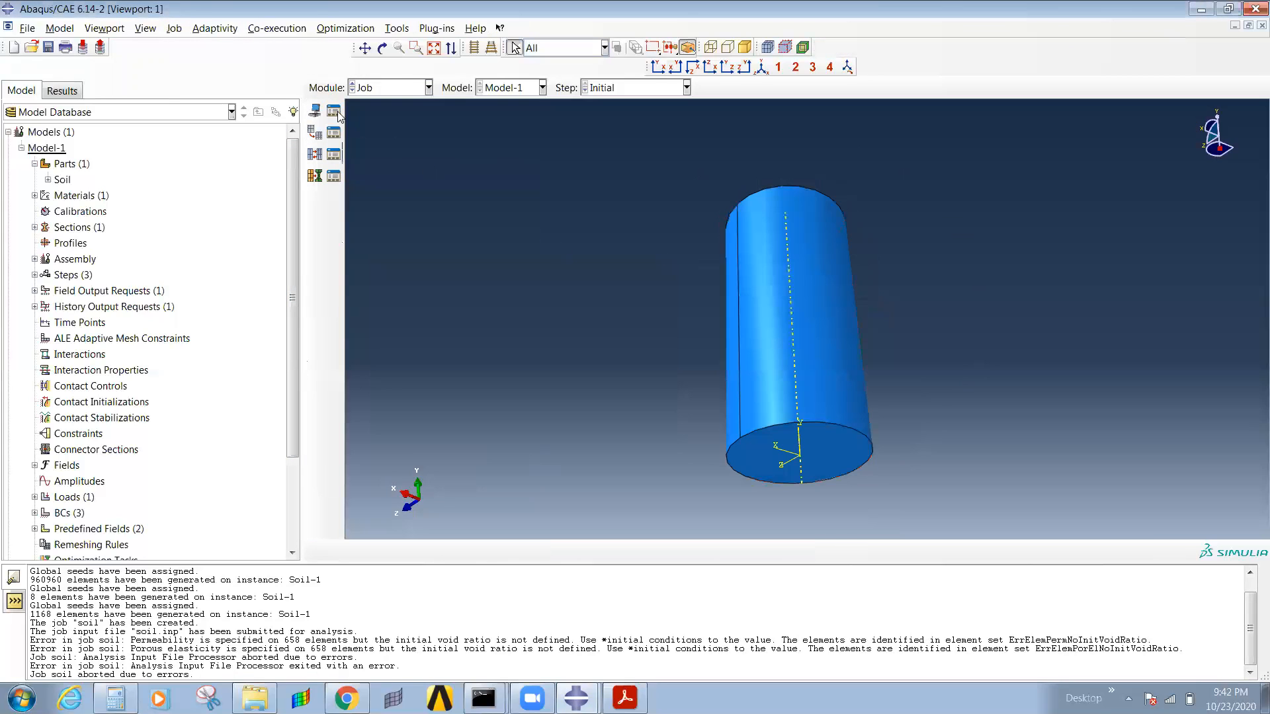
left_click(334, 111)
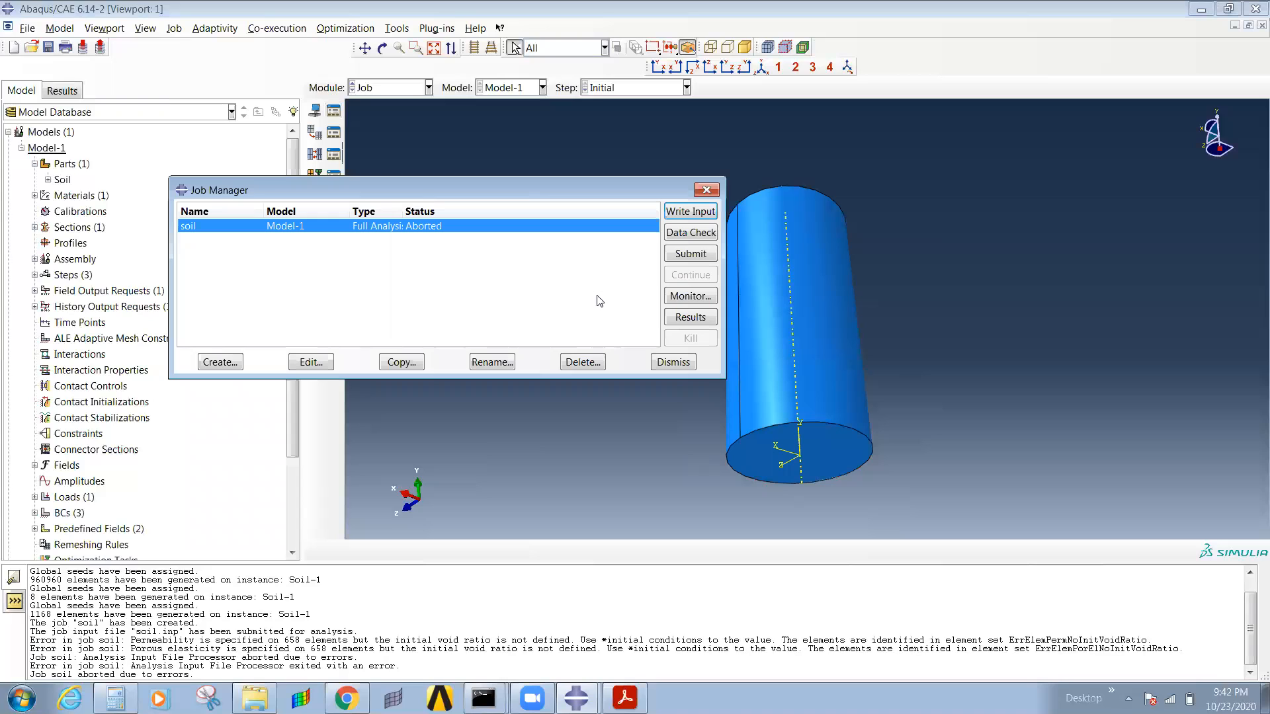
left_click(698, 257)
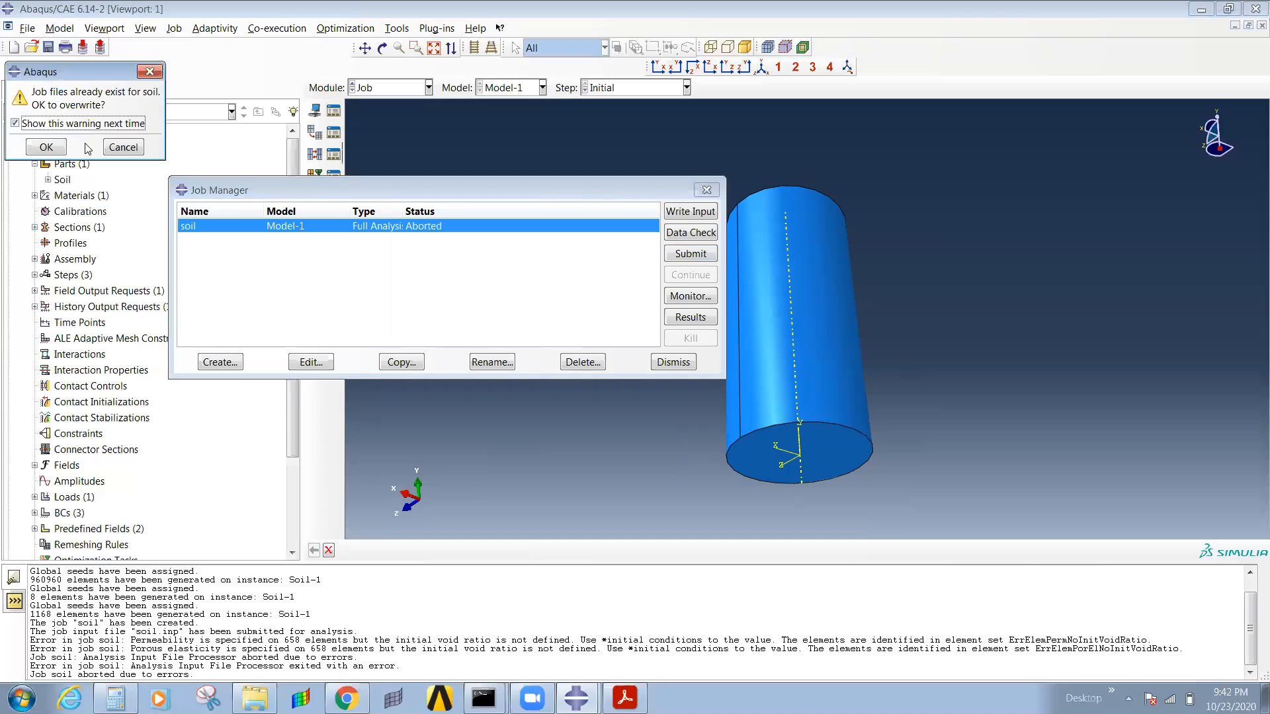
left_click(31, 149)
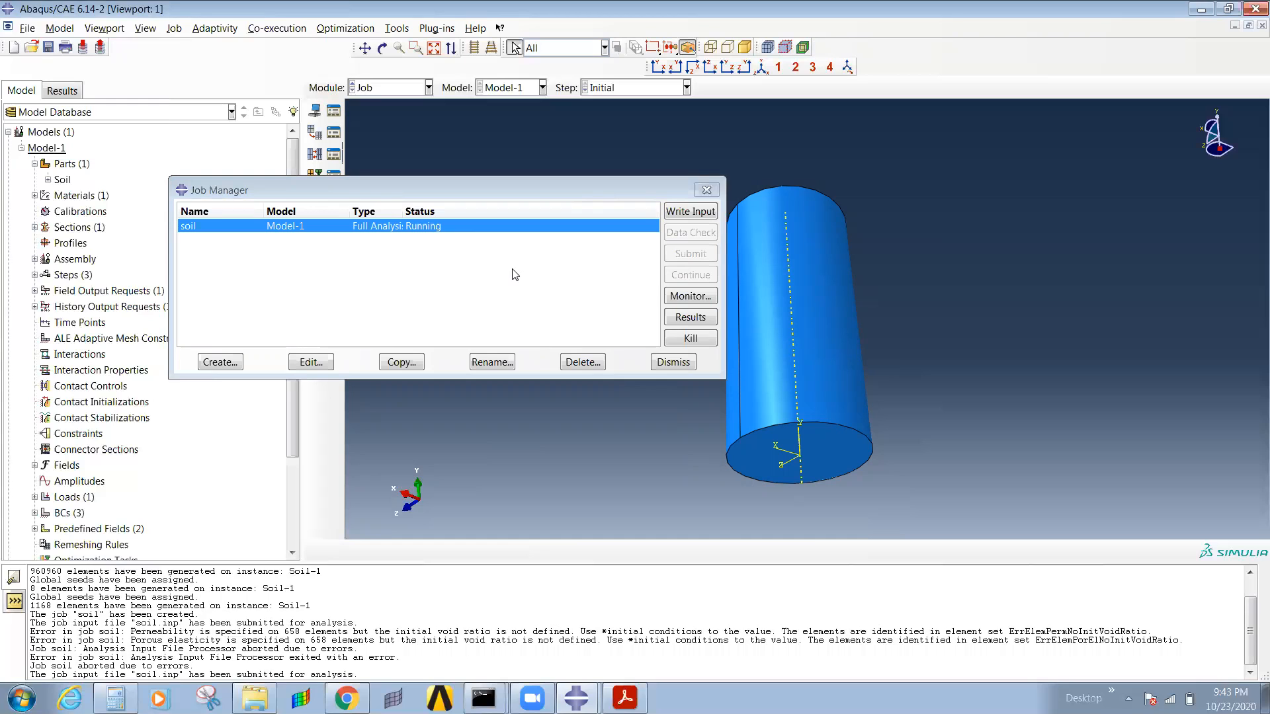
left_click(690, 296)
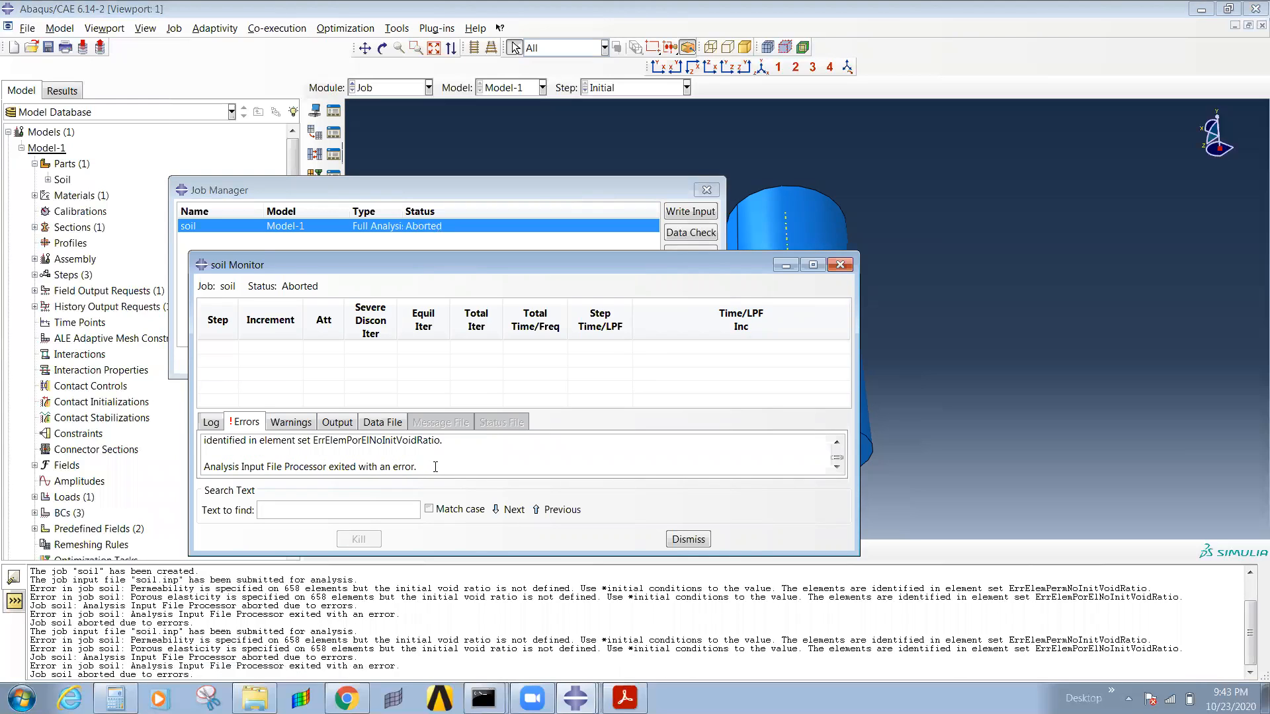
Step: Read the resubmitted soil job's permeability and void ratio errors, and close the monitor and the job manager
left_click_drag(435, 467, 261, 446)
scroll(586, 455, "up", 2)
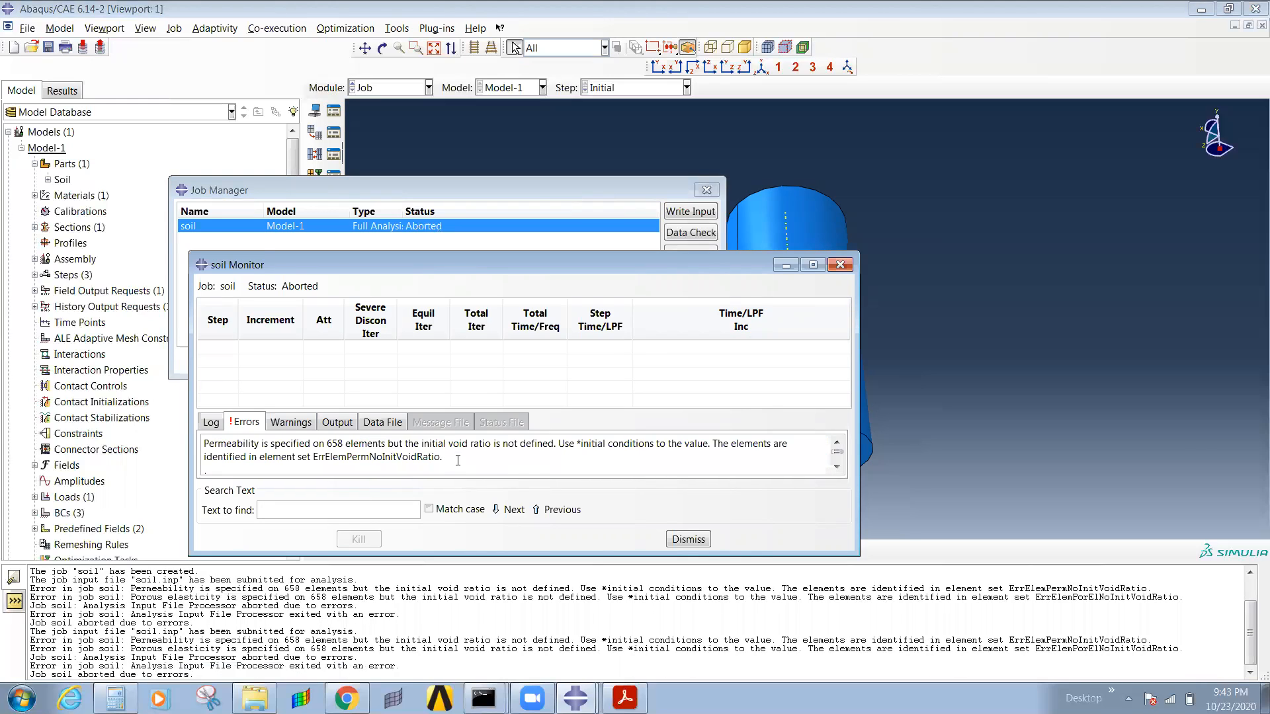
left_click_drag(445, 458, 186, 439)
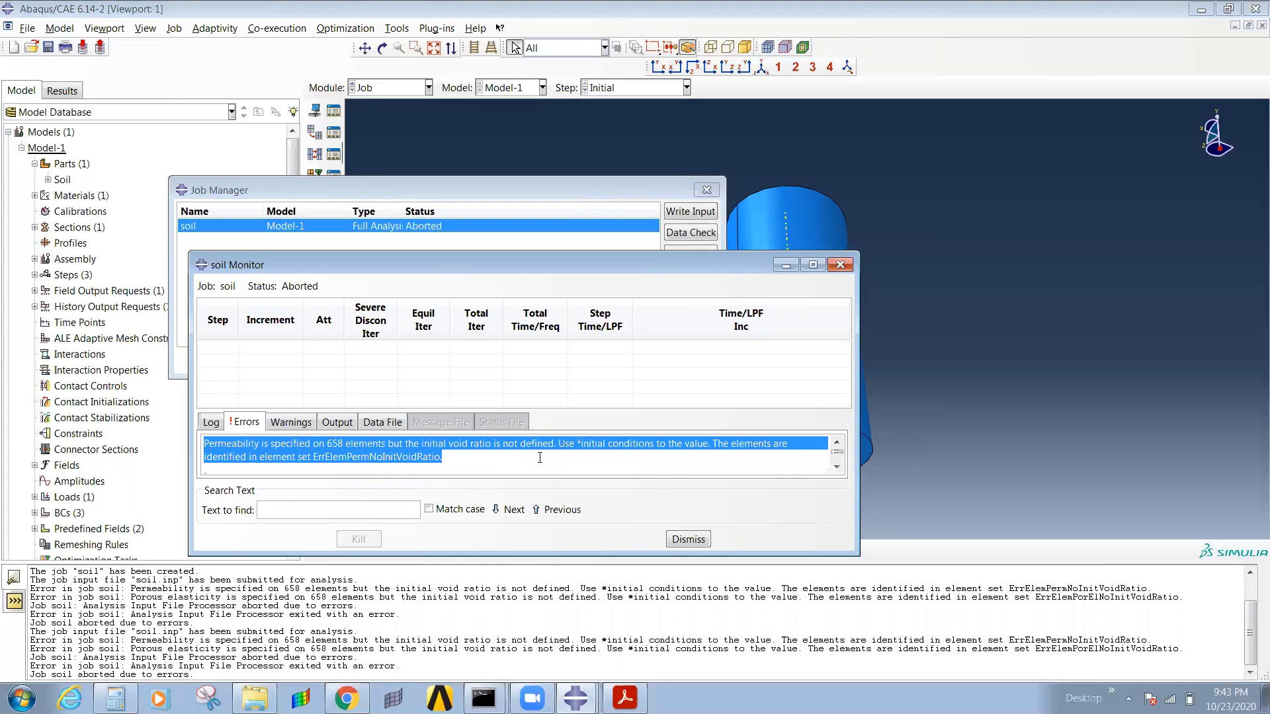
left_click(840, 266)
left_click(706, 190)
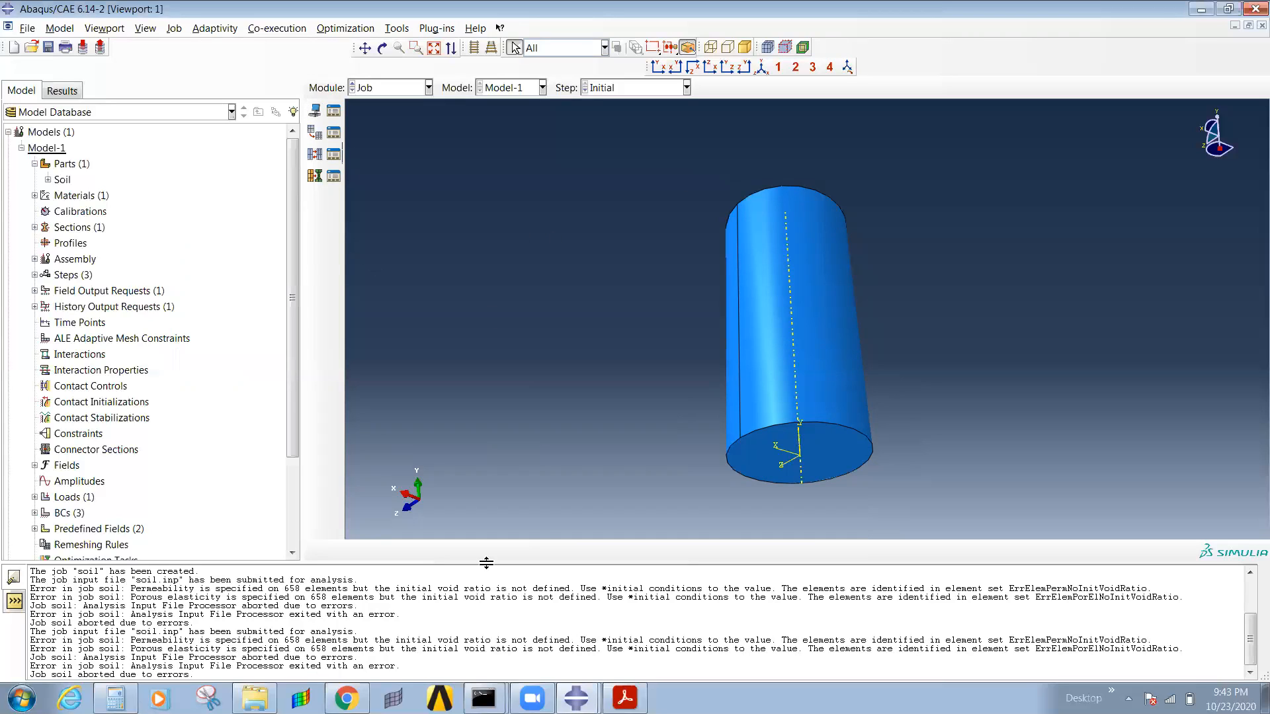
Step: Replace the current soil model with a new empty model database and browse for an existing database to open
left_click(14, 48)
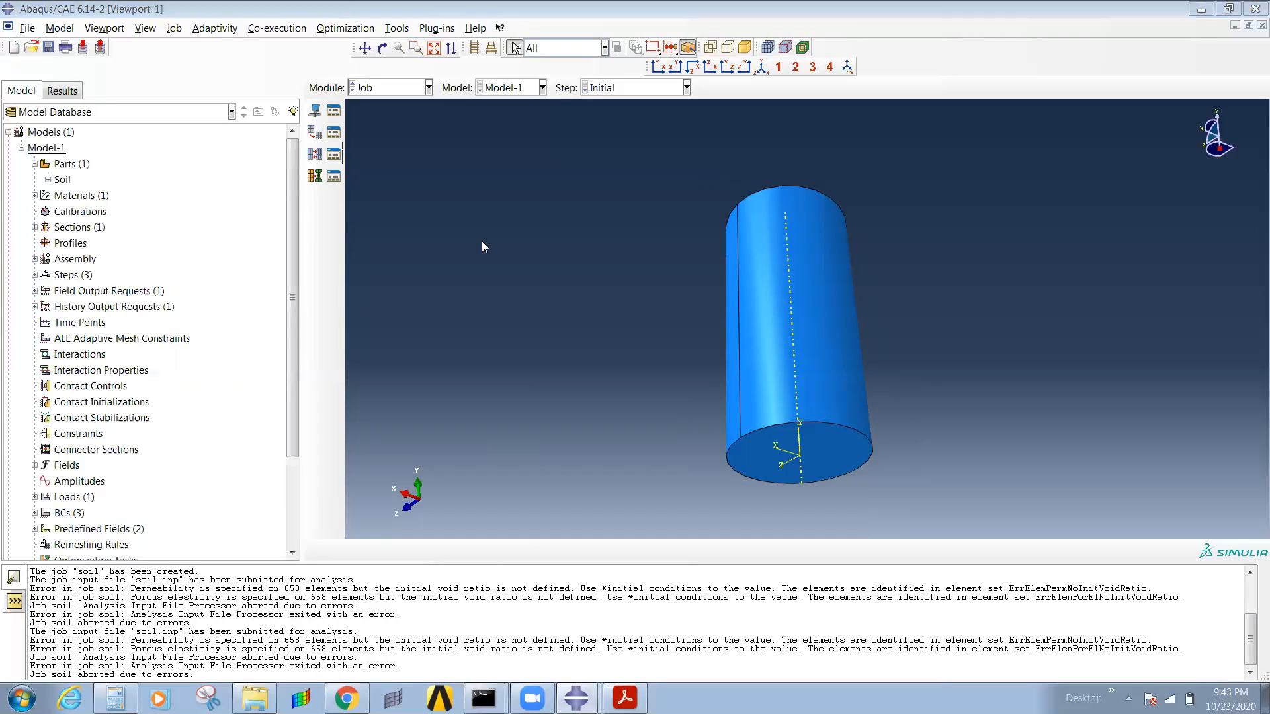
left_click(633, 364)
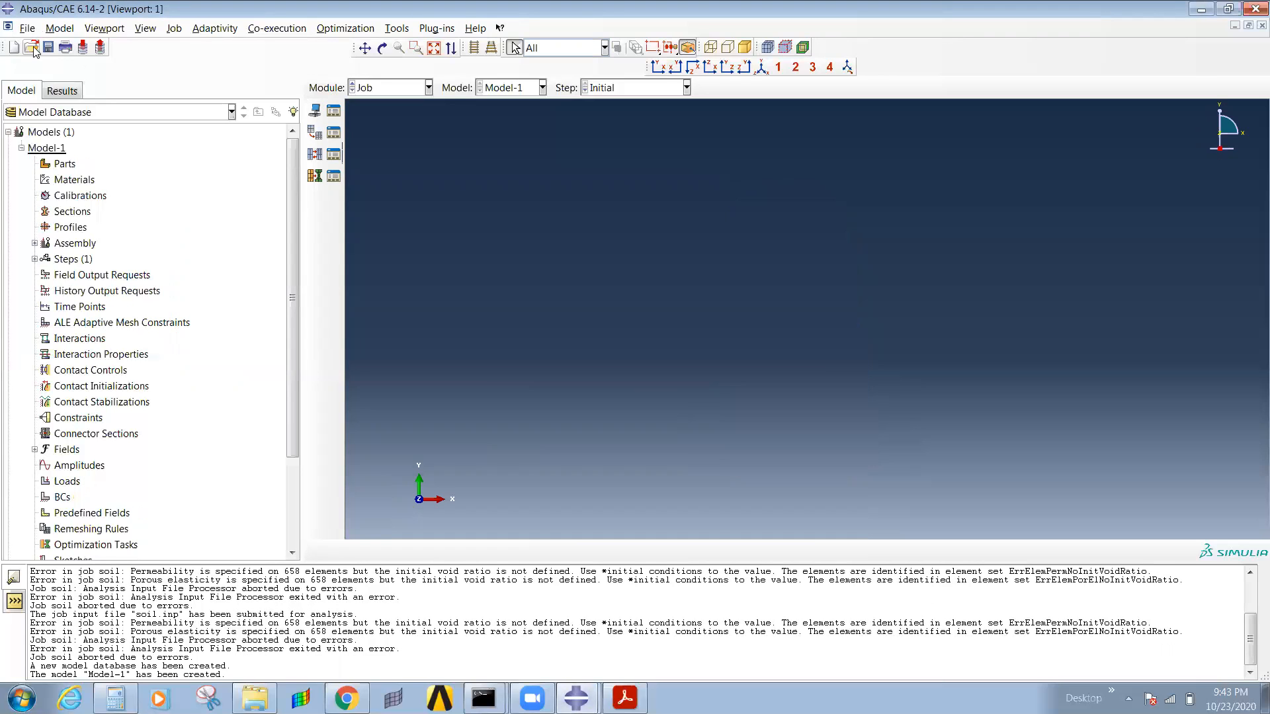
left_click(33, 49)
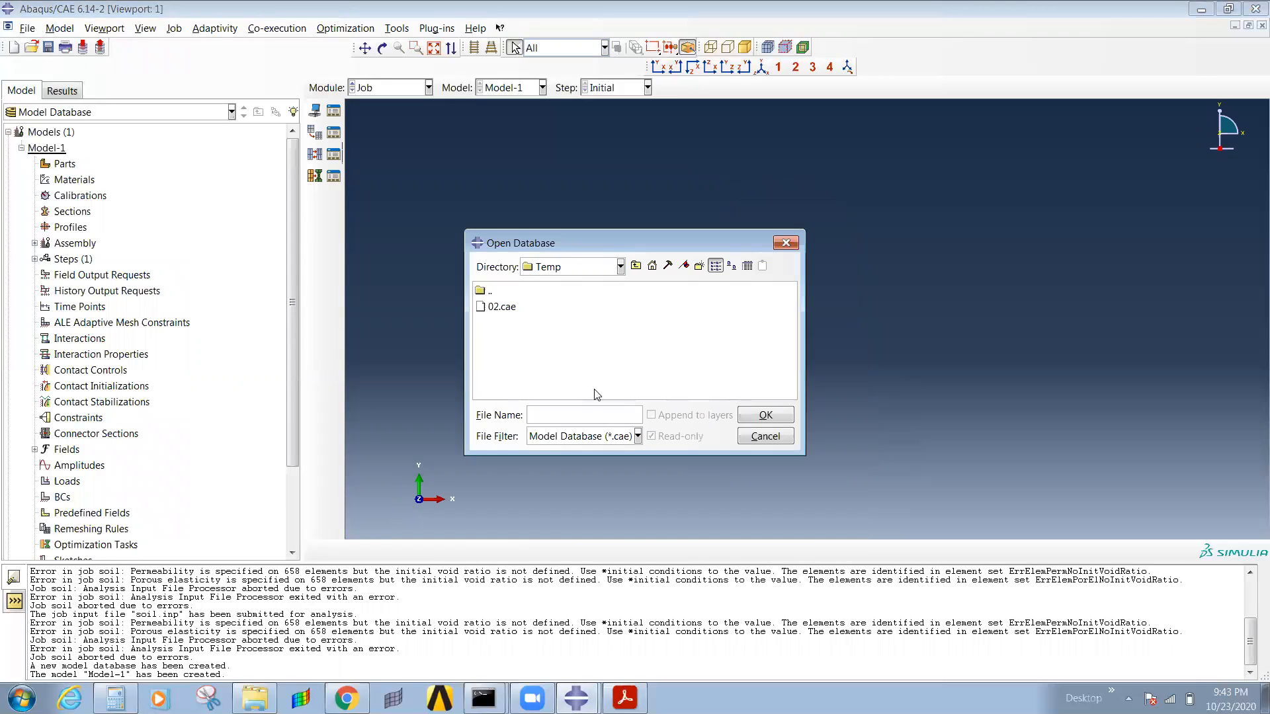
left_click(768, 436)
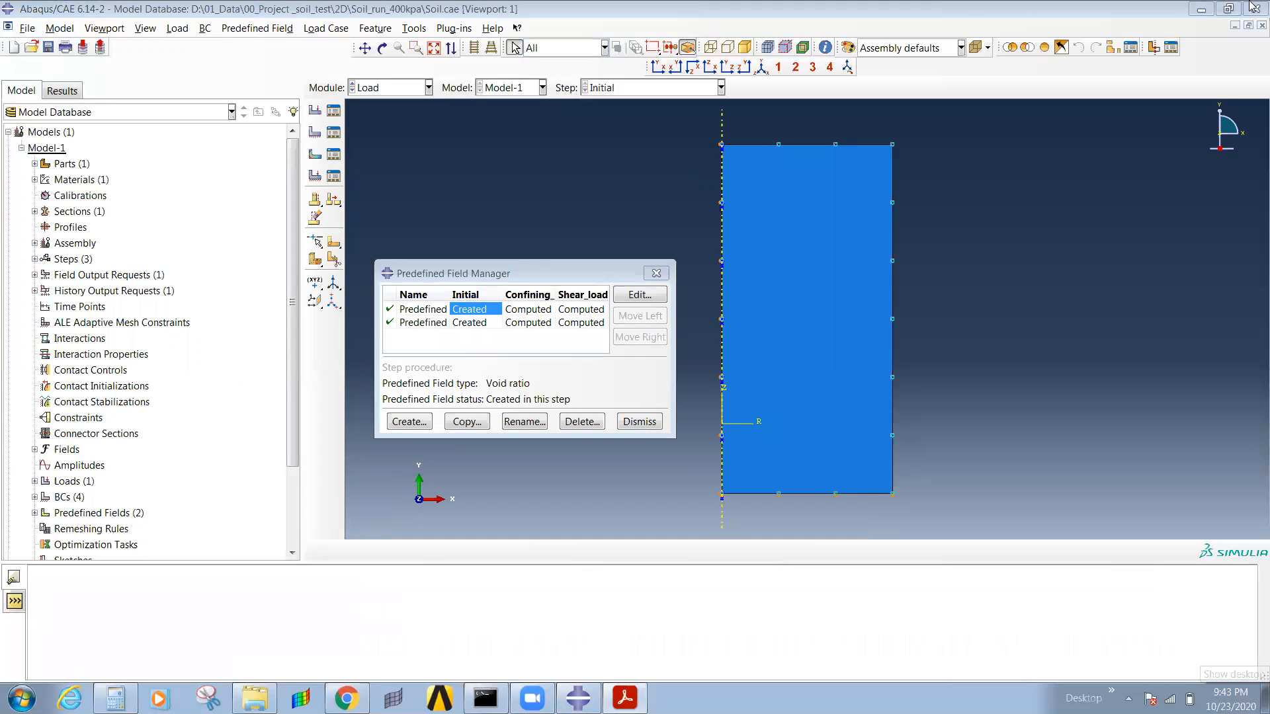
Step: Close the Abaqus session holding the 2D Soil.cae model and open the 200KPa folder in 01_Data\00_Project_soil
left_click(1253, 8)
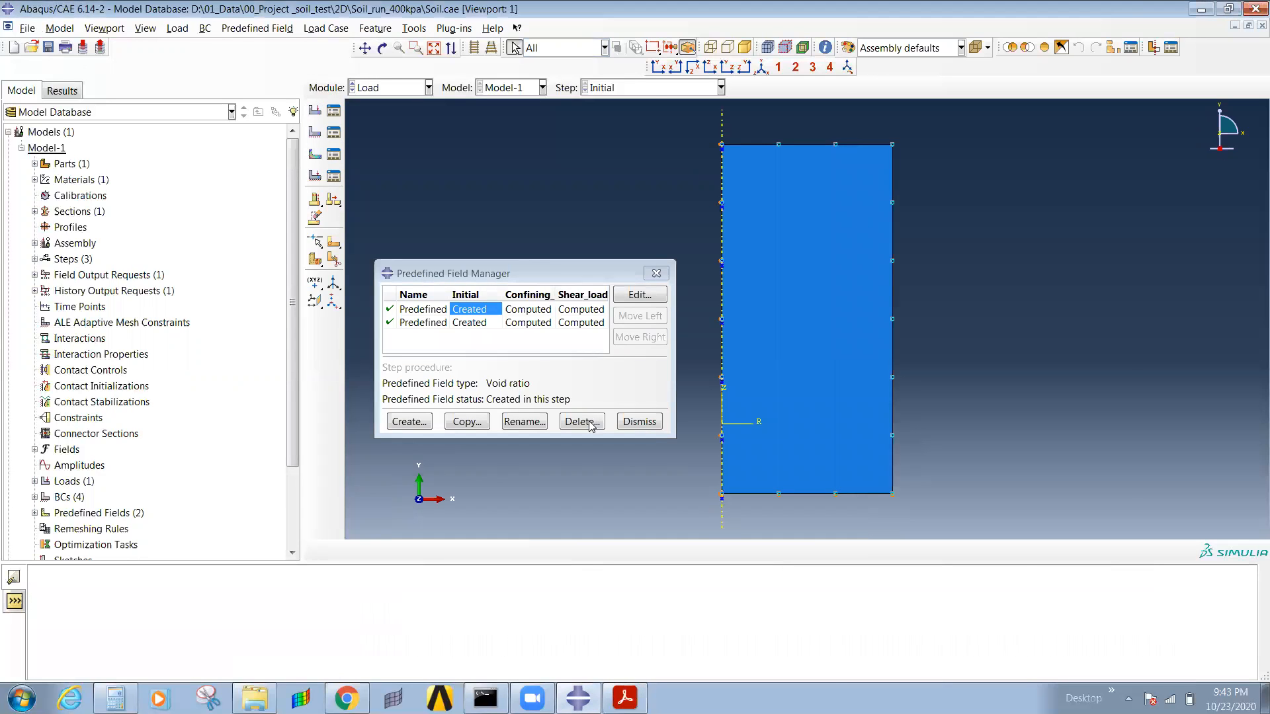
left_click(702, 478)
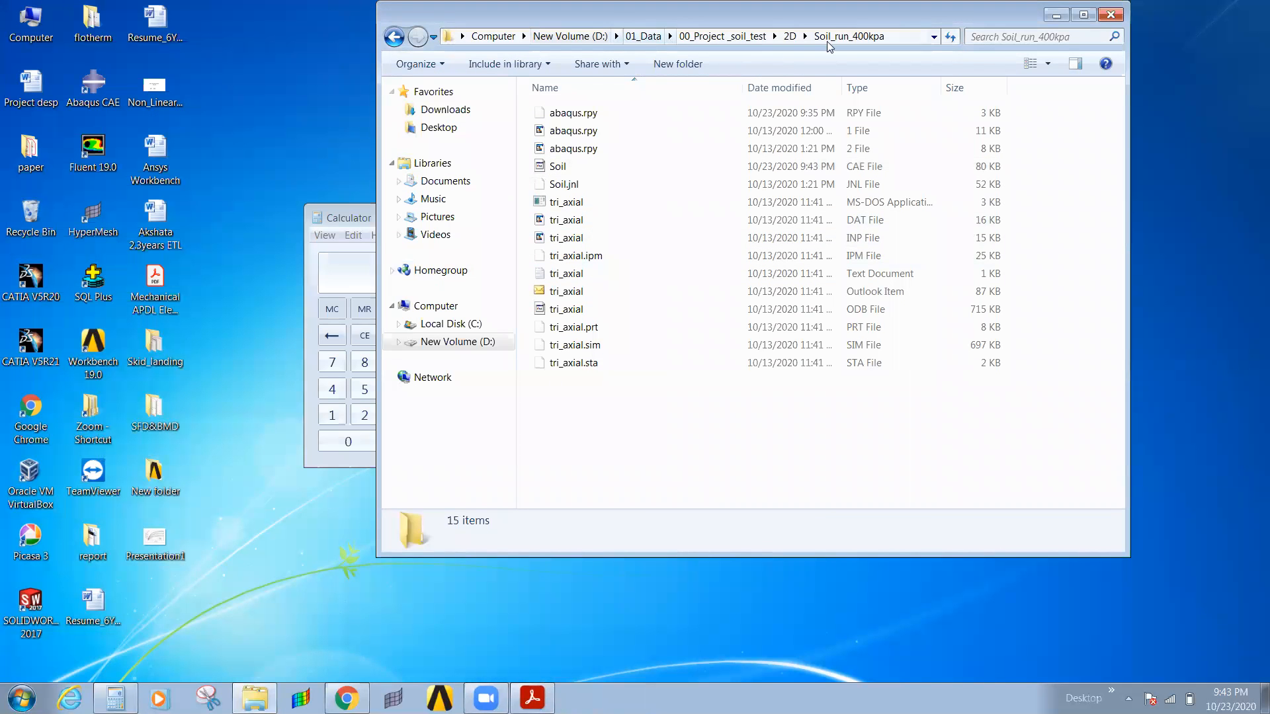
left_click(642, 38)
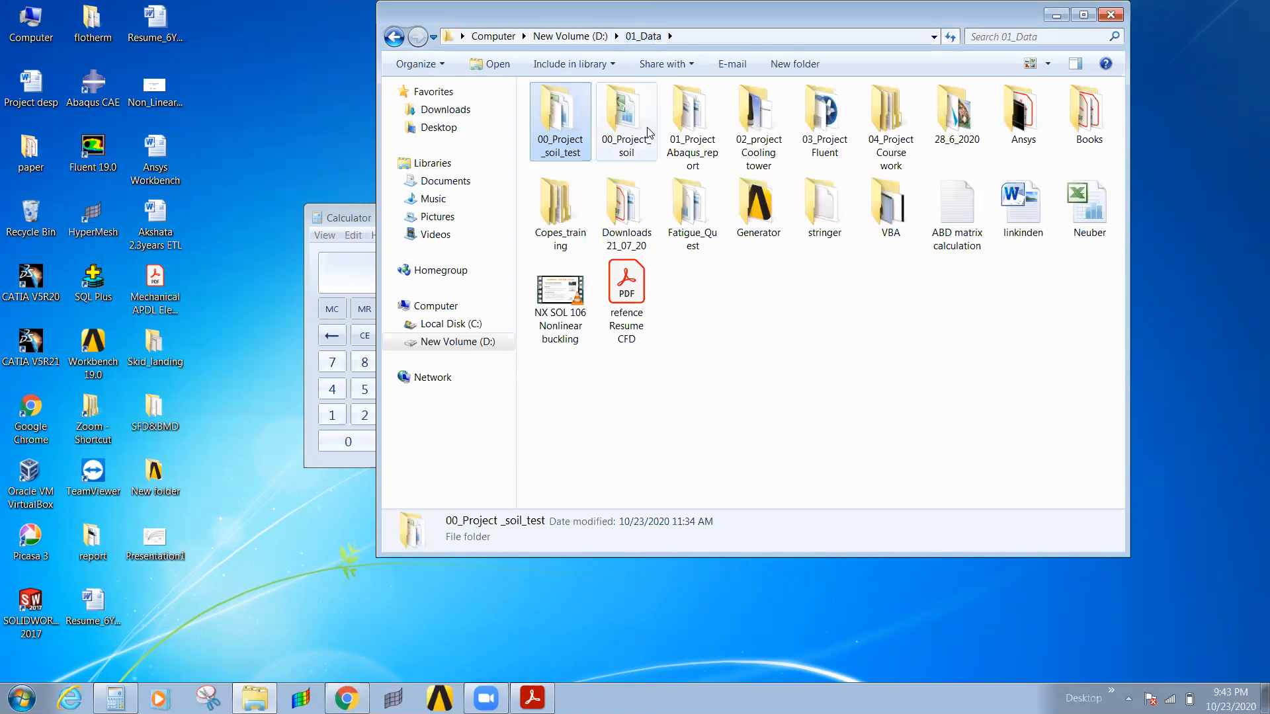
double_click(629, 133)
double_click(568, 113)
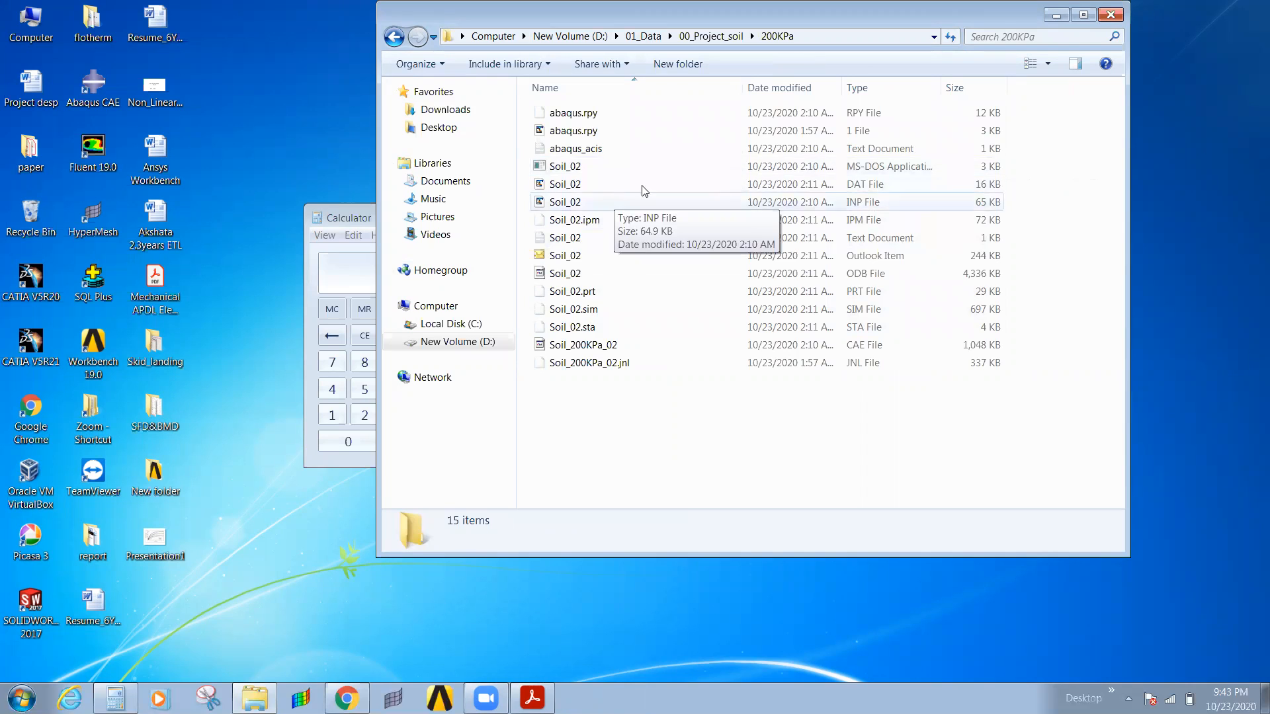
Step: Open the Soil_200KPa_02 CAE model and load its Soil_02 job results from the Job module
double_click(796, 352)
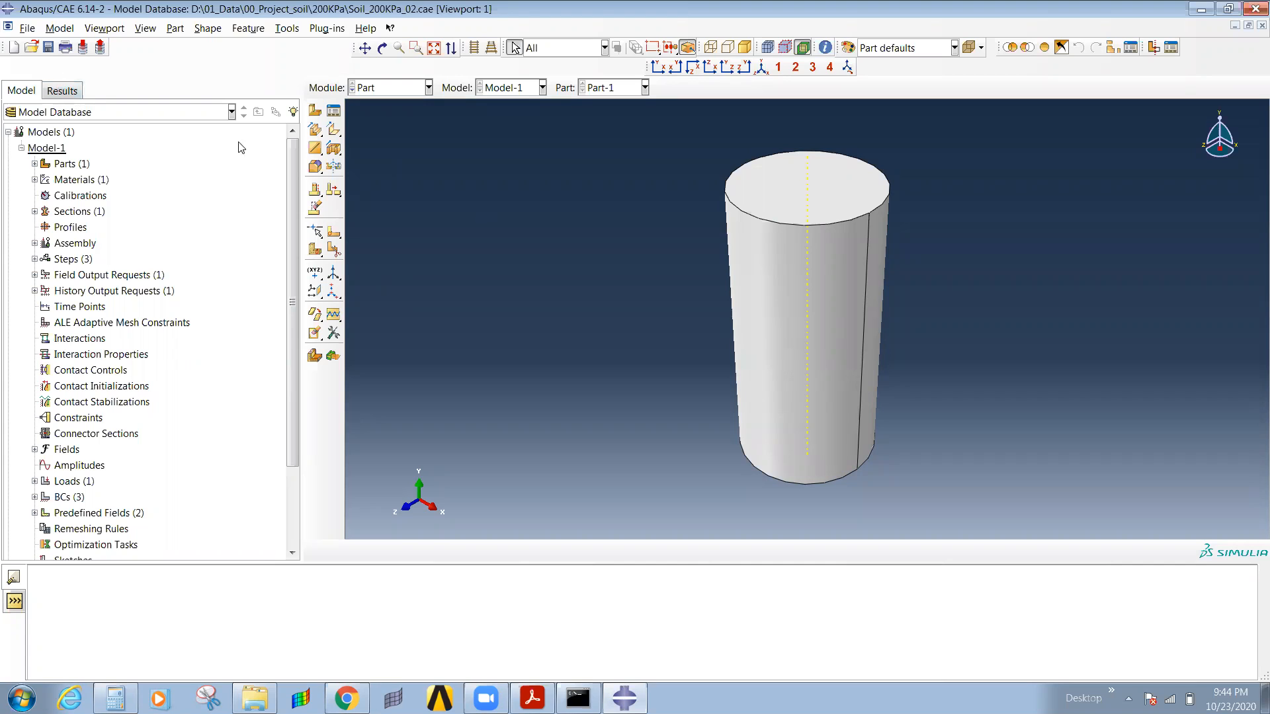
left_click(378, 89)
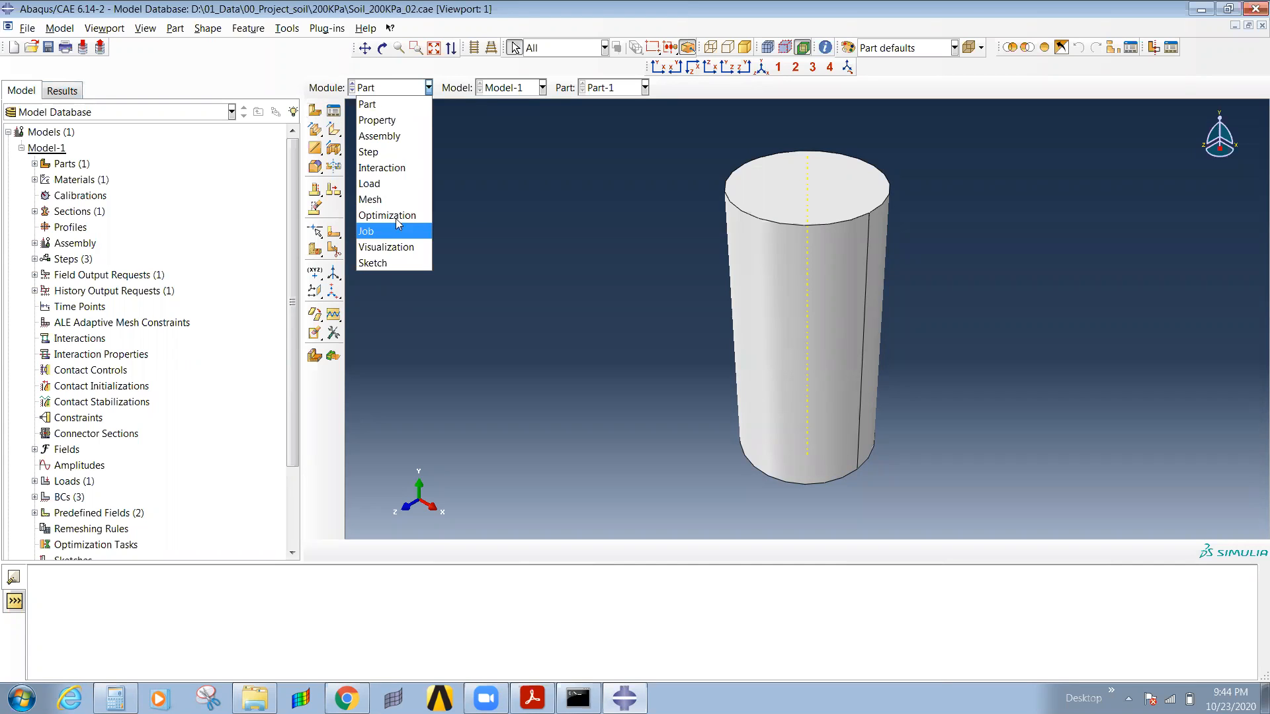
left_click(390, 231)
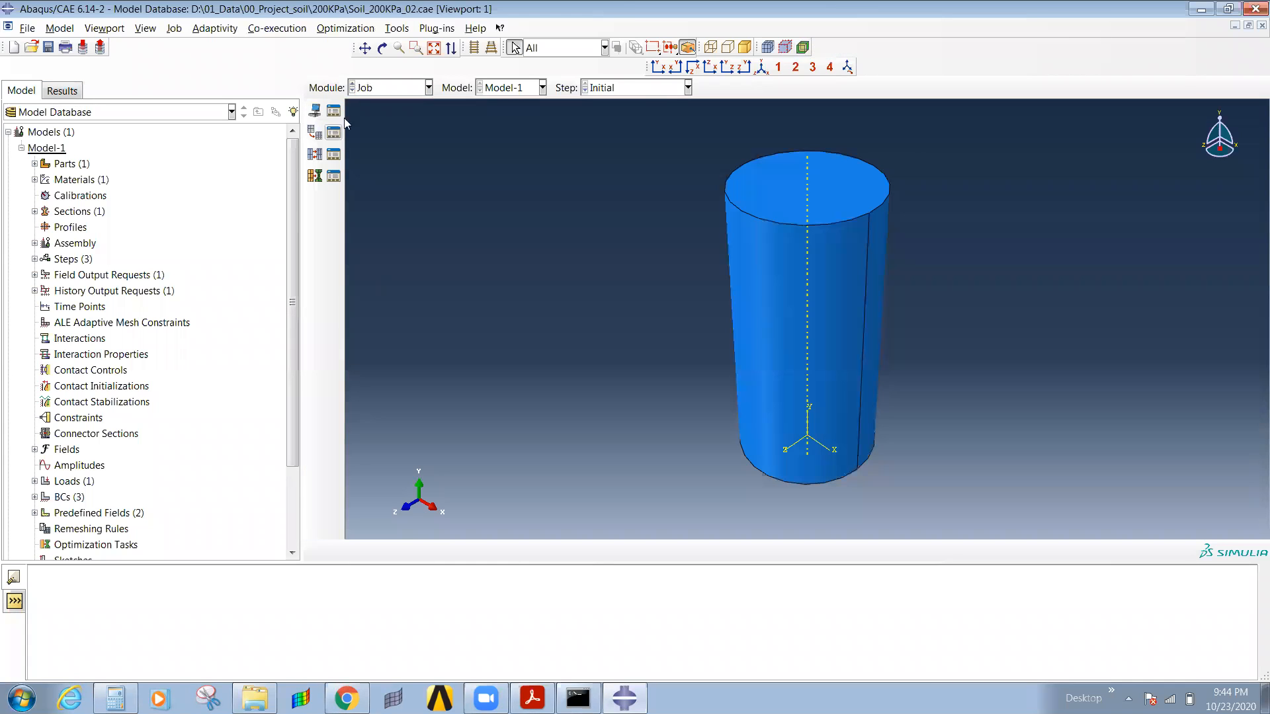
left_click(333, 113)
left_click(690, 318)
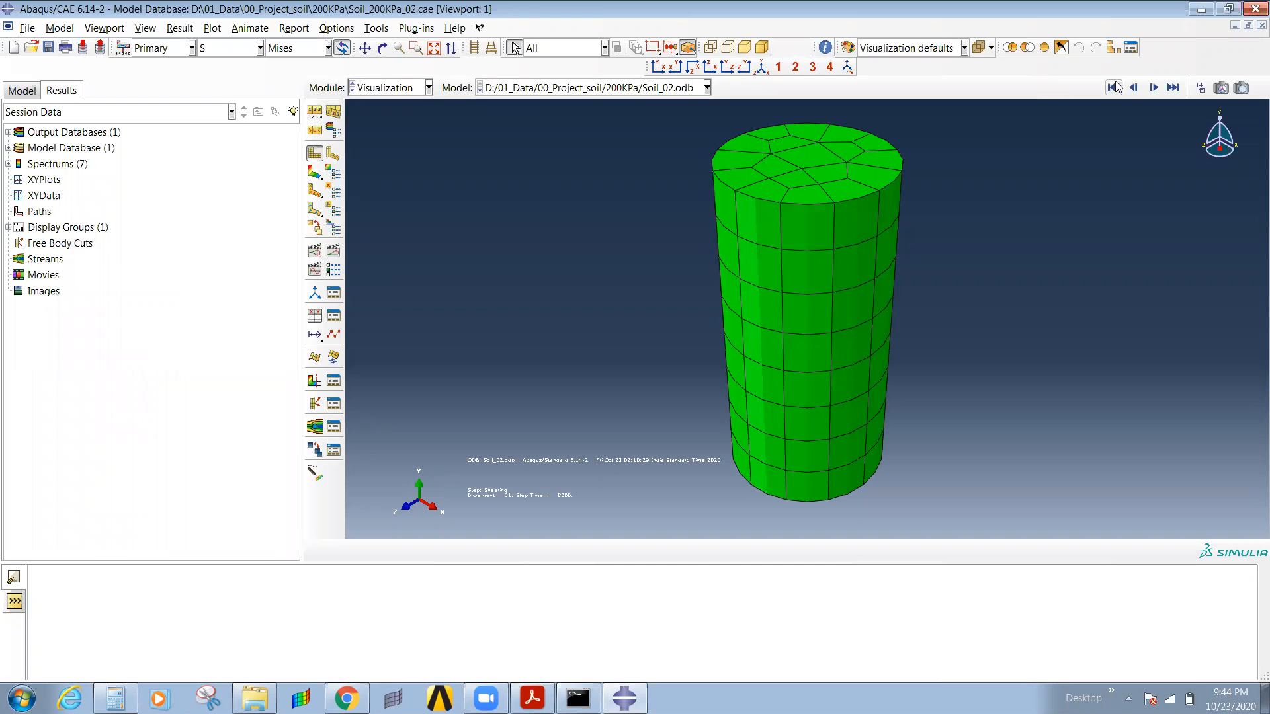
Step: Show Mises stress contours on the deformed cylinder and compare its first and final shearing frames
left_click(1114, 87)
left_click(315, 172)
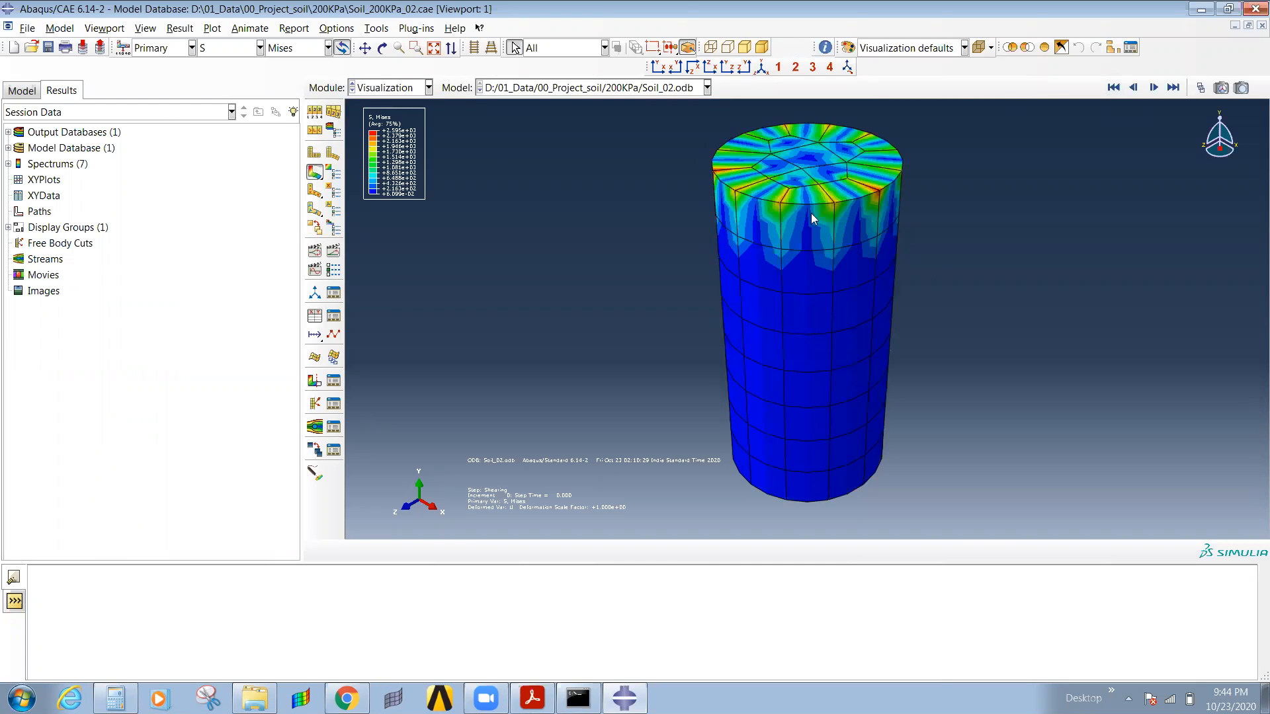
left_click(1173, 87)
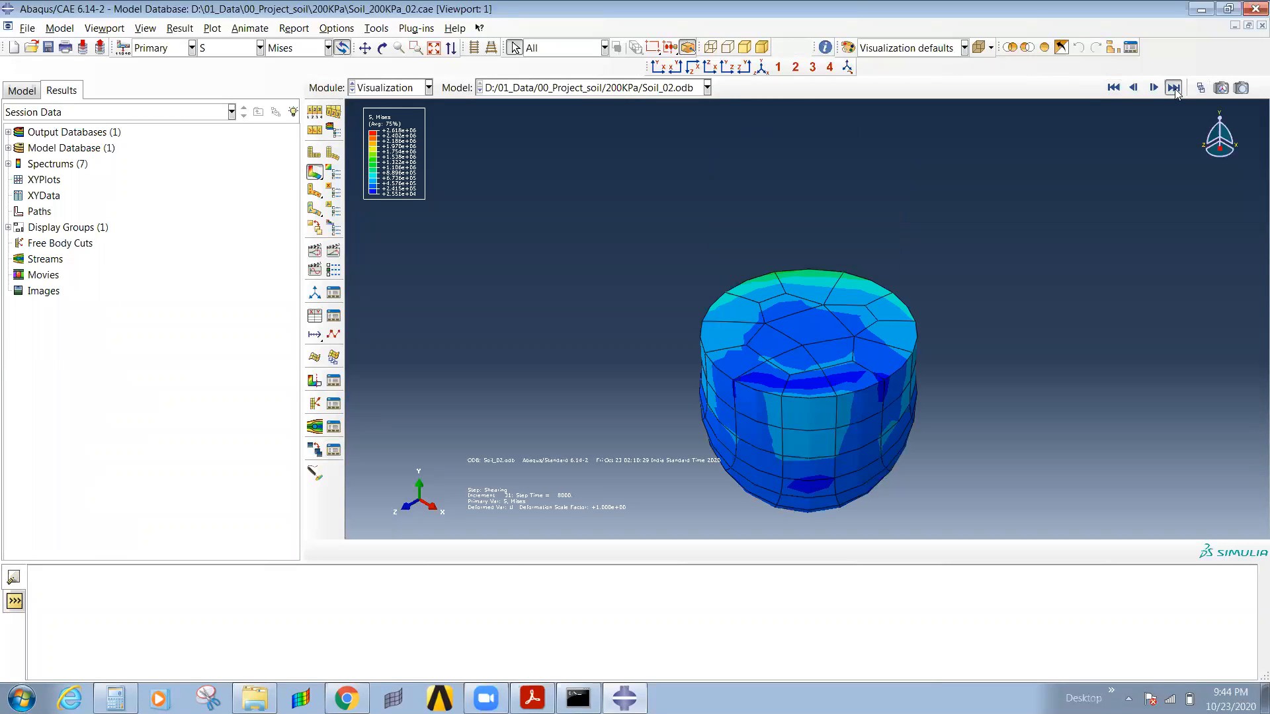
left_click(1135, 87)
left_click(1135, 87)
left_click(1136, 87)
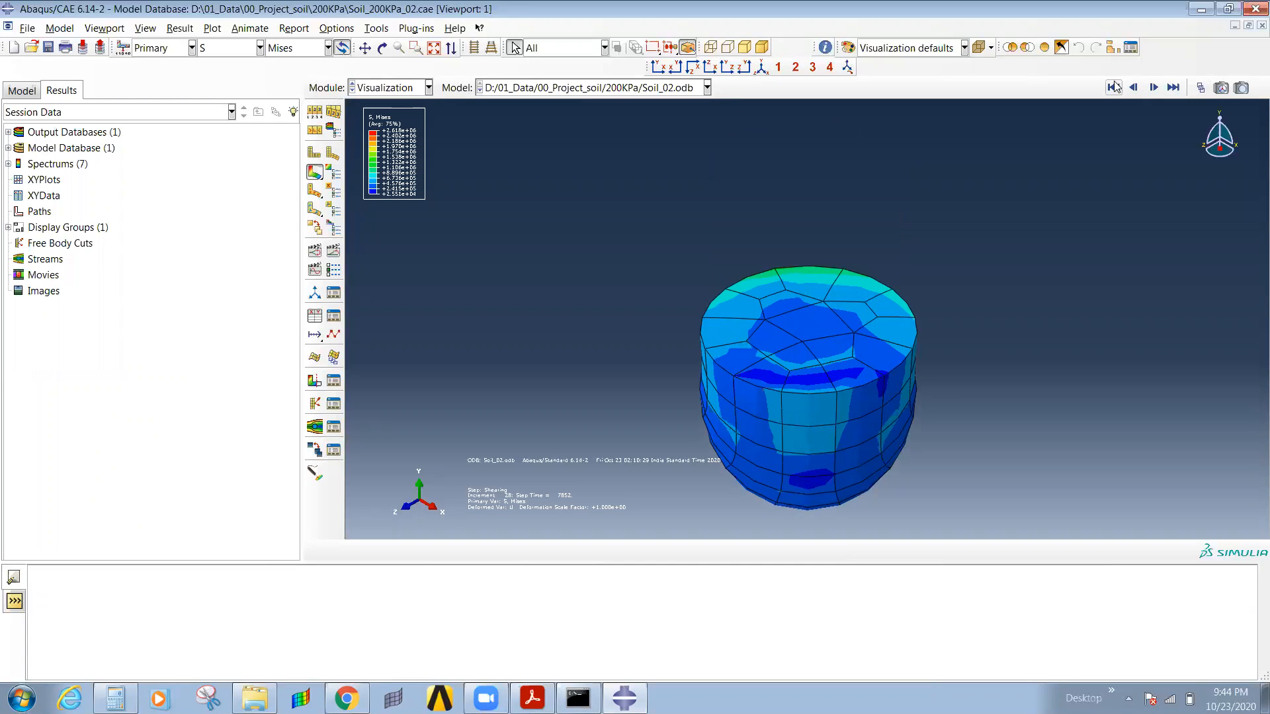
left_click(1114, 87)
Step: Set up XY data extraction from ODB field output for stresses S11 and S22 at the Unique Nodal position
left_click(316, 317)
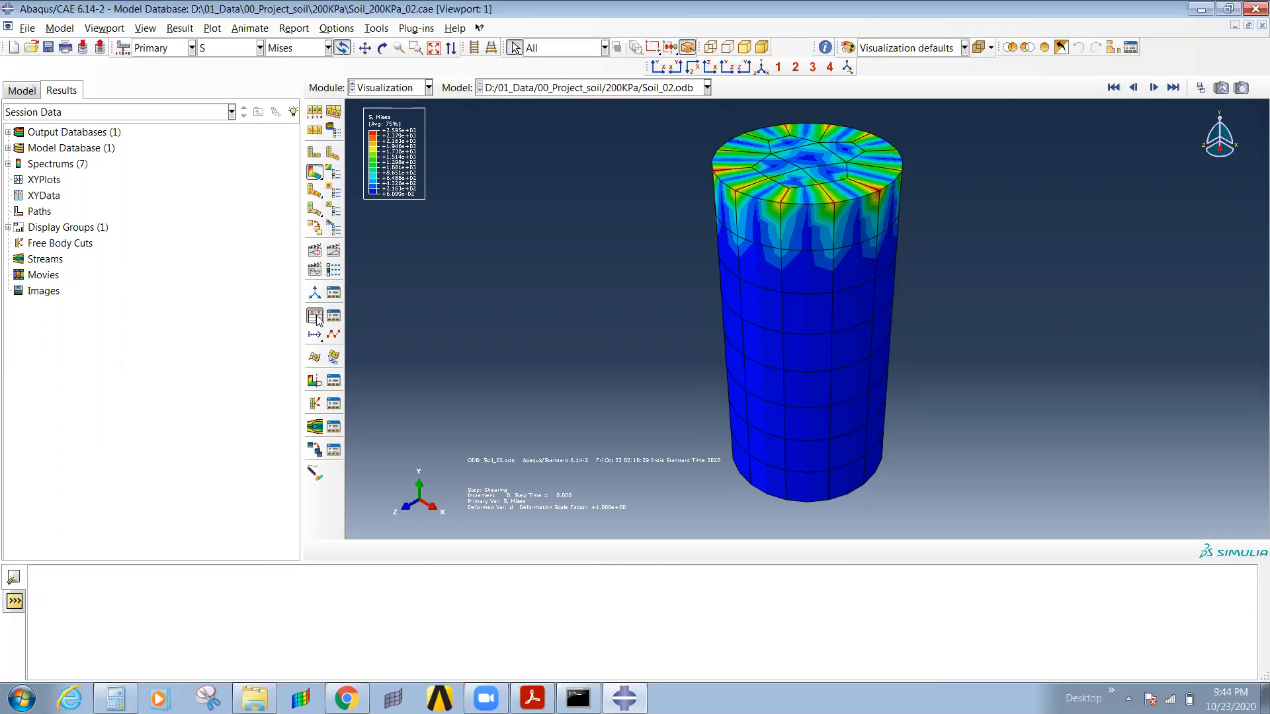
left_click(526, 273)
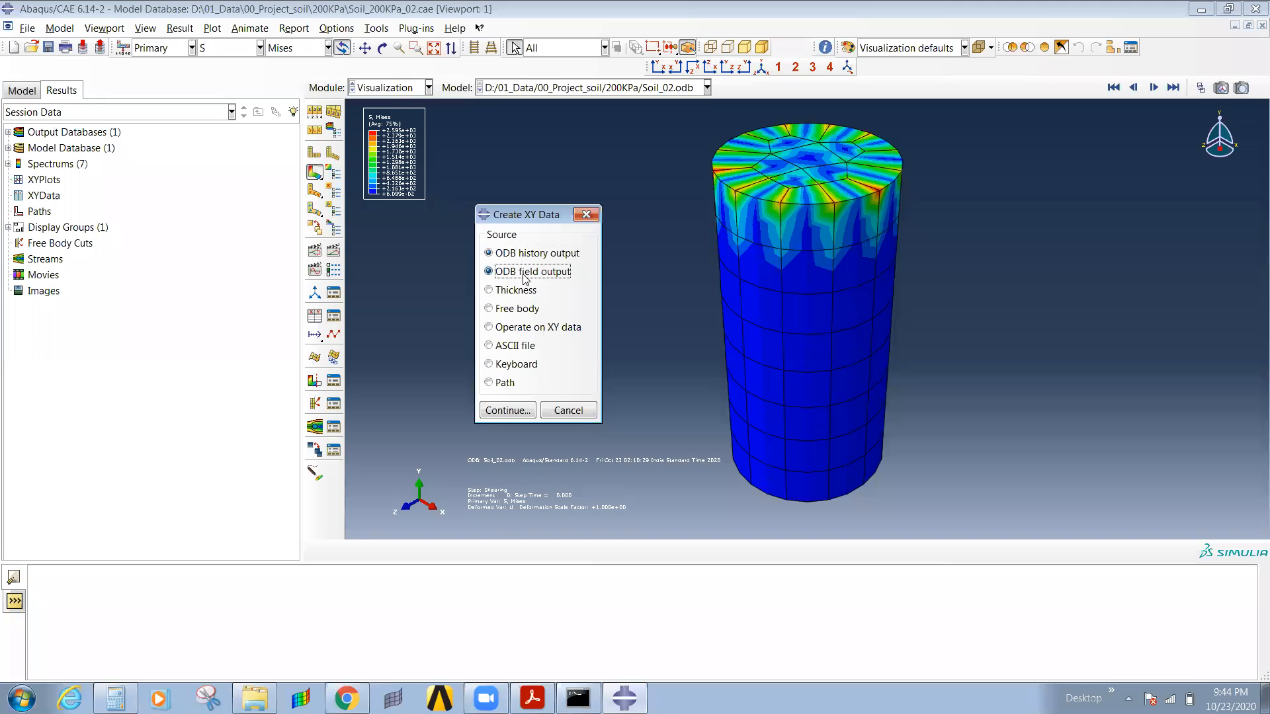
left_click(519, 410)
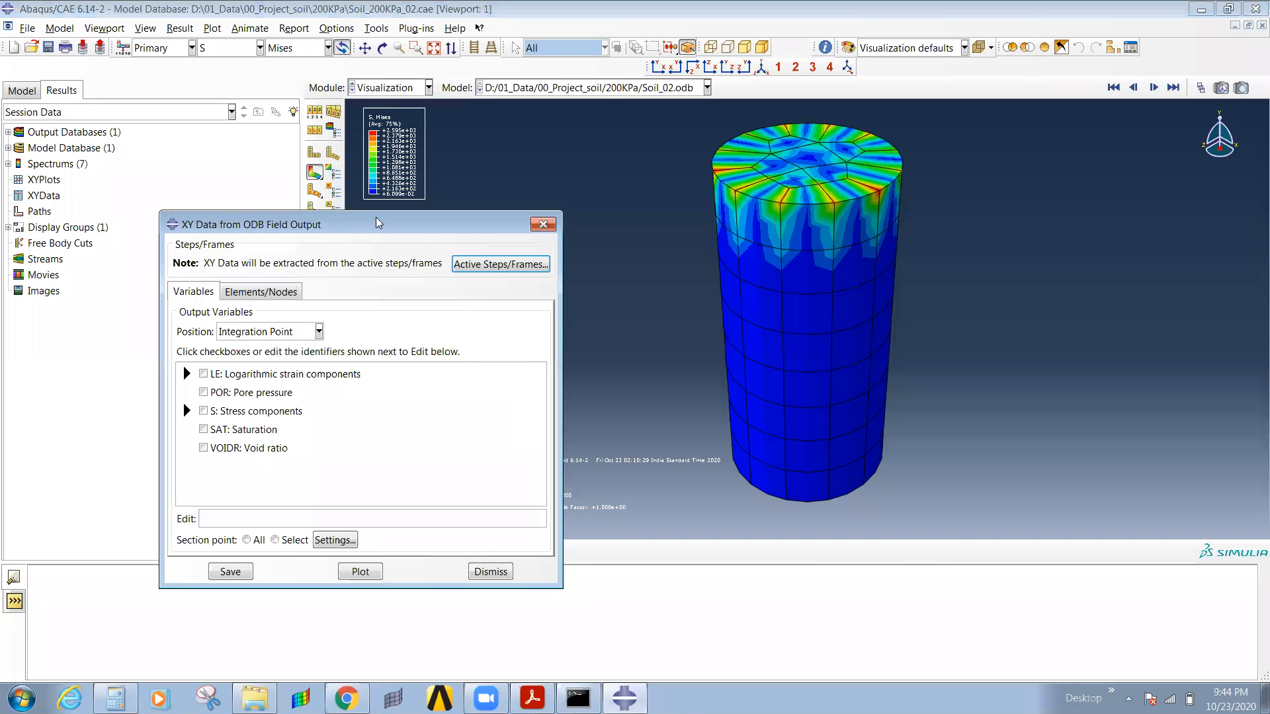
left_click(237, 317)
scroll(289, 357, "down", 3)
left_click(287, 342)
left_click(287, 358)
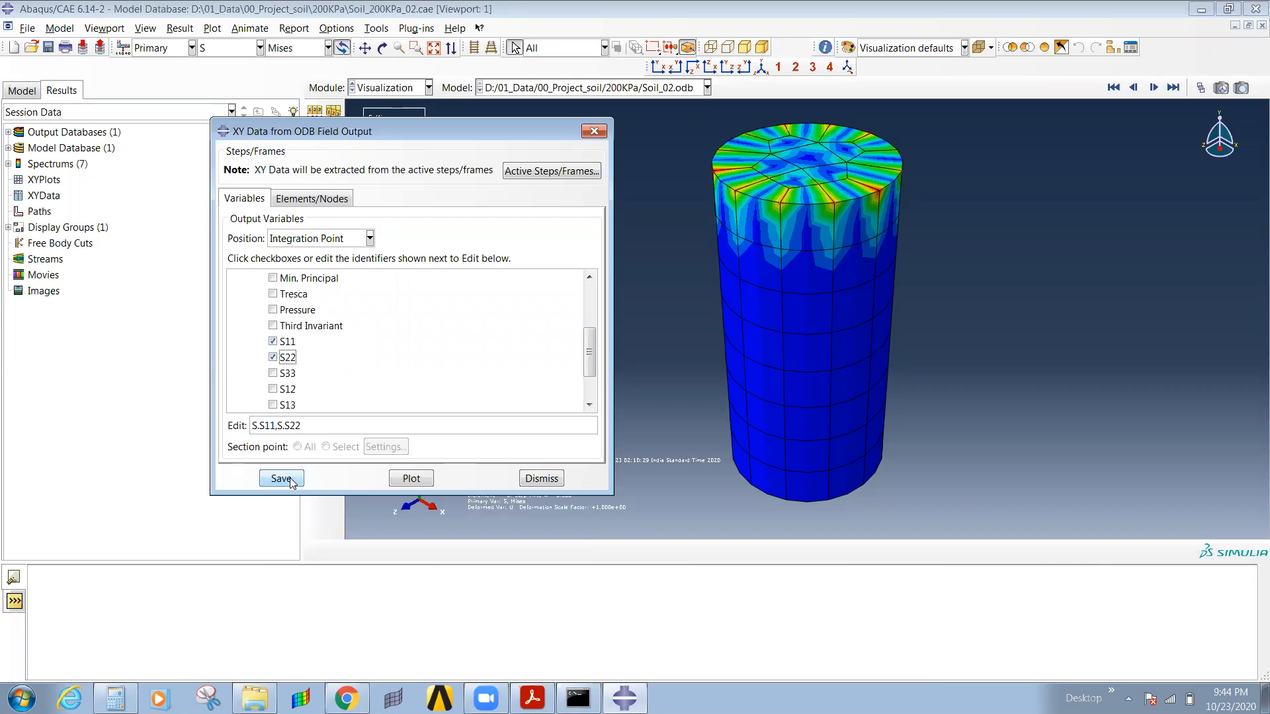
left_click(318, 242)
left_click(318, 305)
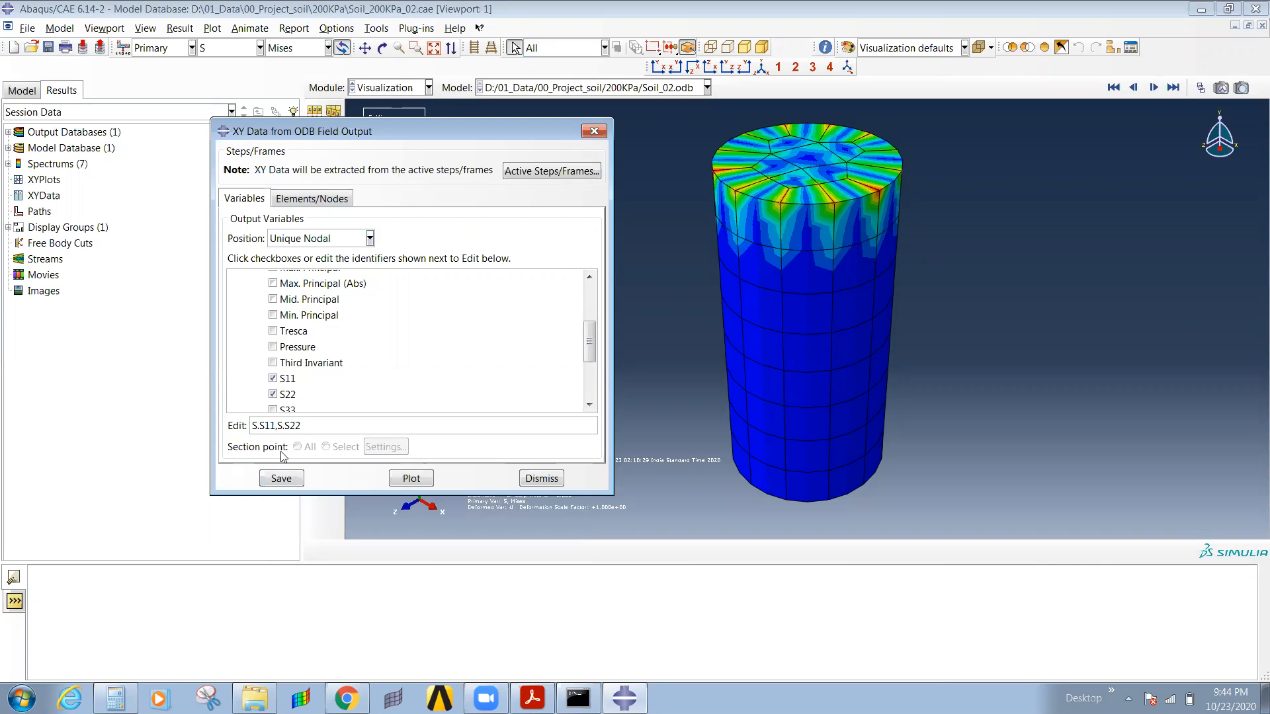
Step: Pick the centre node on the cylinder's top face and save its S11 and S22 curves as XY data
left_click(317, 202)
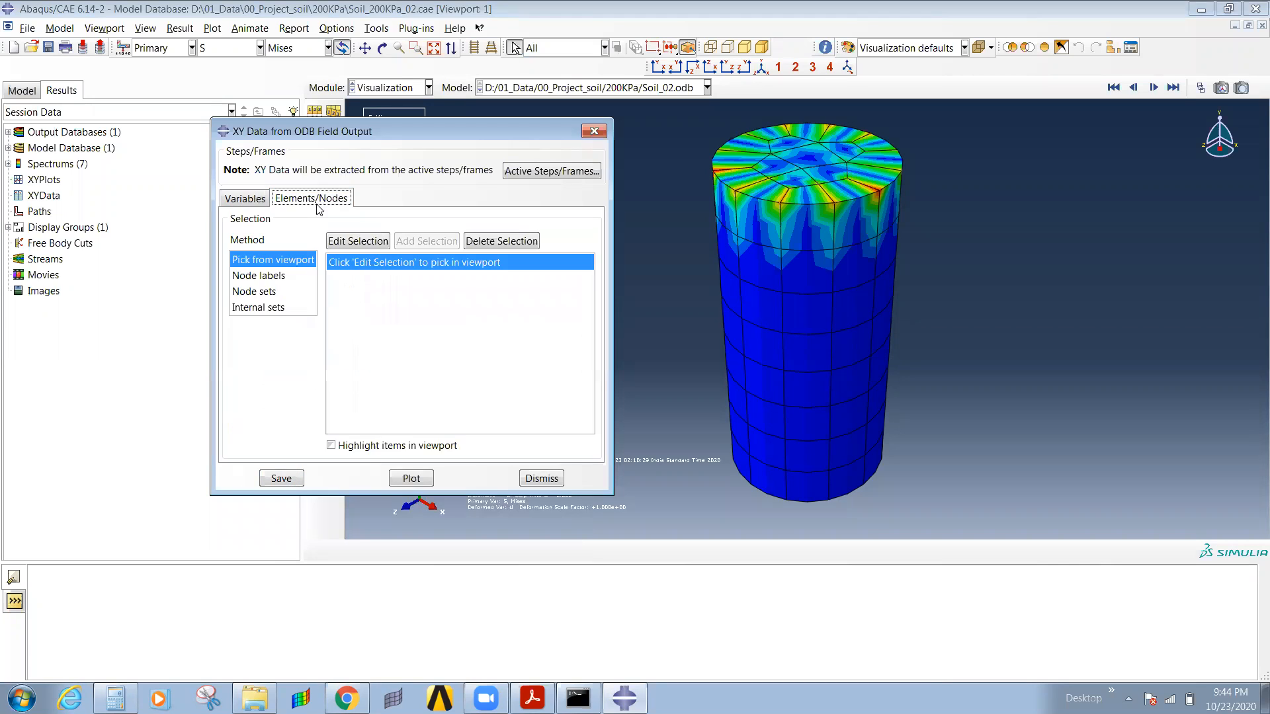
left_click(801, 167)
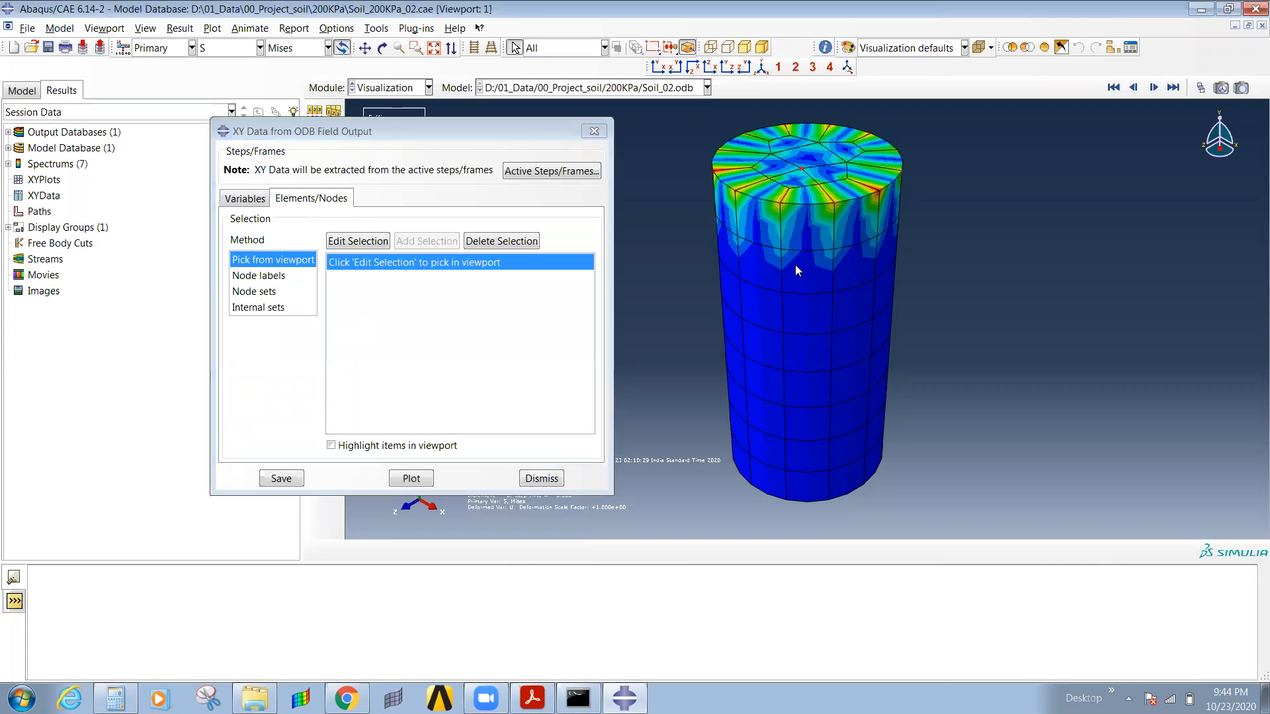
left_click(281, 478)
left_click(365, 352)
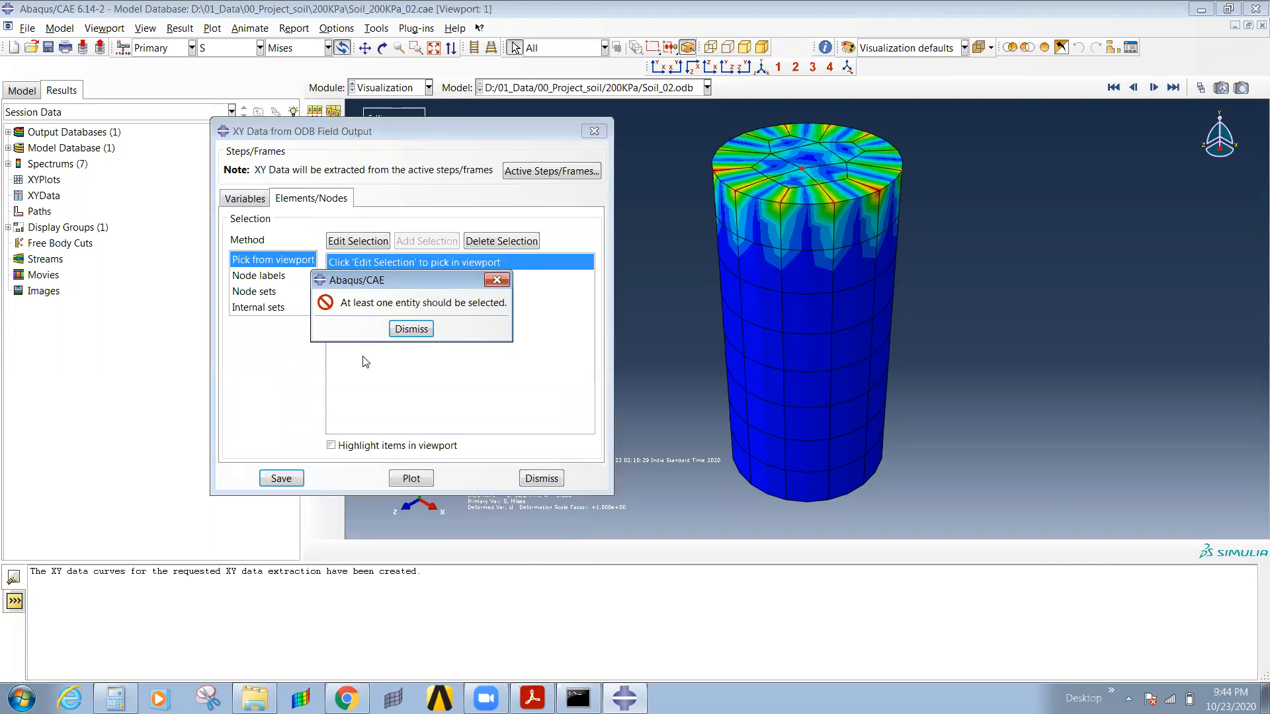
left_click(411, 329)
left_click(357, 240)
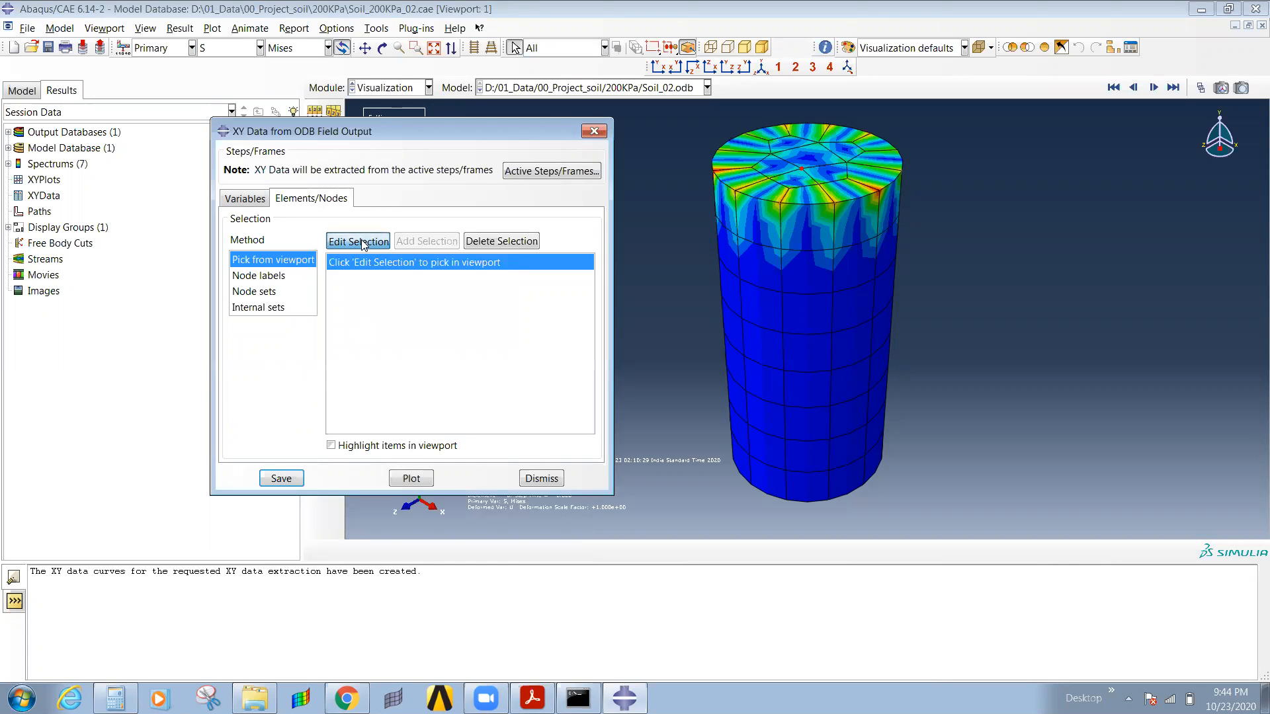
left_click(804, 171)
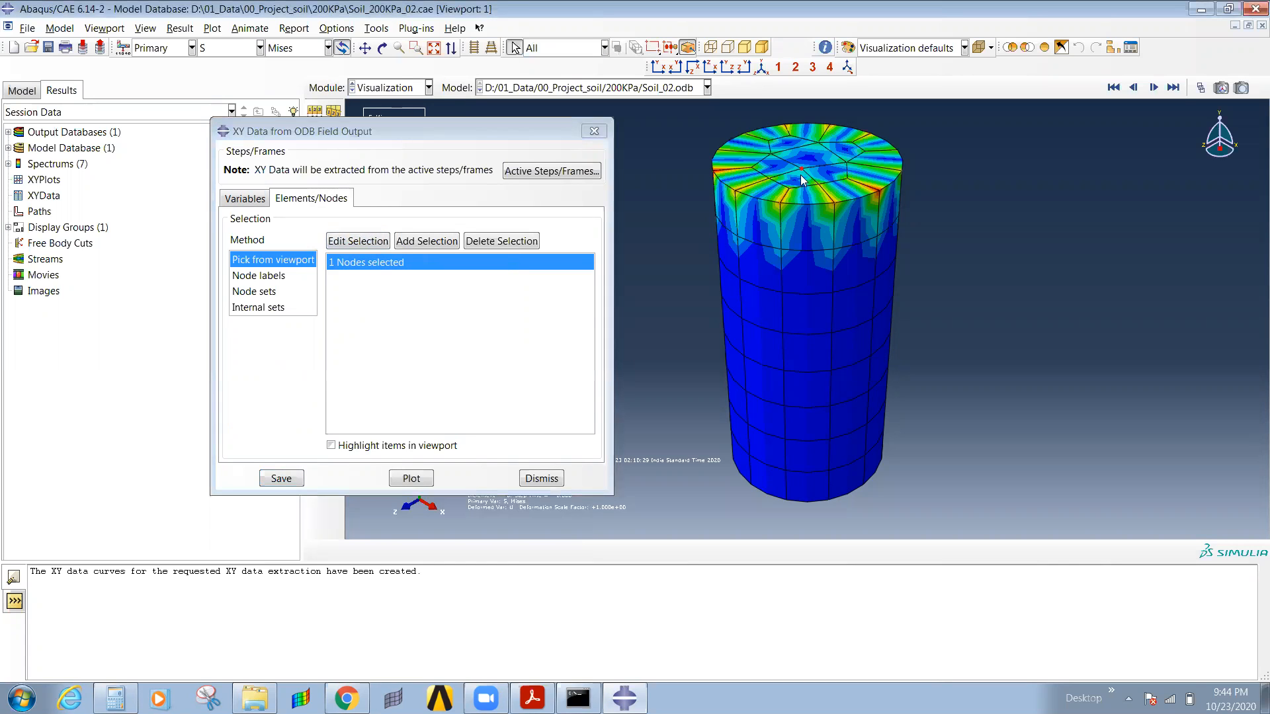
left_click(280, 478)
left_click(367, 350)
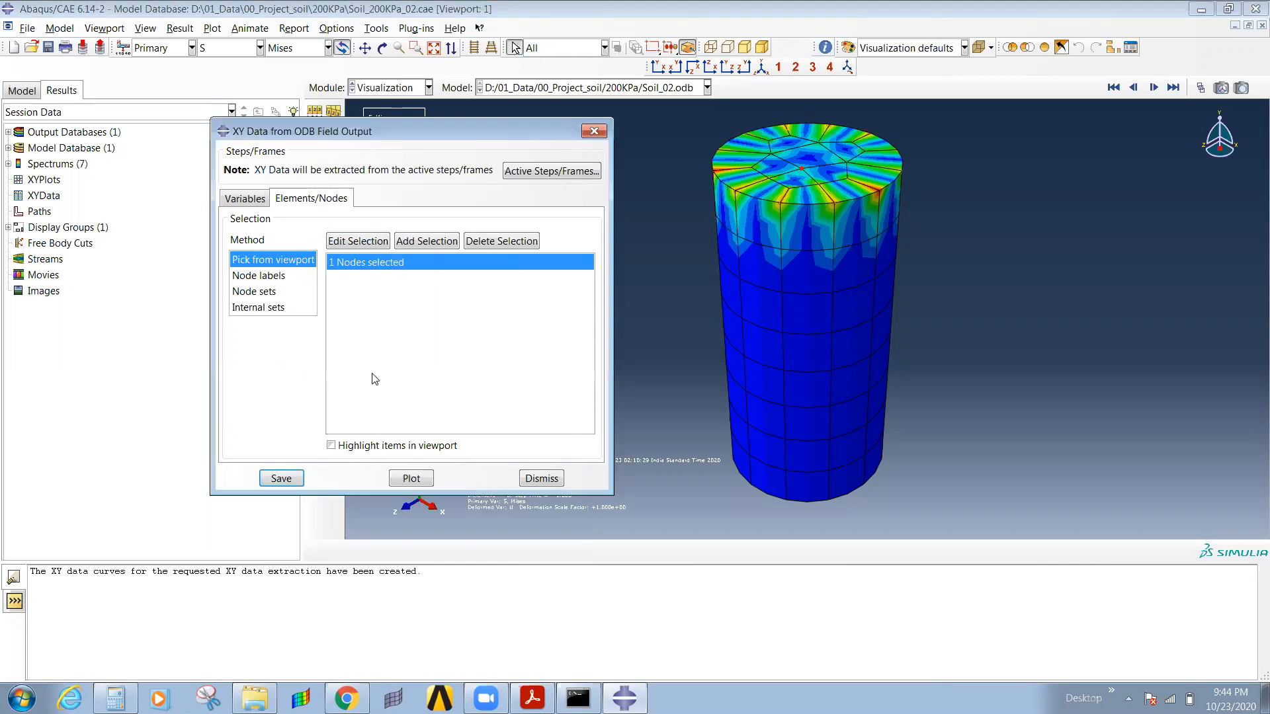
Step: Add the logarithmic strains LE11, LE22 and LE33 to the extraction, save the curves, and close the field output dialog
left_click(239, 201)
scroll(291, 366, "up", 1)
scroll(291, 361, "up", 2)
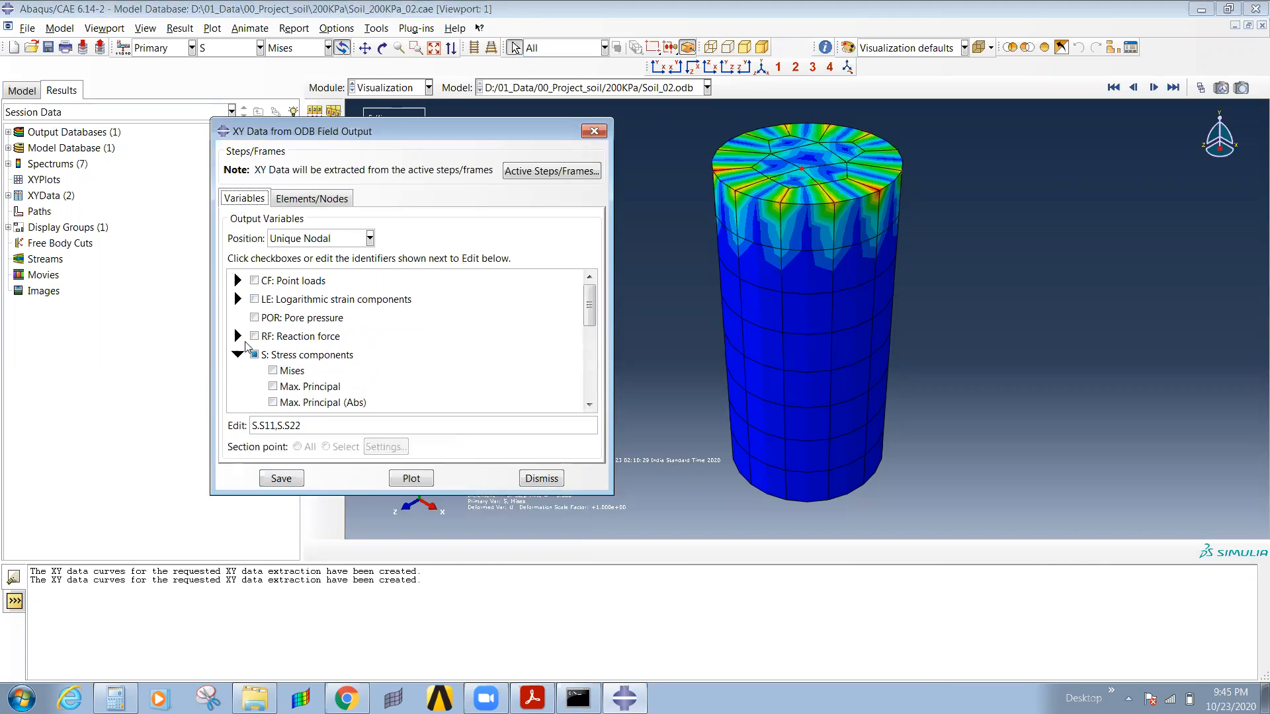
left_click(237, 299)
scroll(285, 324, "down", 1)
scroll(285, 328, "down", 2)
left_click(289, 299)
left_click(289, 315)
left_click(289, 331)
left_click(282, 478)
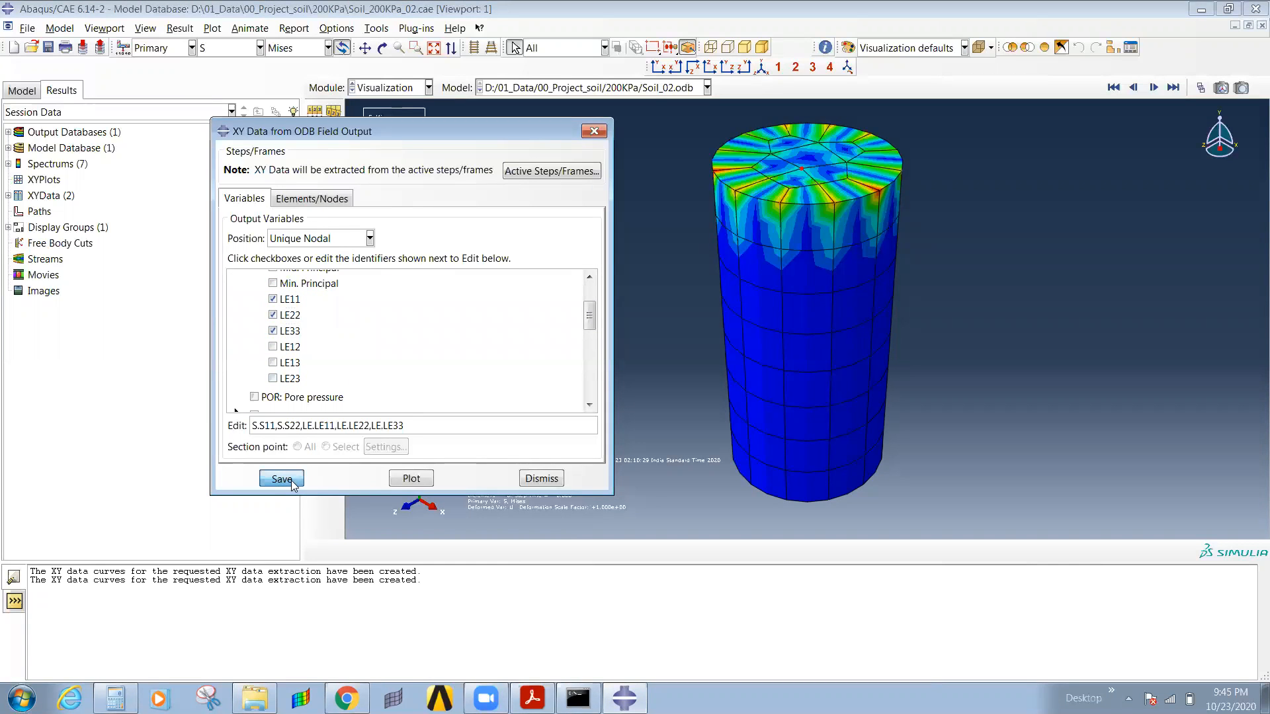
left_click(363, 354)
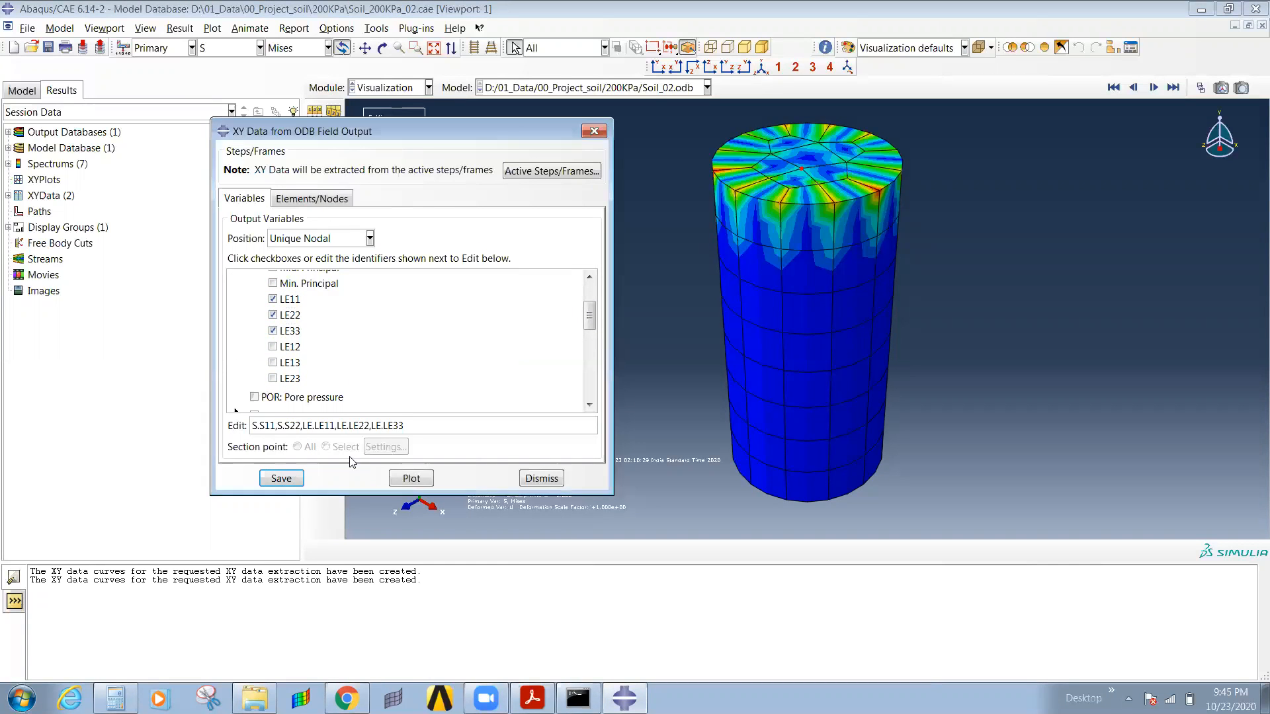
left_click(542, 479)
Step: Delete the duplicate XY data sets S:S11 N: 19_1 and S:S22 N: 19
left_click(8, 196)
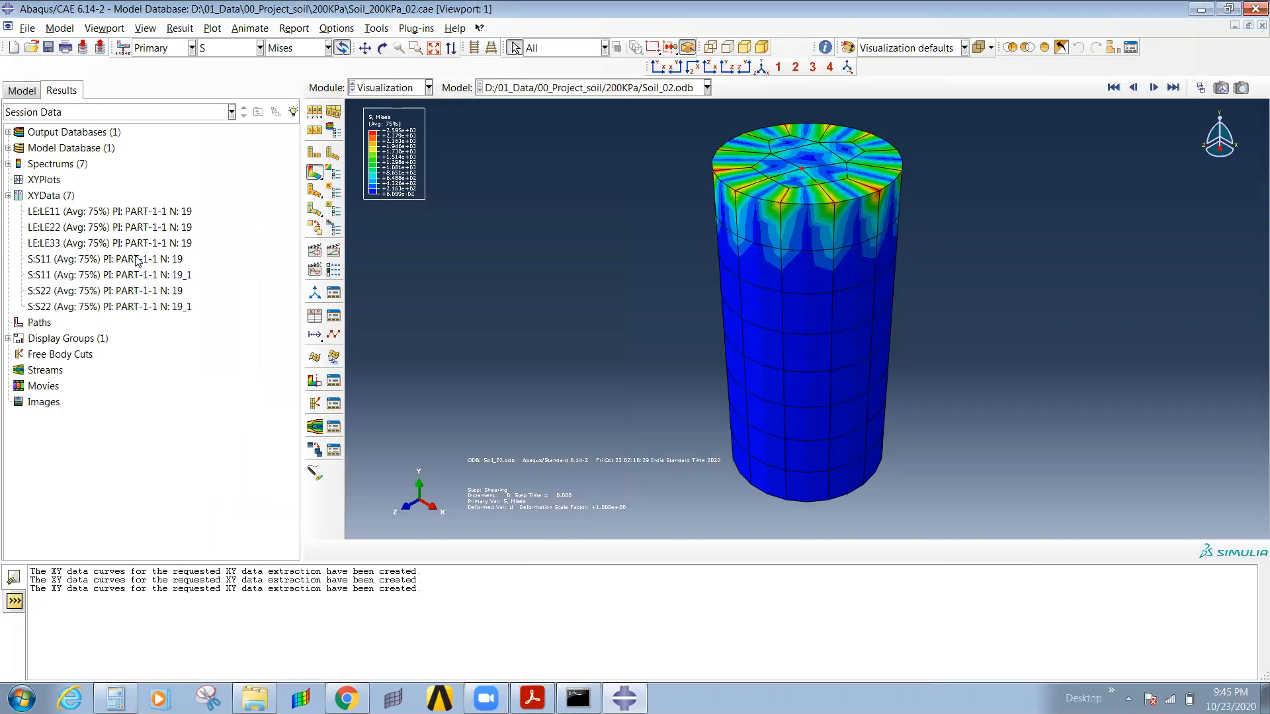
left_click(81, 293)
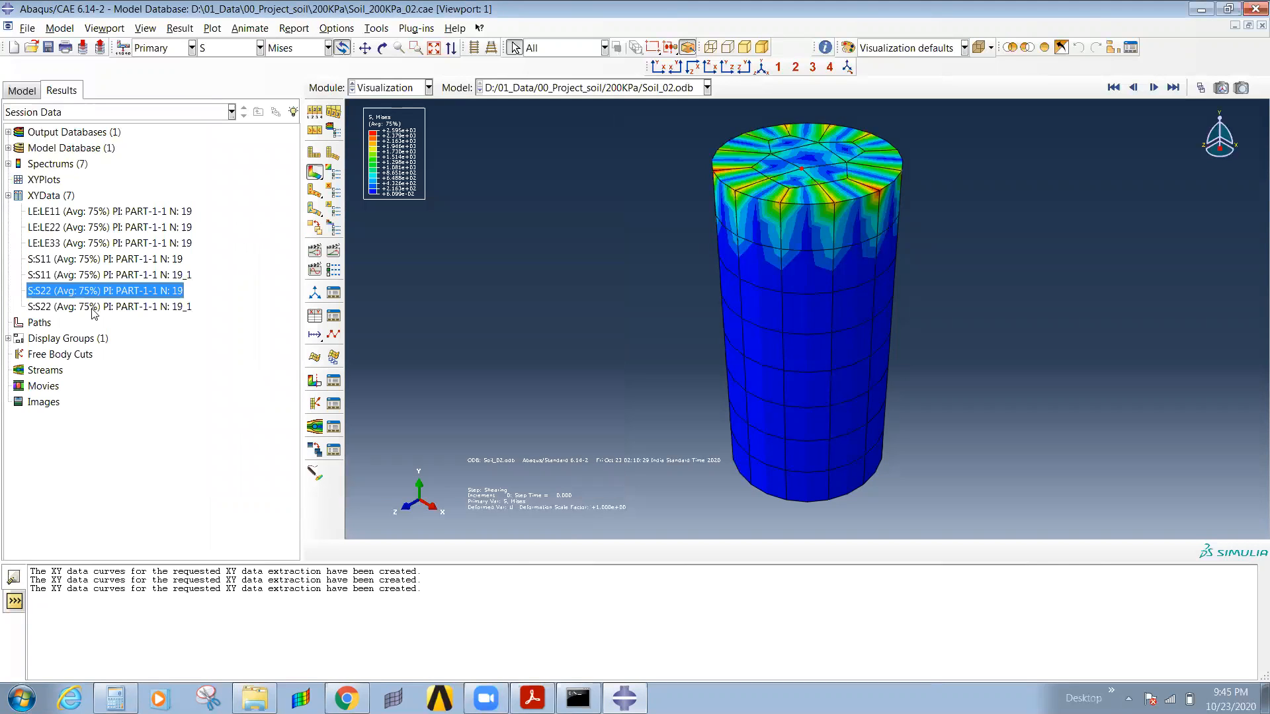
left_click(86, 275, "shift")
right_click(85, 278)
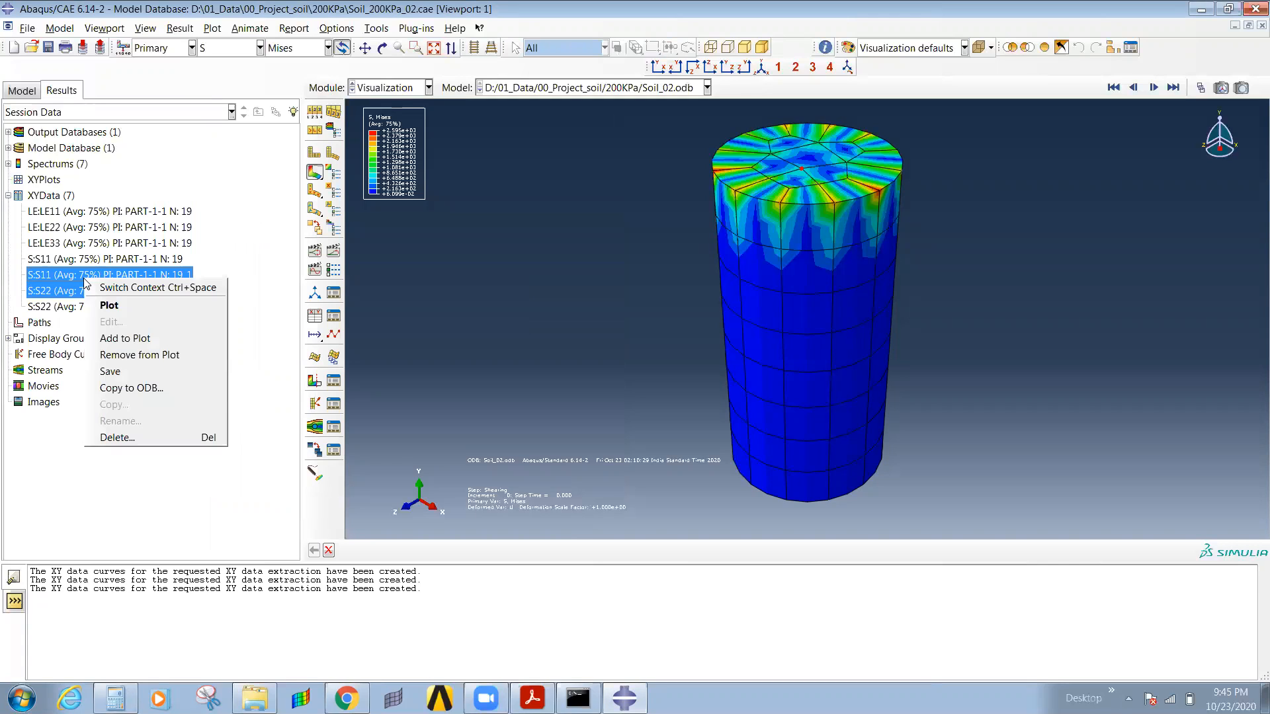
left_click(143, 438)
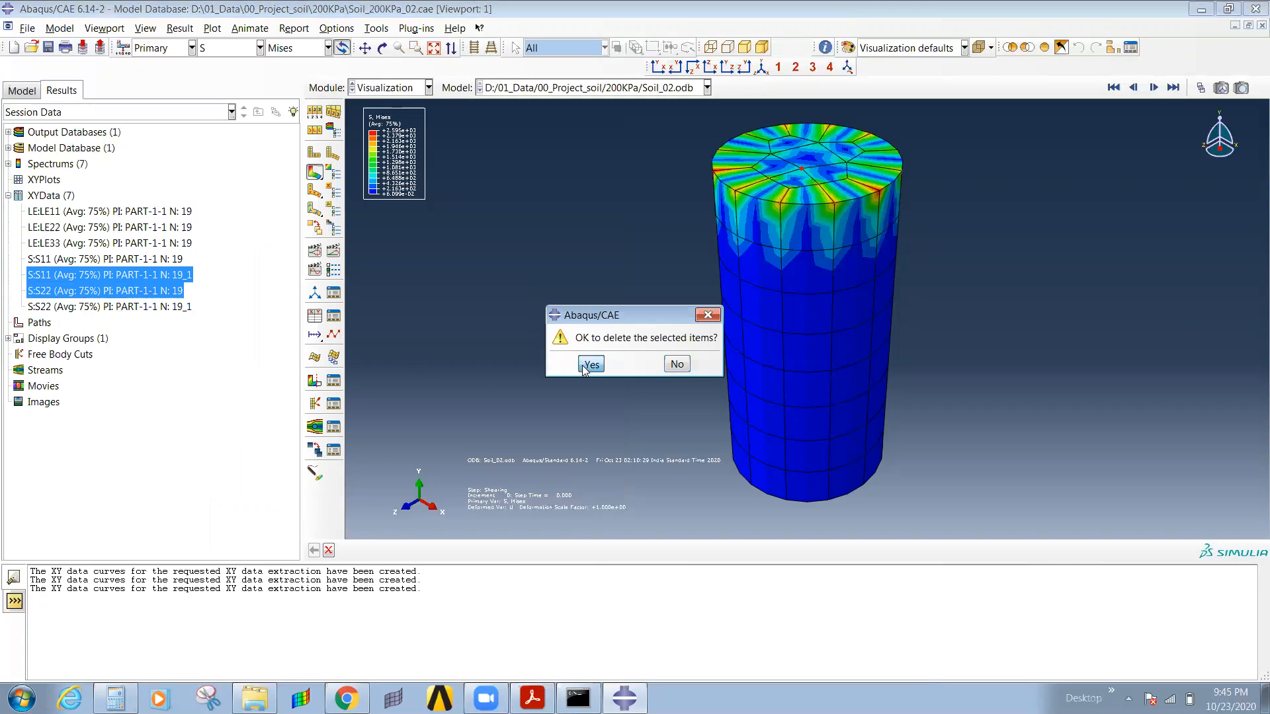
left_click(579, 368)
Step: Operate on XY data to subtract the S22 curve from the S11 curve, and save the result as Devatior
left_click(315, 316)
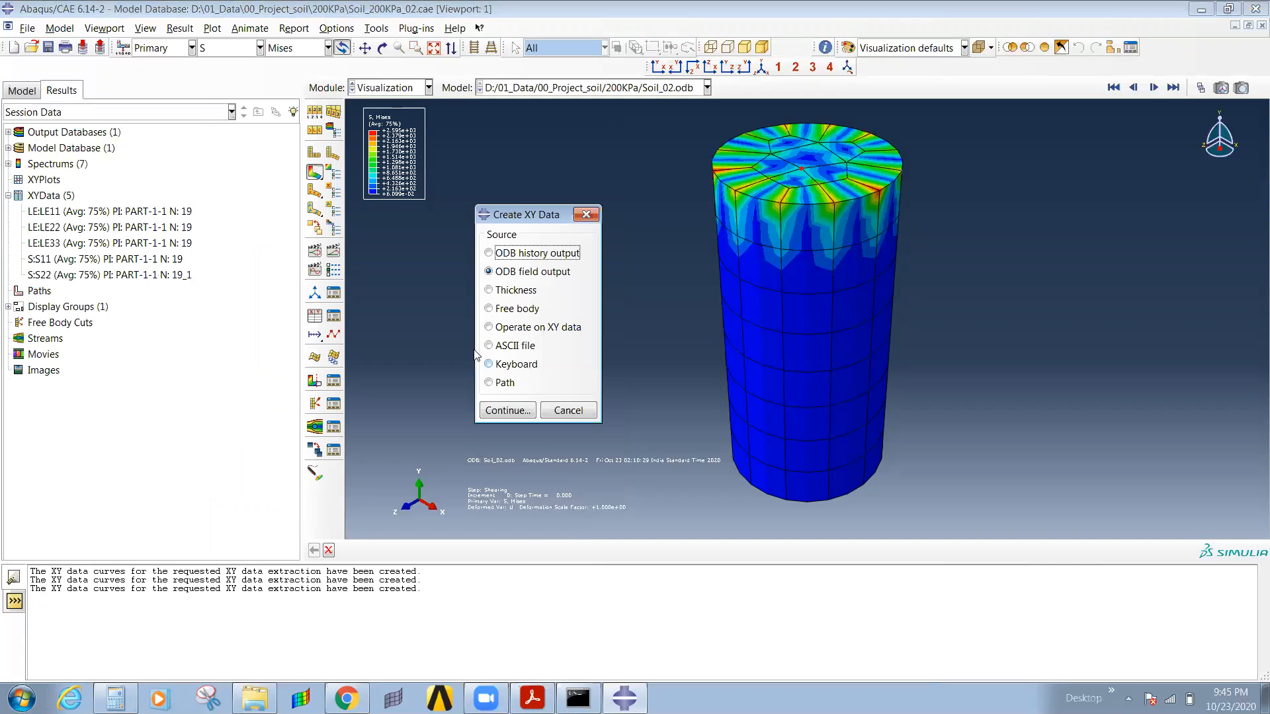
left_click(513, 328)
left_click(515, 411)
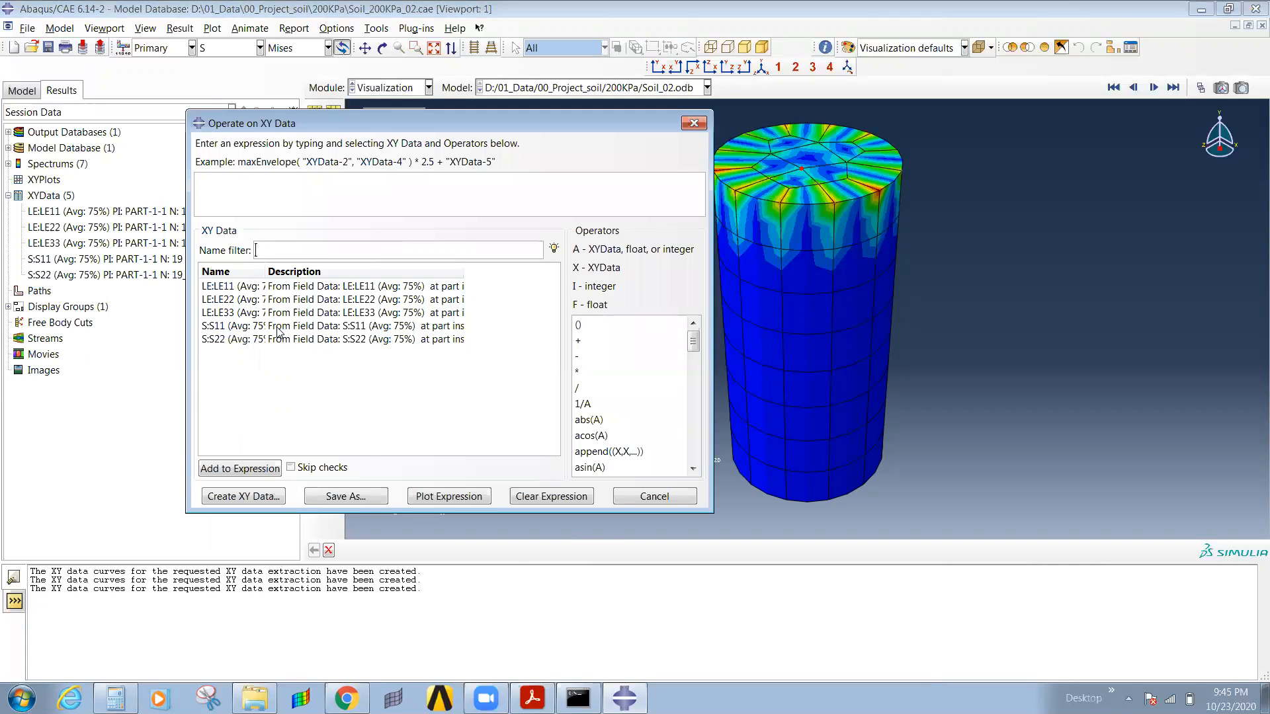
double_click(278, 327)
left_click(577, 357)
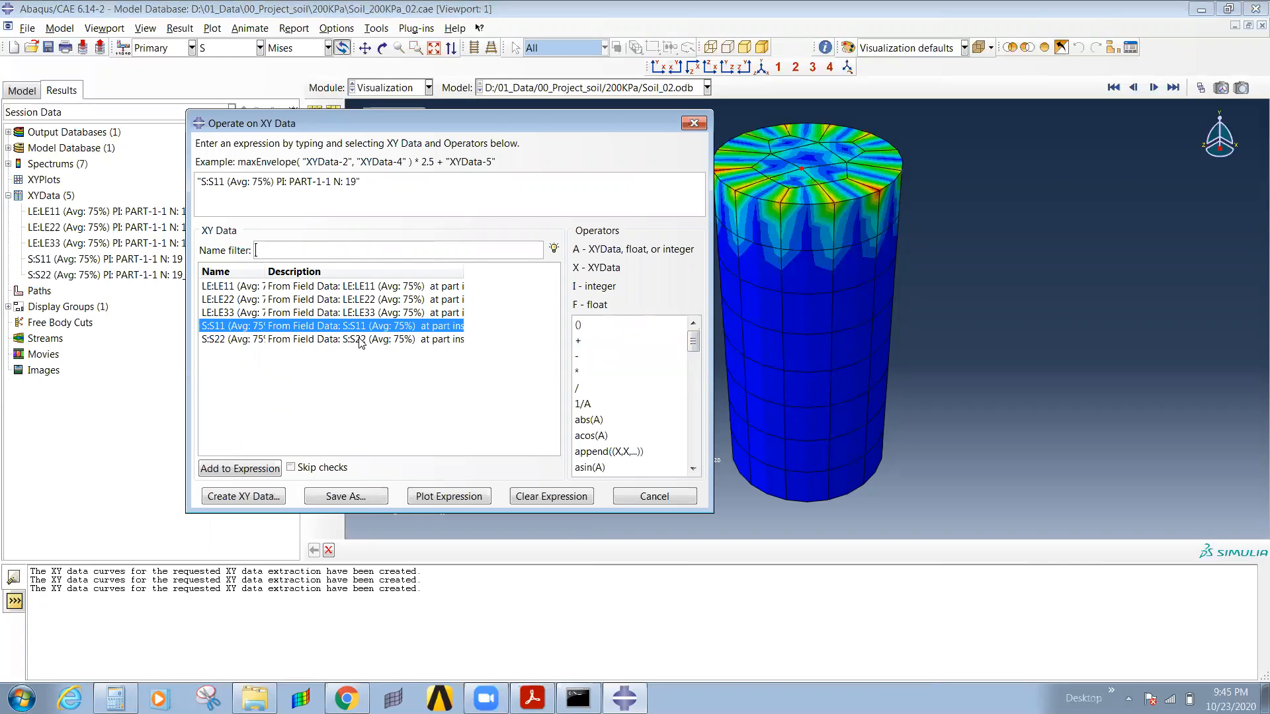
double_click(332, 341)
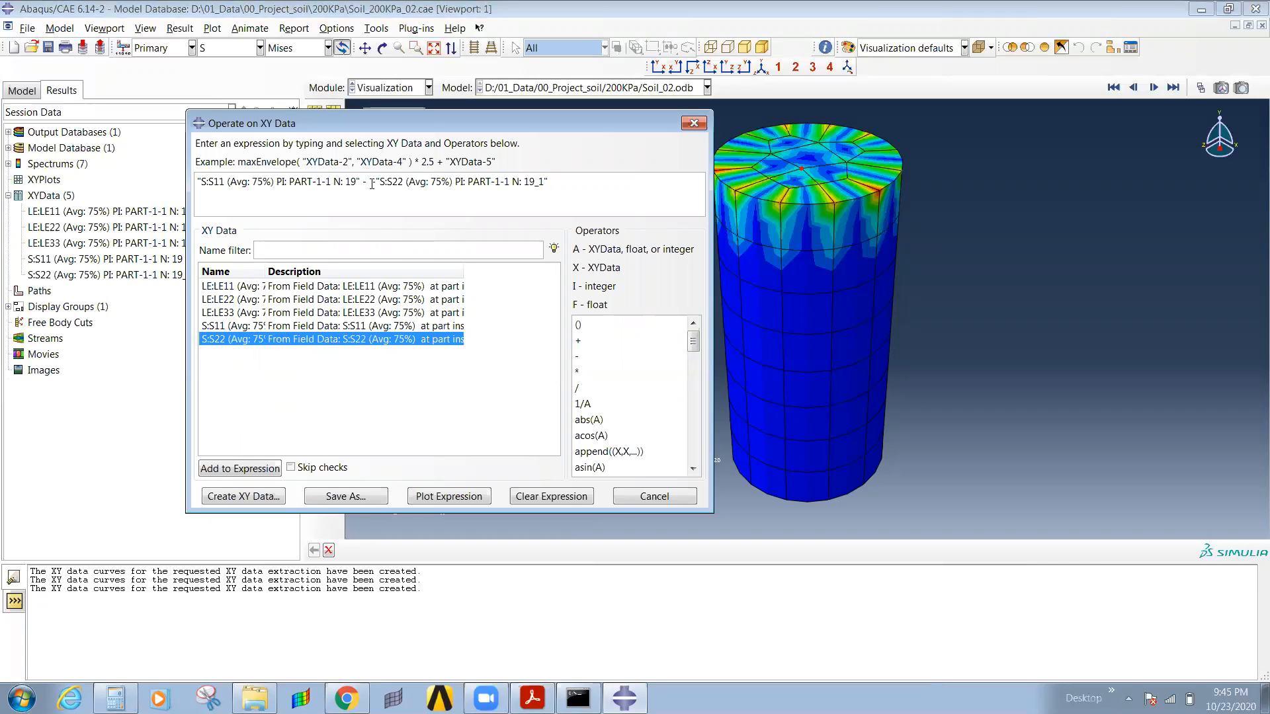
key("BackSpace")
key("BackSpace")
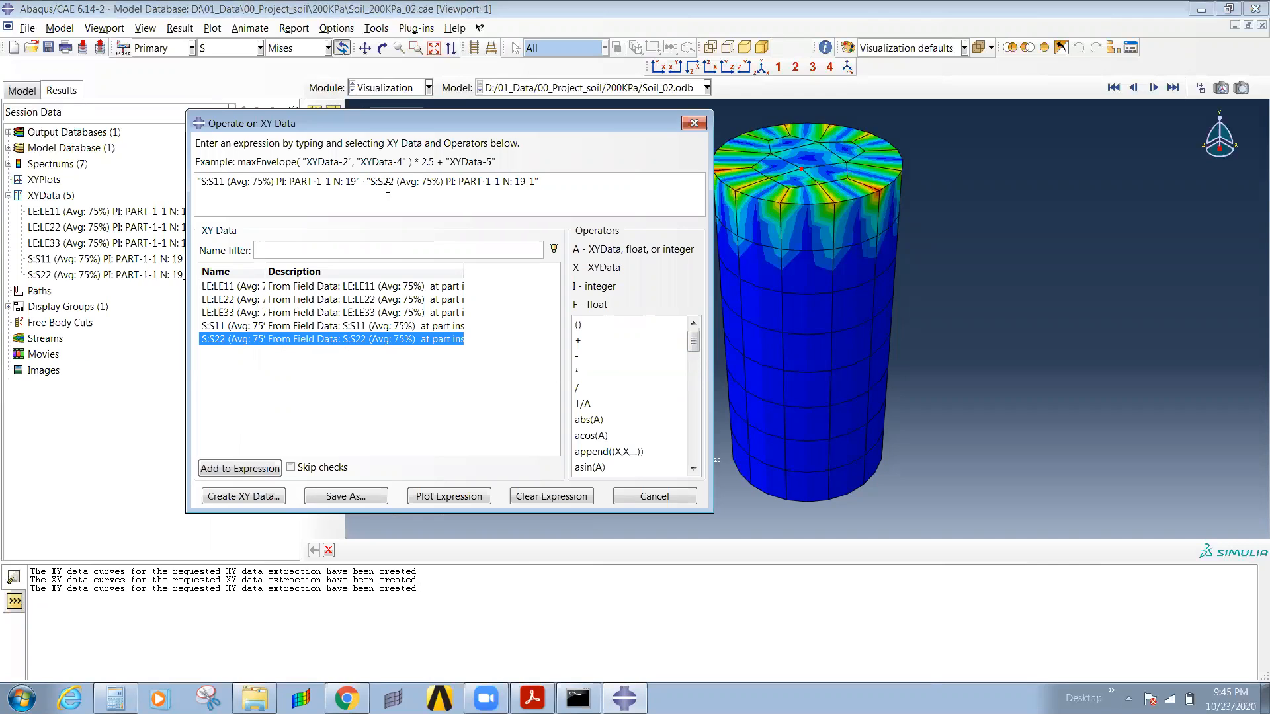
left_click(363, 496)
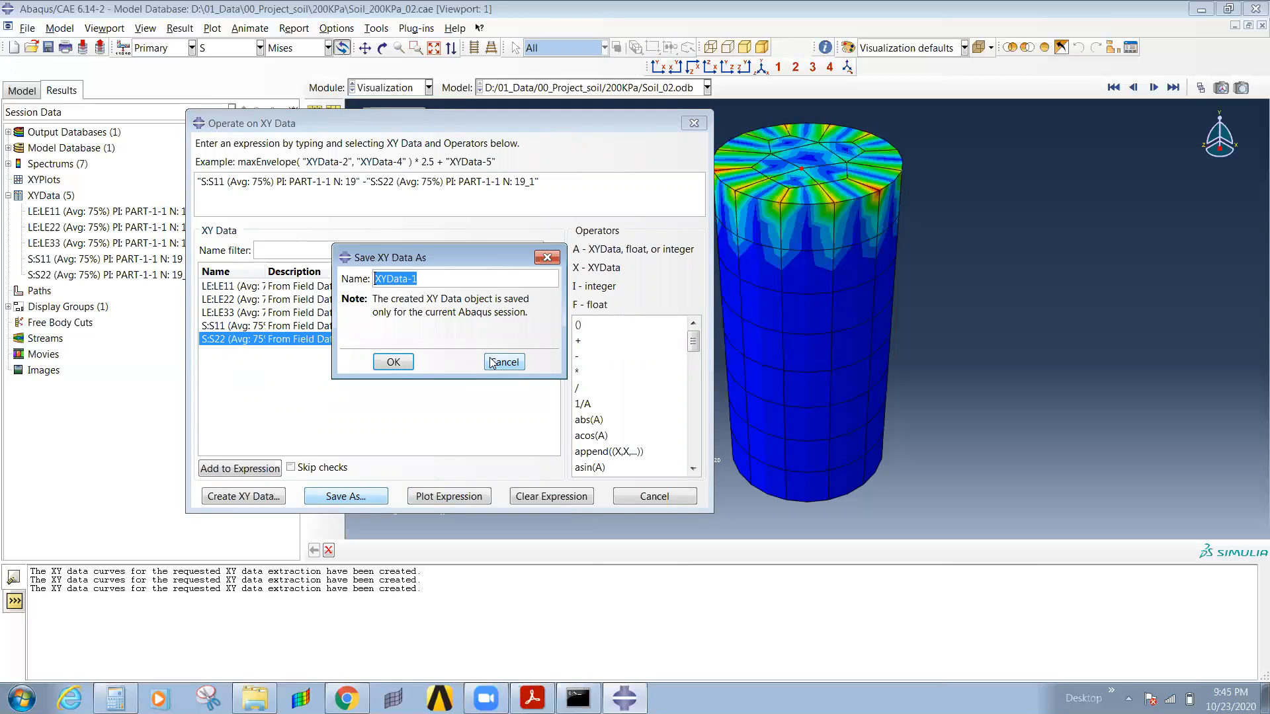
type("Devator")
key("Return")
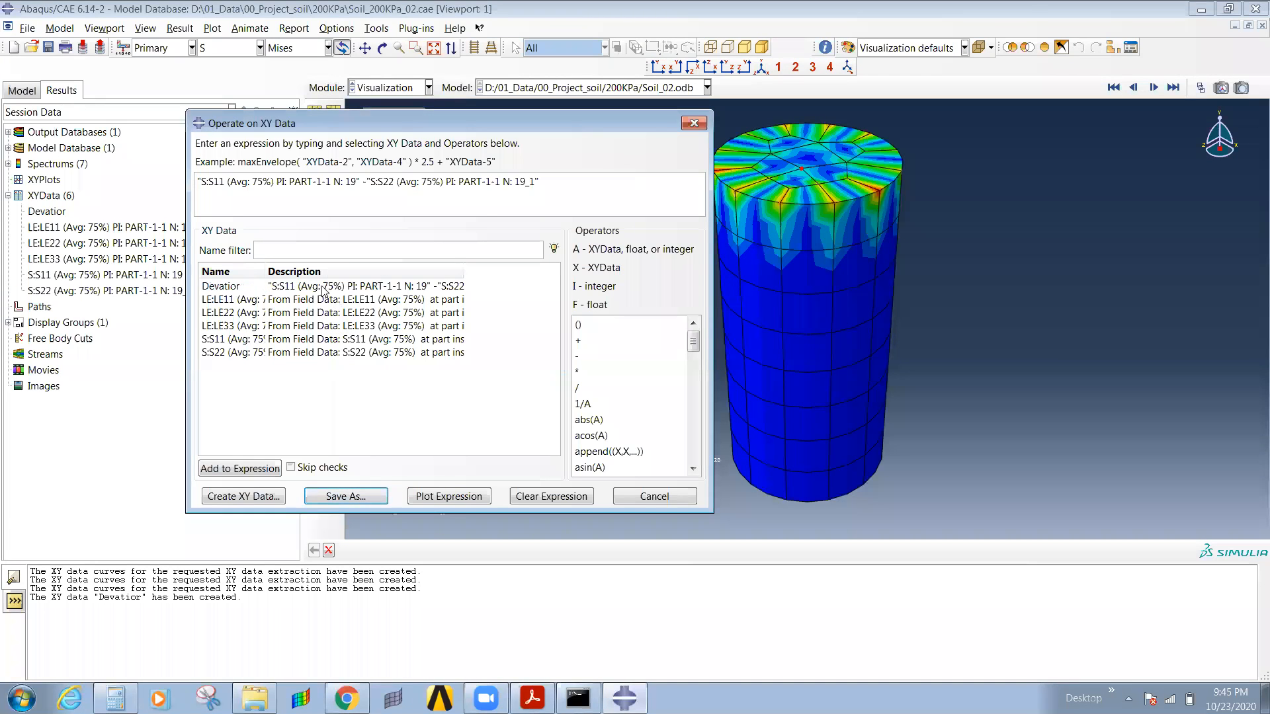
Step: Replace the expression with "Devatior"/1000 and save the result as XY data named dEVatior KPa
left_click(521, 193)
triple_click(520, 190)
key("BackSpace")
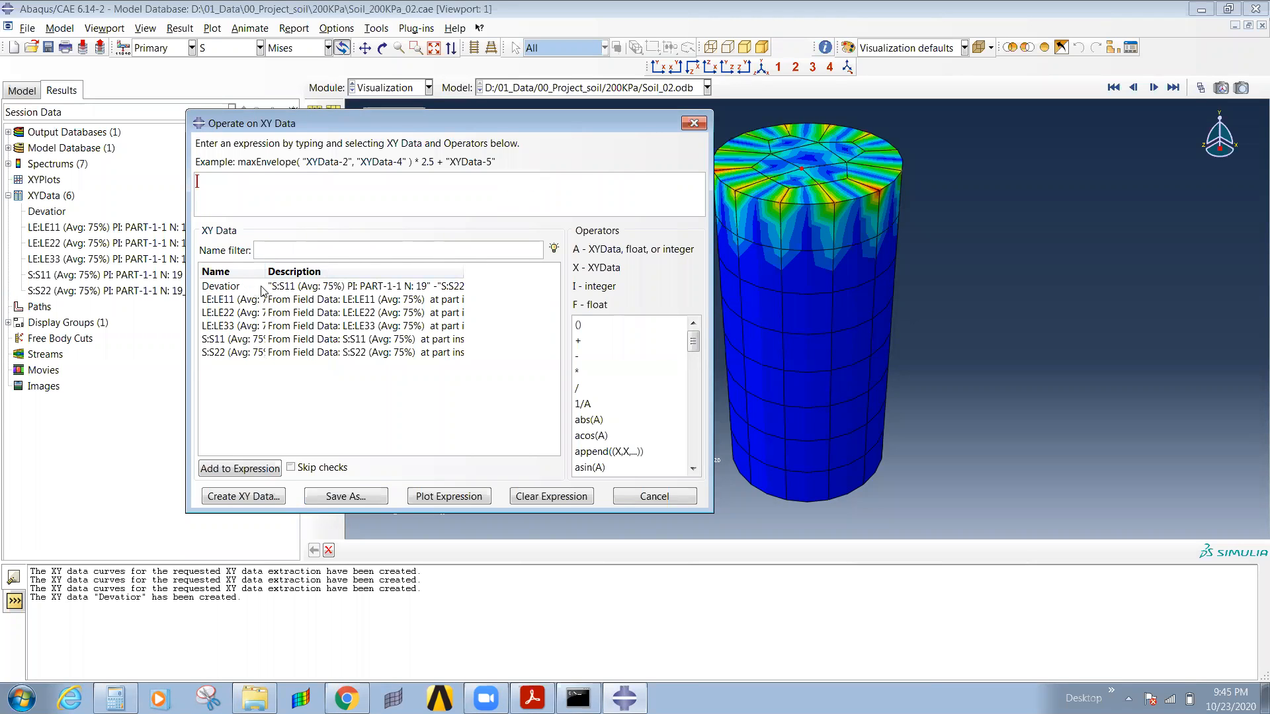
double_click(263, 291)
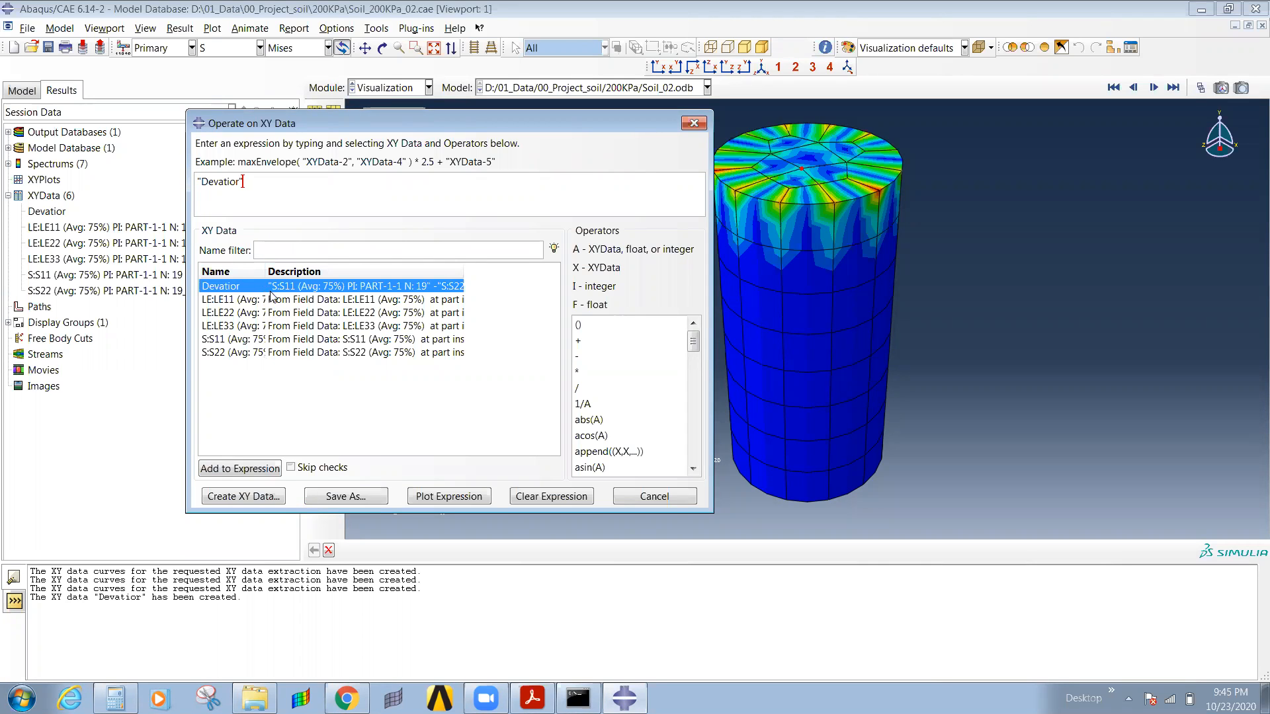
type("/1000")
left_click(347, 496)
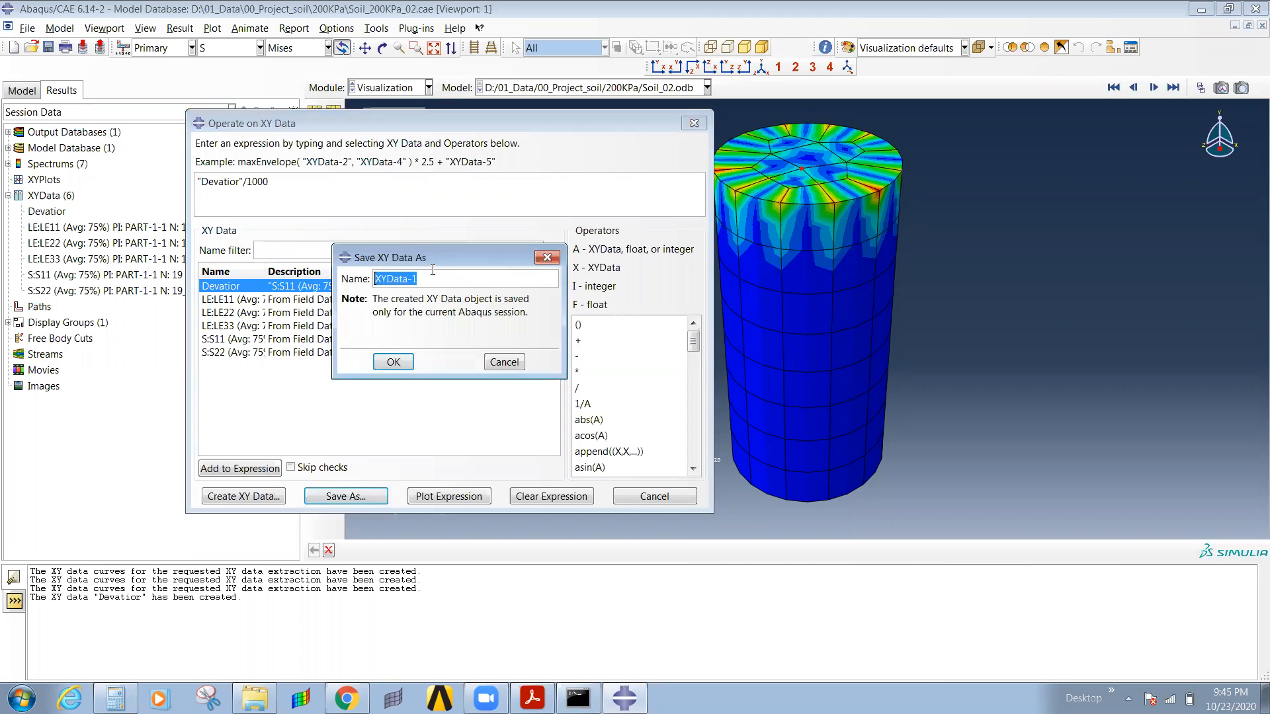
type("dEVatior  KPa")
key("Return")
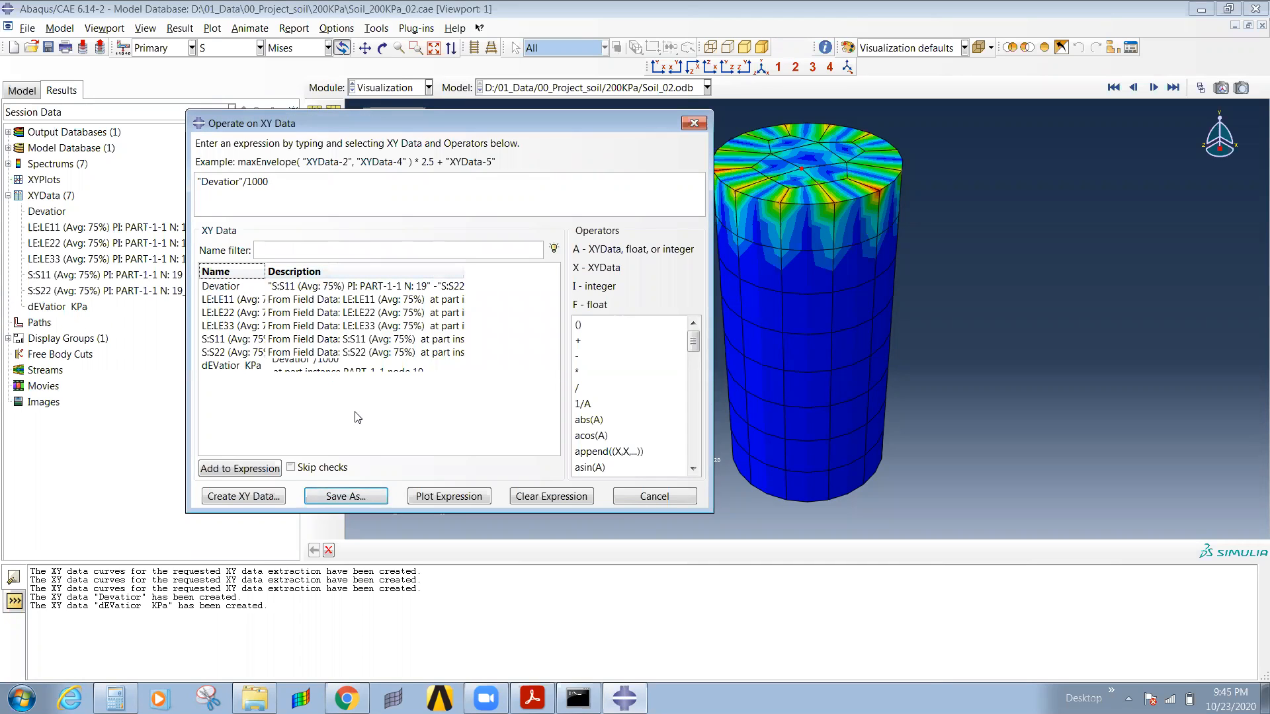
Step: Clear the existing expression from the XY data operation
left_click(333, 198)
double_click(309, 188)
left_click(208, 179)
left_click_drag(208, 180, 339, 191)
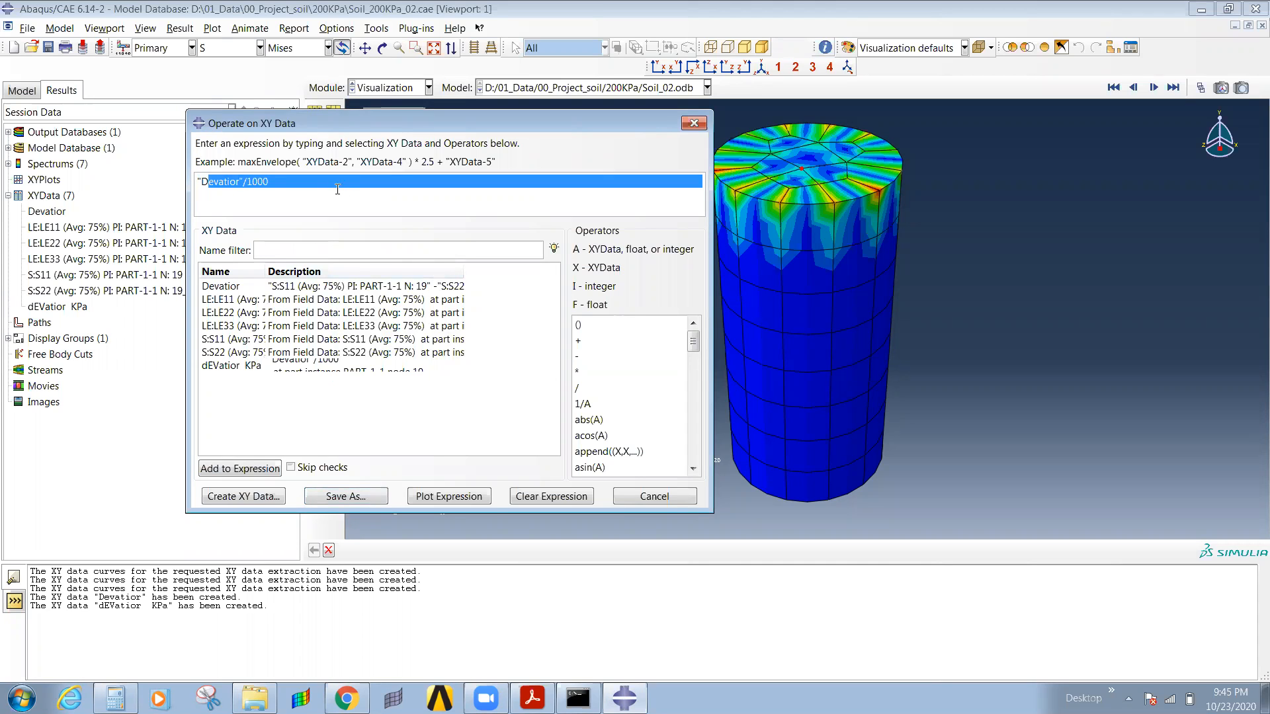
key("BackSpace")
key("BackSpace")
Step: Switch to the dai2013 PDF in Acrobat Reader, examine the q versus axial strain figure on page 6, and return to Abaqus
left_click(539, 698)
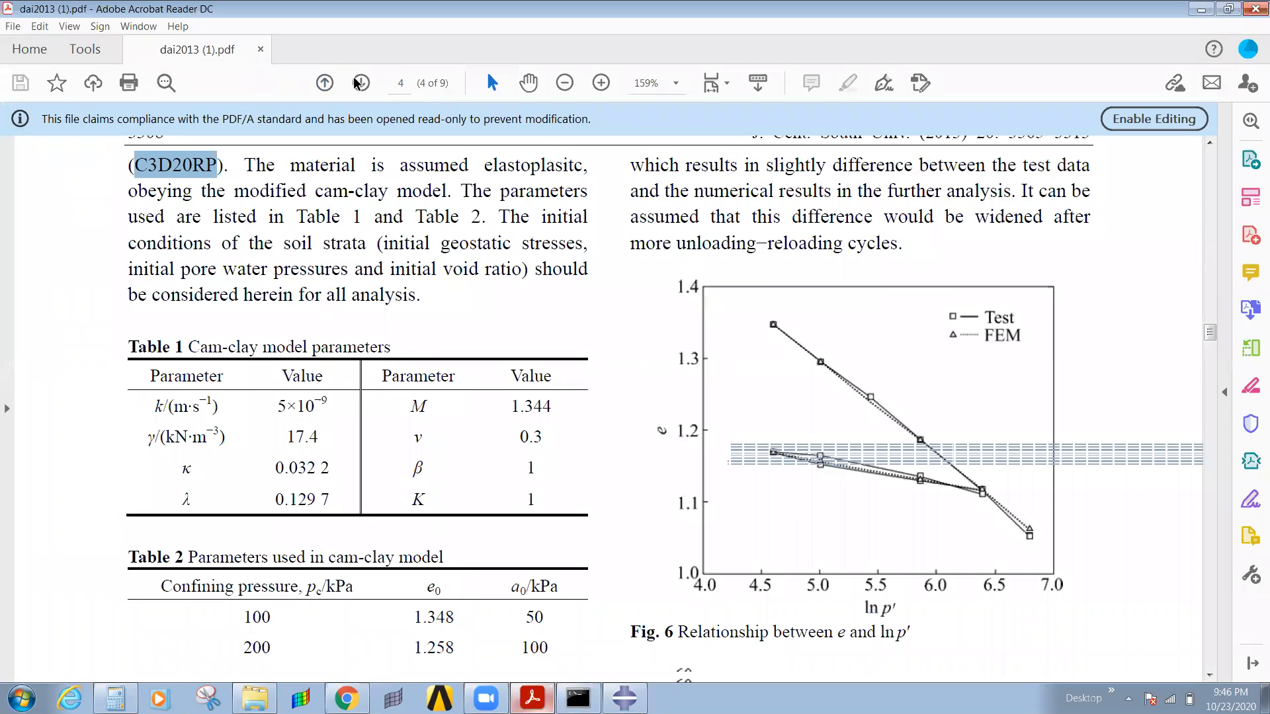
left_click(360, 89)
left_click(359, 90)
scroll(887, 539, "down", 4)
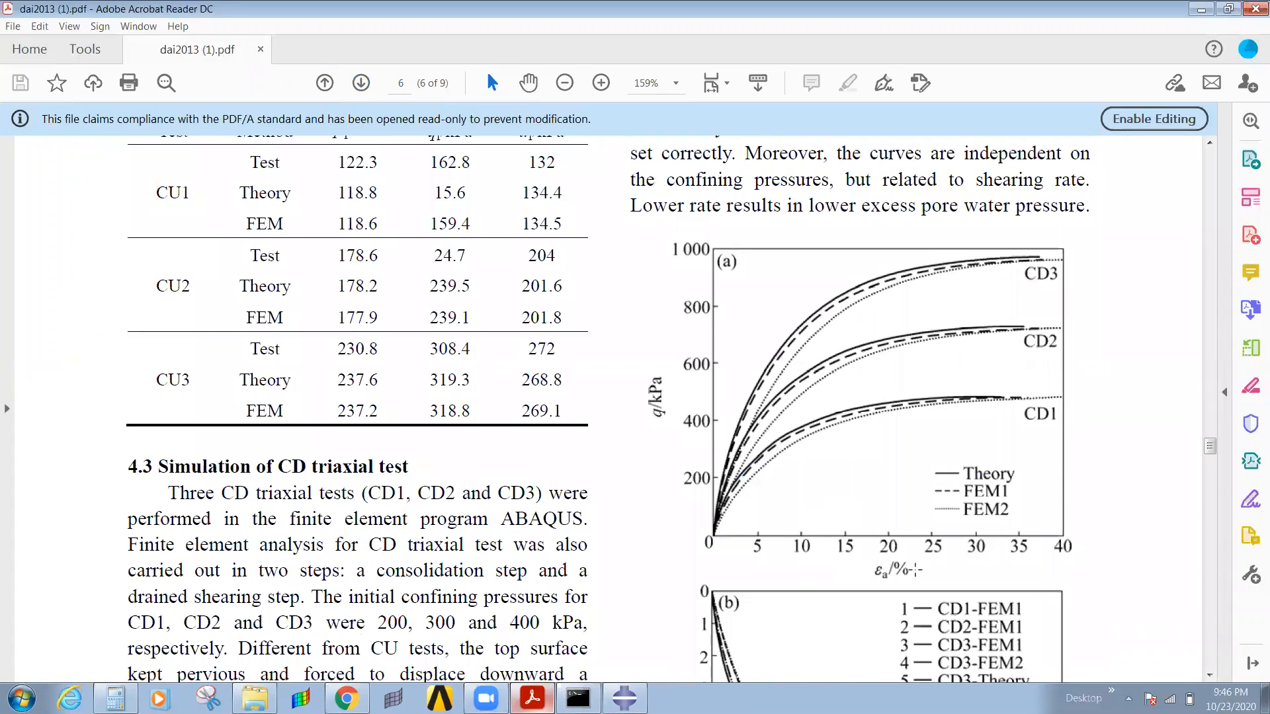
left_click(1205, 9)
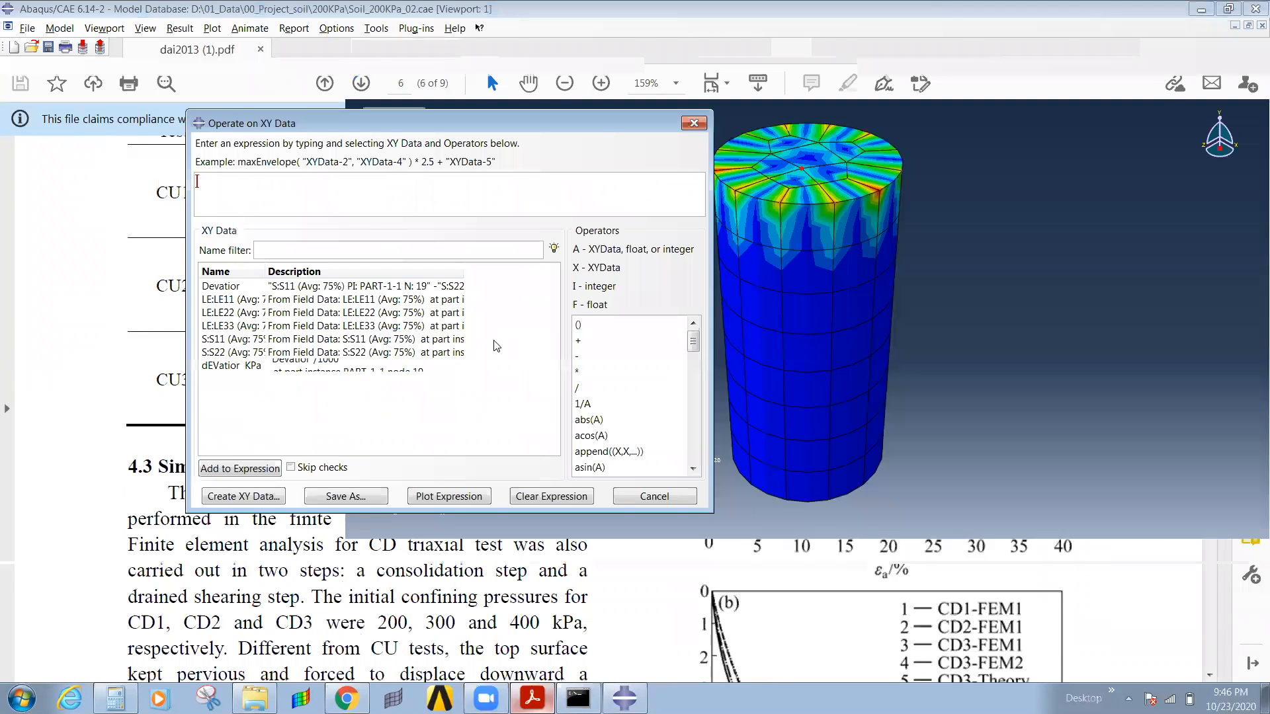
Step: Build a combine expression from the LE22 strain curve and dEVatior KPa, and plot it
scroll(648, 427, "down", 3)
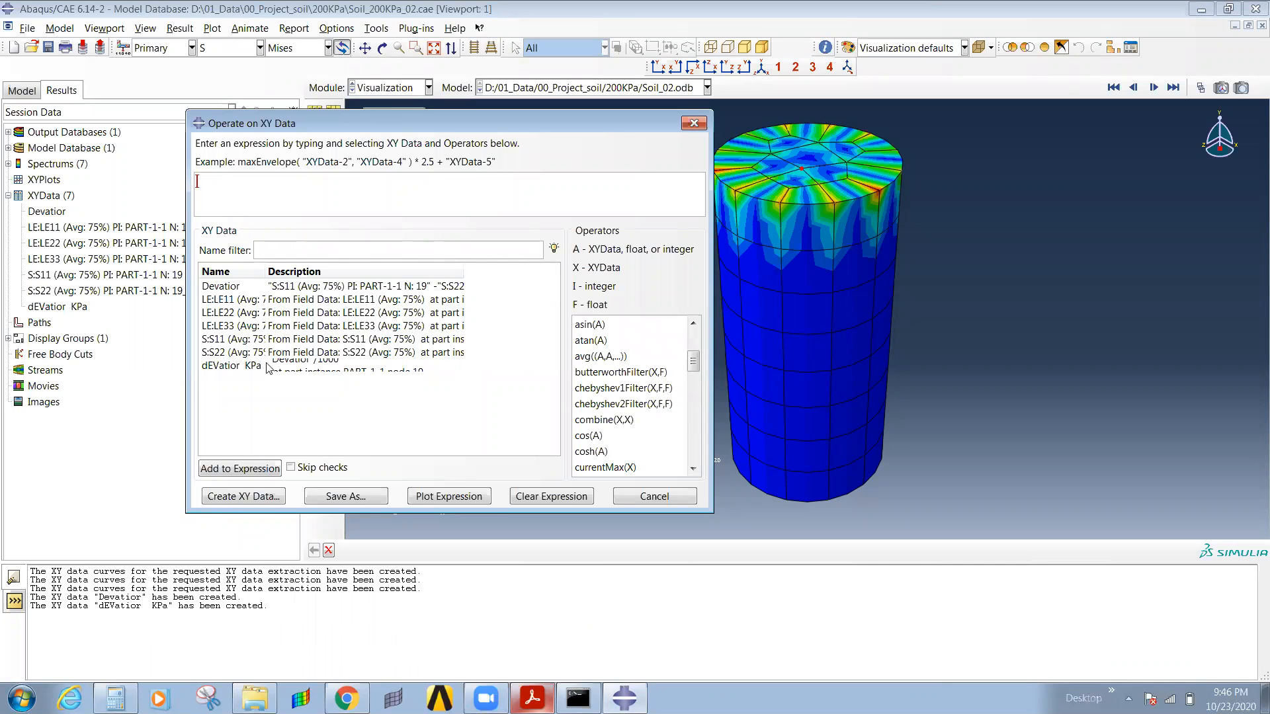
left_click(251, 314)
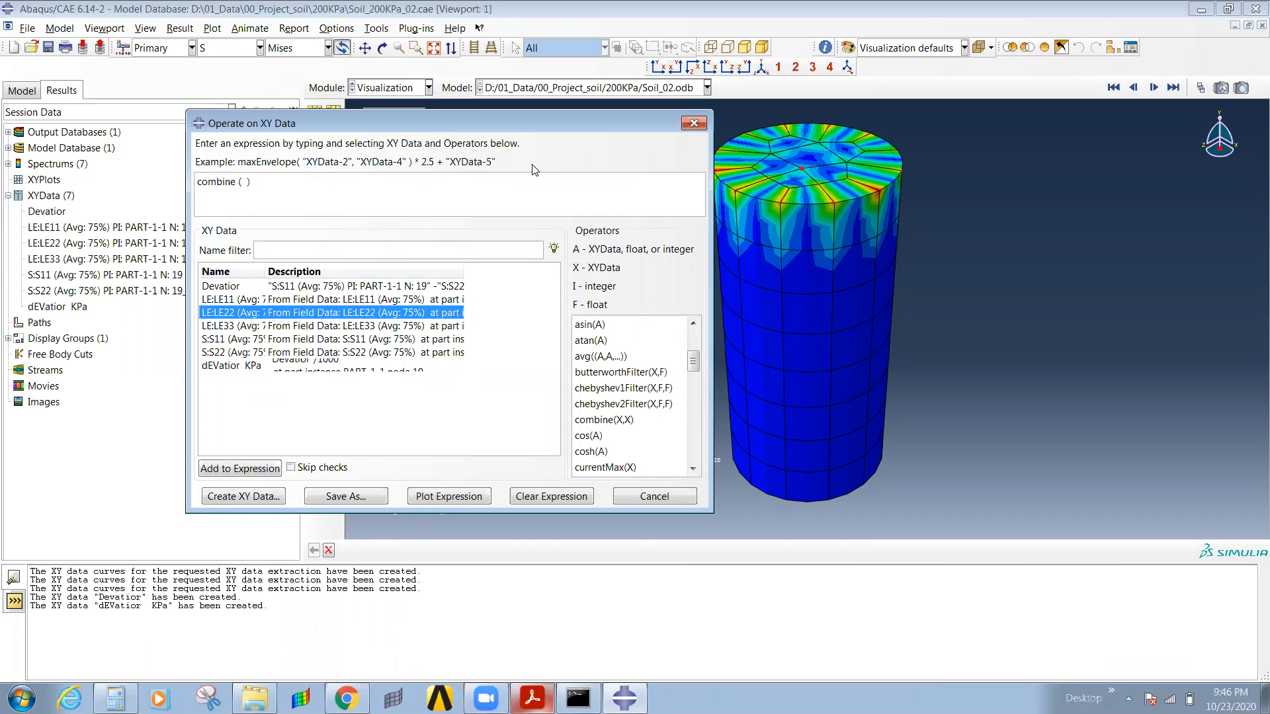
left_click_drag(526, 125, 719, 134)
left_click_drag(891, 139, 1077, 90)
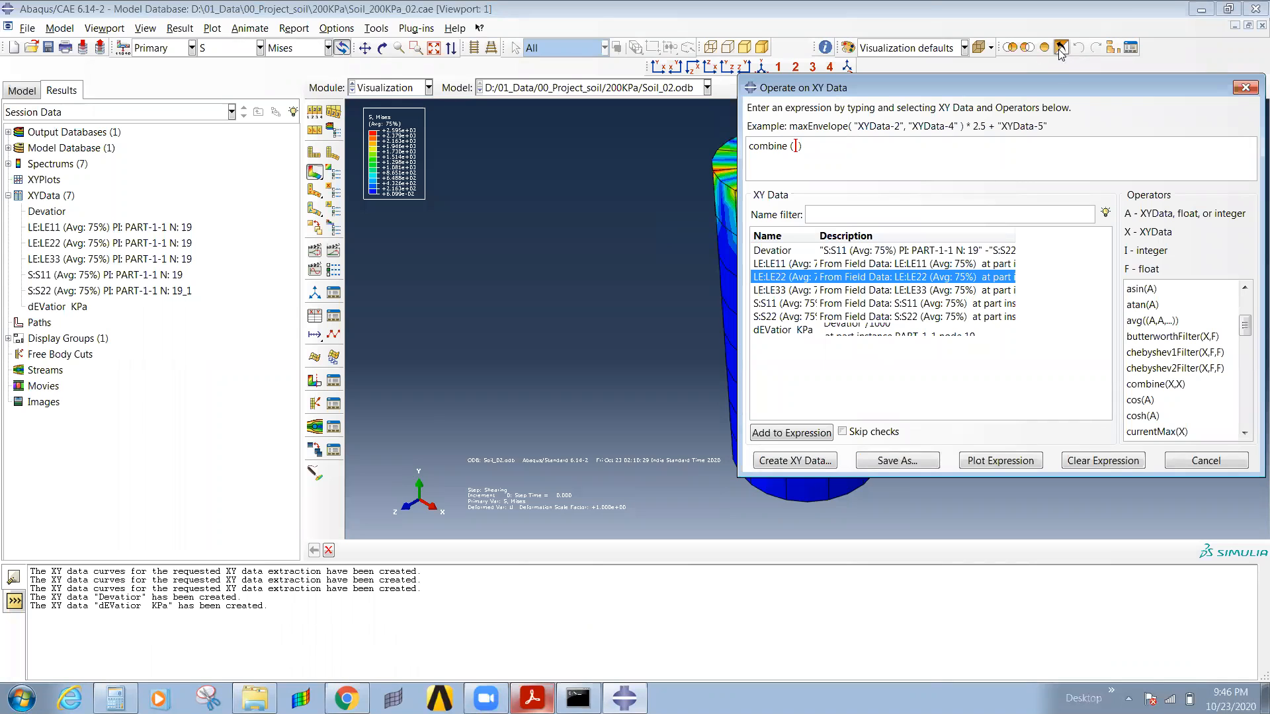
left_click_drag(1051, 84, 758, 111)
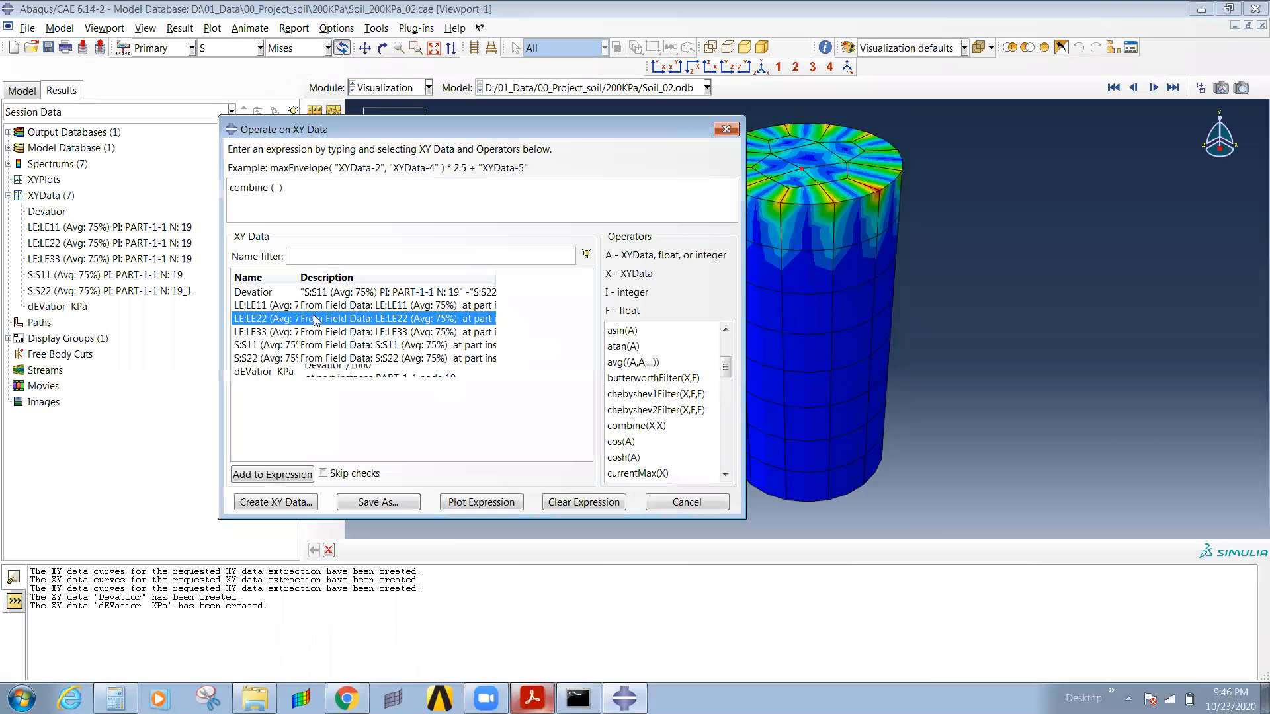
double_click(315, 320)
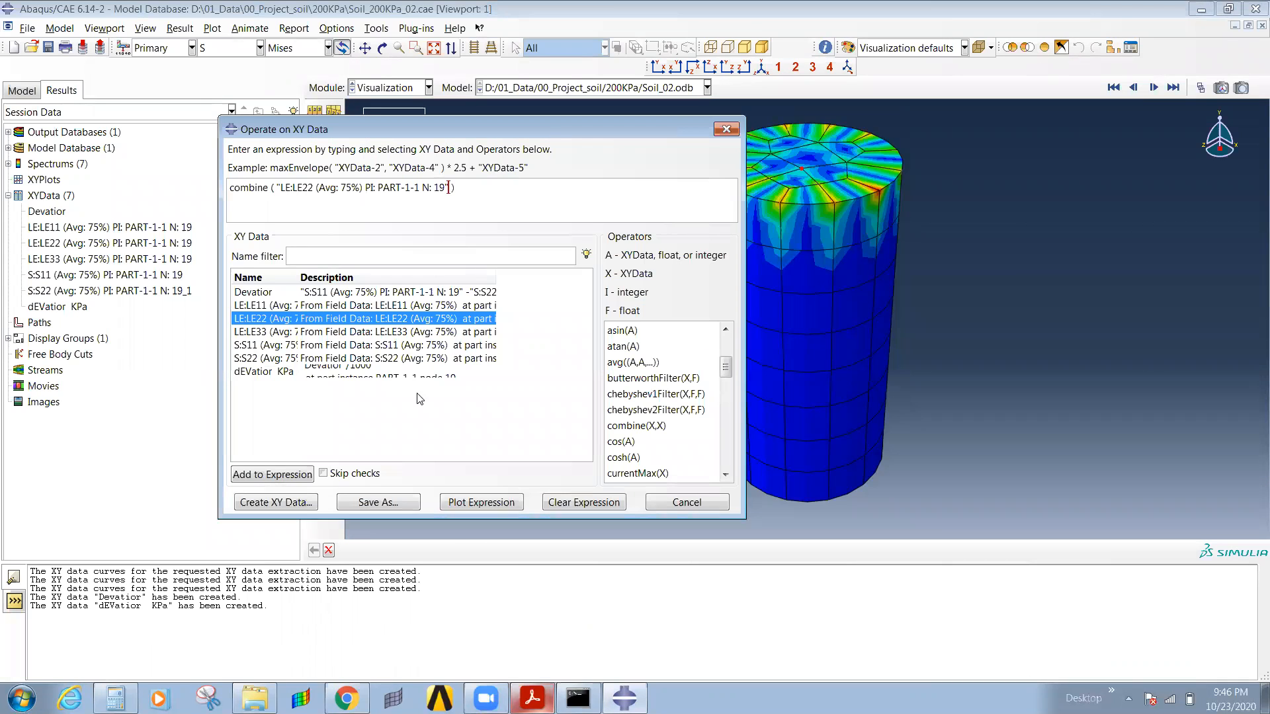
double_click(306, 372)
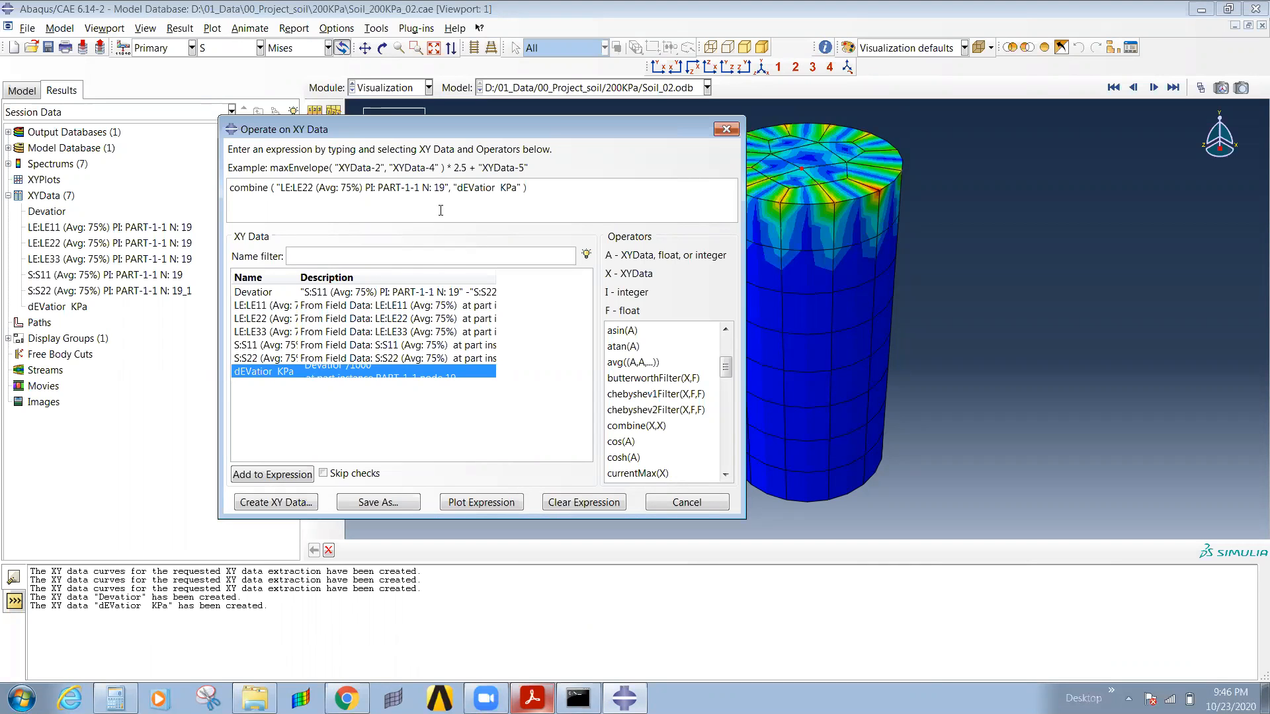
left_click(481, 503)
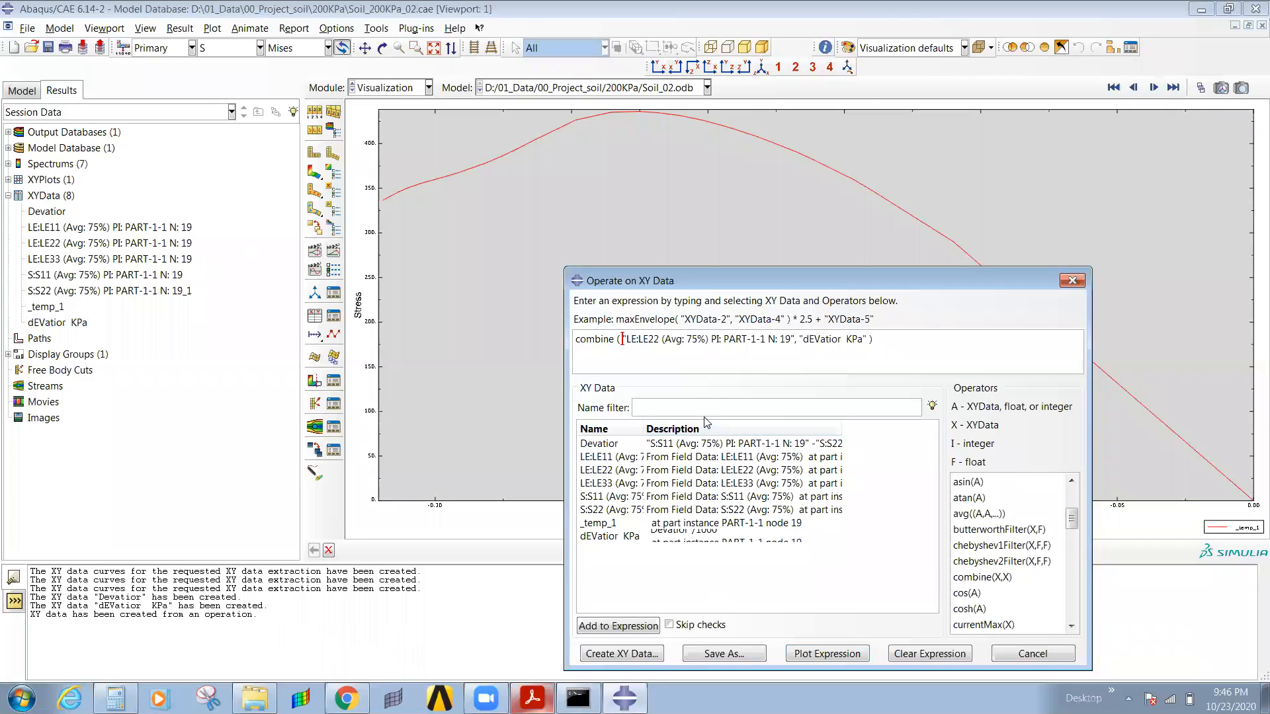
Step: Negate the LE22 term in the combine expression, replot it, and save the result as XYData-1
type("-")
left_click(825, 655)
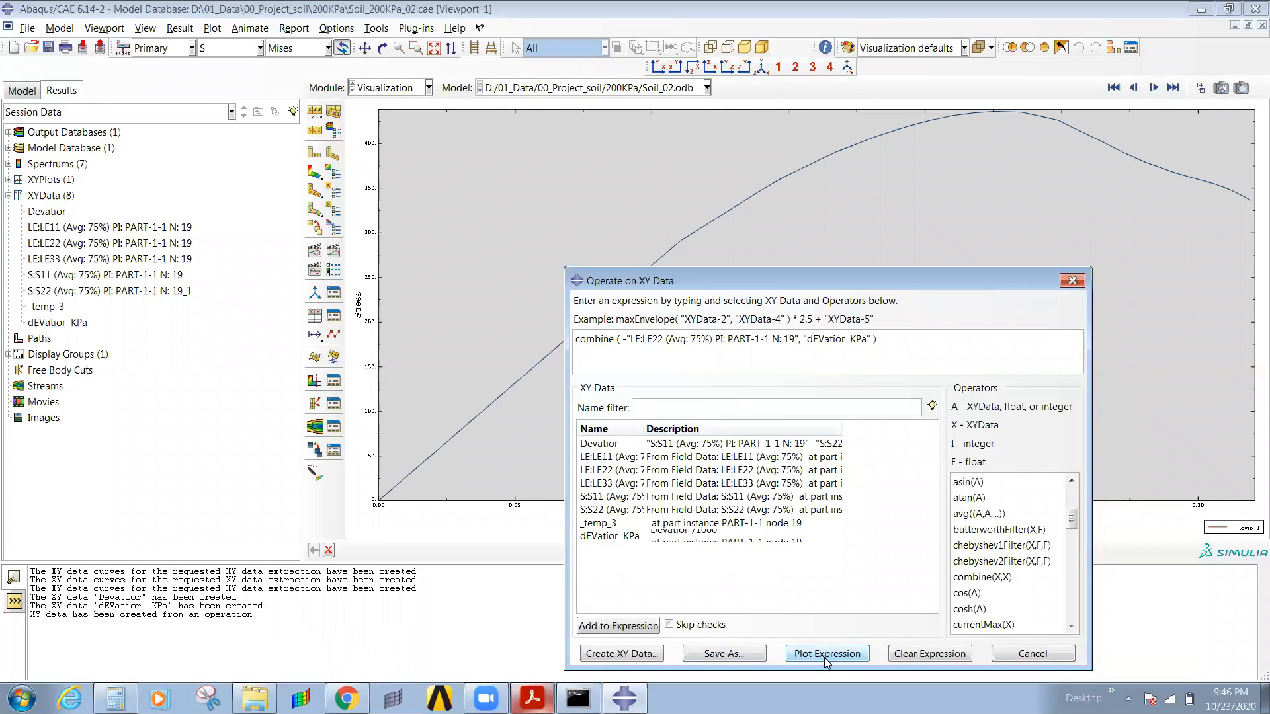
left_click_drag(786, 283, 690, 612)
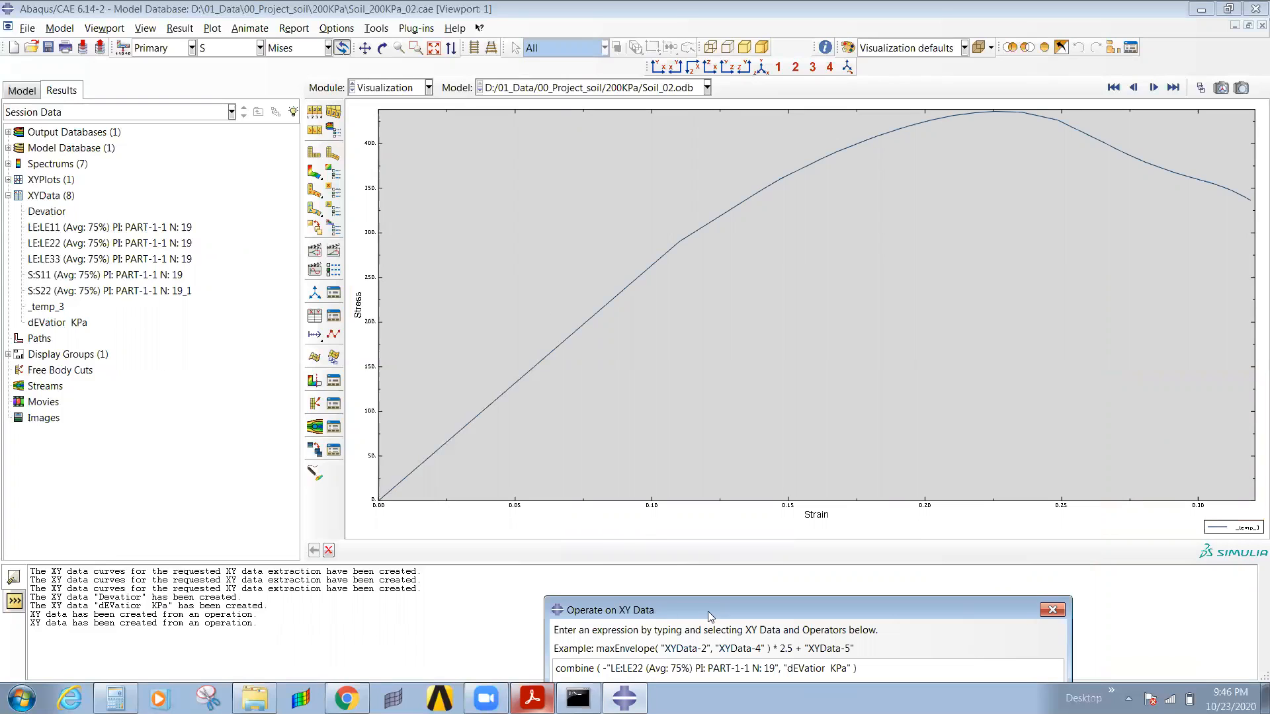
left_click_drag(710, 616, 564, 208)
left_click(558, 575)
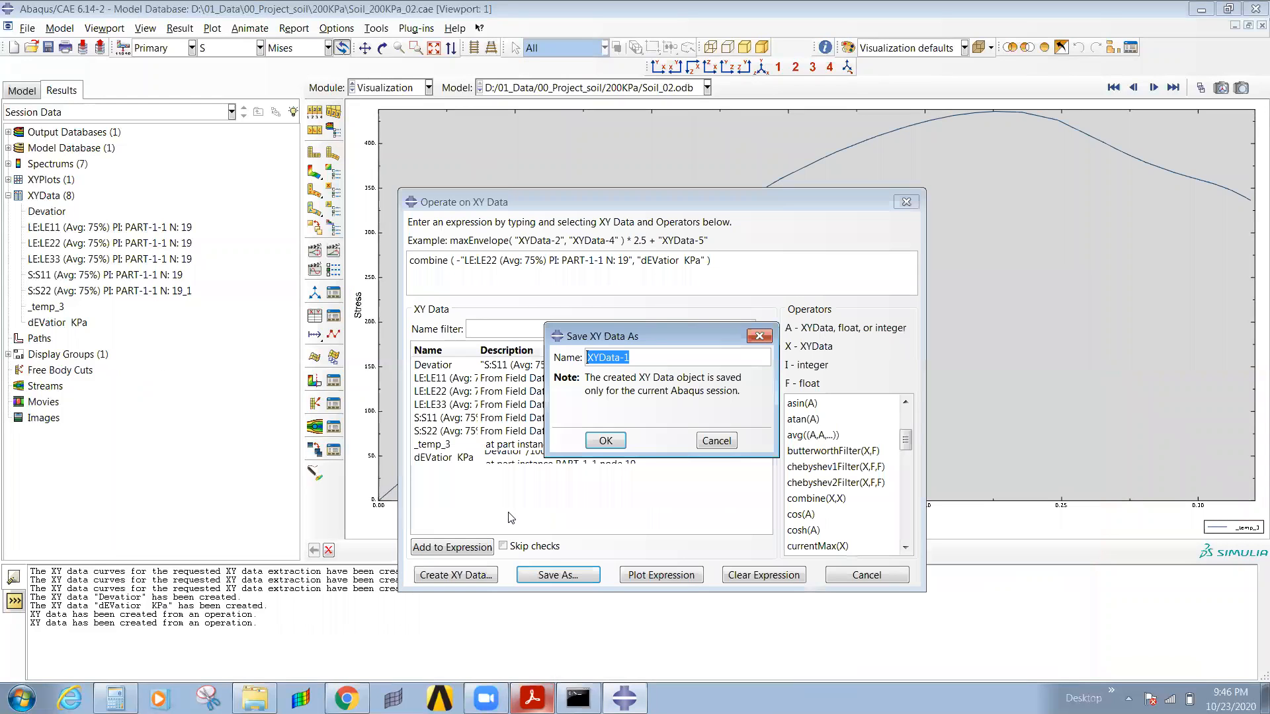
left_click(605, 440)
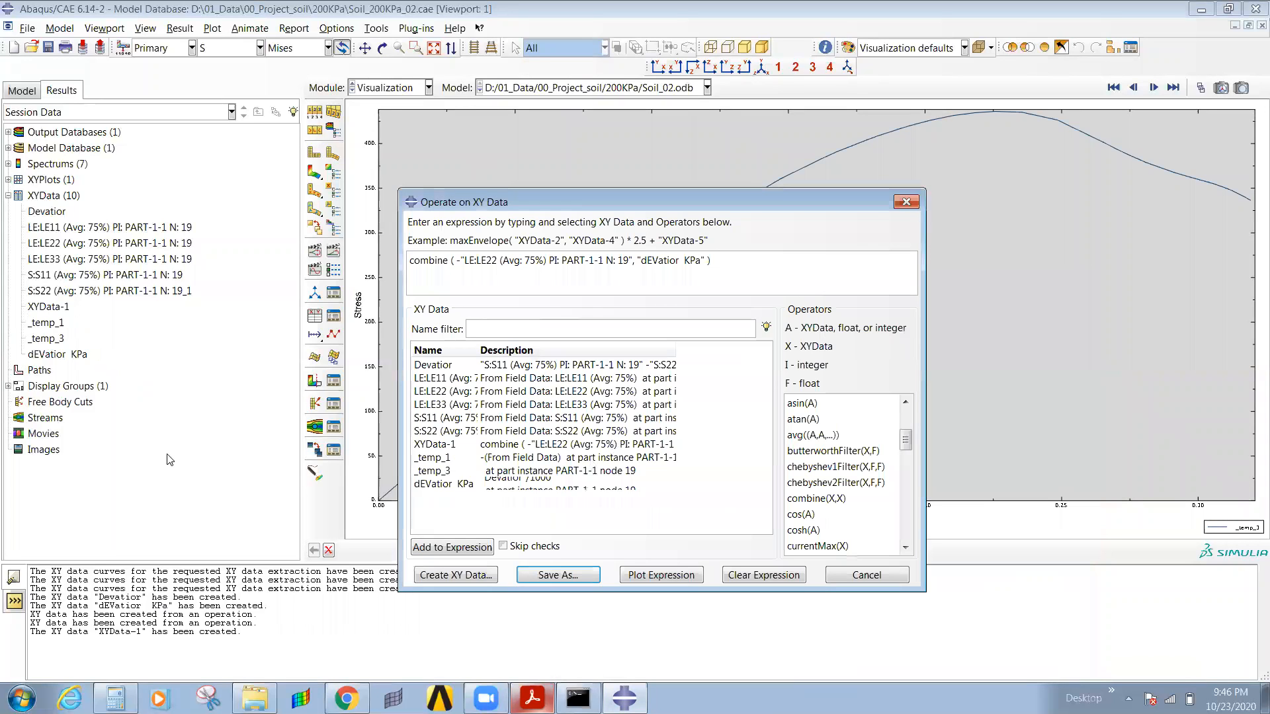
left_click(63, 358)
right_click(63, 357)
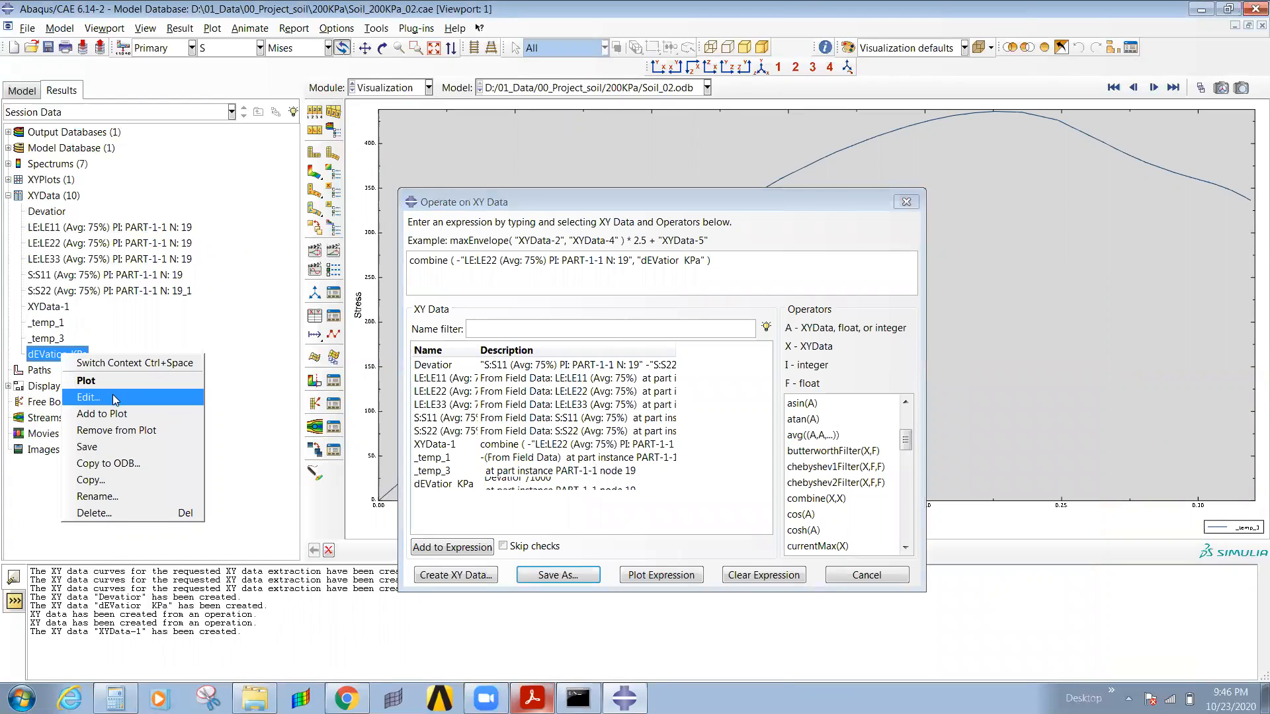
left_click(86, 397)
left_click(337, 206)
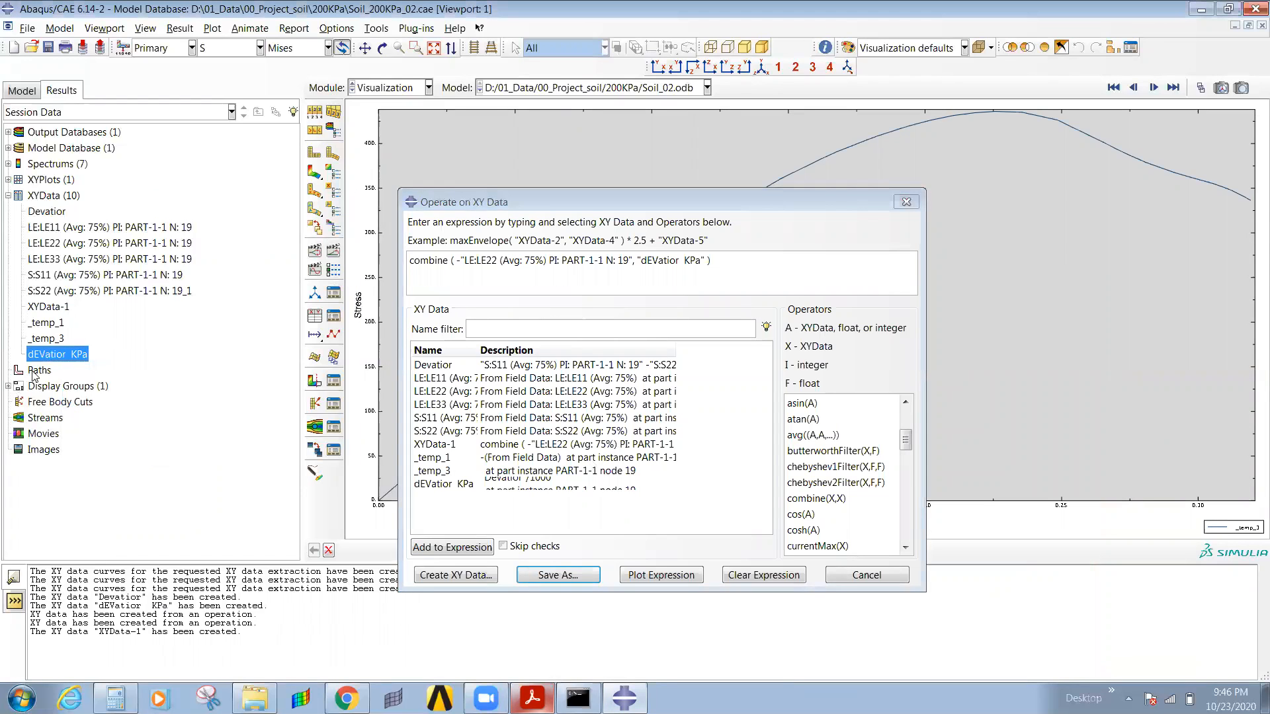
Step: Open the XYData-1 data table and copy all of its strain and stress values
left_click(60, 308)
right_click(57, 308)
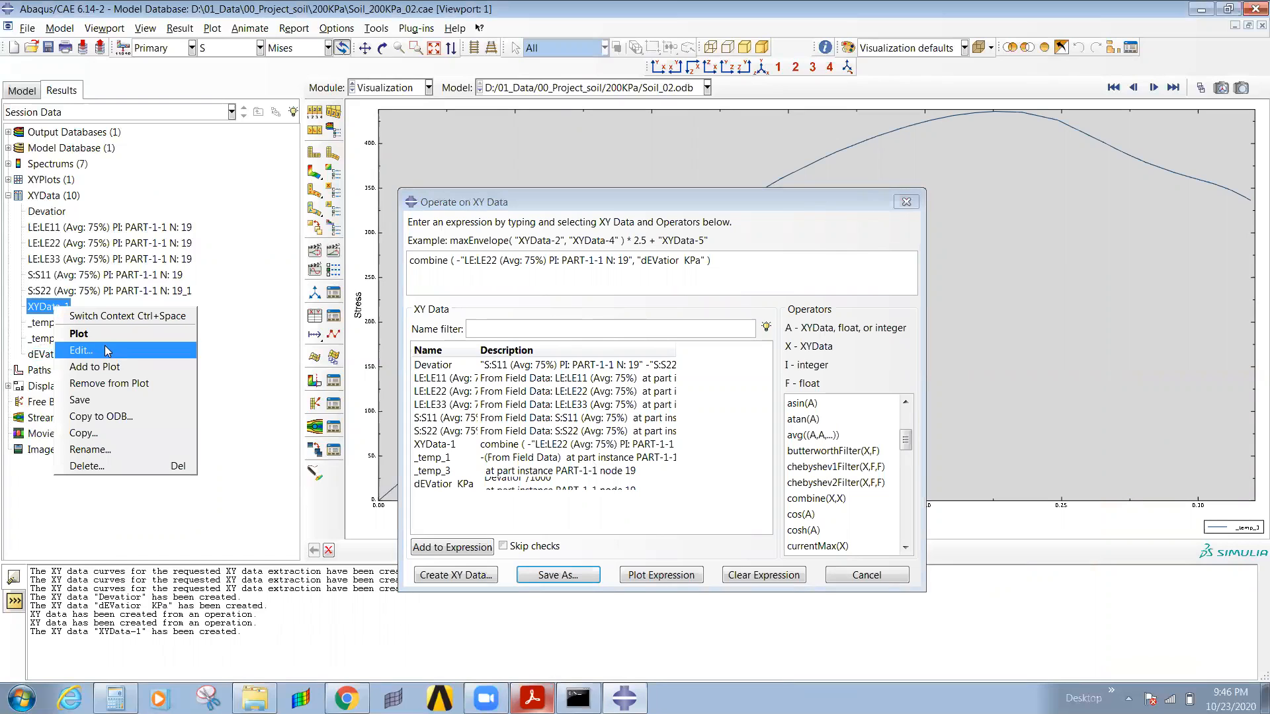
left_click(106, 346)
left_click_drag(224, 256, 307, 410)
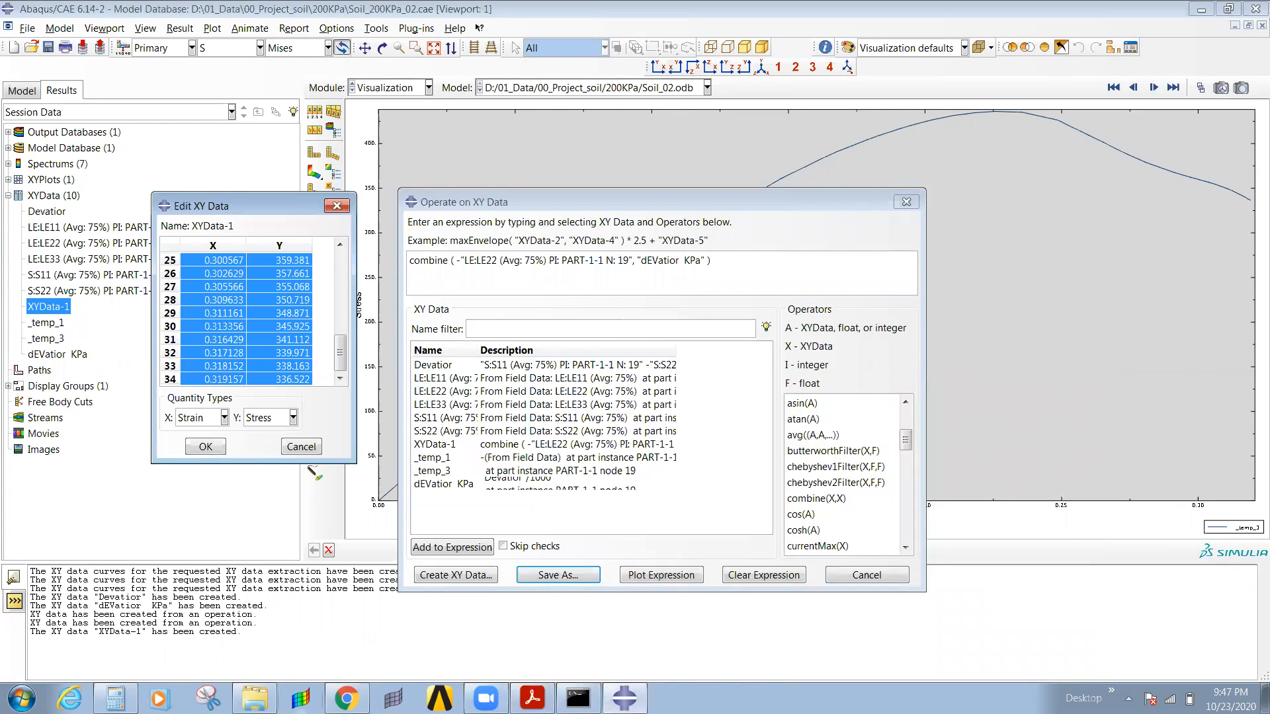
Step: Switch to File Explorer, open the Results_01 workbook from the 00_Project_soil folder, and show its Correct_check (2) sheet
left_click(255, 698)
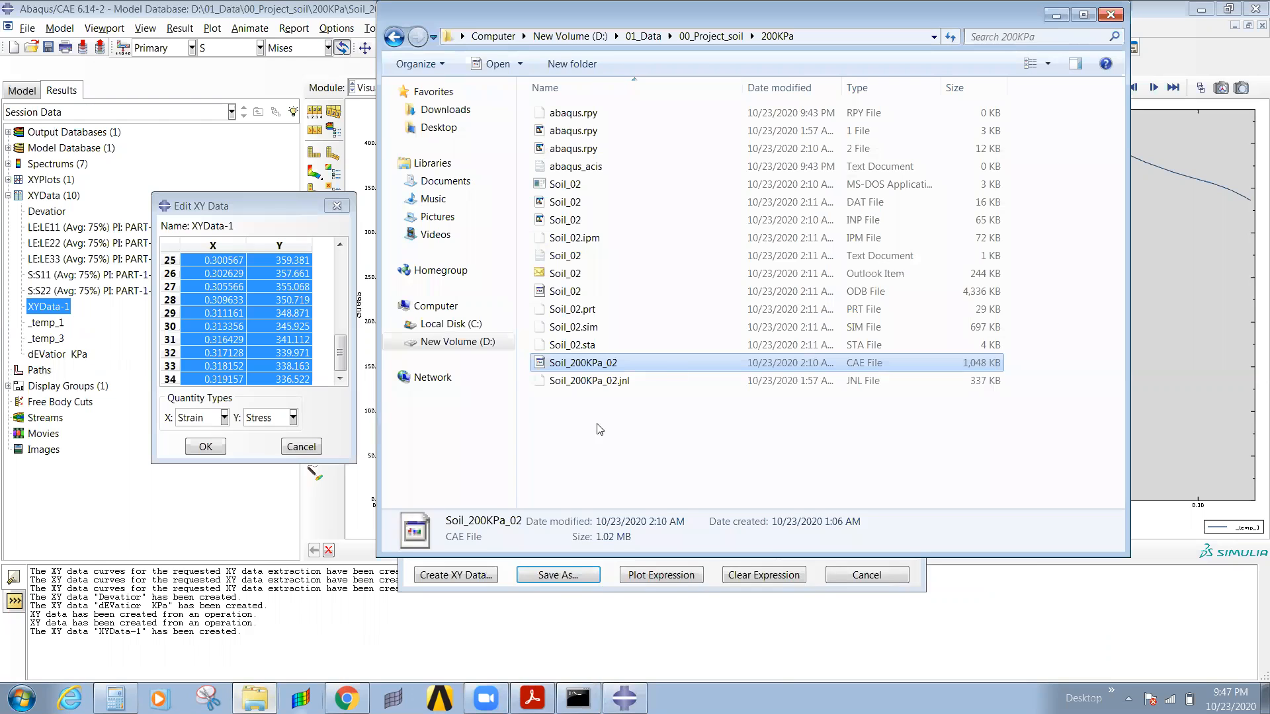
left_click(711, 36)
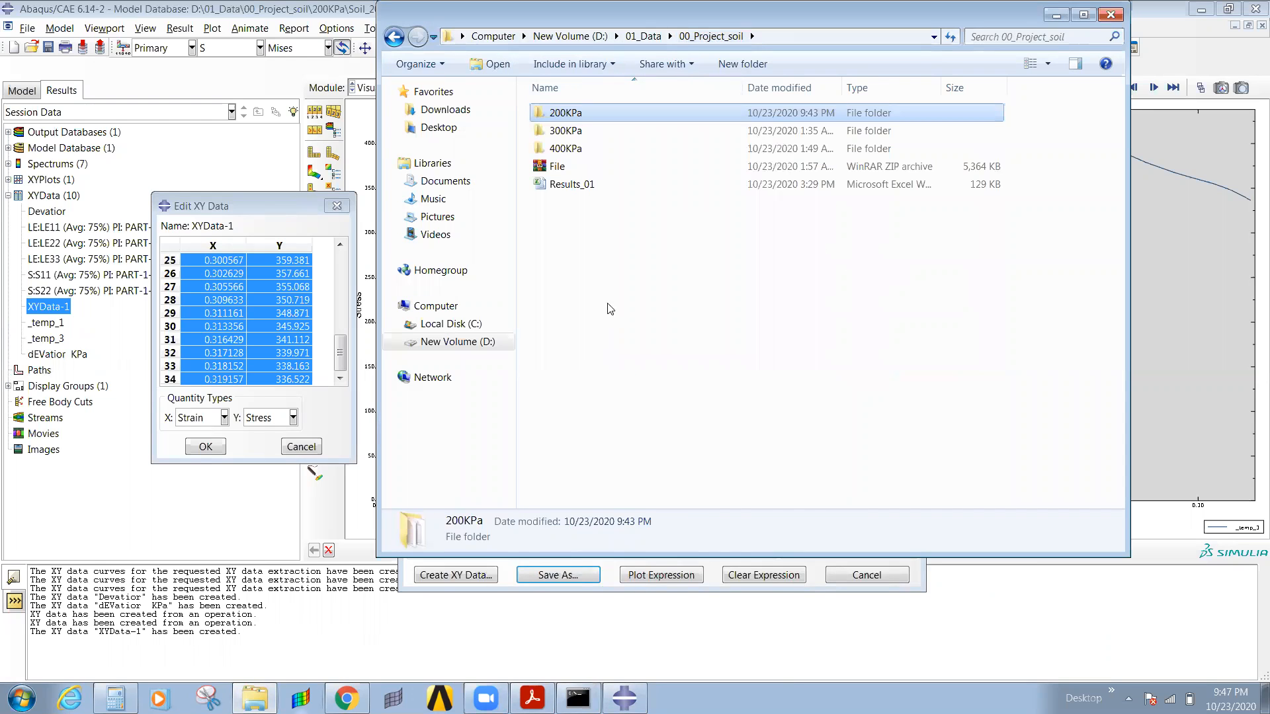
double_click(574, 188)
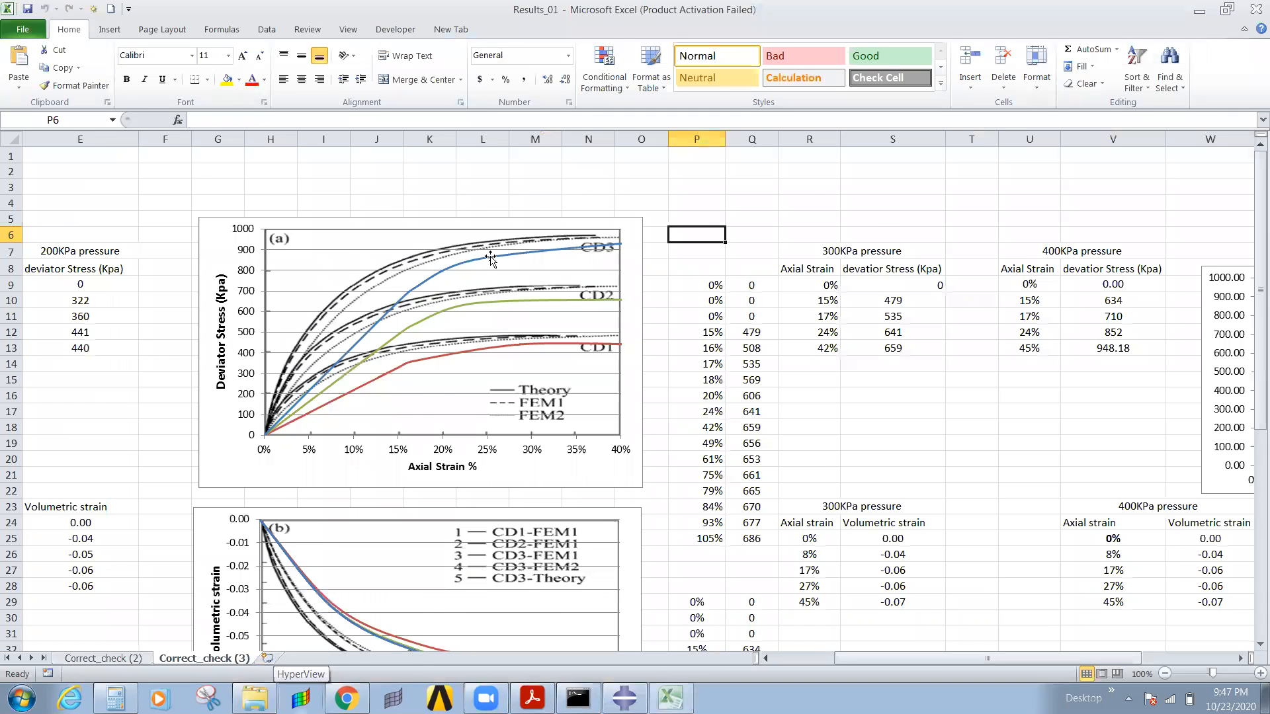
scroll(158, 384, "down", 1)
left_click(102, 658)
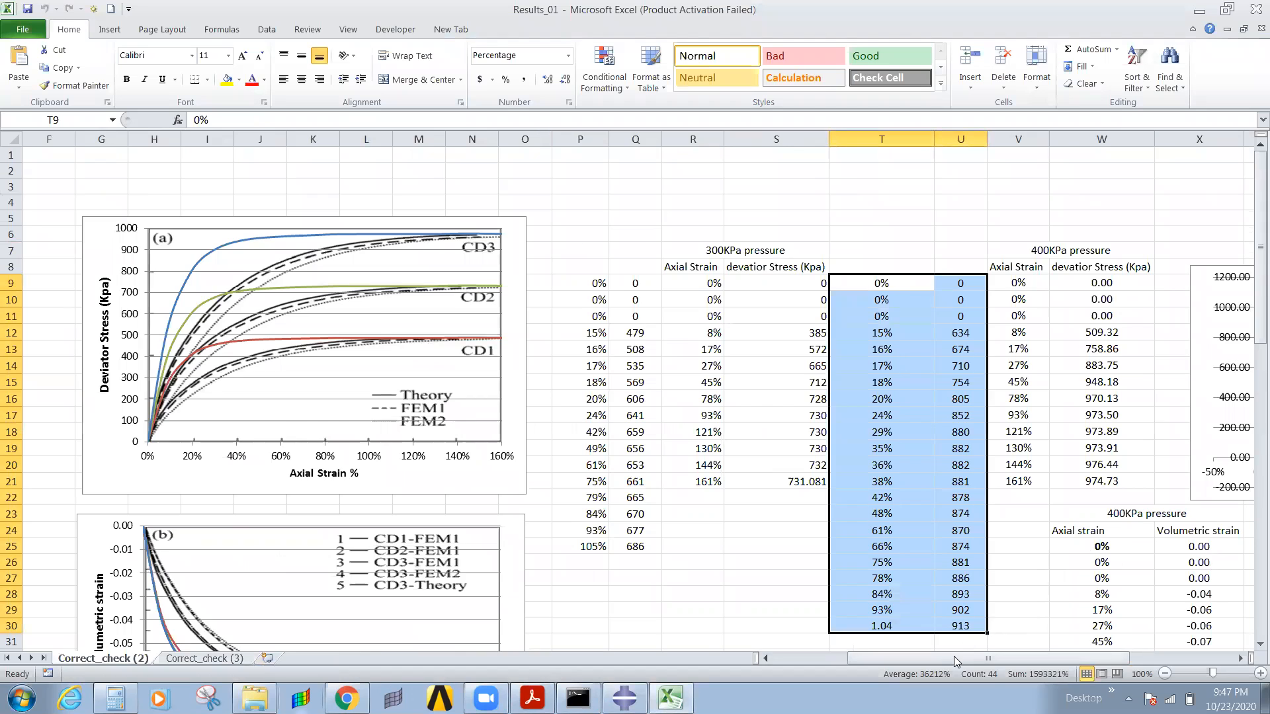
Step: Dismiss the Office activation wizard and paste the copied strain and stress values starting at cell A8
left_click_drag(954, 661, 585, 688)
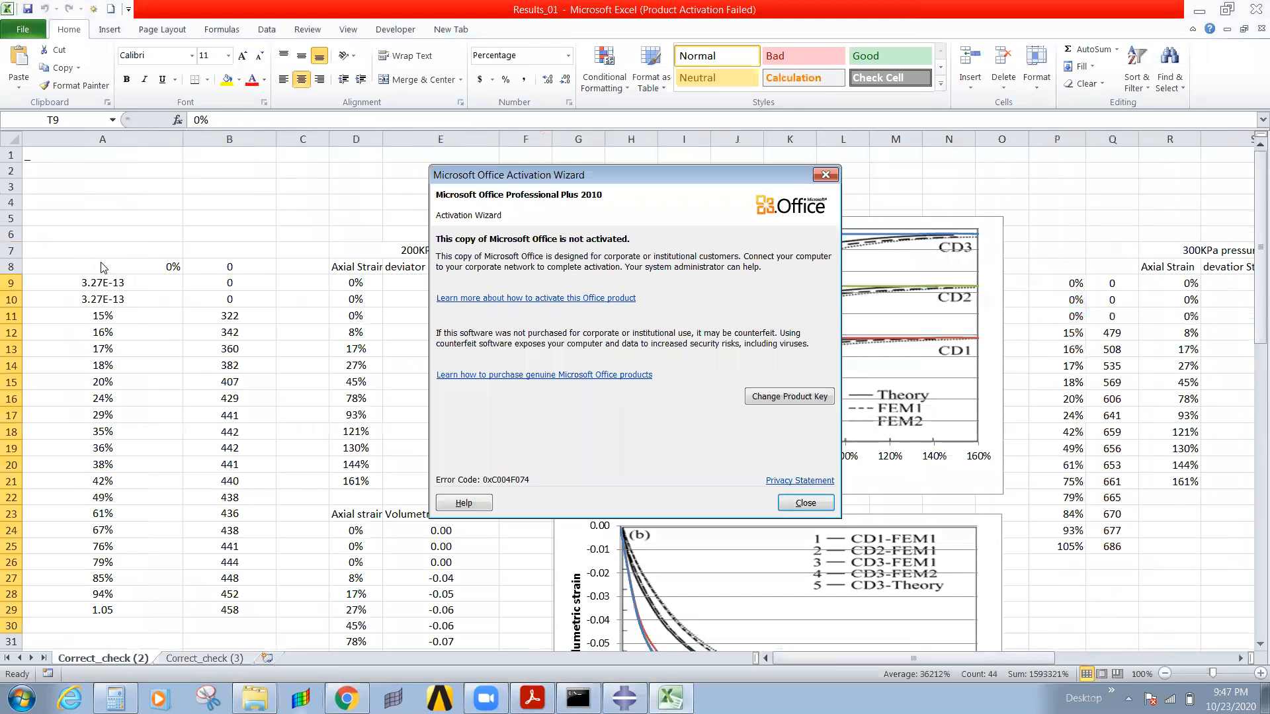
left_click(820, 503)
left_click(138, 268)
key("ctrl+v")
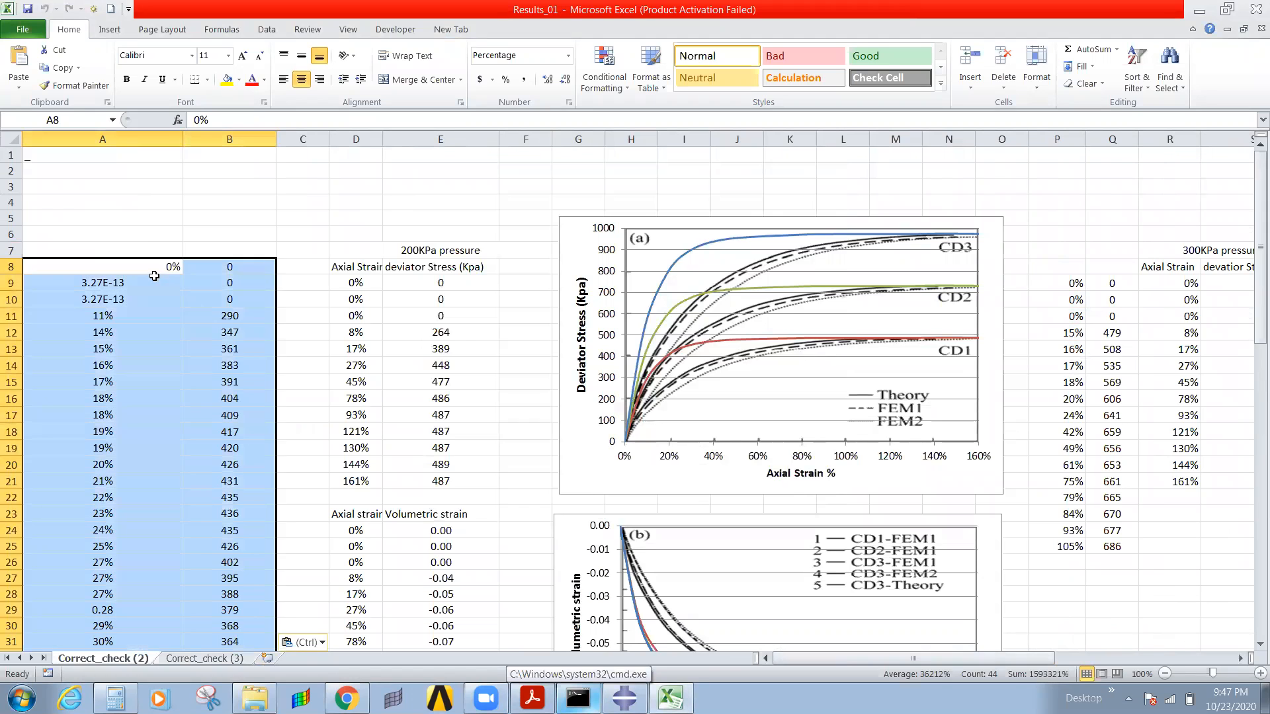
scroll(215, 375, "down", 5)
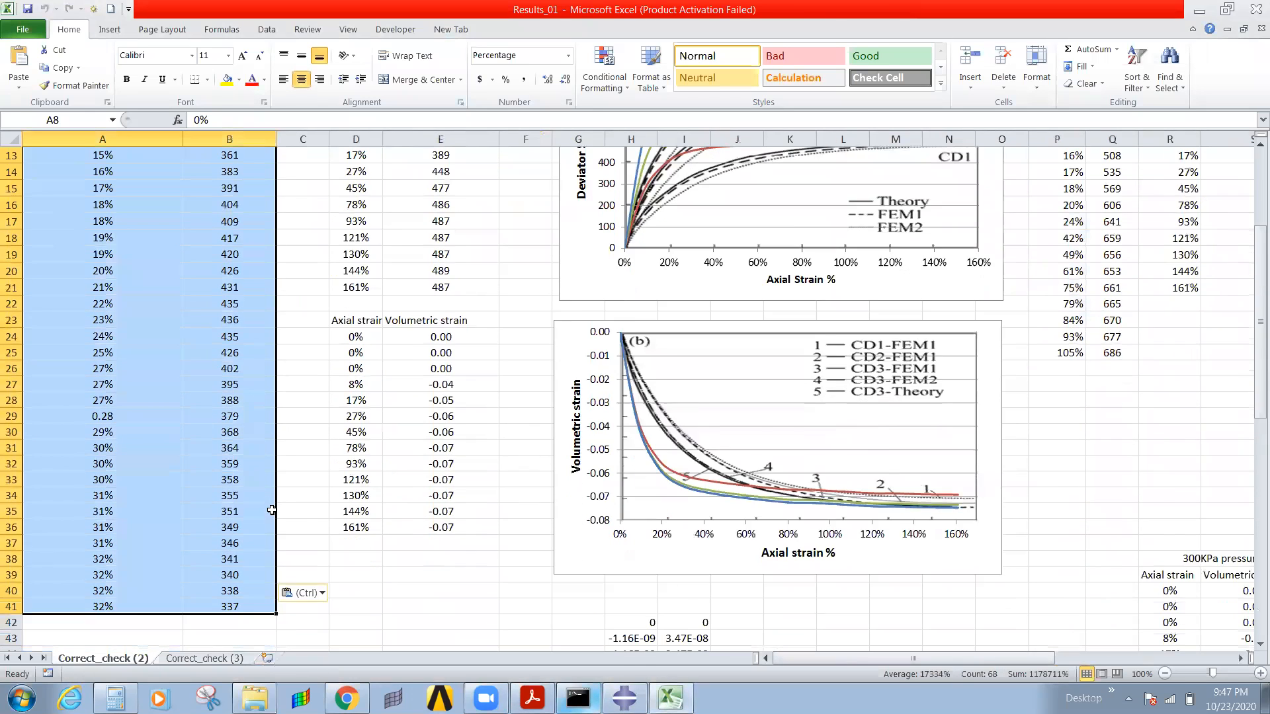
left_click(240, 593)
scroll(294, 506, "up", 5)
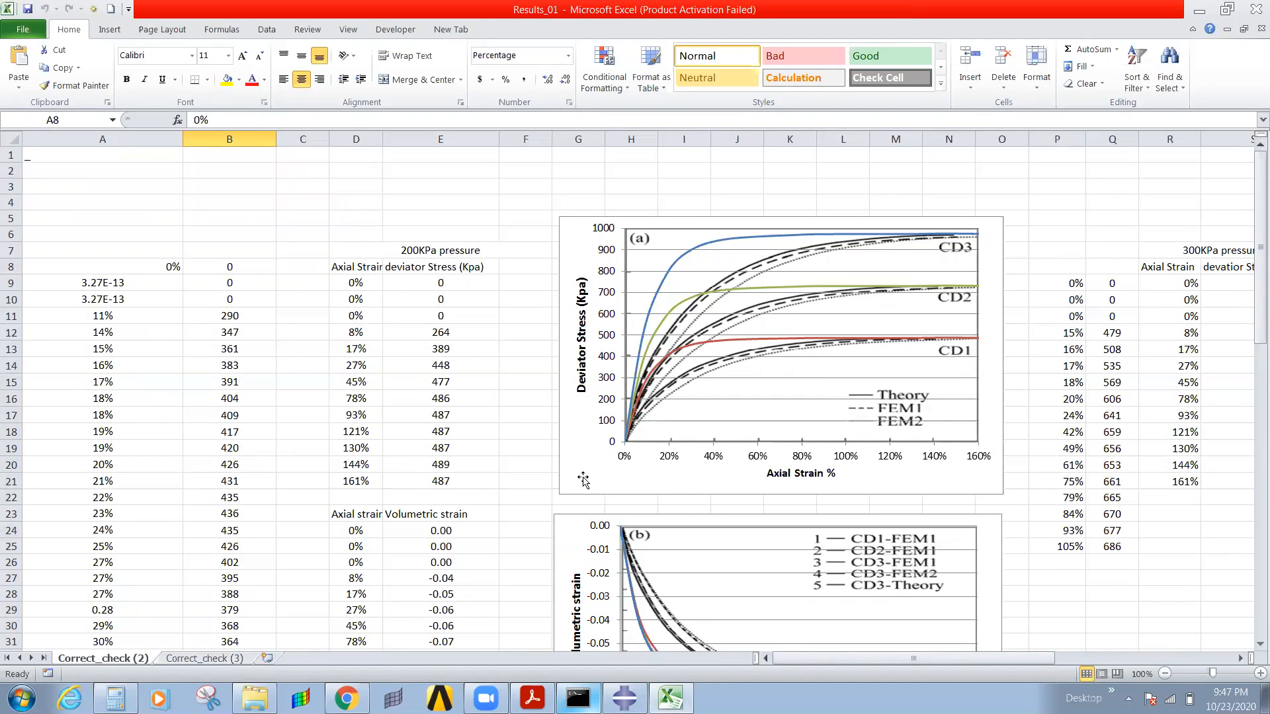
Step: Insert a smooth-line scatter chart from the pasted strain and stress values in A8:B40 and place it beside the data
left_click(198, 382)
left_click_drag(93, 271, 264, 610)
scroll(261, 601, "down", 3)
scroll(264, 601, "up", 1)
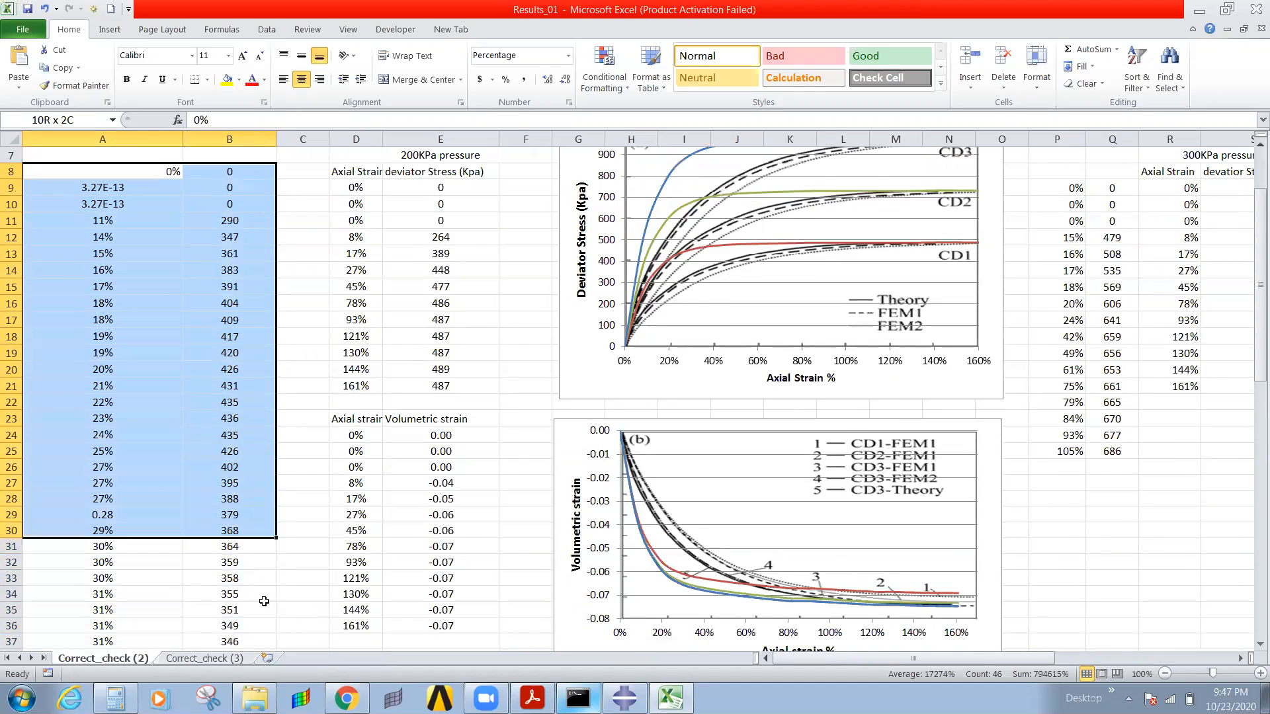
scroll(264, 602, "up", 2)
left_click_drag(223, 670, 210, 607)
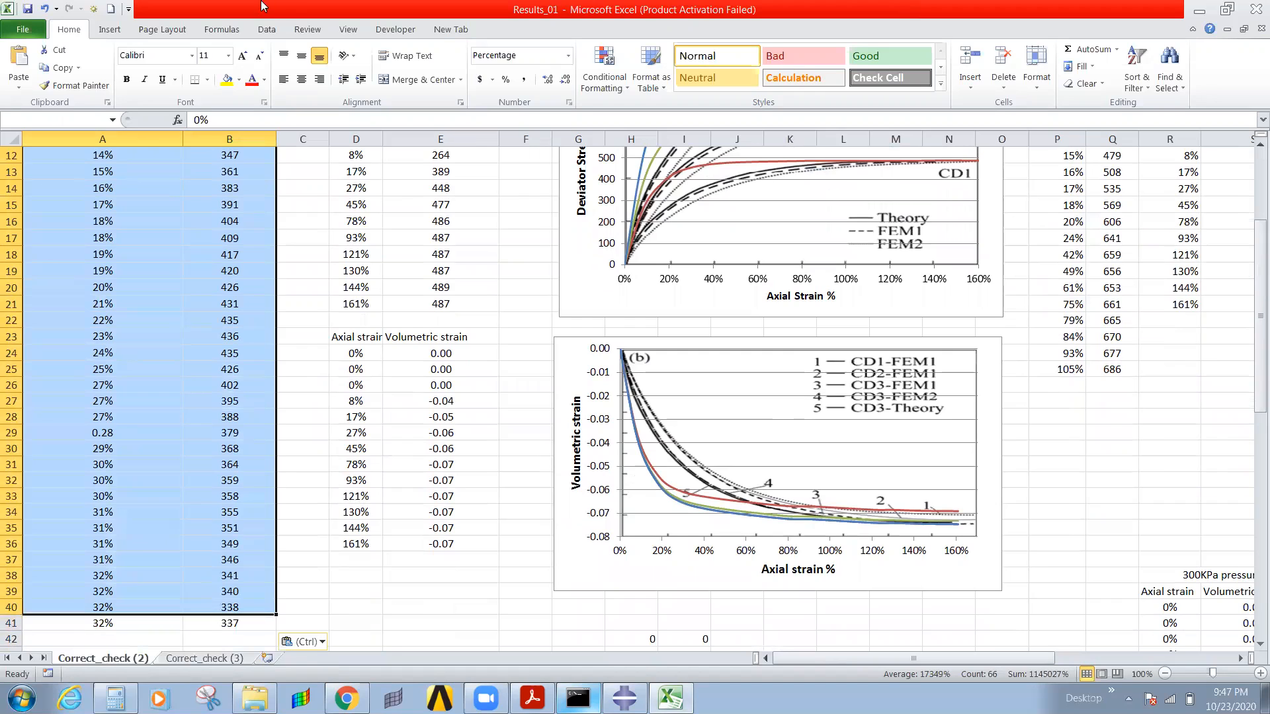
left_click(164, 30)
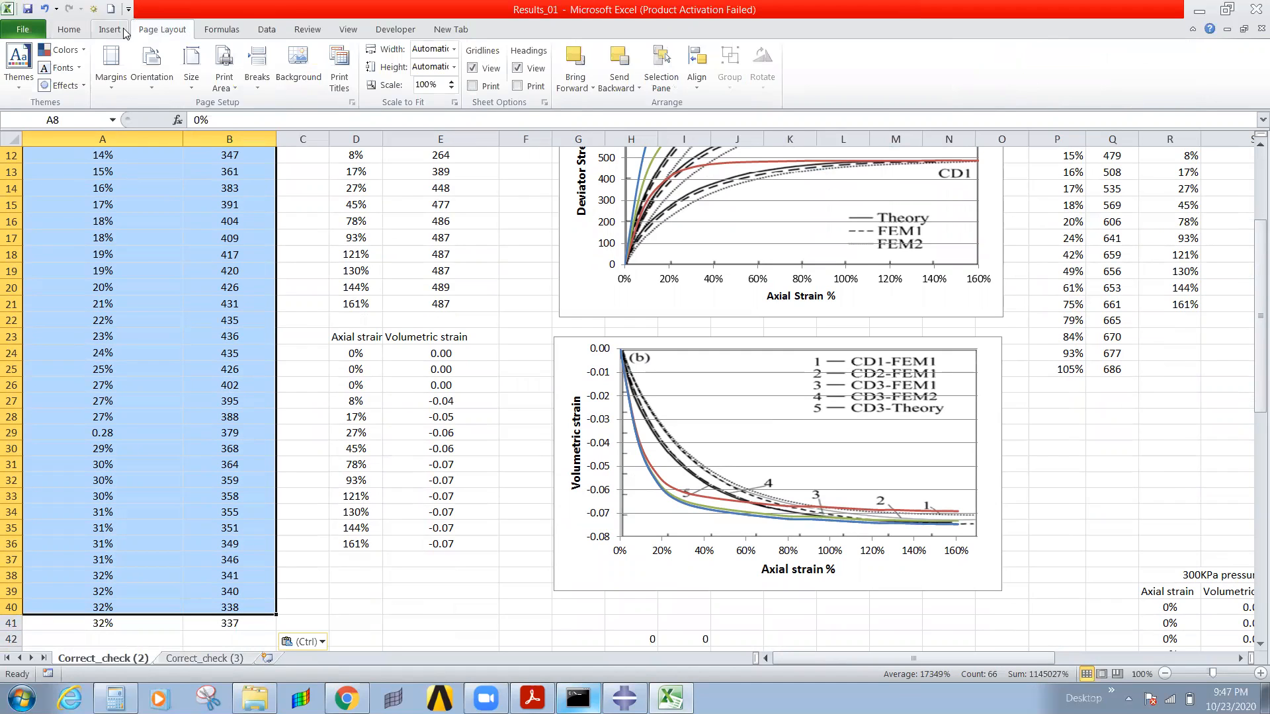
left_click(109, 29)
left_click(456, 78)
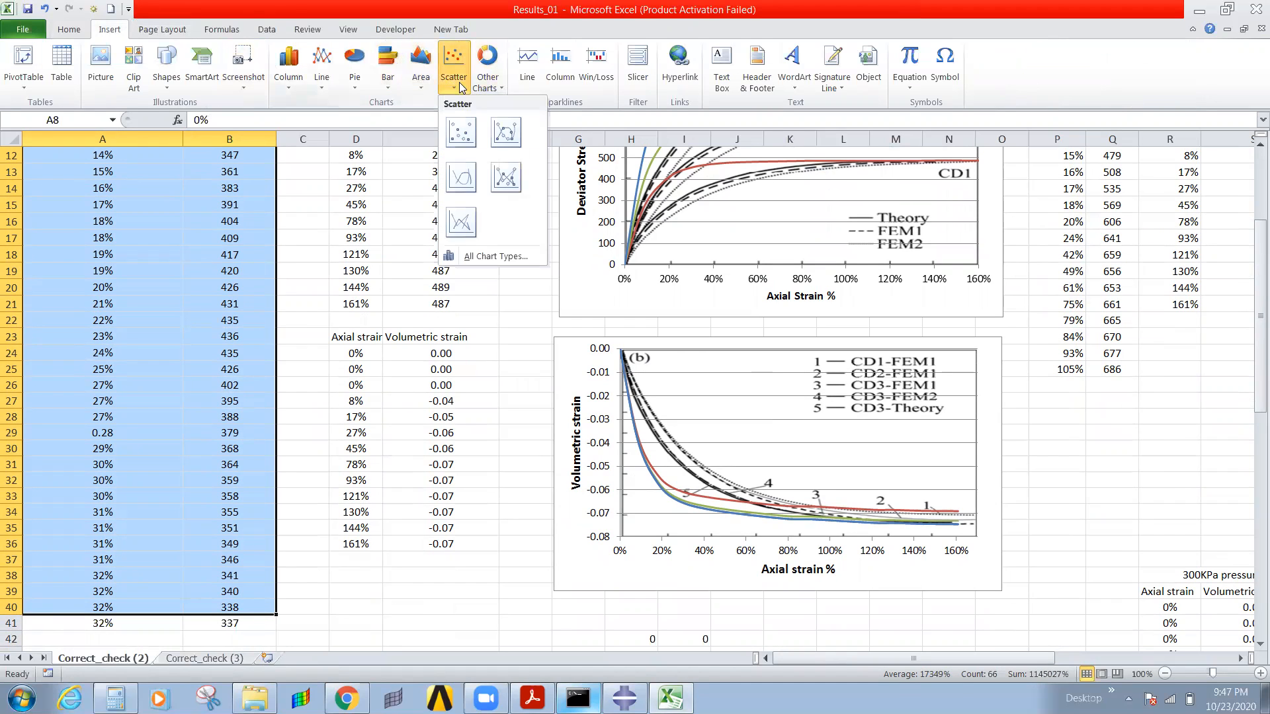
left_click(461, 177)
left_click_drag(801, 320, 754, 323)
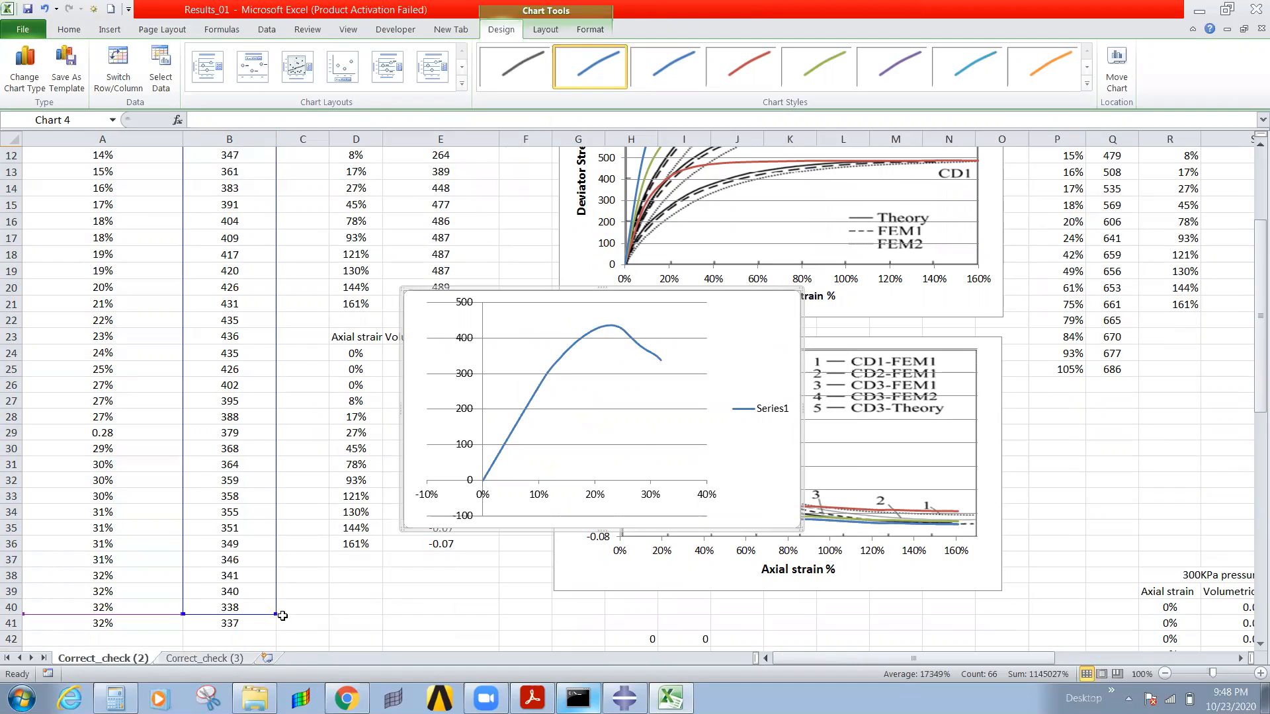
Step: Move the new chart down over the volumetric strain table and extend its data range to row 41
left_click(355, 599)
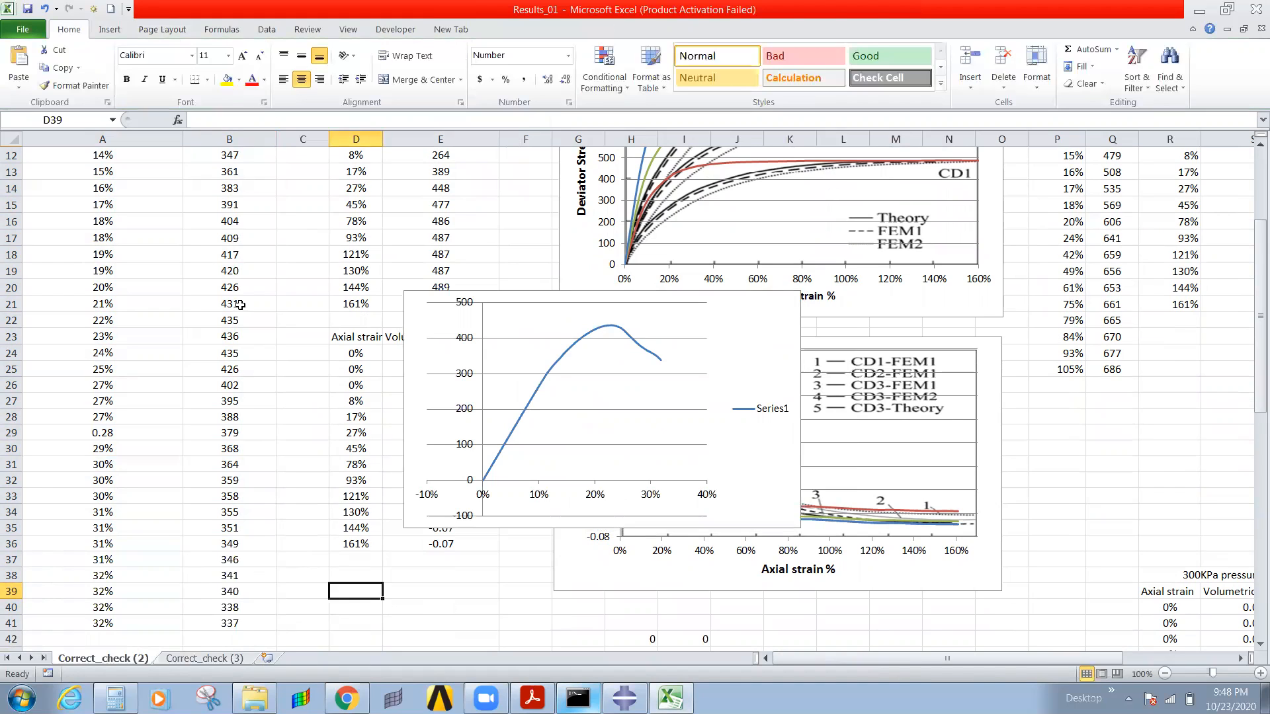
left_click_drag(107, 304, 210, 415)
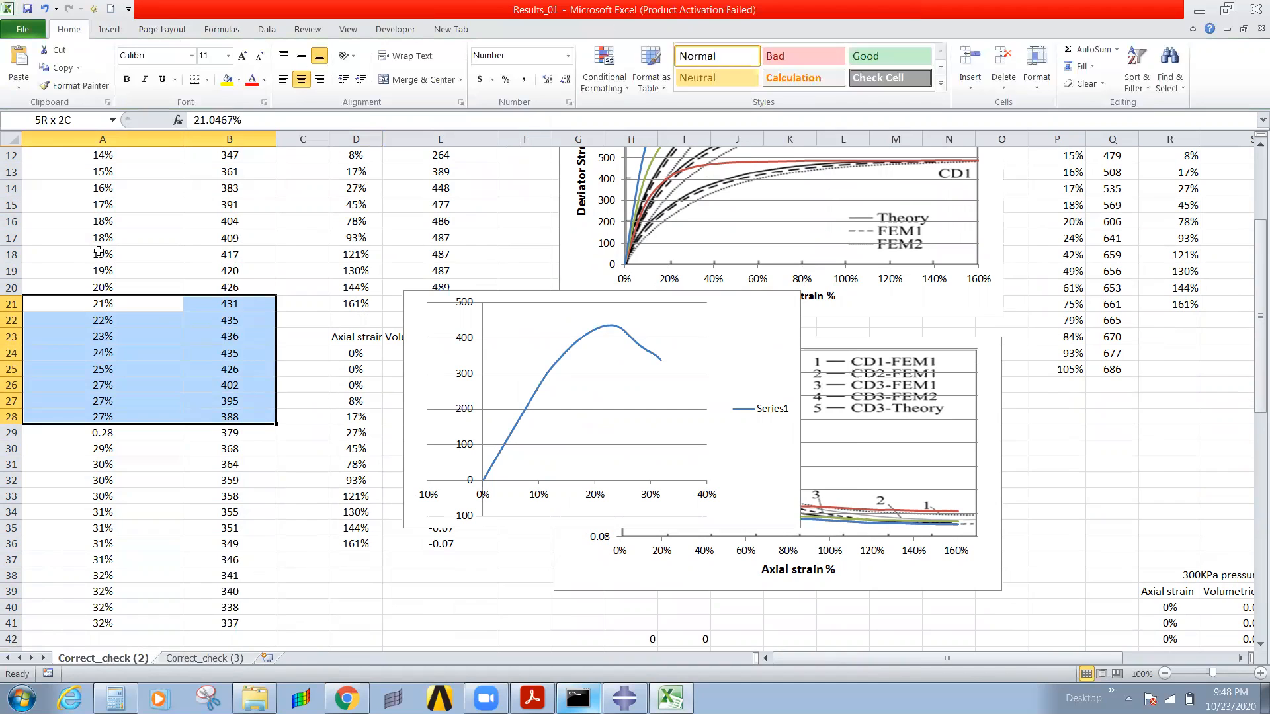
left_click(749, 308)
left_click_drag(750, 307, 720, 397)
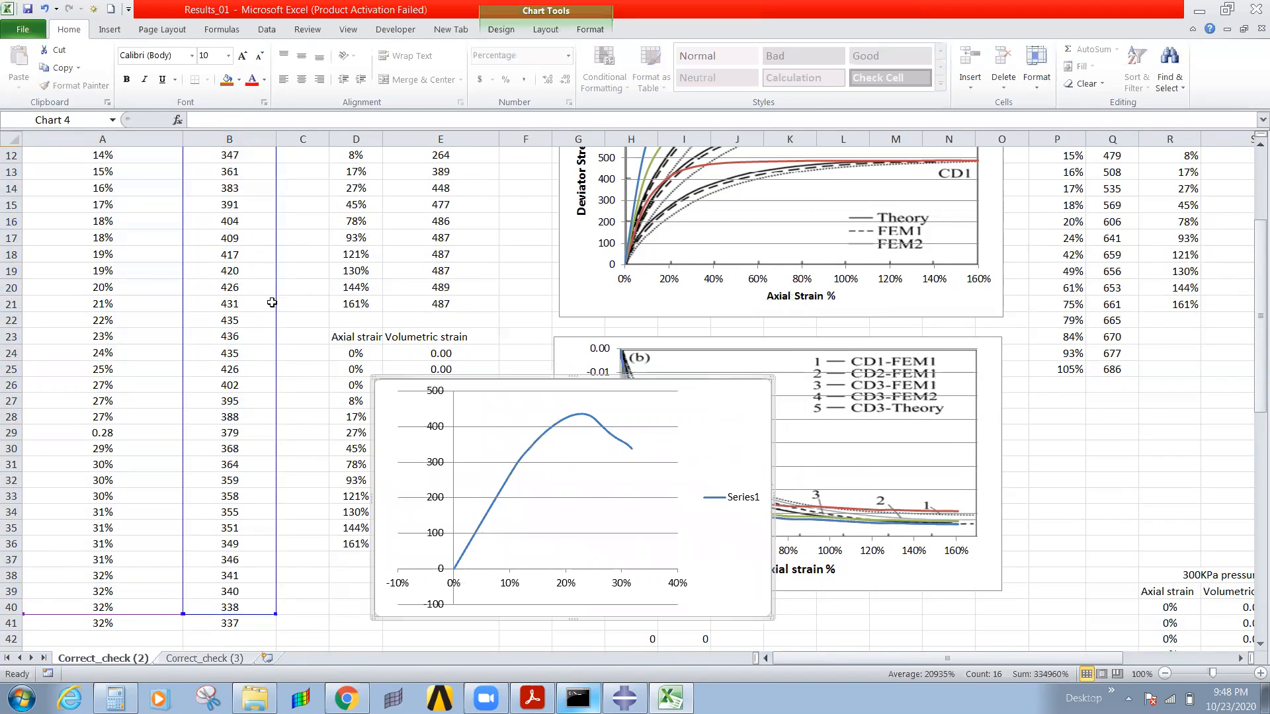
scroll(272, 302, "up", 2)
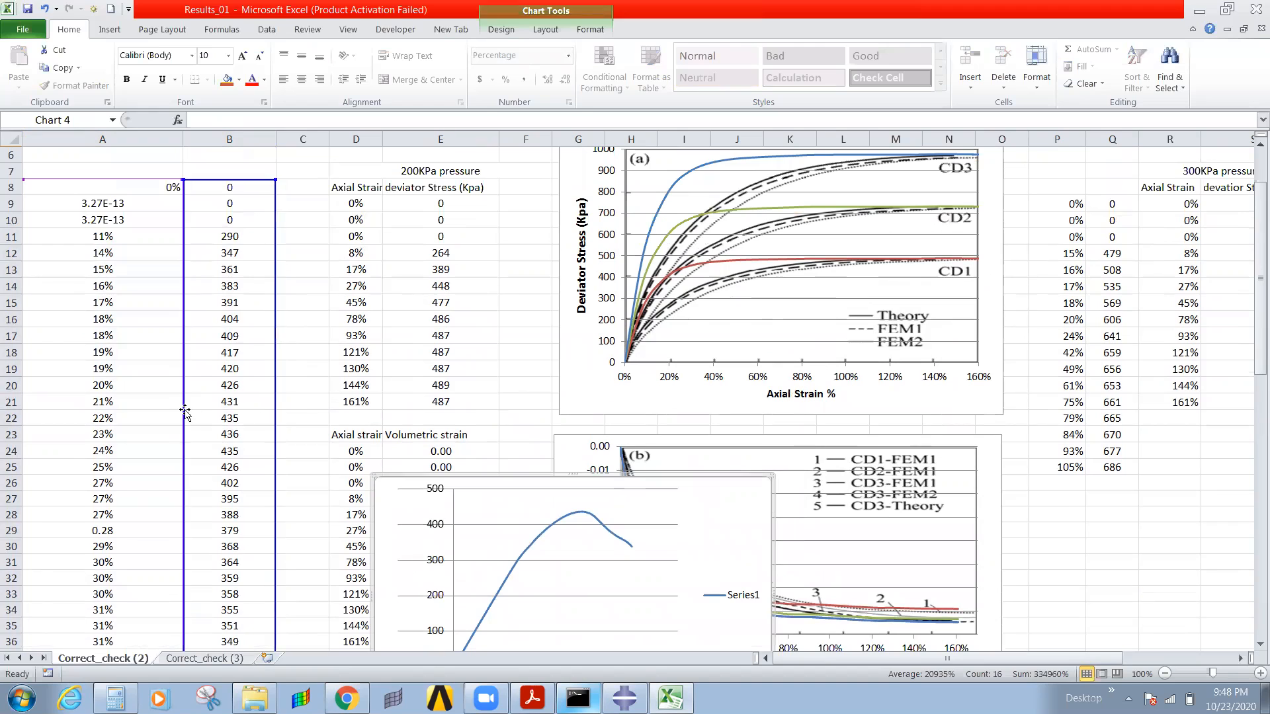
scroll(185, 412, "down", 2)
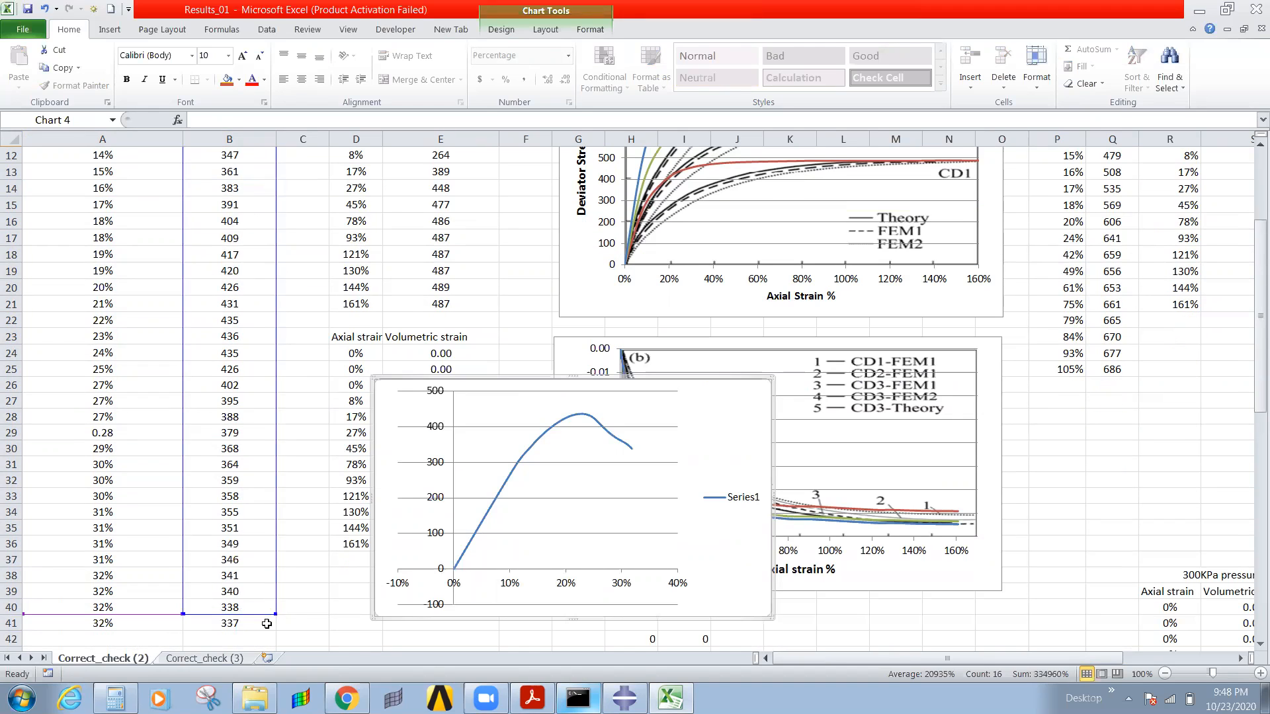
left_click_drag(275, 616, 276, 630)
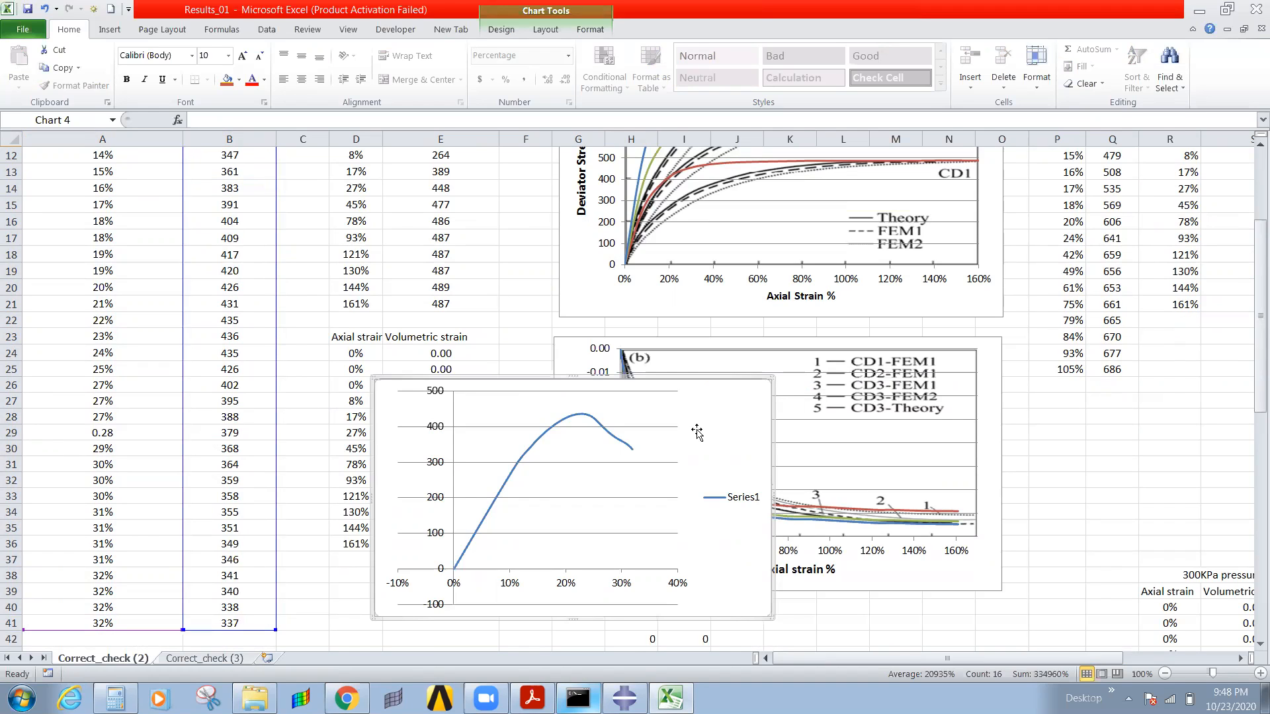
Step: On the Correct_check (3) sheet, examine the 200KPa and 300KPa strain and stress values behind the deviator stress chart
left_click(219, 660)
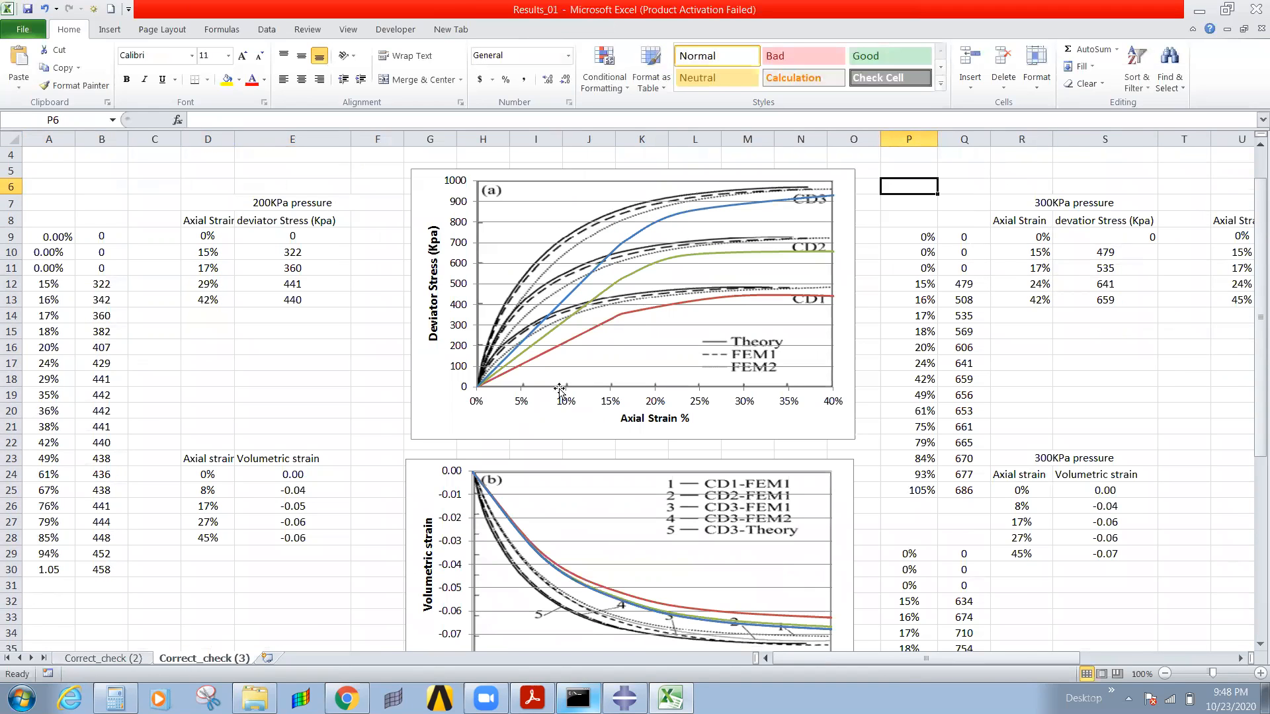
left_click(270, 348)
left_click_drag(41, 241, 112, 569)
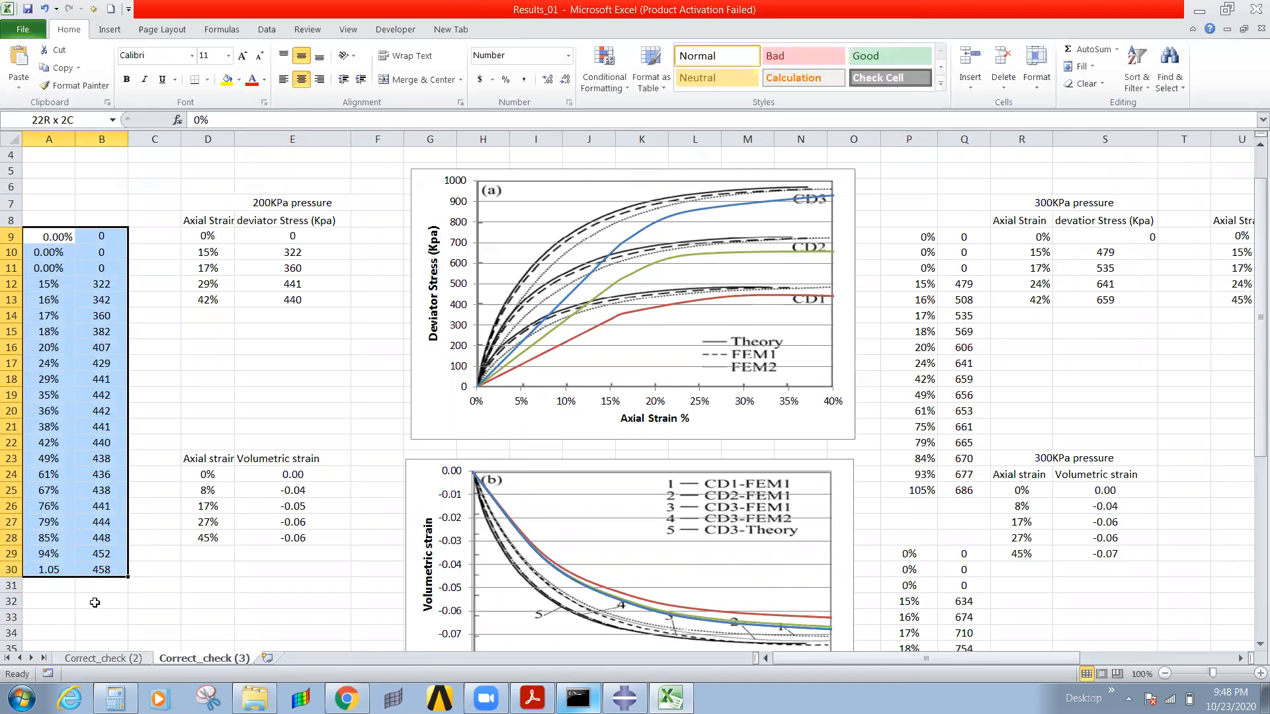
left_click_drag(53, 242, 107, 566)
left_click_drag(202, 221, 238, 237)
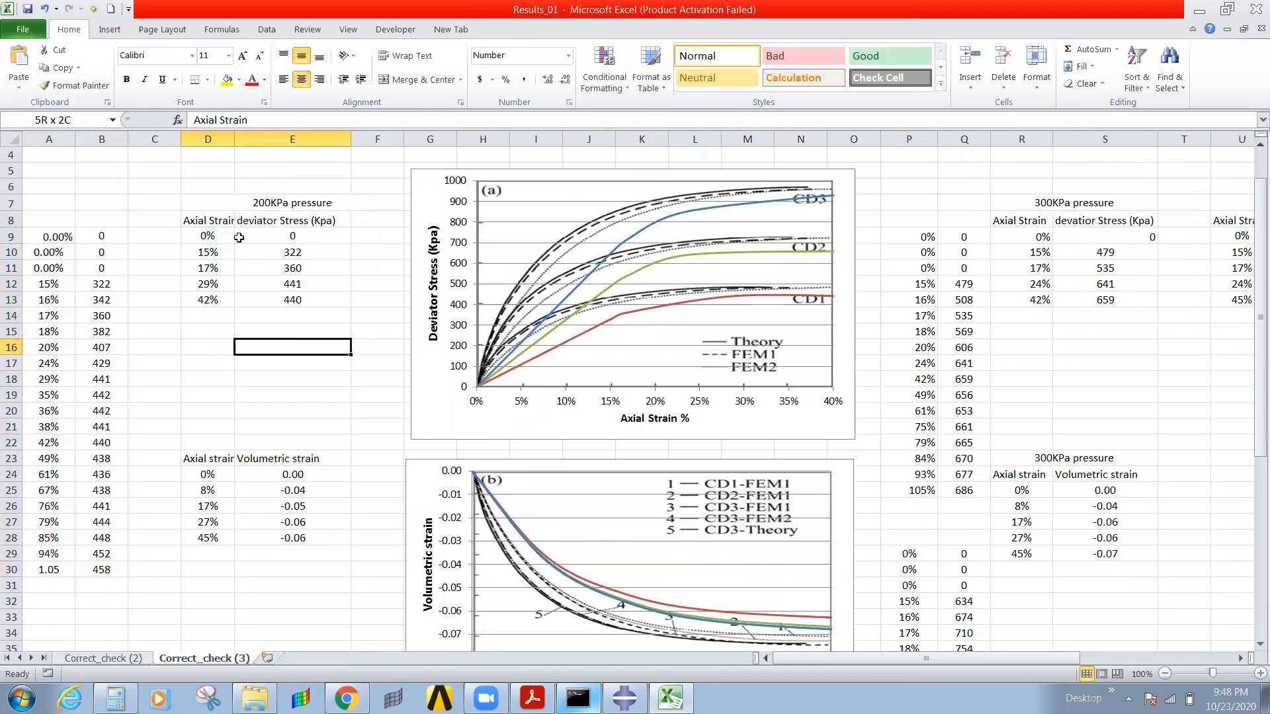
left_click(438, 197)
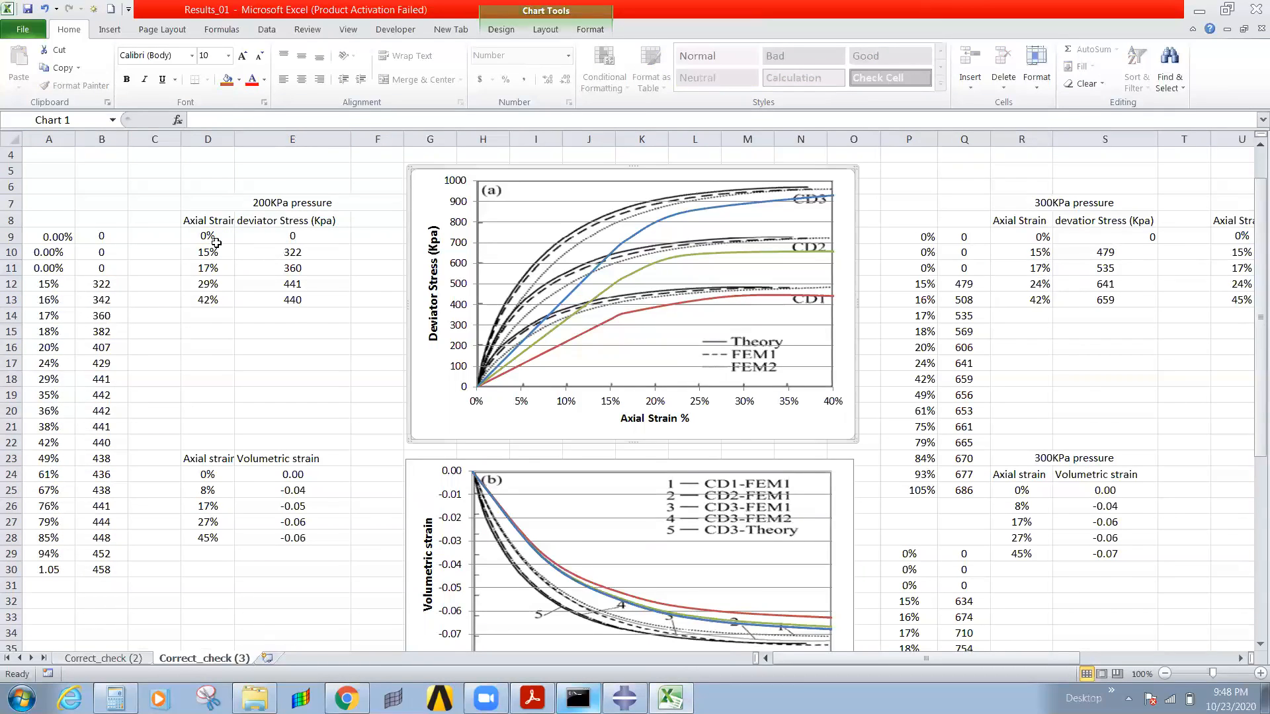
left_click_drag(205, 228, 265, 298)
left_click_drag(1038, 252, 1105, 297)
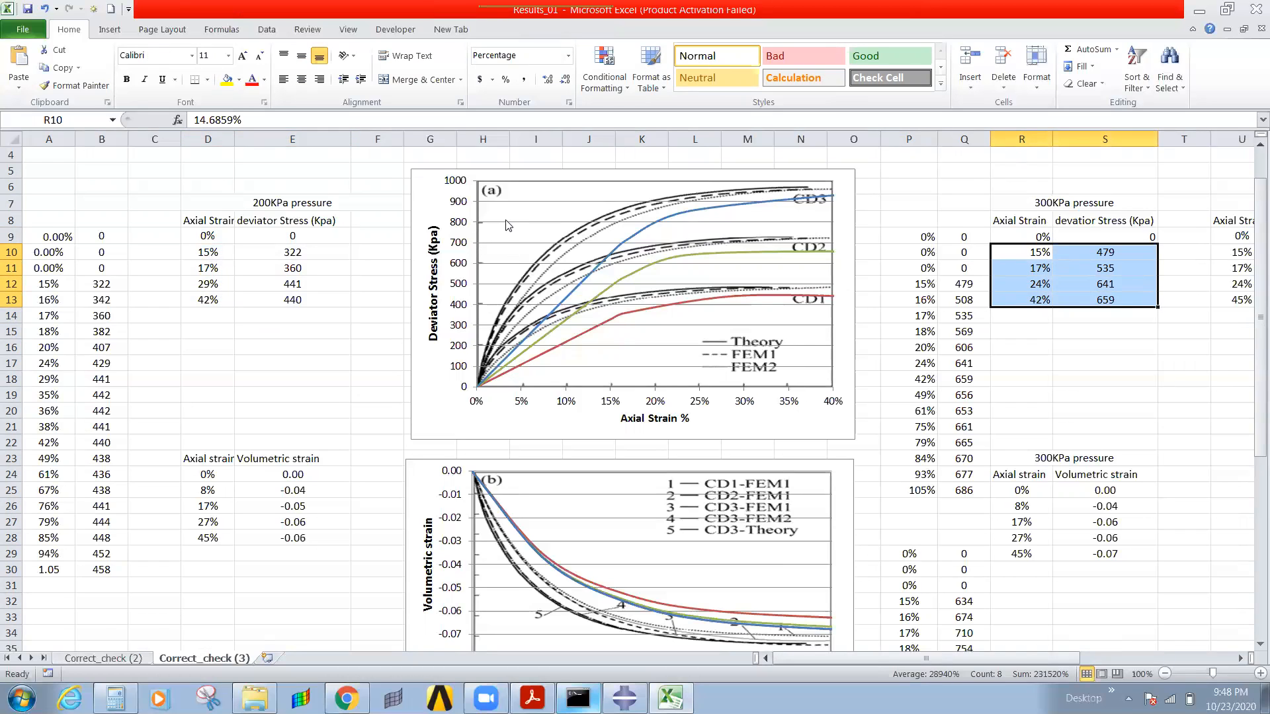
Step: Open the plot area fill settings of the deviator stress chart and view the available textures
double_click(534, 232)
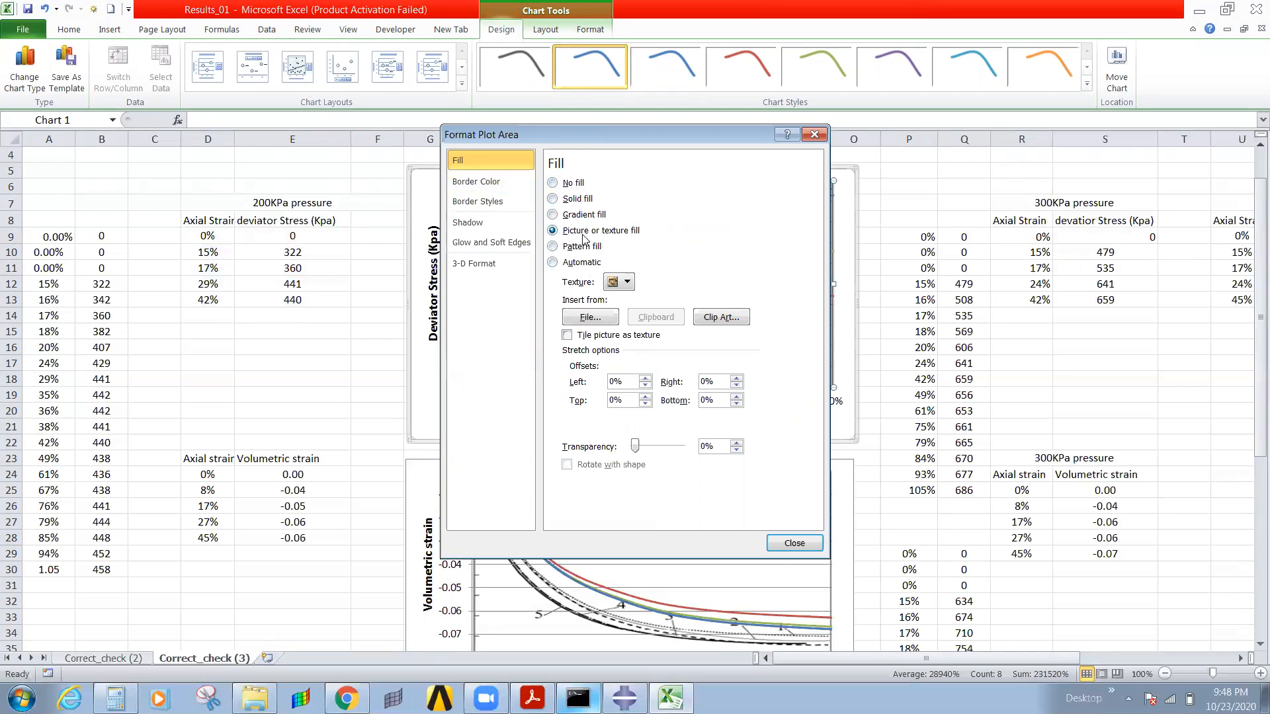
left_click(627, 282)
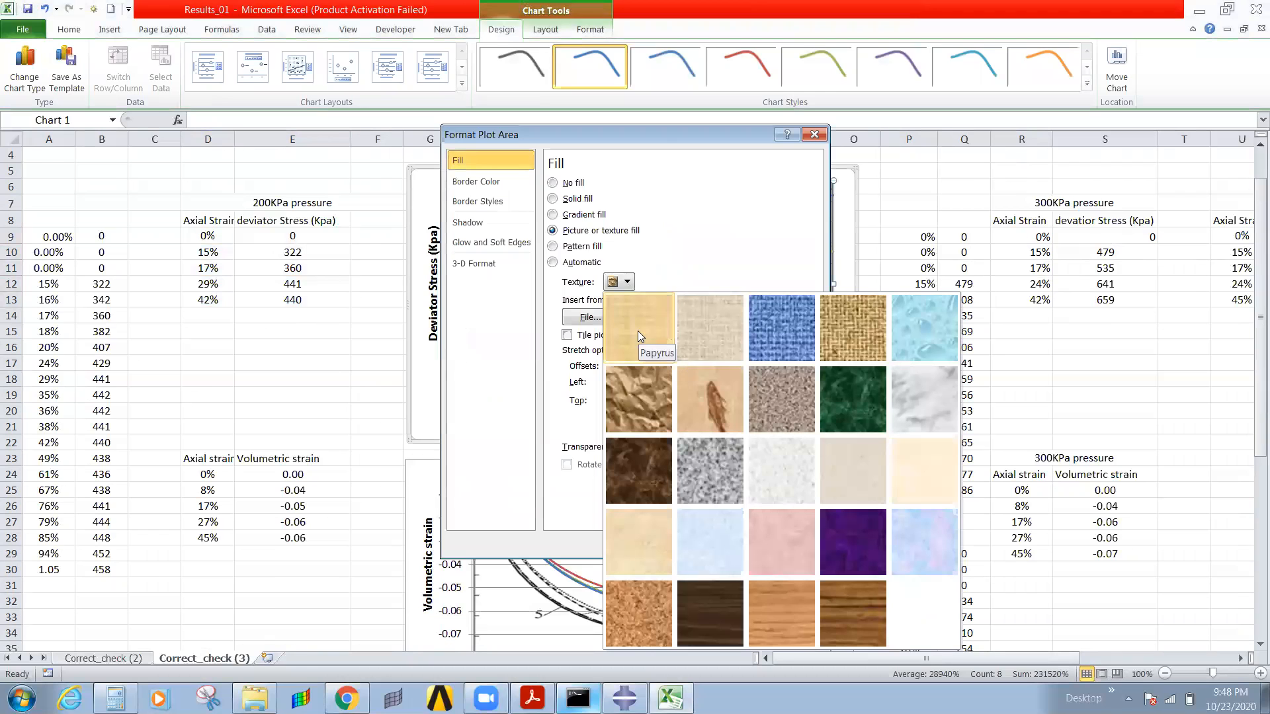
left_click(623, 308)
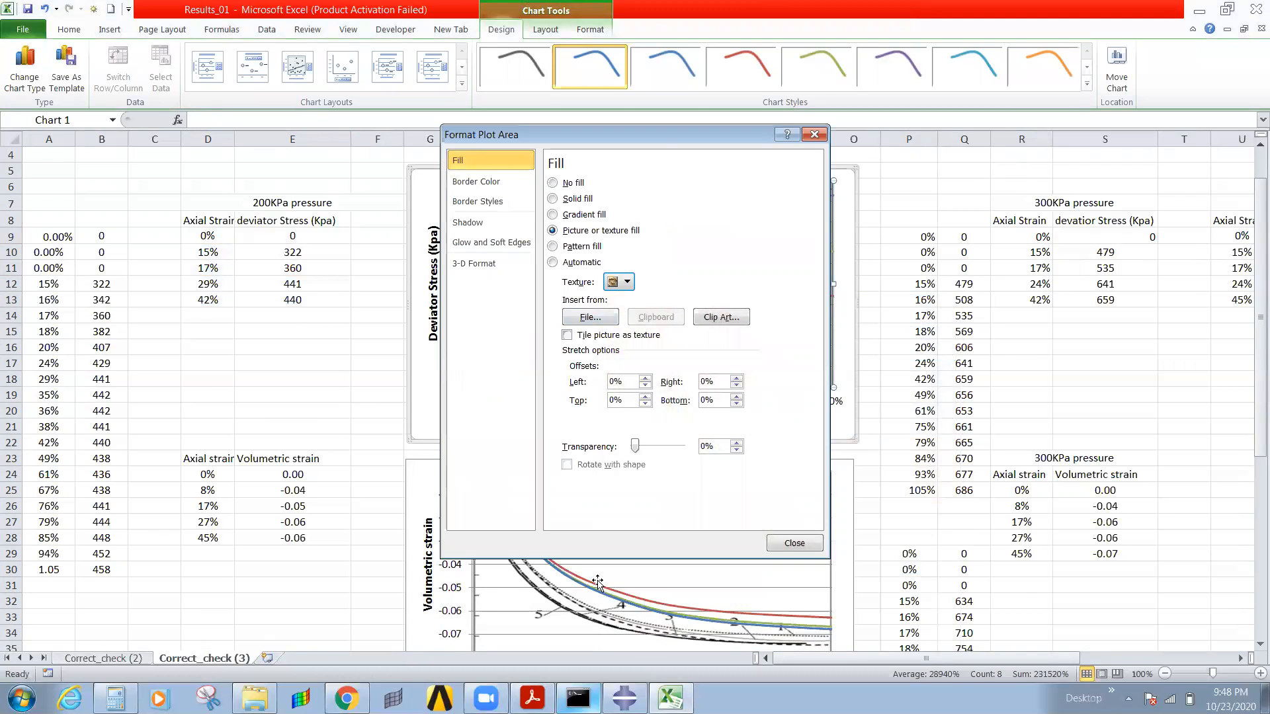
Step: Switch to the dai2013 (1) PDF, snip the plot of figure (a), and save it on the Desktop as a JPEG named 1
left_click(532, 698)
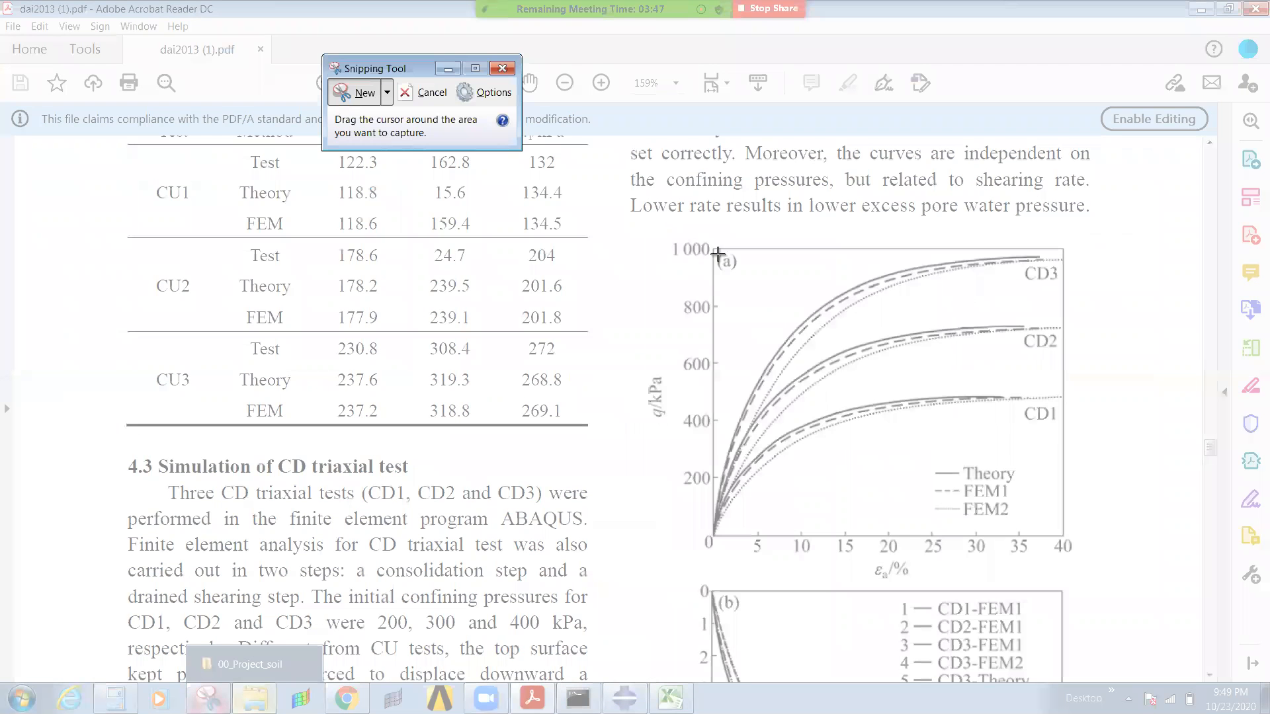
left_click_drag(713, 251, 1065, 537)
left_click(698, 157)
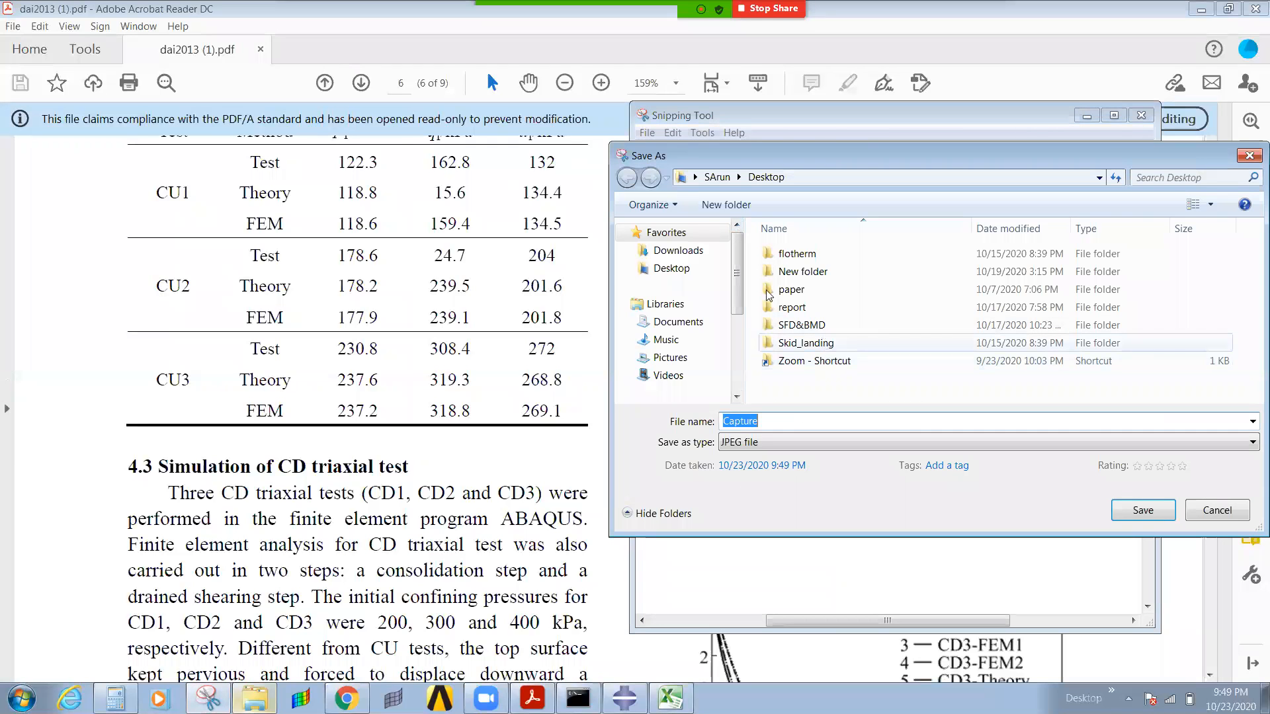
left_click(663, 271)
double_click(833, 420)
type("1")
left_click(1143, 512)
left_click(506, 498)
Step: Switch back to Excel, fill the deviator stress chart's plot area with the snipped picture from the Desktop, and uncover the chart
left_click(670, 698)
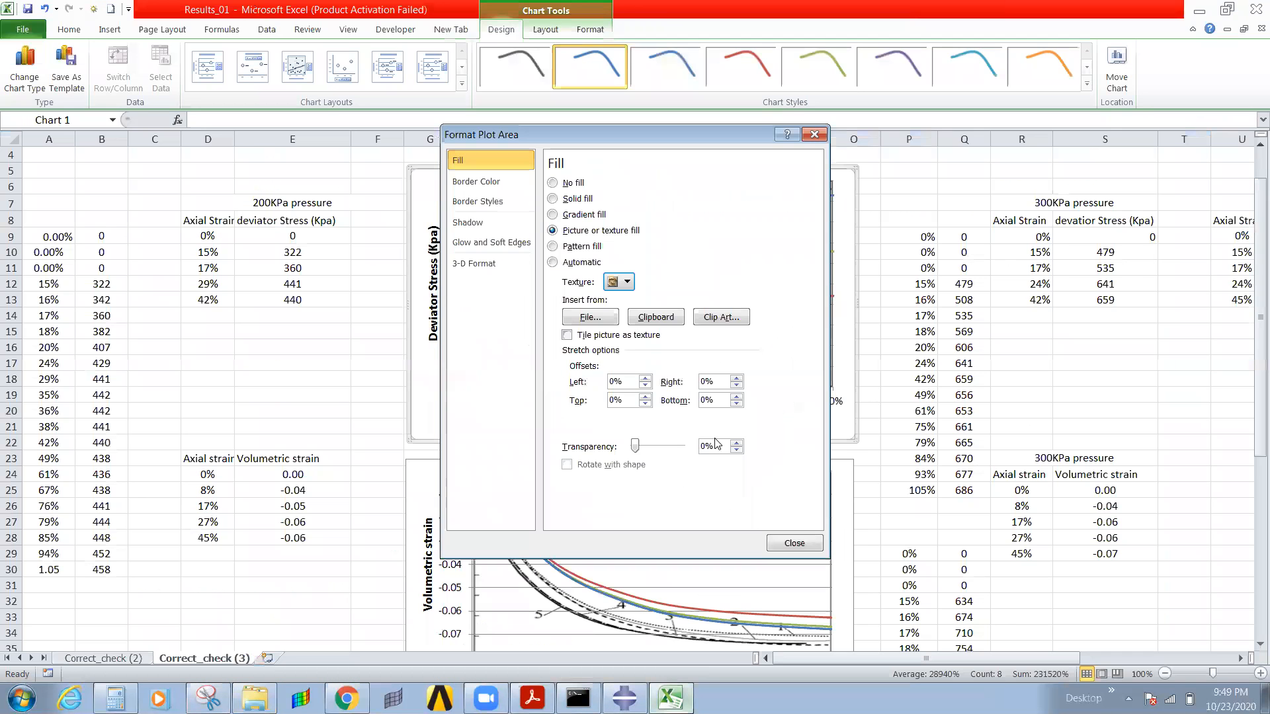
left_click(591, 318)
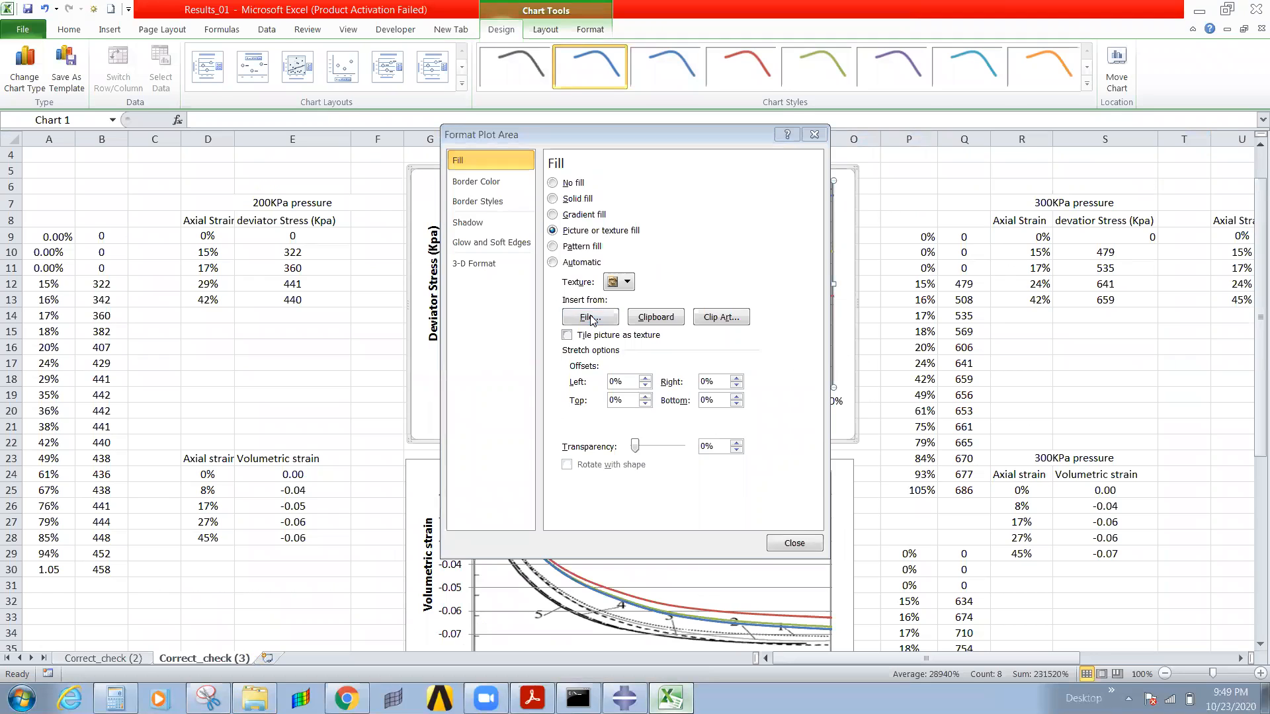
left_click(506, 306)
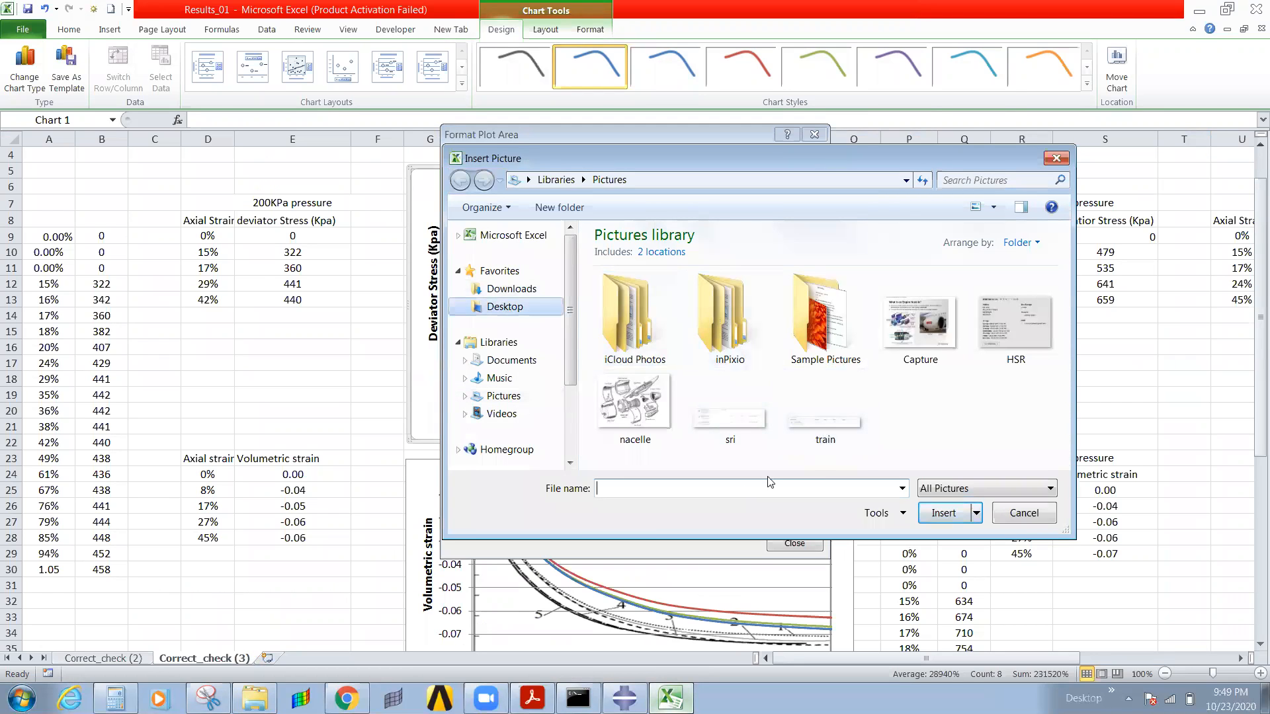
double_click(626, 364)
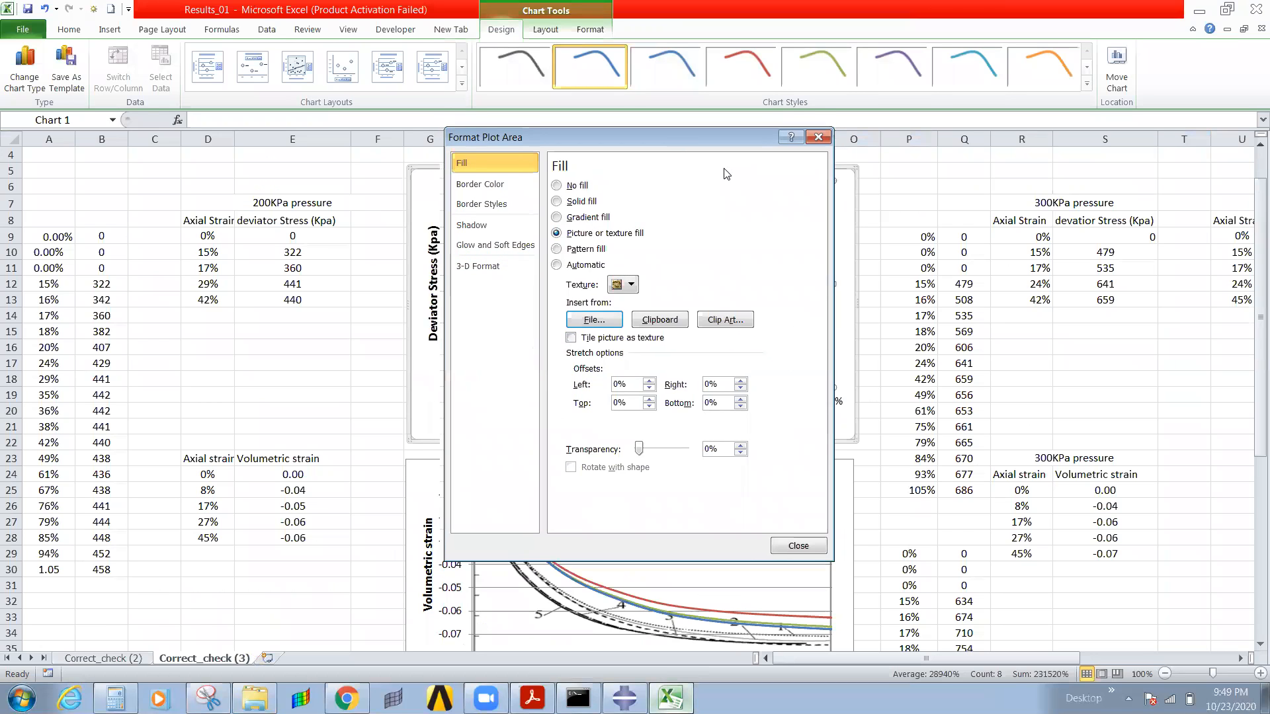
left_click_drag(635, 137, 1089, 177)
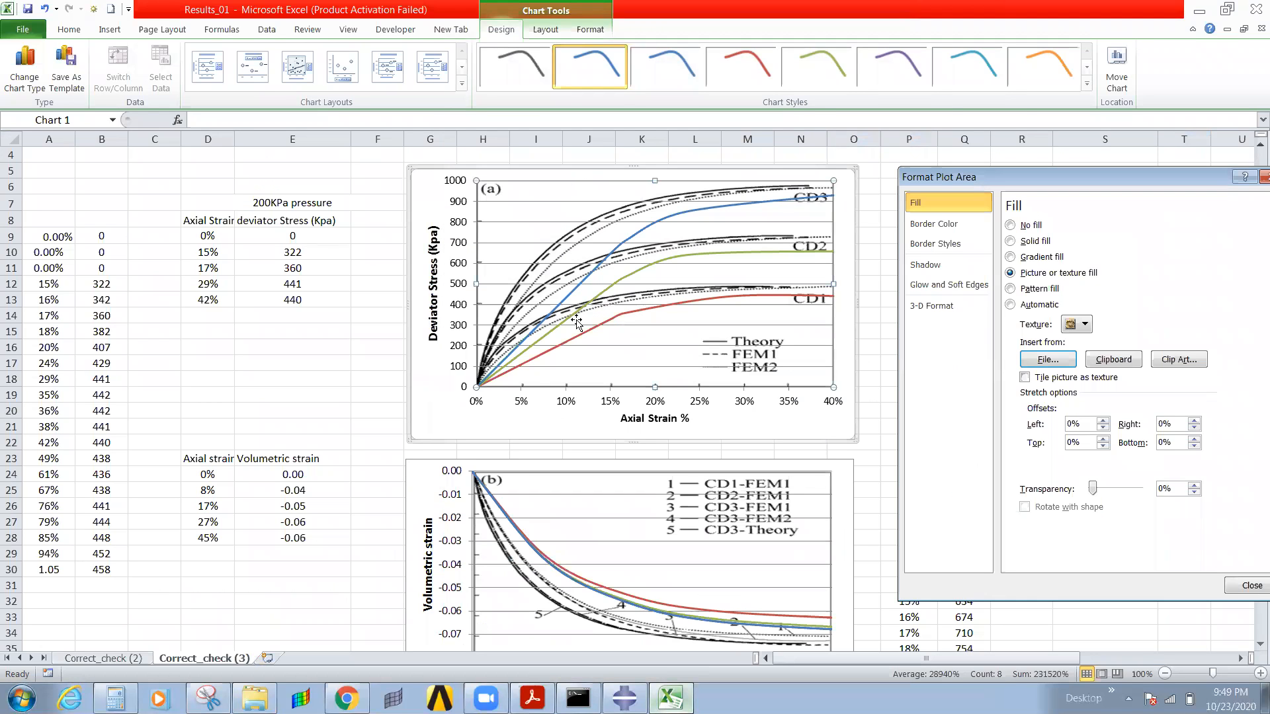
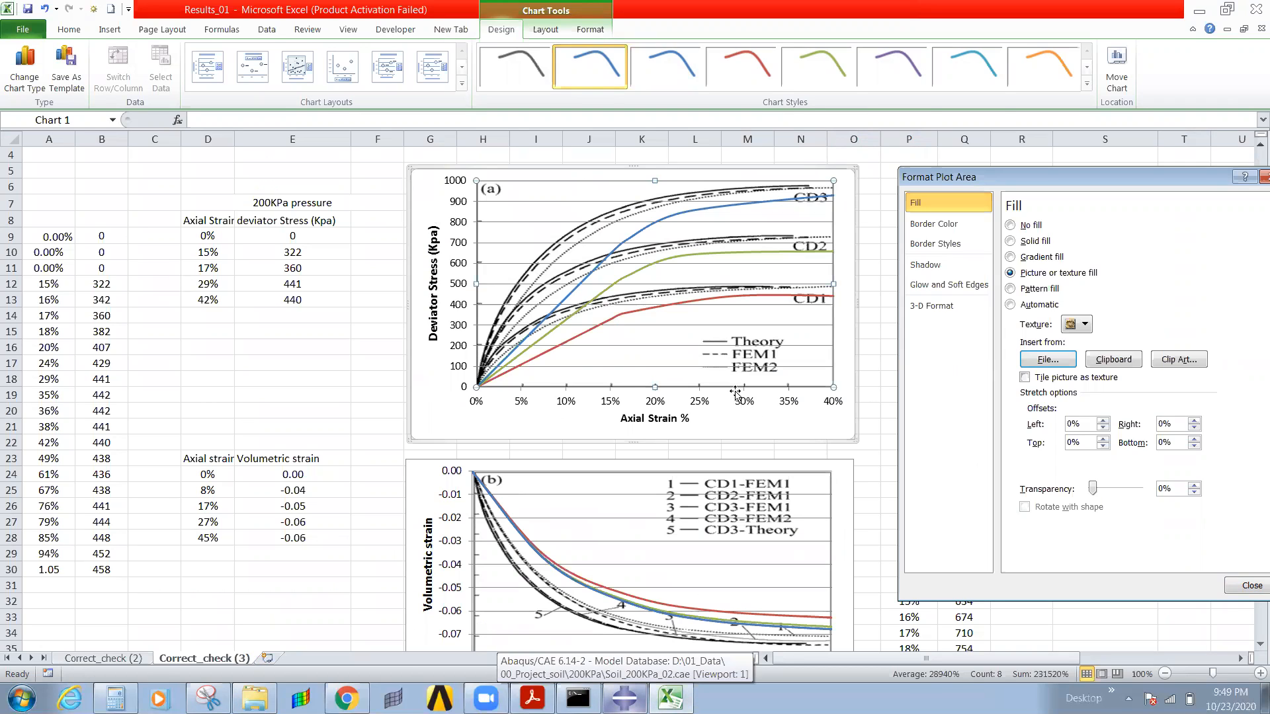
Step: Try to paste the Correct_check (3) deviator stress chart into the new chart on Correct_check (2), and undo the paste
left_click(362, 378)
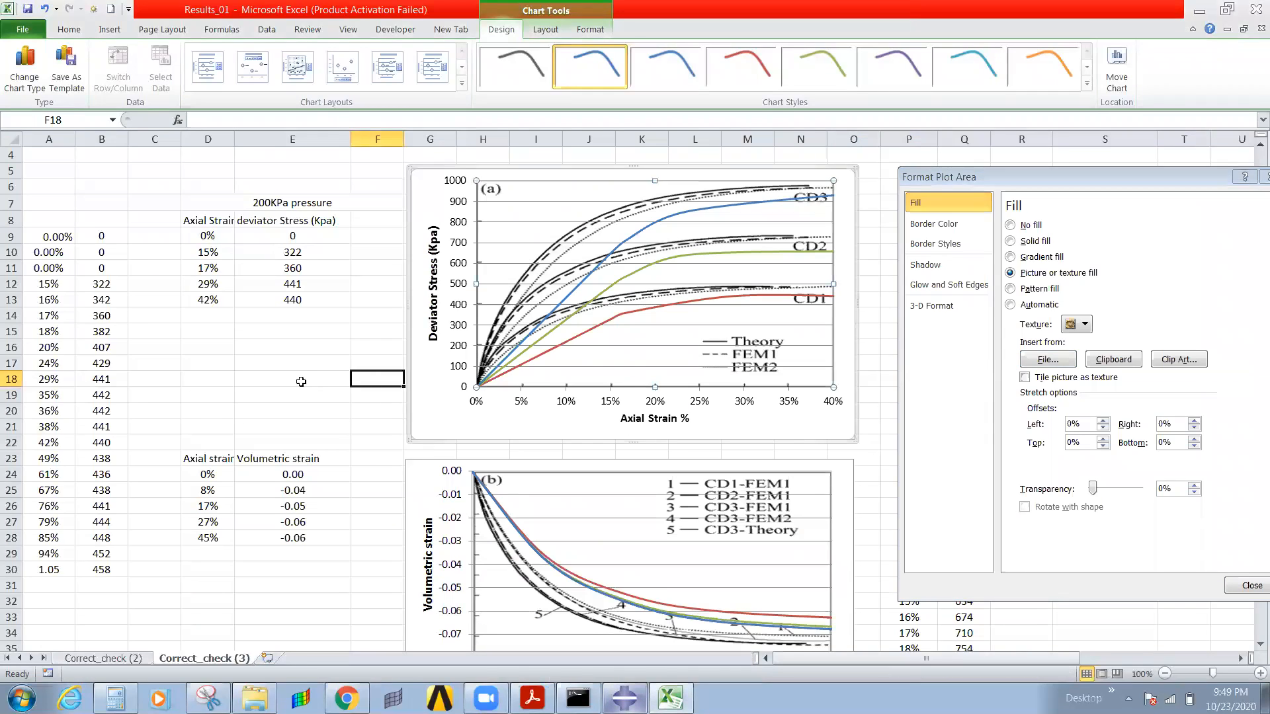
left_click(427, 484)
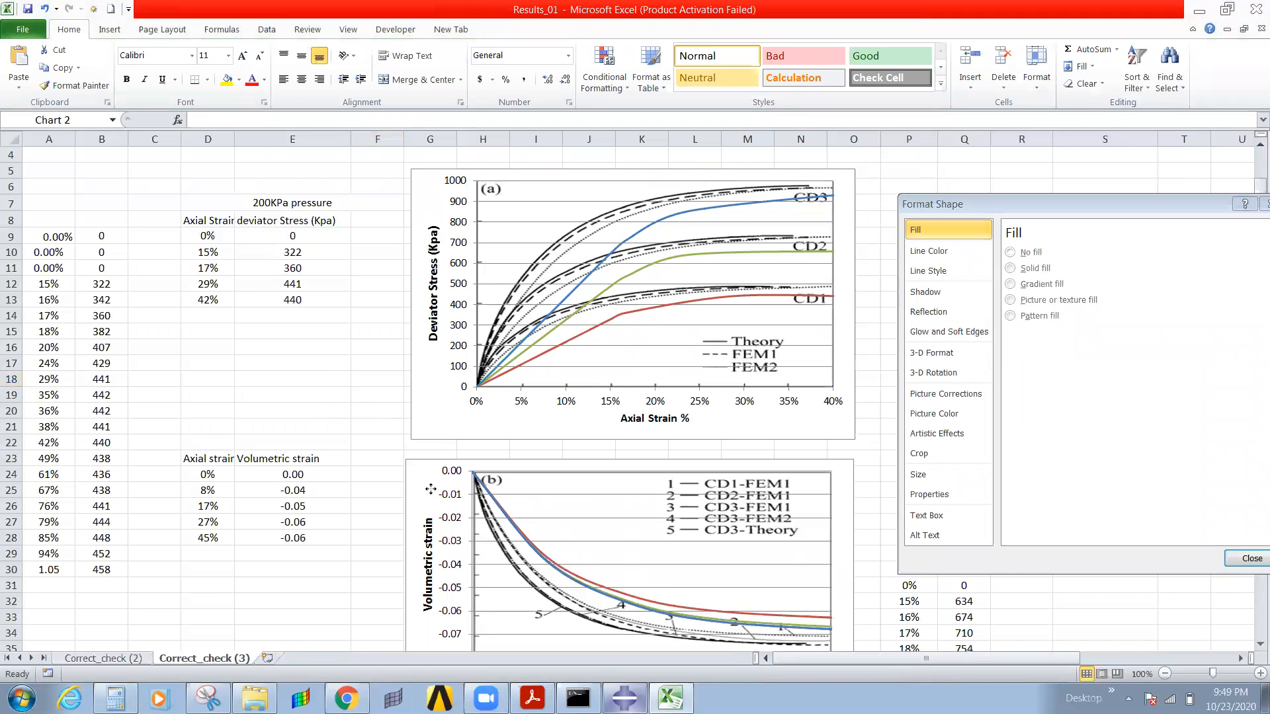
left_click(435, 205)
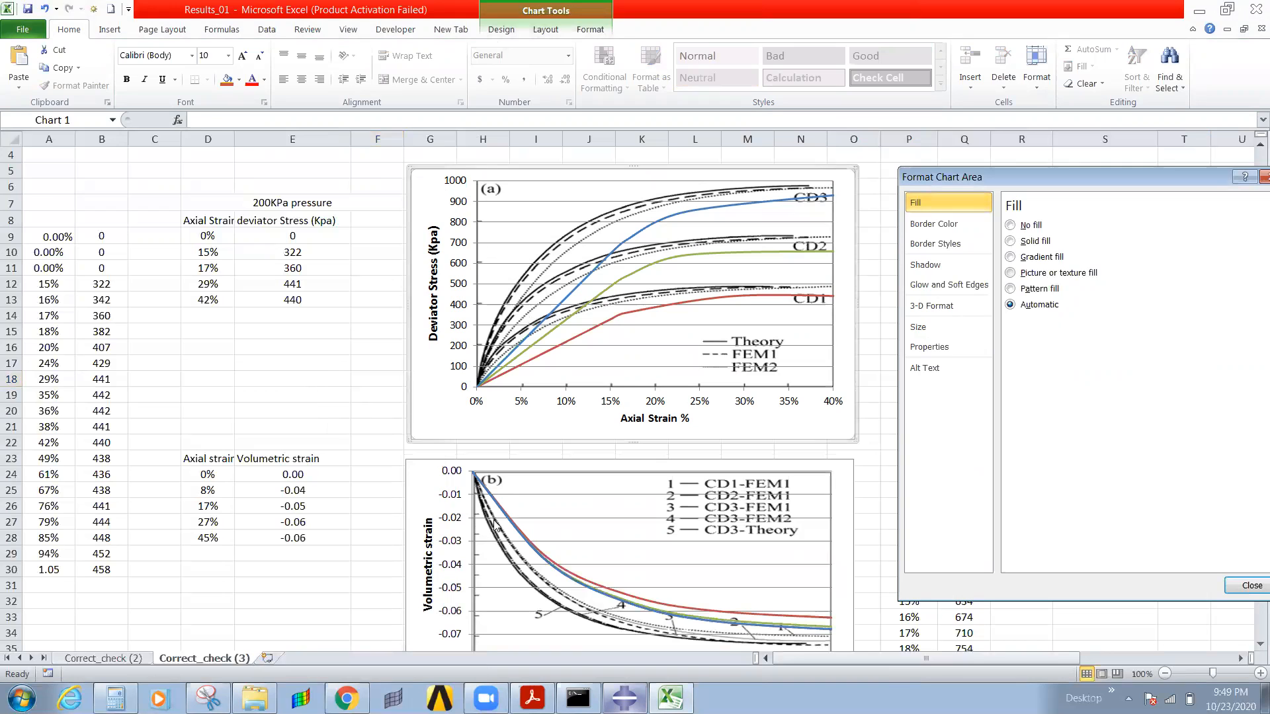
left_click(88, 660)
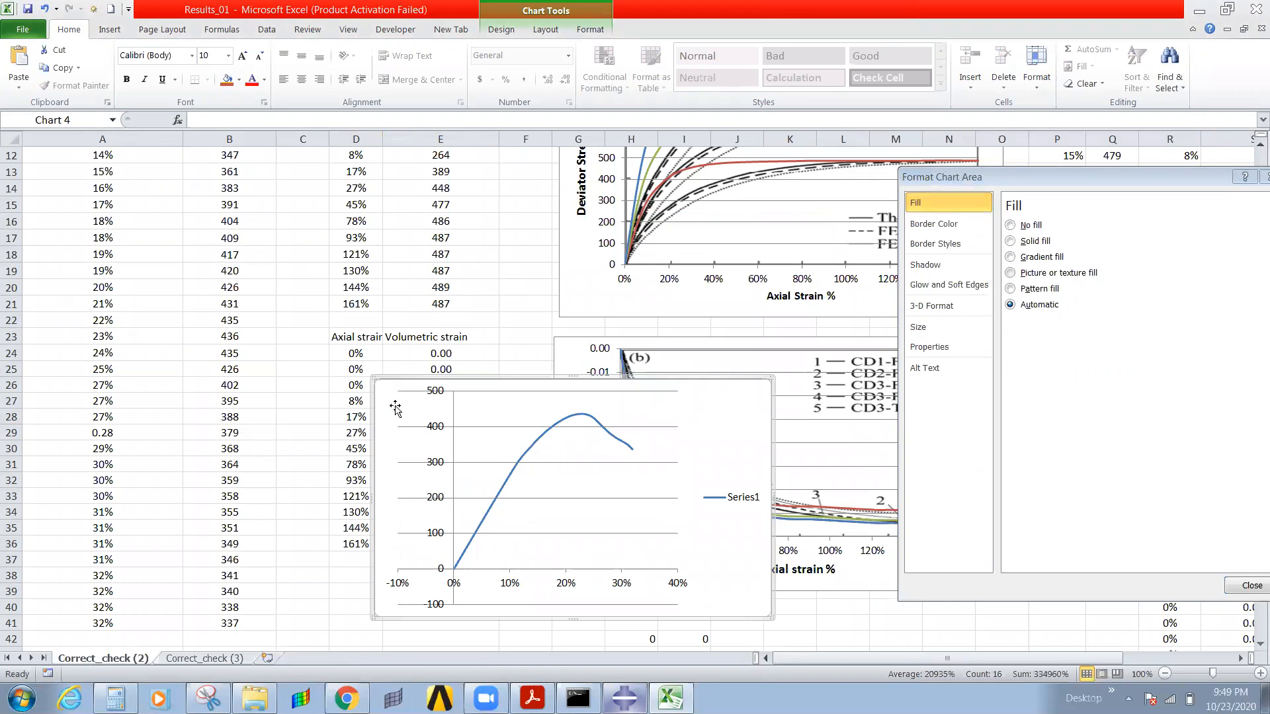
key("ctrl+v")
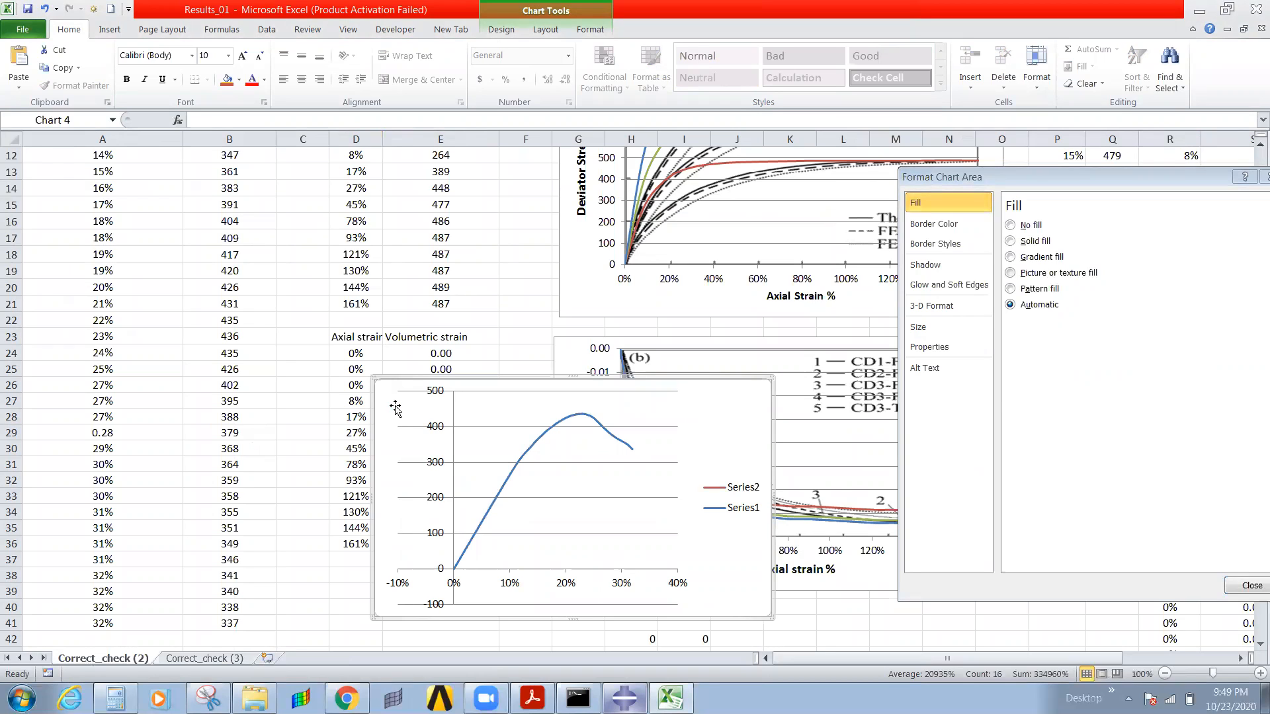
key("ctrl+z")
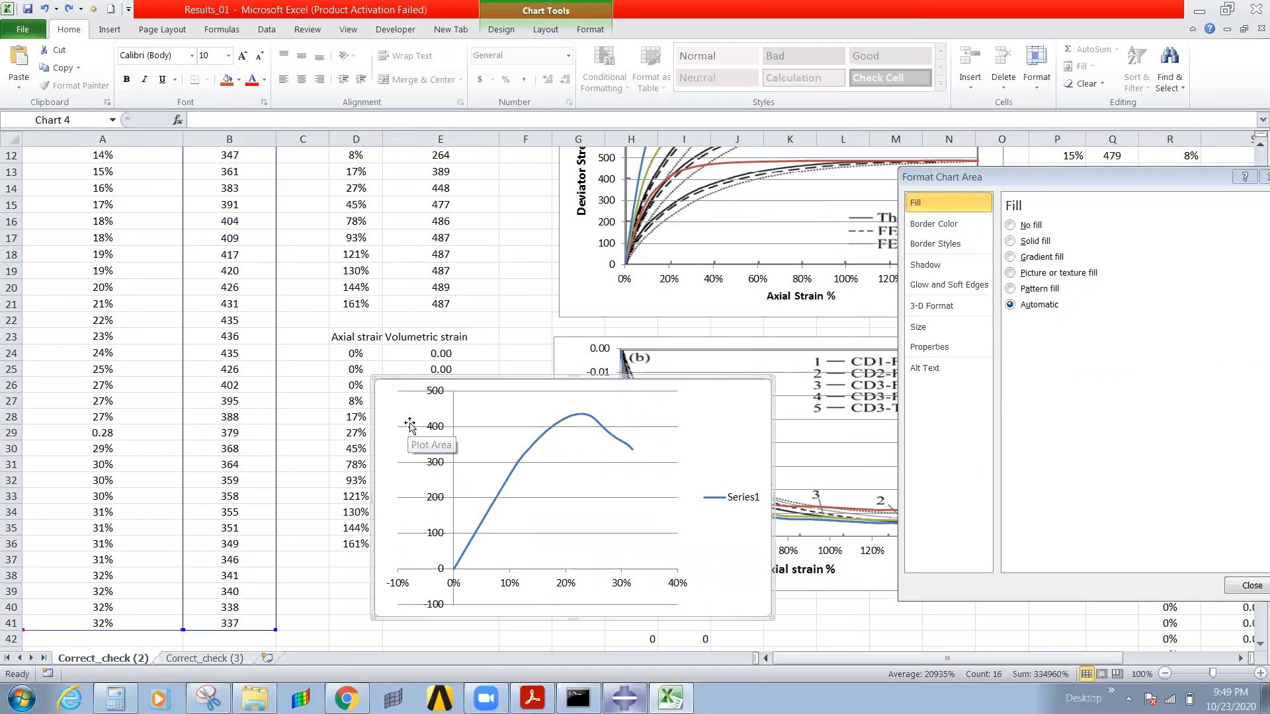
Step: Try to paste the new chart's Series1 curve into the figure (a) deviator stress chart on Correct_check (2)
scroll(570, 375, "up", 4)
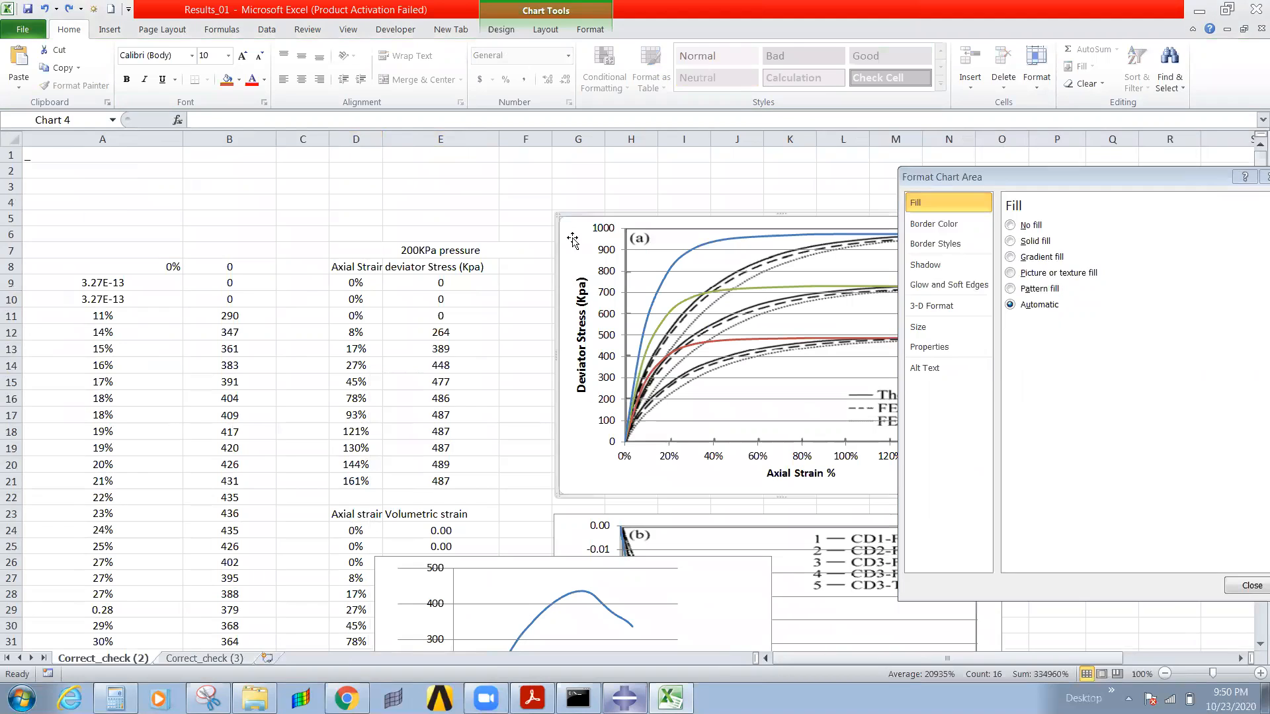
left_click(592, 308)
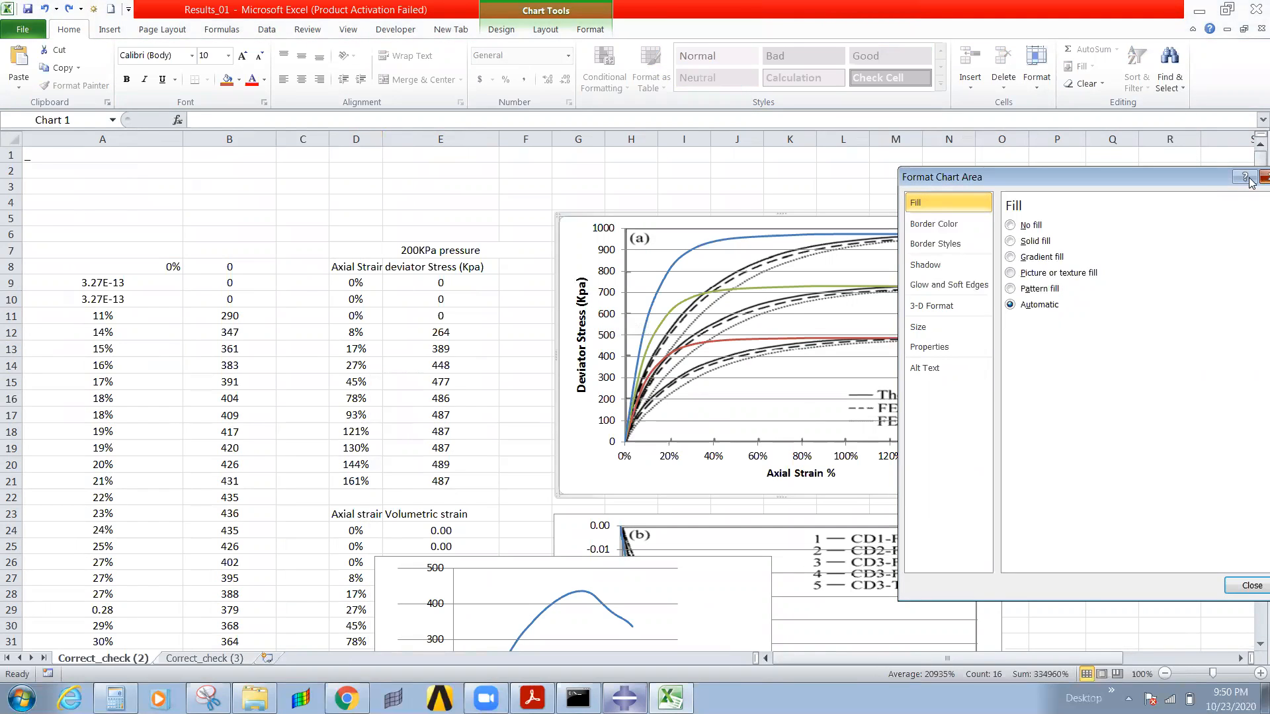
key("Escape")
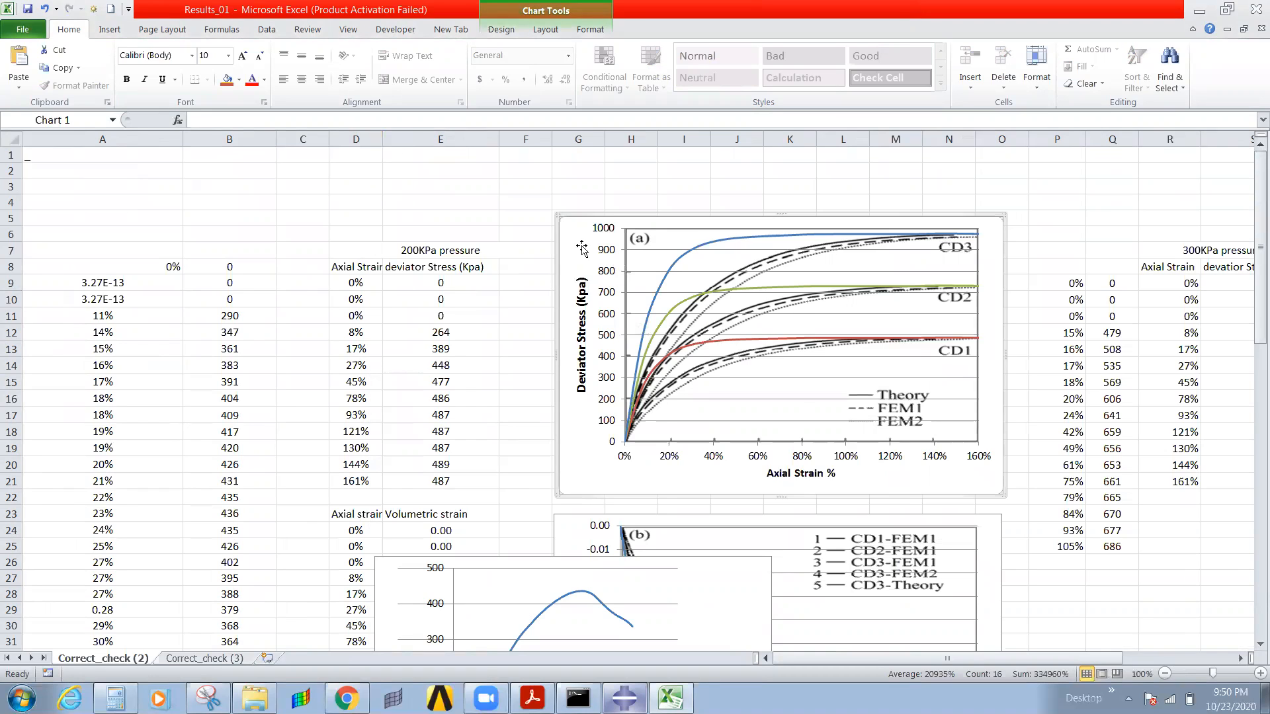
key("ctrl+v")
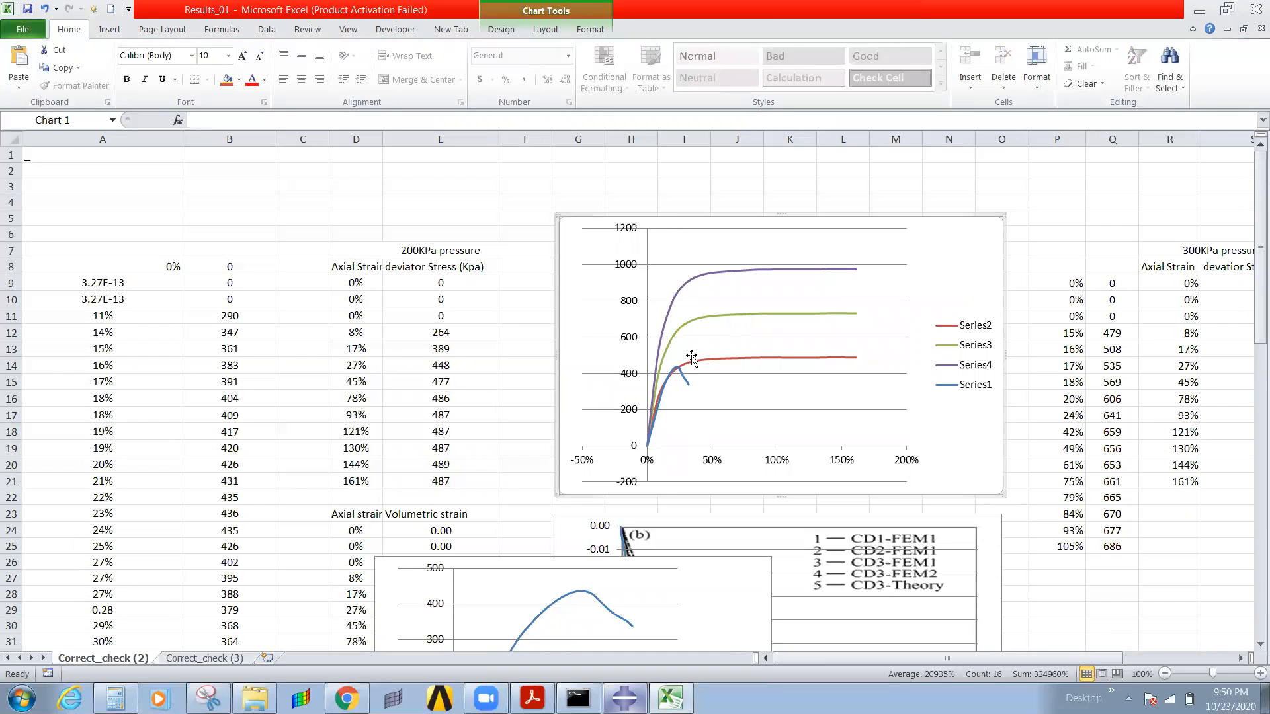
Step: Try to fill the deviator stress chart's plot area with the figure (a) picture and shrink the plot area
double_click(723, 331)
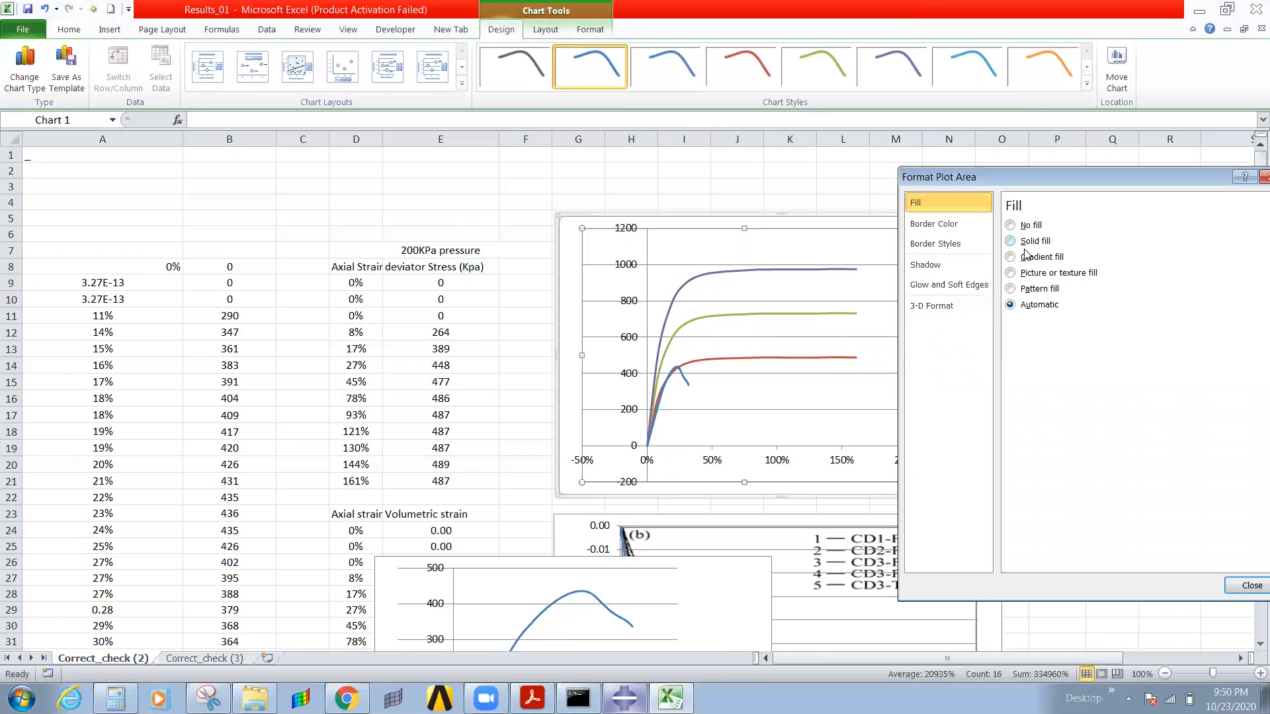
left_click(1030, 274)
left_click(1101, 362)
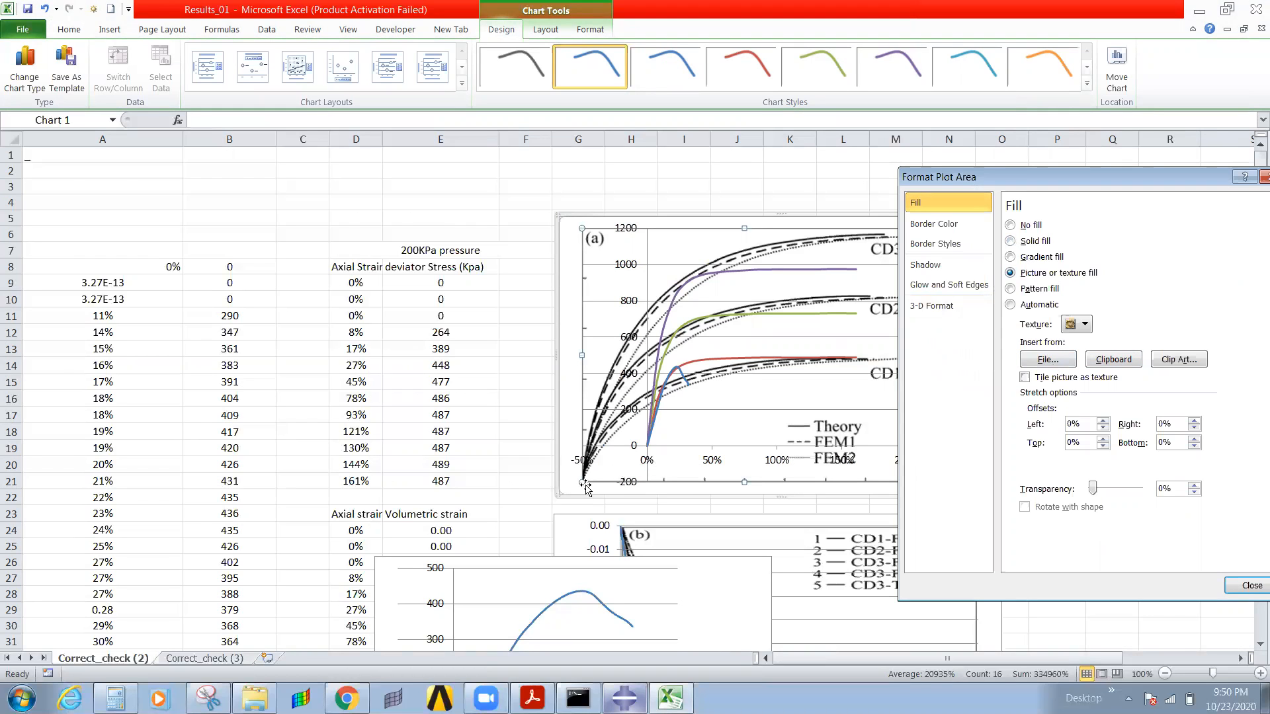
left_click_drag(597, 477, 649, 497)
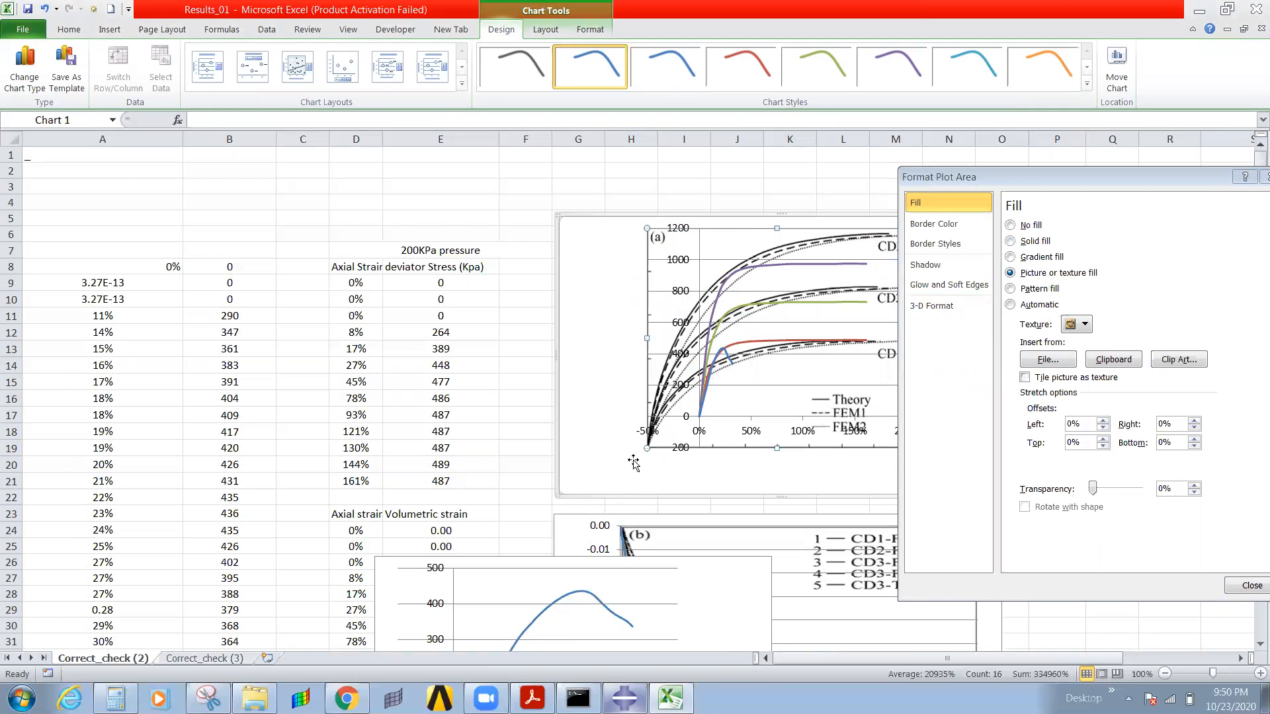
left_click(1251, 585)
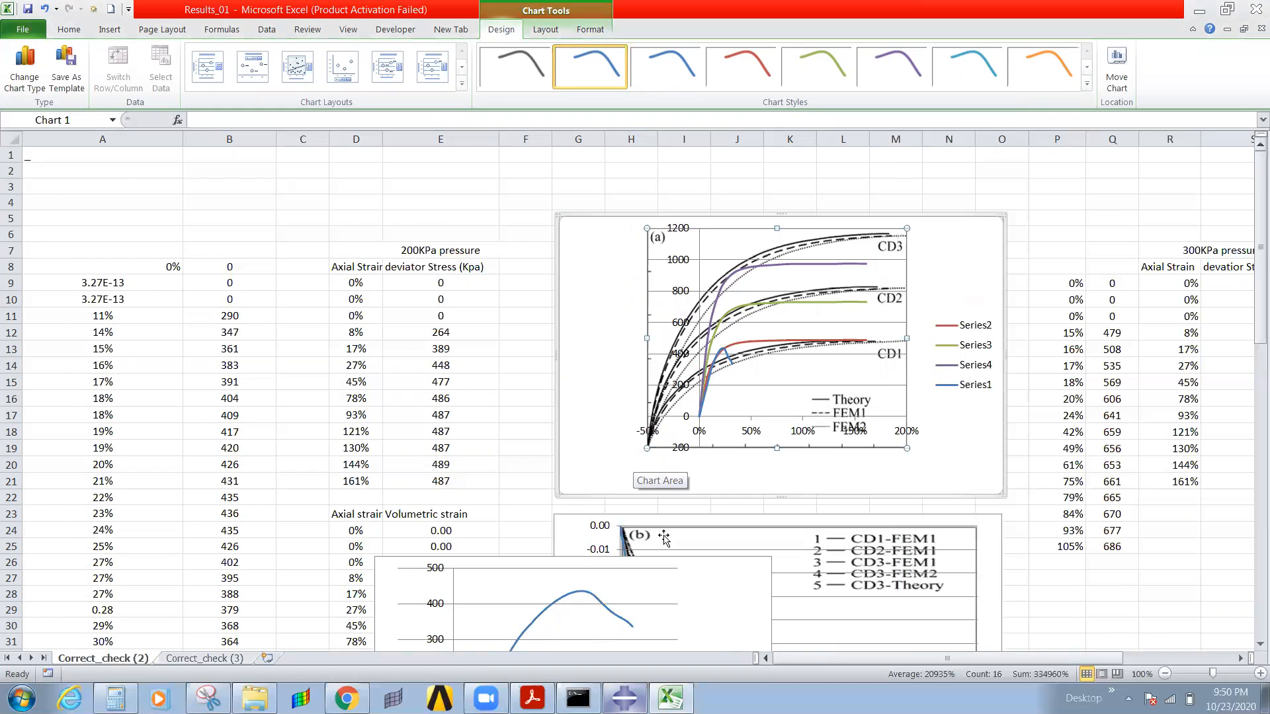
Step: Undo the plot area resize, the picture fill and the pasted series in the deviator stress chart
key("ctrl+z")
key("ctrl+z")
key("ctrl+z")
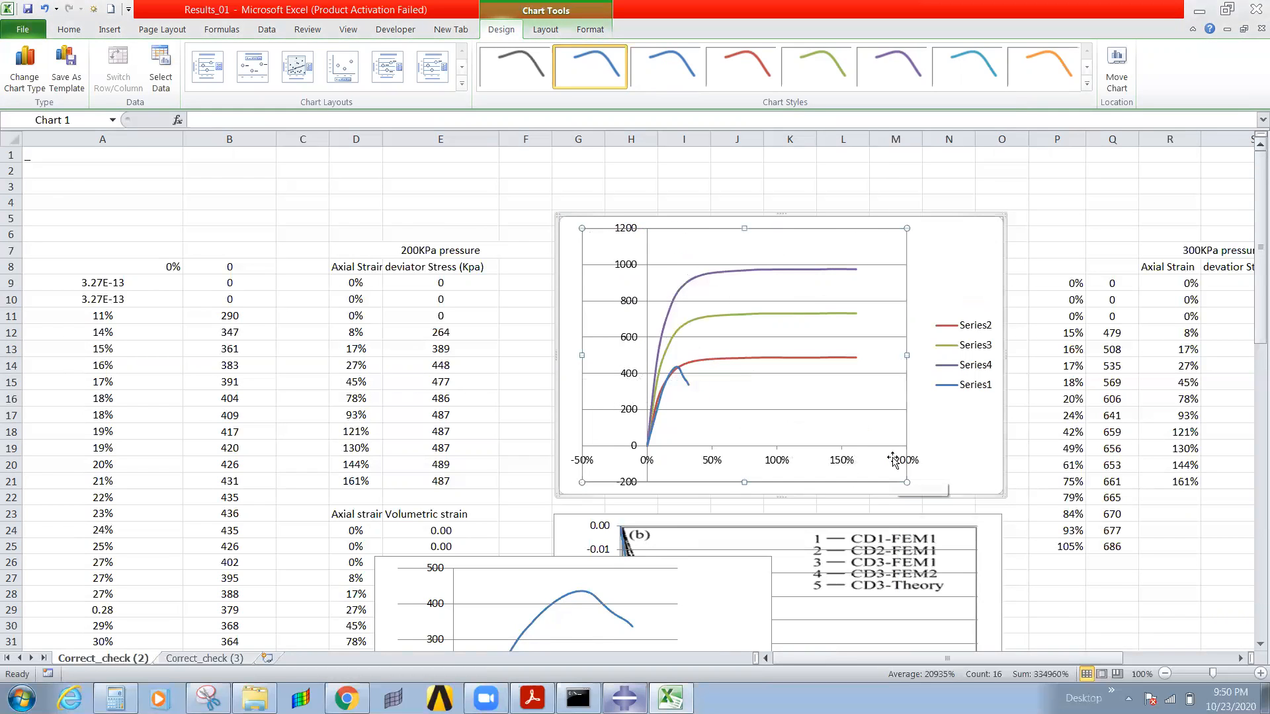
Step: Look through the fill, border and shadow settings of the new Series1 chart's plot area
scroll(596, 473, "down", 6)
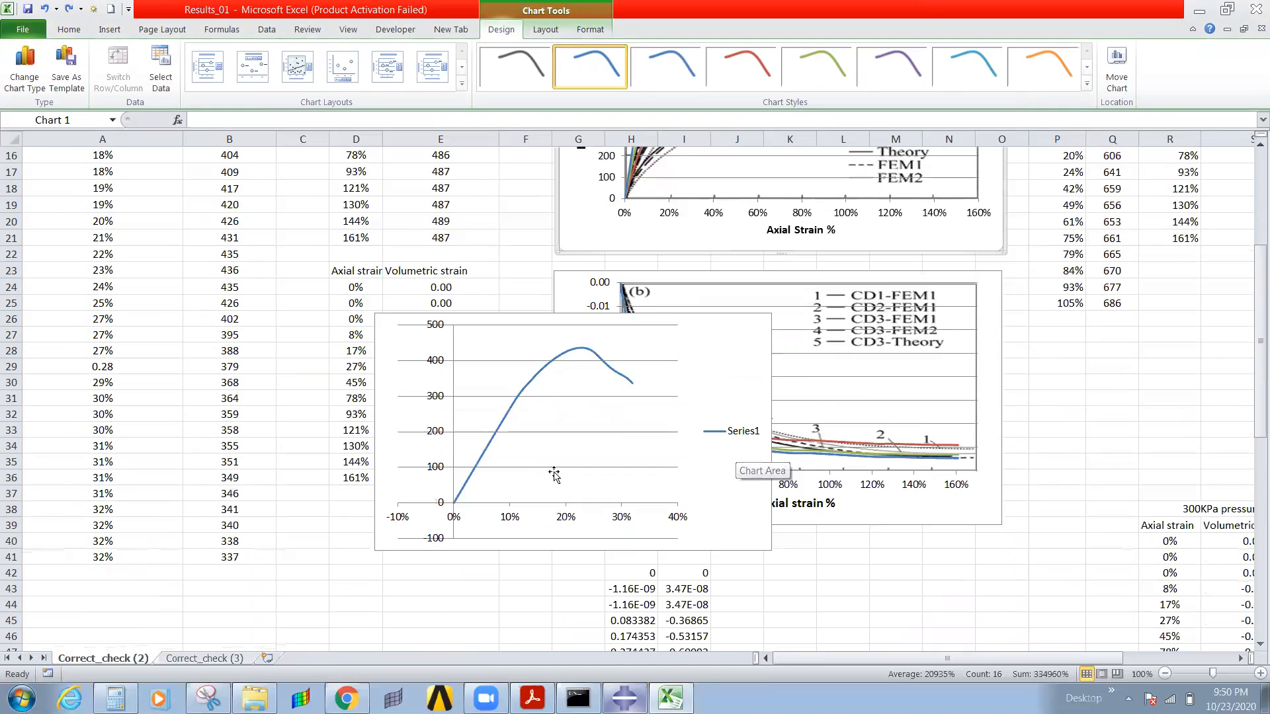
left_click(422, 471)
double_click(422, 471)
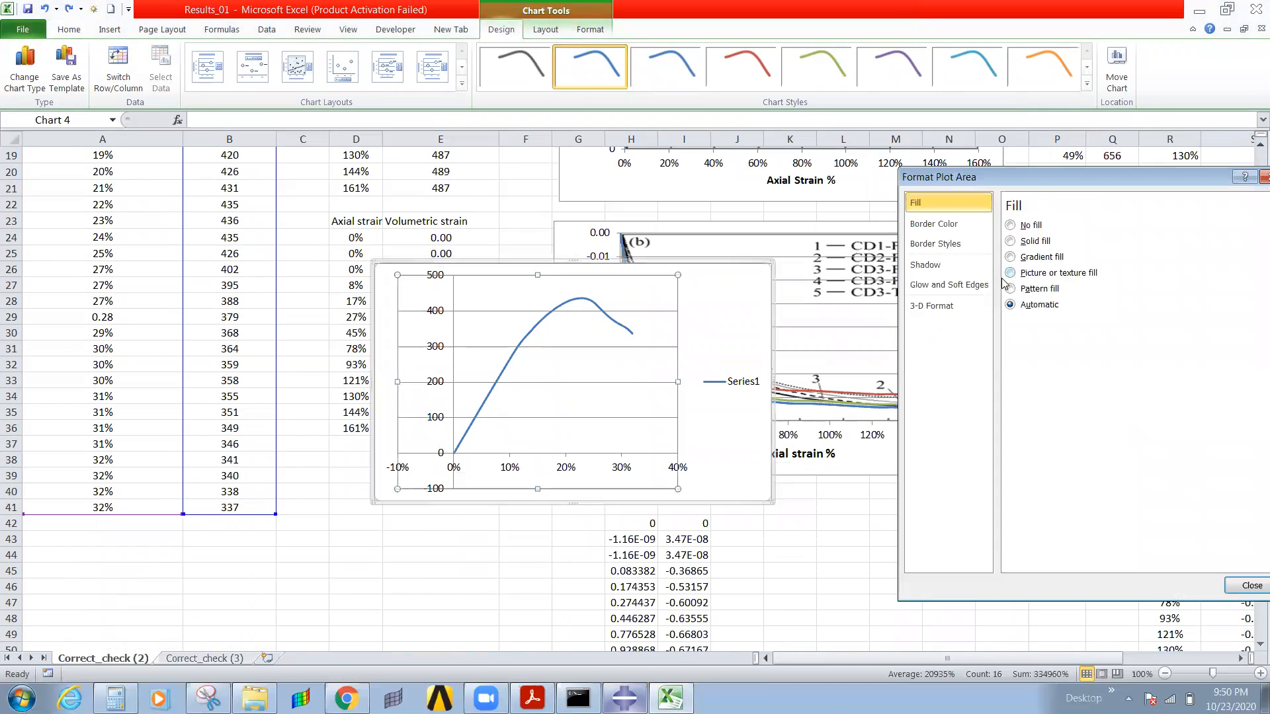
left_click(956, 227)
left_click(932, 249)
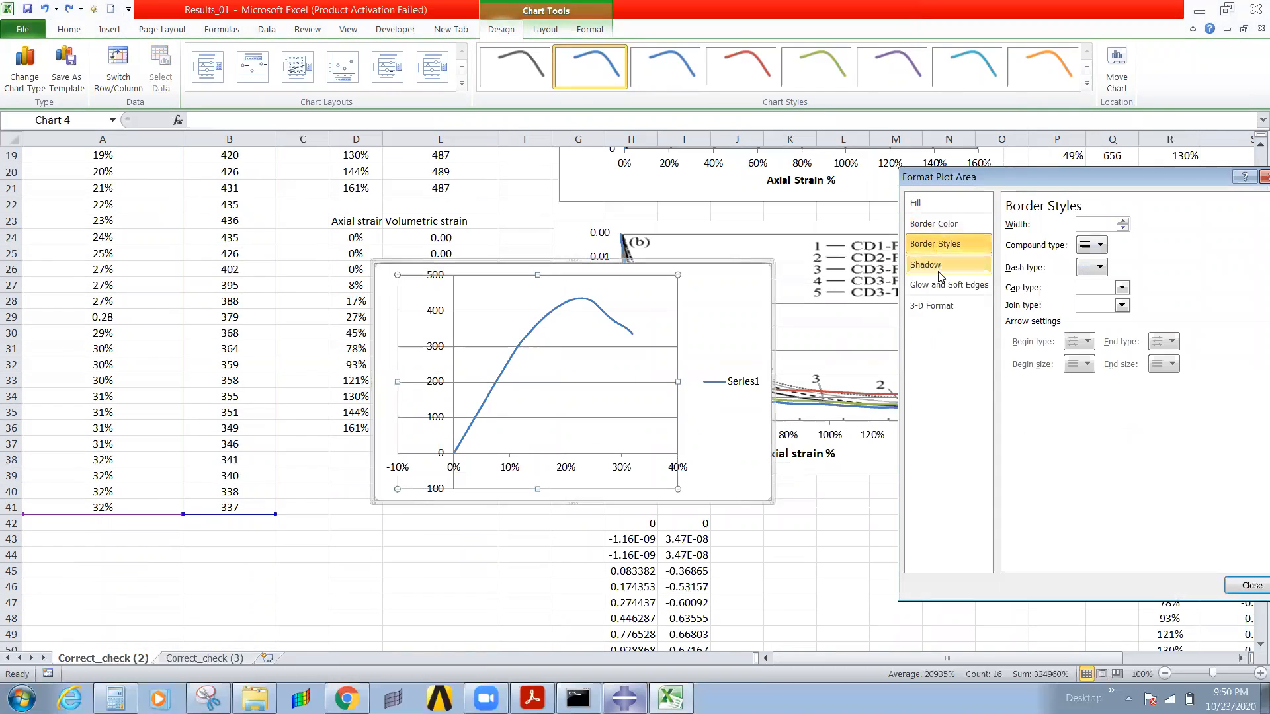
left_click(934, 268)
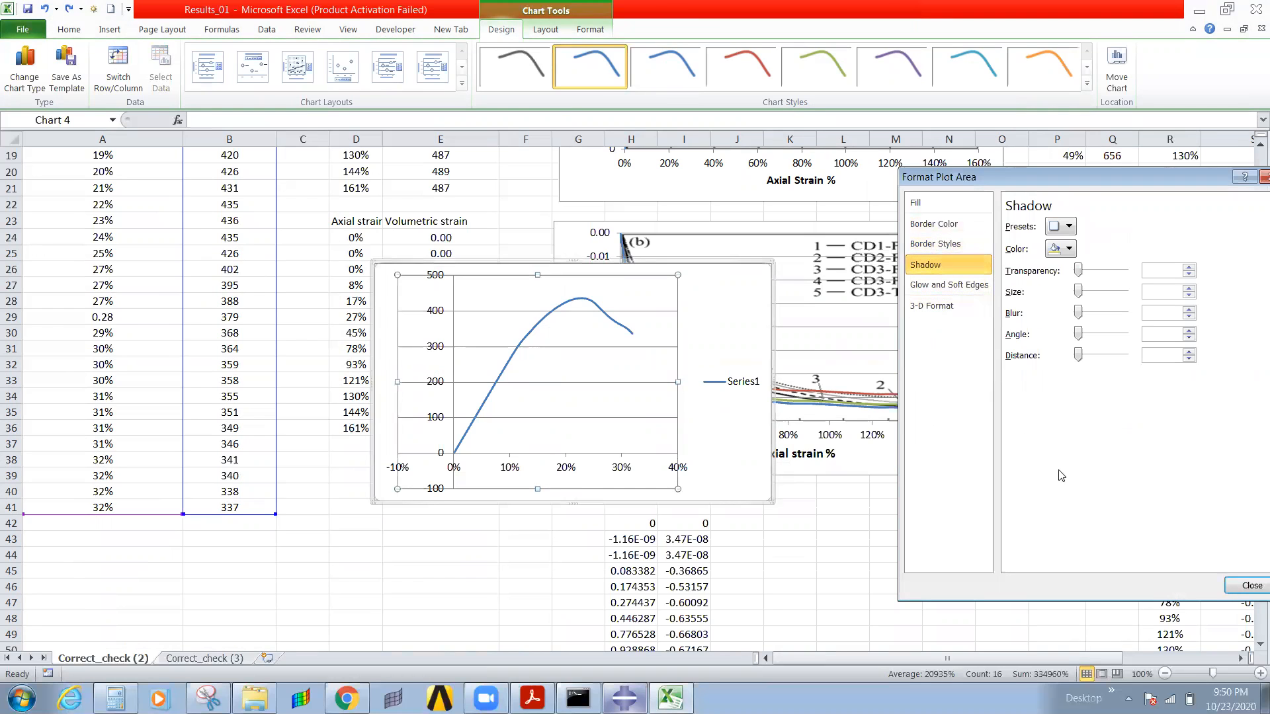
left_click(1253, 586)
Step: Try a base 10 logarithmic scale, reverse value order and a fixed minor unit on the Series1 chart's horizontal axis, and restore each setting
left_click(559, 471)
double_click(560, 471)
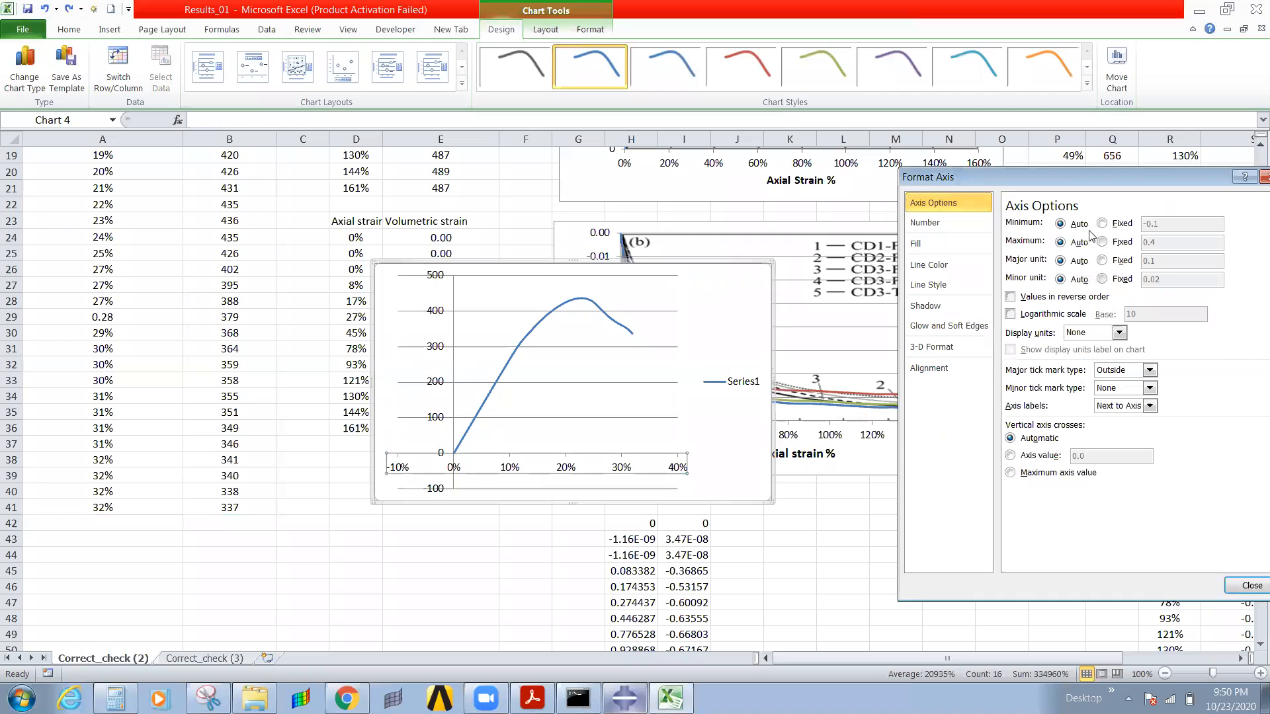
left_click(1053, 314)
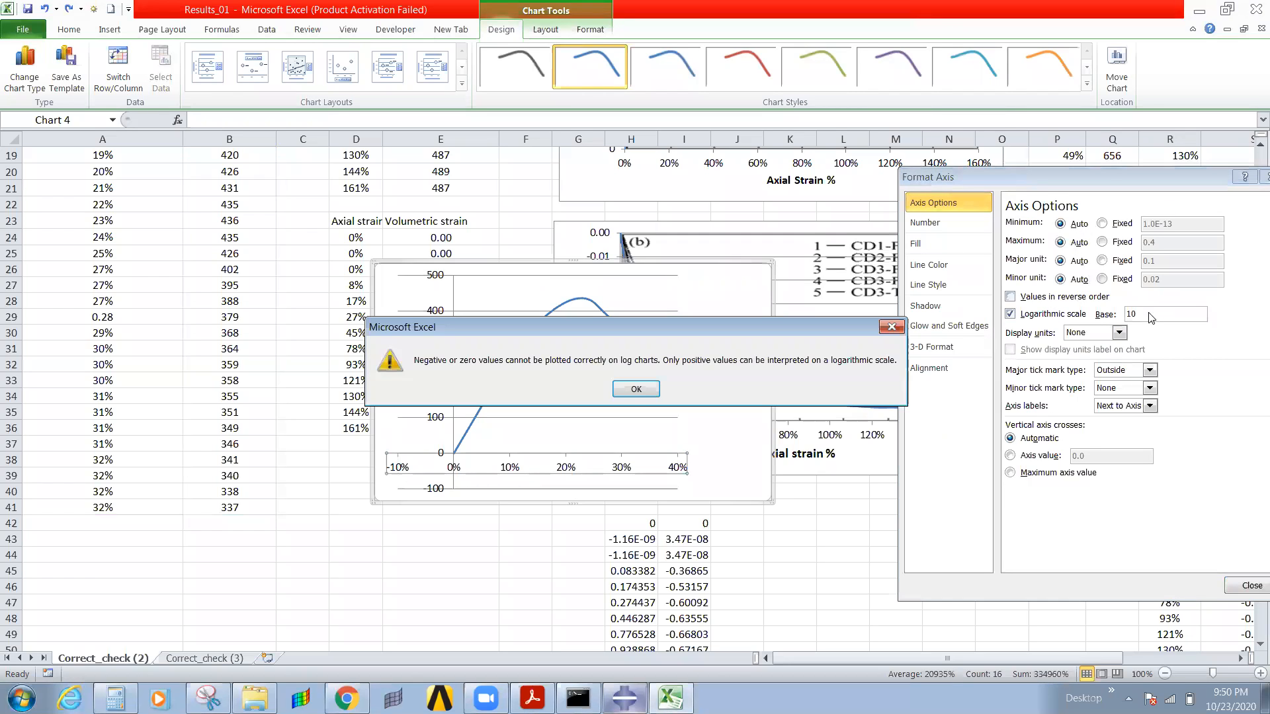
left_click(634, 391)
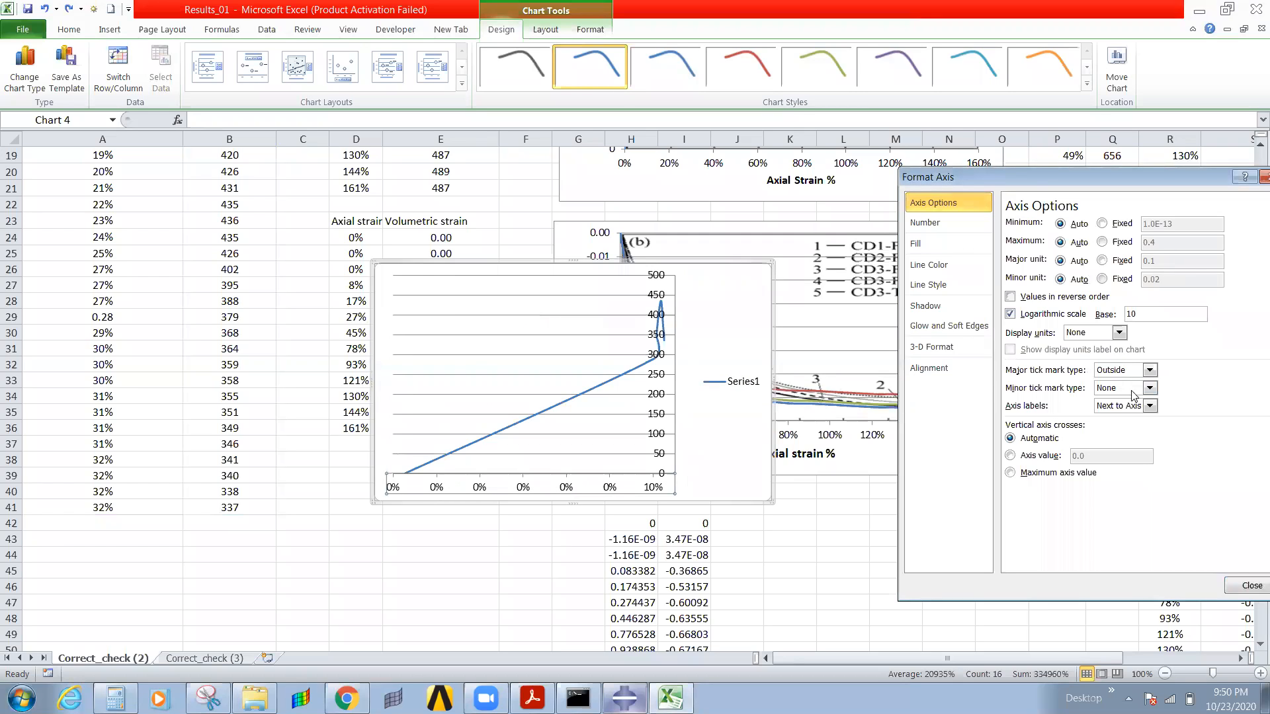
left_click(1024, 297)
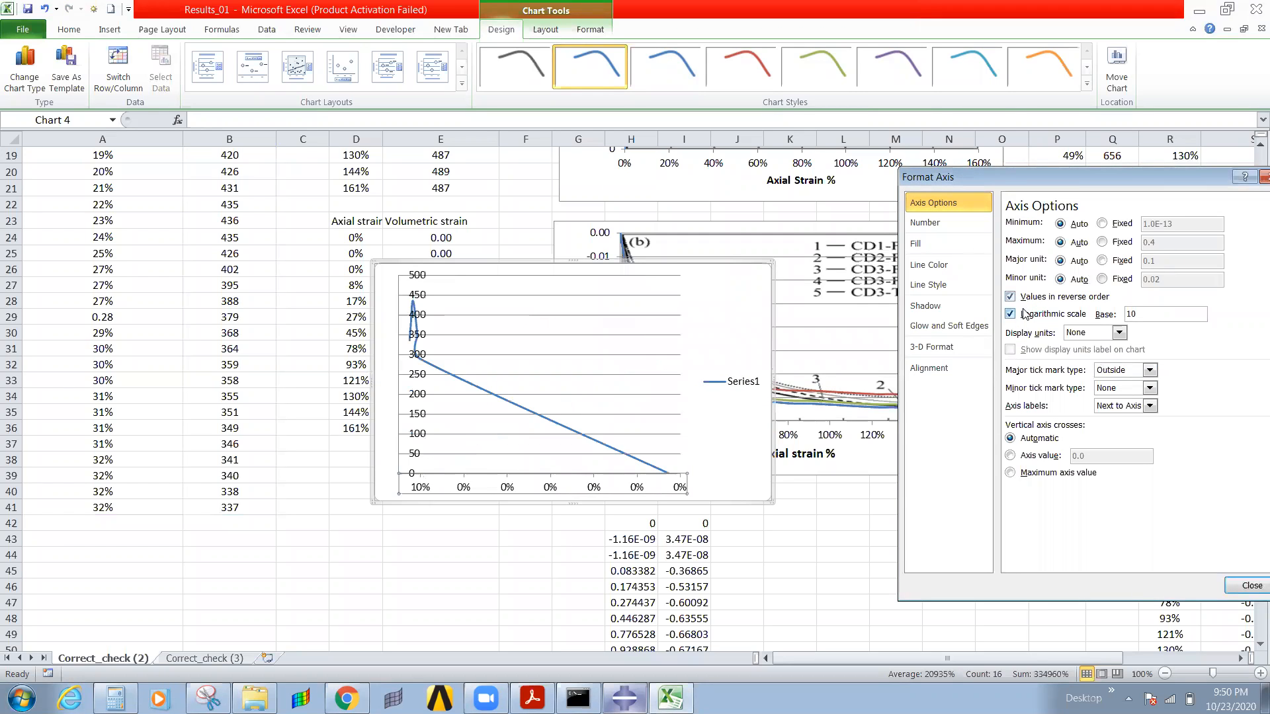
left_click(1025, 313)
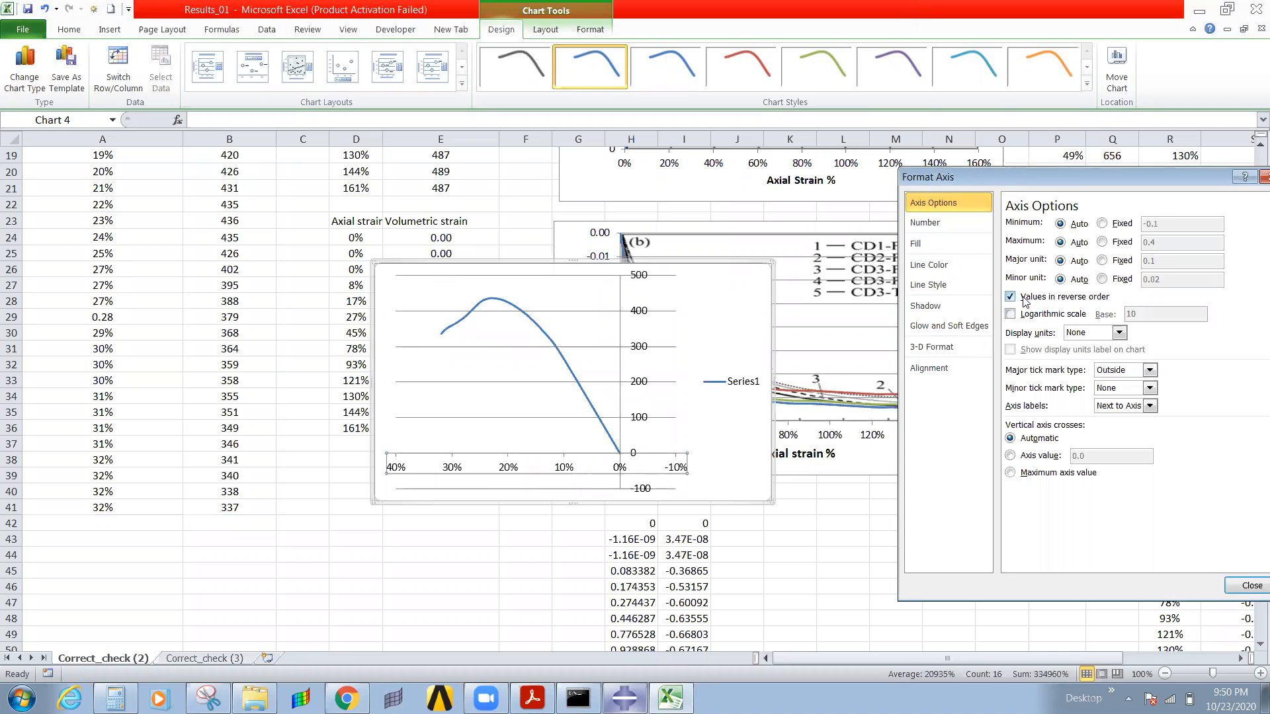
left_click(1029, 298)
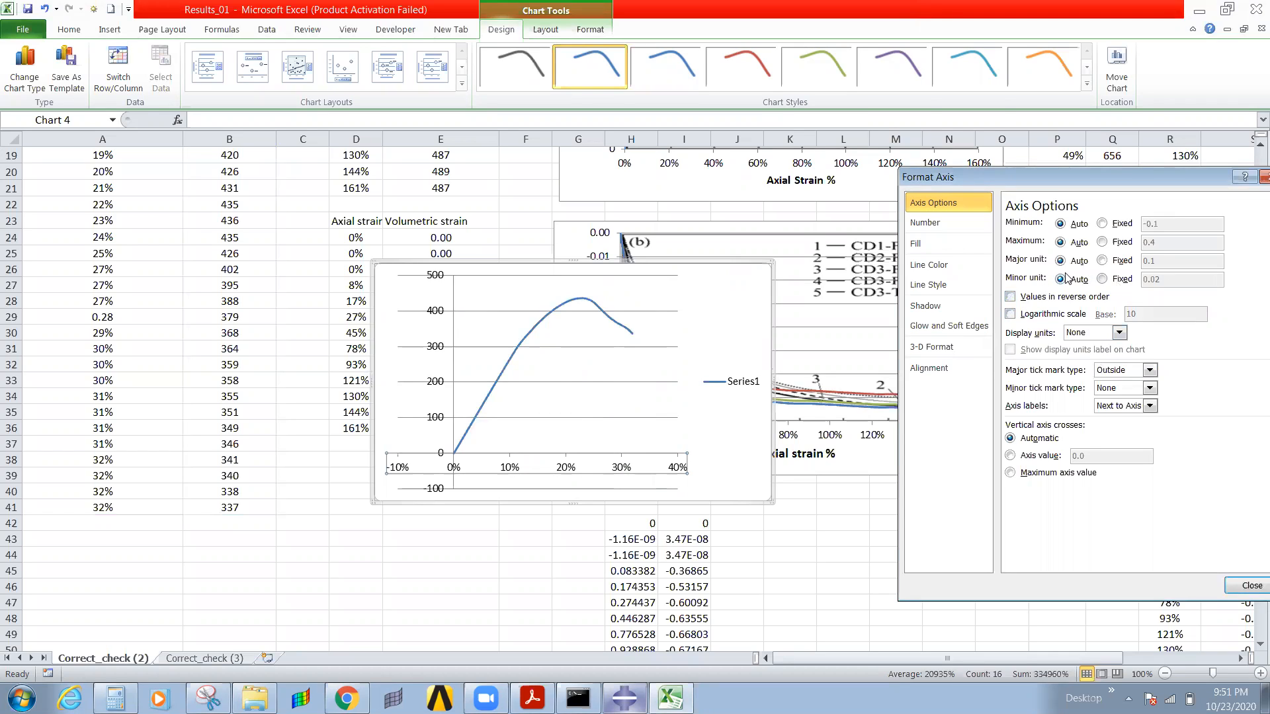
left_click(1103, 279)
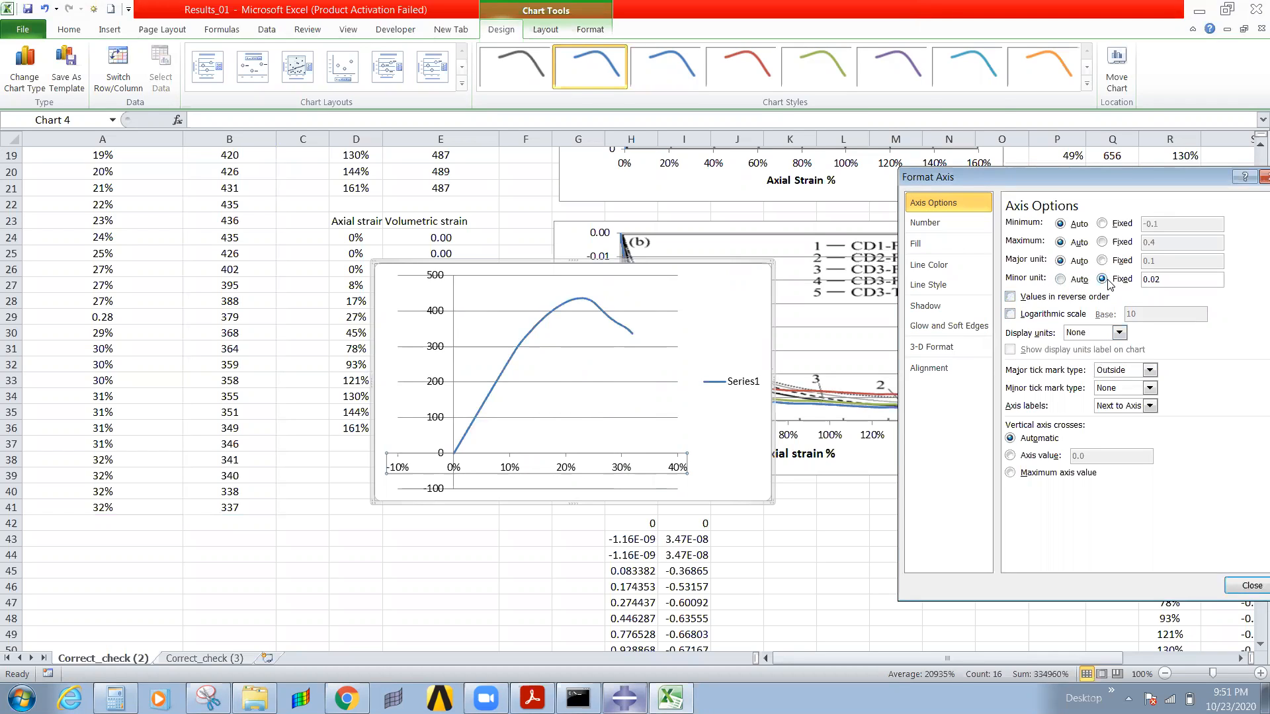
left_click(1060, 280)
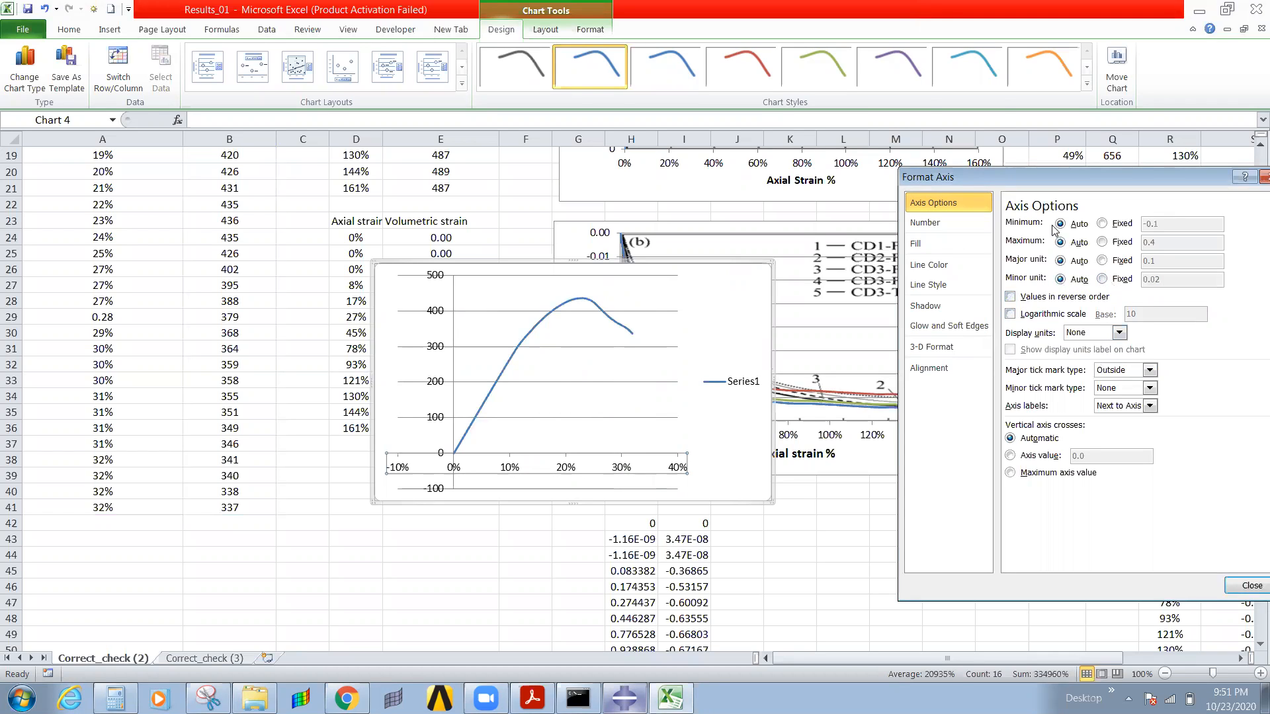
Step: Try a logarithmic horizontal axis with base 0 in the Series1 chart, and restore the linear scale
left_click(1052, 316)
left_click(1159, 316)
double_click(1134, 315)
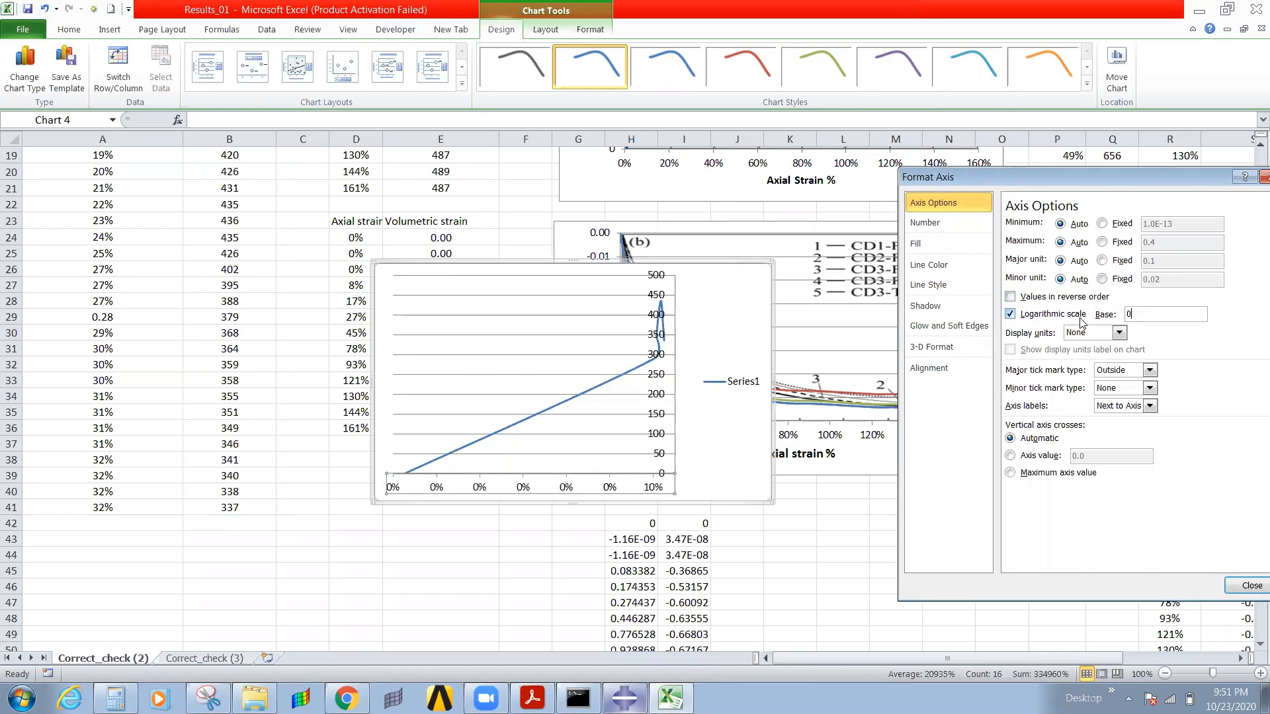
key("Return")
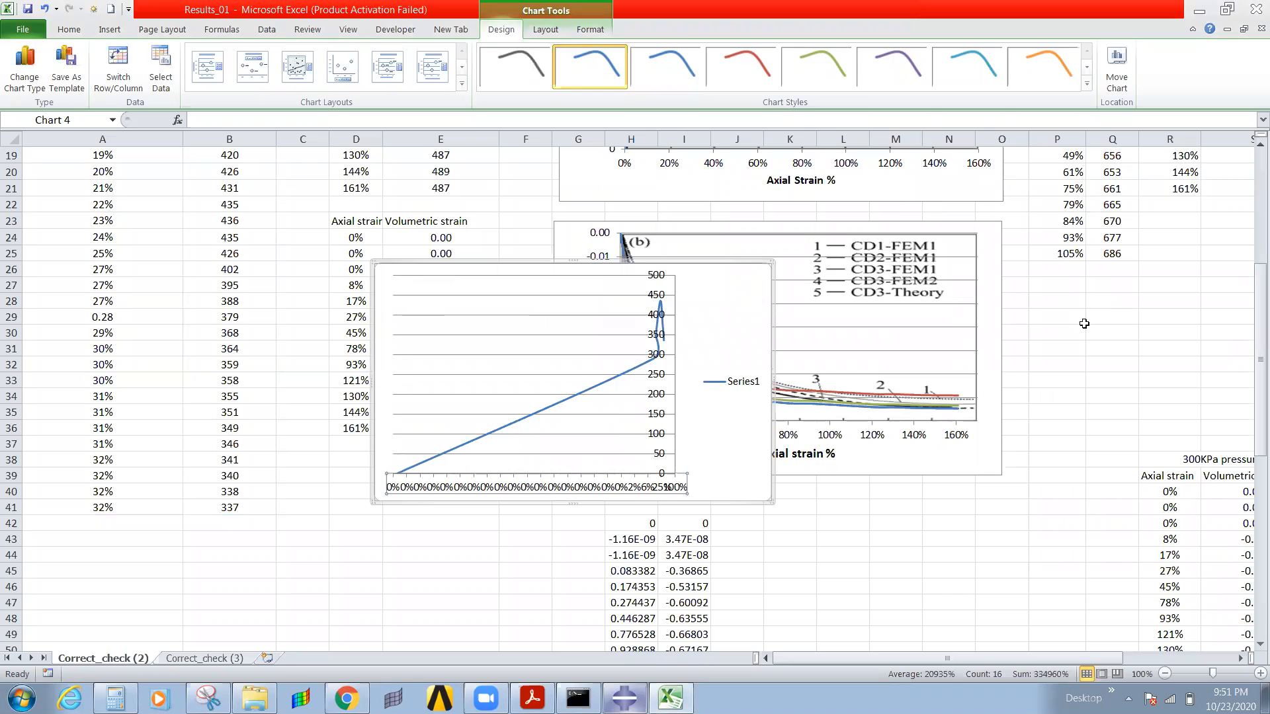
double_click(559, 467)
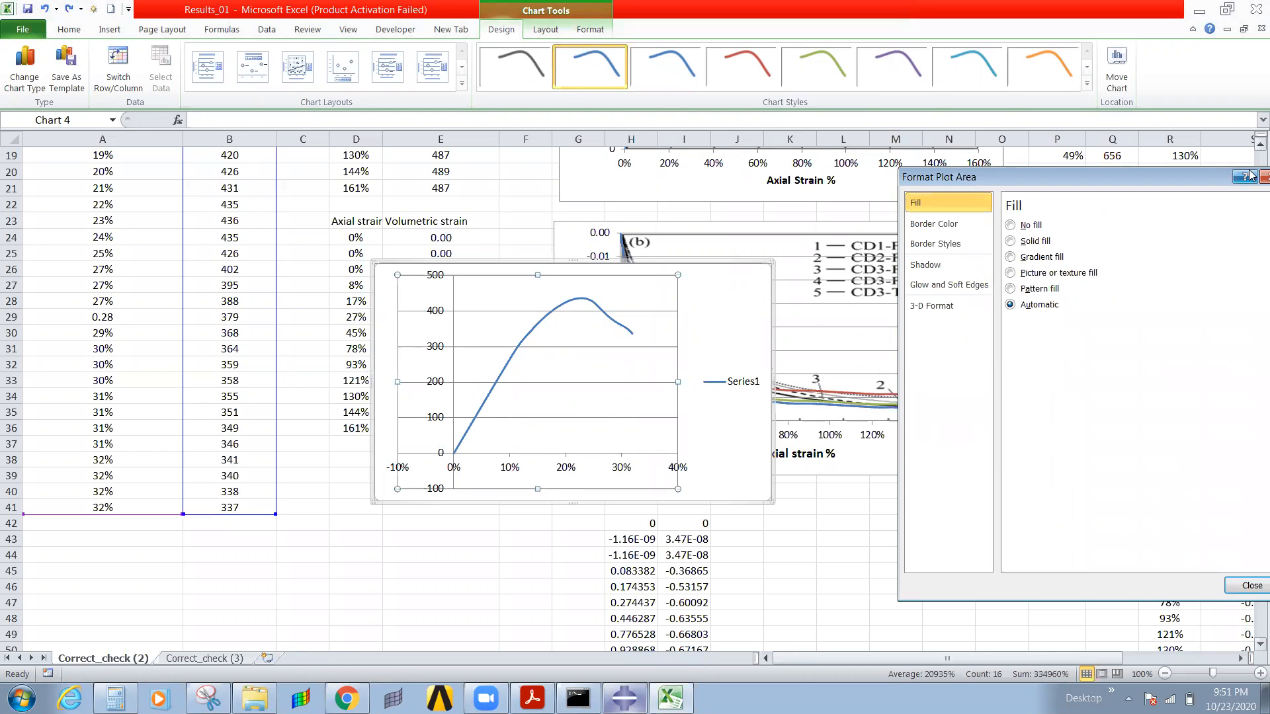
left_click(1263, 176)
Step: Make the vertical axis cross the Series1 chart's horizontal axis at axis value 0, trying the maximum axis value and automatic options too
left_click(508, 467)
double_click(508, 467)
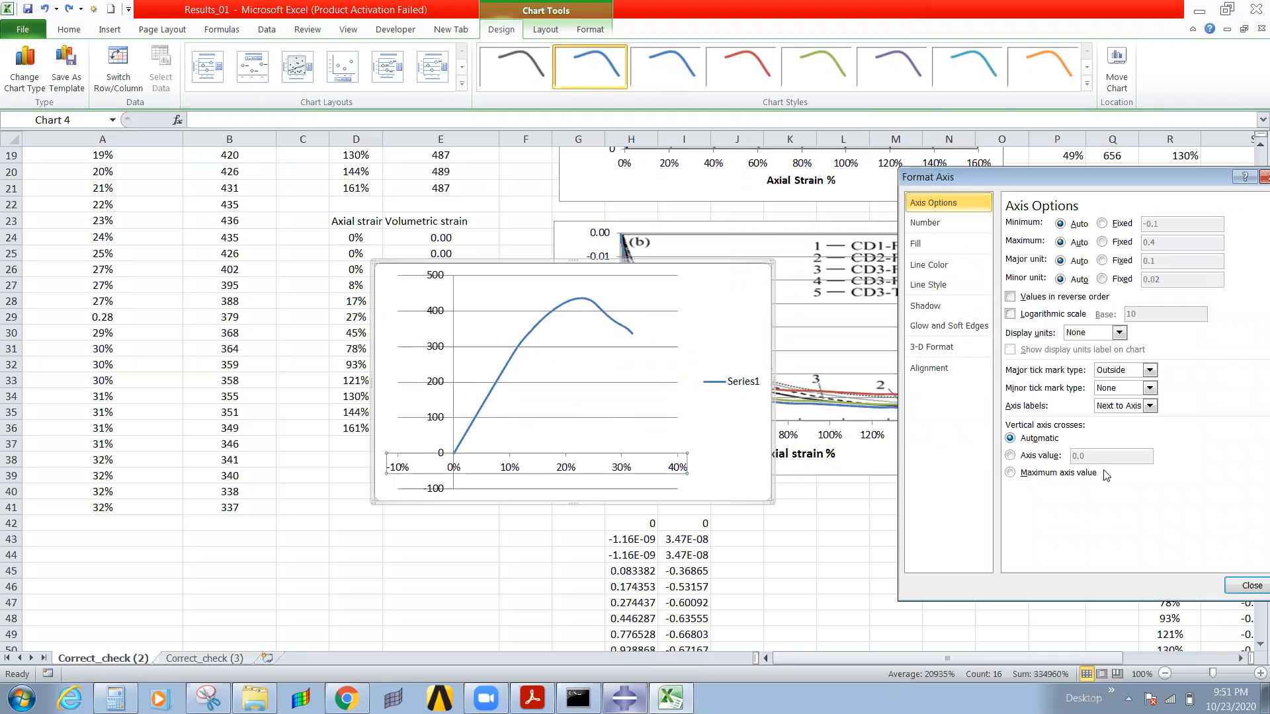
left_click(1027, 458)
left_click(1025, 458)
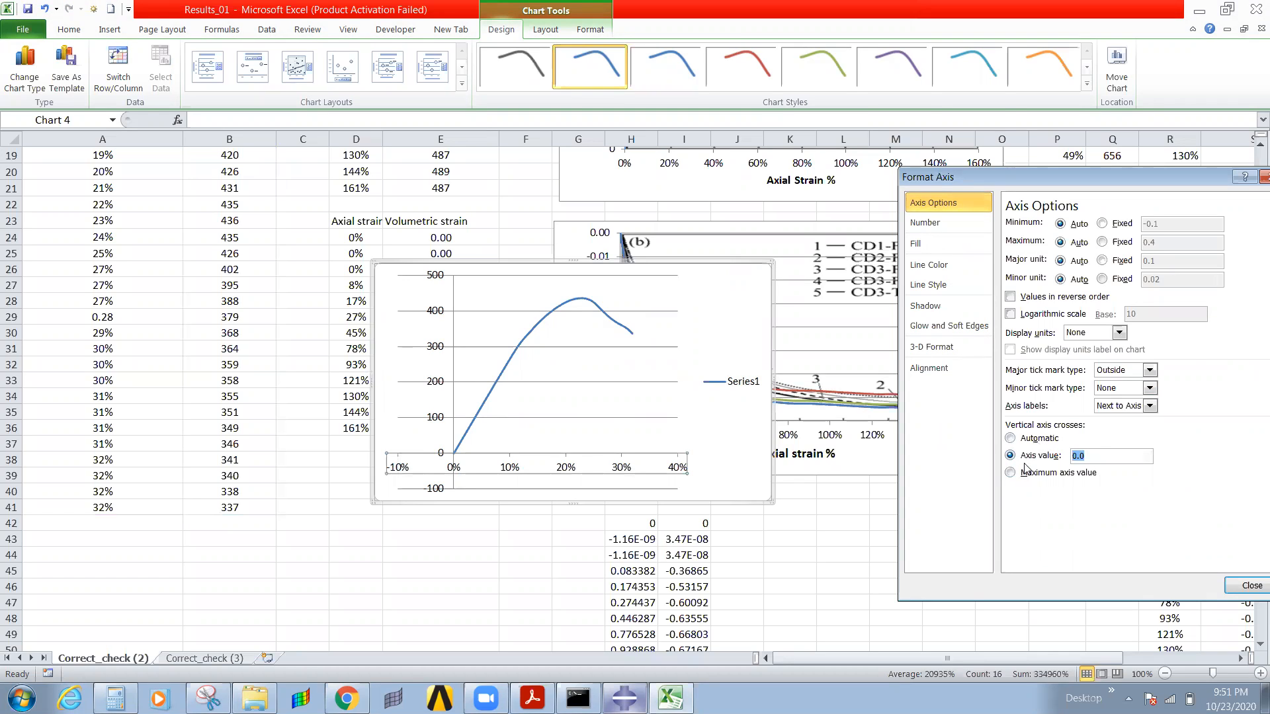
type("0")
left_click_drag(1102, 190, 993, 193)
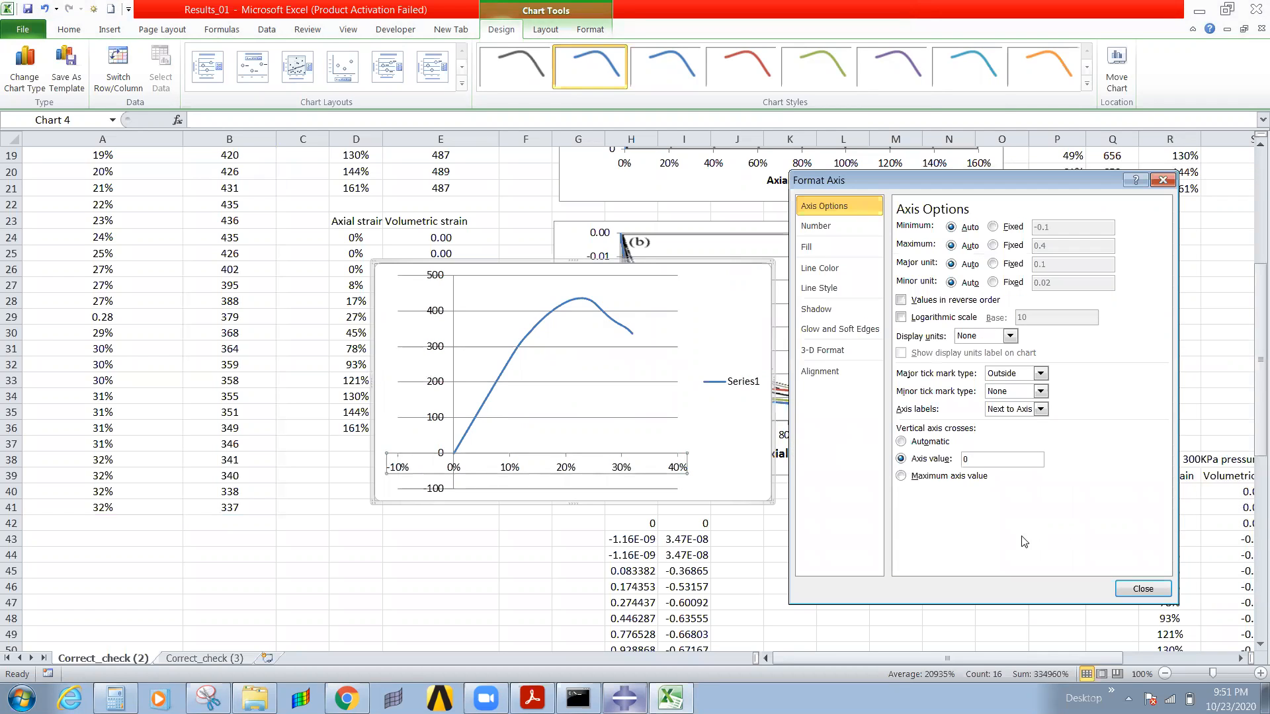
left_click(947, 477)
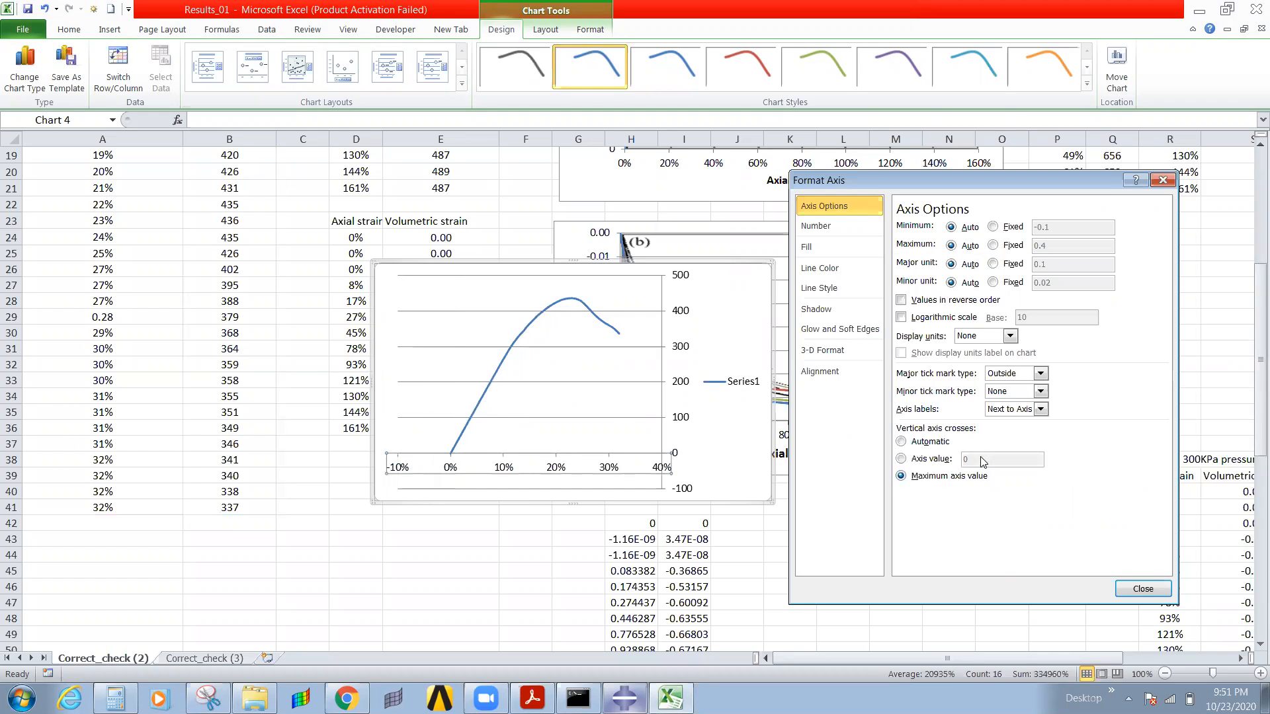
left_click(929, 459)
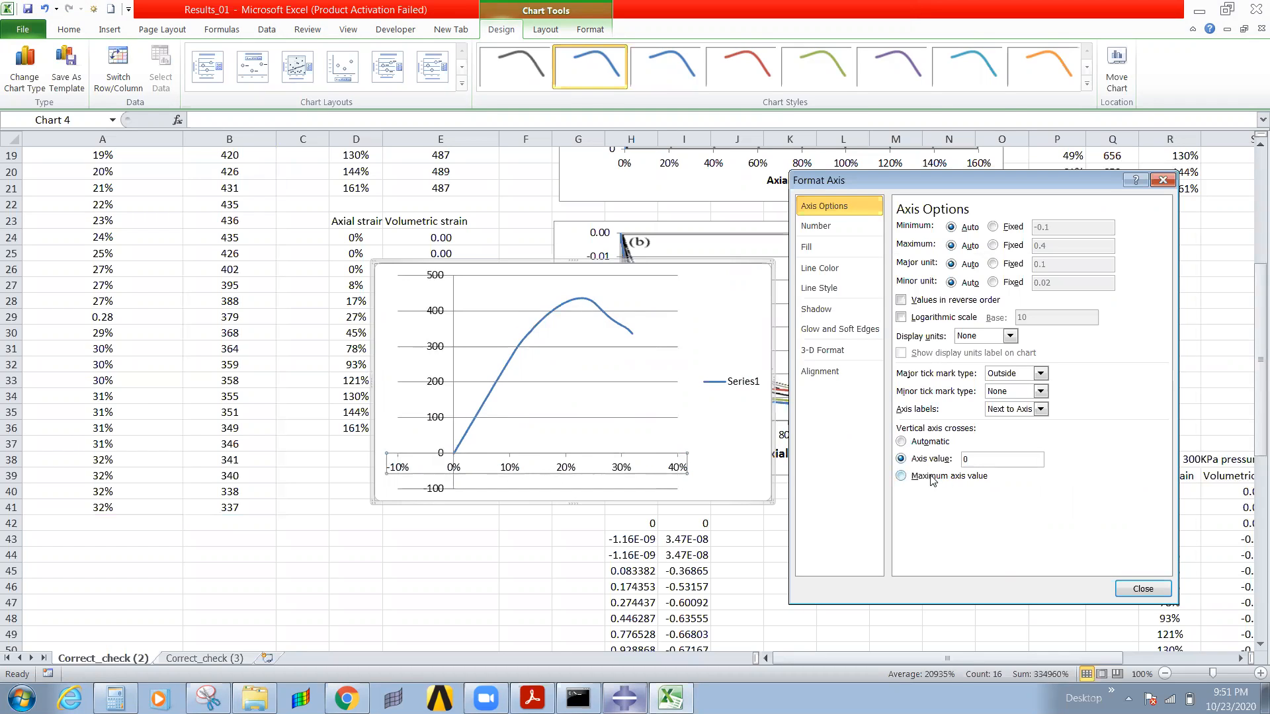
left_click(926, 442)
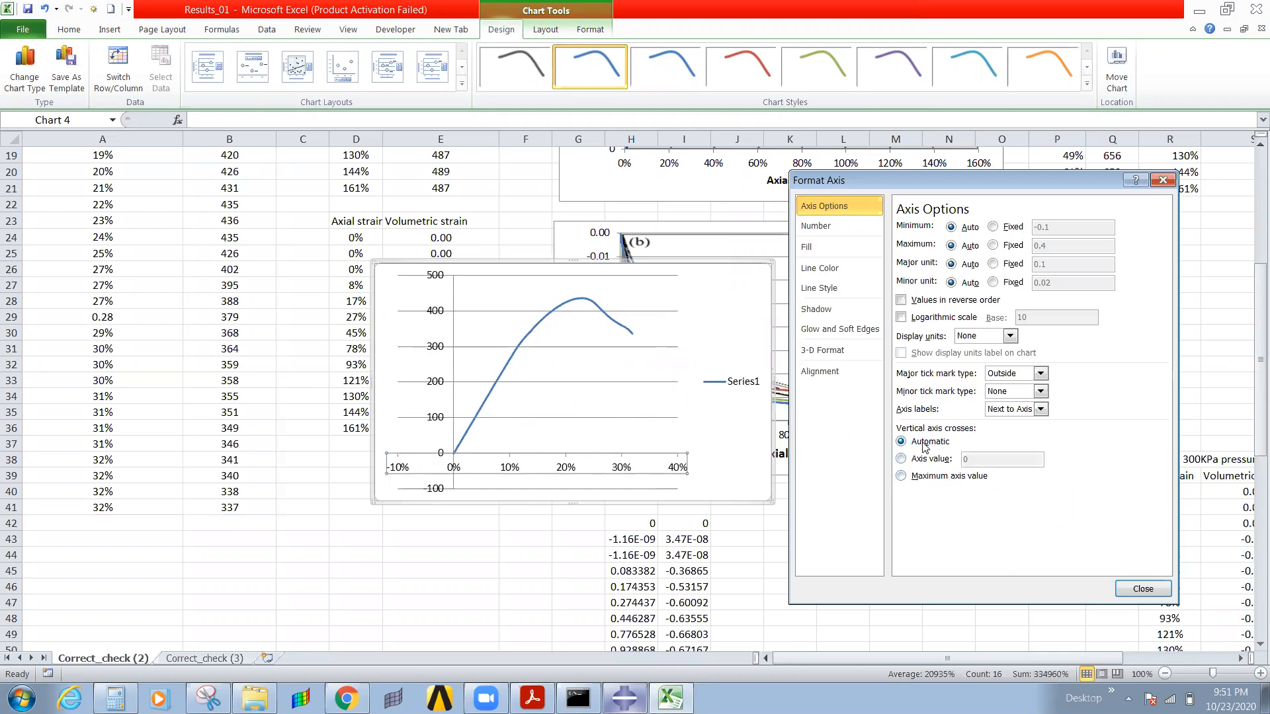
left_click(924, 459)
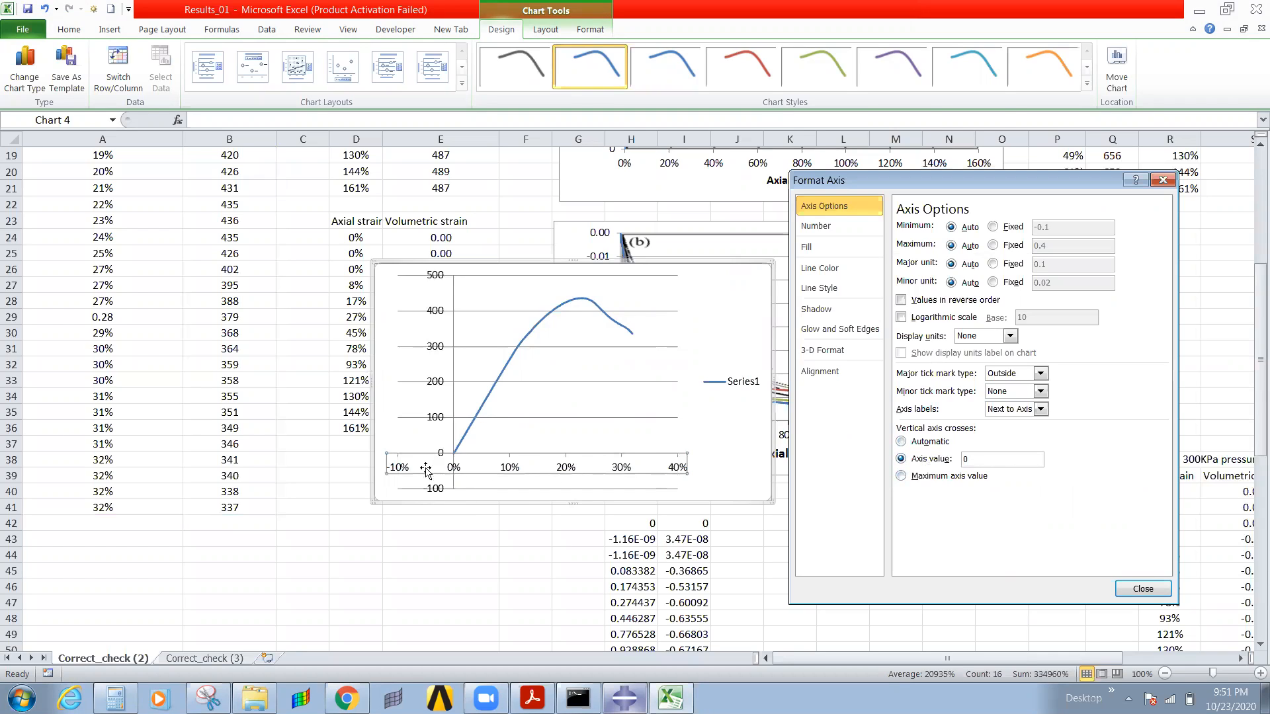
Step: Try a logarithmic scale with base 0 on the Series1 chart's vertical axis, and undo it
left_click(444, 421)
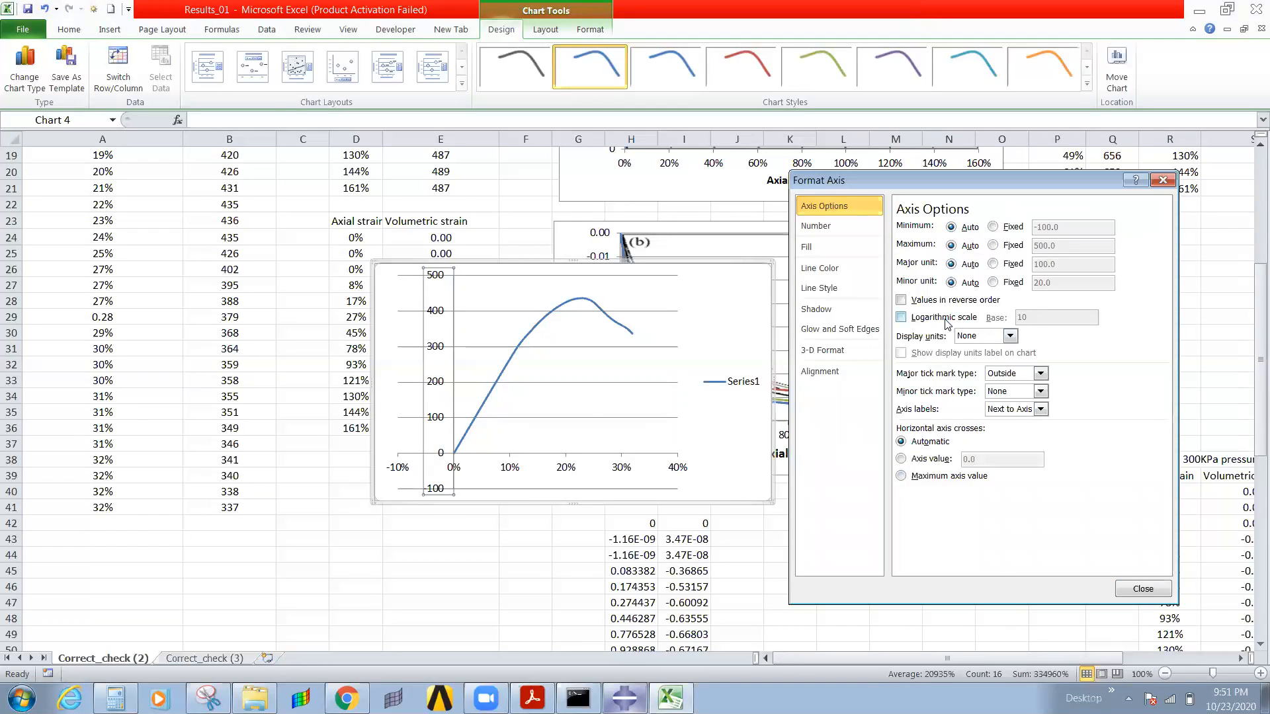
left_click(901, 318)
left_click_drag(992, 315, 1002, 315)
type("0")
key("Return")
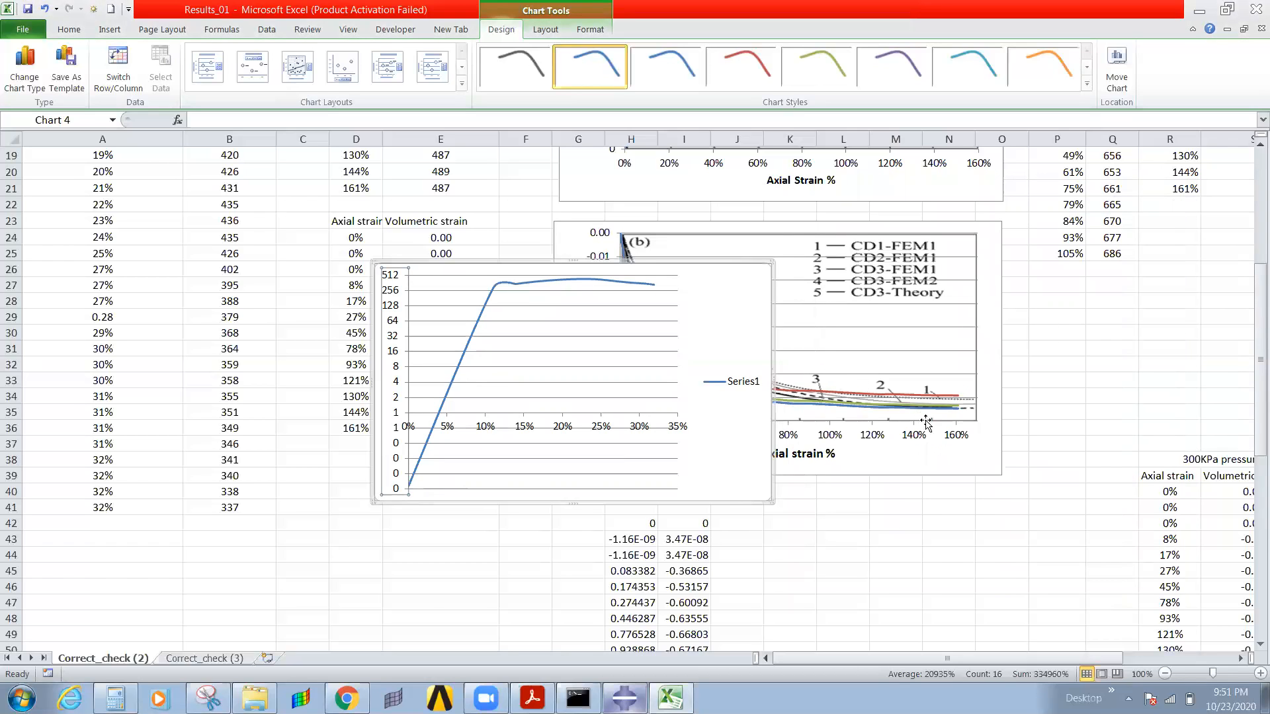
key("ctrl+z")
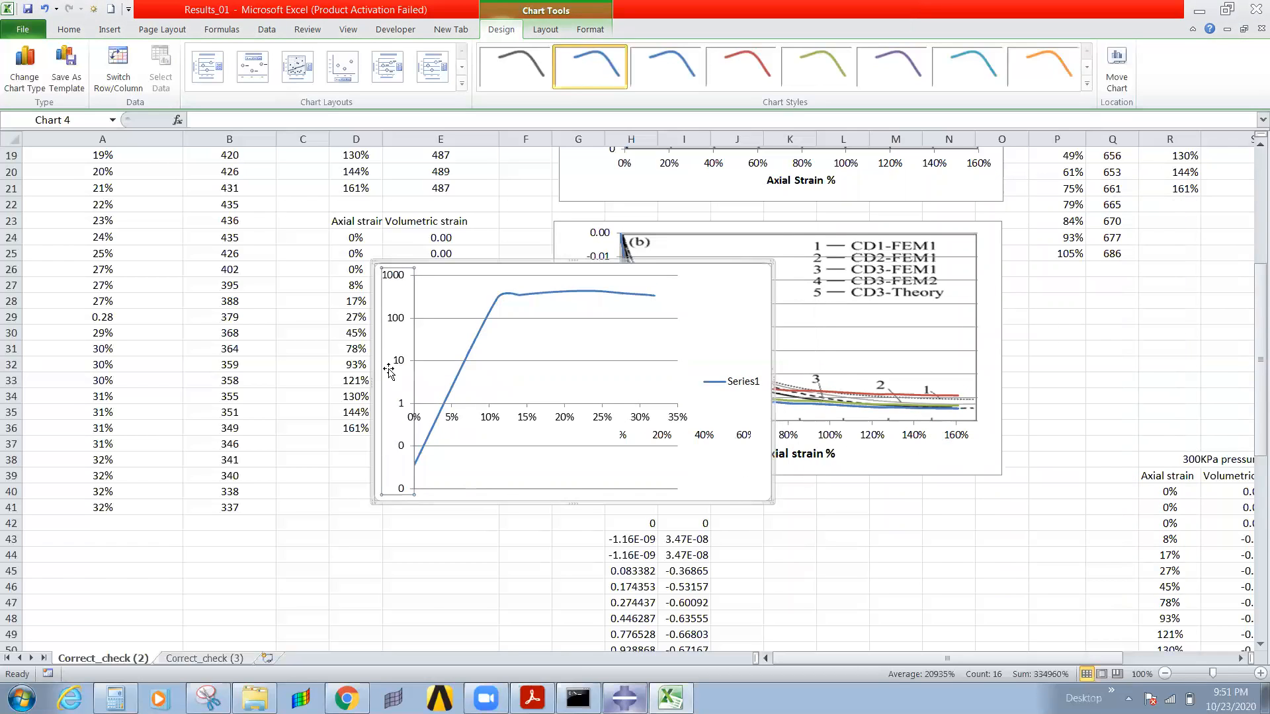
key("ctrl+z")
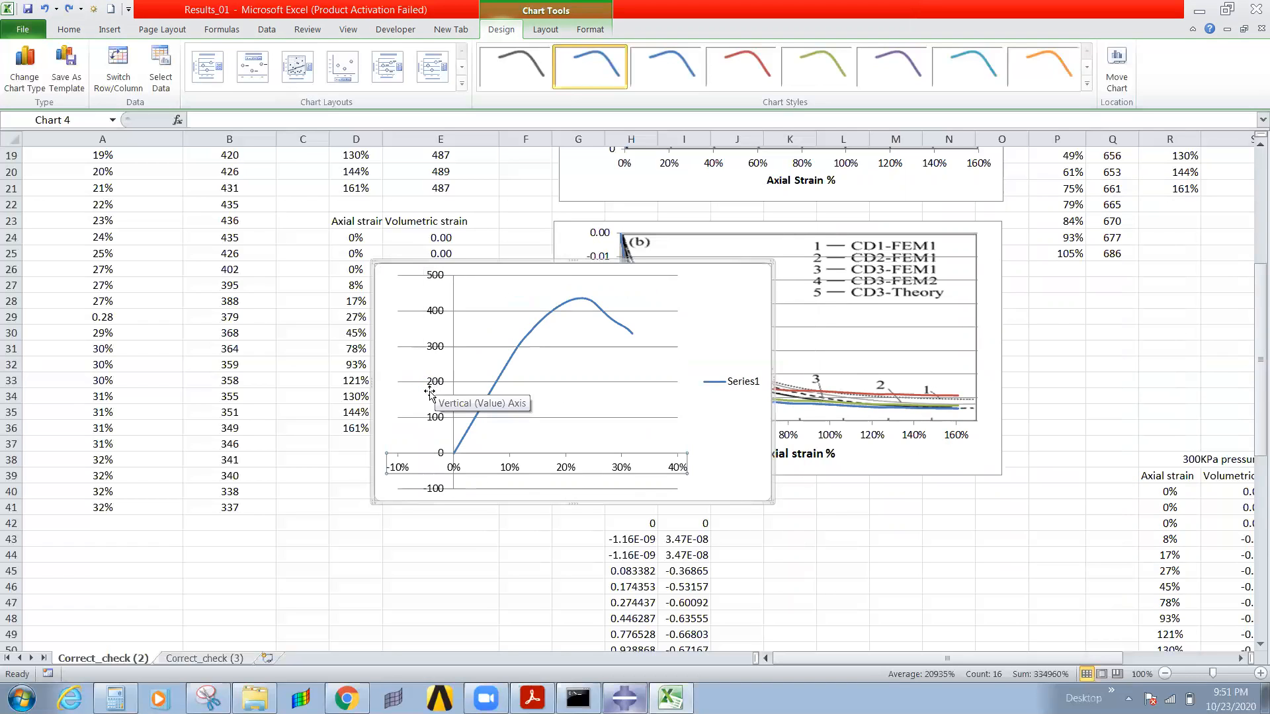
left_click(430, 395)
double_click(436, 385)
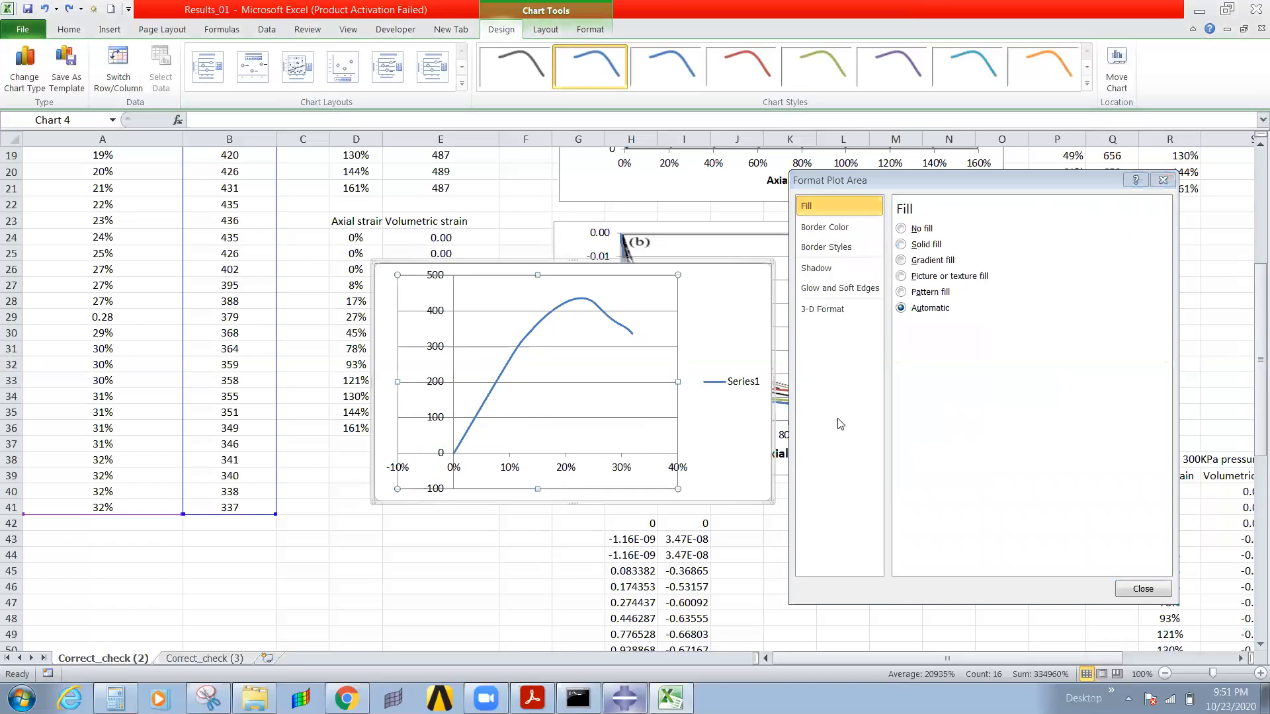
left_click(1143, 589)
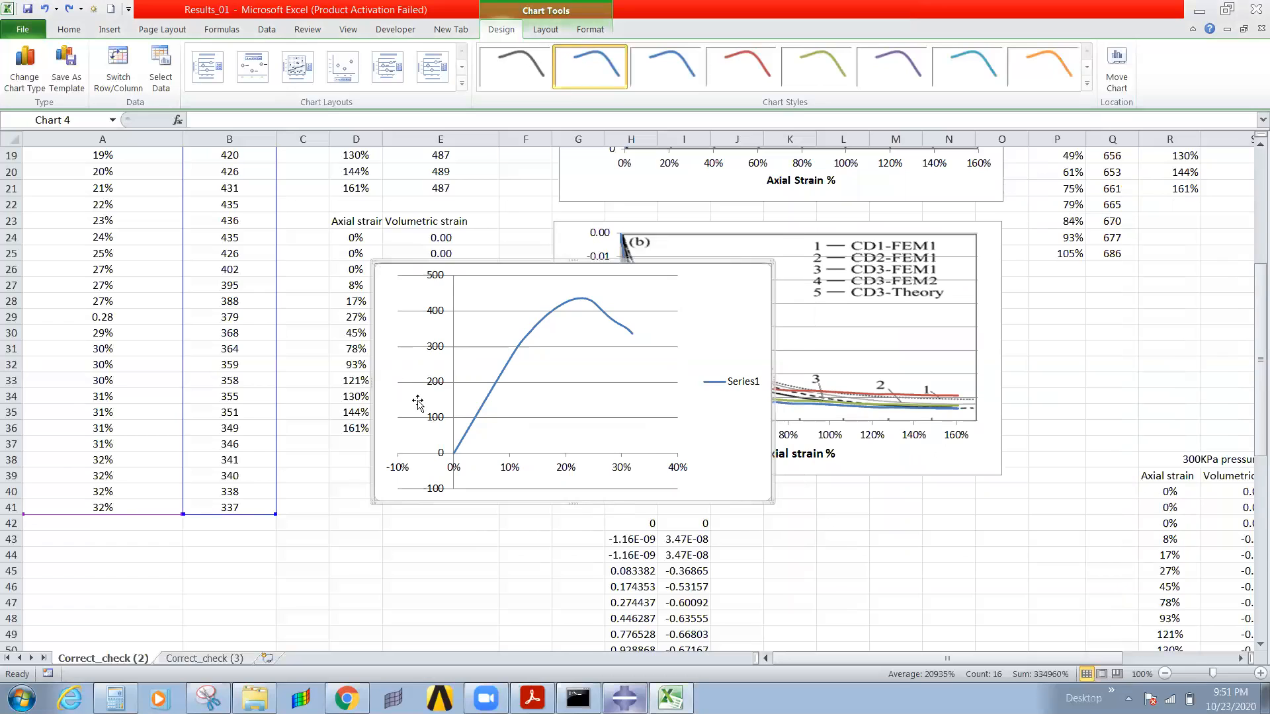
Step: Make the horizontal axis cross the Series1 chart's vertical axis at axis value 0.0, trying the maximum axis value option too
left_click(432, 421)
double_click(433, 421)
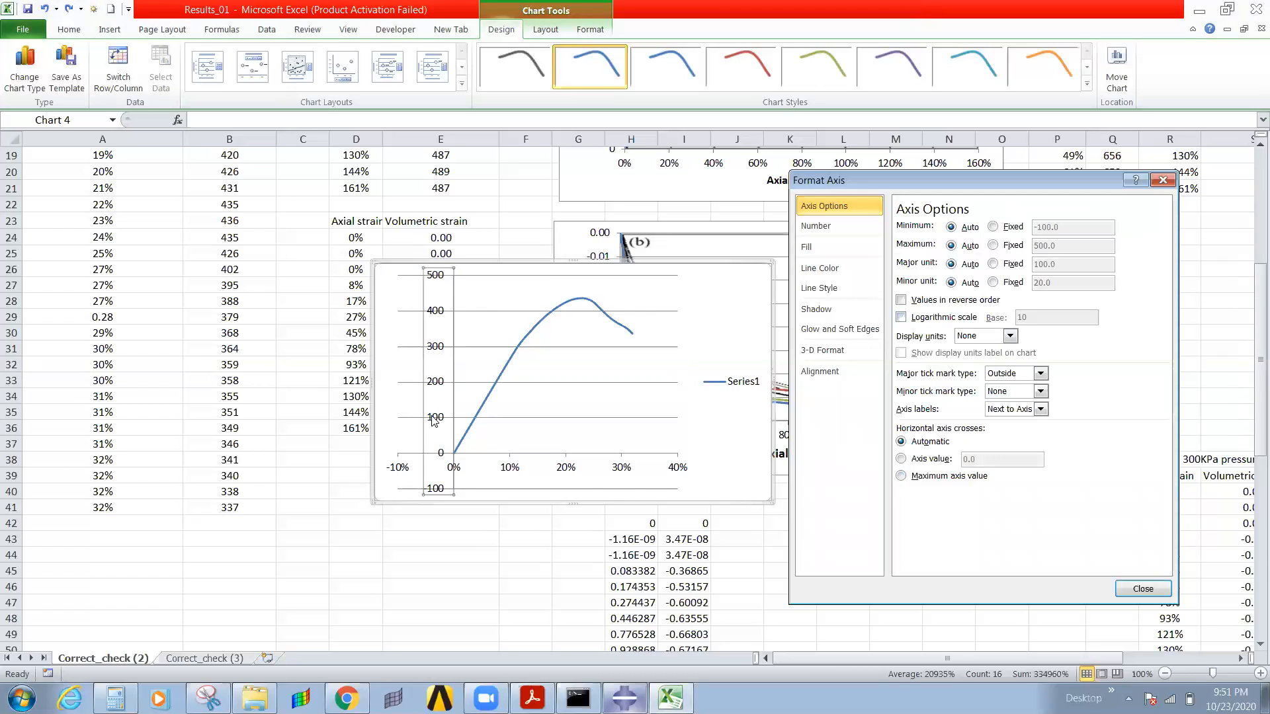
left_click(930, 461)
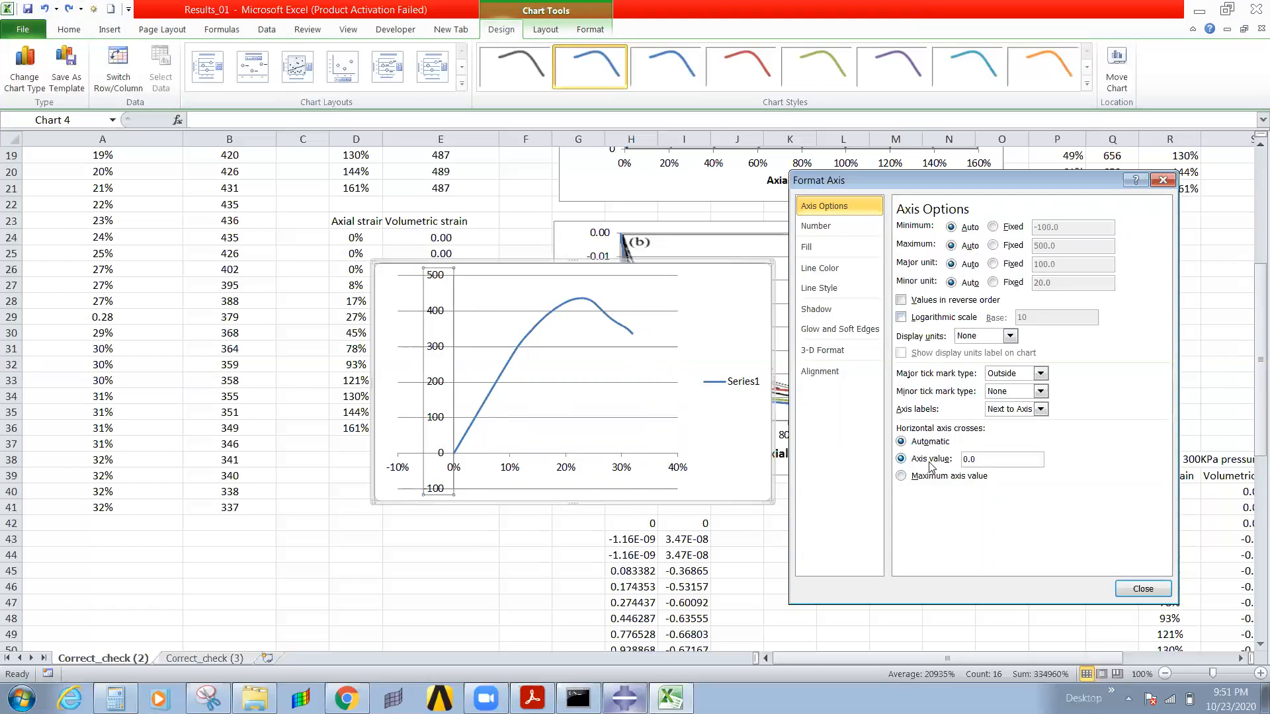
left_click(946, 477)
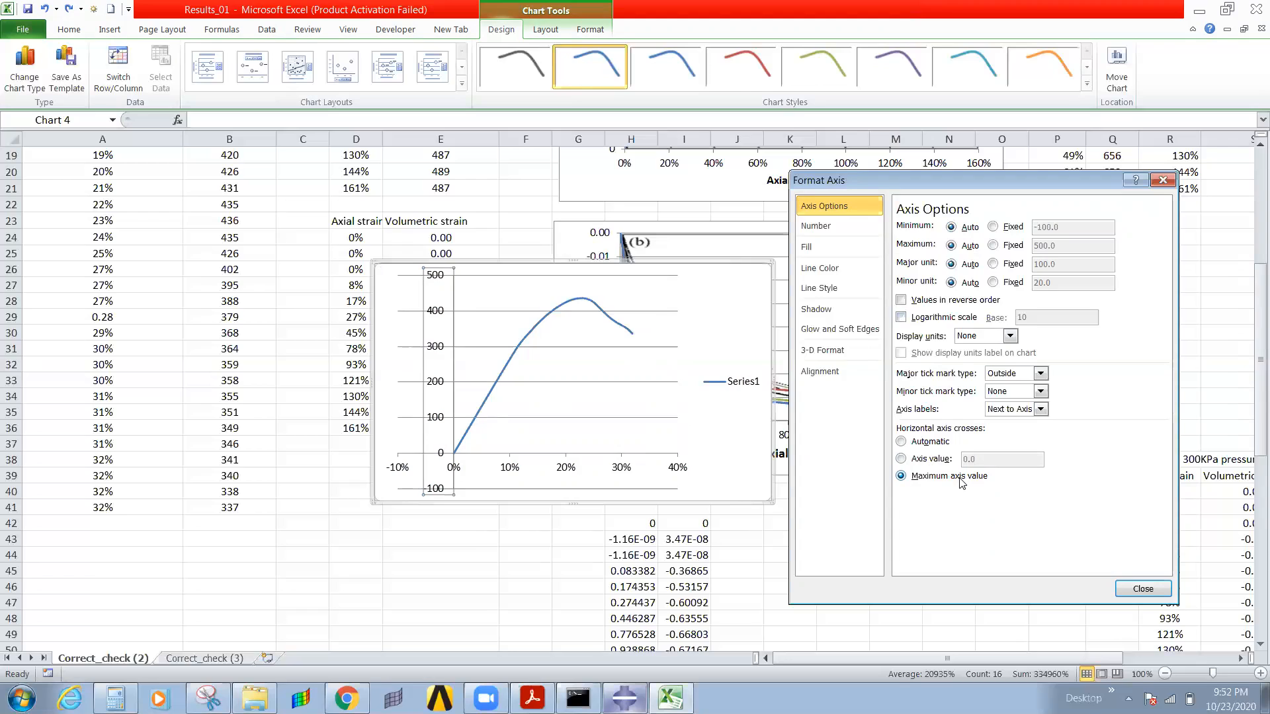
left_click(930, 460)
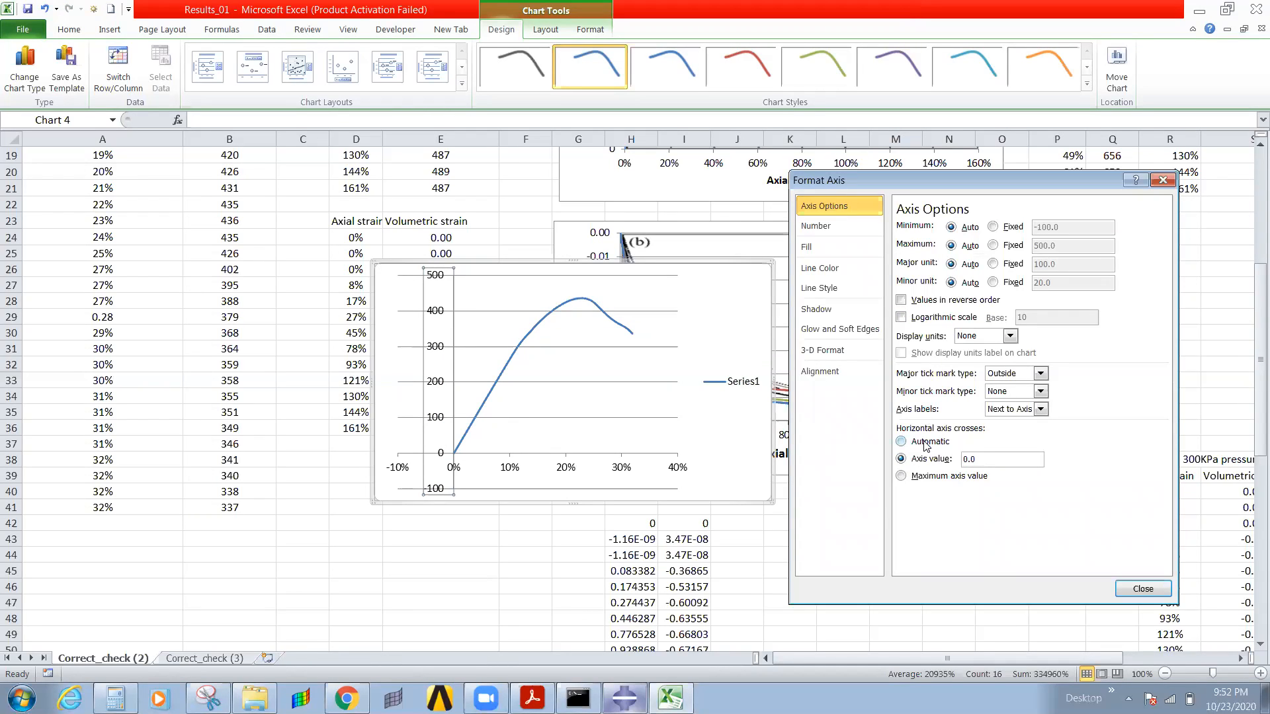
left_click(1006, 410)
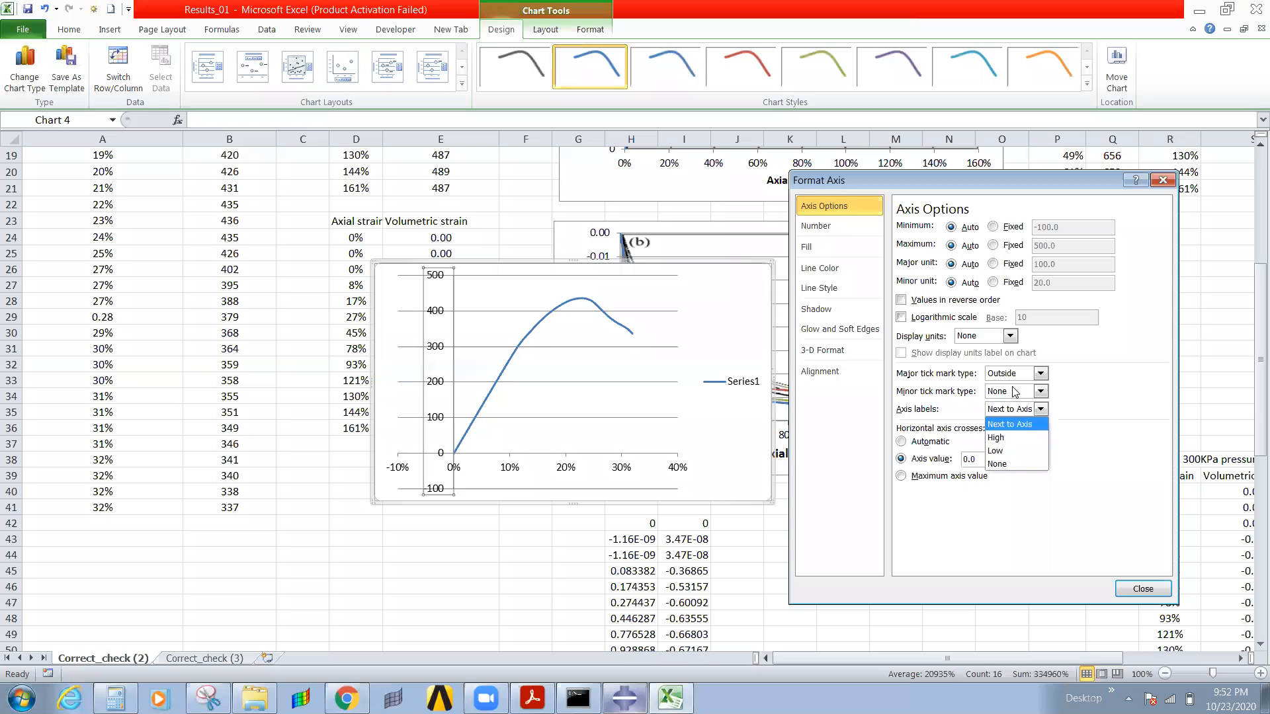
left_click(983, 335)
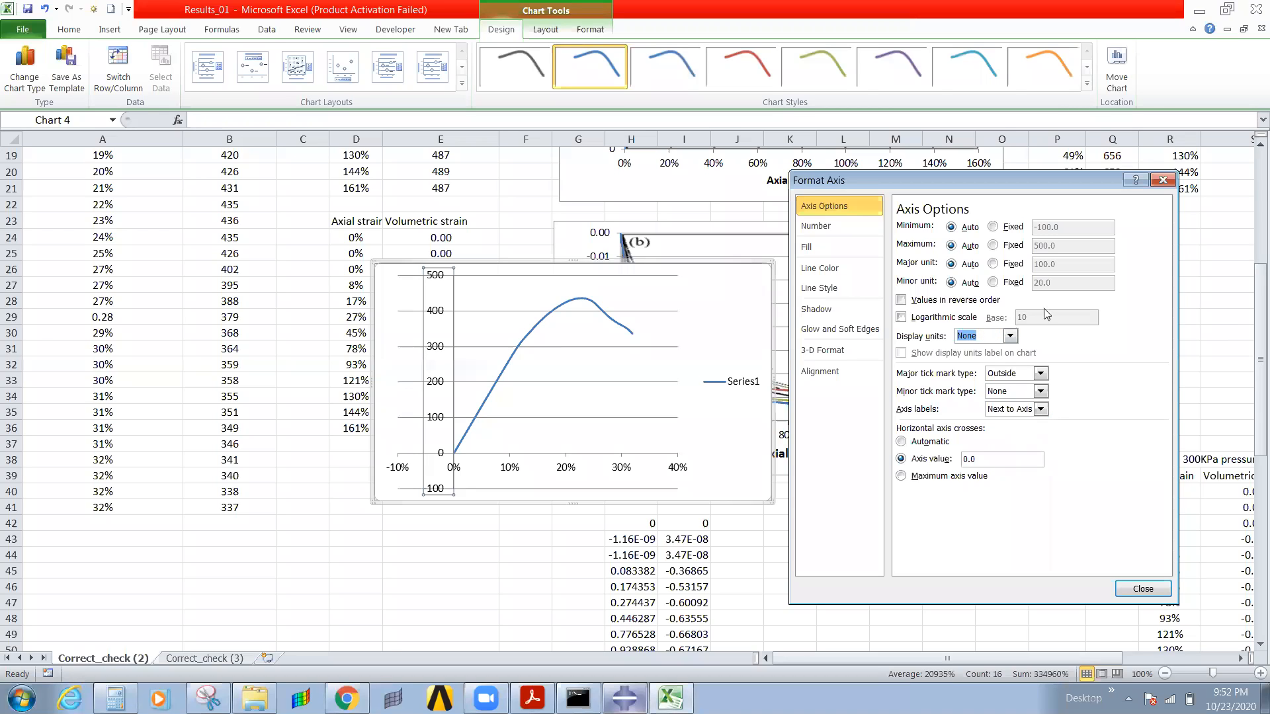
Step: Try a base 10 logarithmic scale on the Series1 chart's vertical axis twice, restoring the linear scale each time
left_click(902, 318)
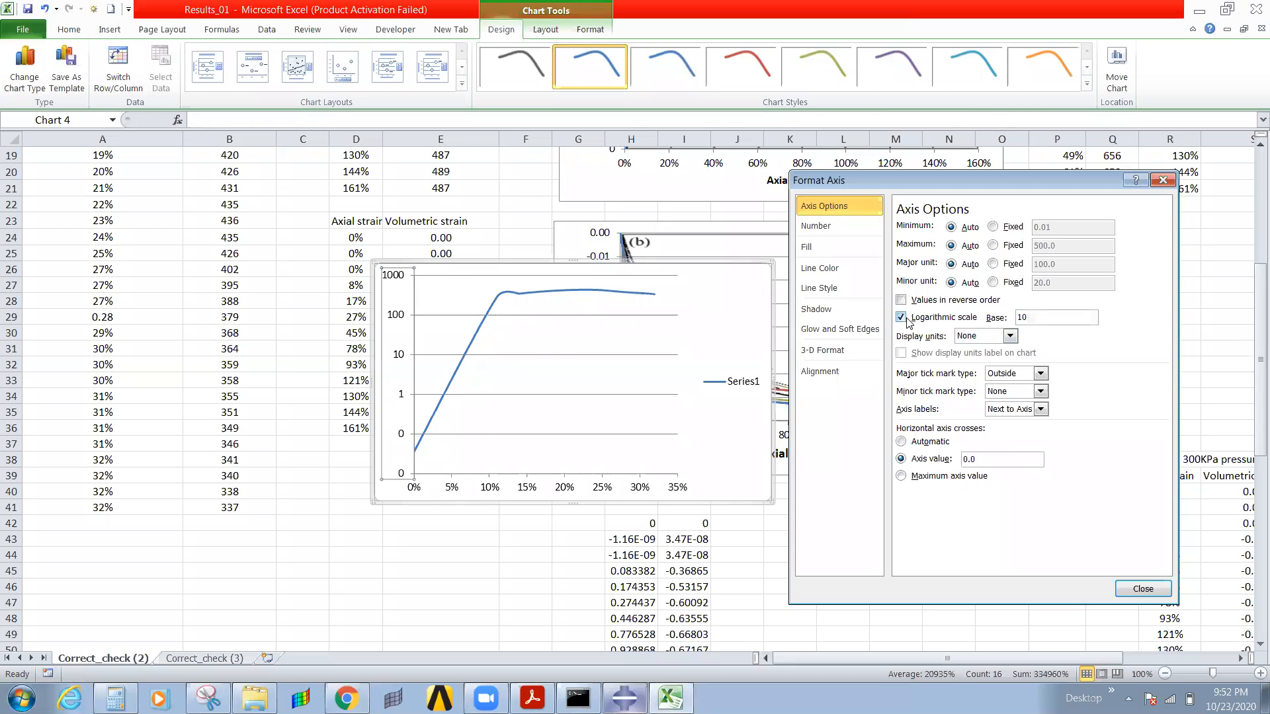
left_click(902, 318)
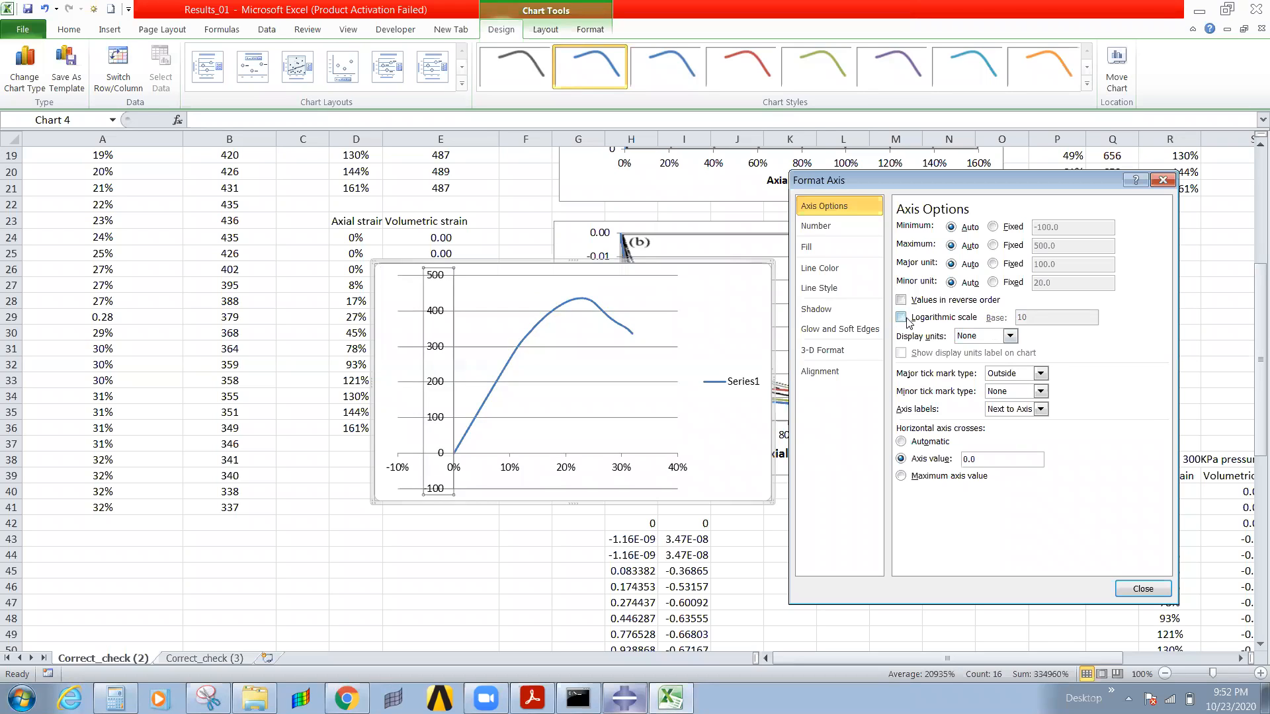
left_click(902, 318)
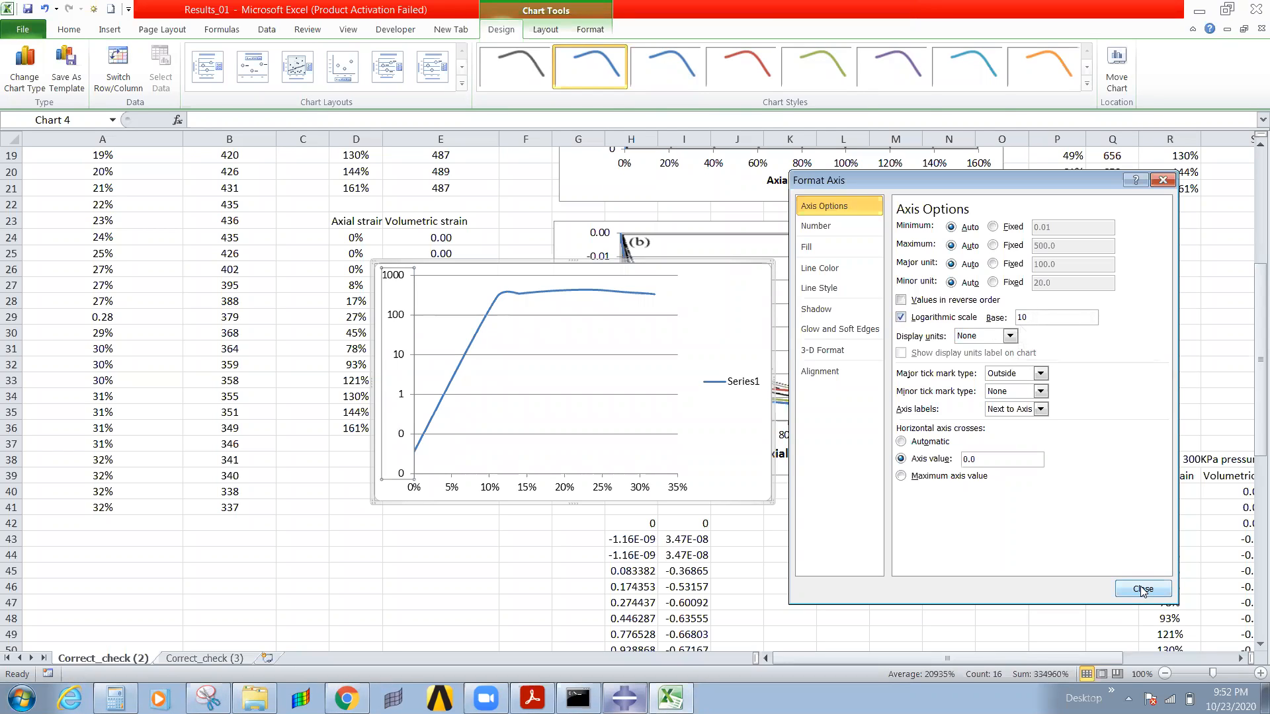
left_click(923, 313)
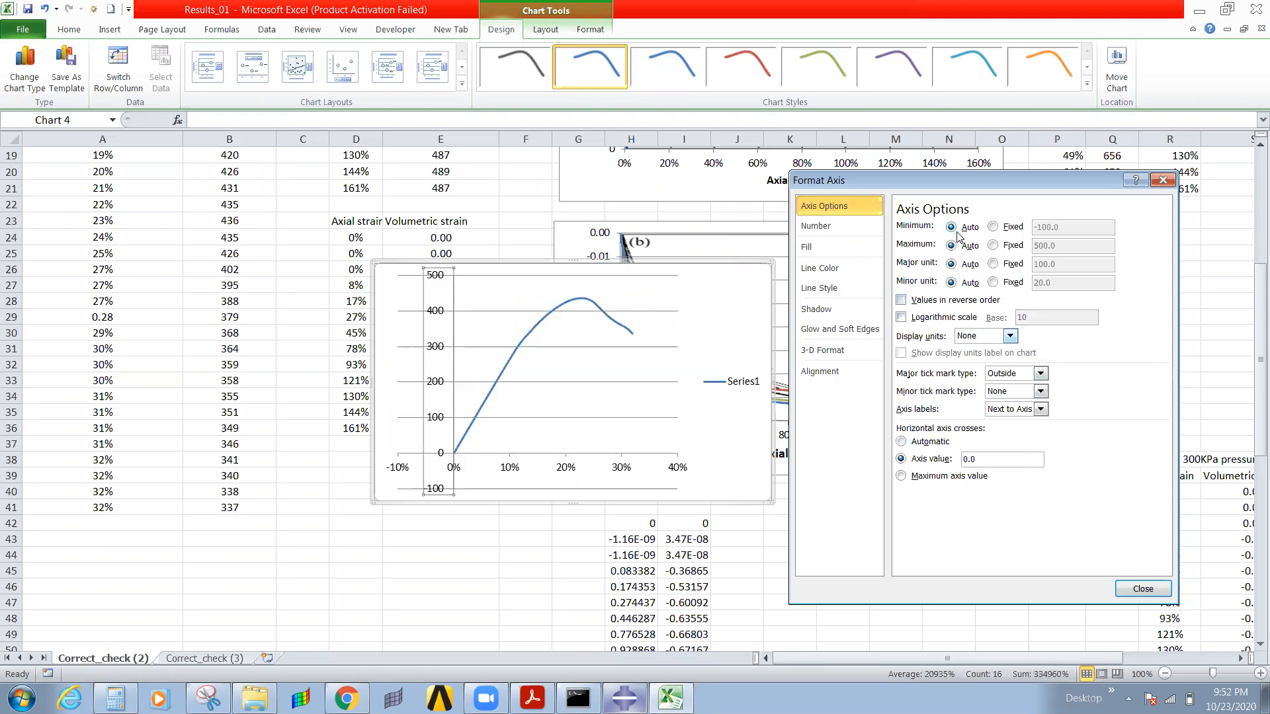
Step: Fix the Series1 chart's vertical axis minimum at 0 and its maximum at 500
left_click(993, 227)
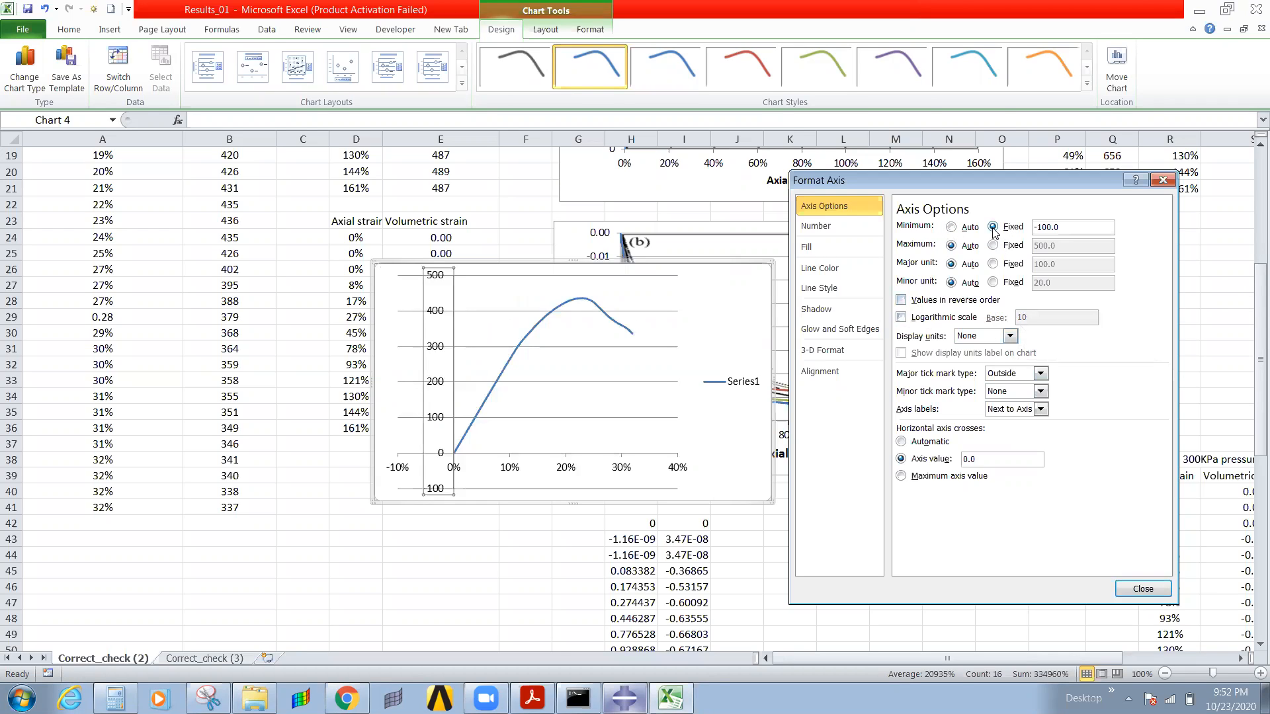
left_click(993, 227)
type("0")
left_click(993, 245)
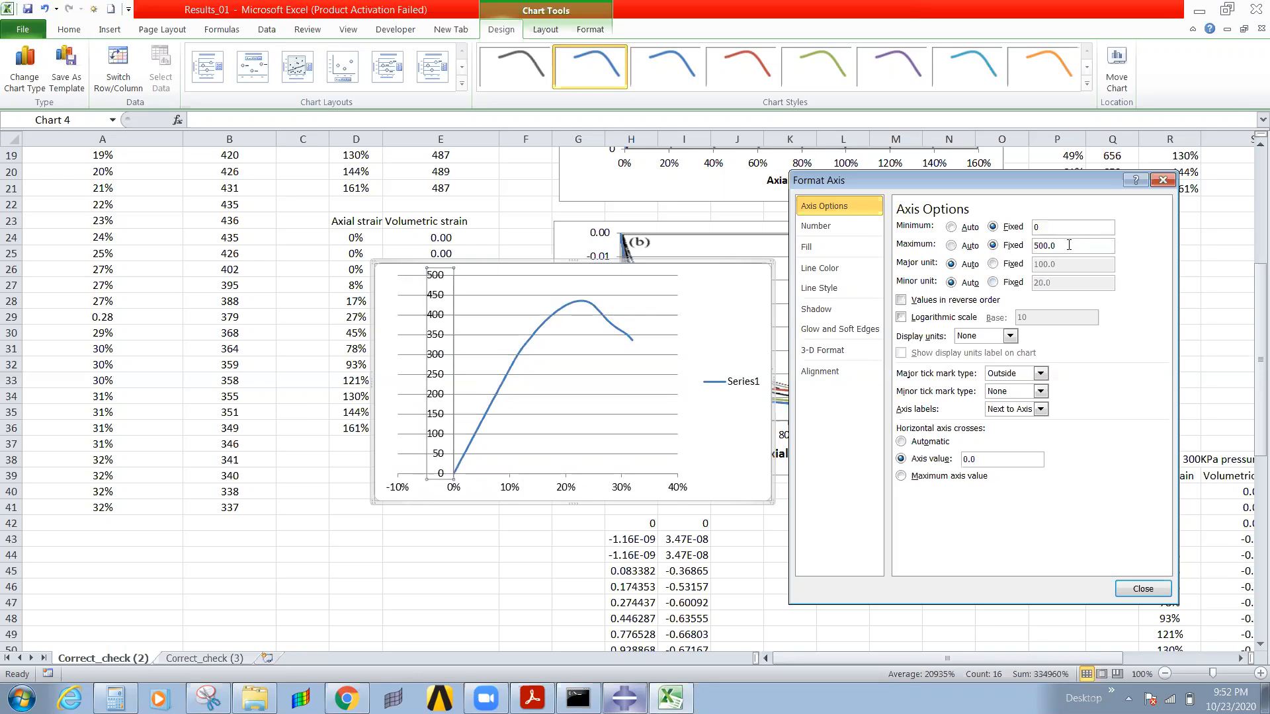
double_click(1069, 245)
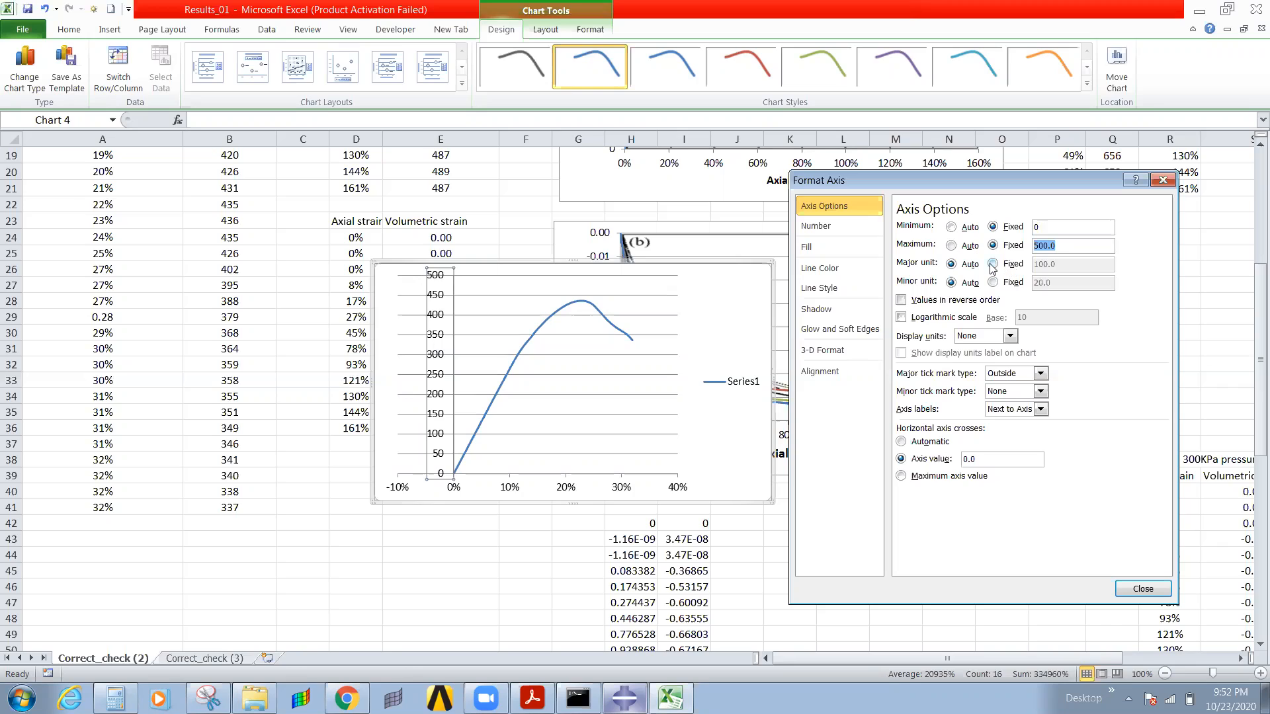